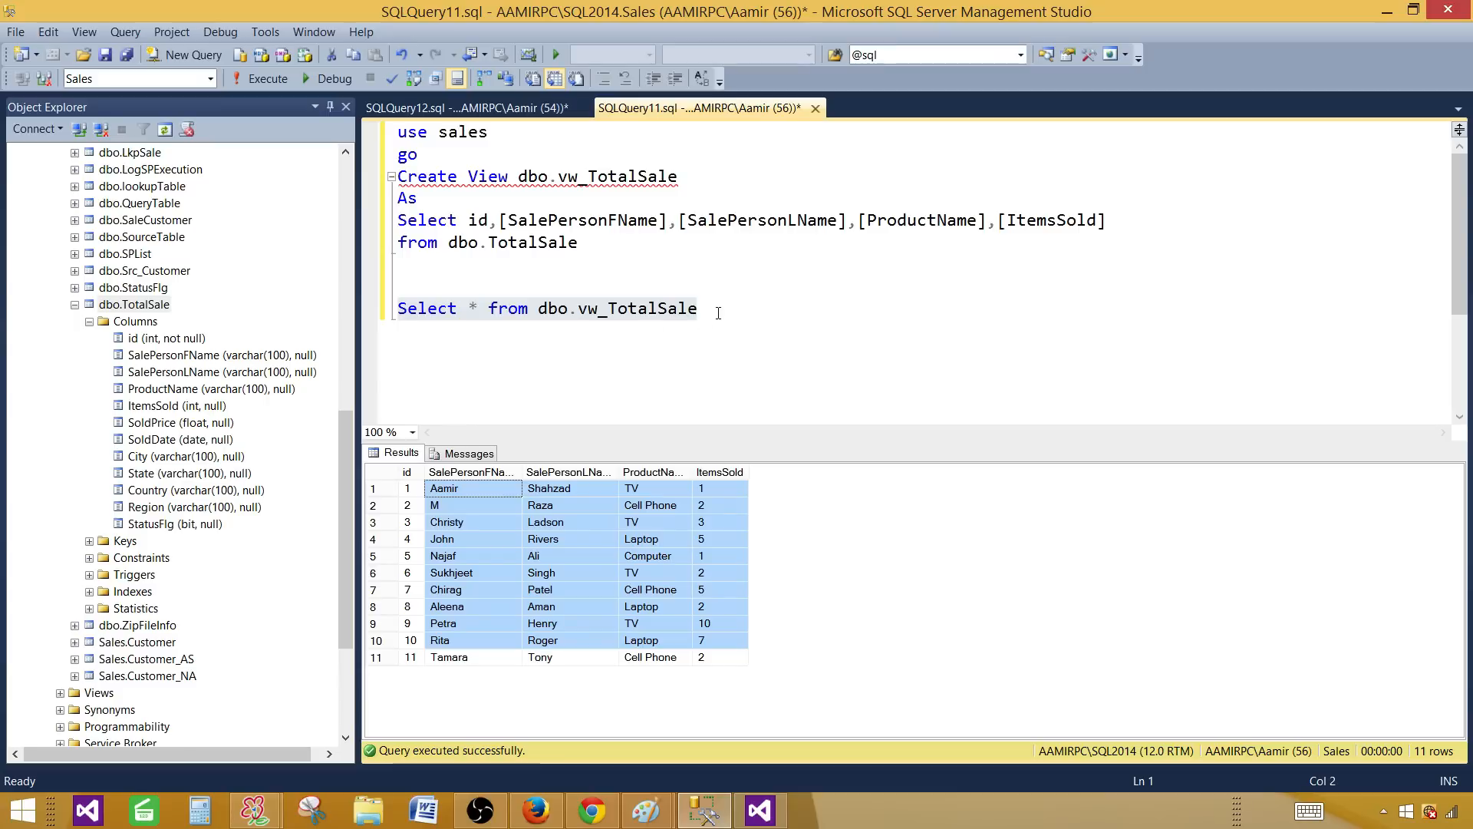
- Copy the statement "Select * from dbo.vw_TotalSale" from the query editor
left_click(707, 308)
left_click_drag(729, 309, 399, 310)
right_click(435, 313)
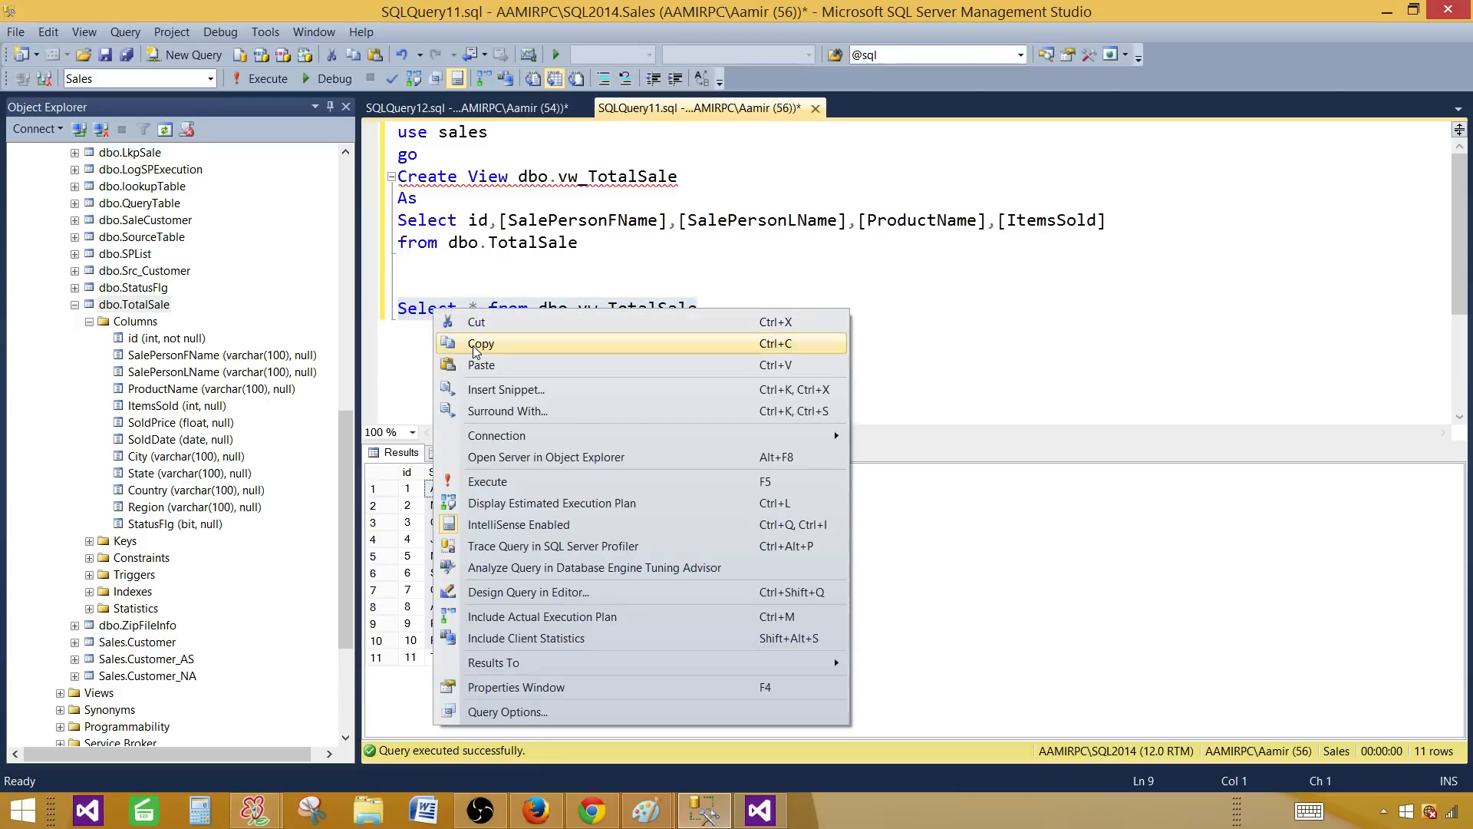
left_click(473, 346)
- Switch to Visual Studio and add a new empty report named DynamicColumn.rdl to the project's Reports folder
left_click(756, 808)
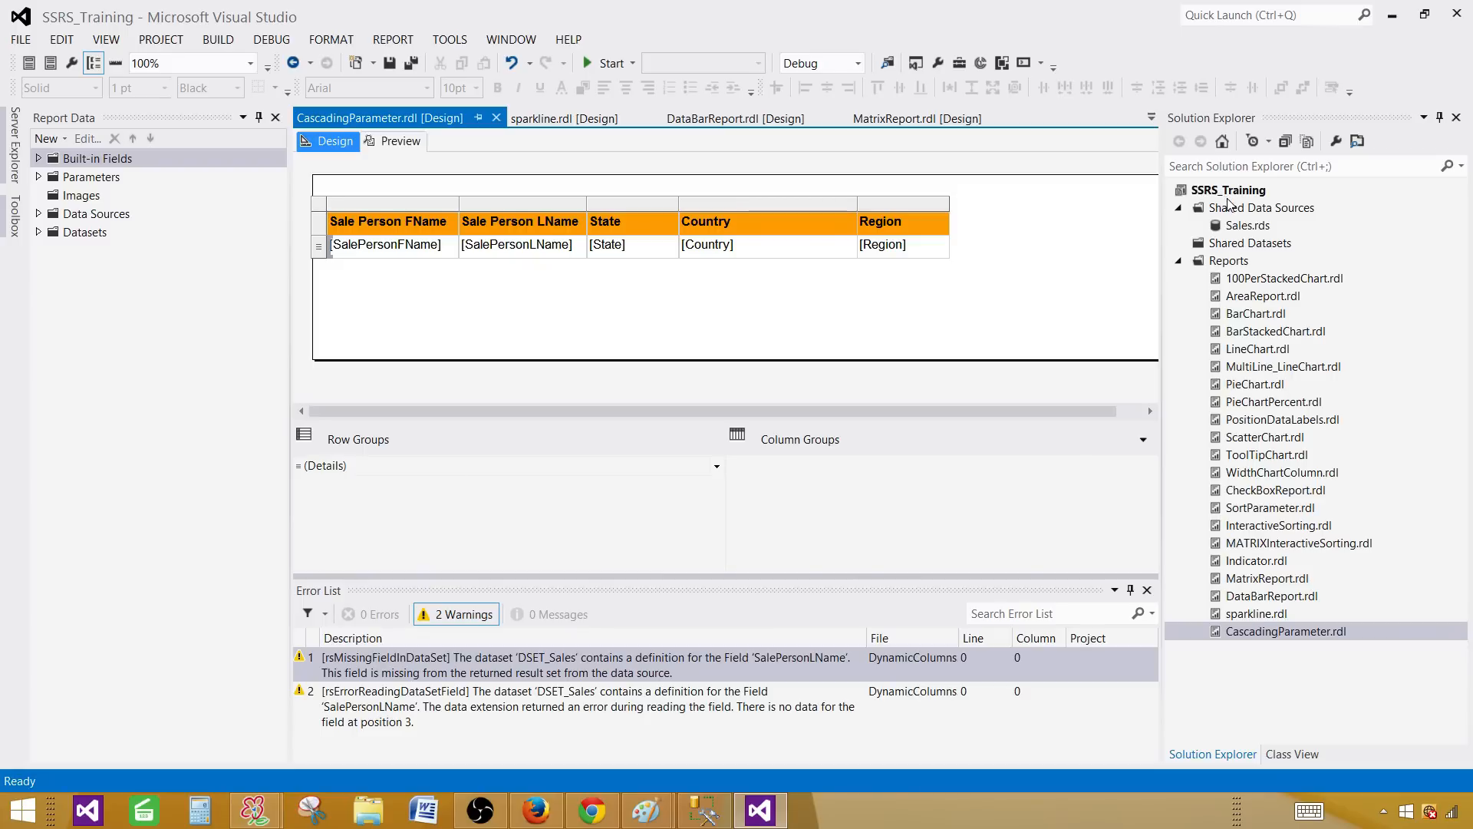
right_click(1230, 261)
mouse_move(1256, 299)
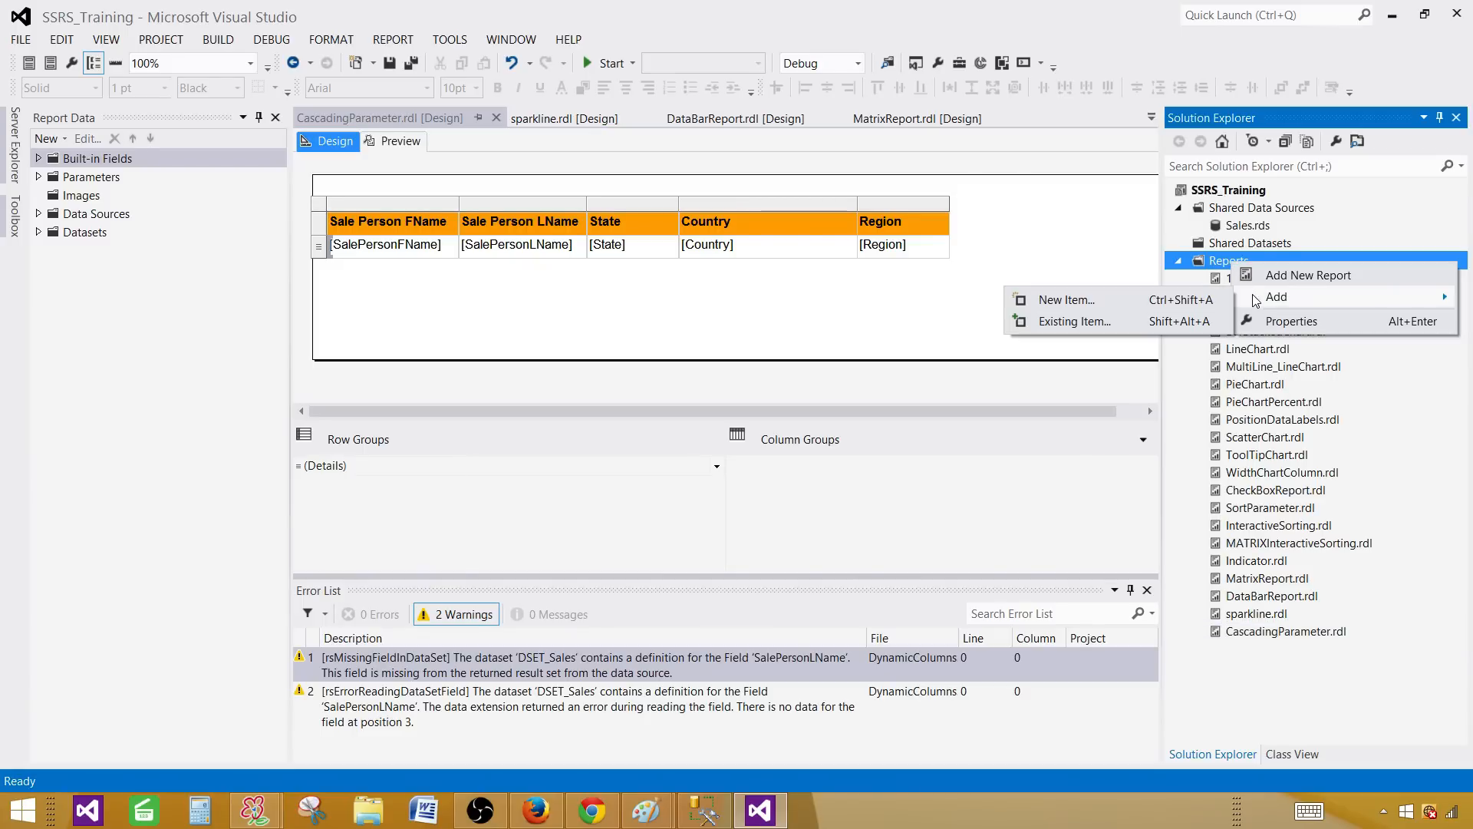
left_click(1117, 300)
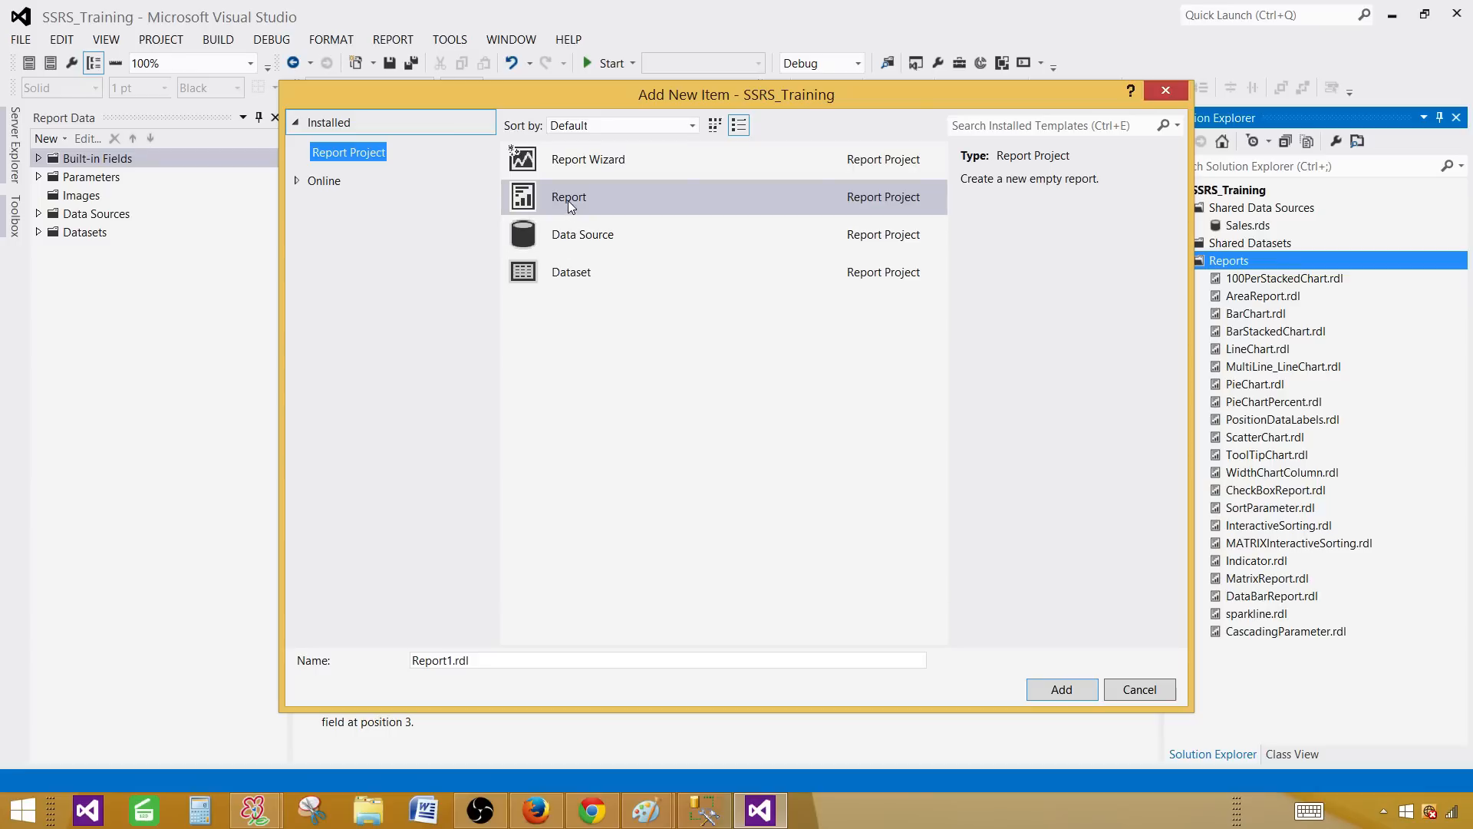
left_click(569, 204)
left_click(429, 661)
double_click(429, 662)
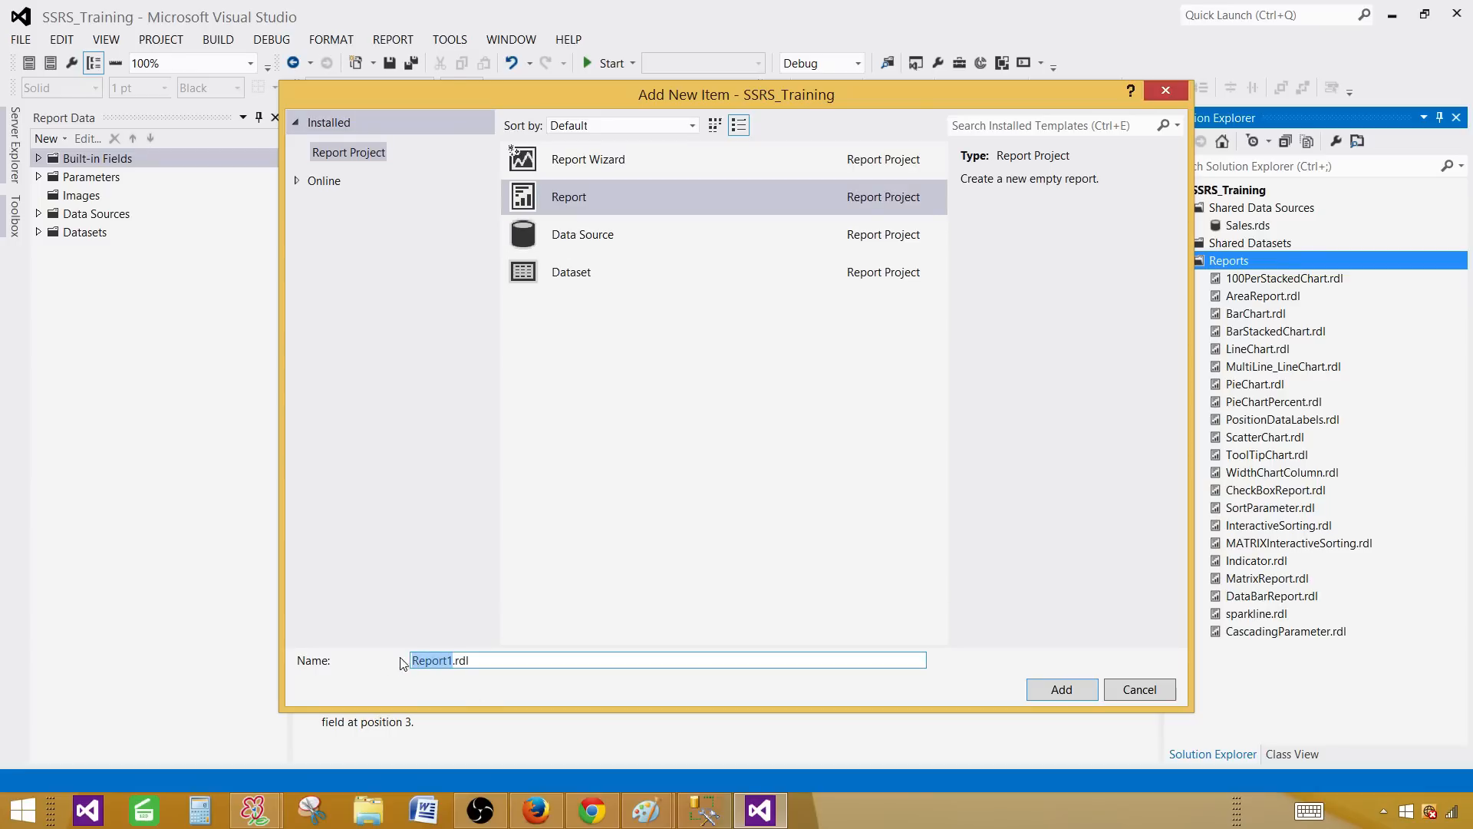
type("DynamicColumn")
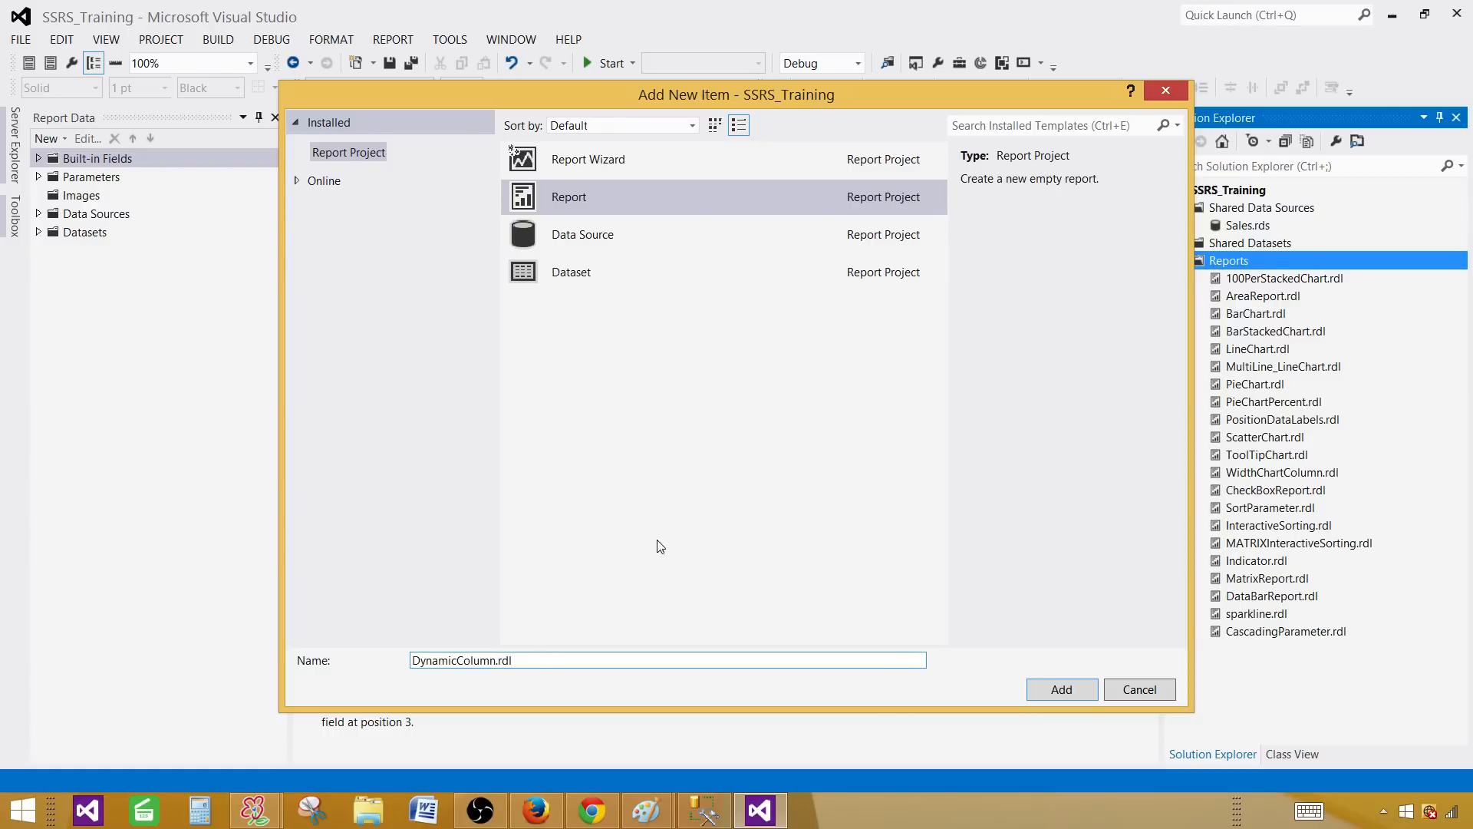
left_click(1058, 690)
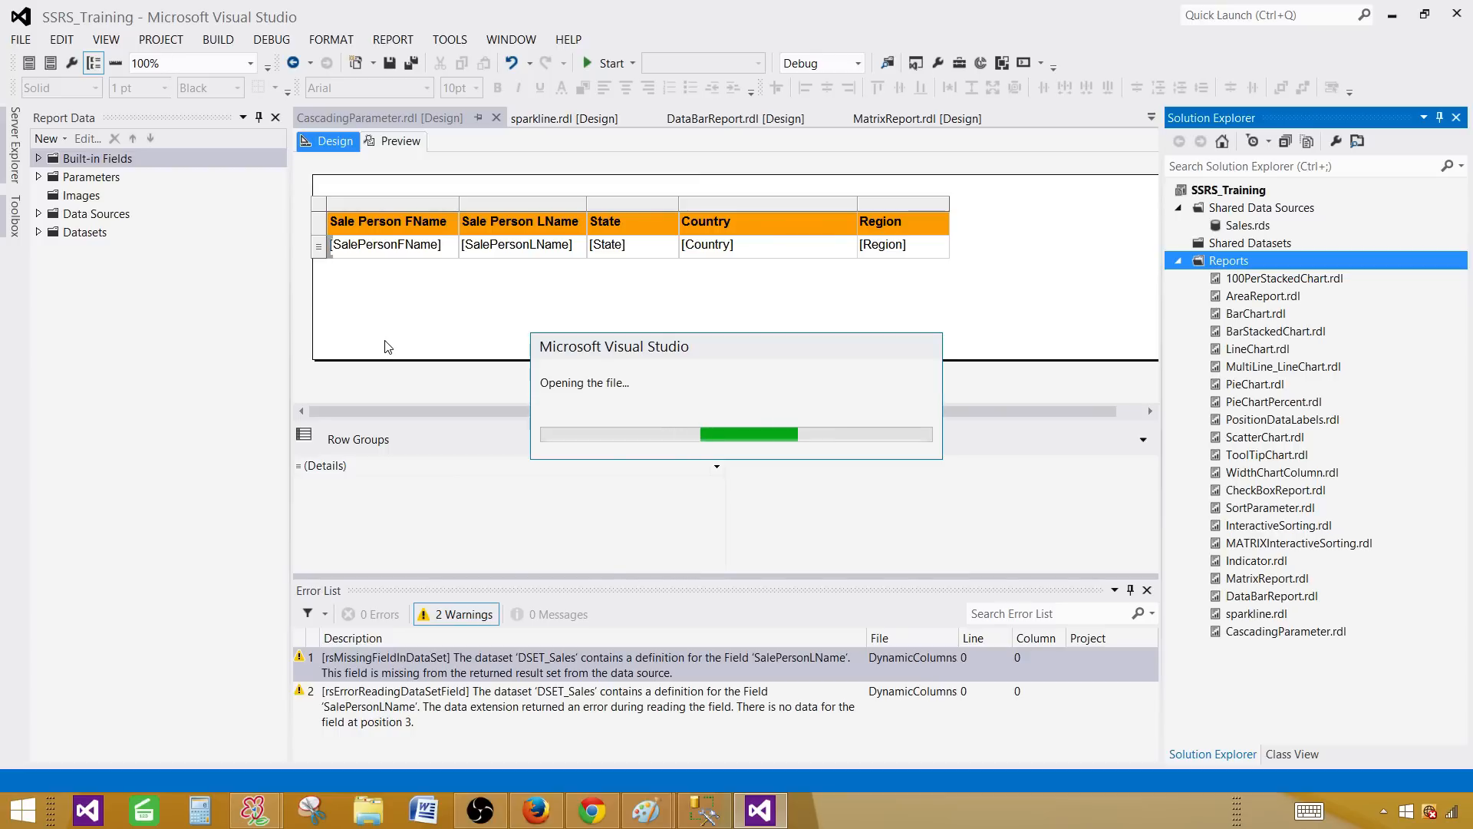
- Add a report data source named DS_Sales that references the shared data source Sales
left_click(88, 215)
right_click(105, 220)
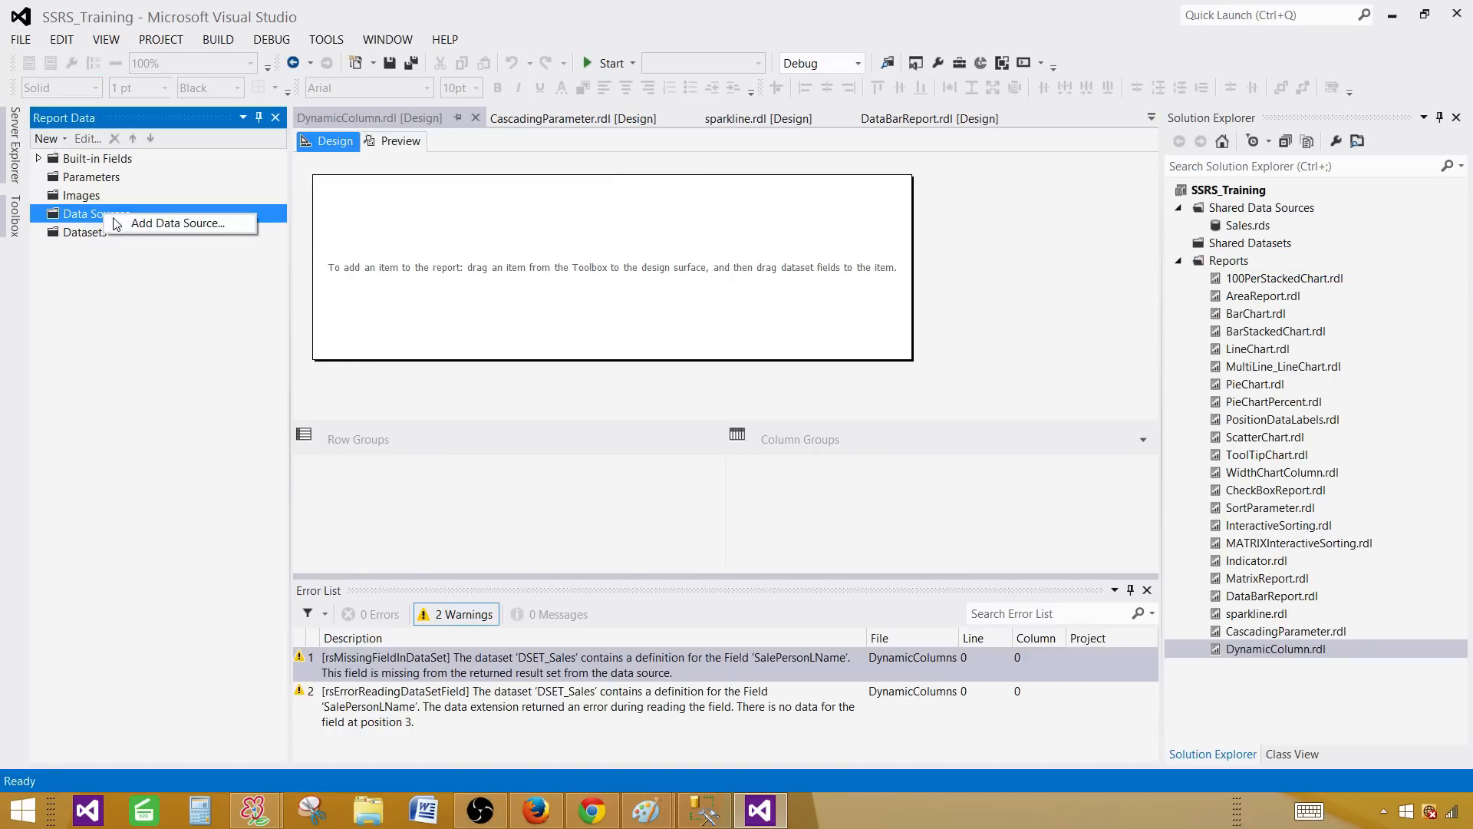
left_click(135, 227)
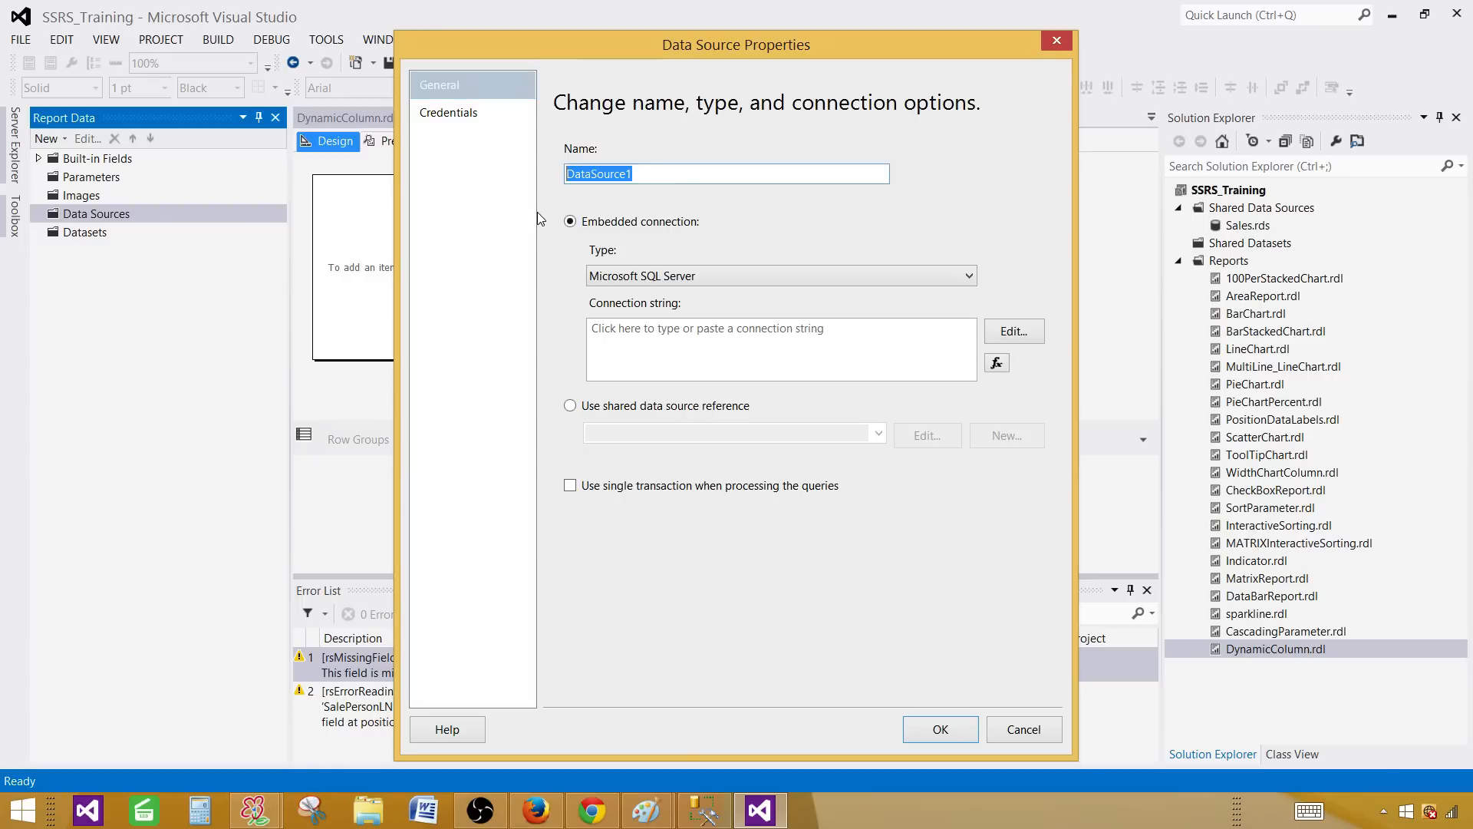
type("DS_Sales")
left_click(603, 406)
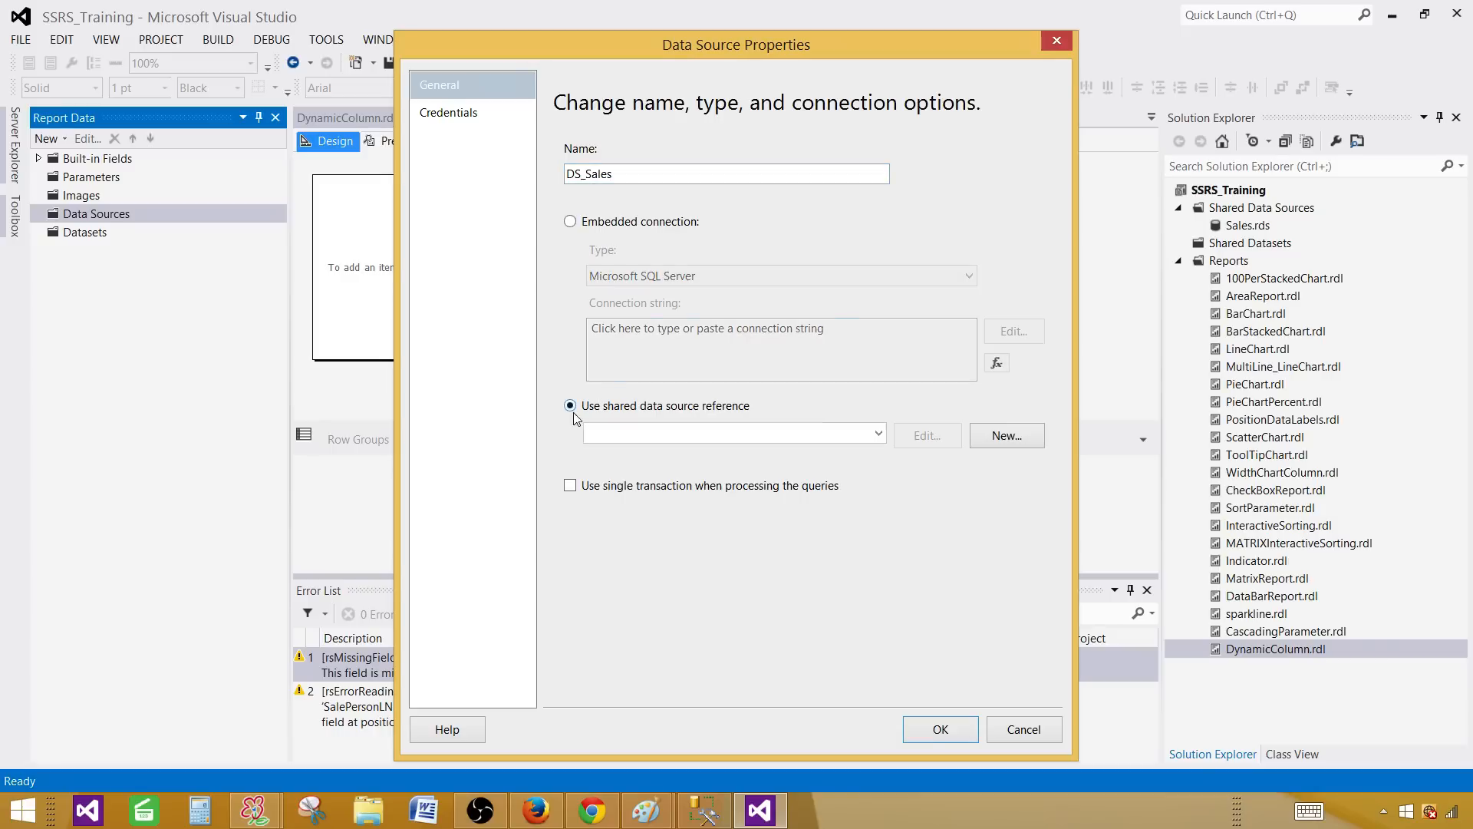
left_click(877, 434)
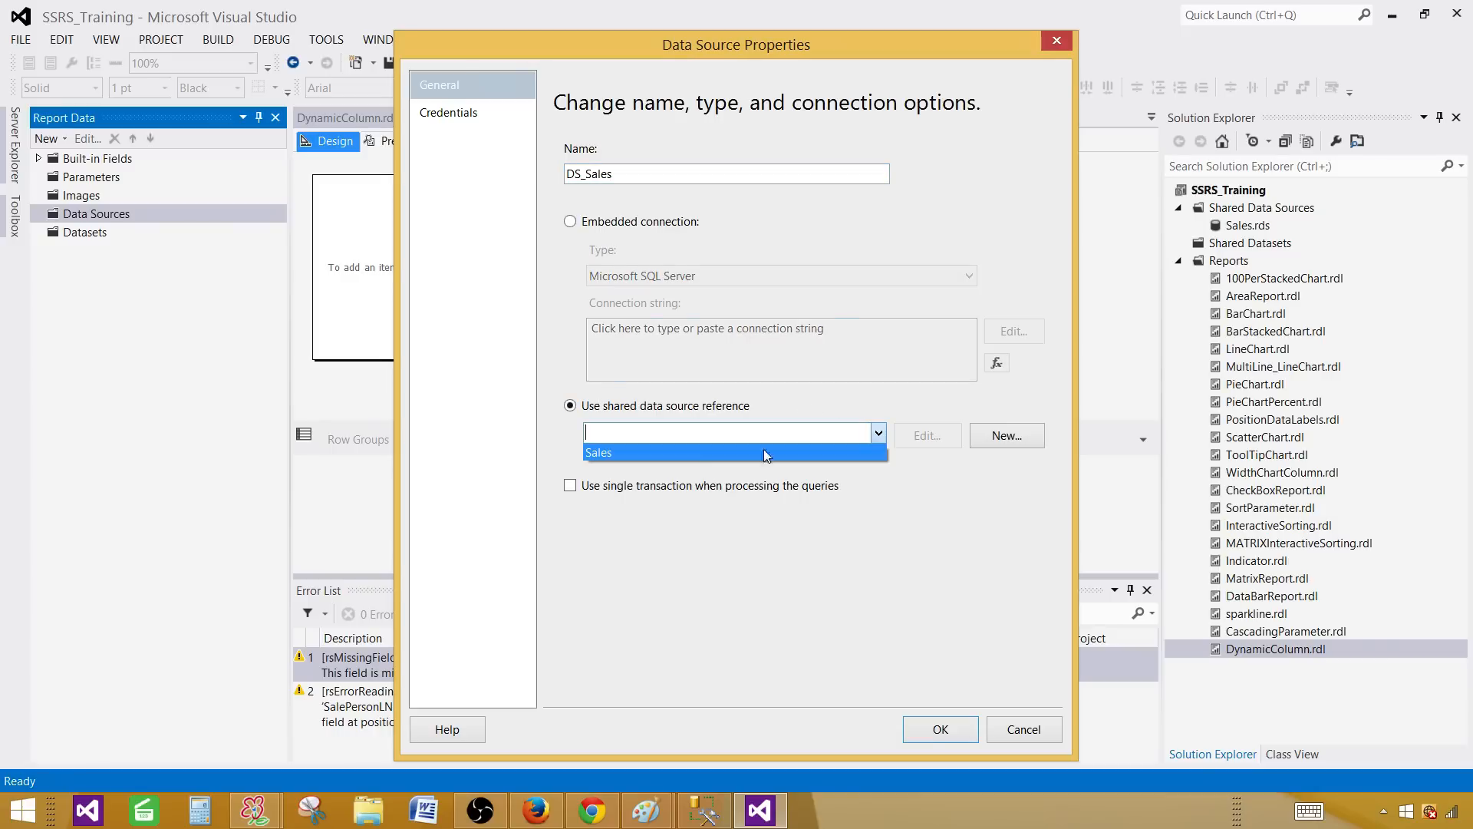
left_click(698, 459)
left_click(705, 432)
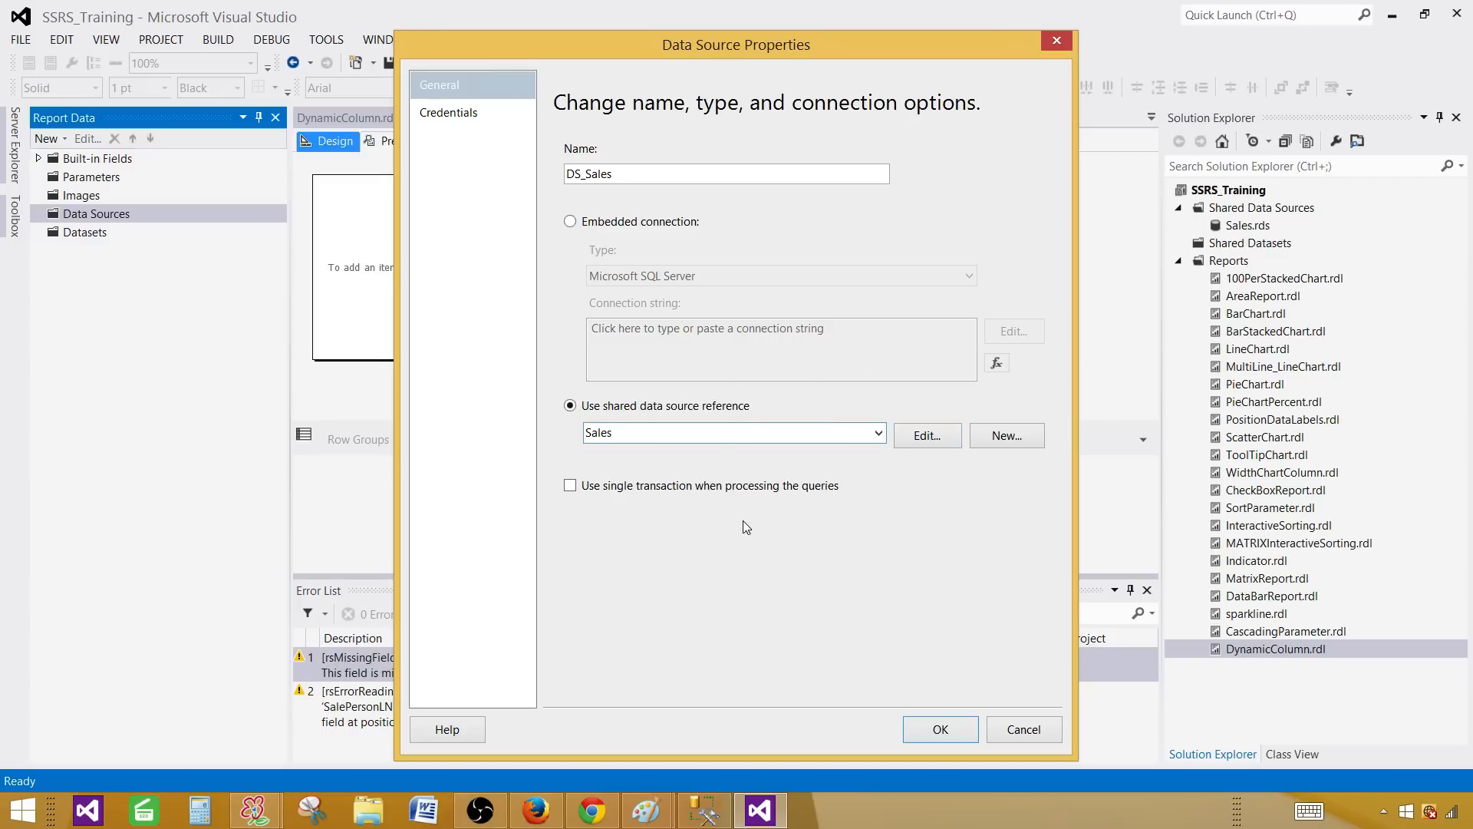
left_click(928, 729)
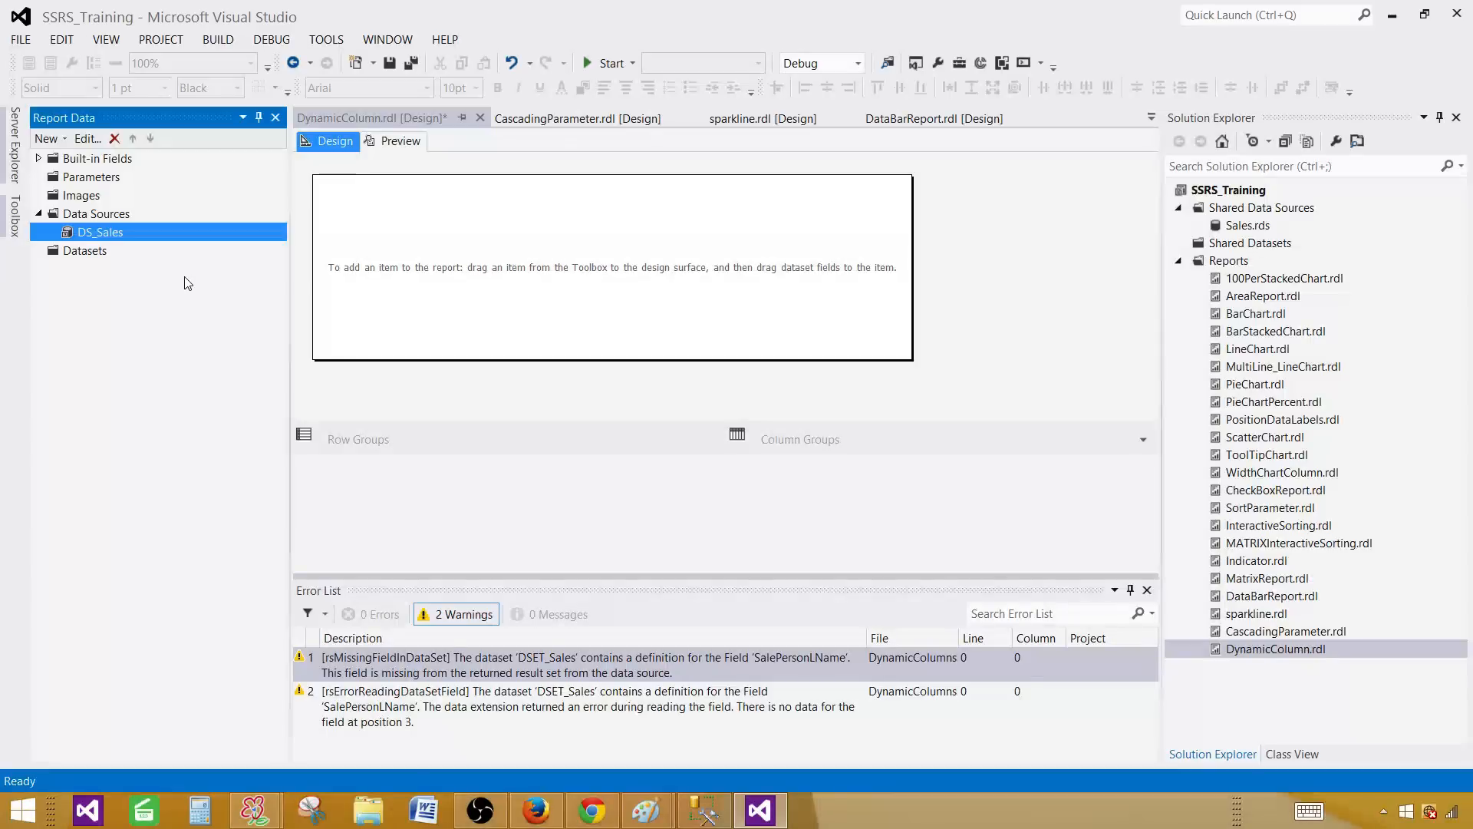
- Start a new embedded dataset named DSET_Sales that uses the data source DS_Sales
left_click(89, 250)
right_click(100, 255)
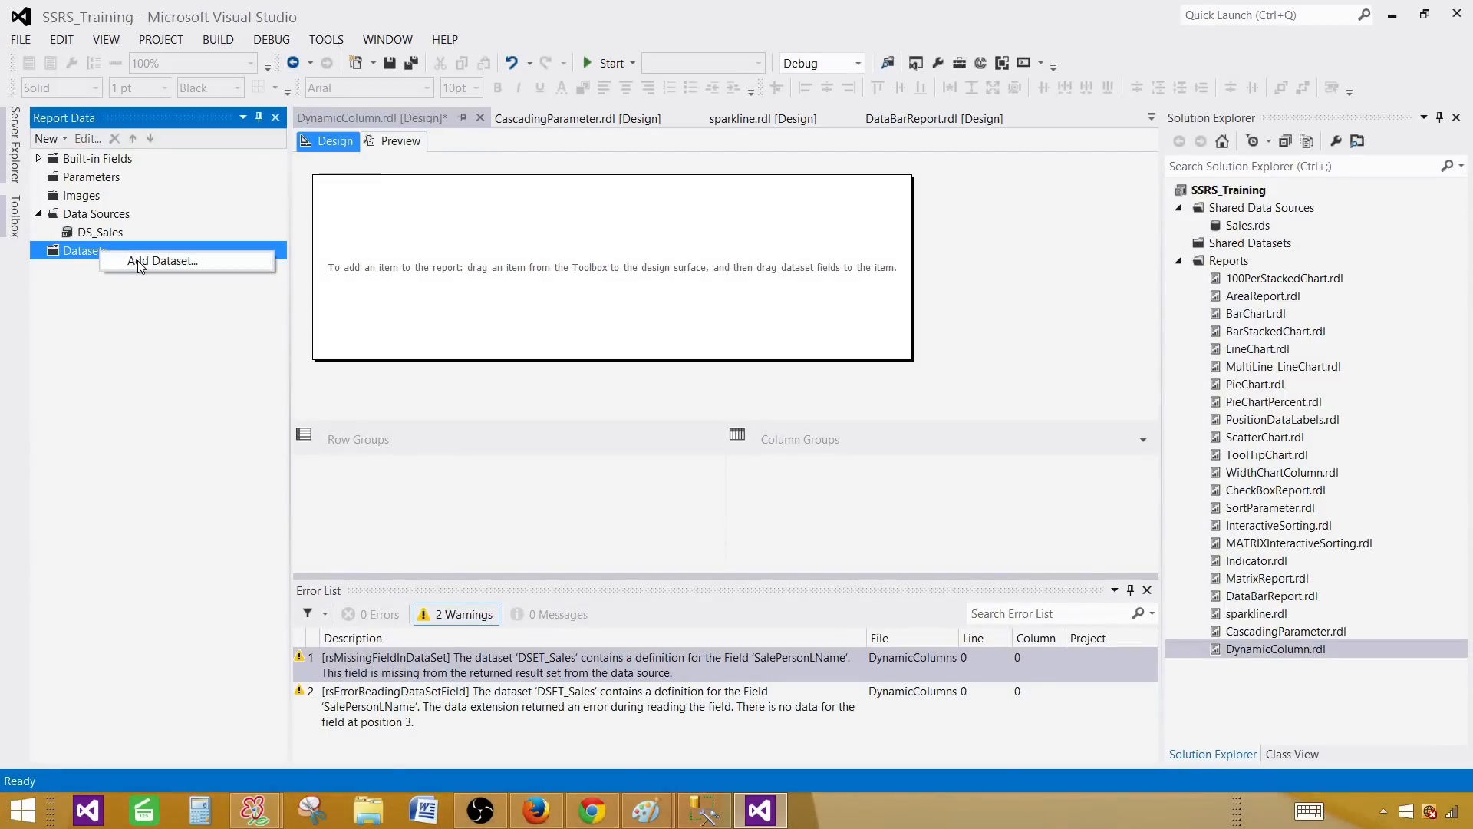
left_click(142, 266)
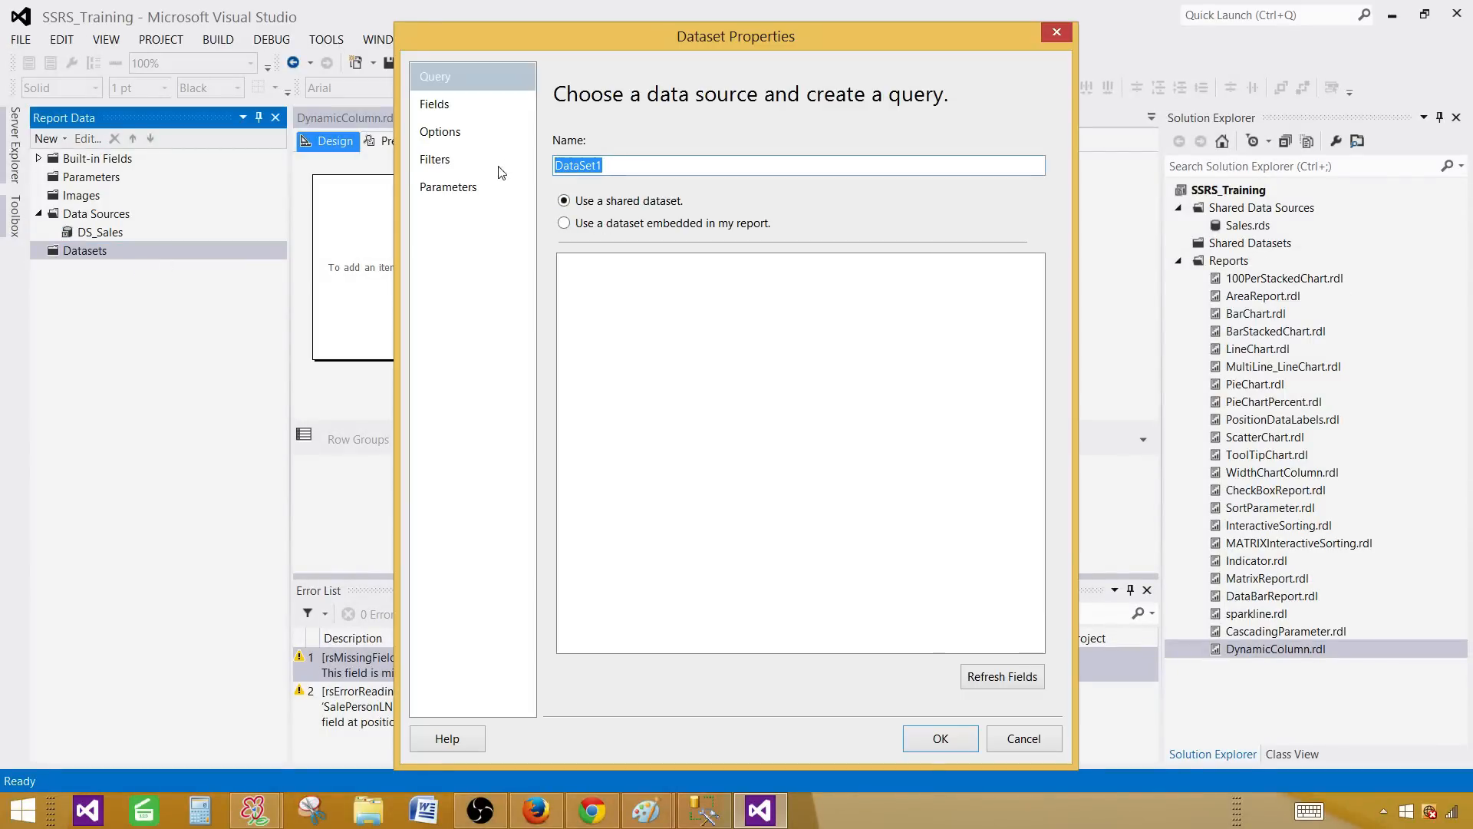
type("DSET")
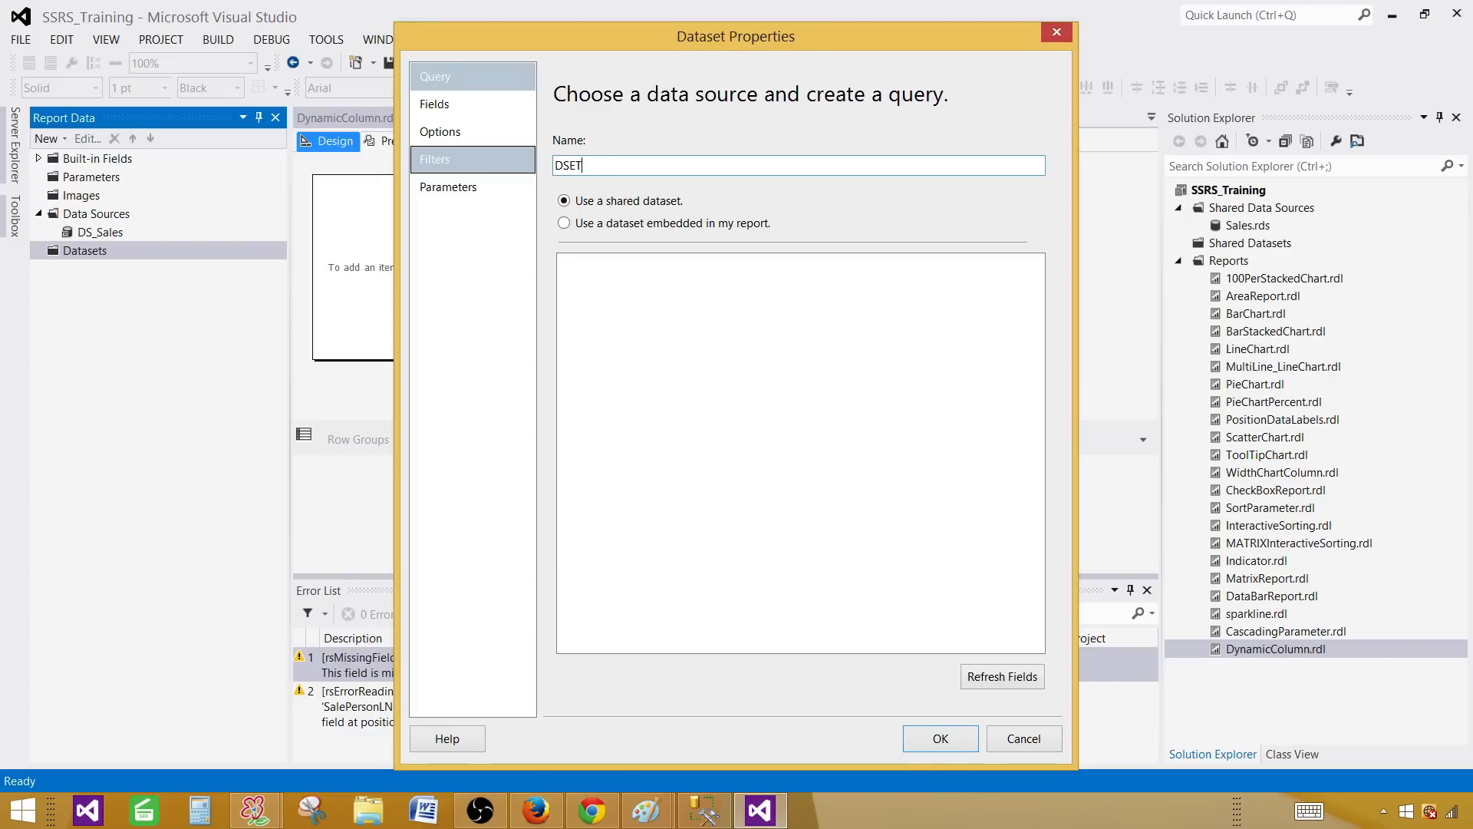
type("_Sales")
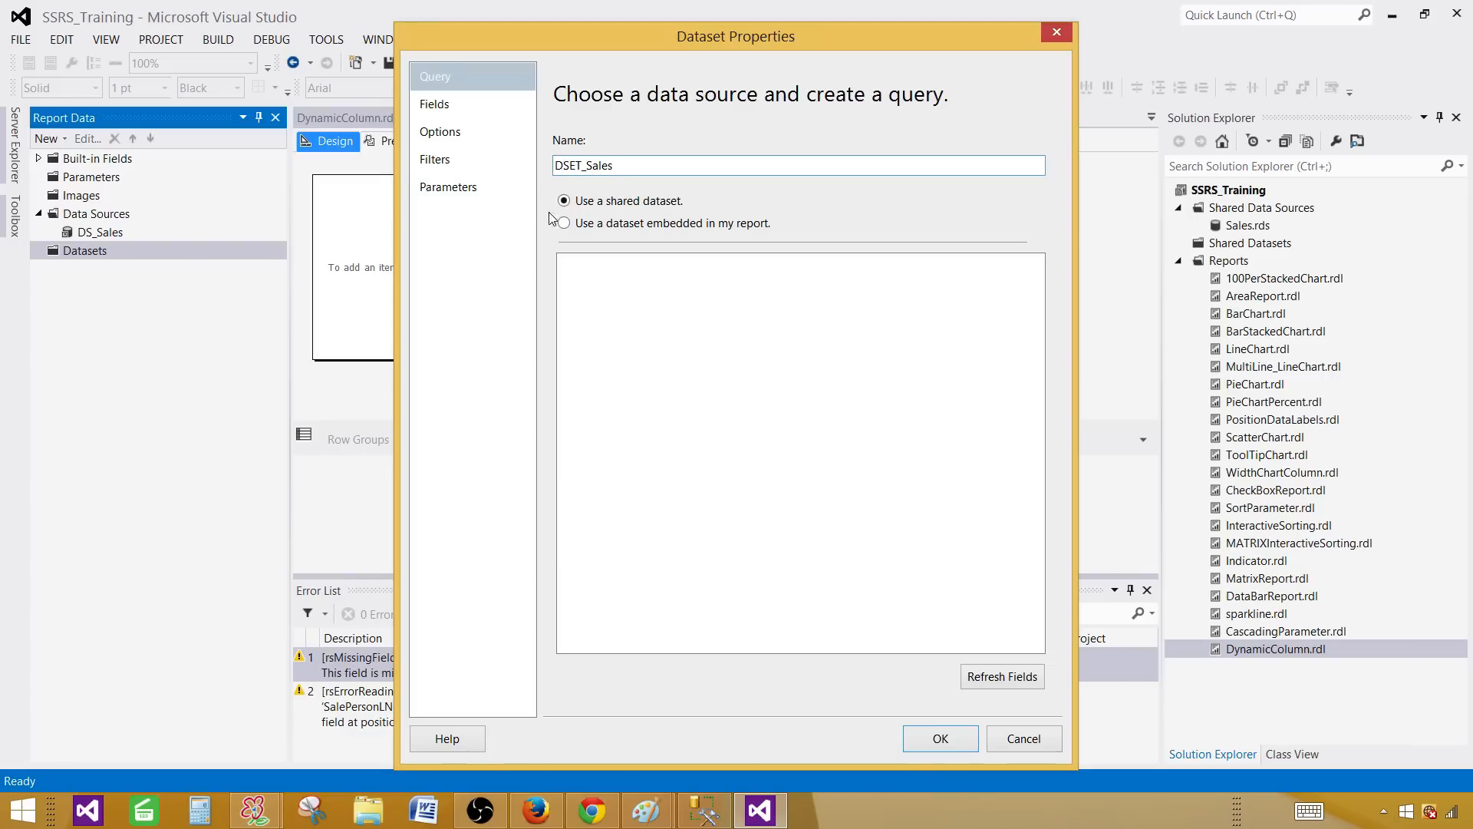
left_click(587, 224)
left_click(635, 297)
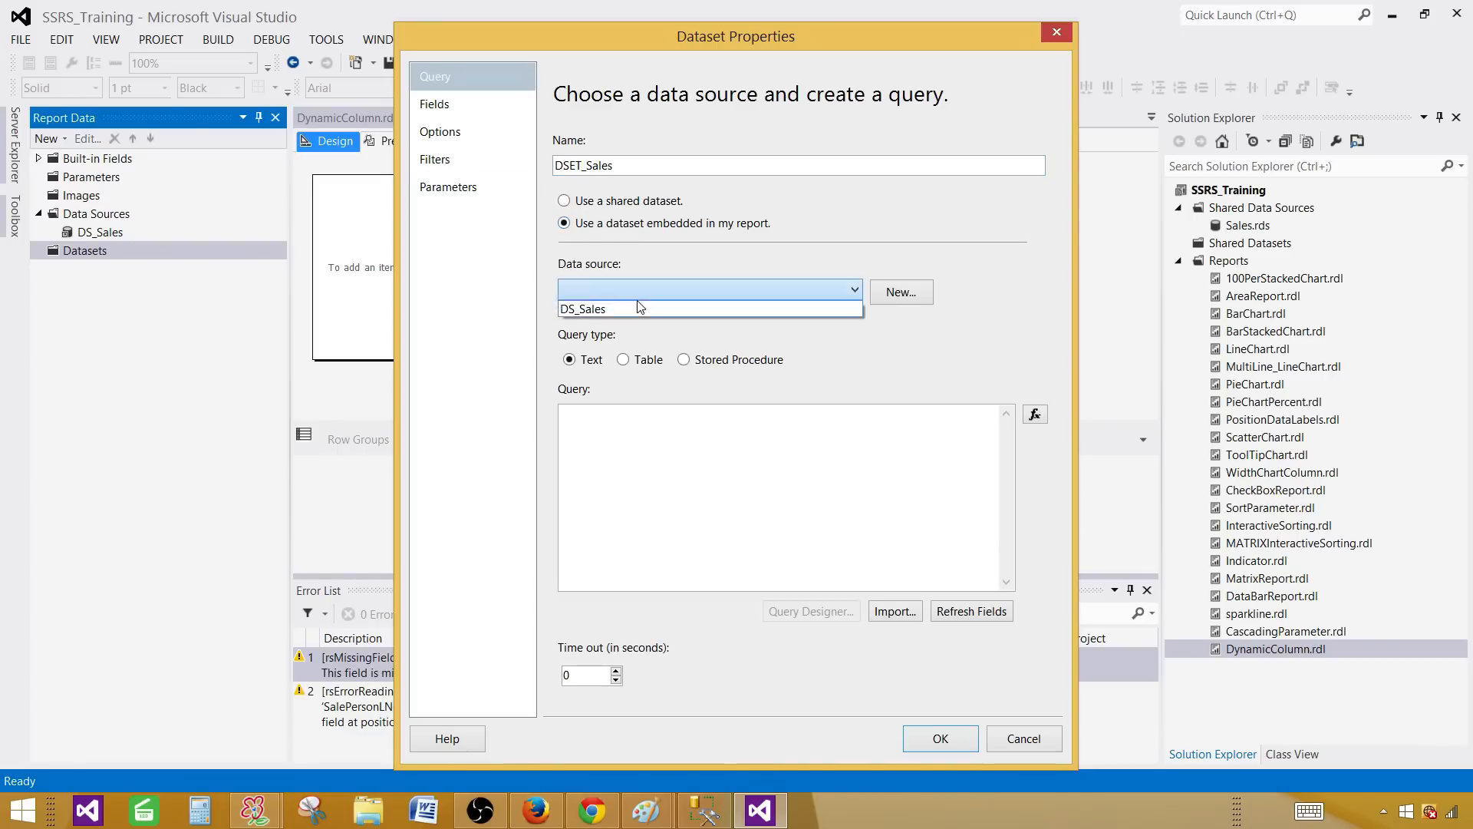
left_click(594, 309)
- Paste "Select * from dbo.vw_TotalSale" as the dataset's text query and create the dataset
left_click(630, 425)
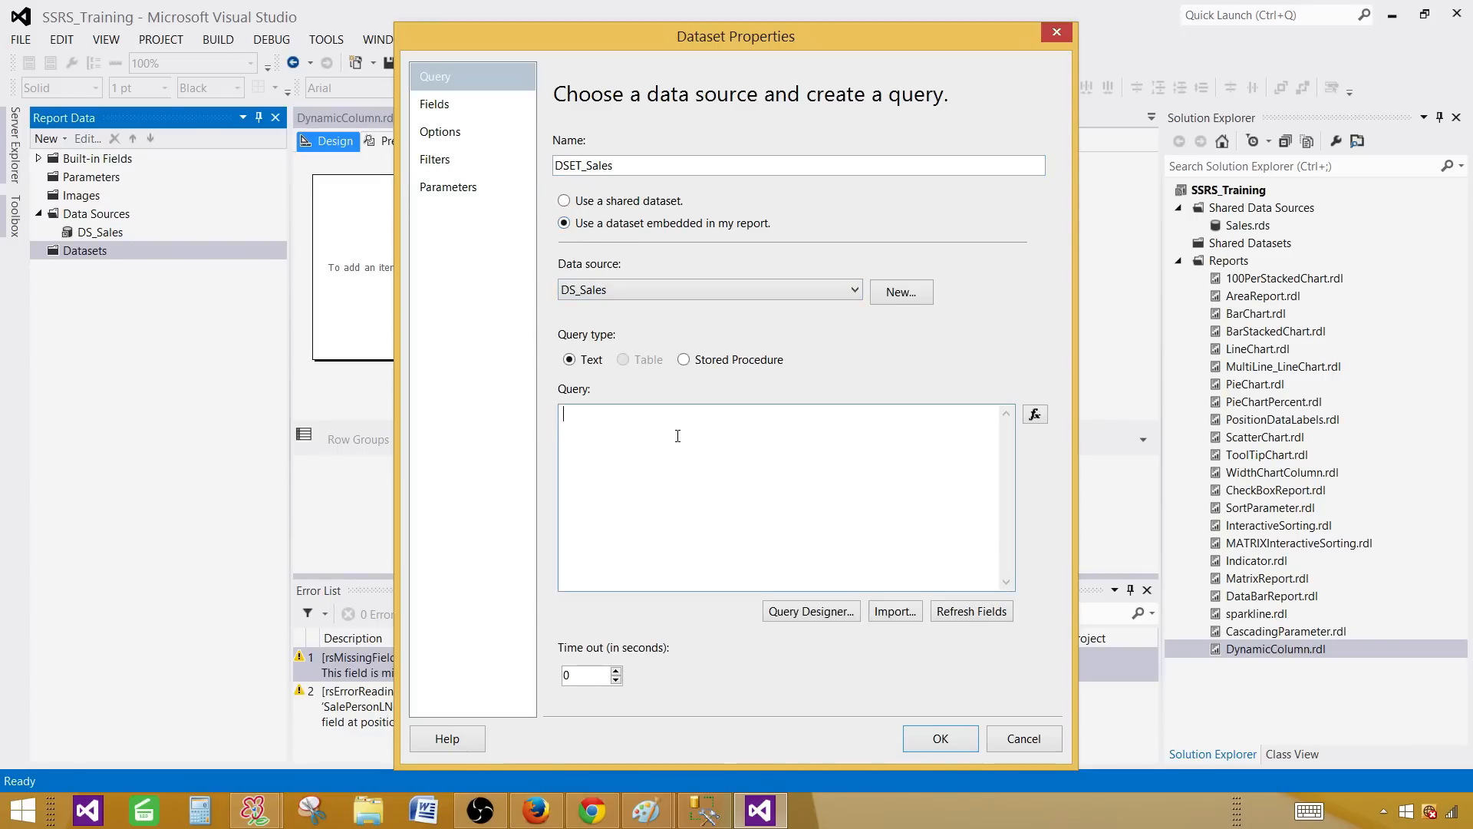
right_click(675, 434)
left_click(602, 511)
left_click_drag(636, 419, 732, 422)
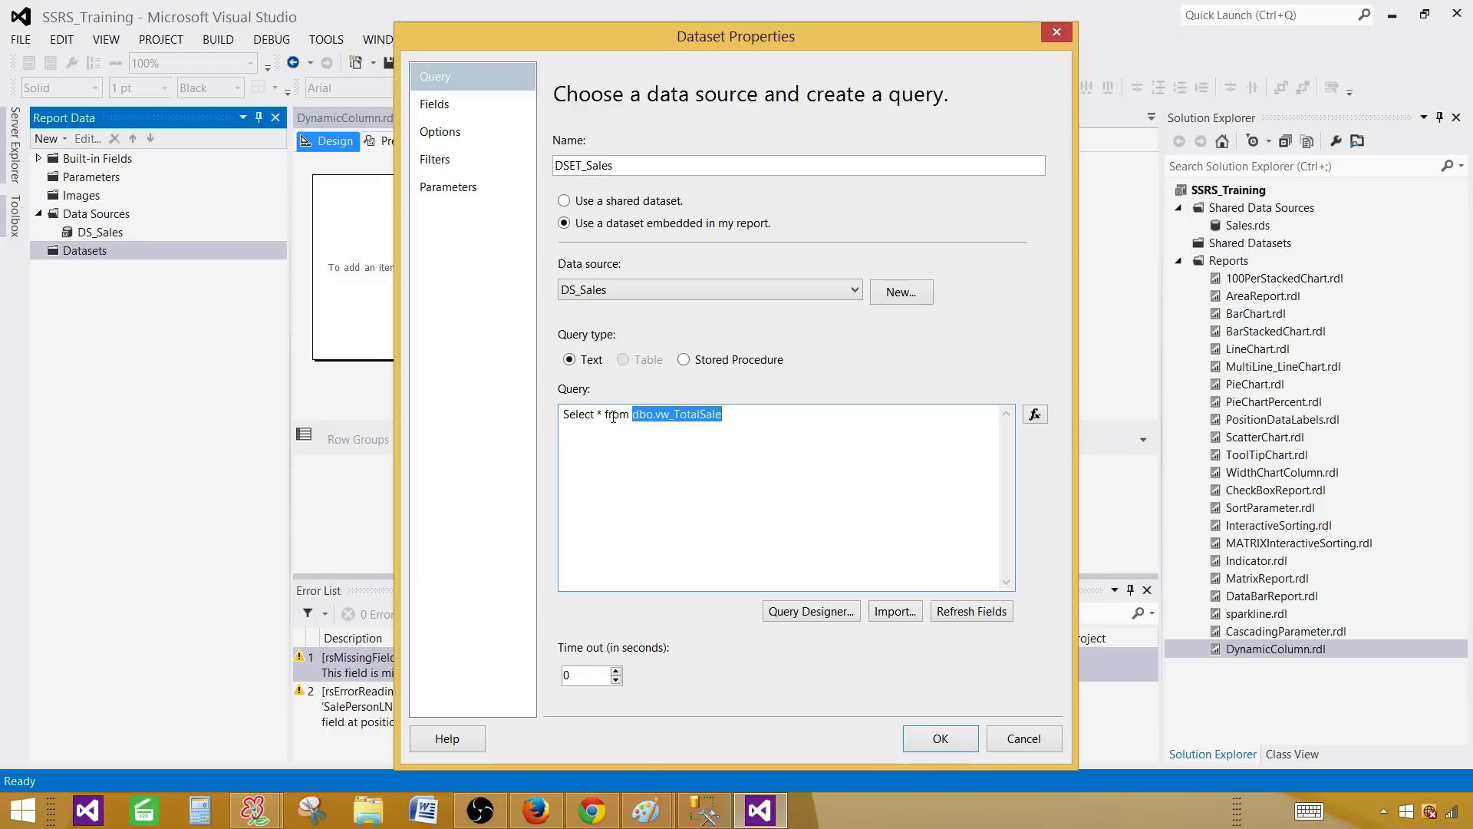
left_click_drag(605, 415, 598, 415)
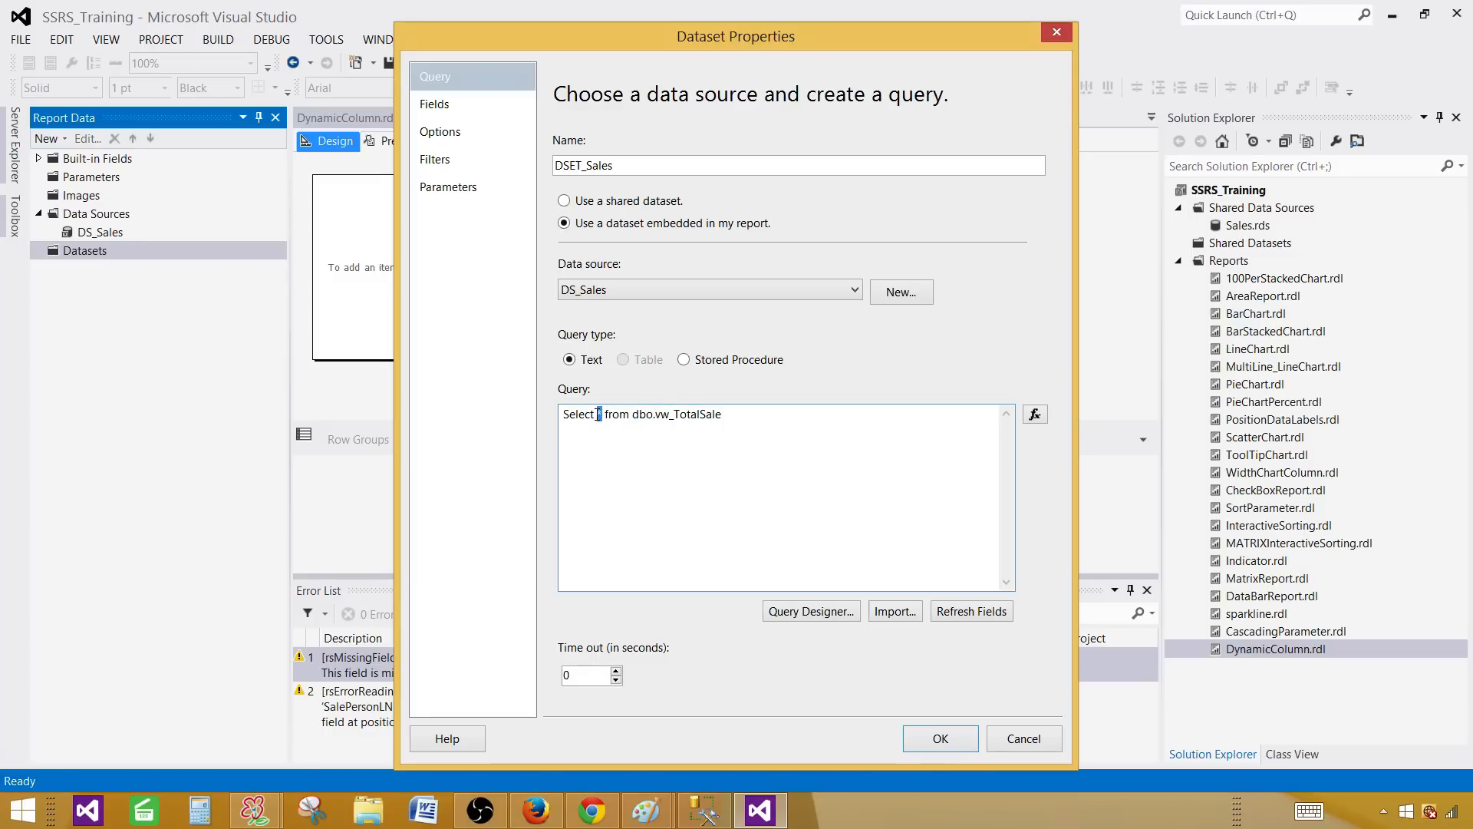
left_click(722, 417)
left_click(906, 736)
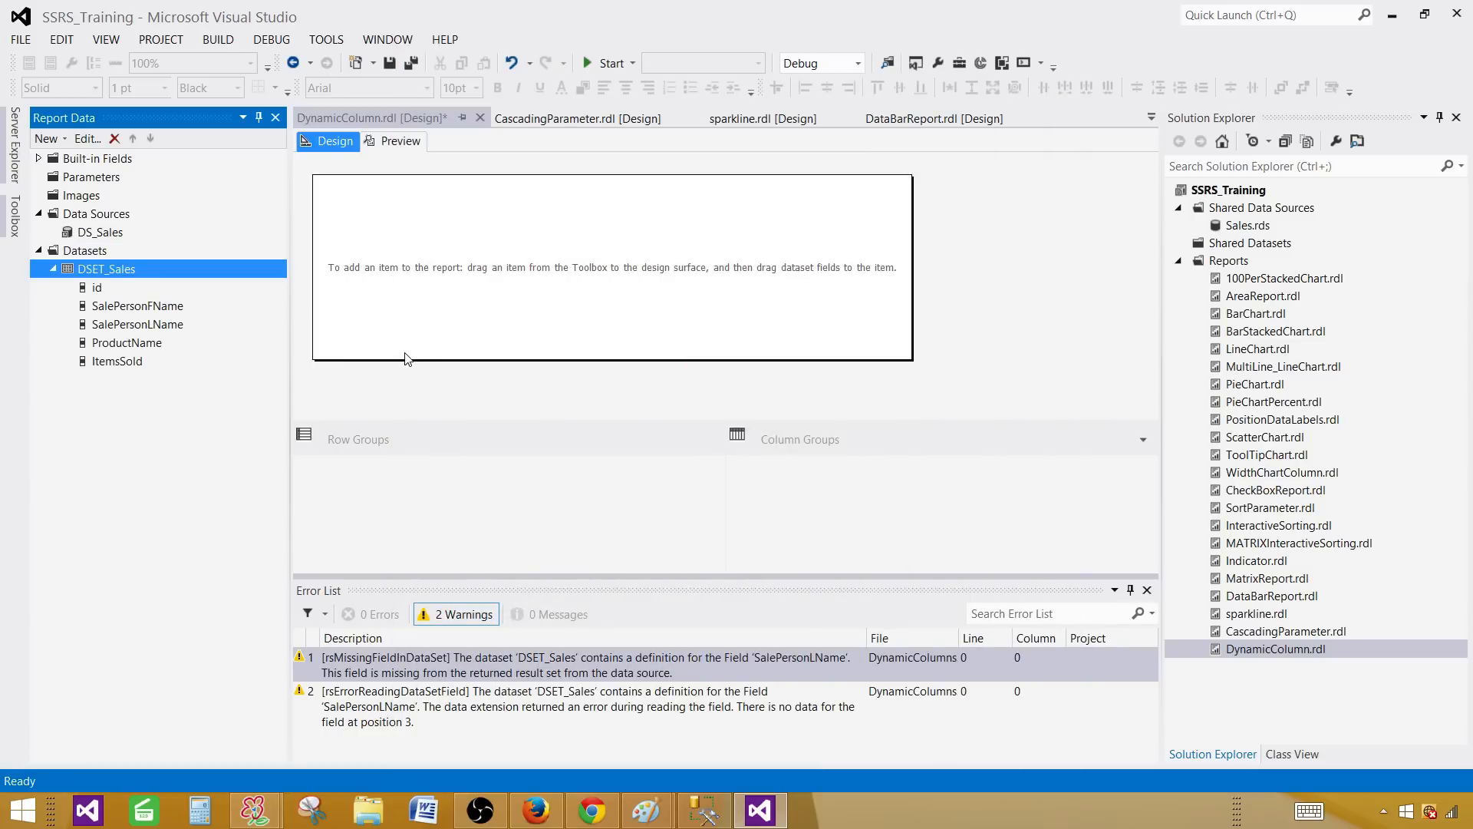
- Insert a table into the report body and move it toward the body's left edge
left_click(108, 292)
left_click(110, 305)
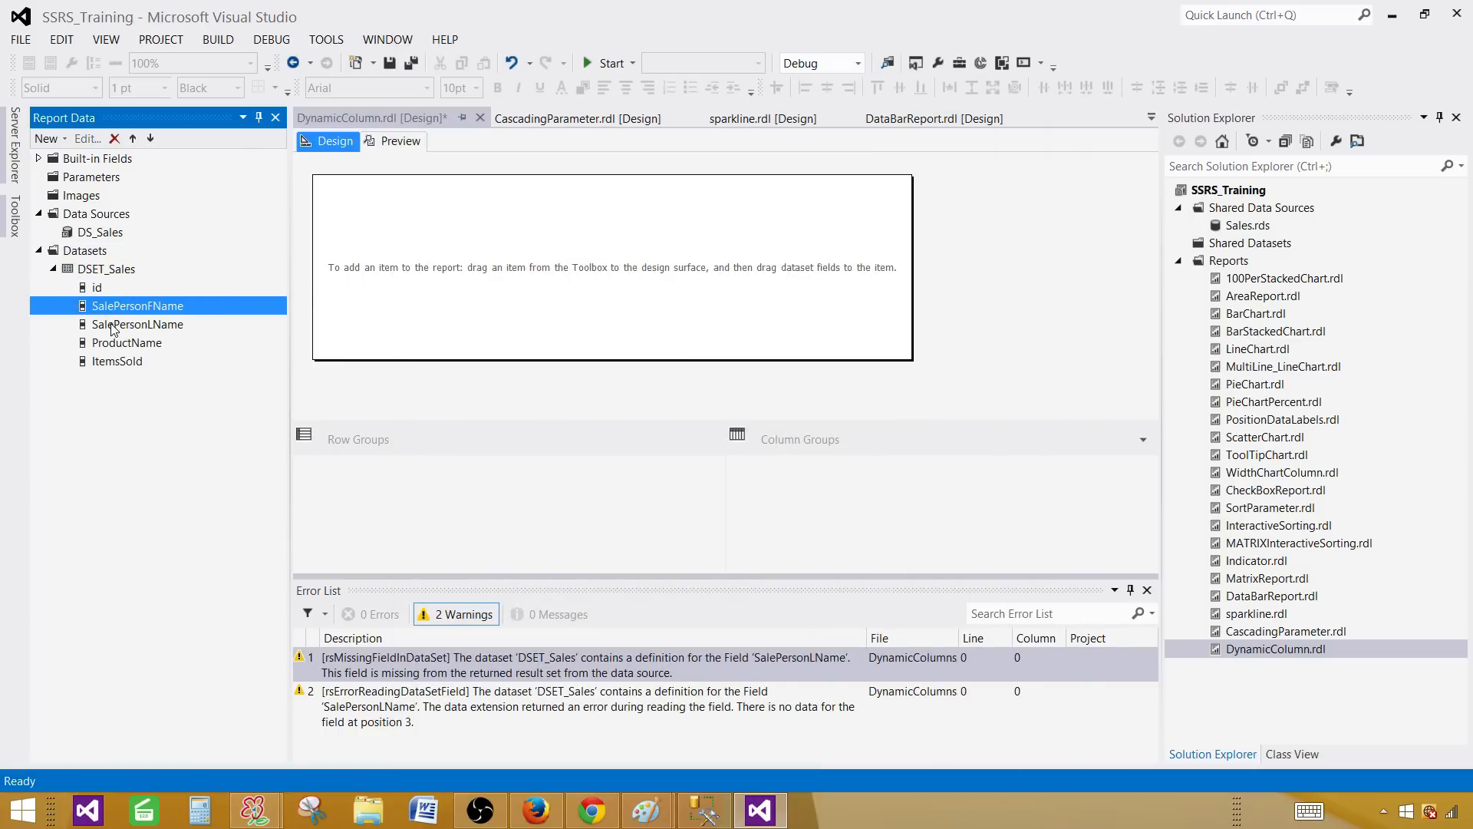
left_click(111, 324)
left_click(113, 343)
left_click(496, 268)
right_click(540, 236)
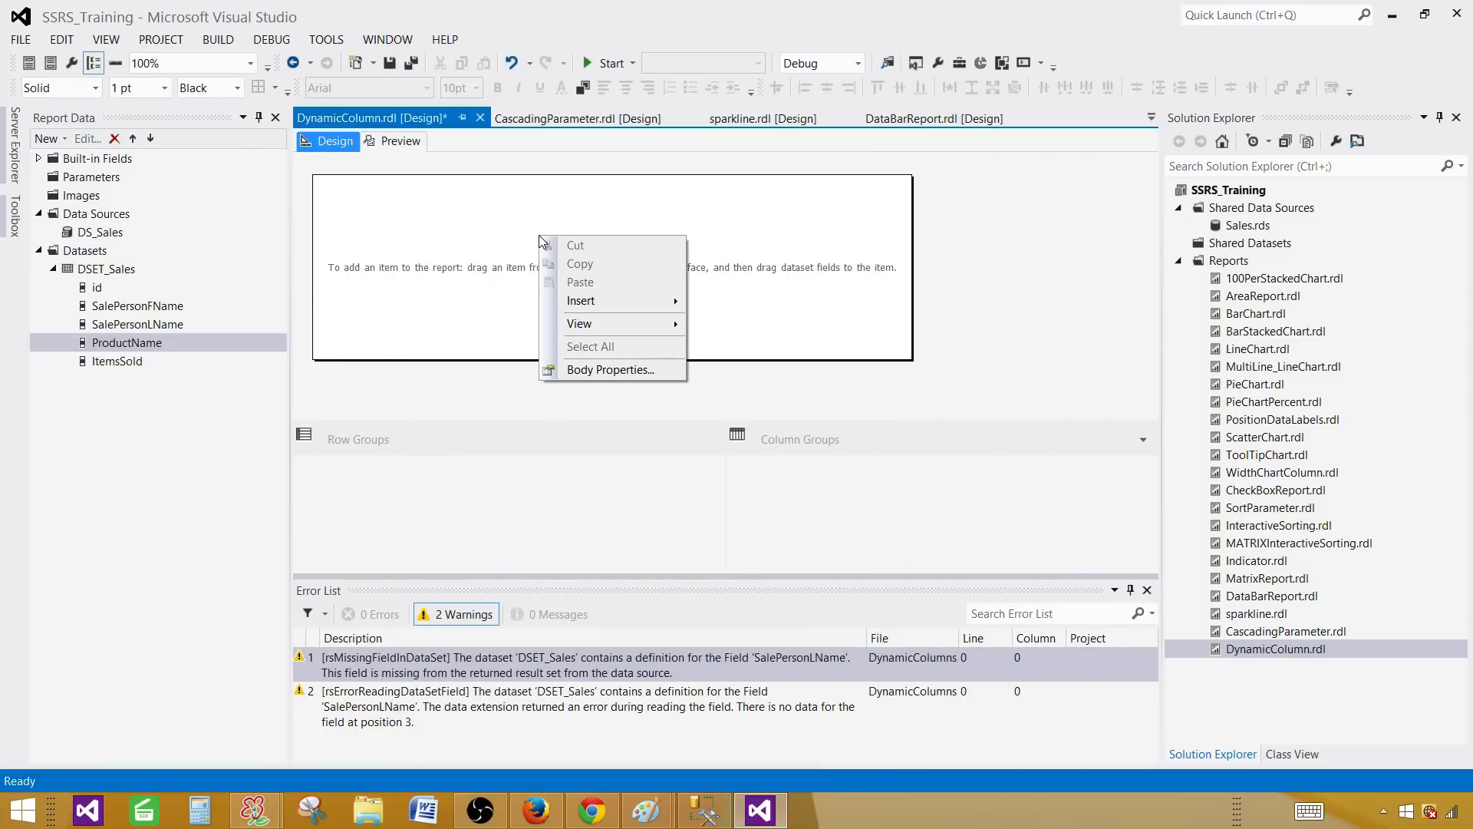
mouse_move(571, 304)
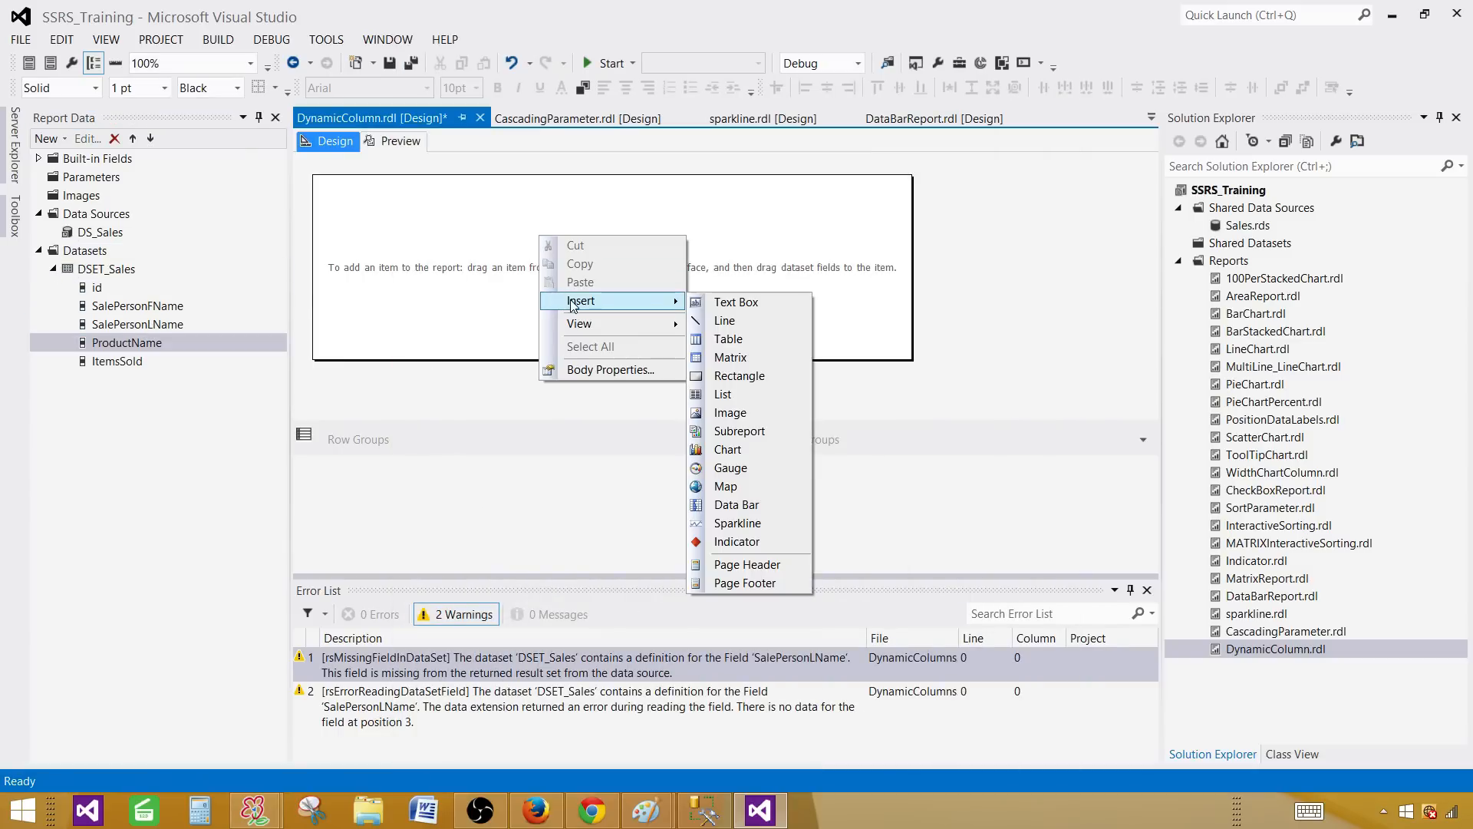
left_click(718, 340)
left_click_drag(537, 234, 340, 234)
left_click(116, 302)
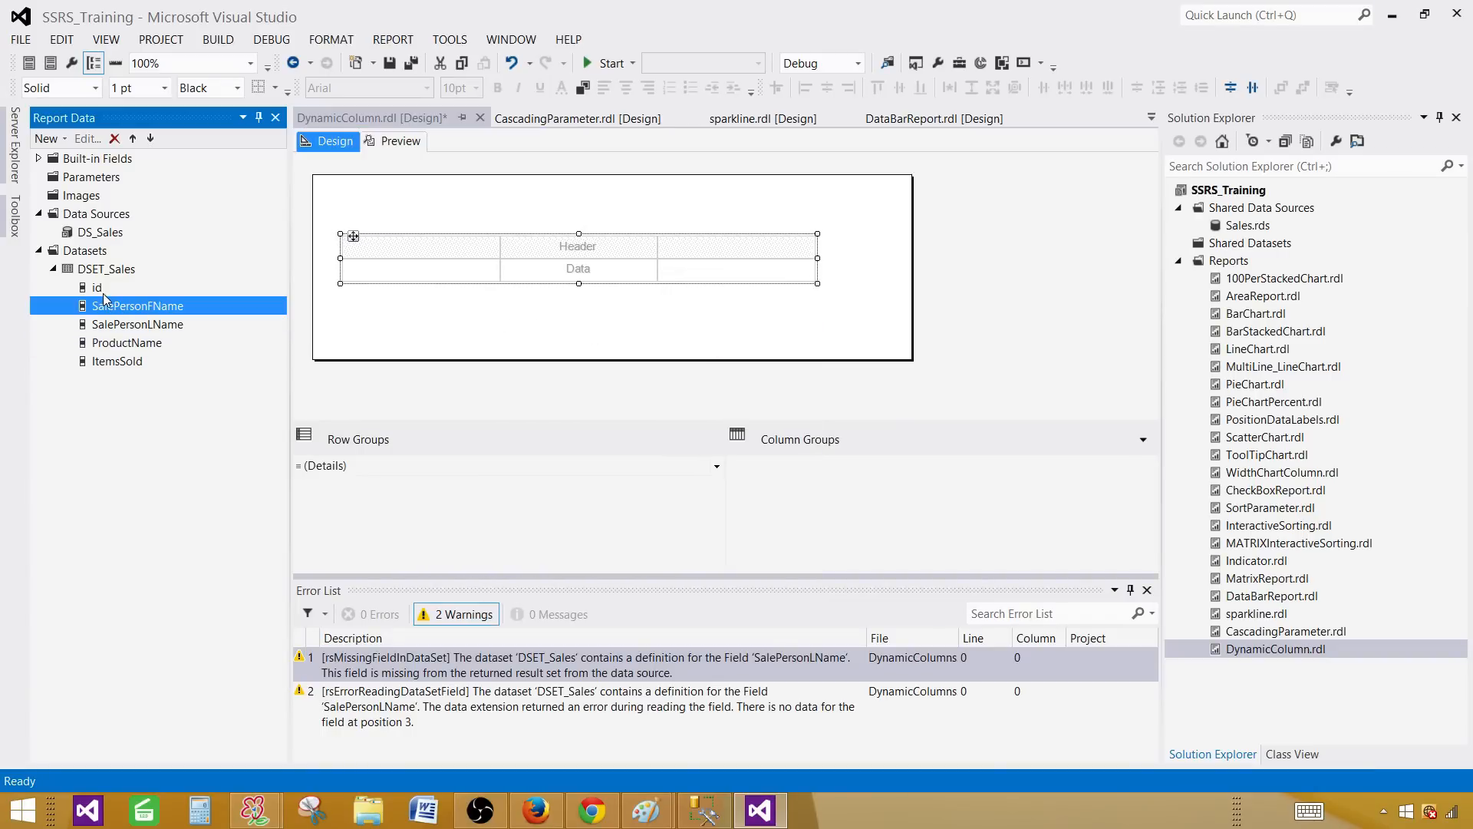
left_click_drag(96, 289, 380, 266)
left_click(384, 265)
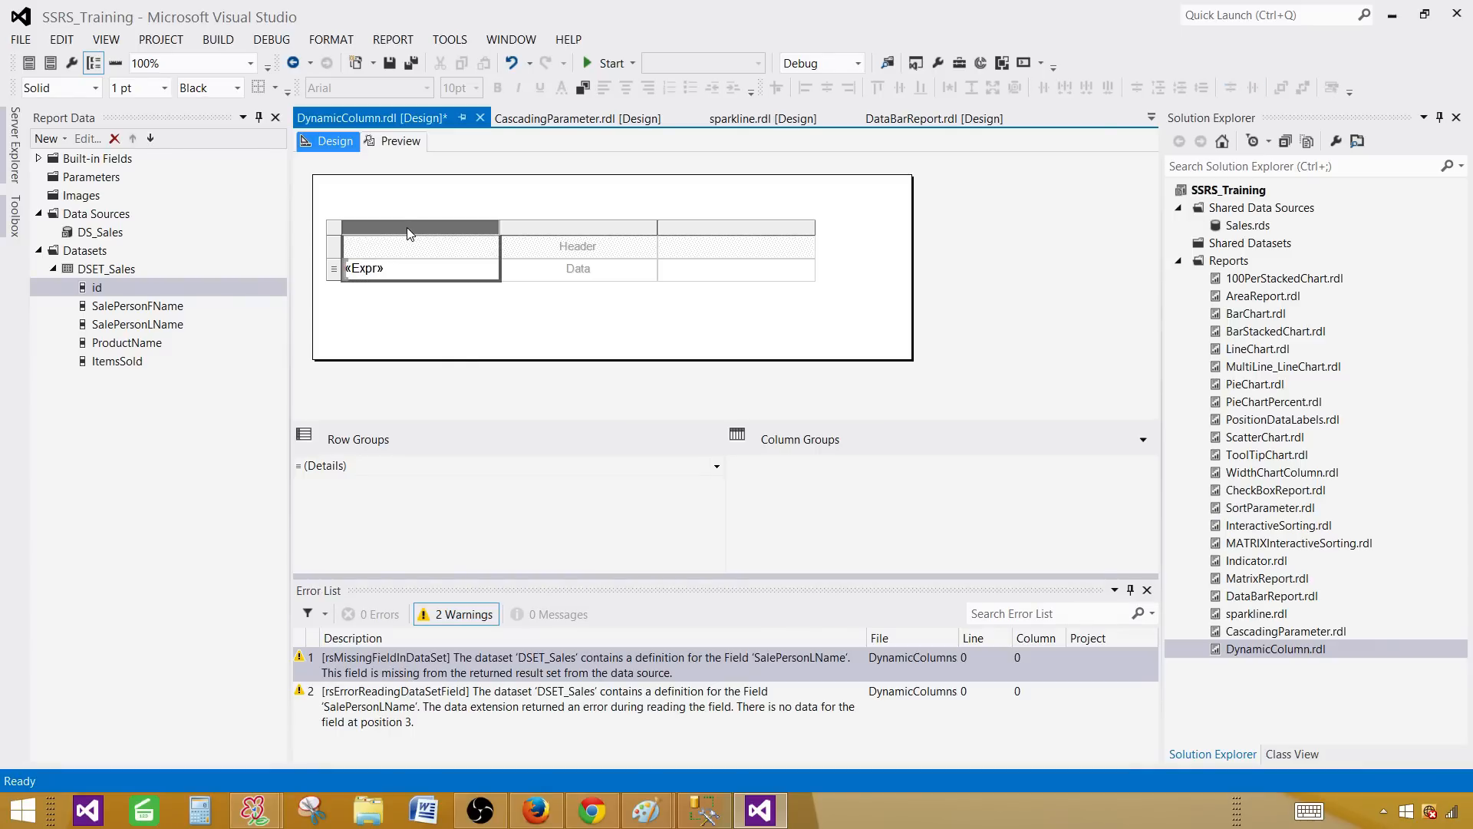
key("ctrl+z")
key("ctrl+z")
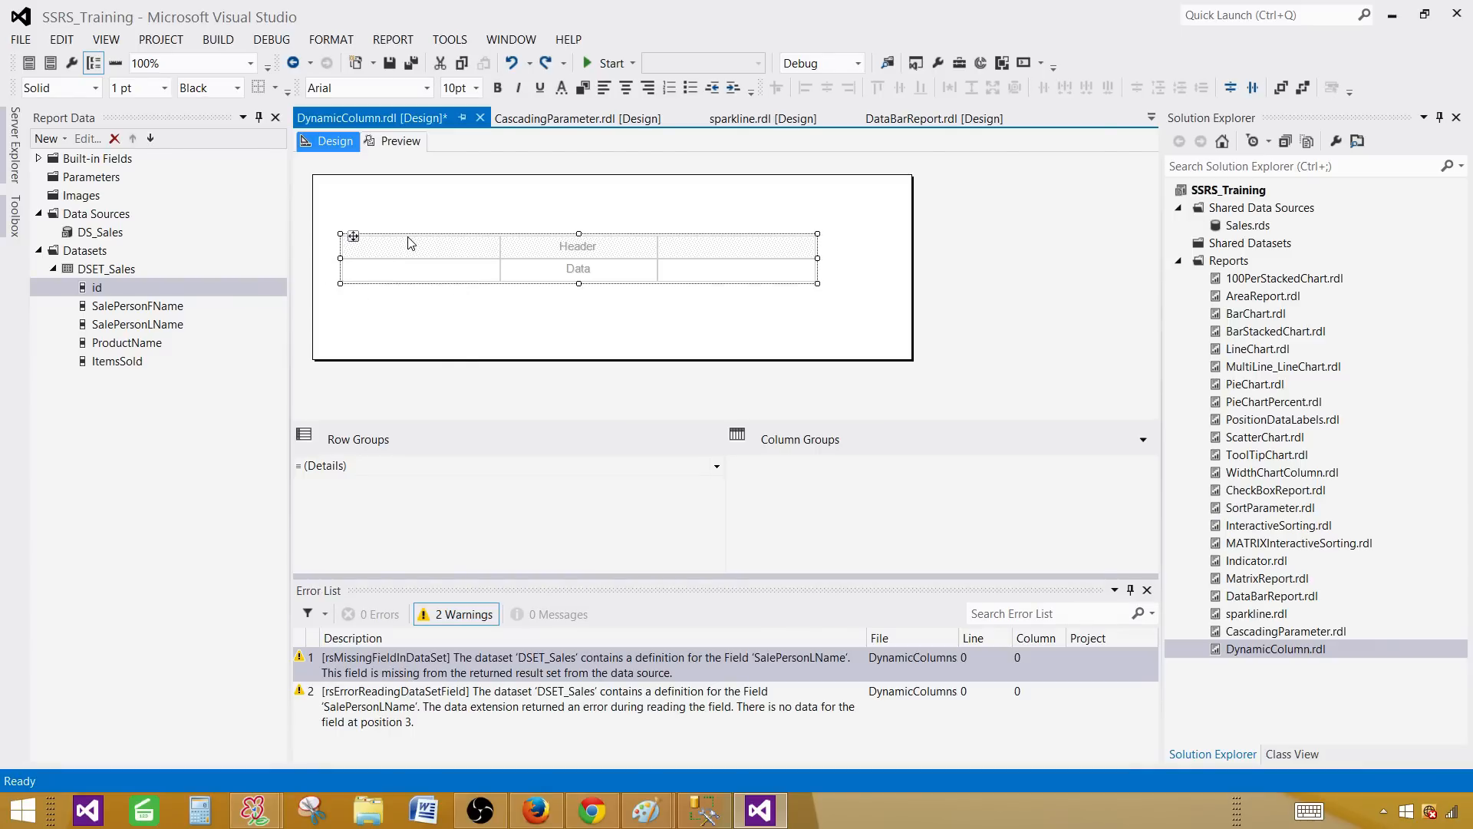
- Fill the table columns with id, SalePersonFName, SalePersonLName, ProductName and ItemsSold, widening the report body to make room for the last one
left_click_drag(123, 289, 535, 272)
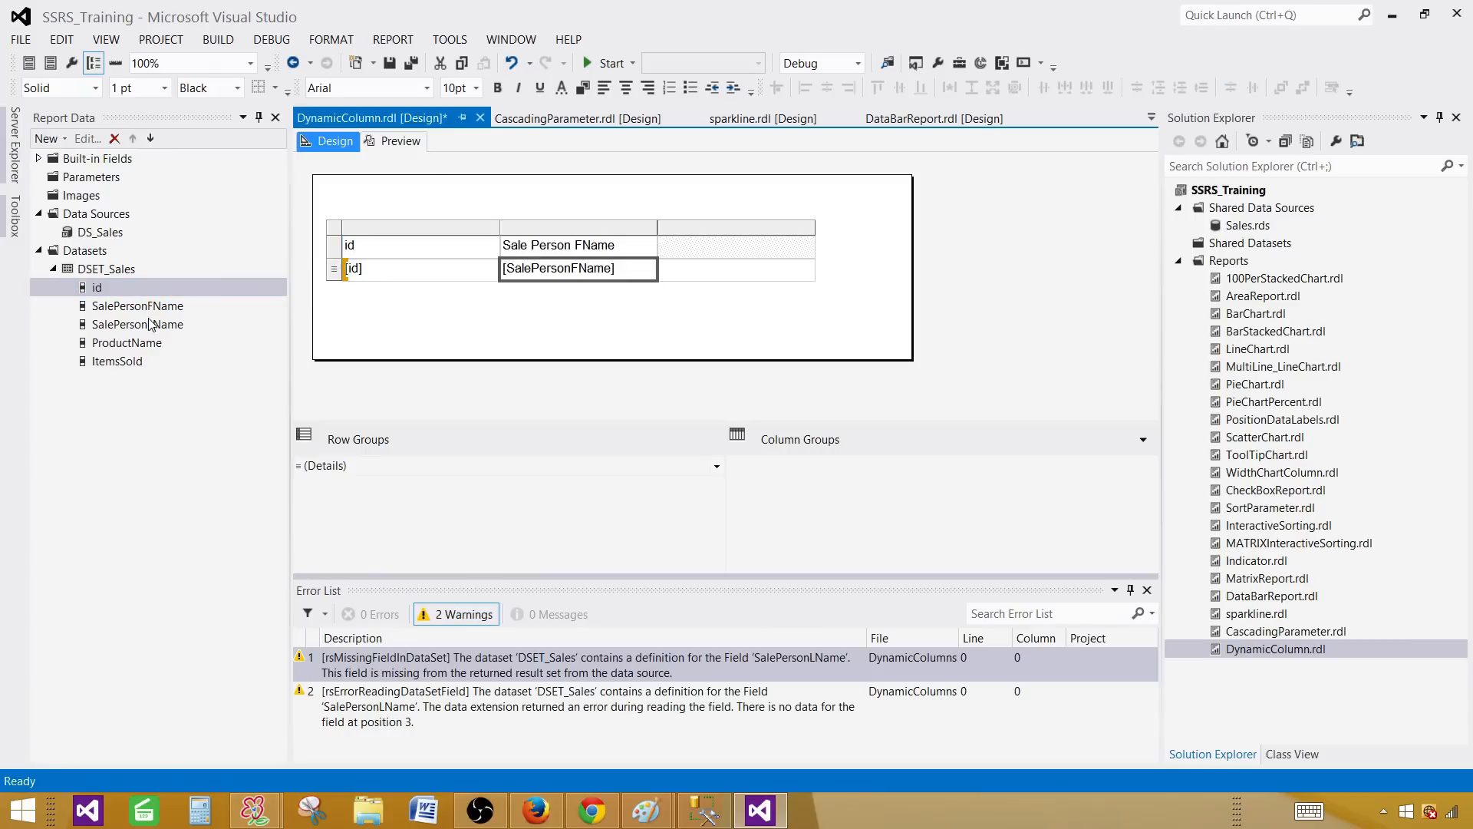
left_click_drag(149, 322, 653, 249)
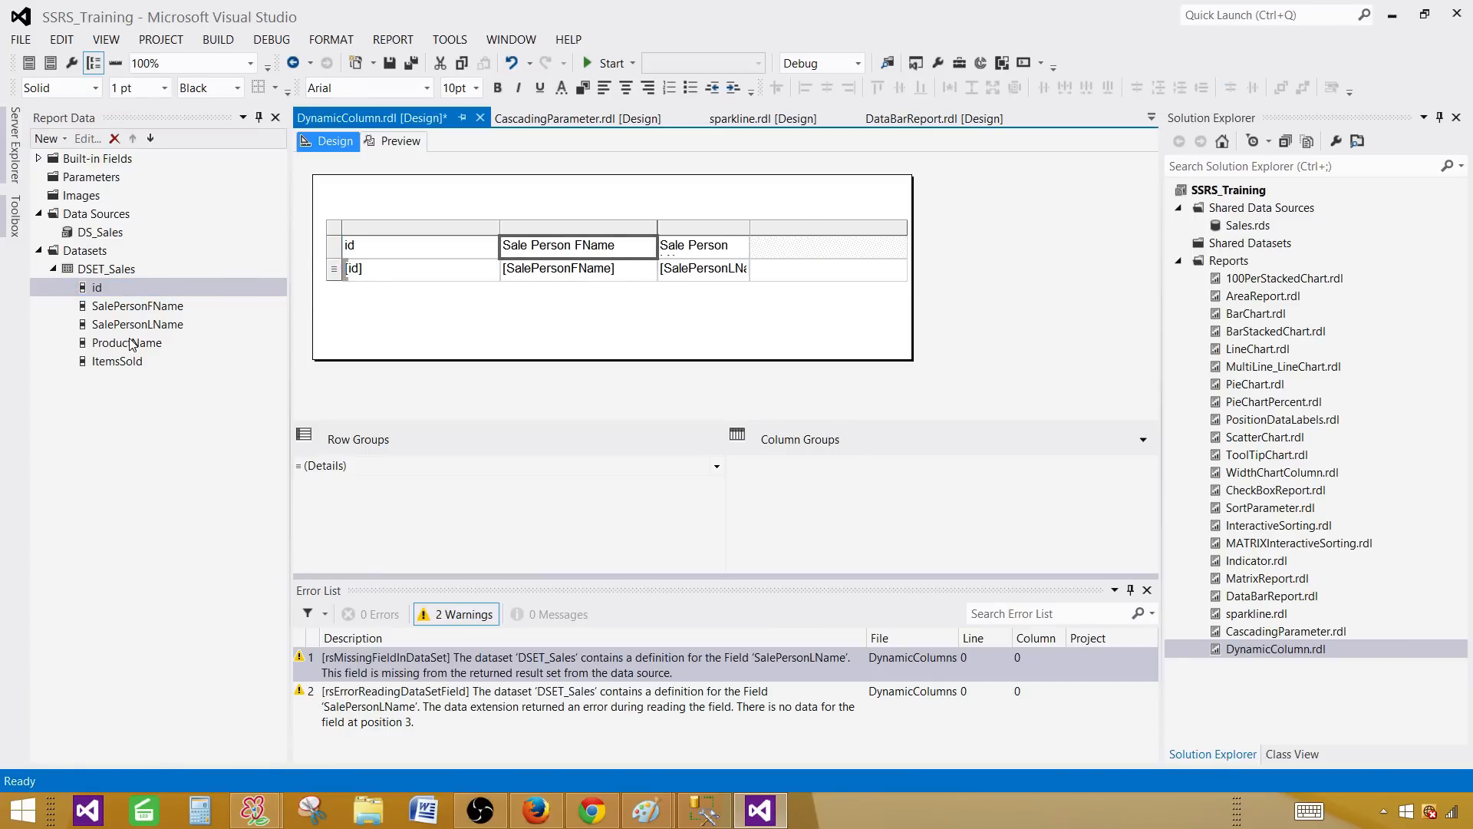
left_click_drag(132, 343, 743, 278)
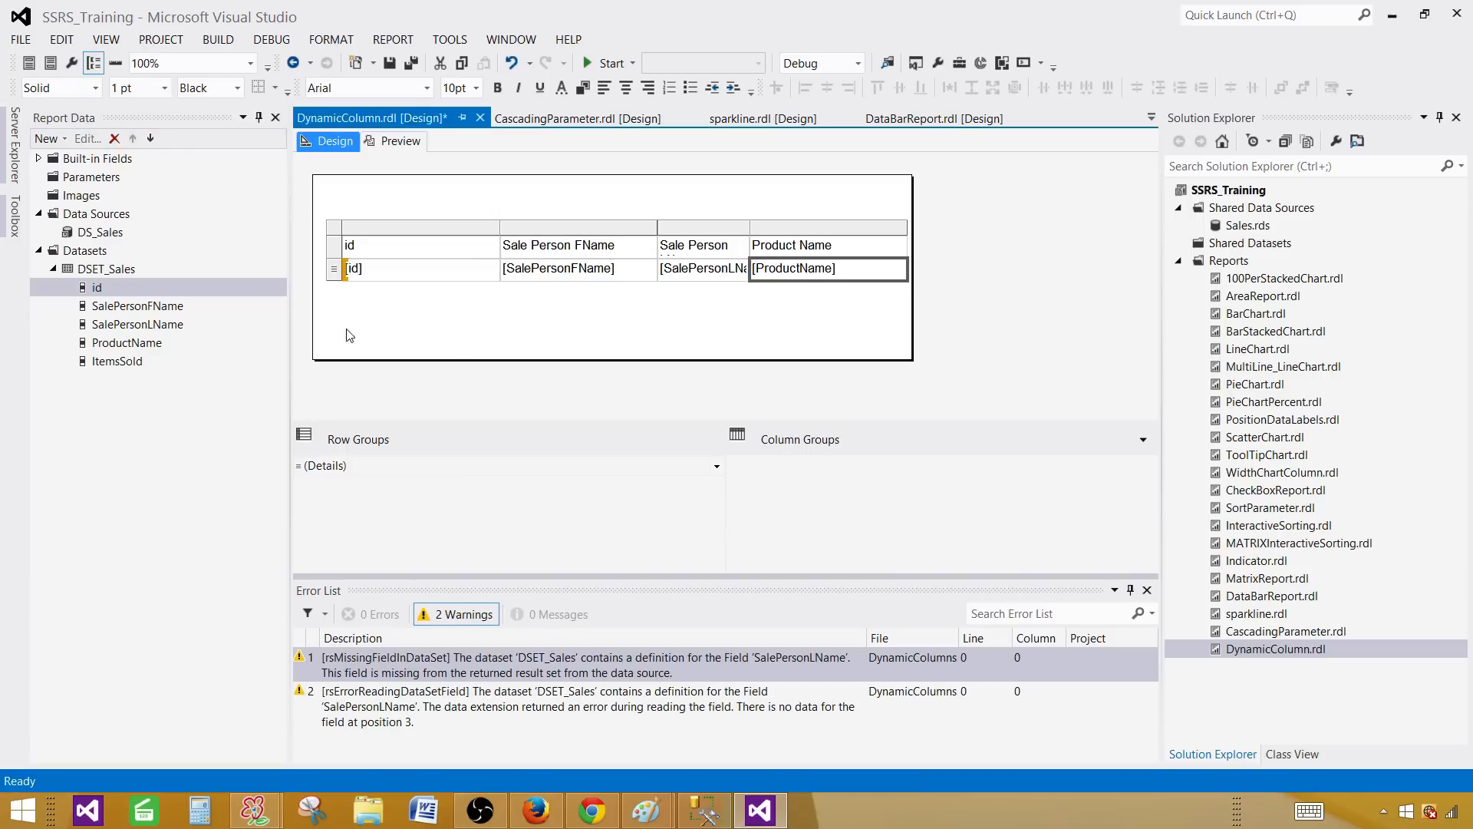
left_click(117, 360)
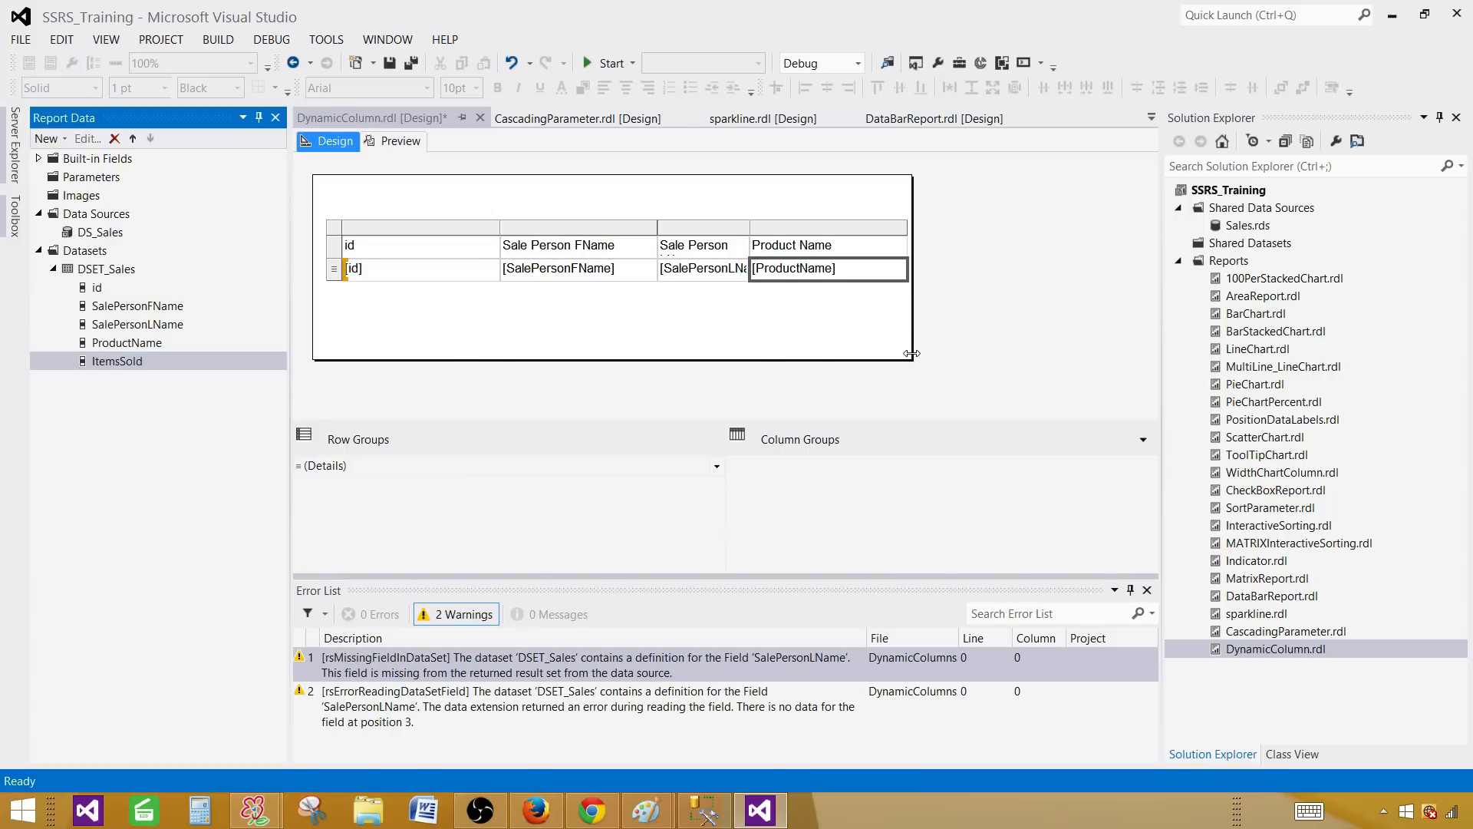
left_click_drag(913, 353, 1095, 354)
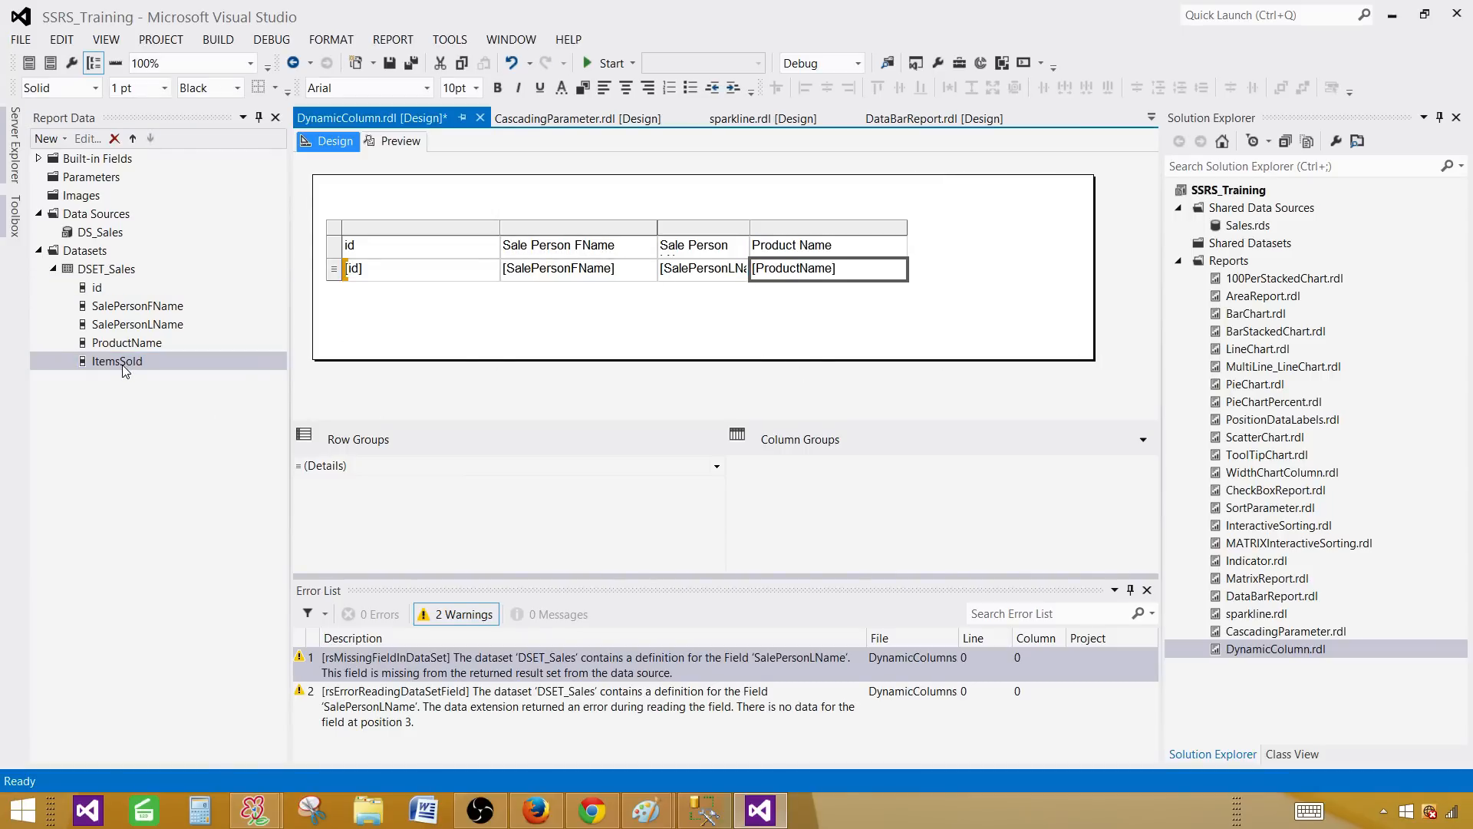
left_click_drag(125, 361, 887, 271)
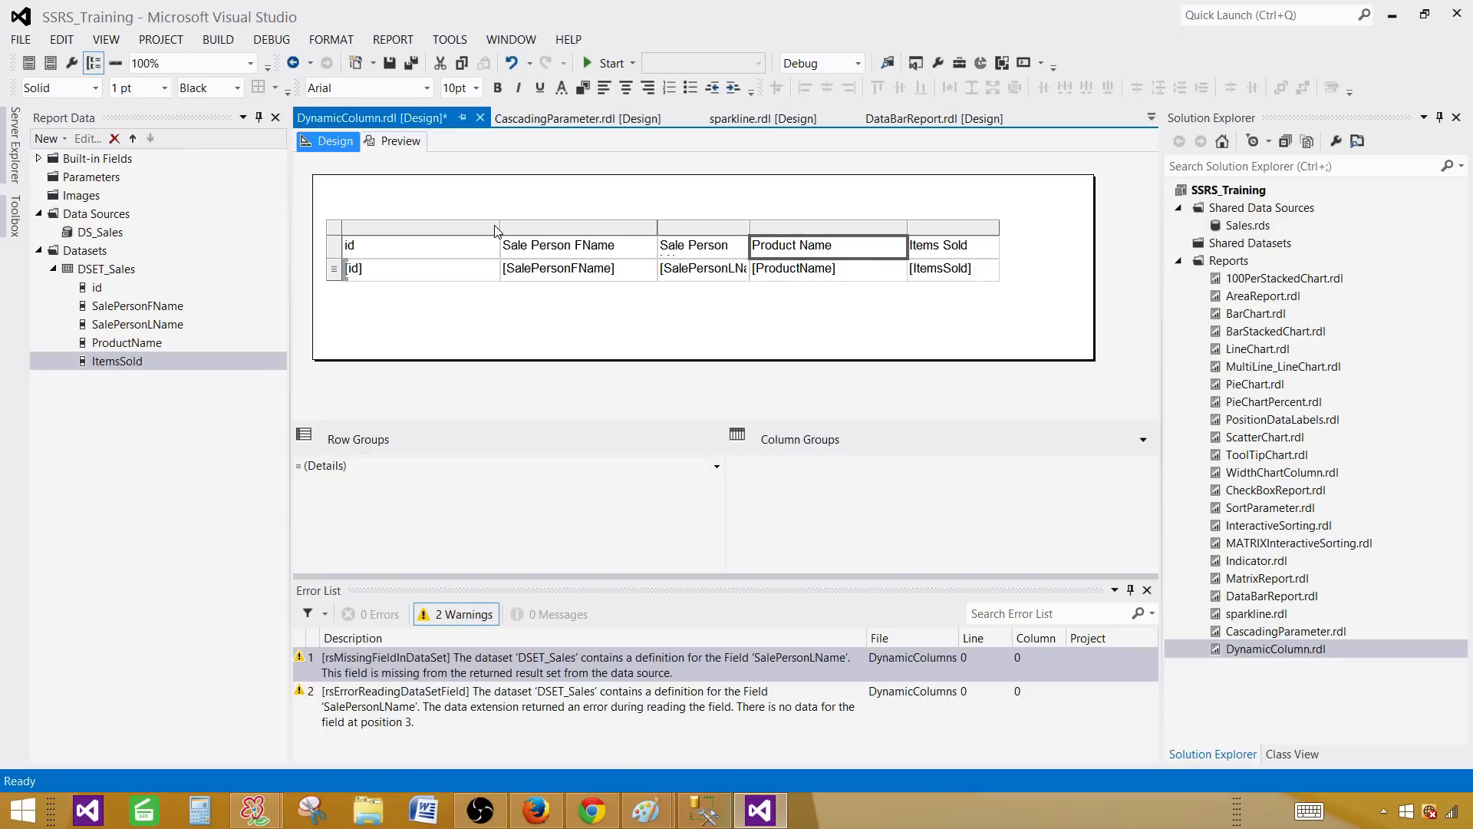
- Narrow the table's id column, widen the Sale Person FName column slightly, and preview the report
left_click_drag(500, 228, 391, 228)
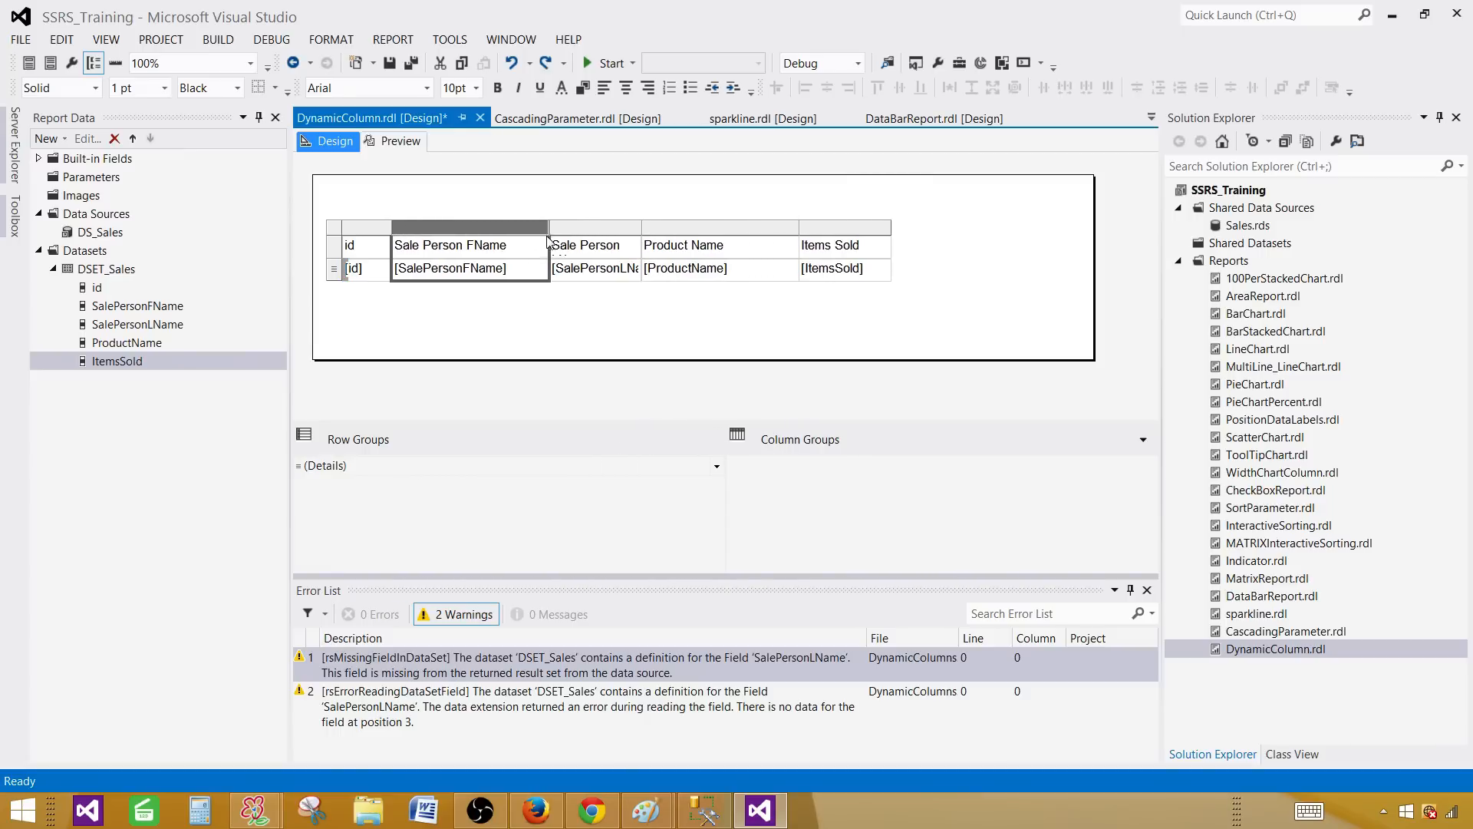
left_click_drag(550, 228, 577, 228)
left_click(512, 218)
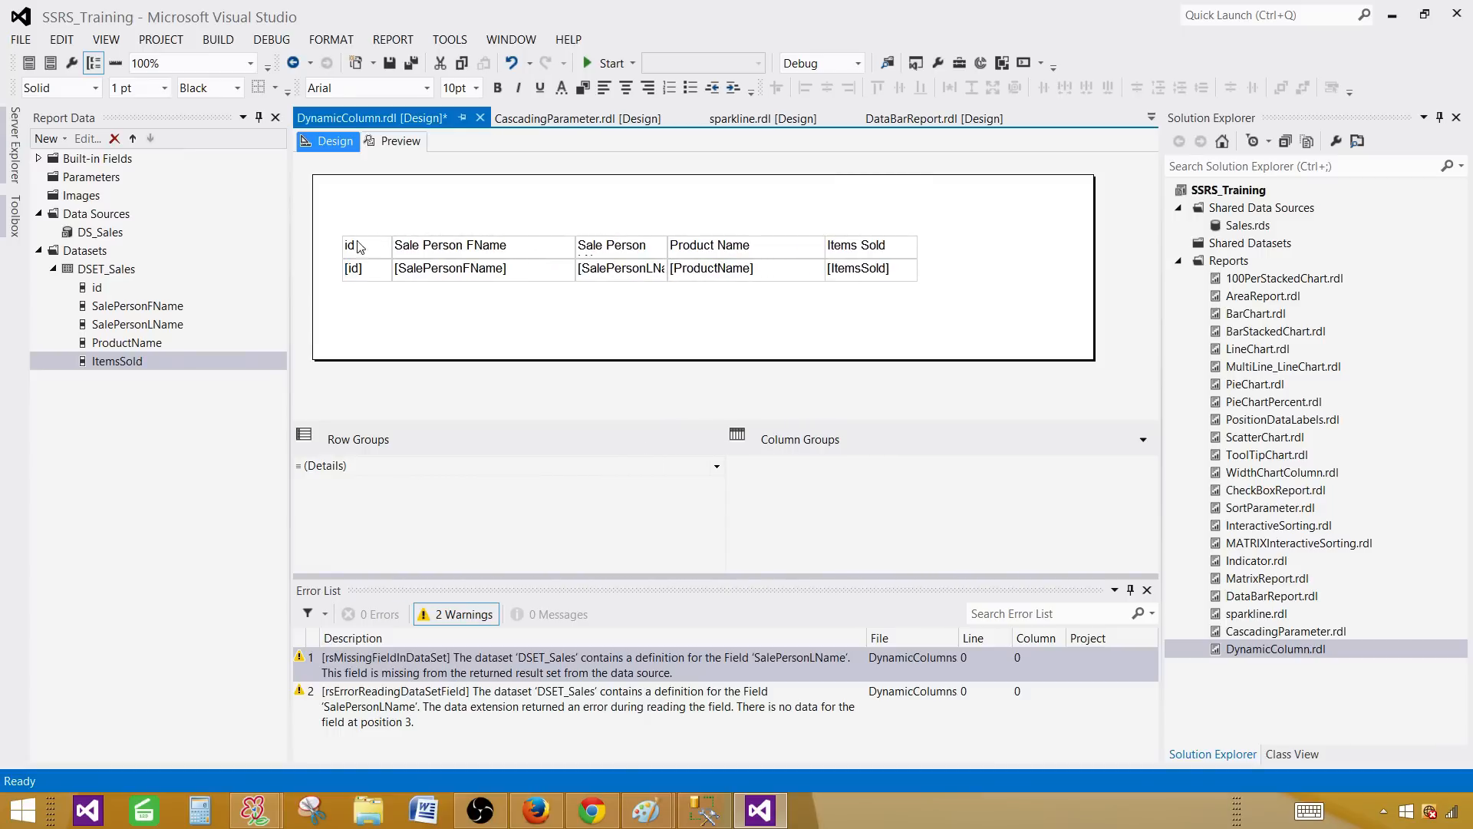
left_click(405, 144)
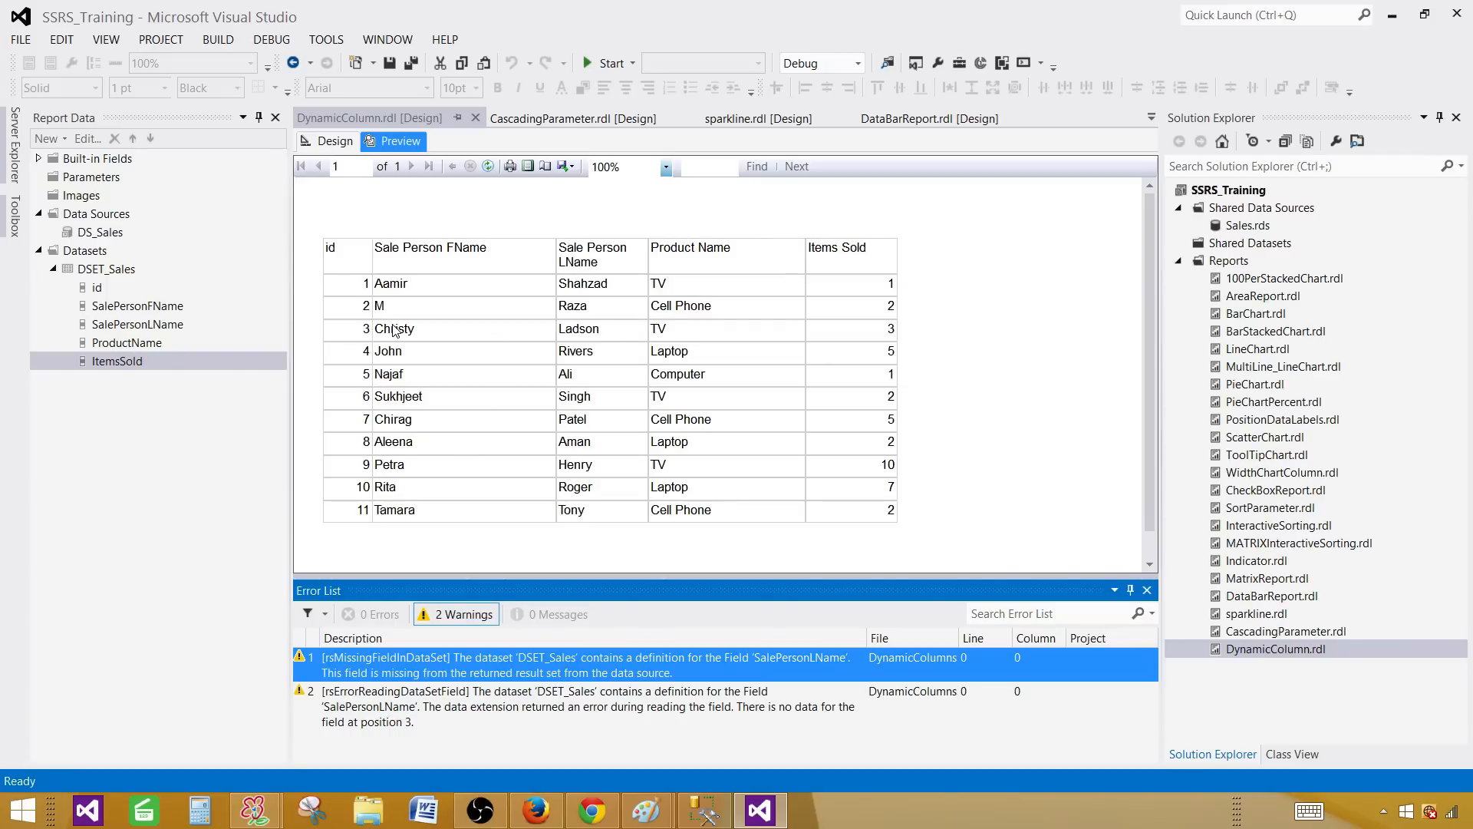
- In SQL Server Management Studio, replace [ProductName] with [Country] in the view definition's Select list, placing it after [ItemsSold]
left_click(702, 810)
left_click(722, 315)
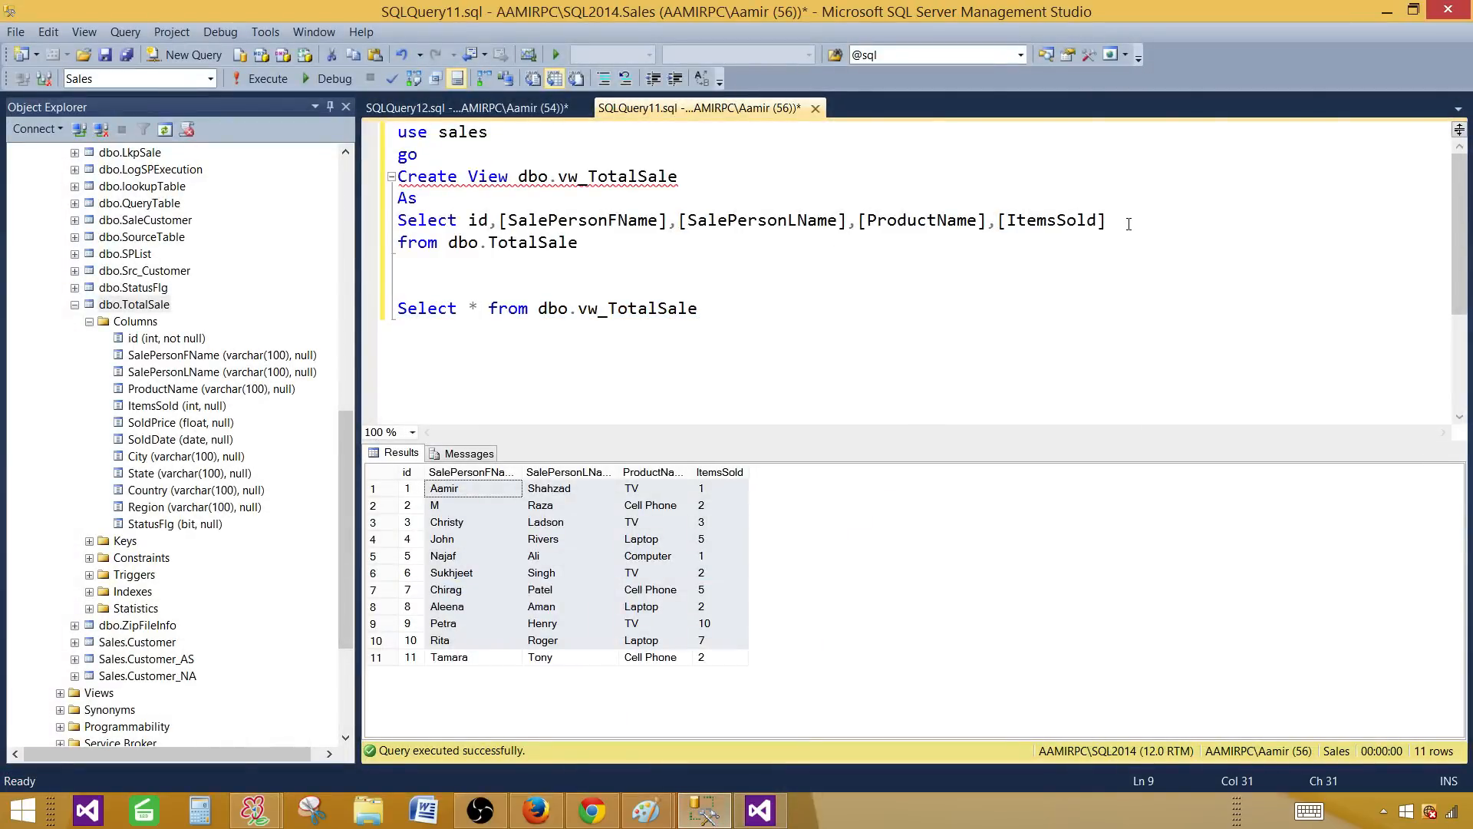
left_click_drag(1128, 223, 858, 222)
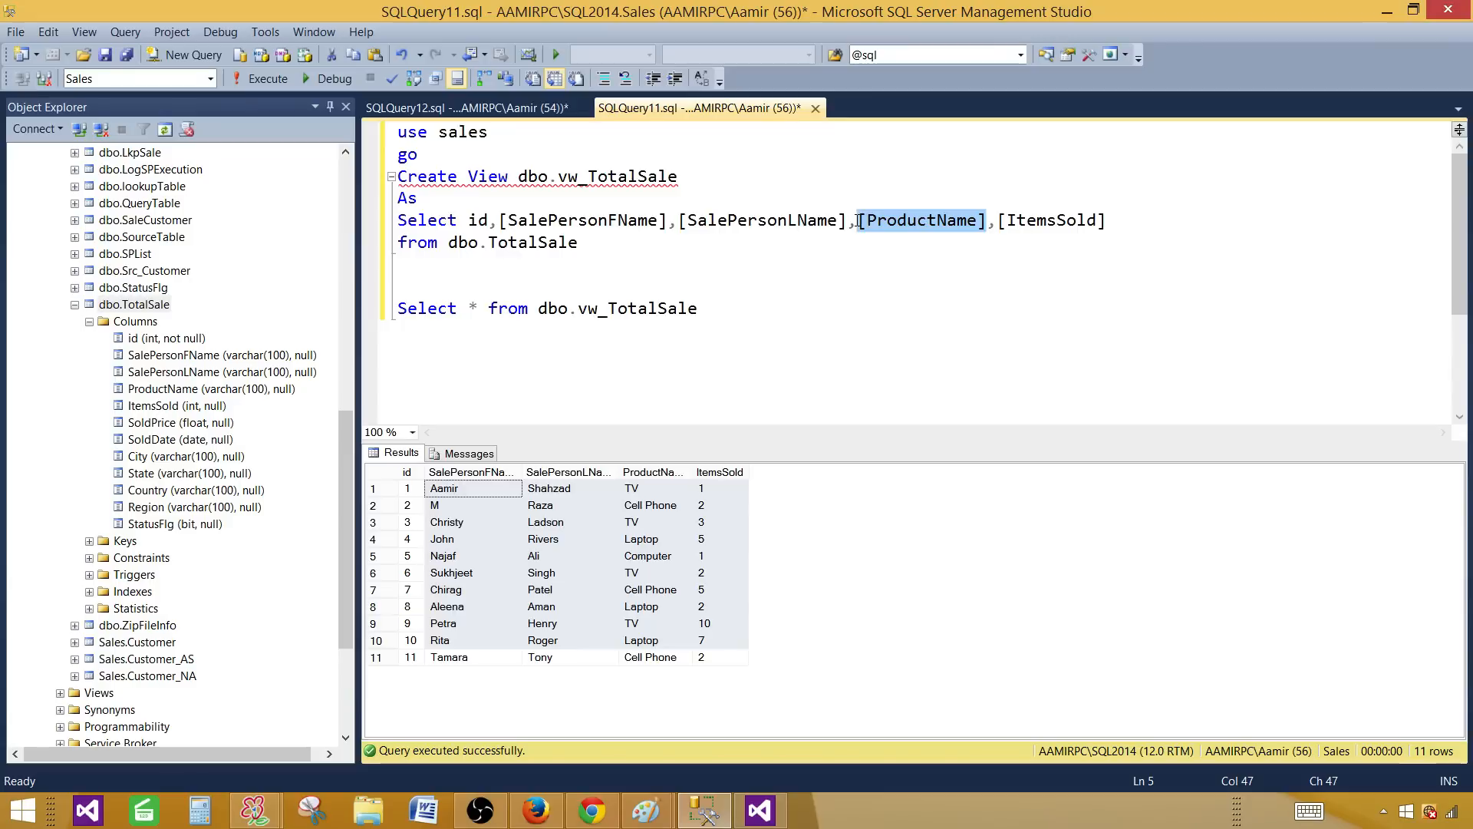
key("BackSpace")
key("BackSpace")
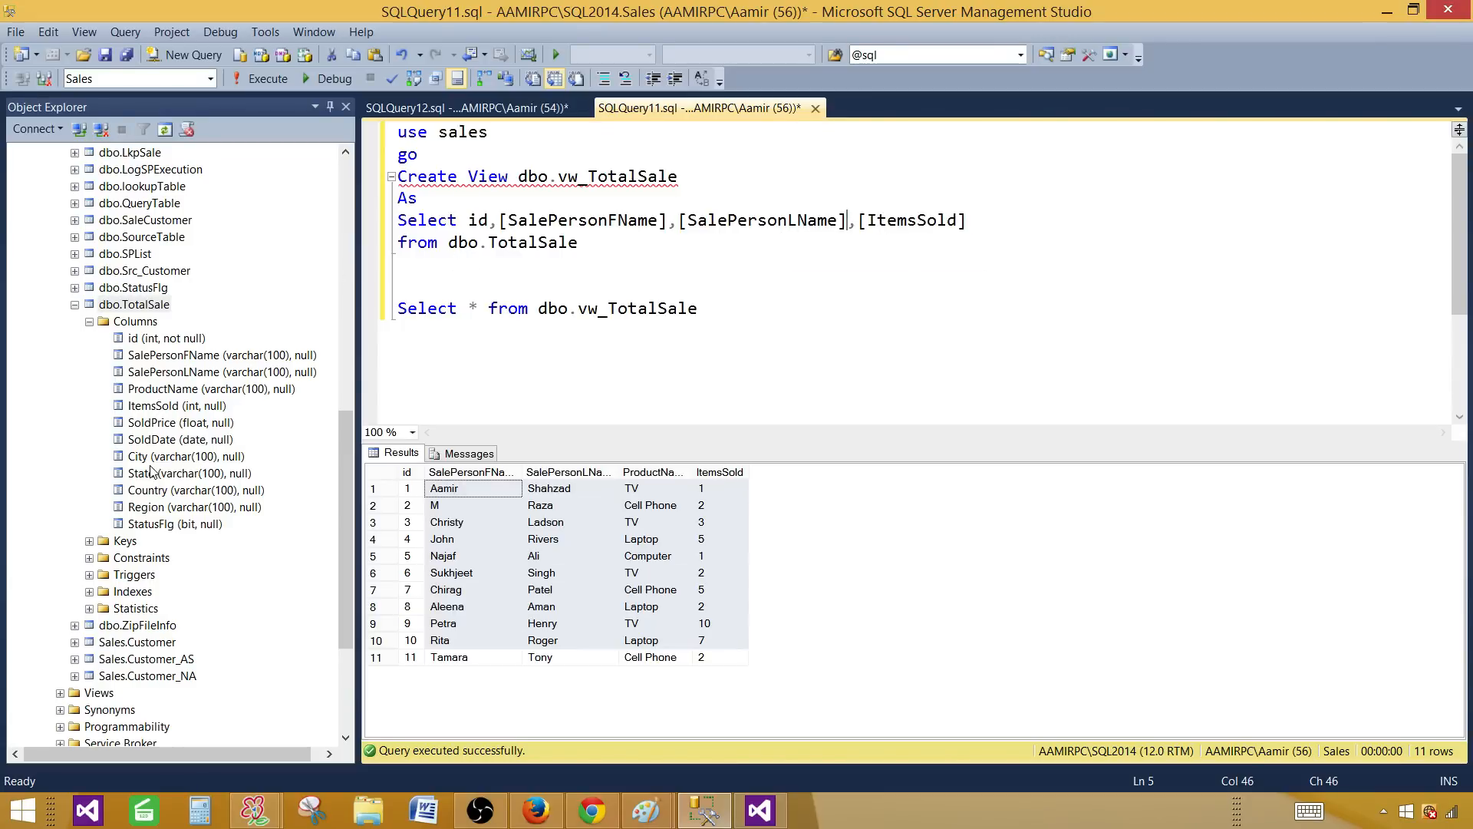
left_click(148, 494)
left_click_drag(148, 493, 967, 221)
type(",[Country")
- Change the Create keyword to Alter in the dbo.vw_TotalSale definition and execute the statement
left_click_drag(613, 242, 495, 209)
double_click(444, 182)
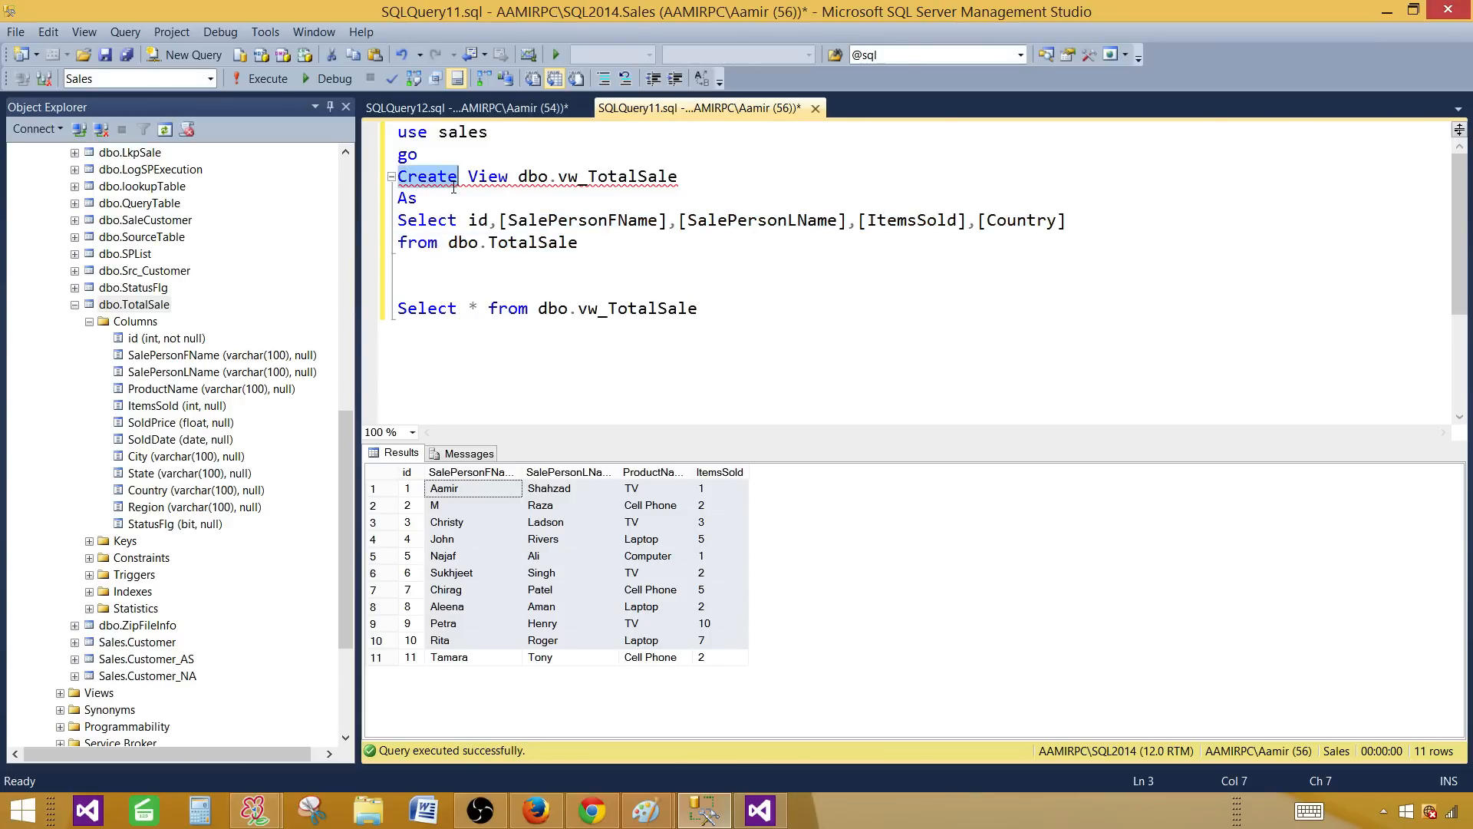
type("Alter")
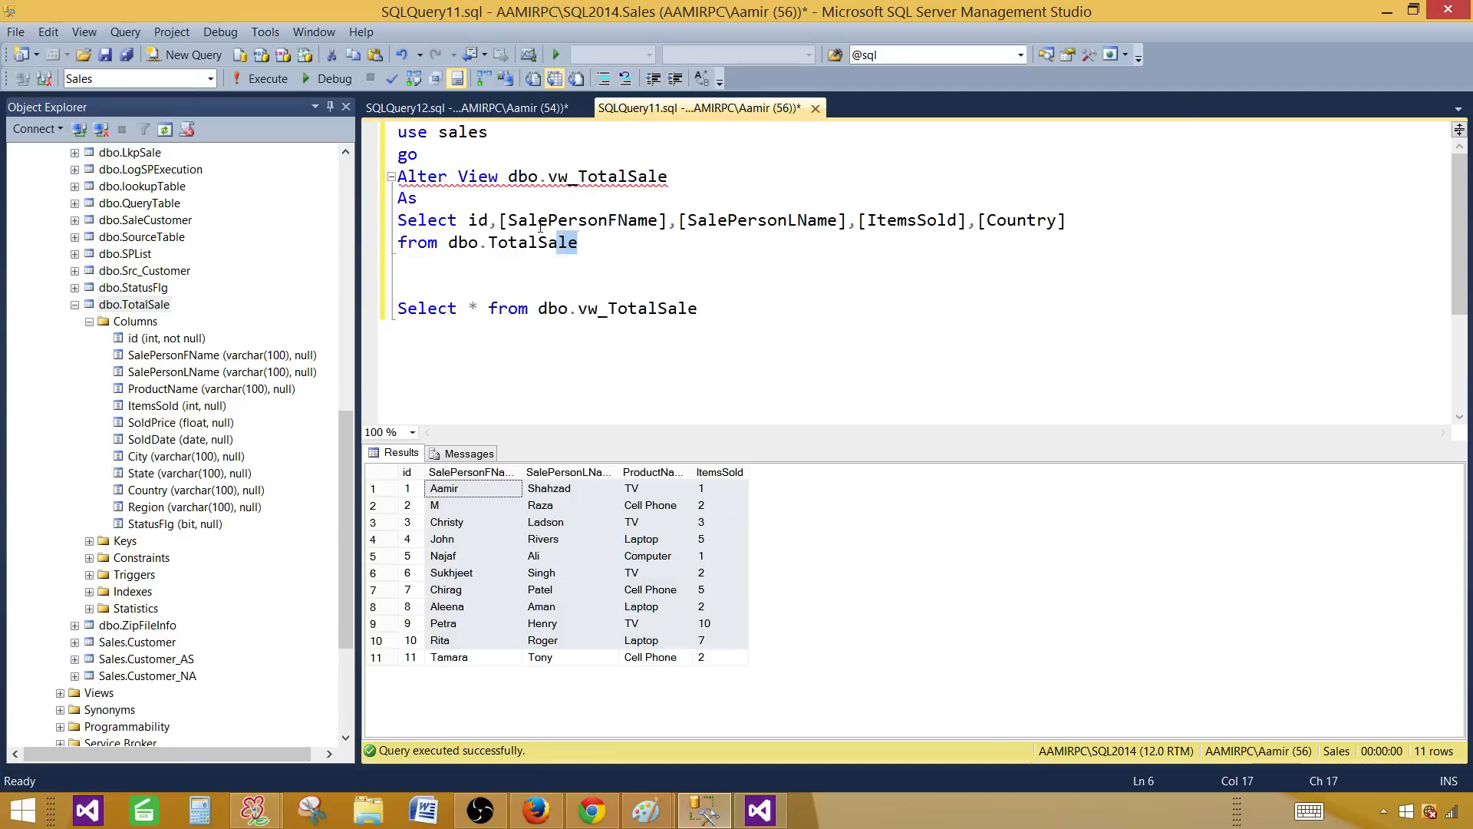
left_click_drag(578, 242, 333, 118)
left_click(270, 80)
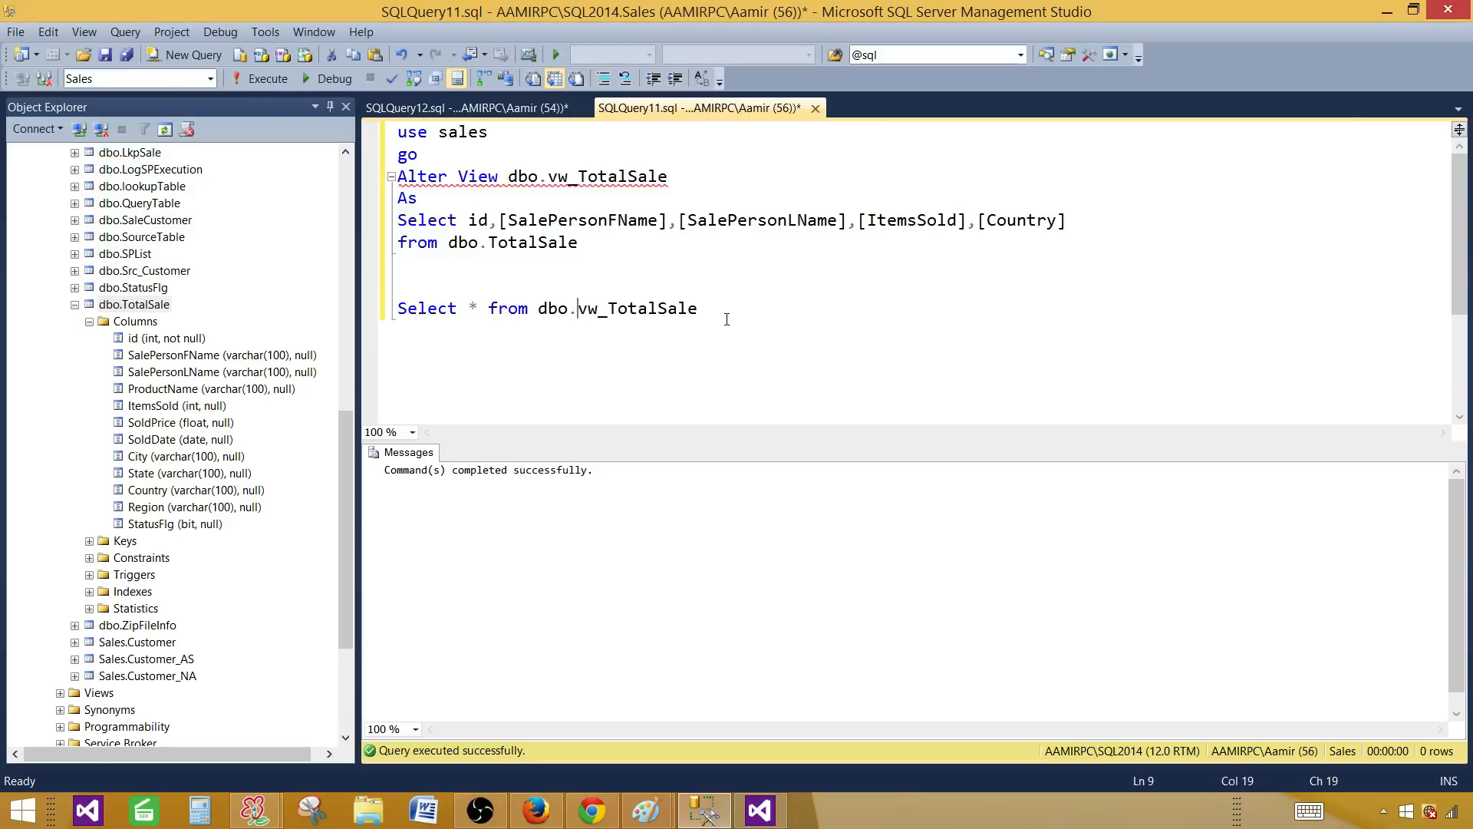
- Execute "Select * from dbo.vw_TotalSale" and examine the Country column in the results
left_click_drag(697, 308, 398, 308)
left_click(271, 78)
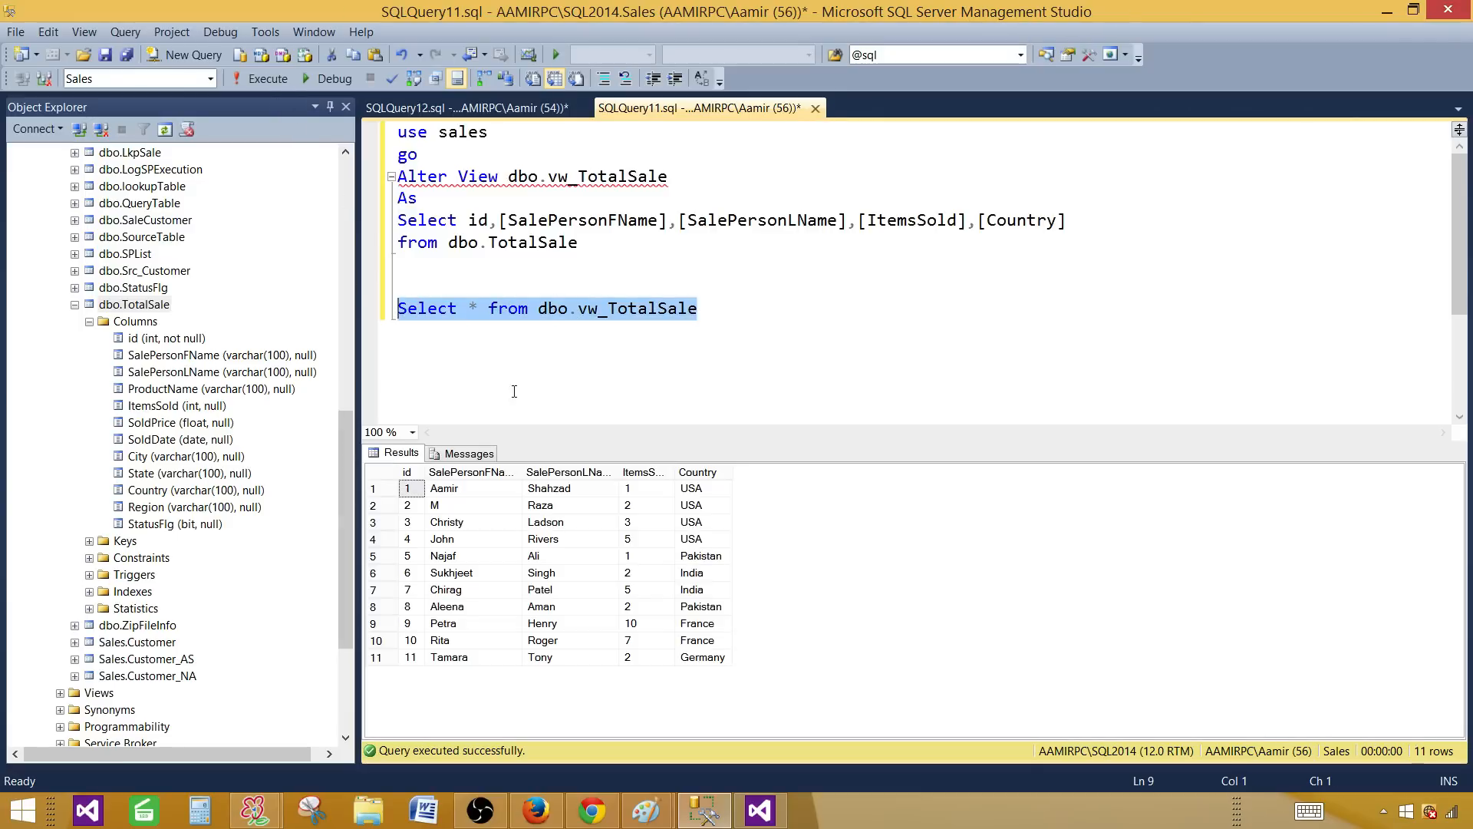
left_click(715, 476)
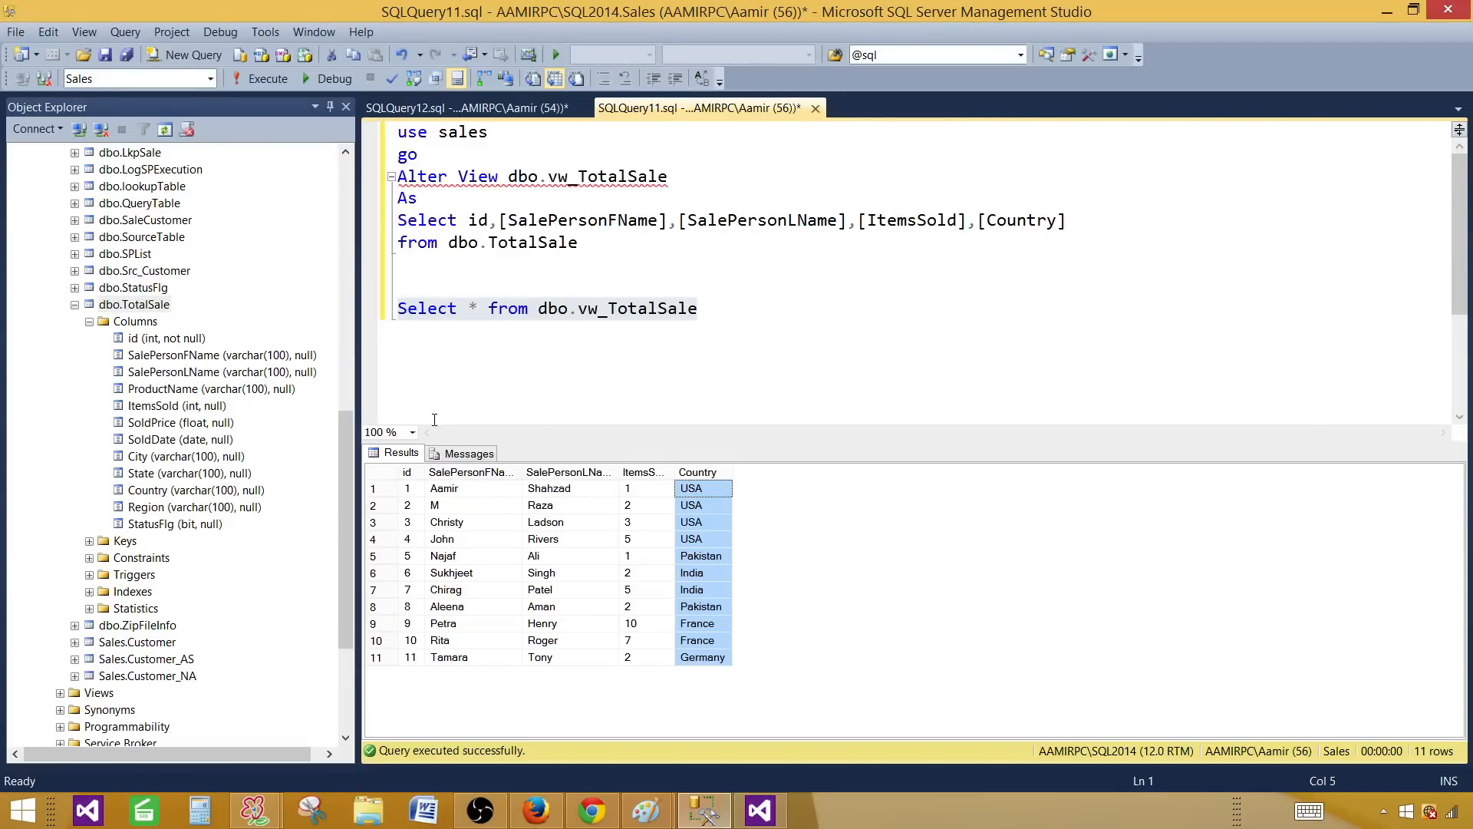
- Switch back to Visual Studio, preview DynamicColumn.rdl, close the Error List and refresh the preview with the altered view's data
left_click(783, 816)
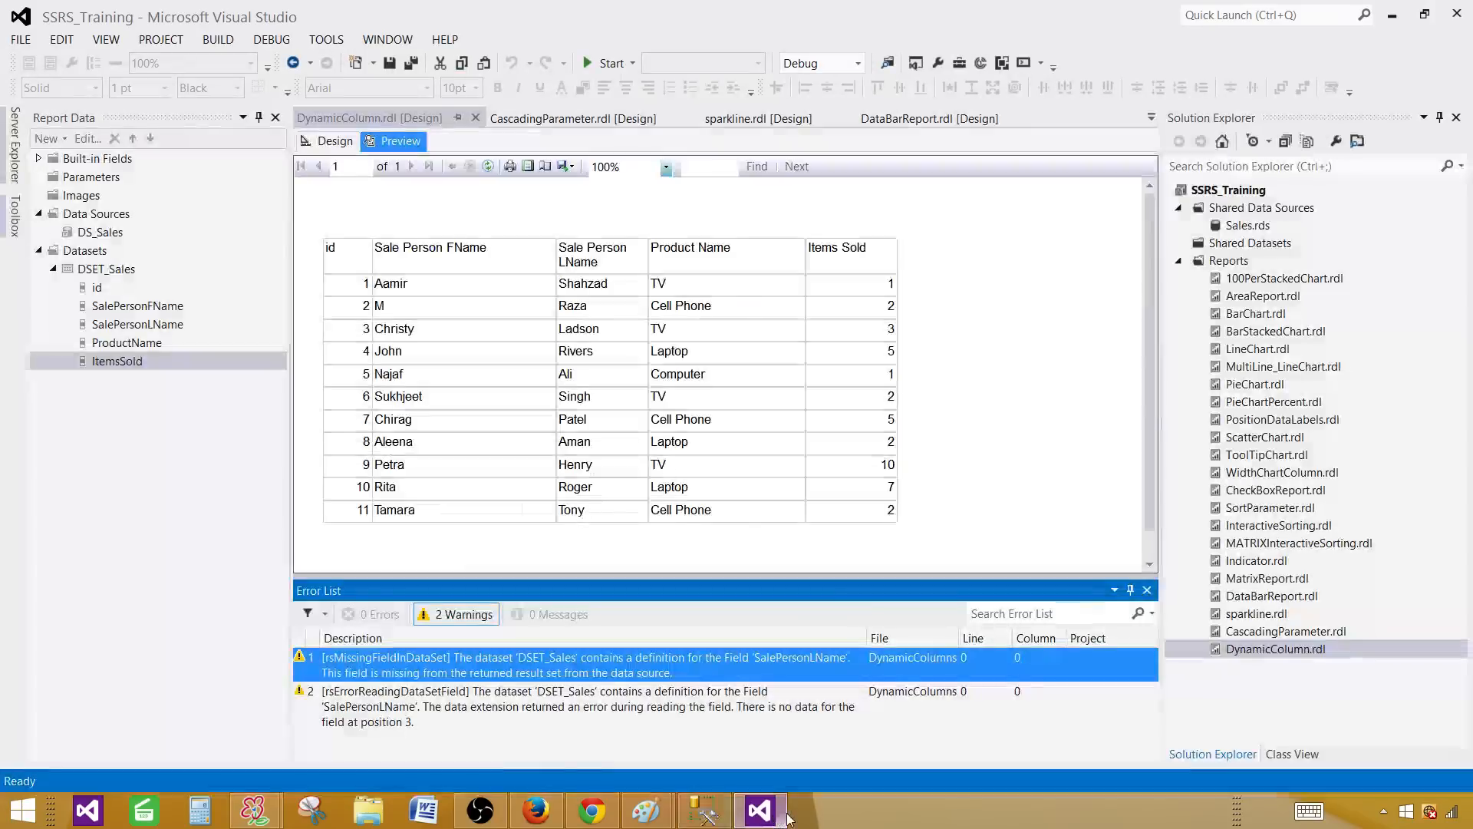
left_click(347, 144)
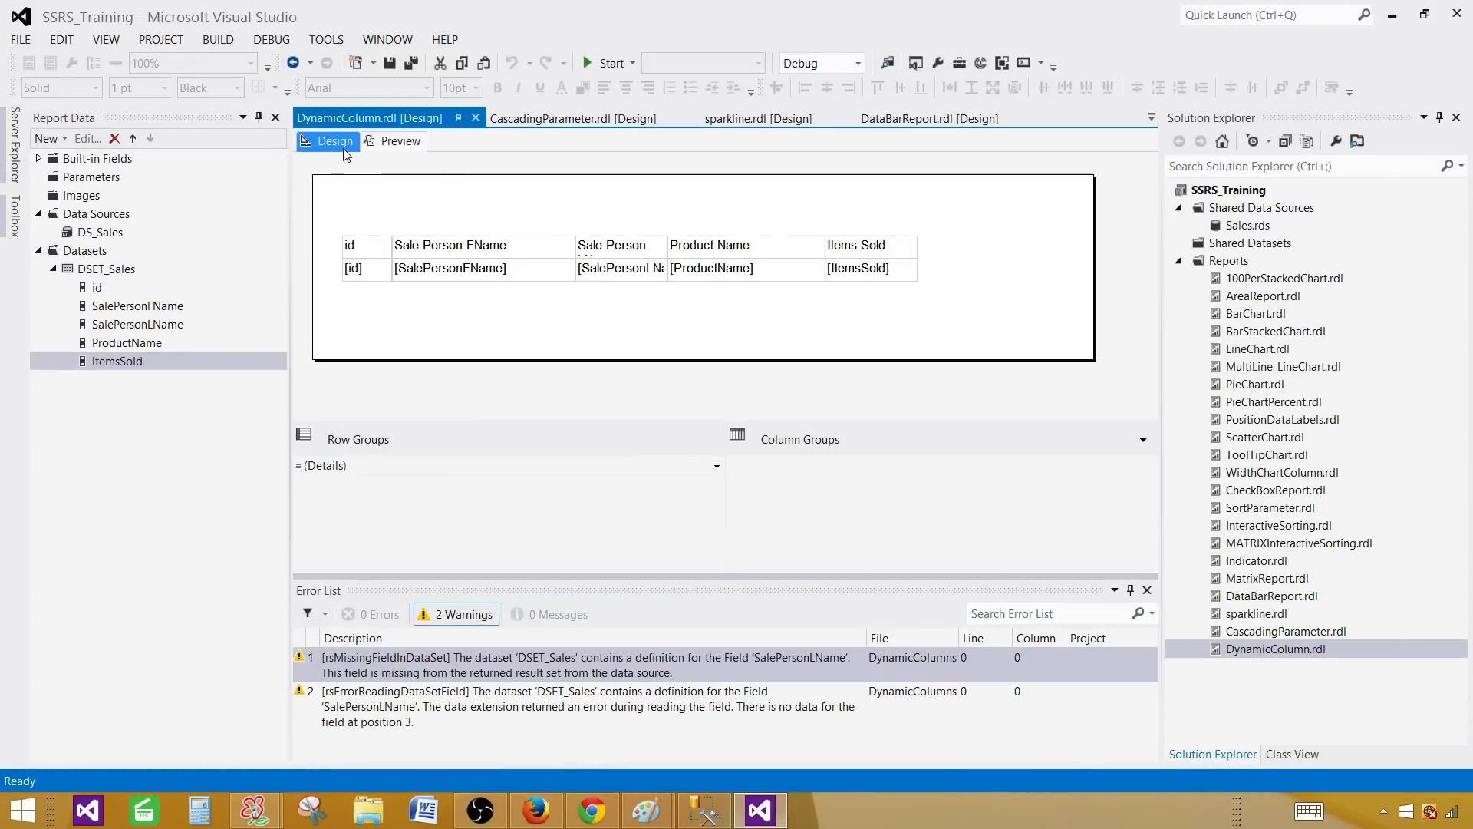
left_click(396, 144)
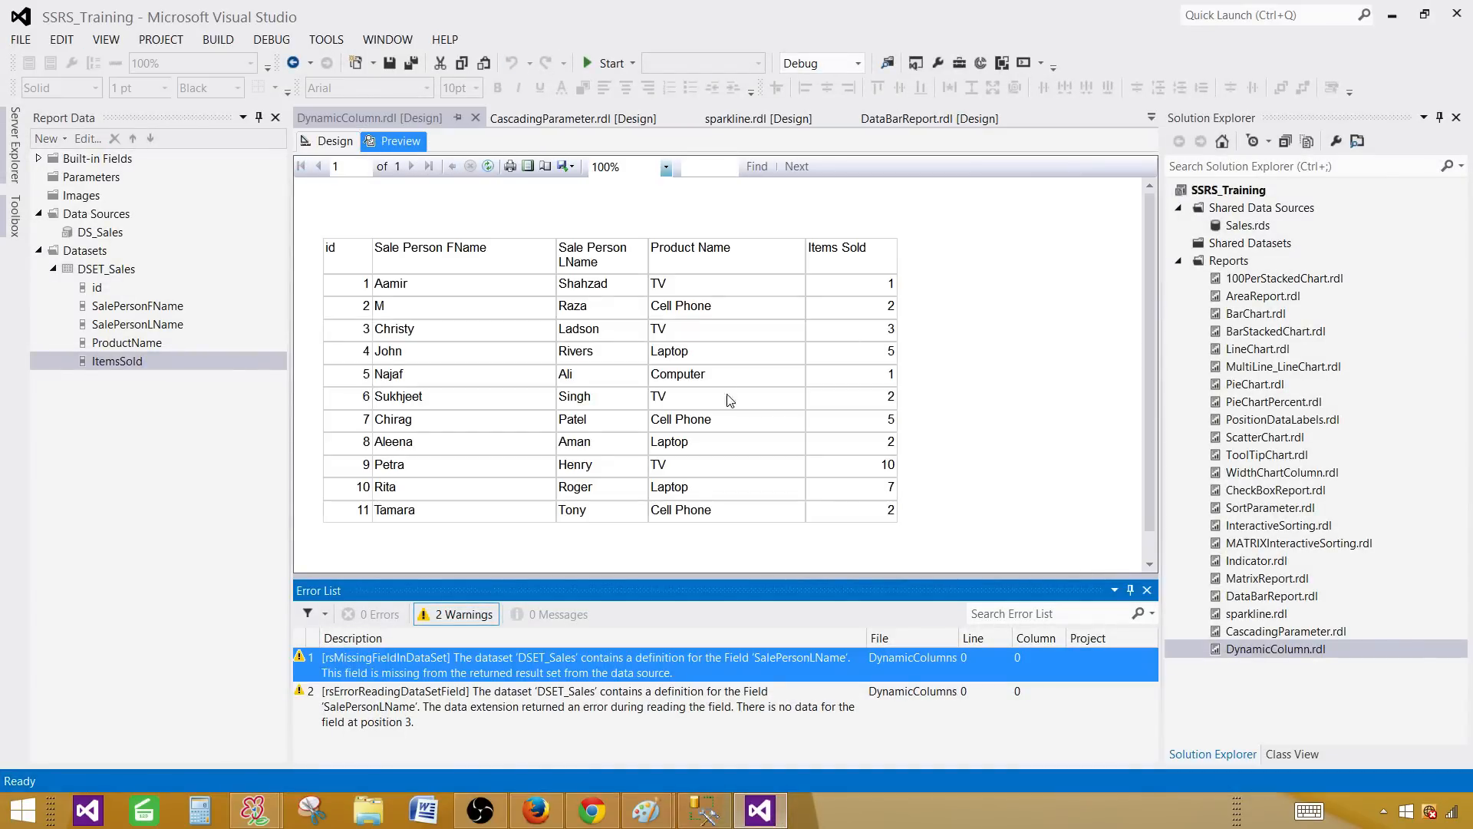
left_click(1148, 591)
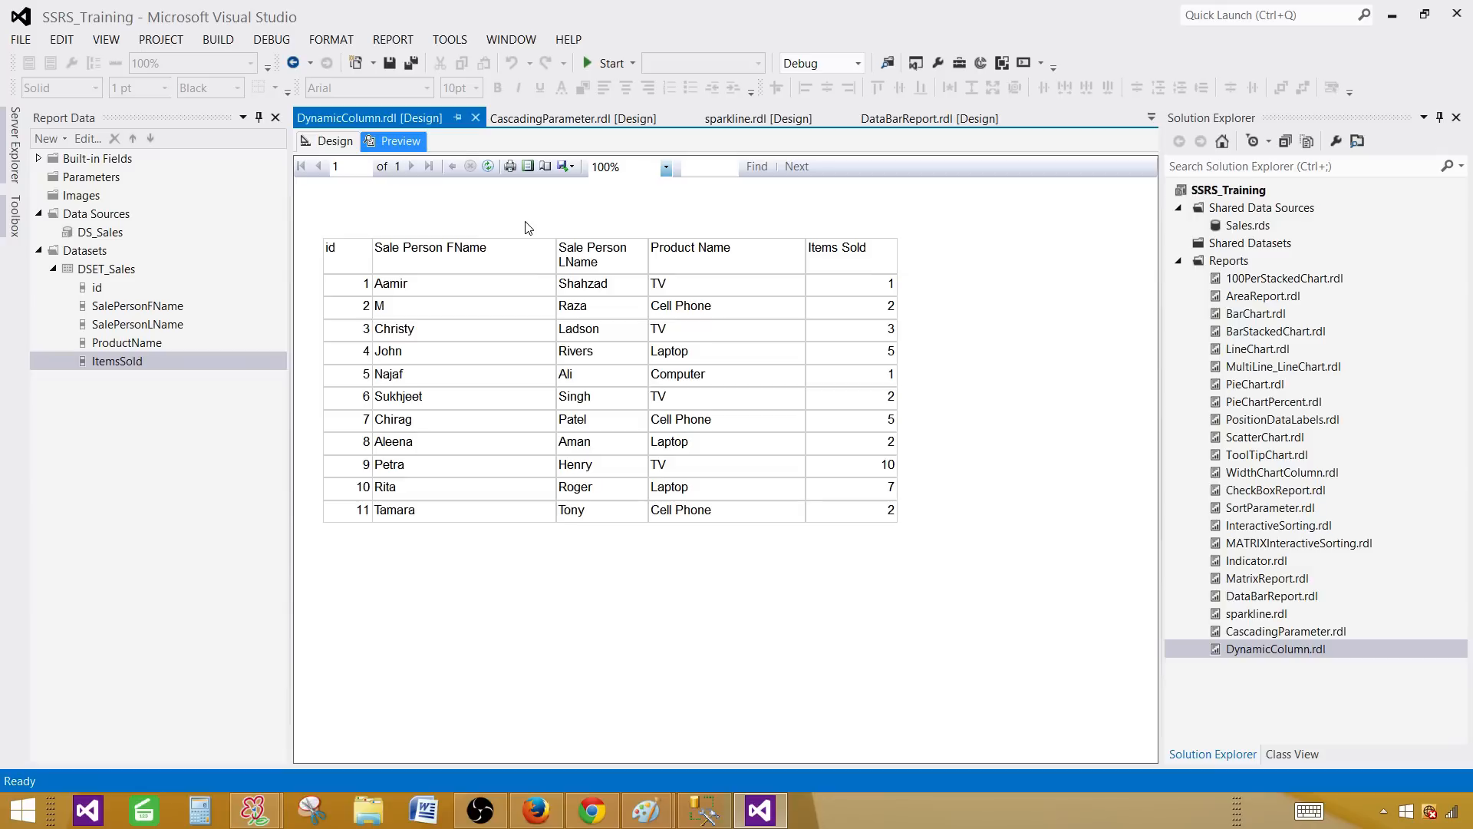
left_click(487, 168)
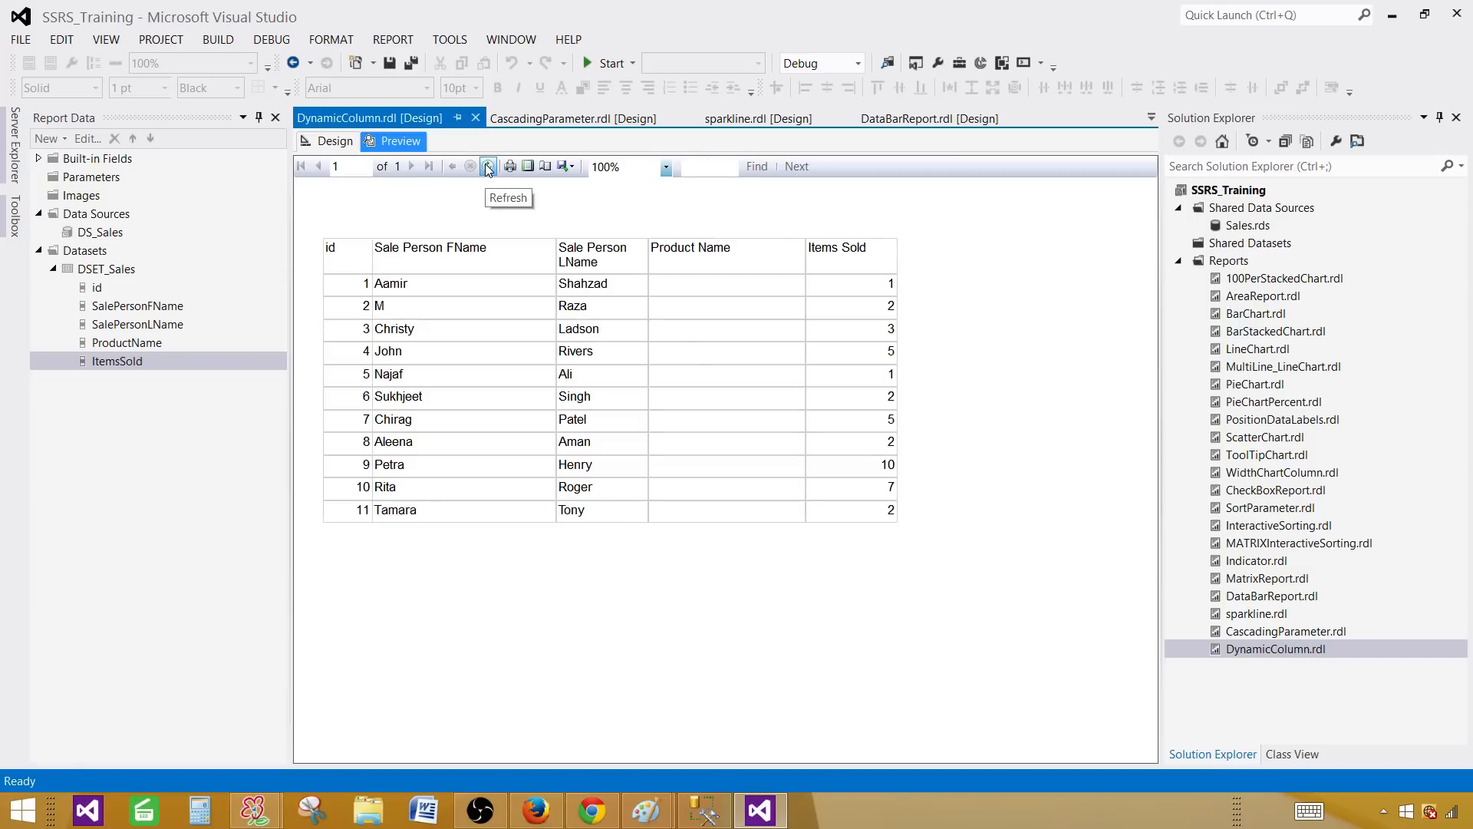
left_click(489, 168)
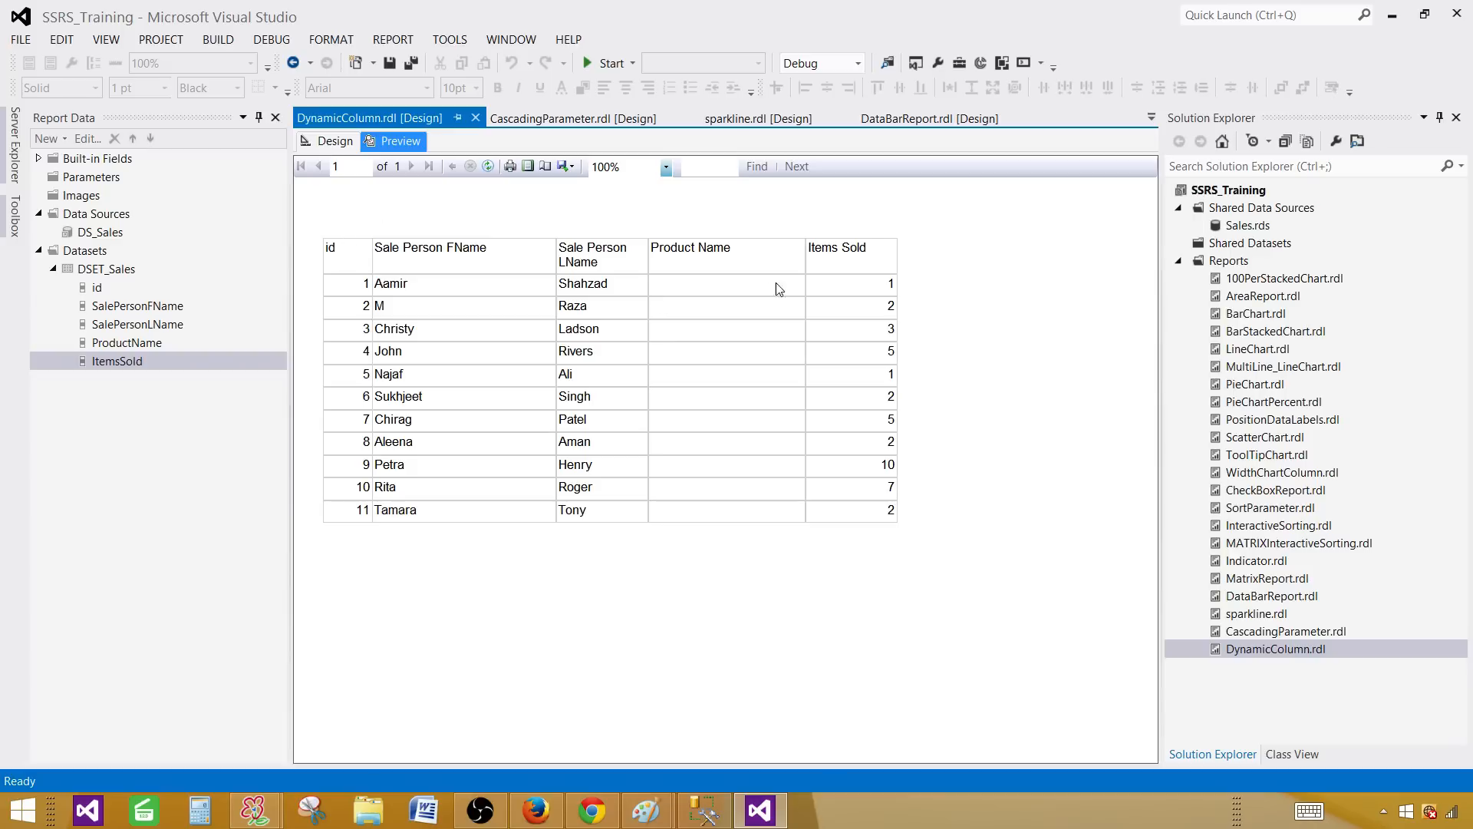
- Examine the table and the DSET_Sales fields in the report design, and refresh the report preview again
left_click(347, 142)
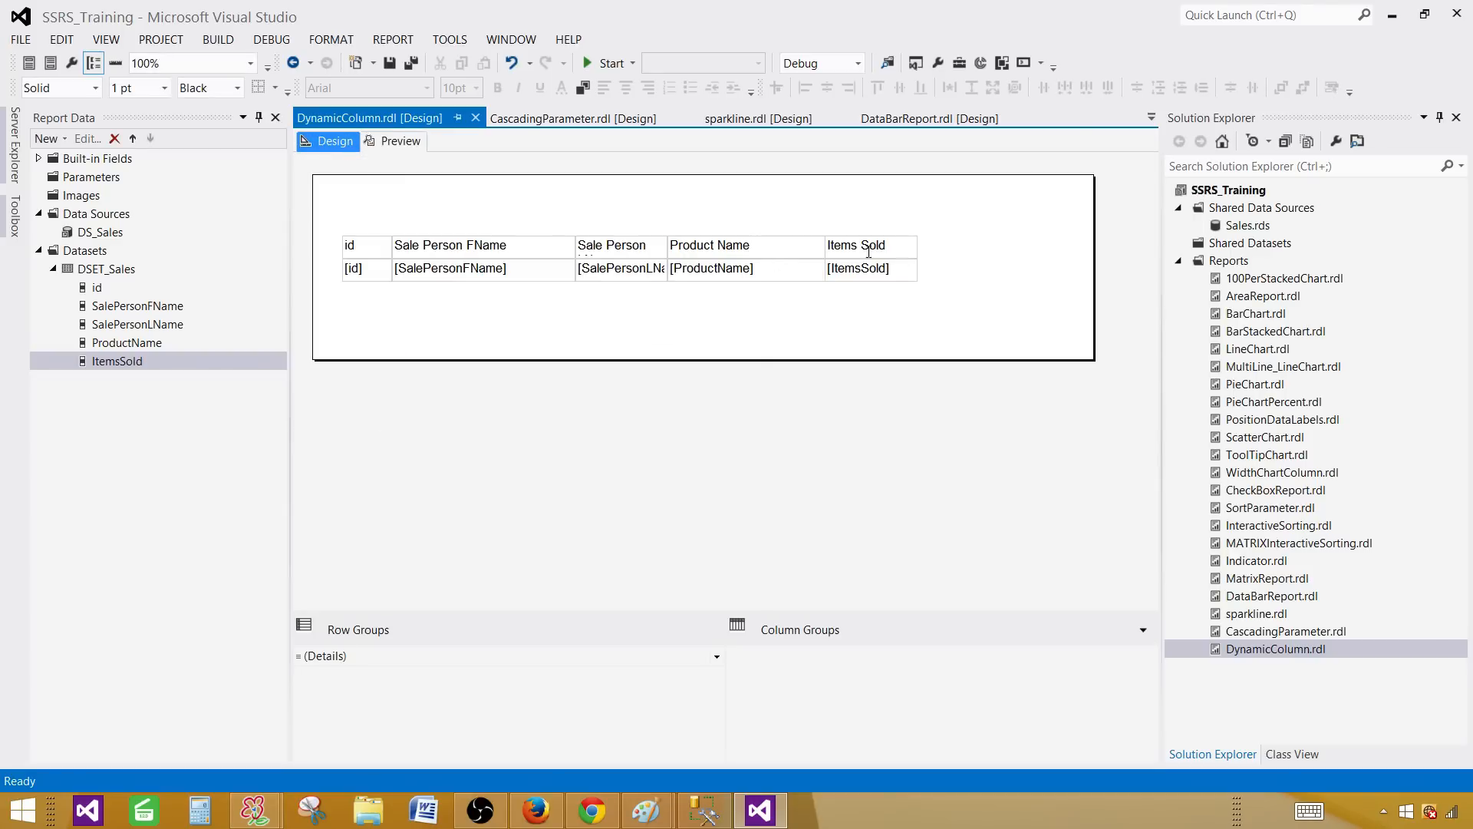
left_click(912, 247)
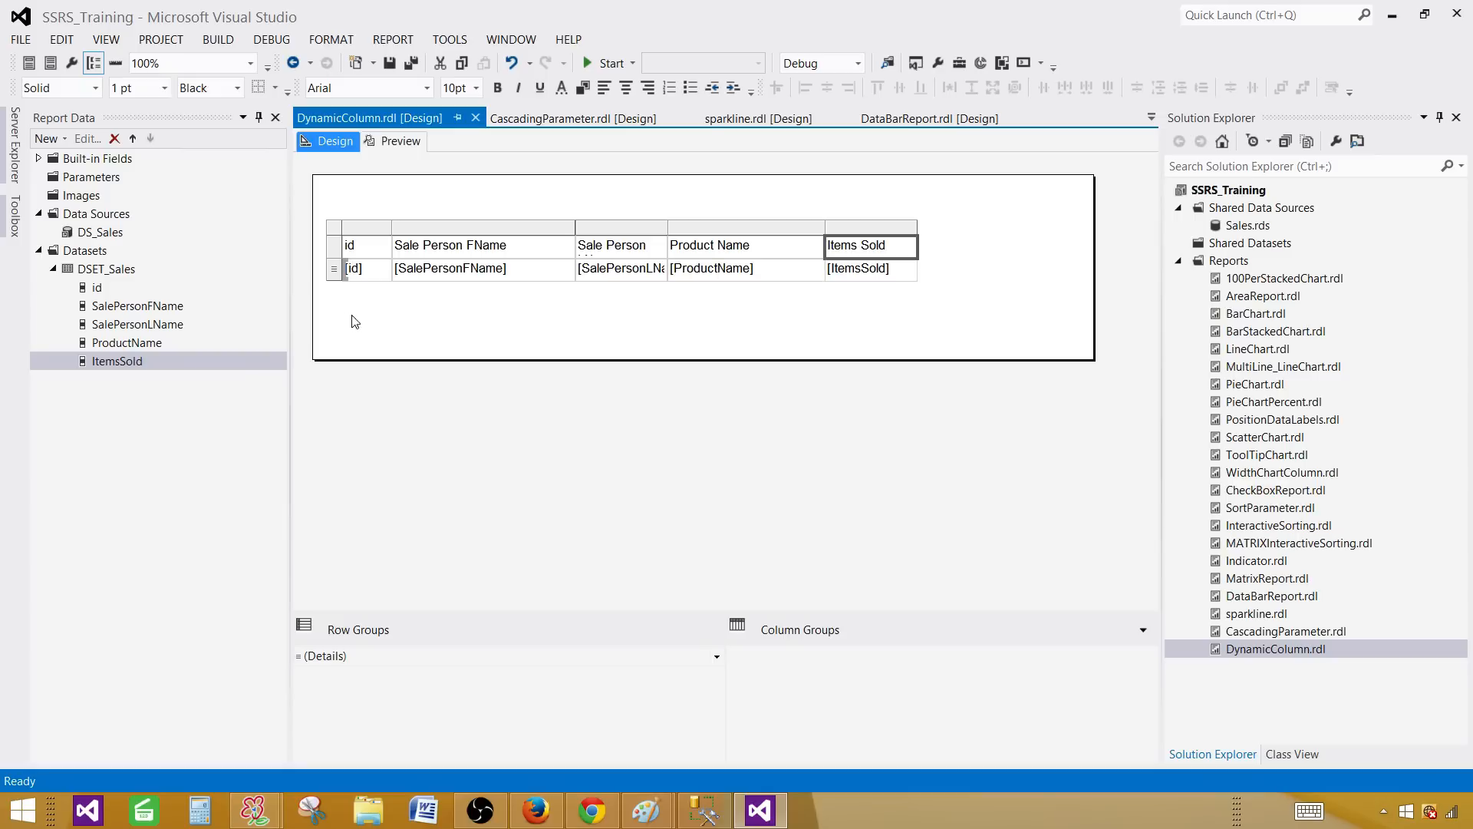
left_click(116, 269)
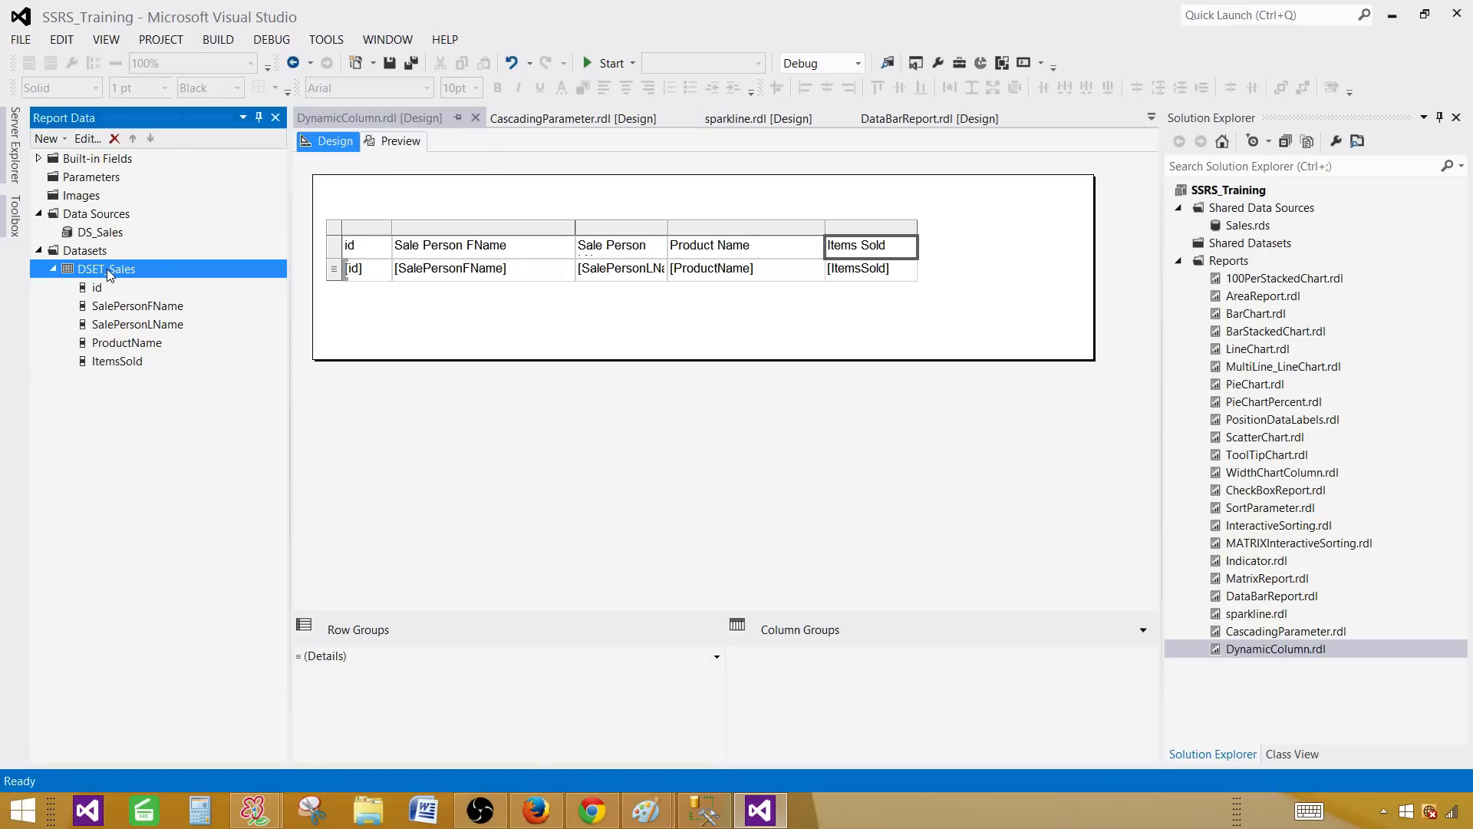
left_click(398, 142)
left_click(489, 167)
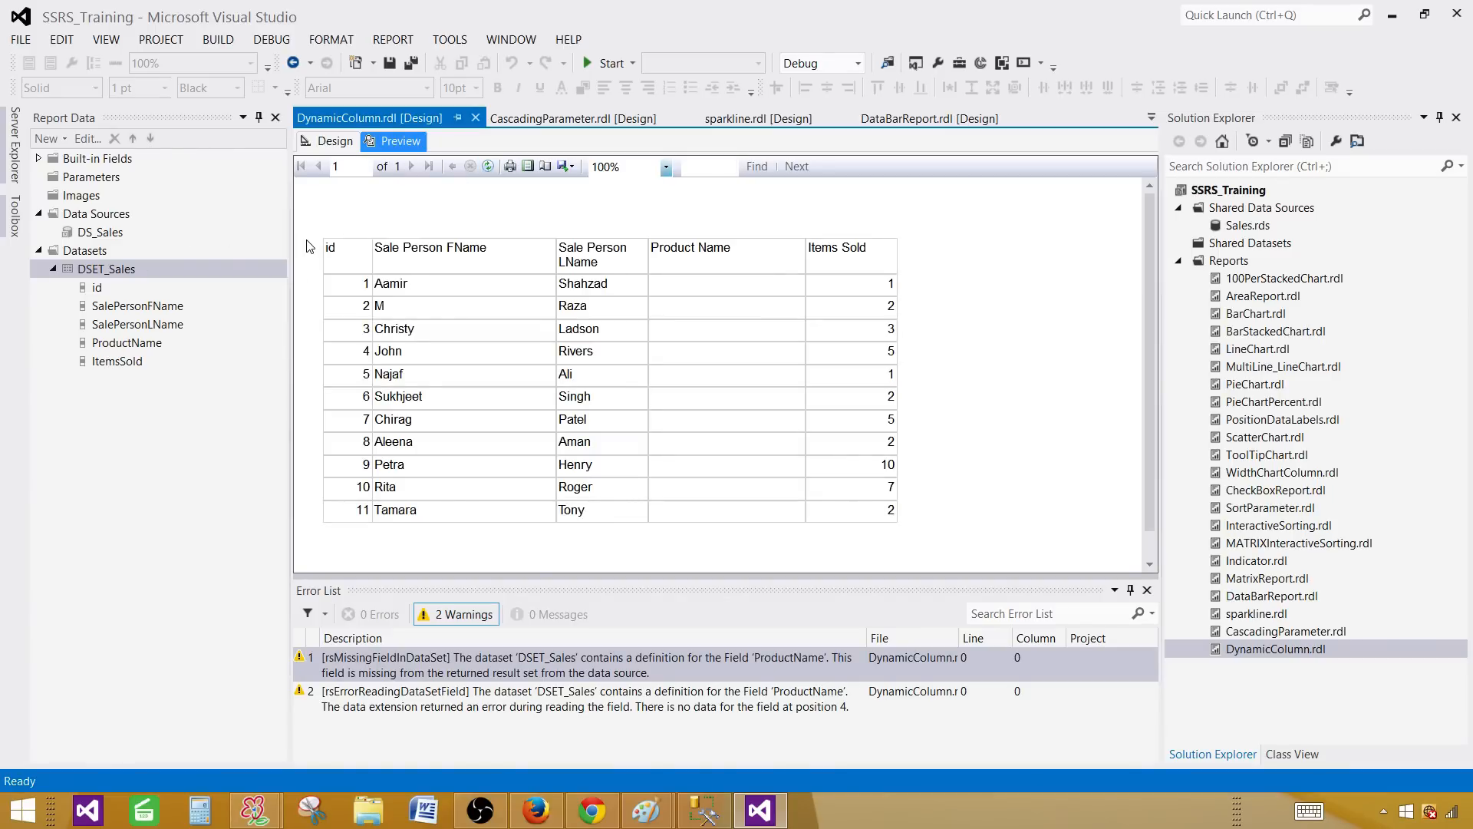
- Refresh the fields of the DSET_Sales dataset from its query and accept the dataset properties
left_click(326, 141)
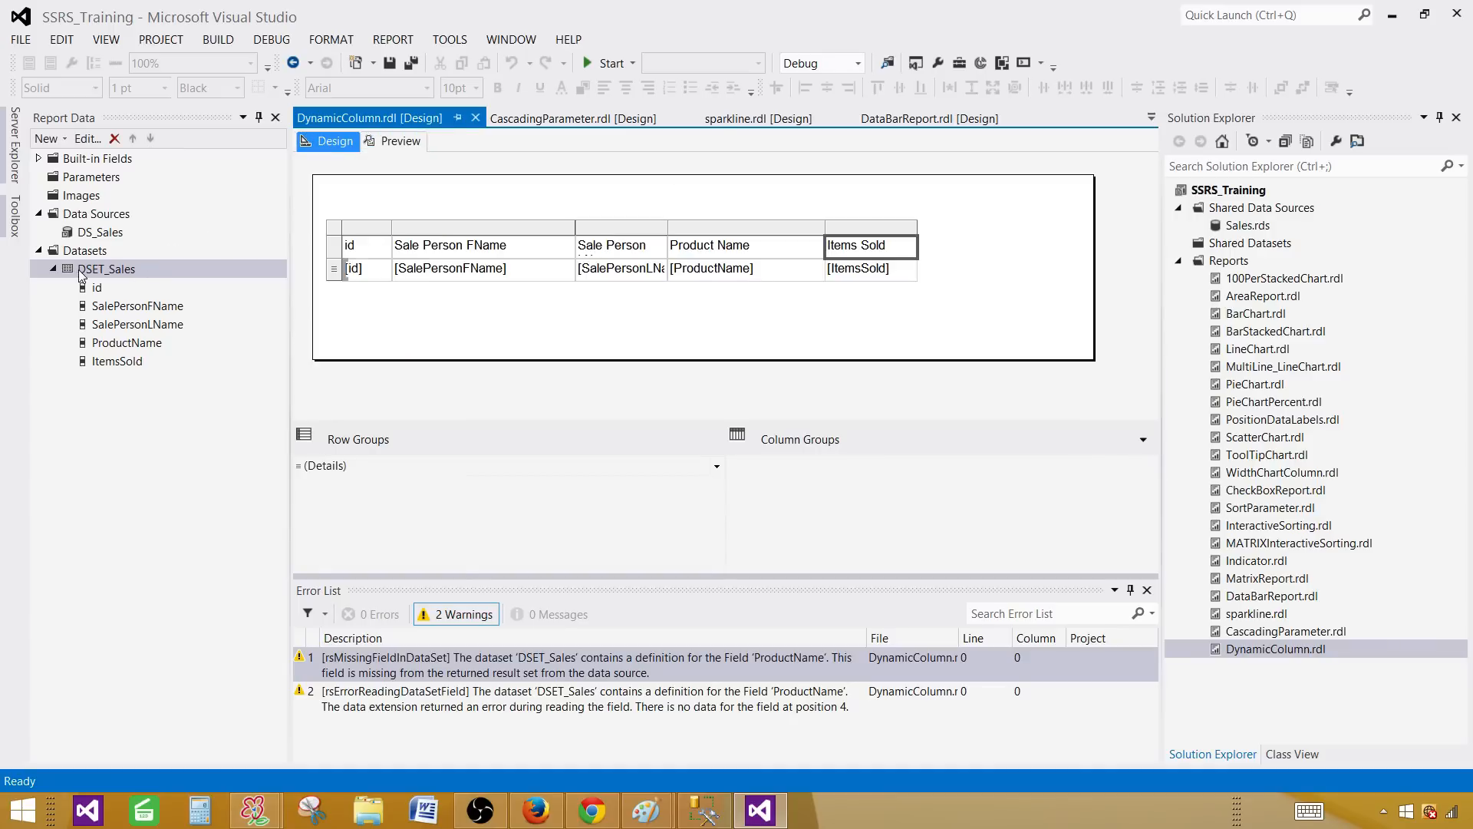
left_click(115, 274)
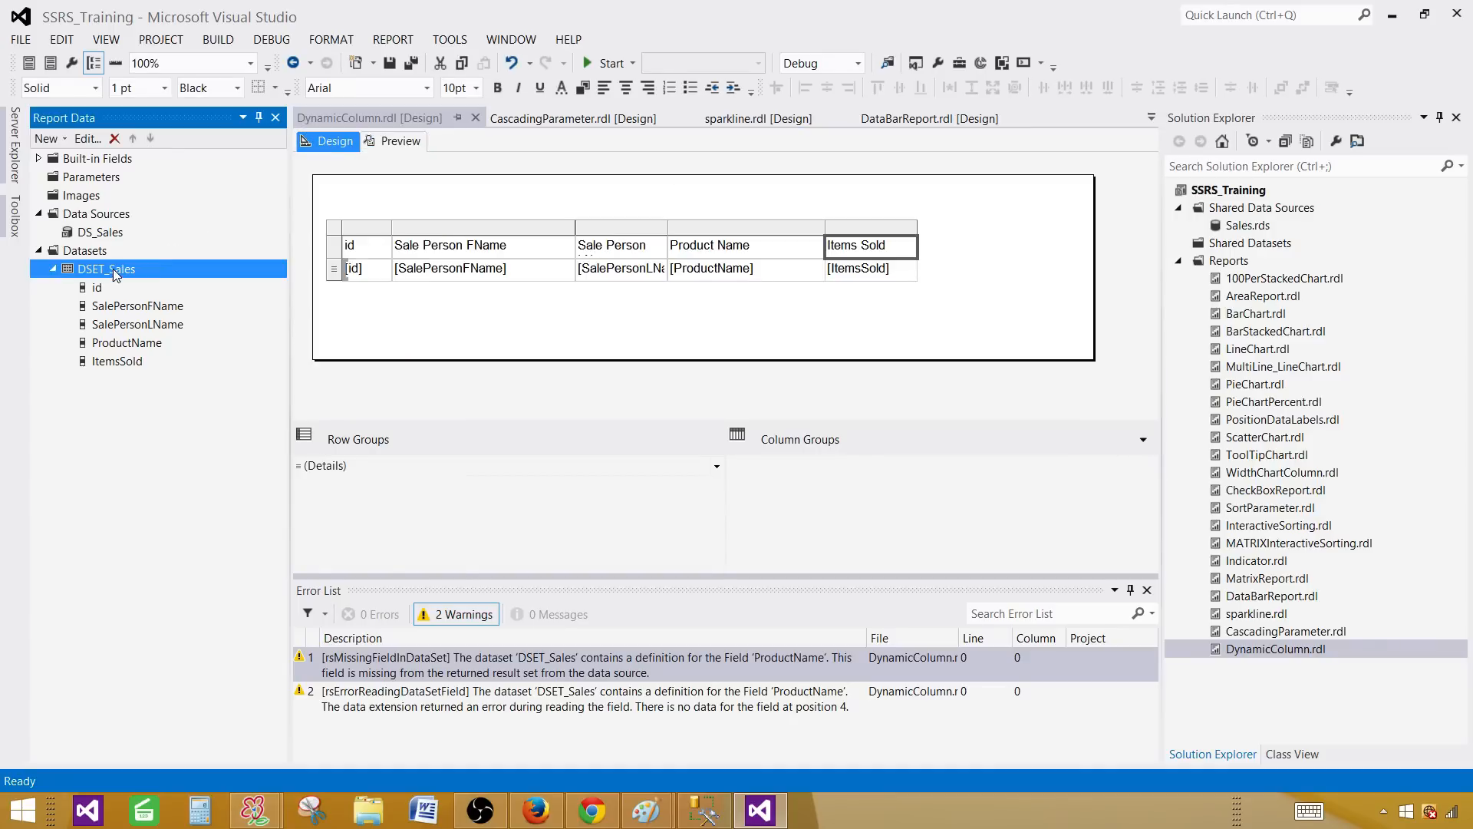
double_click(115, 274)
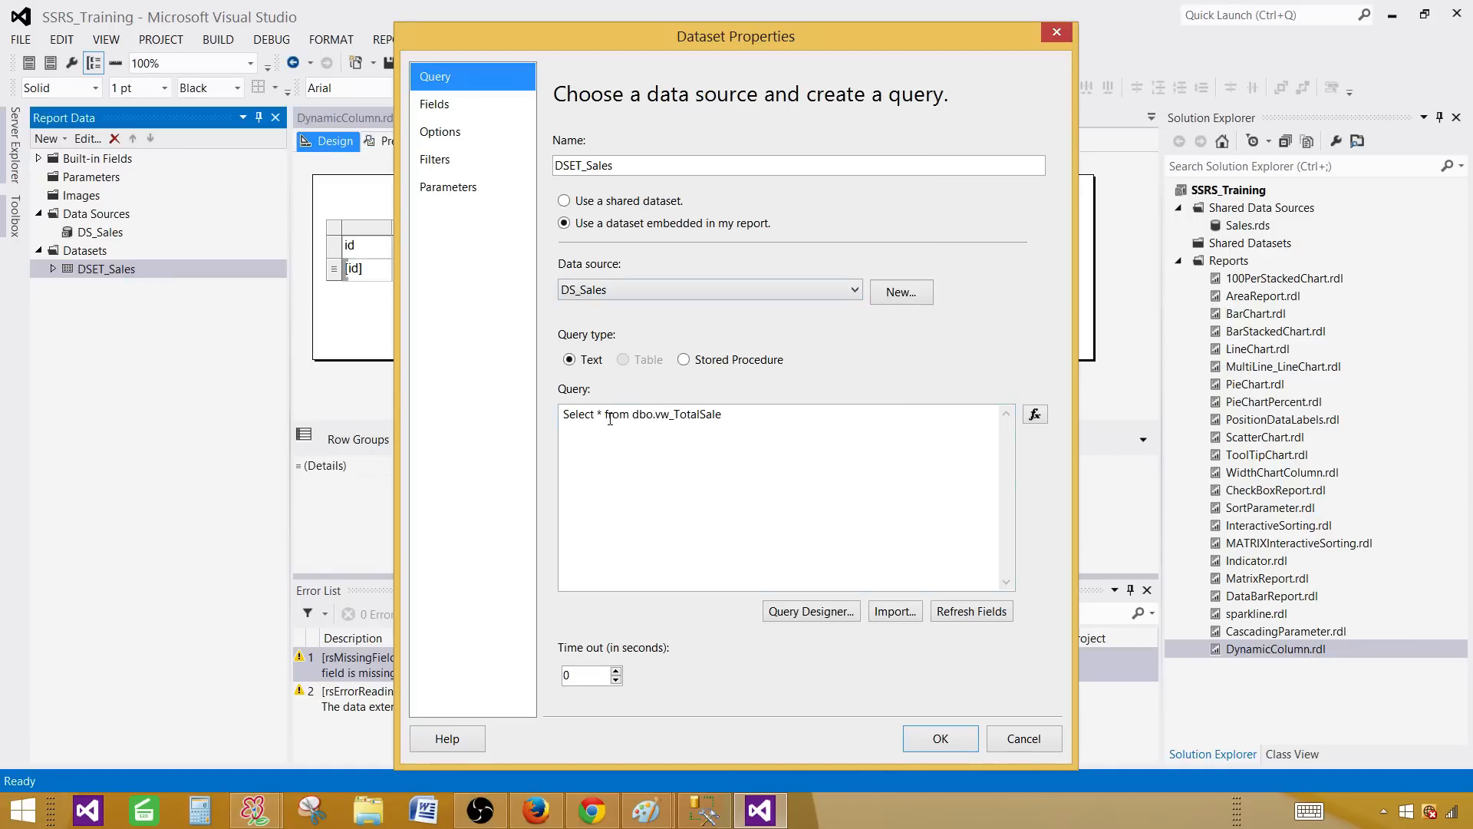
left_click(974, 613)
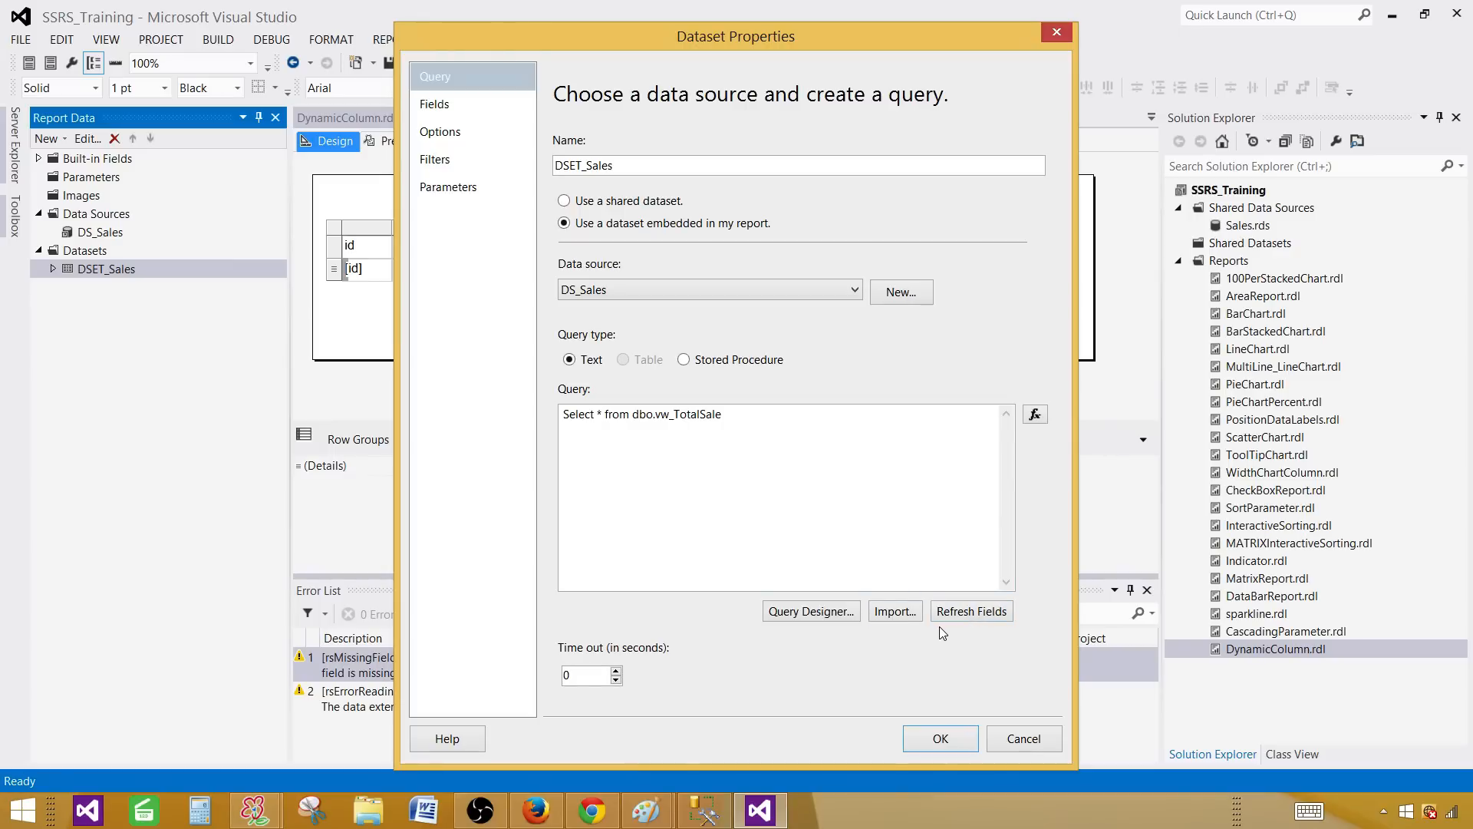
left_click(906, 738)
- Preview the report, return to its design and expand DSET_Sales to check the refreshed field list
left_click(417, 142)
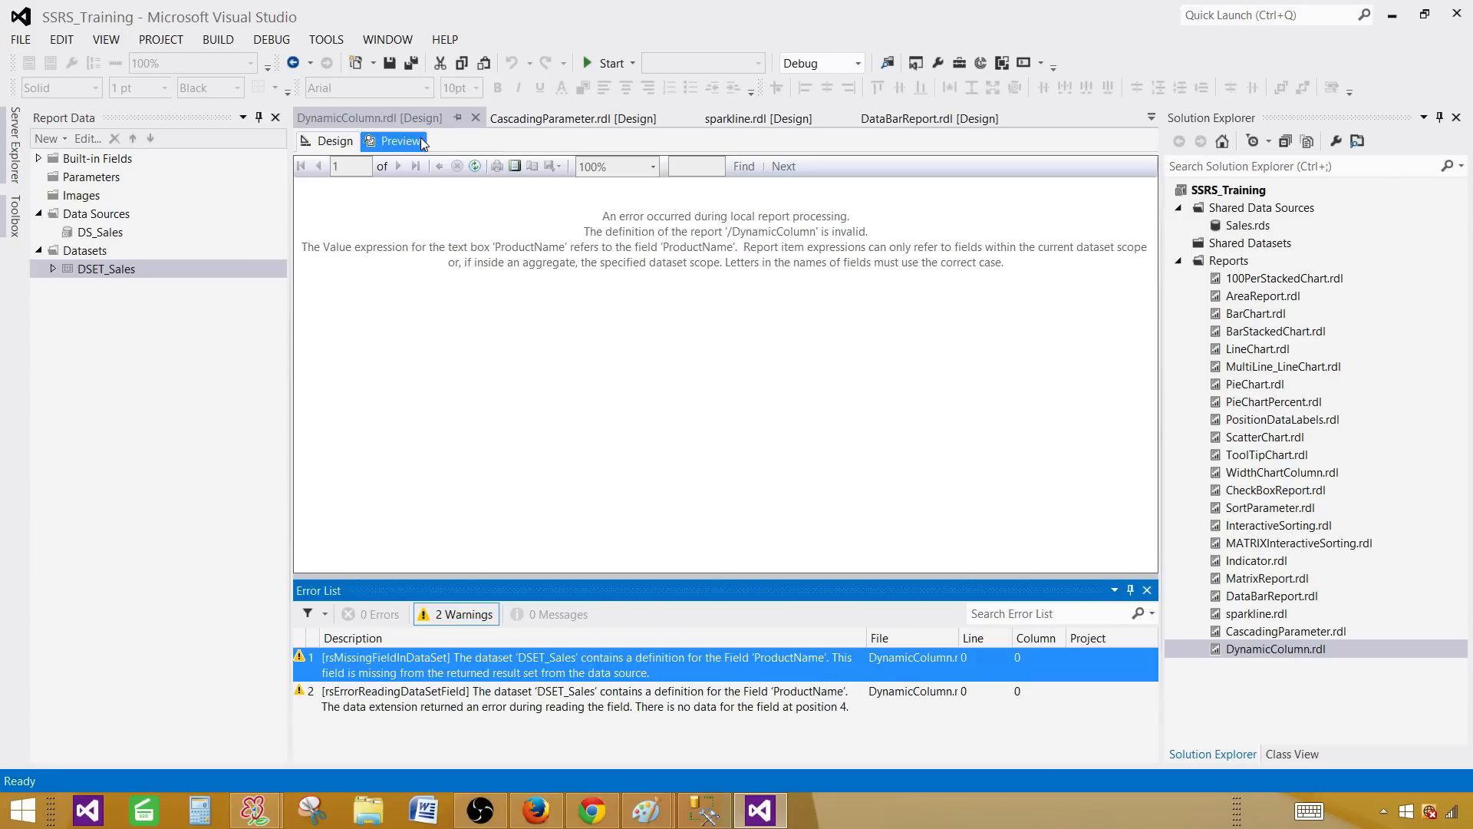
left_click(665, 253)
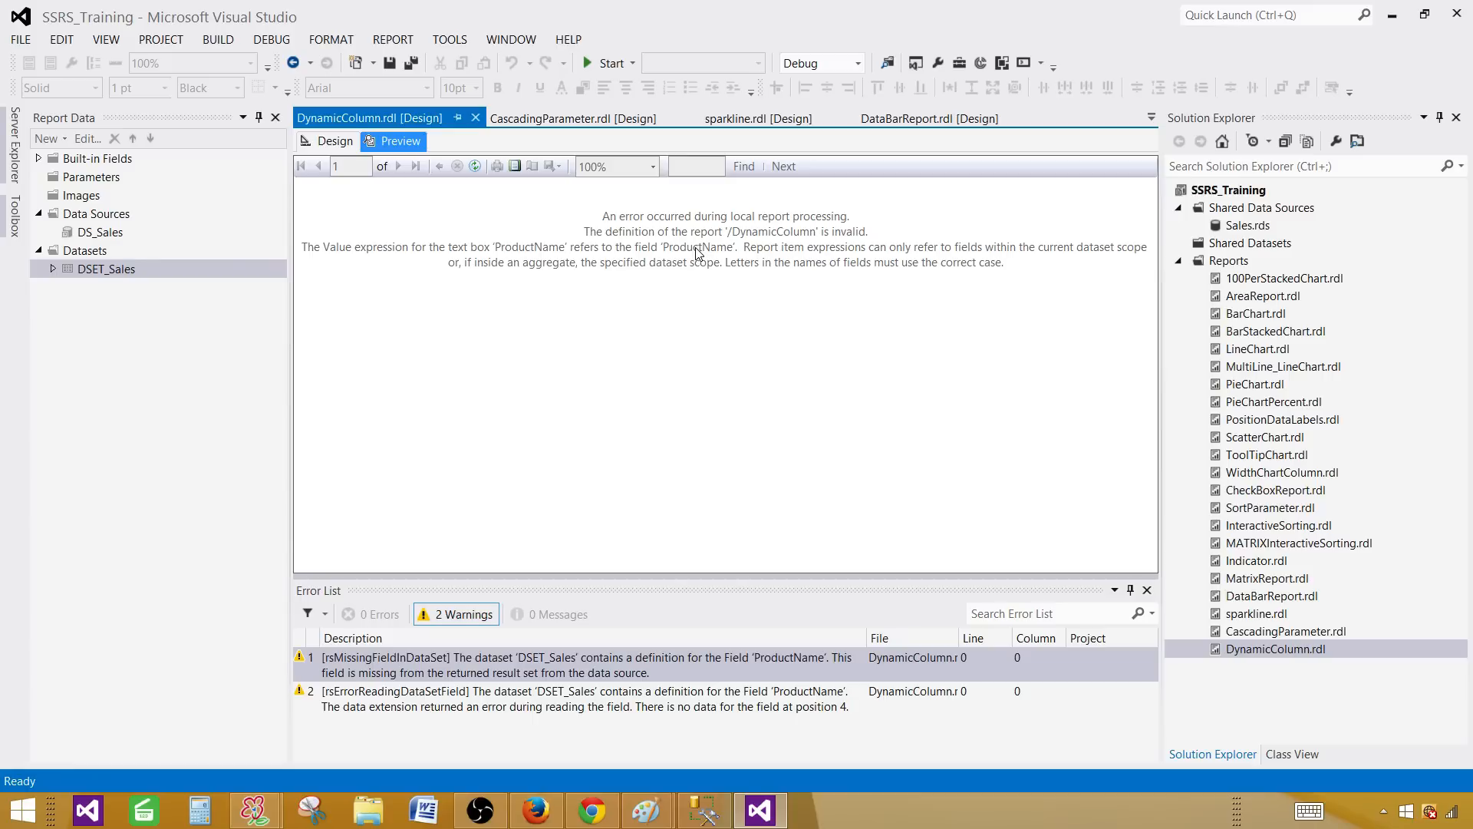
left_click(54, 273)
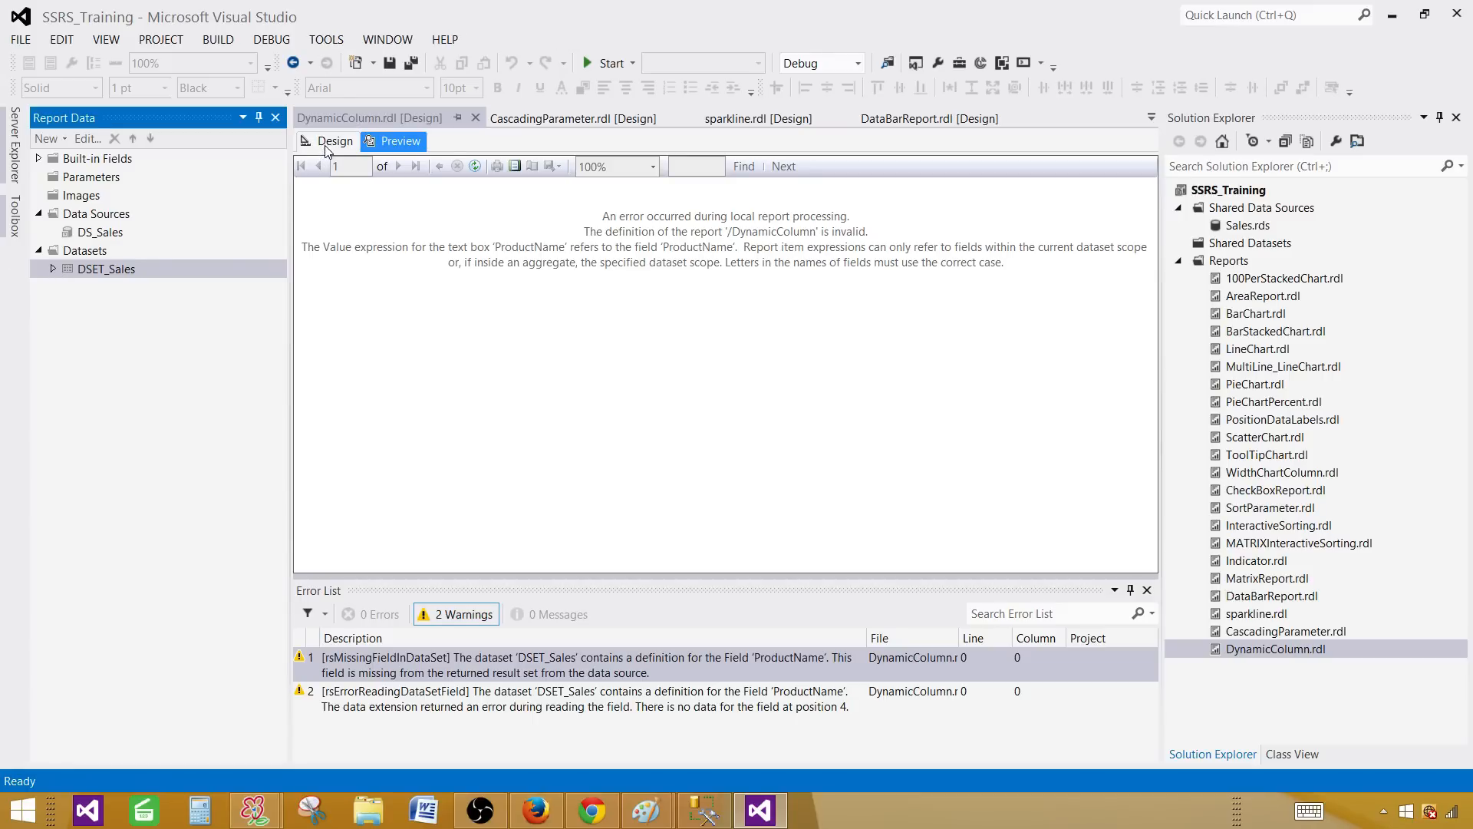
left_click(327, 146)
double_click(74, 273)
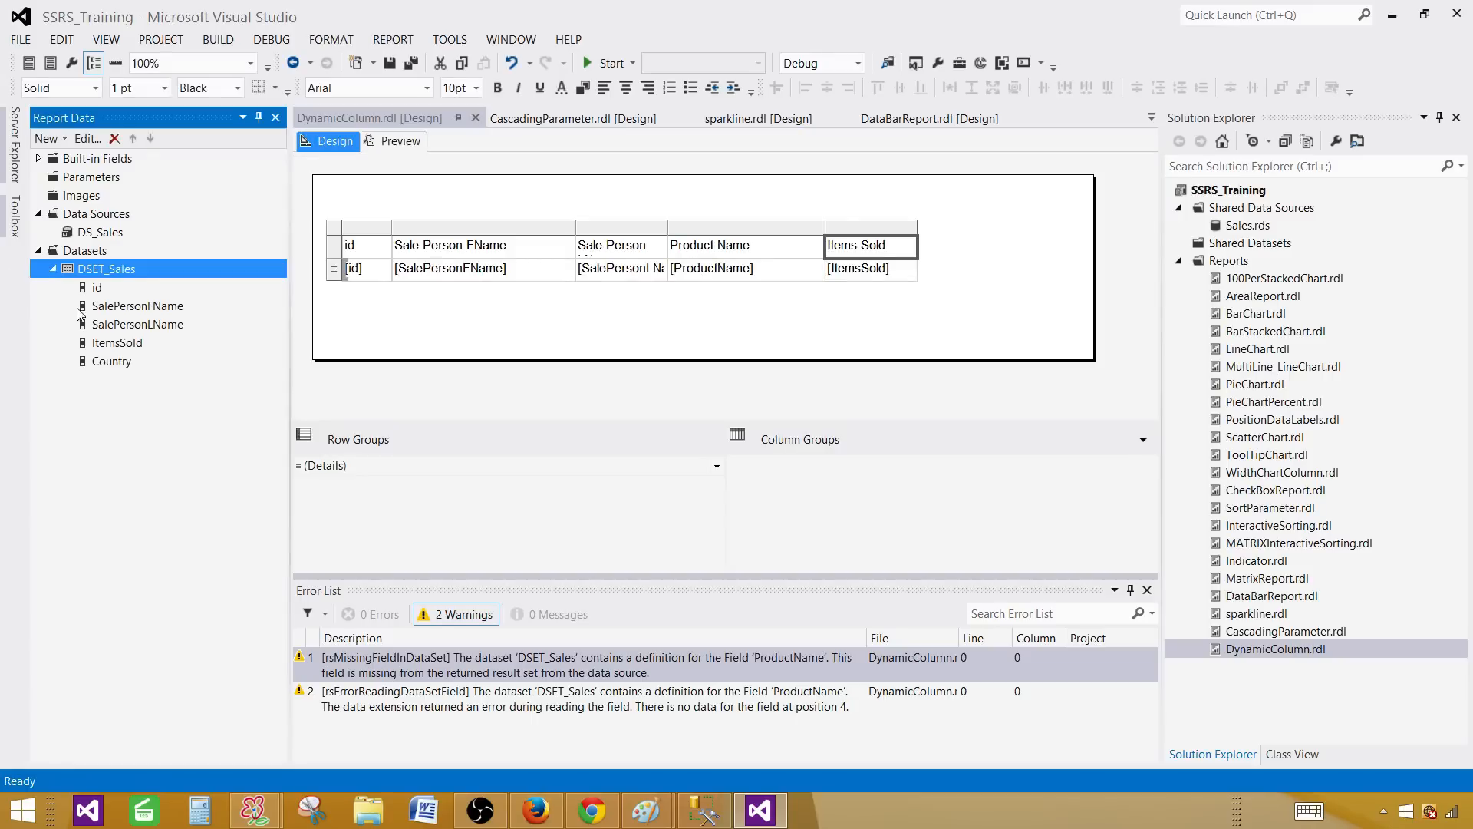
left_click(98, 365)
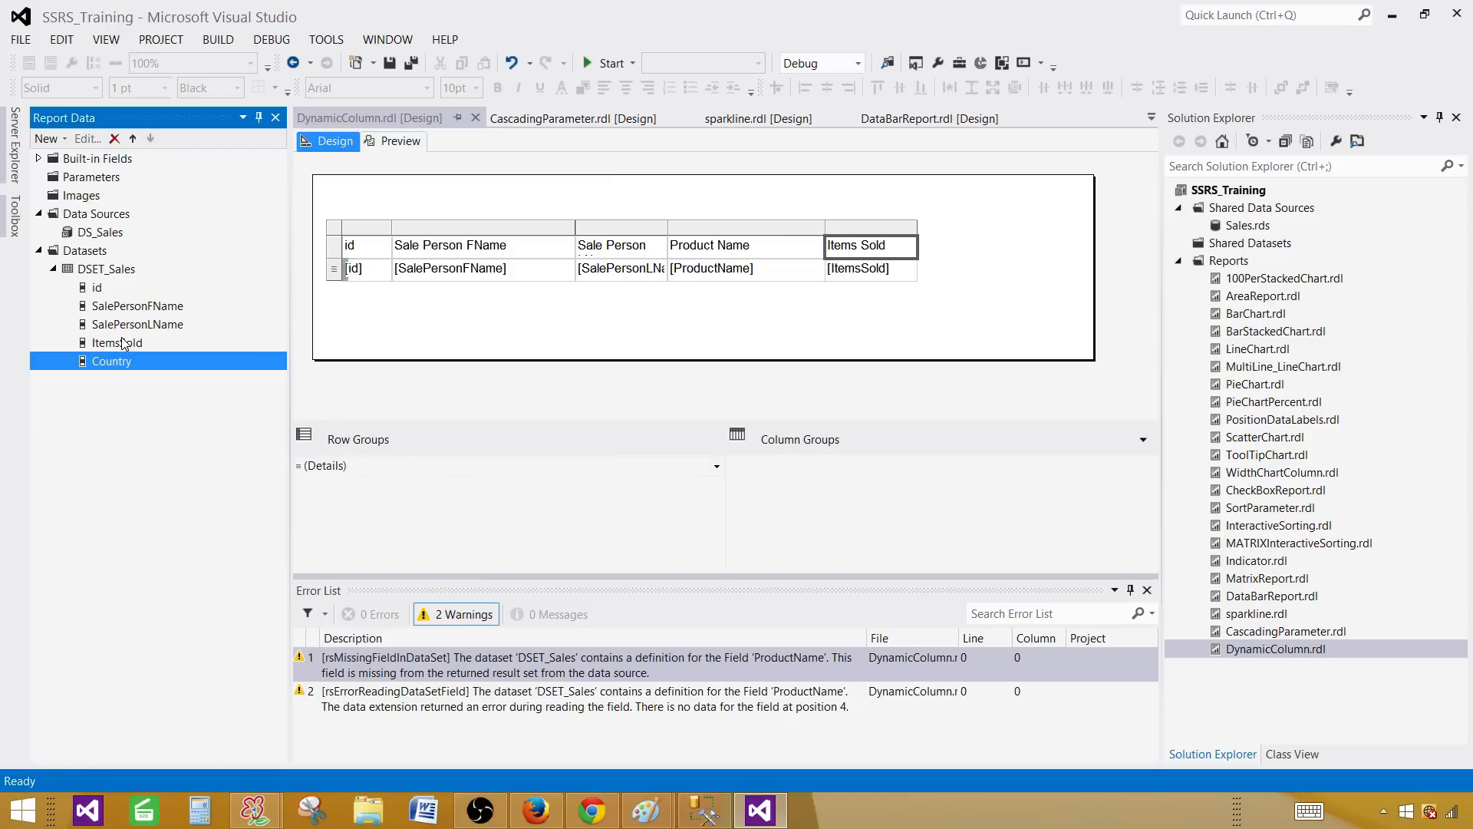
- Delete the Product Name column from the report table
left_click(753, 269)
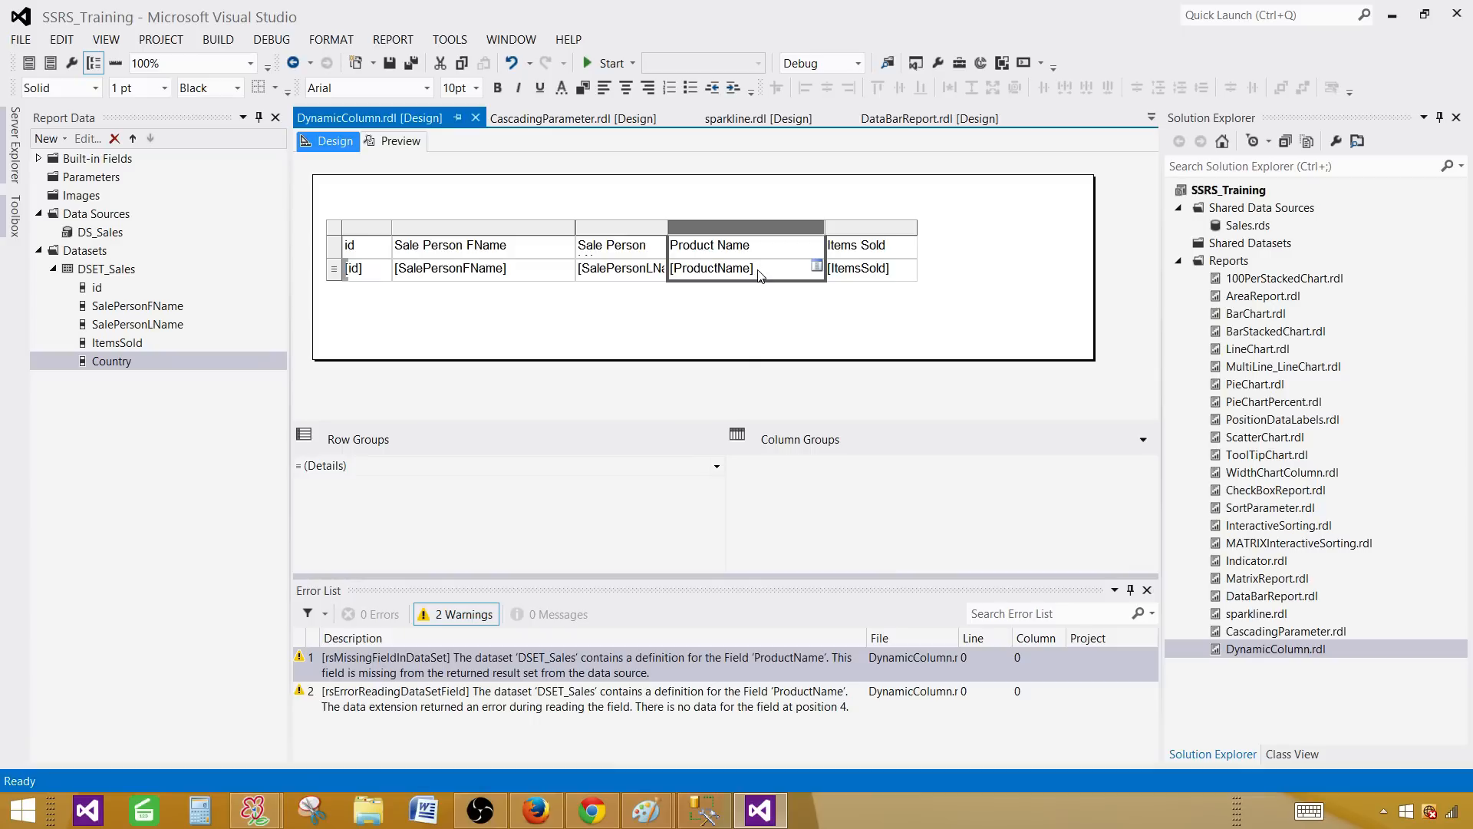
right_click(734, 228)
left_click(794, 256)
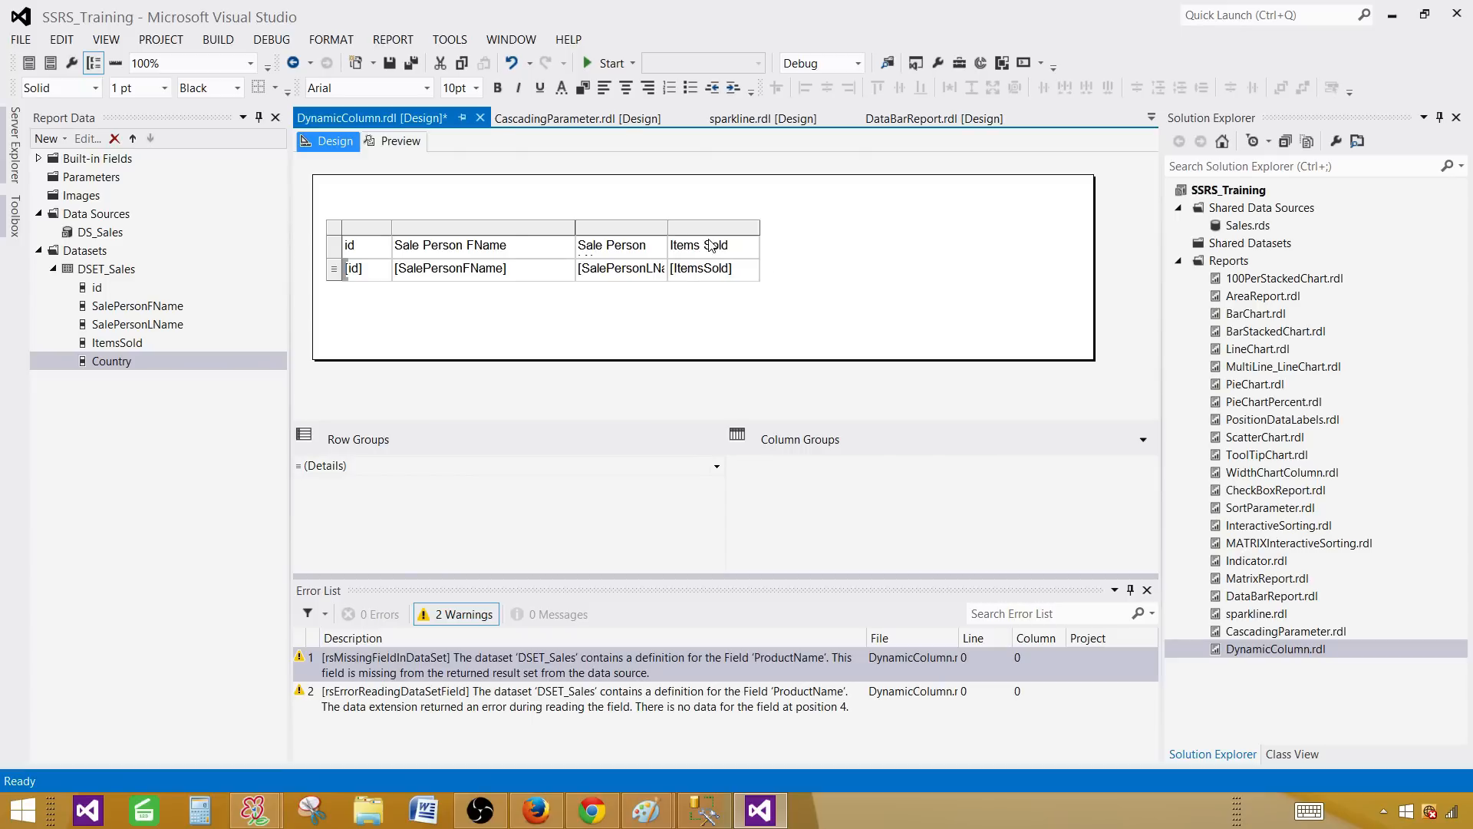
- Insert a column to the right of Items Sold, fill it with the Country field, and preview the report
right_click(743, 228)
mouse_move(833, 240)
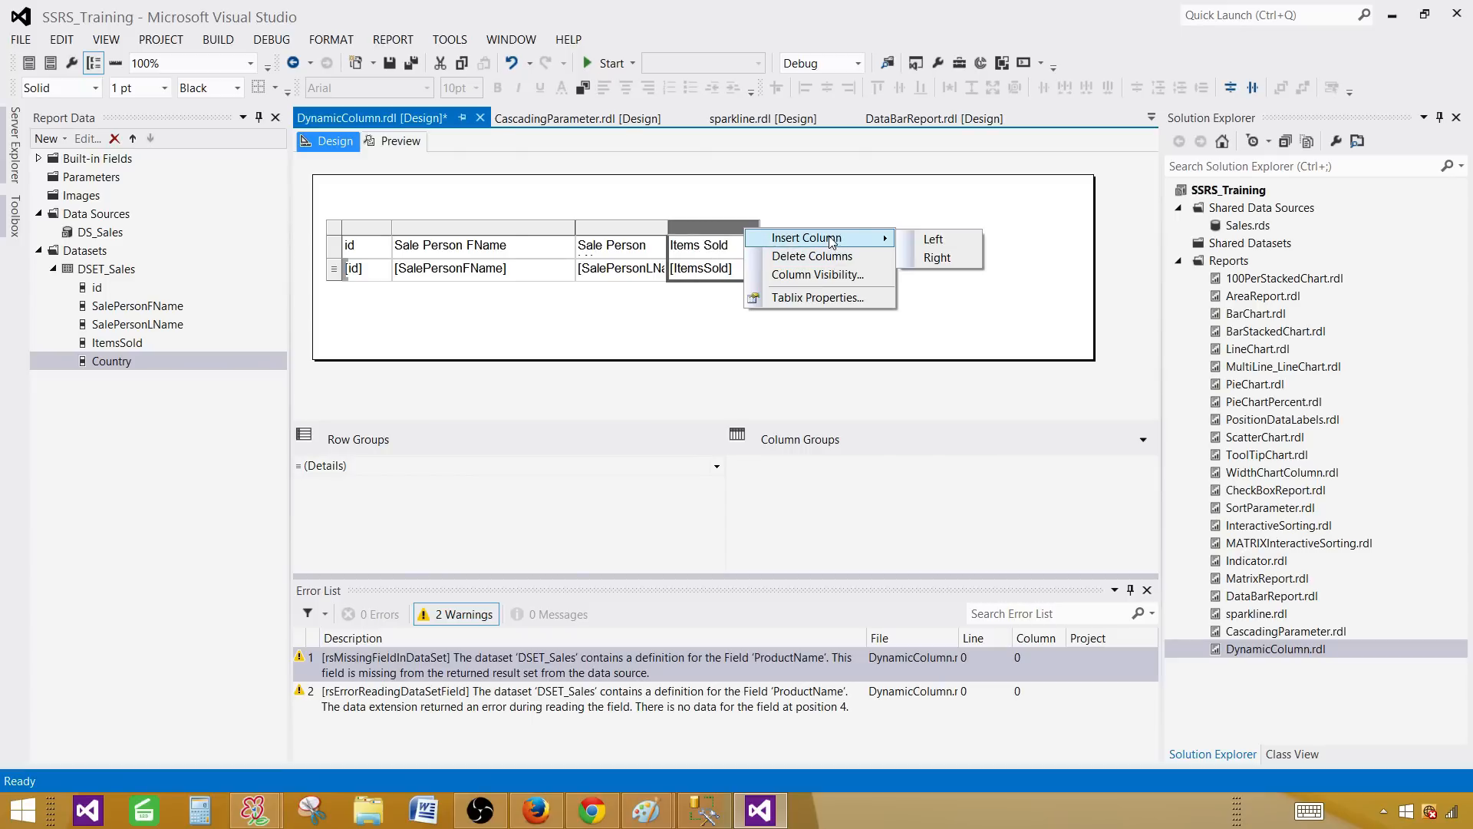
left_click(933, 256)
left_click_drag(151, 359, 807, 279)
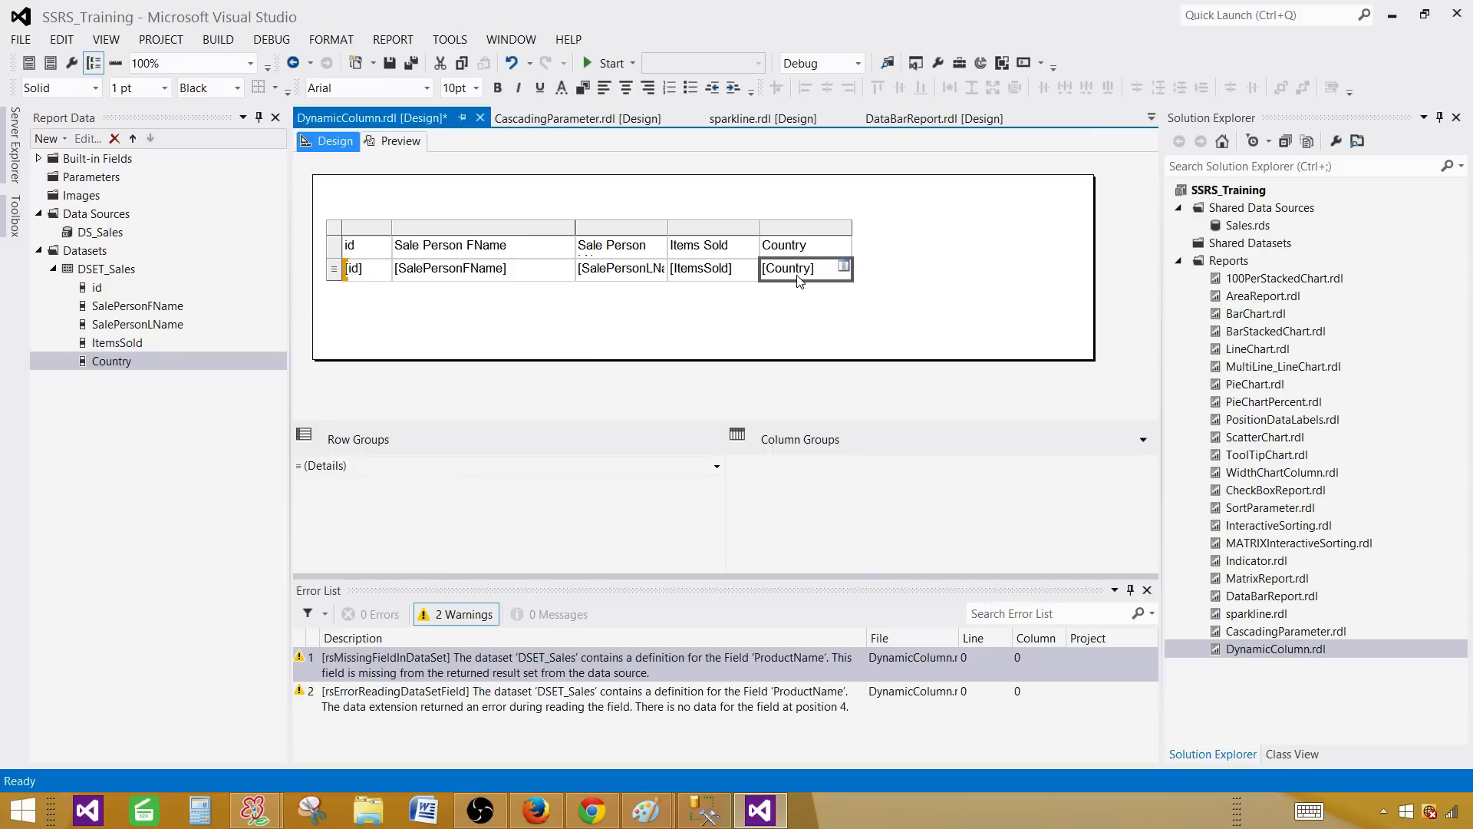
left_click(610, 321)
left_click(411, 149)
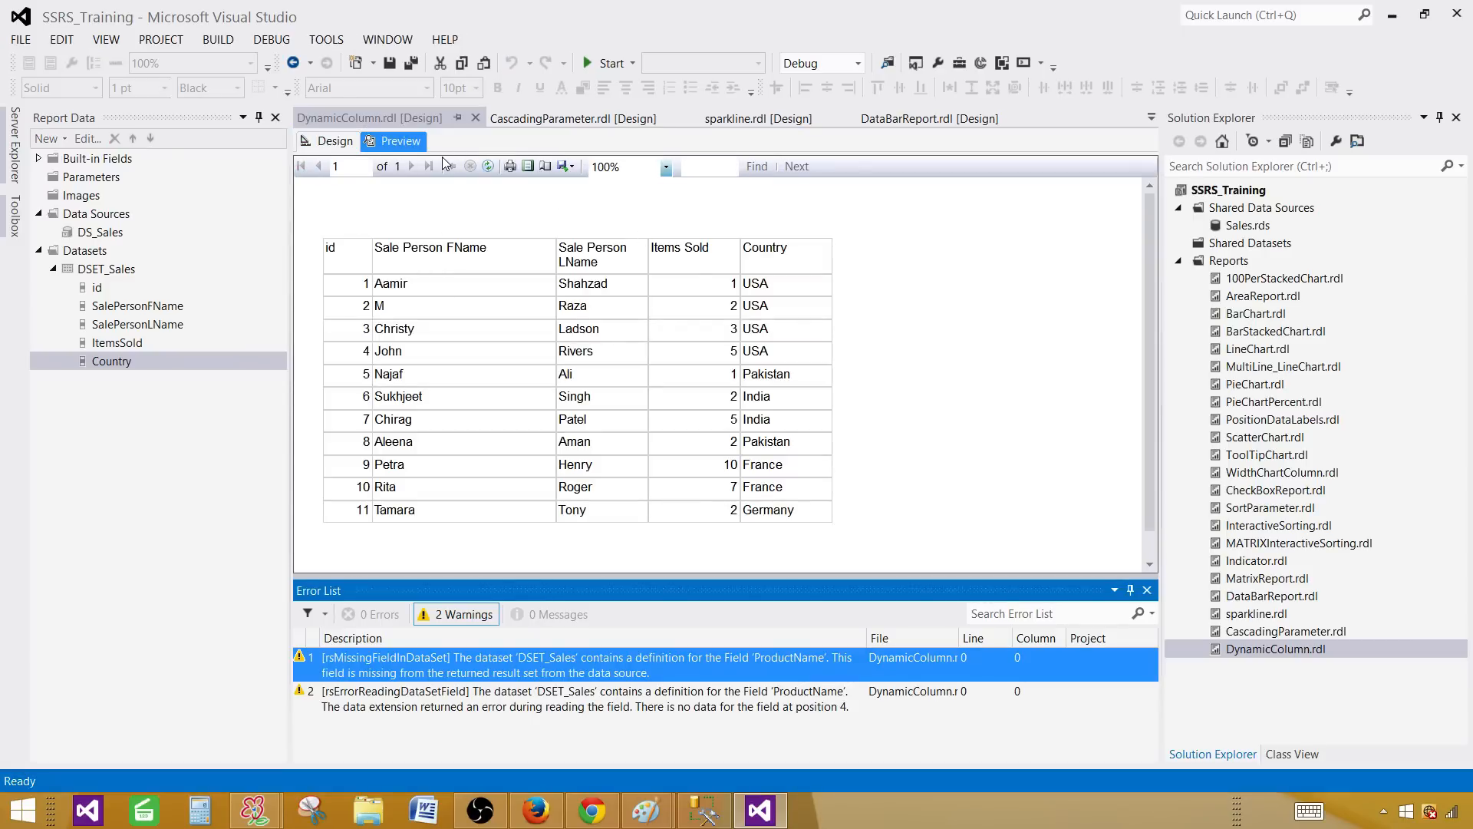
- Refresh the report preview
left_click(488, 166)
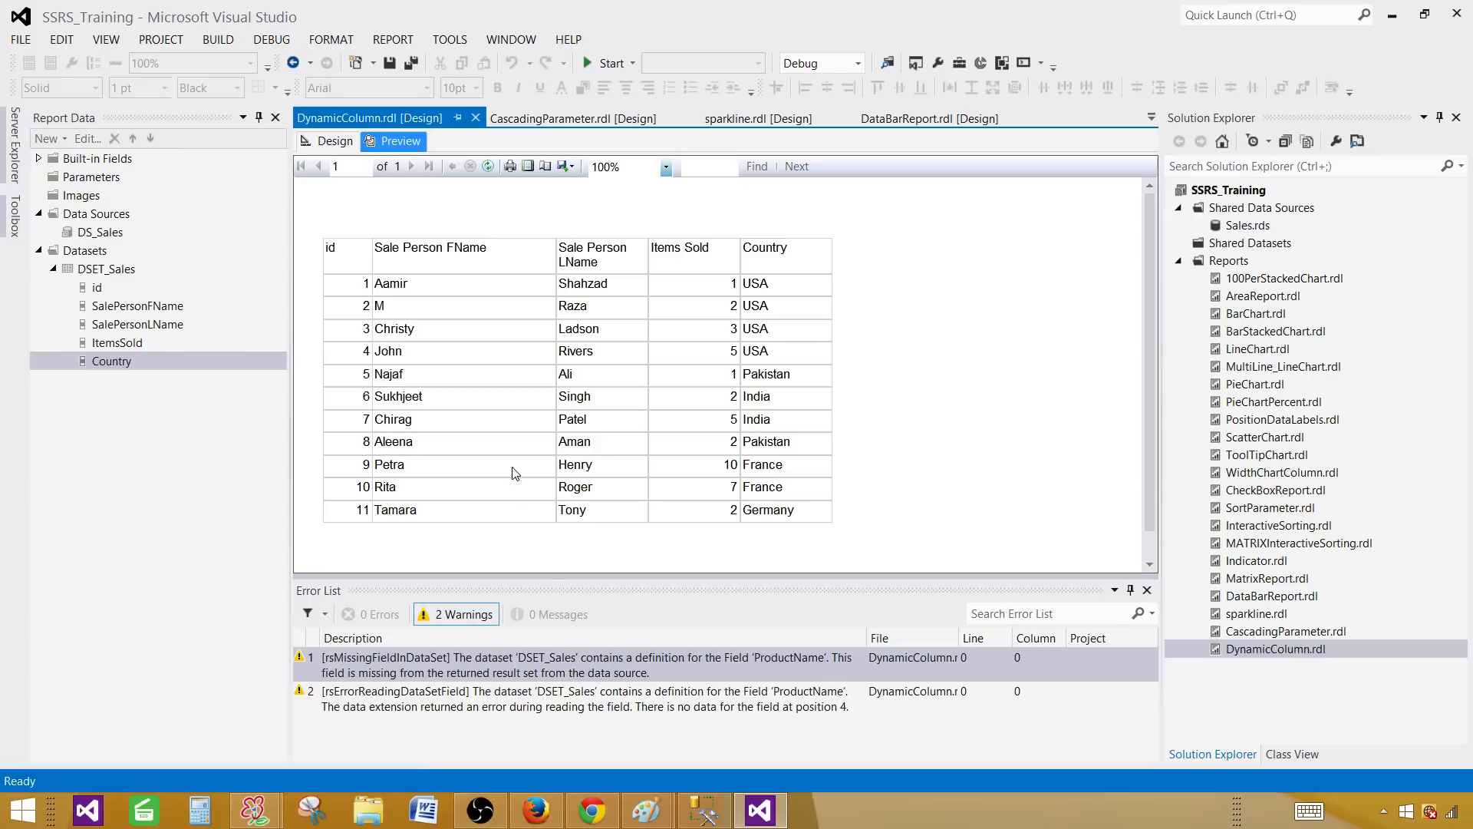
mouse_move(488, 814)
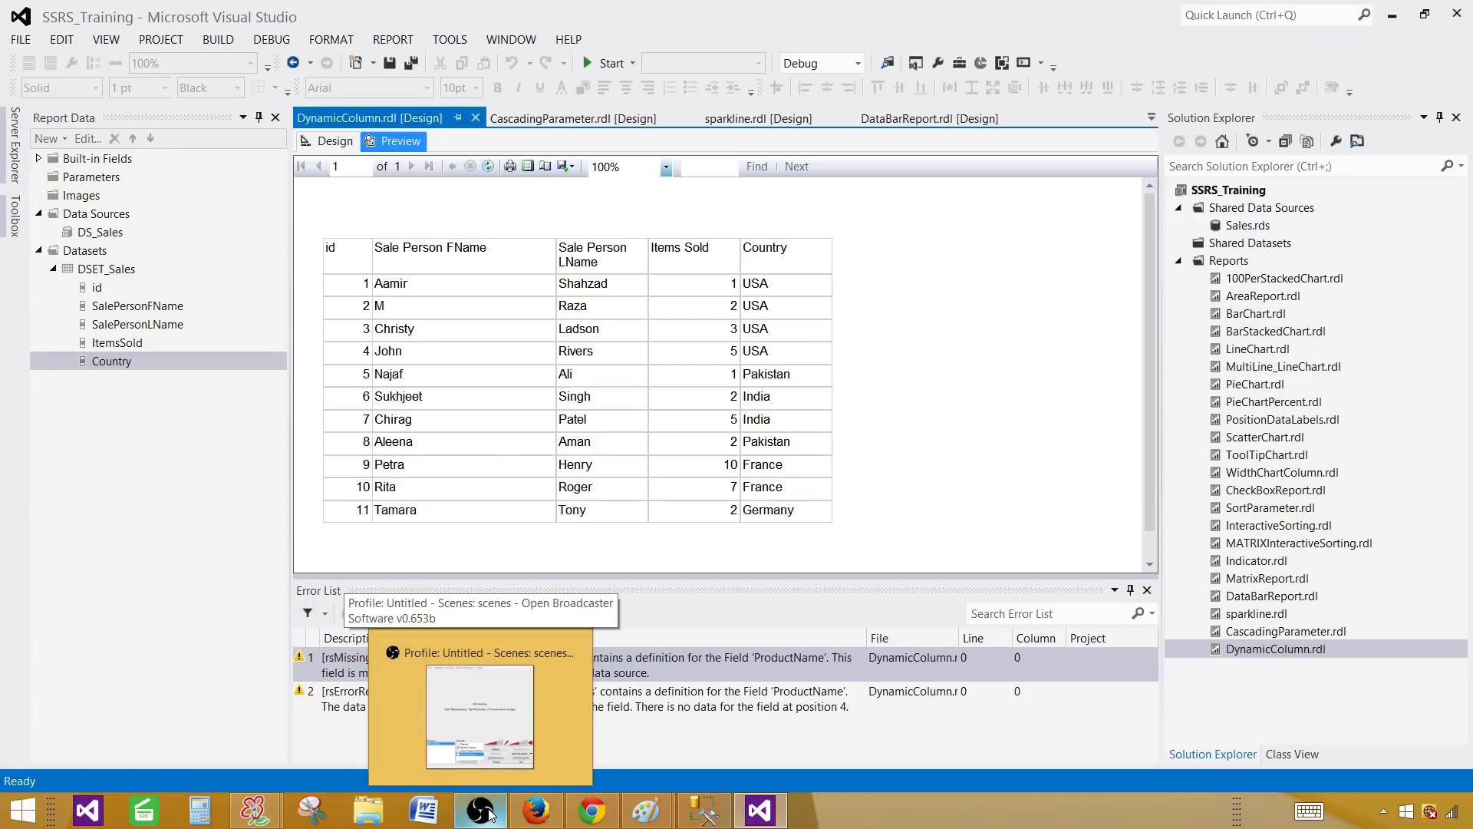
left_click(488, 813)
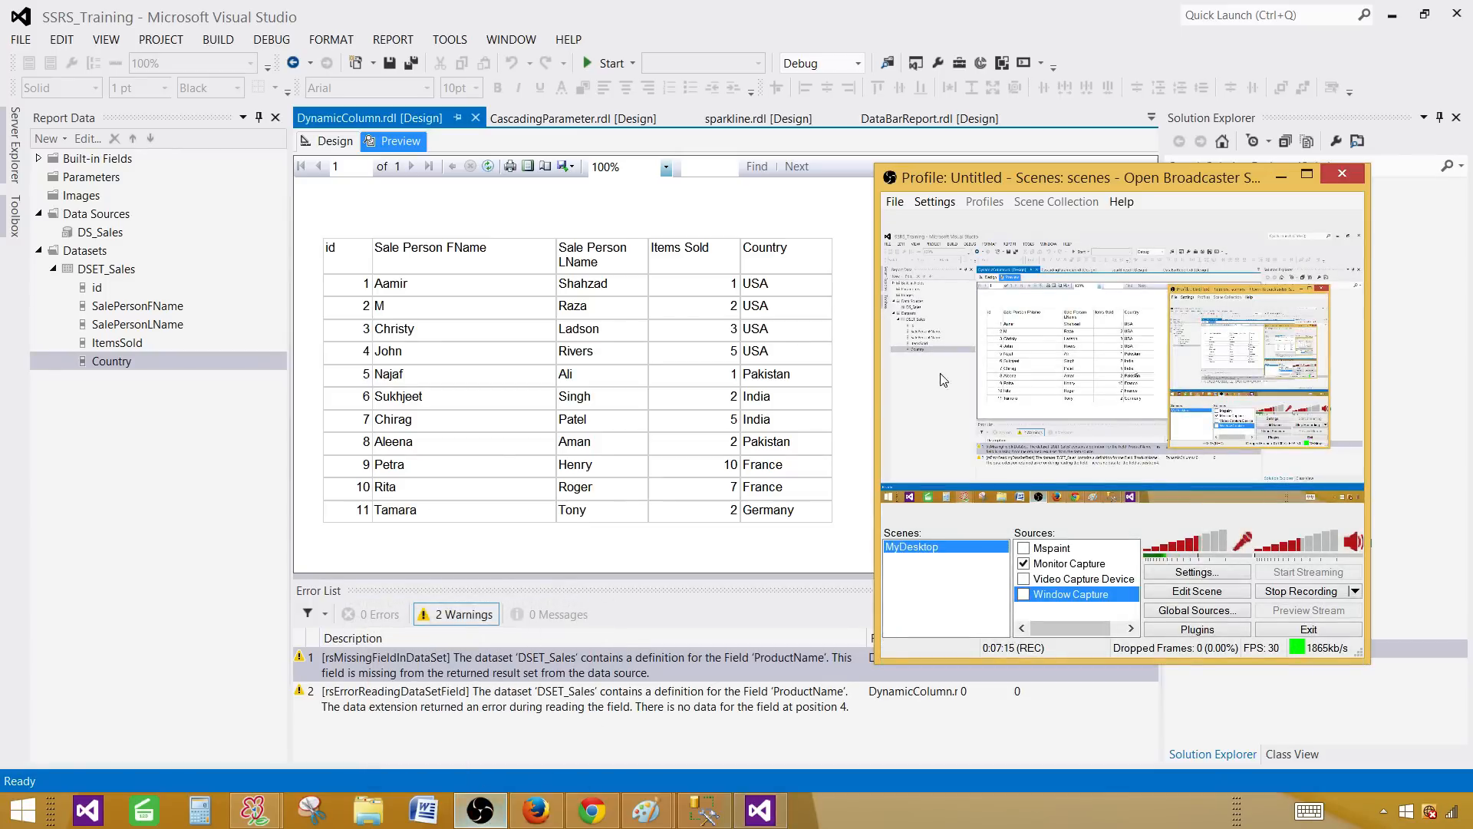
left_click(1291, 176)
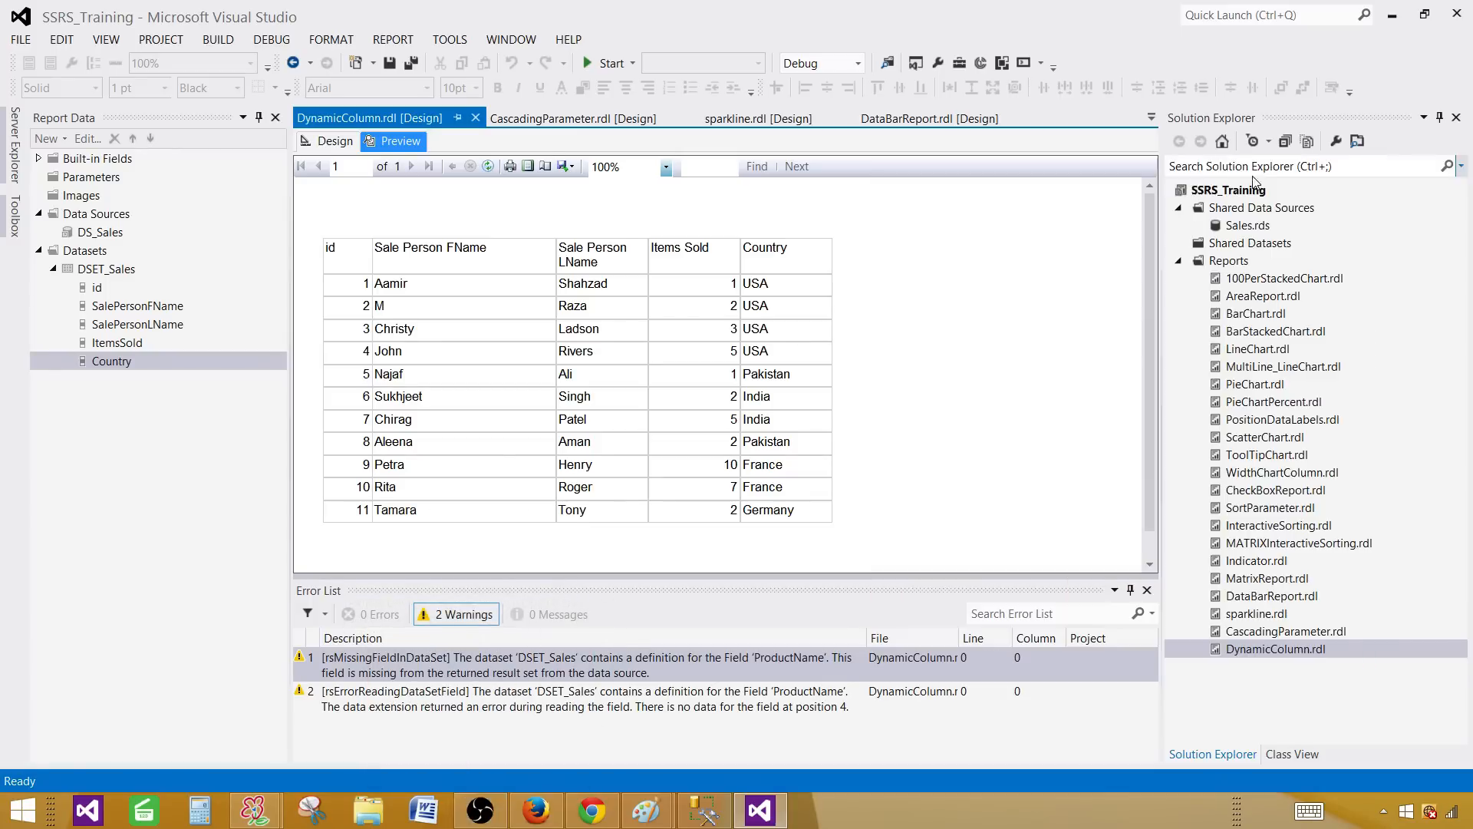
- Return to the report design and delete the entire table from the report body
left_click(336, 141)
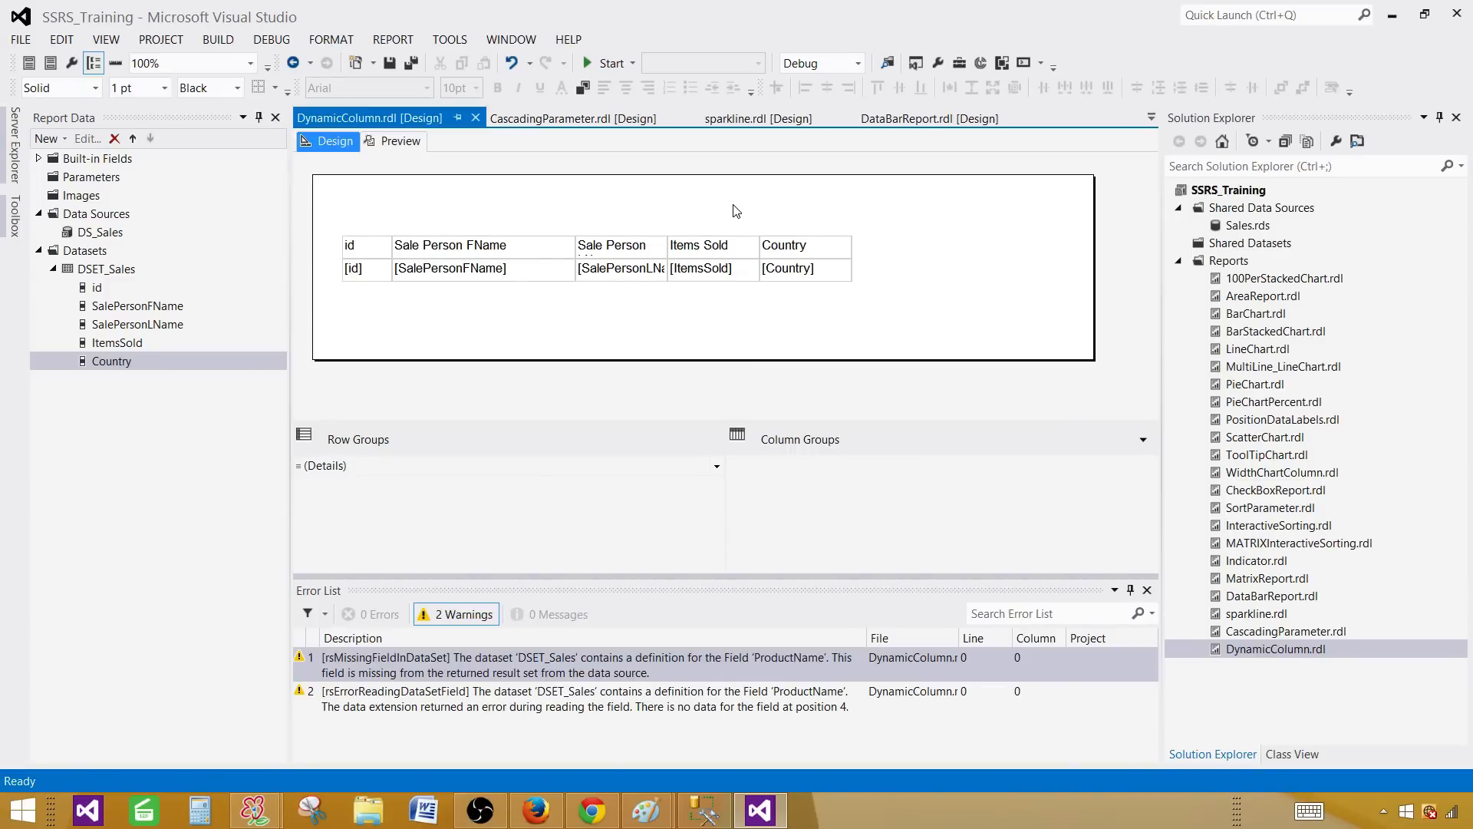
left_click_drag(364, 207, 824, 309)
key("Delete")
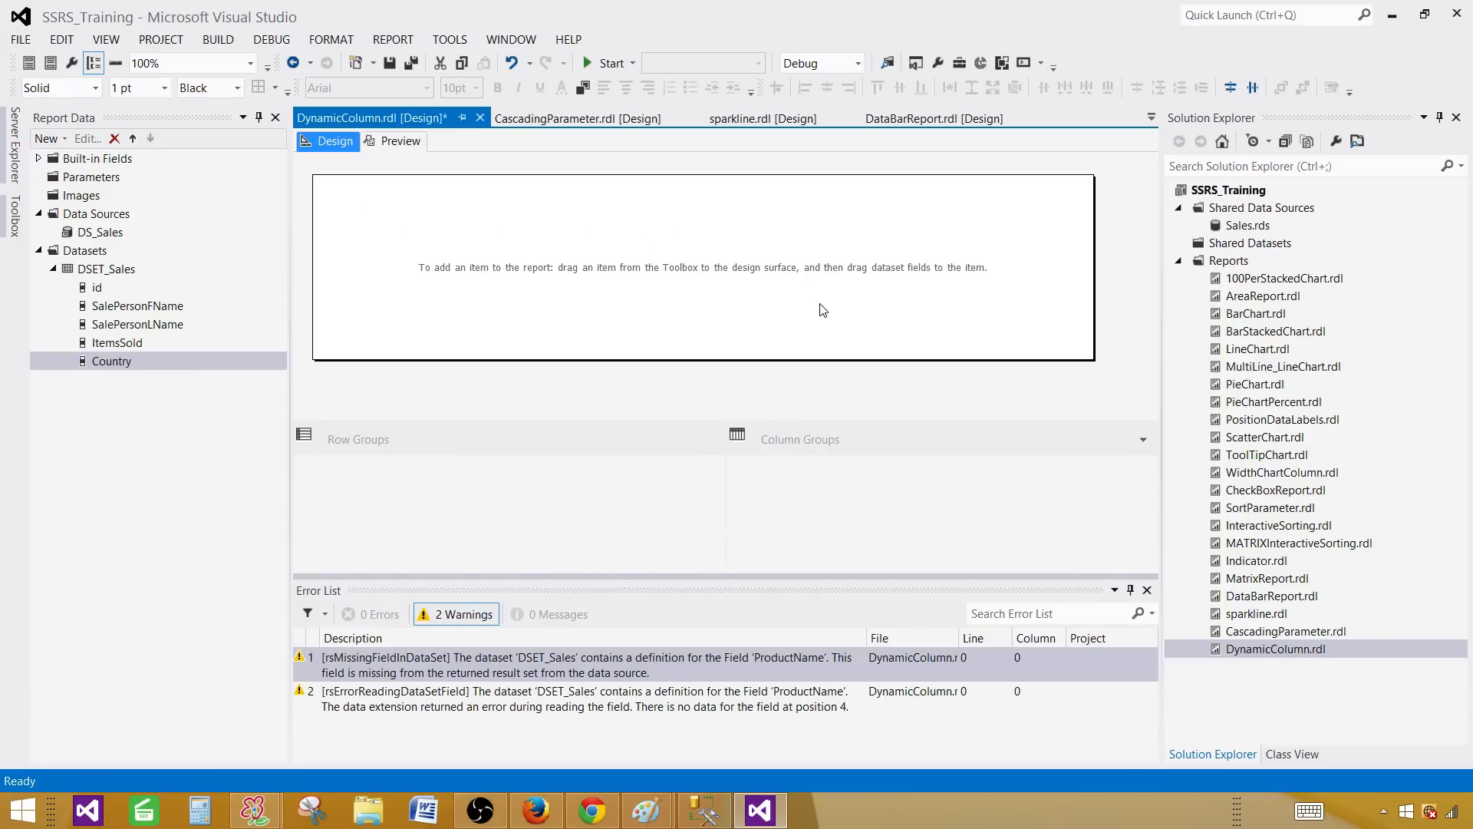
- Switch to SQL Server Management Studio, bring up the SQLQuery12.sql script and hide its results pane
left_click(703, 811)
left_click(739, 293)
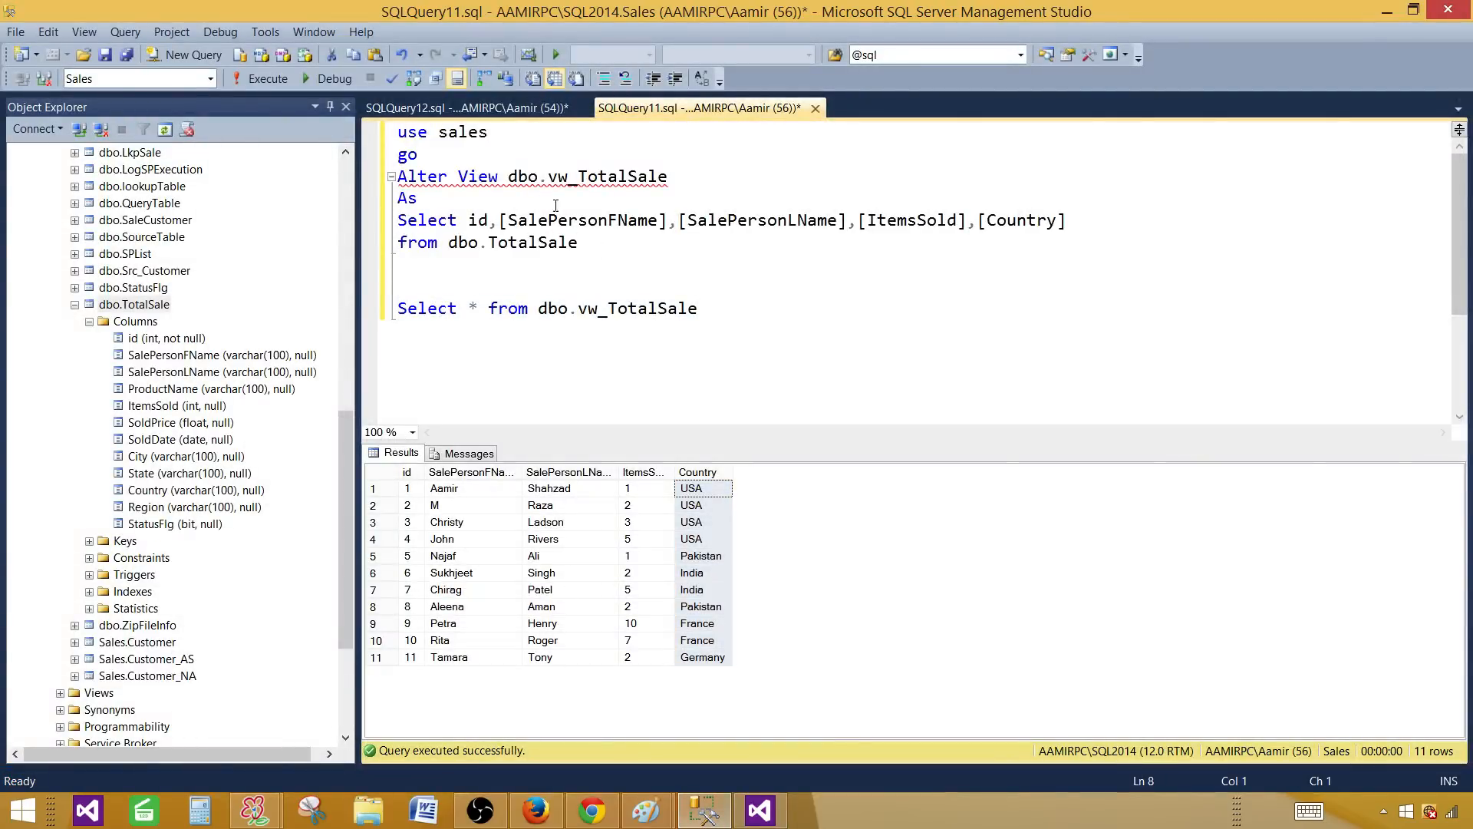
left_click(508, 110)
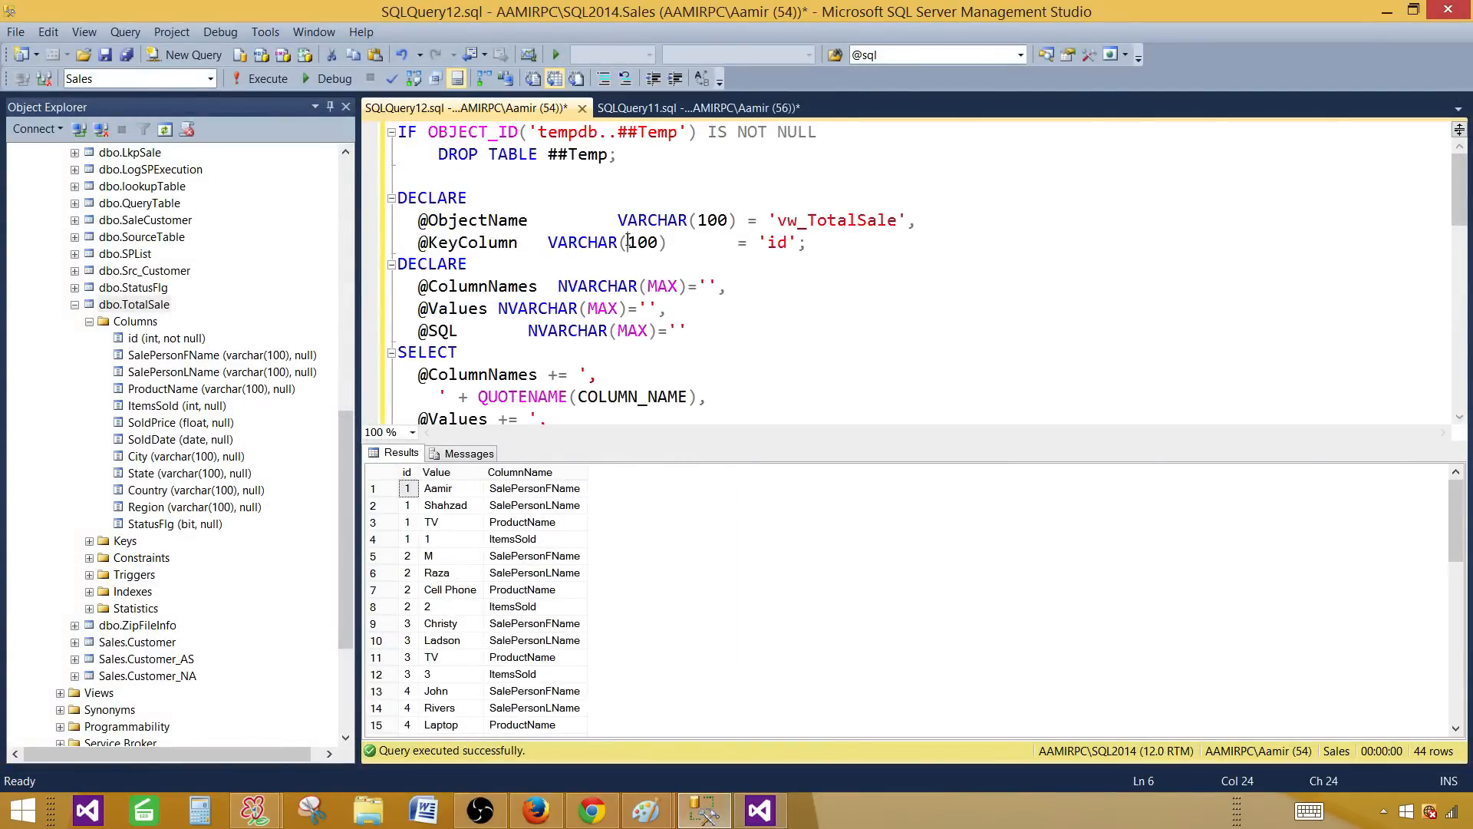
key("ctrl+r")
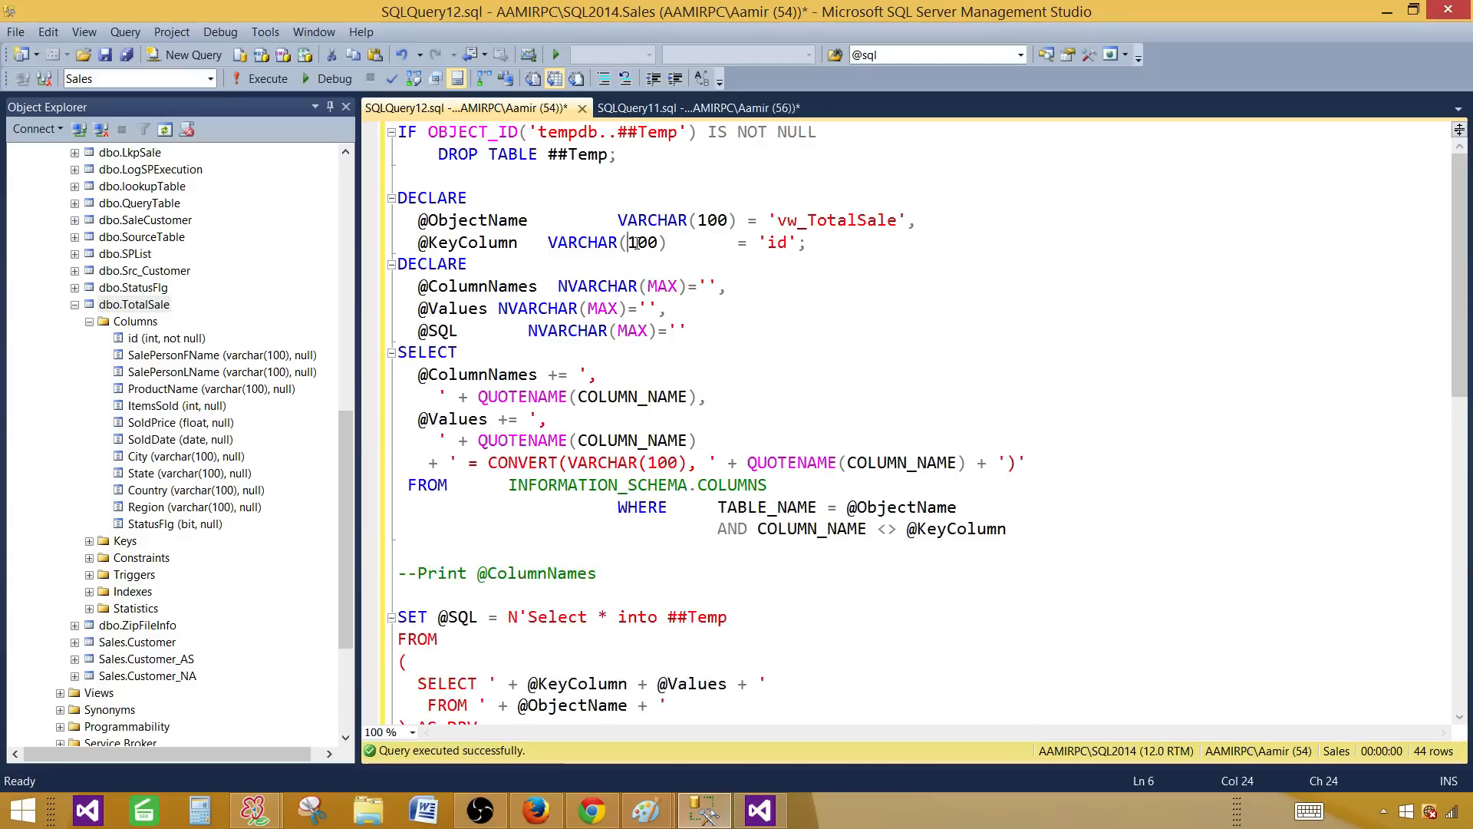
left_click(464, 138)
left_click_drag(539, 133, 680, 132)
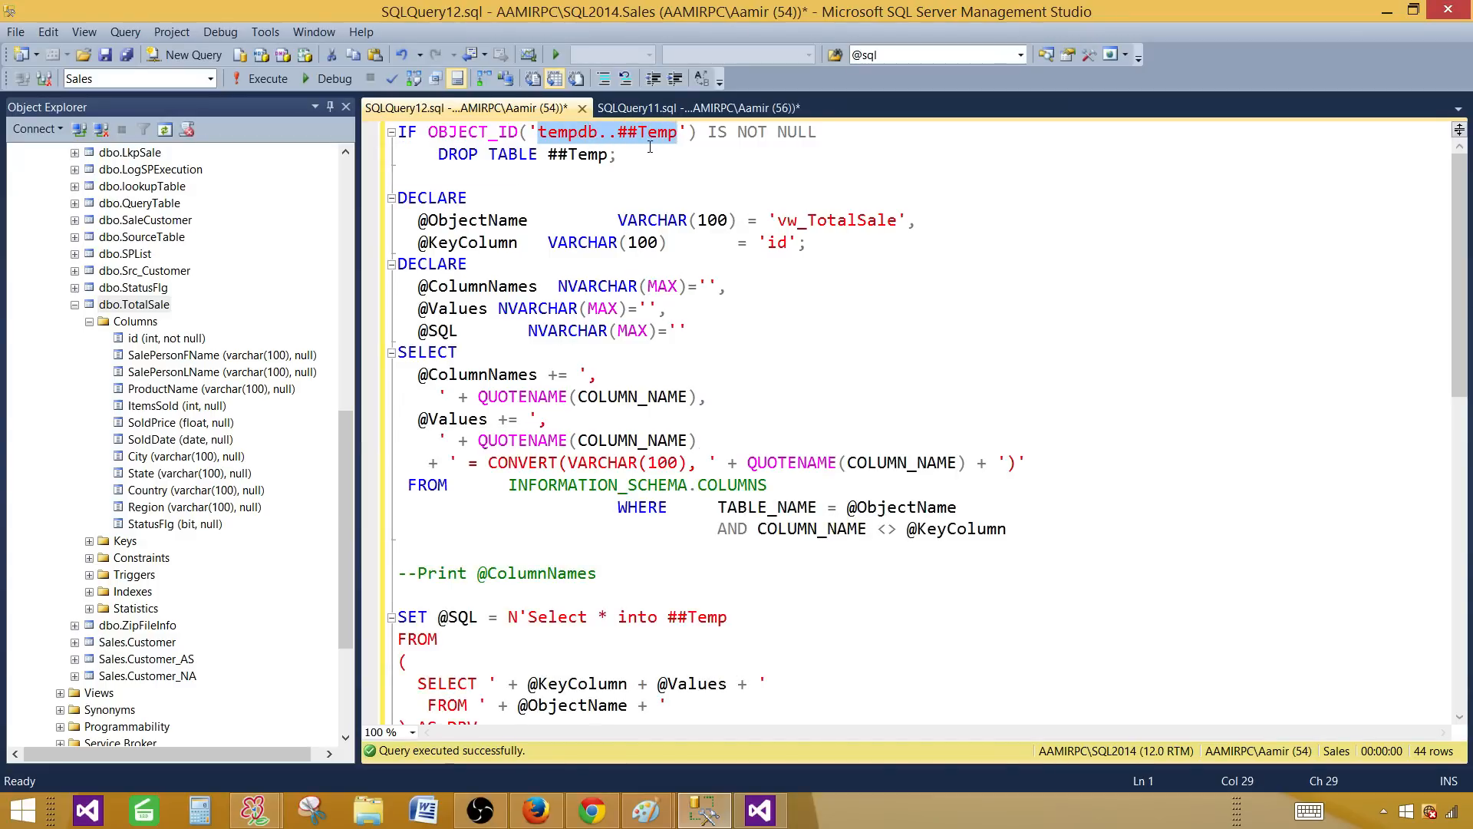
key("Down")
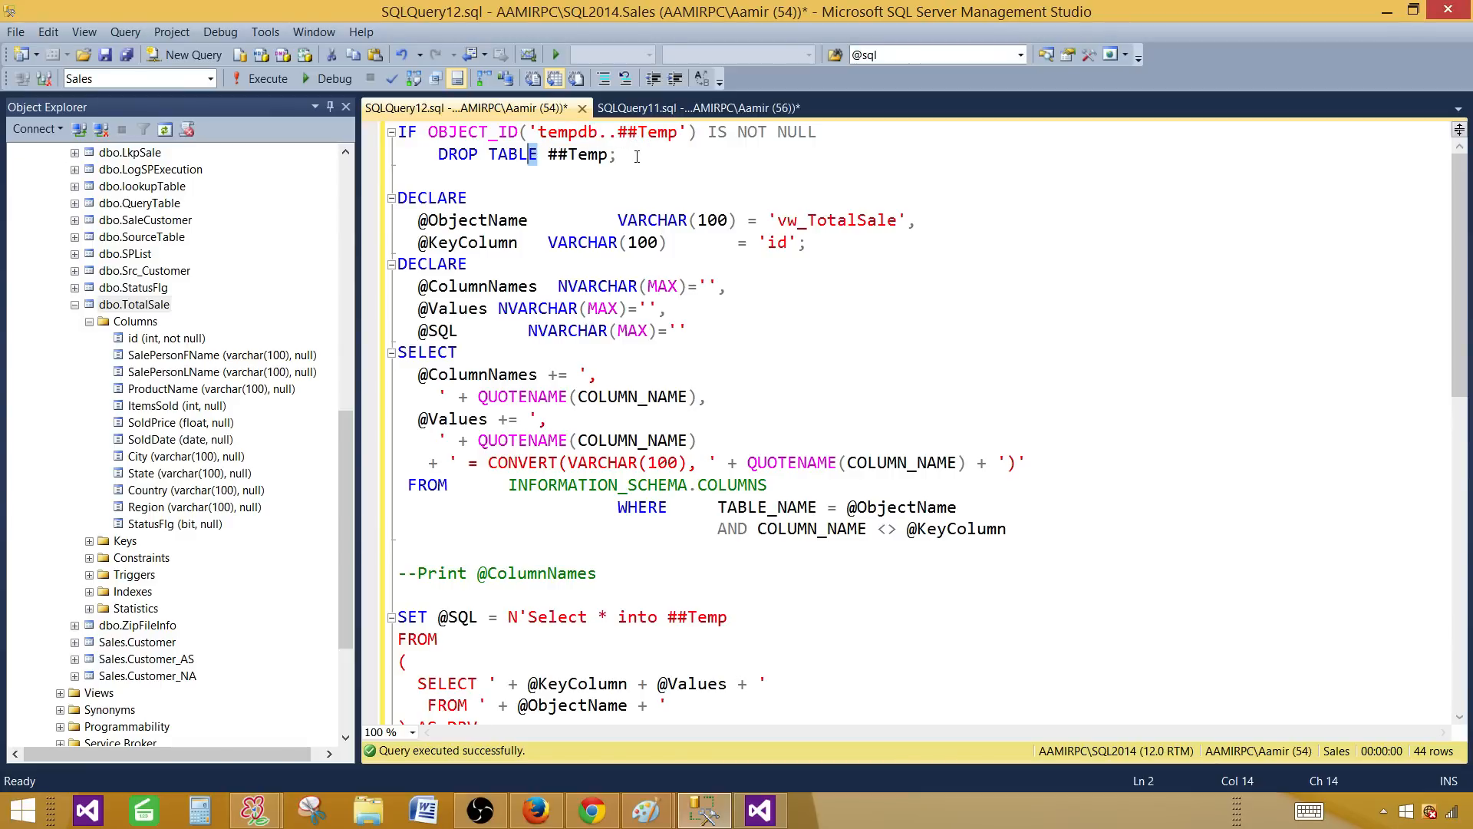
left_click_drag(637, 154, 399, 132)
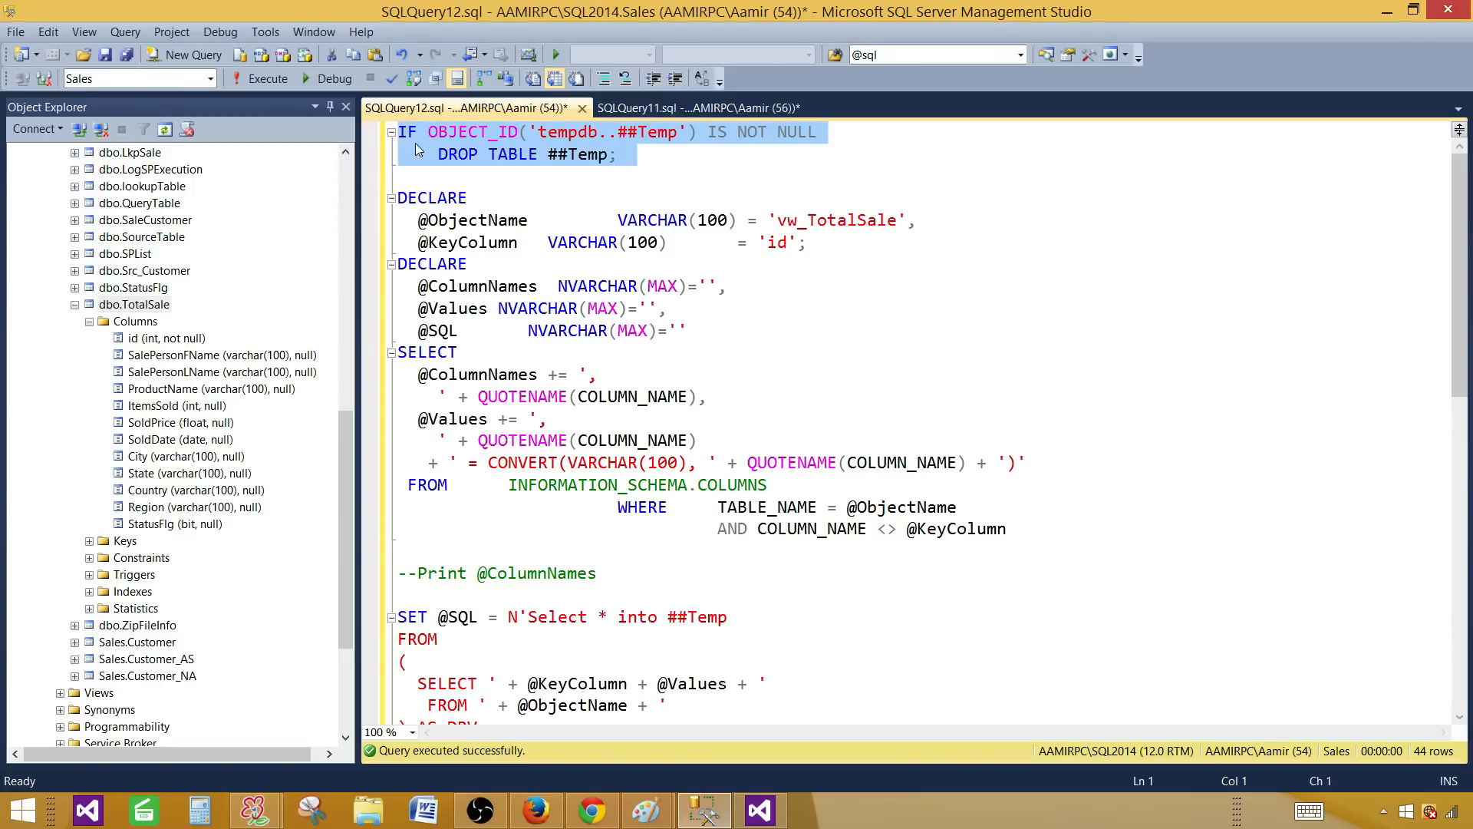
left_click(432, 199)
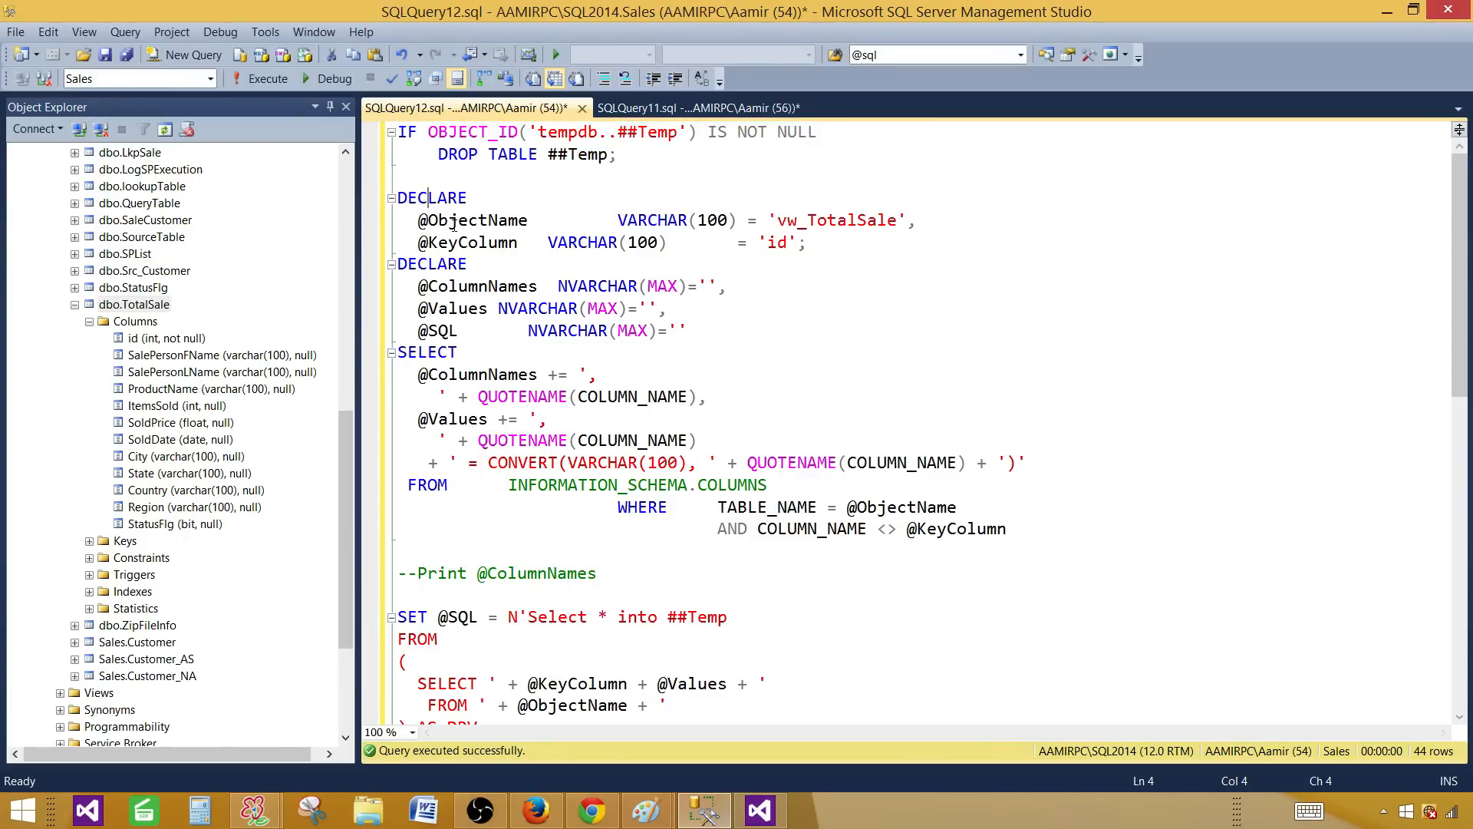
double_click(455, 224)
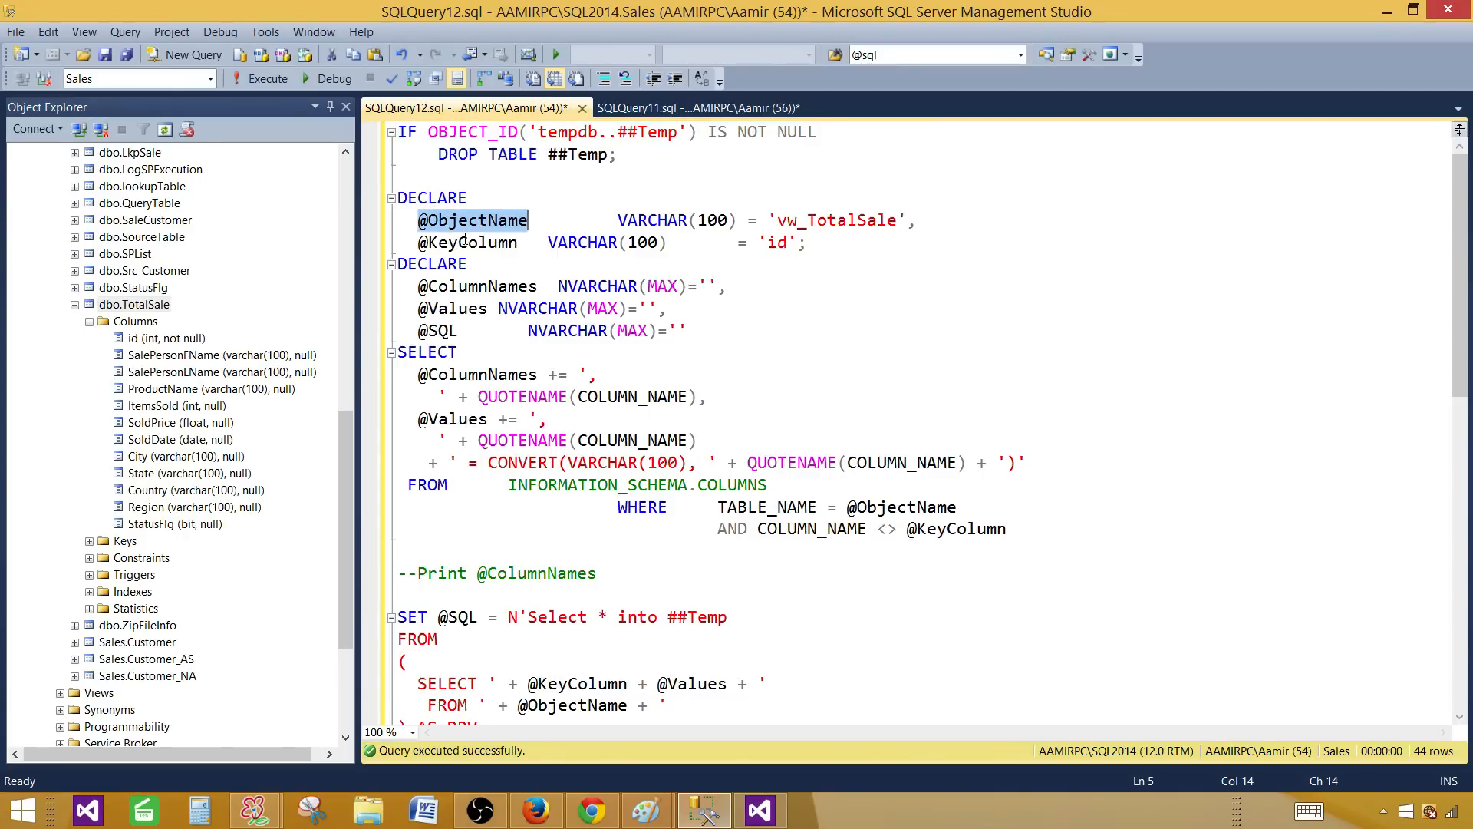
double_click(457, 243)
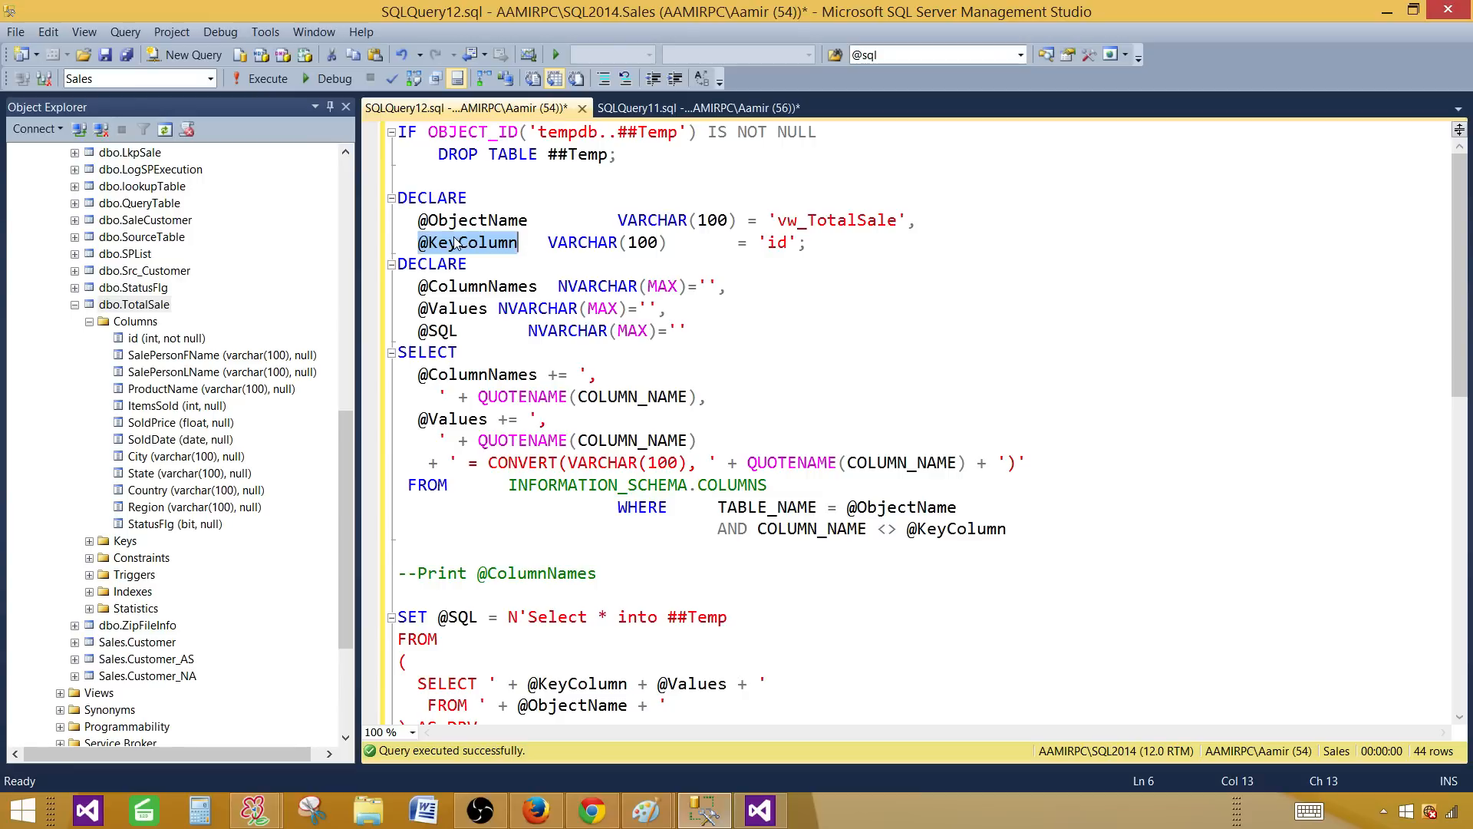
- Run only the Select * from dbo.vw_TotalSale statement in SQLQuery11.sql
left_click(605, 109)
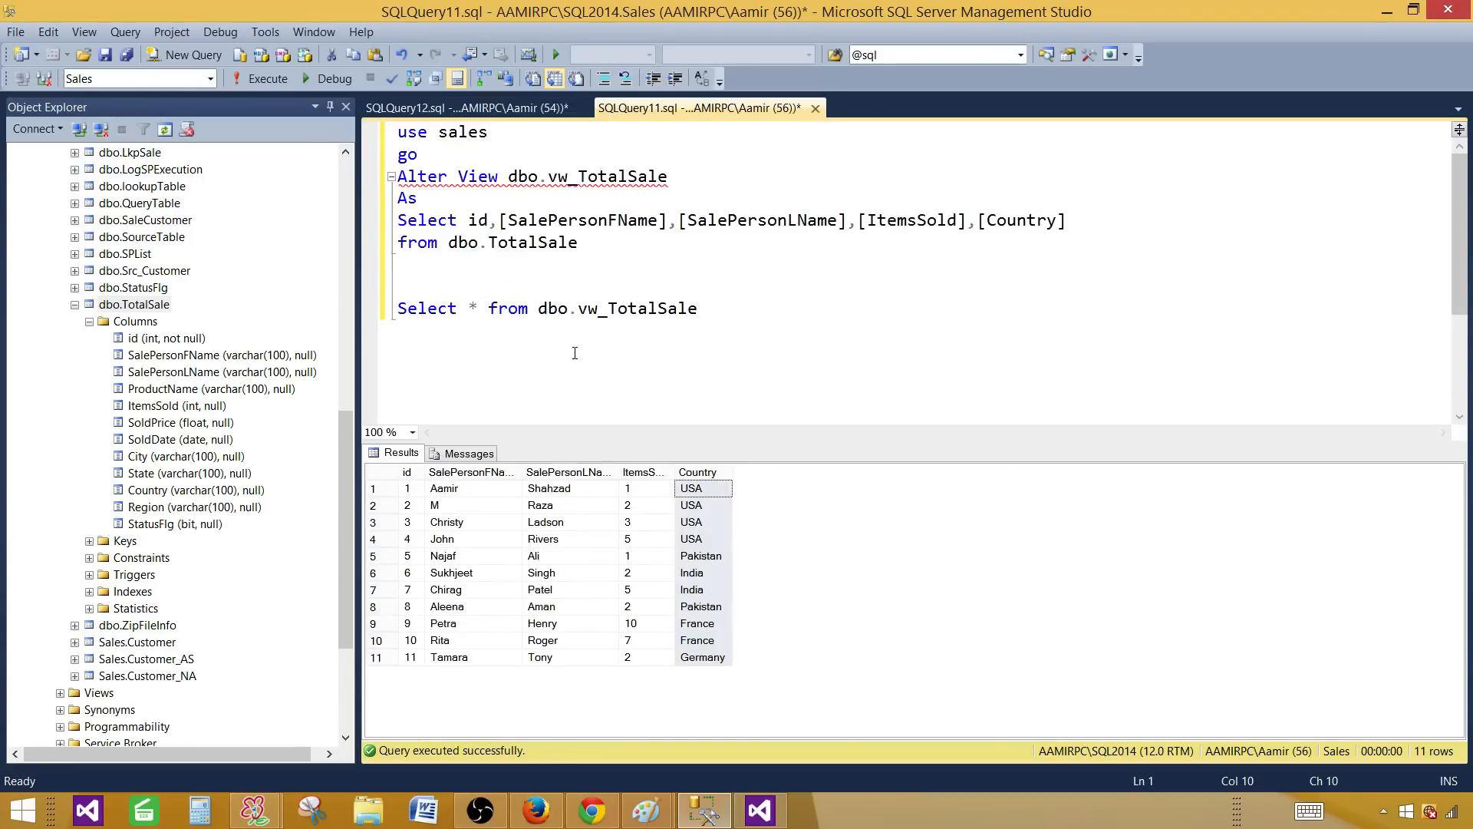
left_click_drag(697, 308, 398, 308)
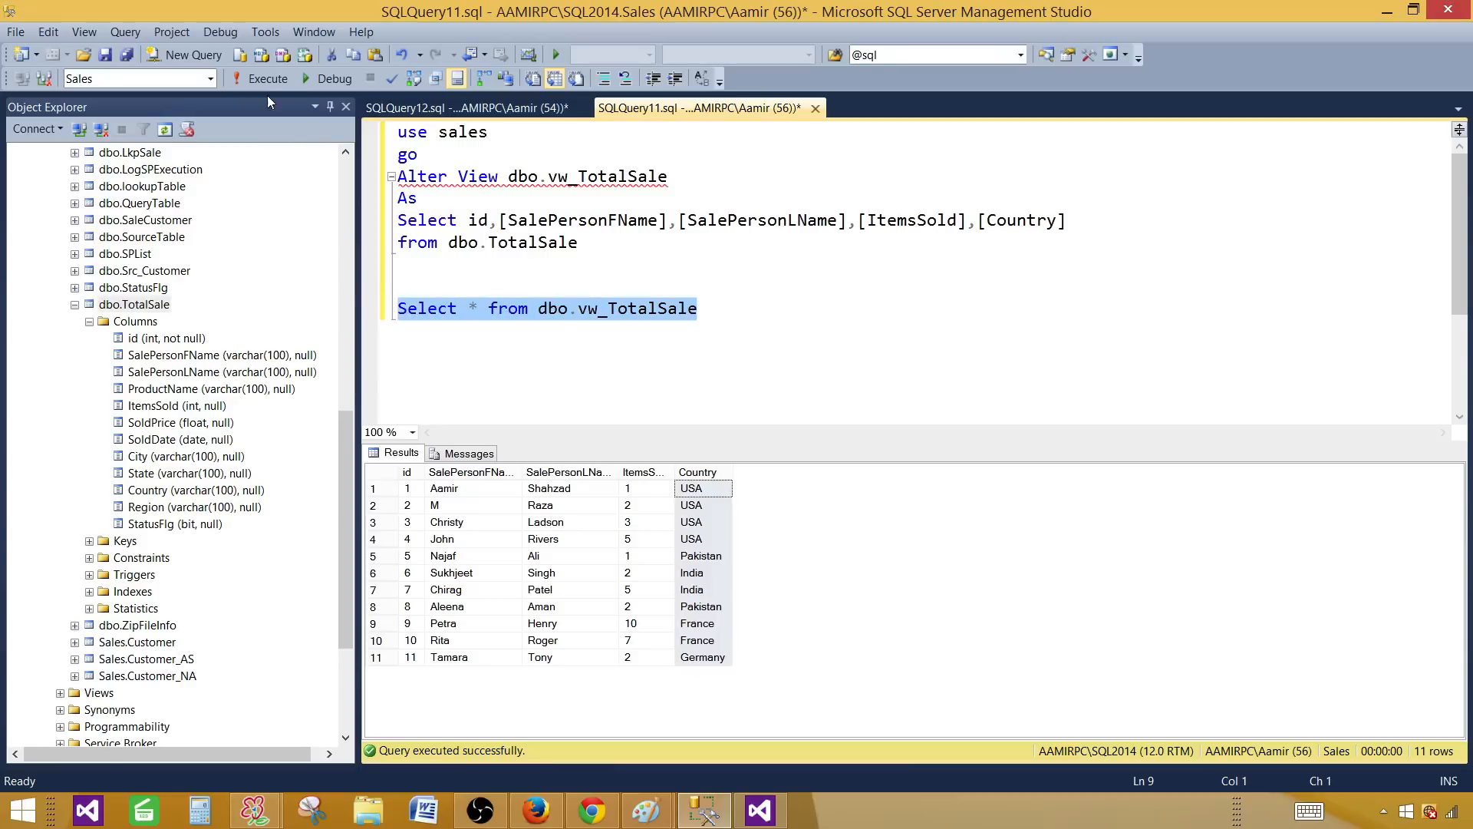
key("F5")
- Widen the SalePersonFName, SalePersonLName and ItemsSold result columns and examine the rows returned by the view
left_click_drag(453, 489, 735, 591)
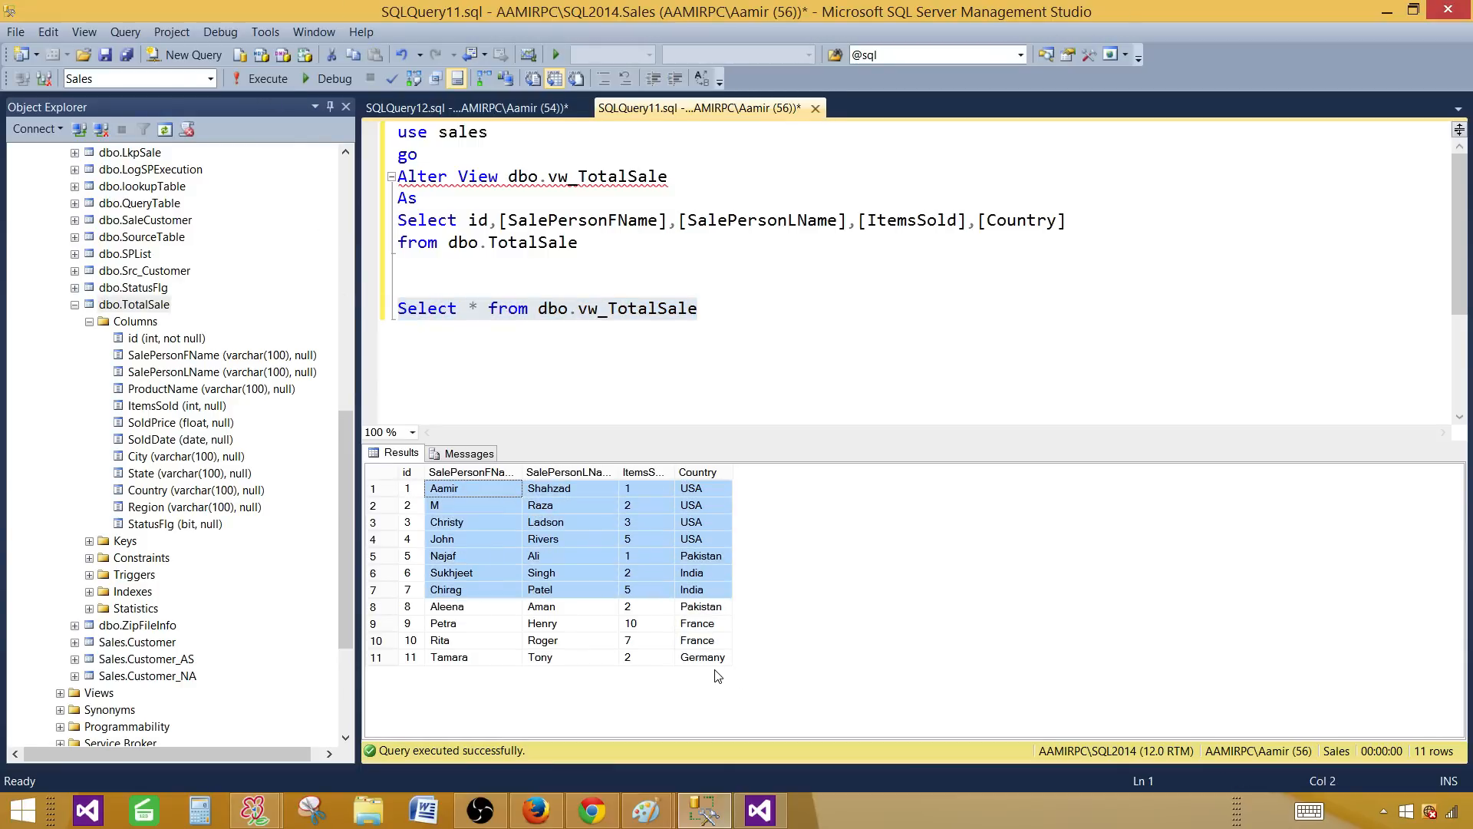
left_click_drag(717, 675, 714, 661)
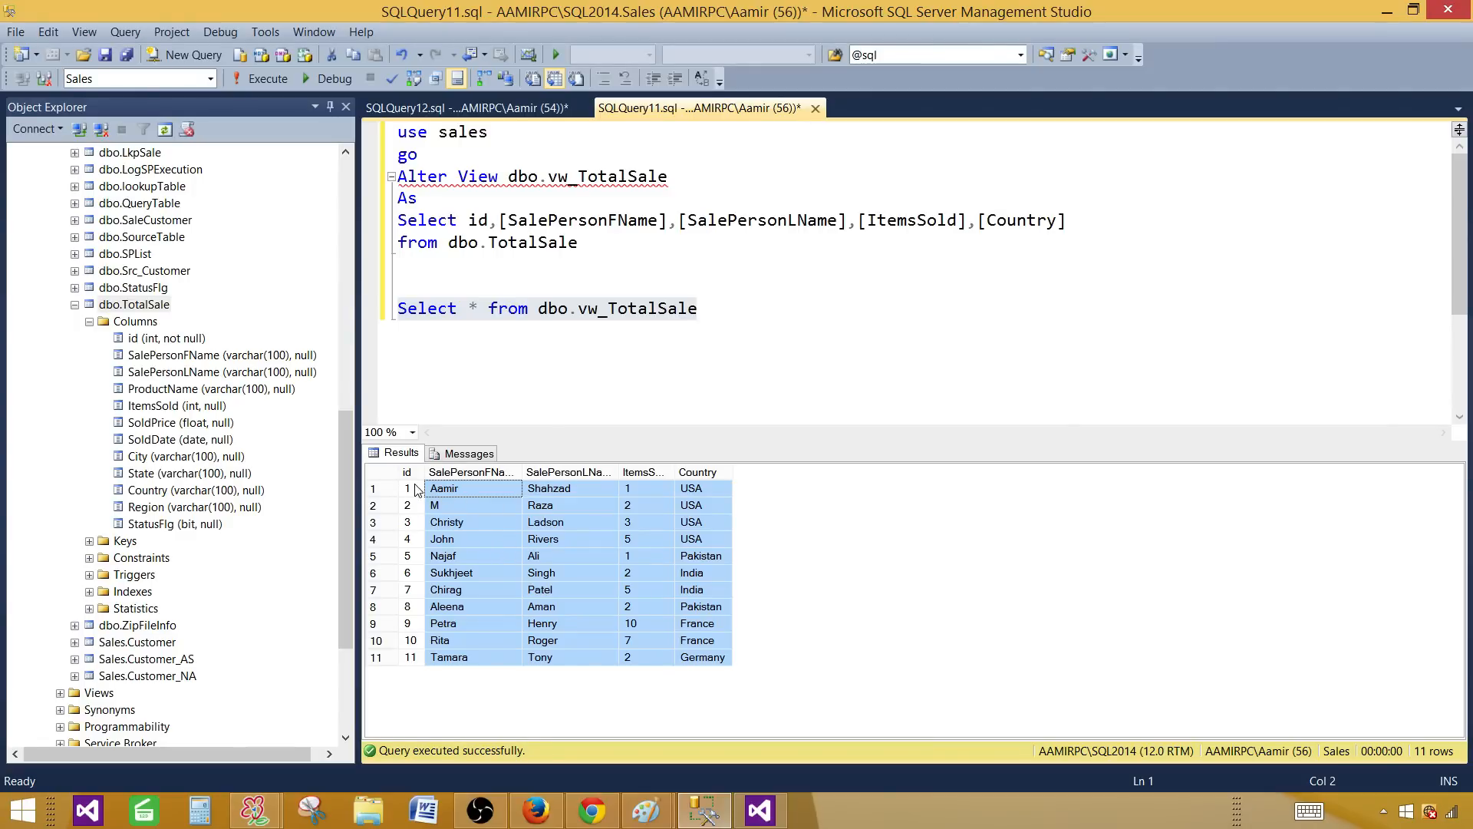
left_click_drag(411, 488, 703, 665)
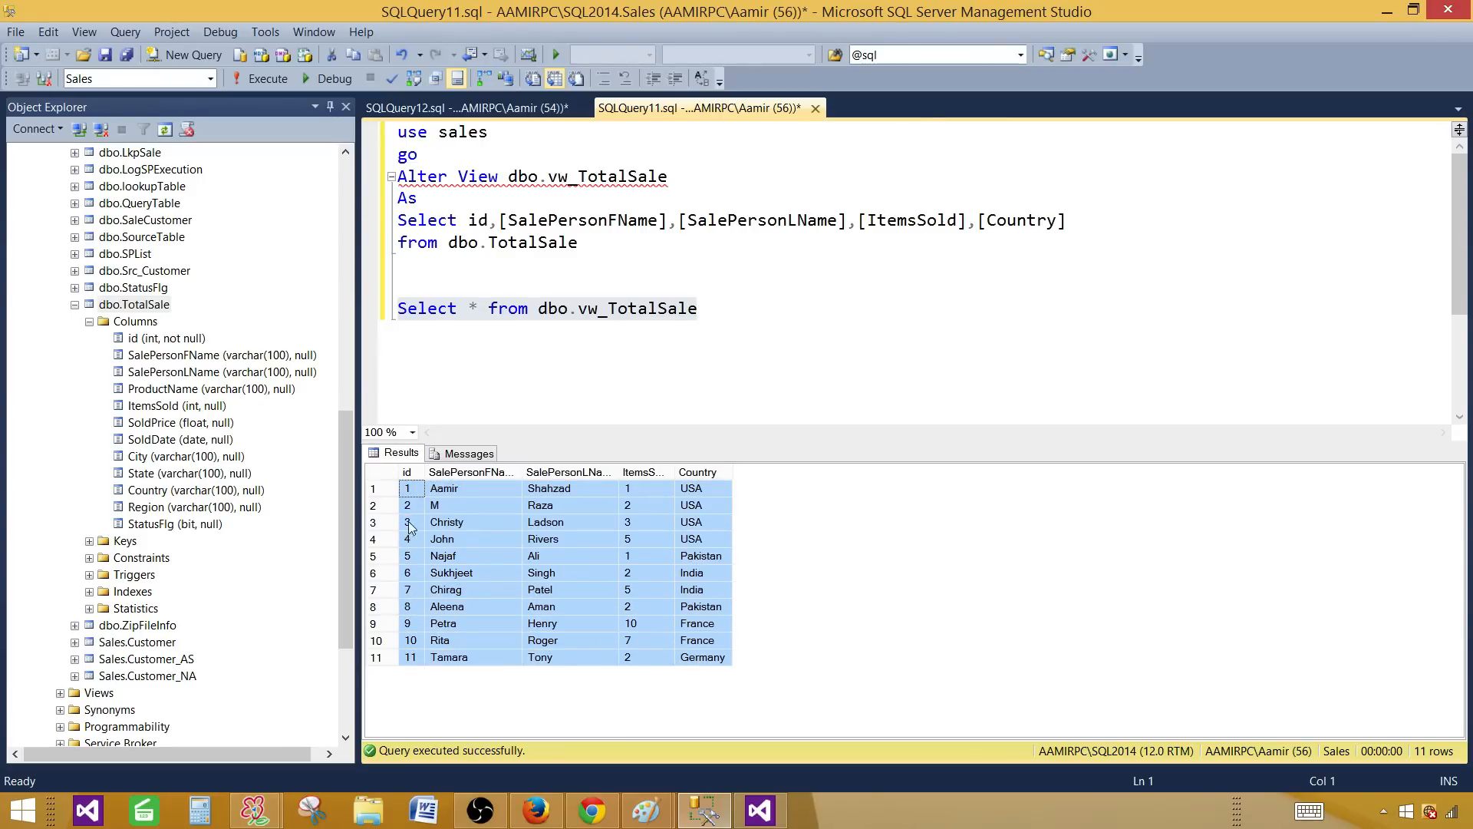
left_click_drag(522, 473, 572, 472)
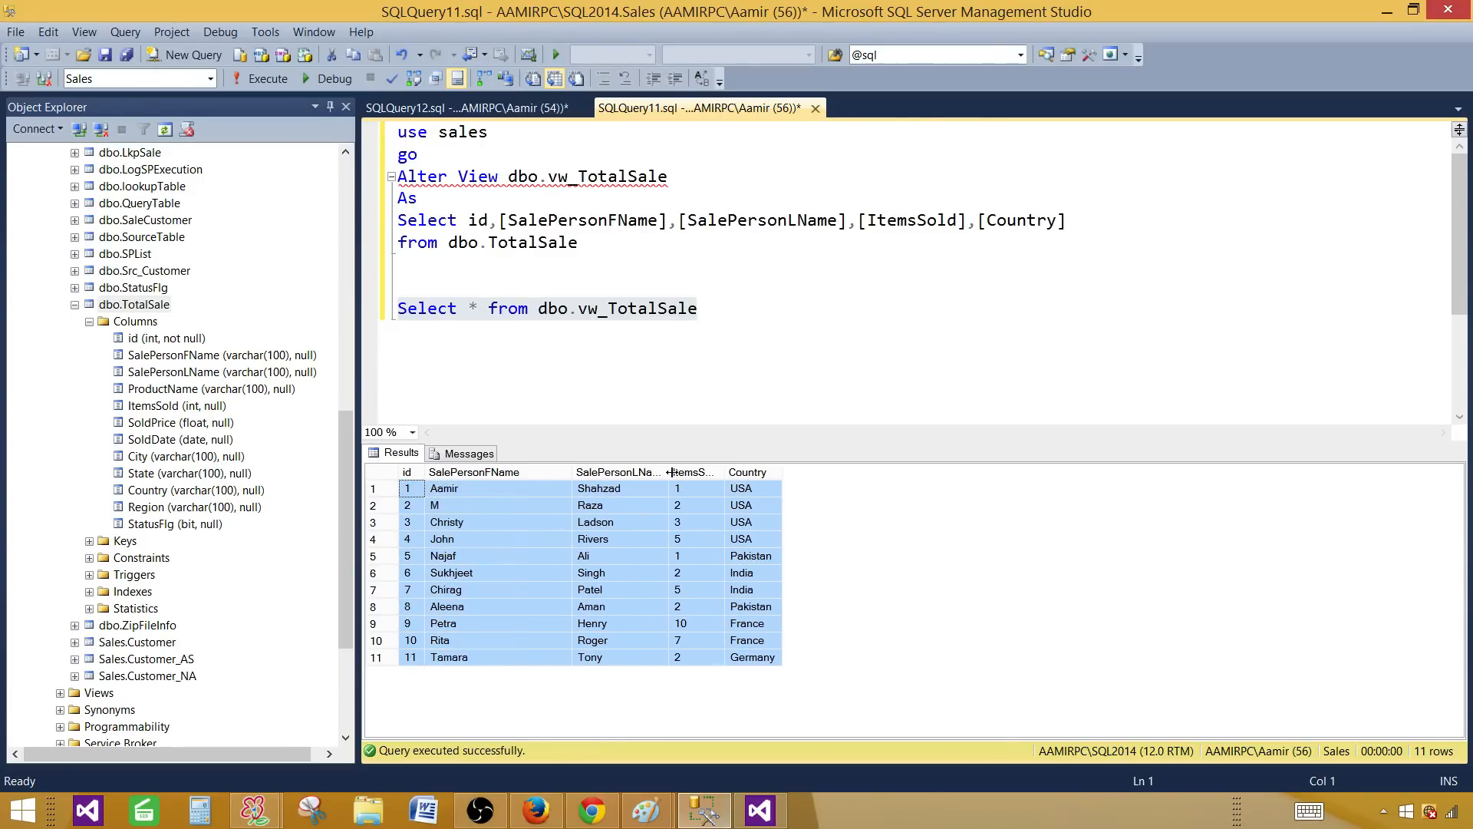
left_click_drag(668, 473, 849, 473)
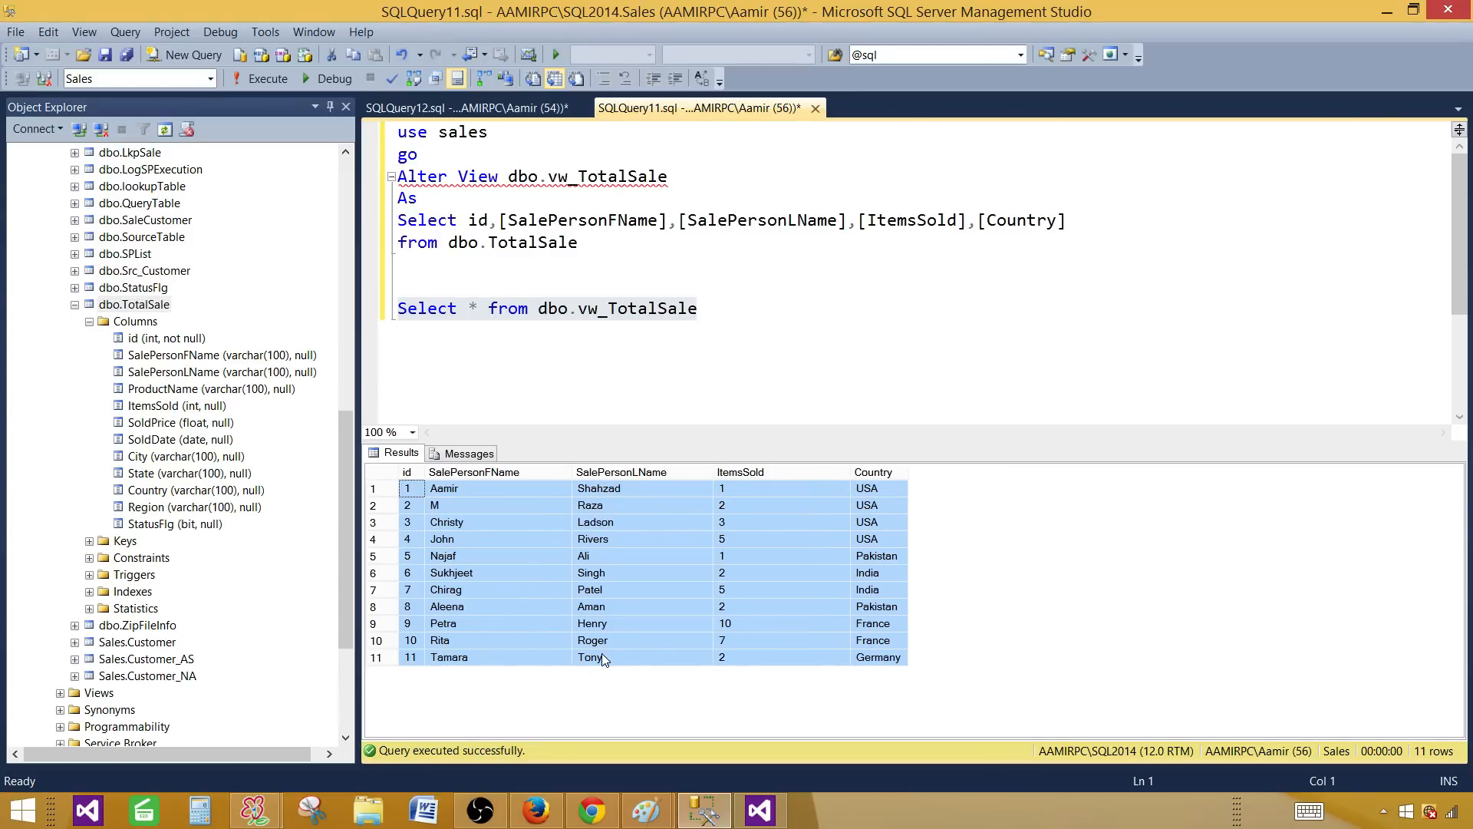
left_click(467, 492)
left_click_drag(407, 489, 876, 508)
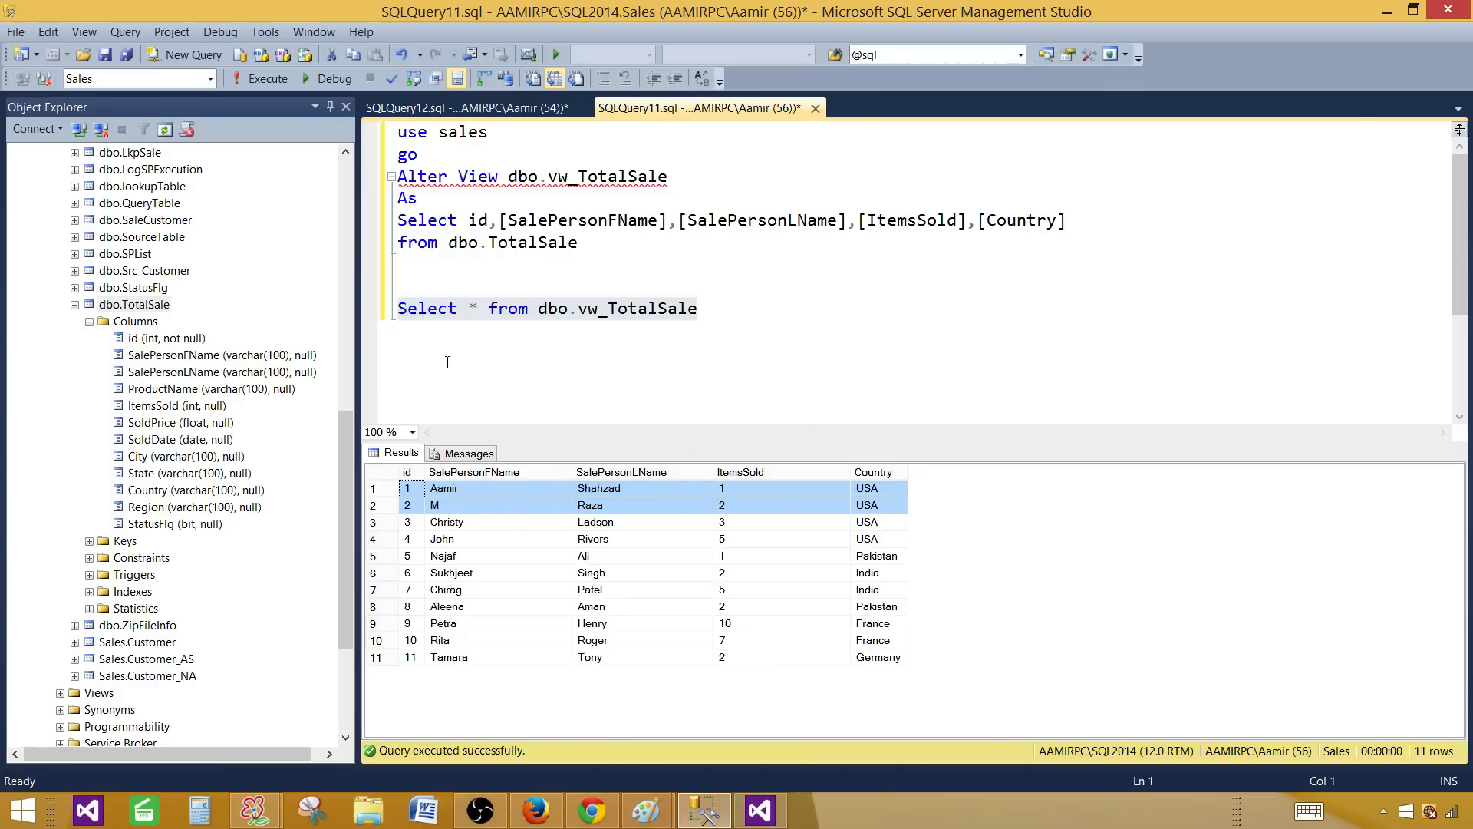
left_click(467, 110)
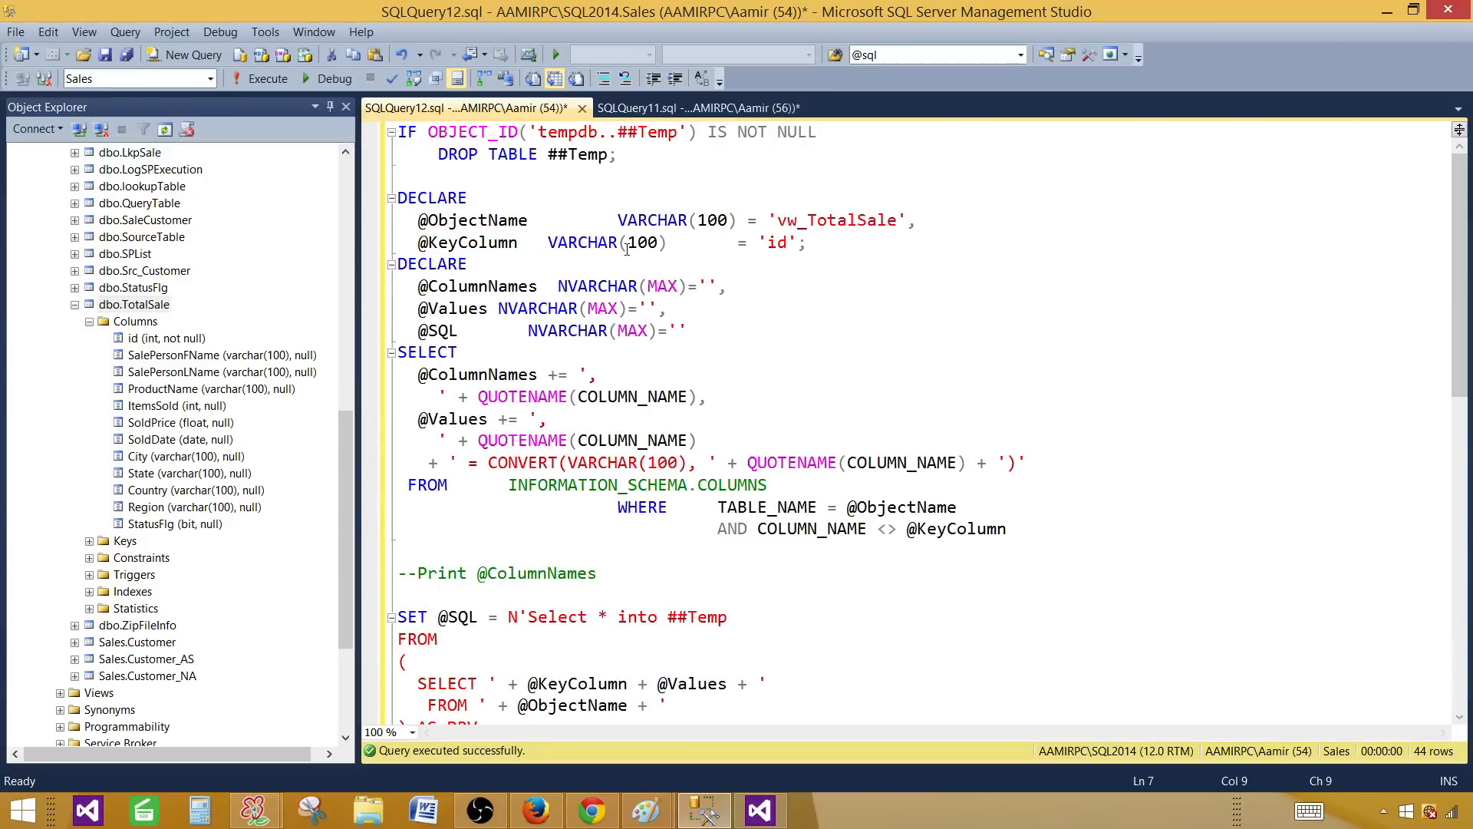
double_click(474, 222)
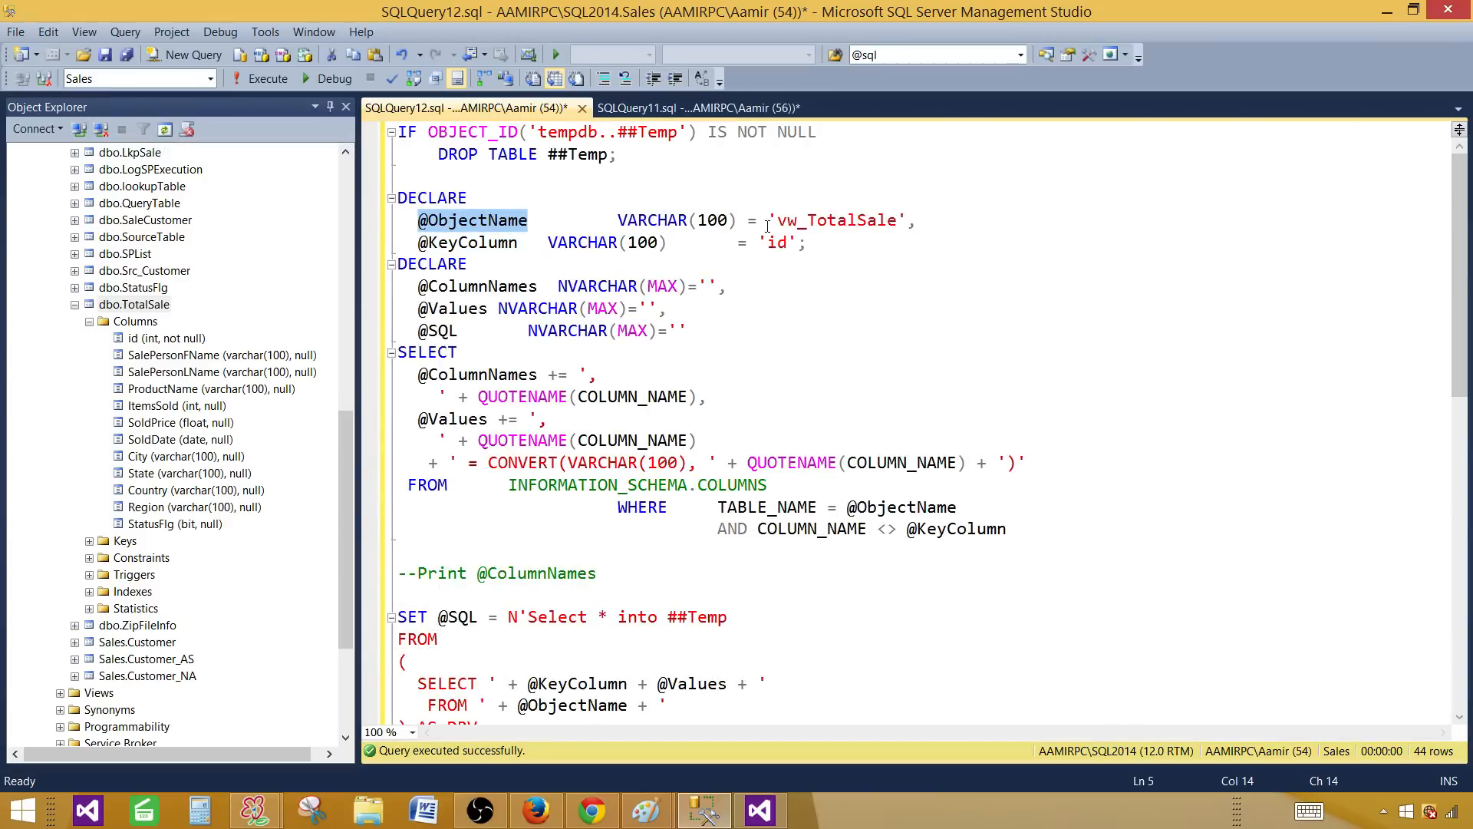
left_click_drag(898, 220, 779, 219)
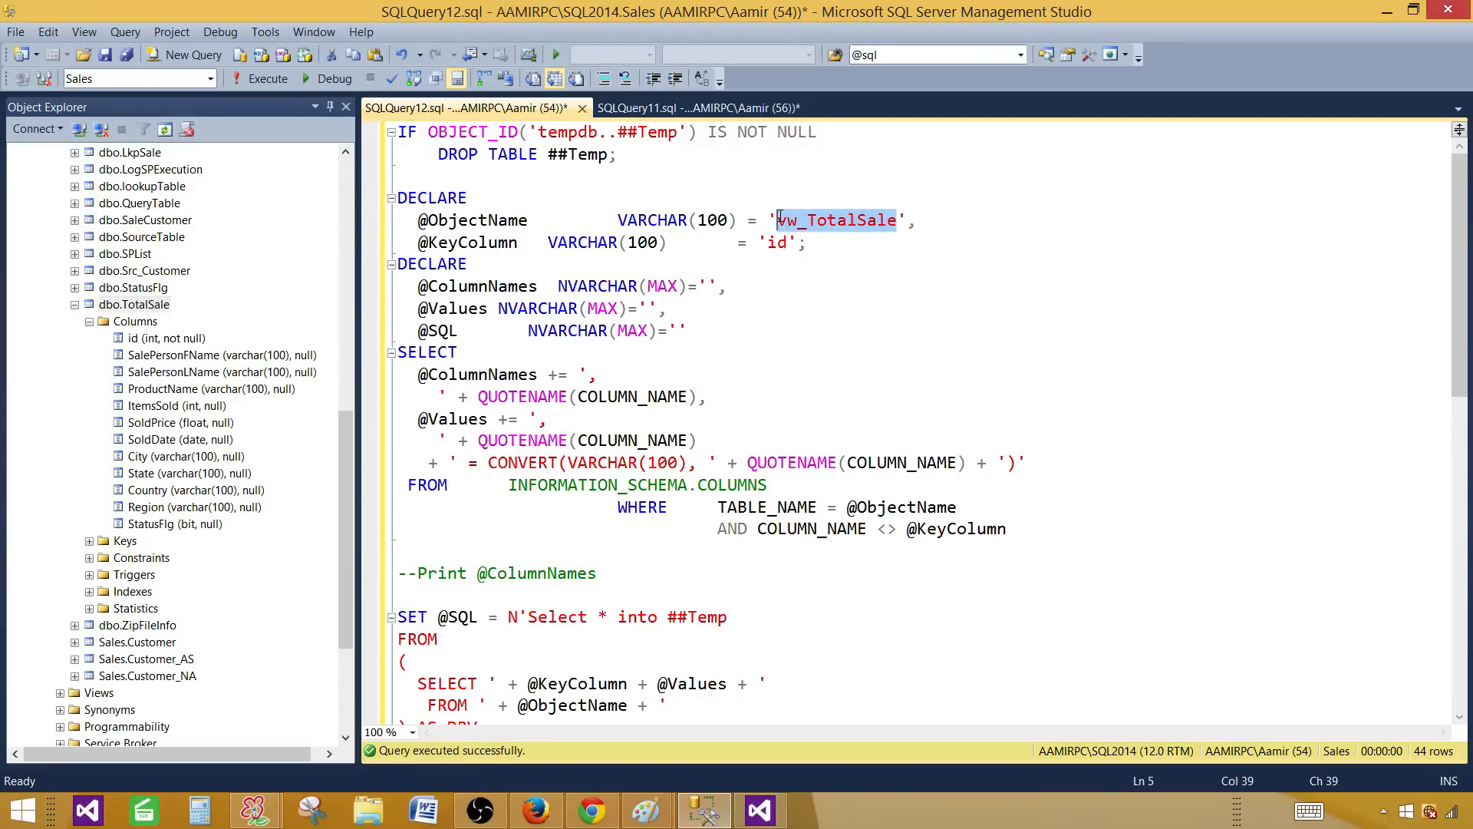
left_click_drag(419, 242, 515, 243)
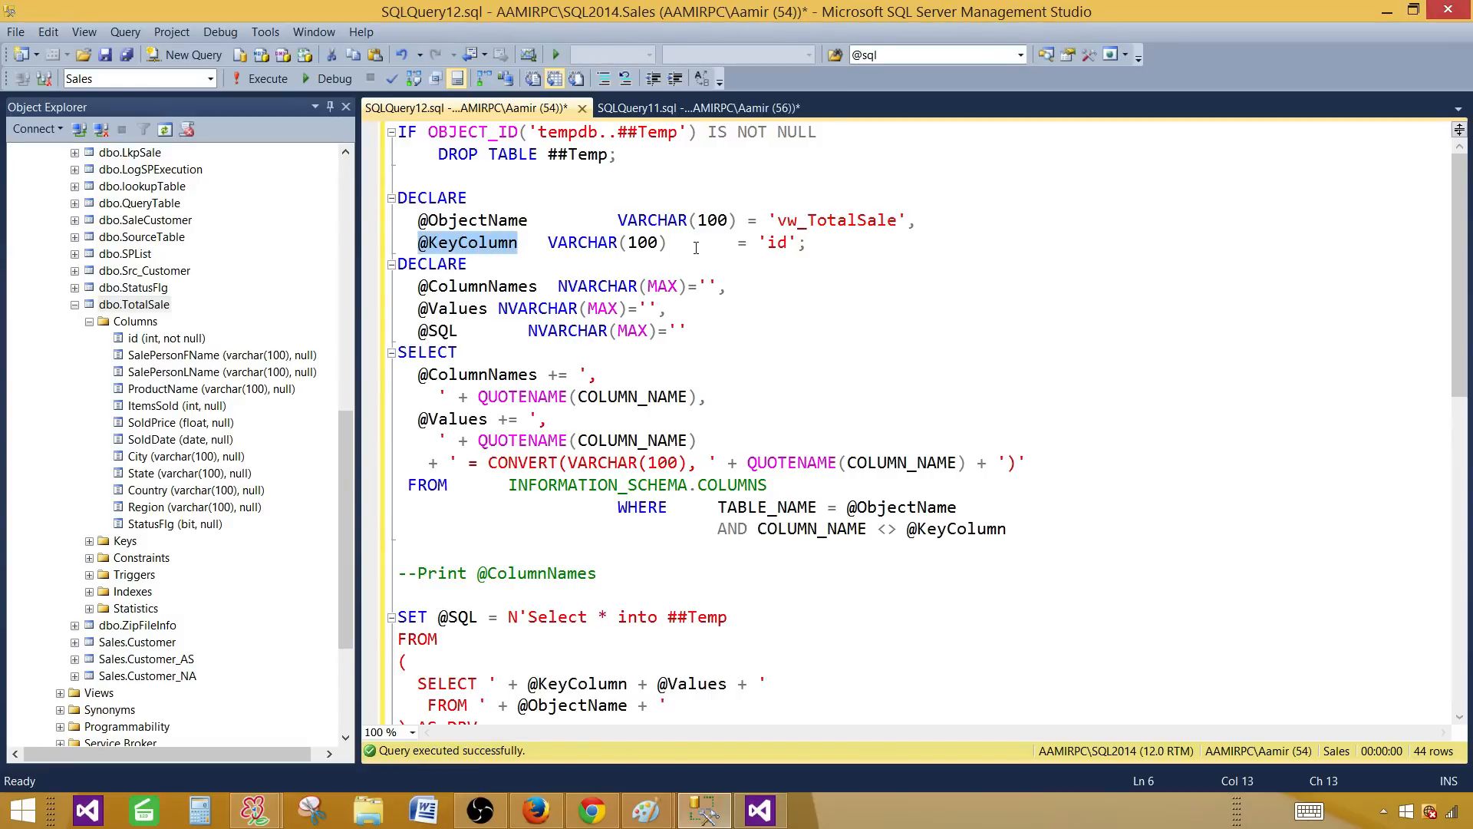
left_click(140, 338)
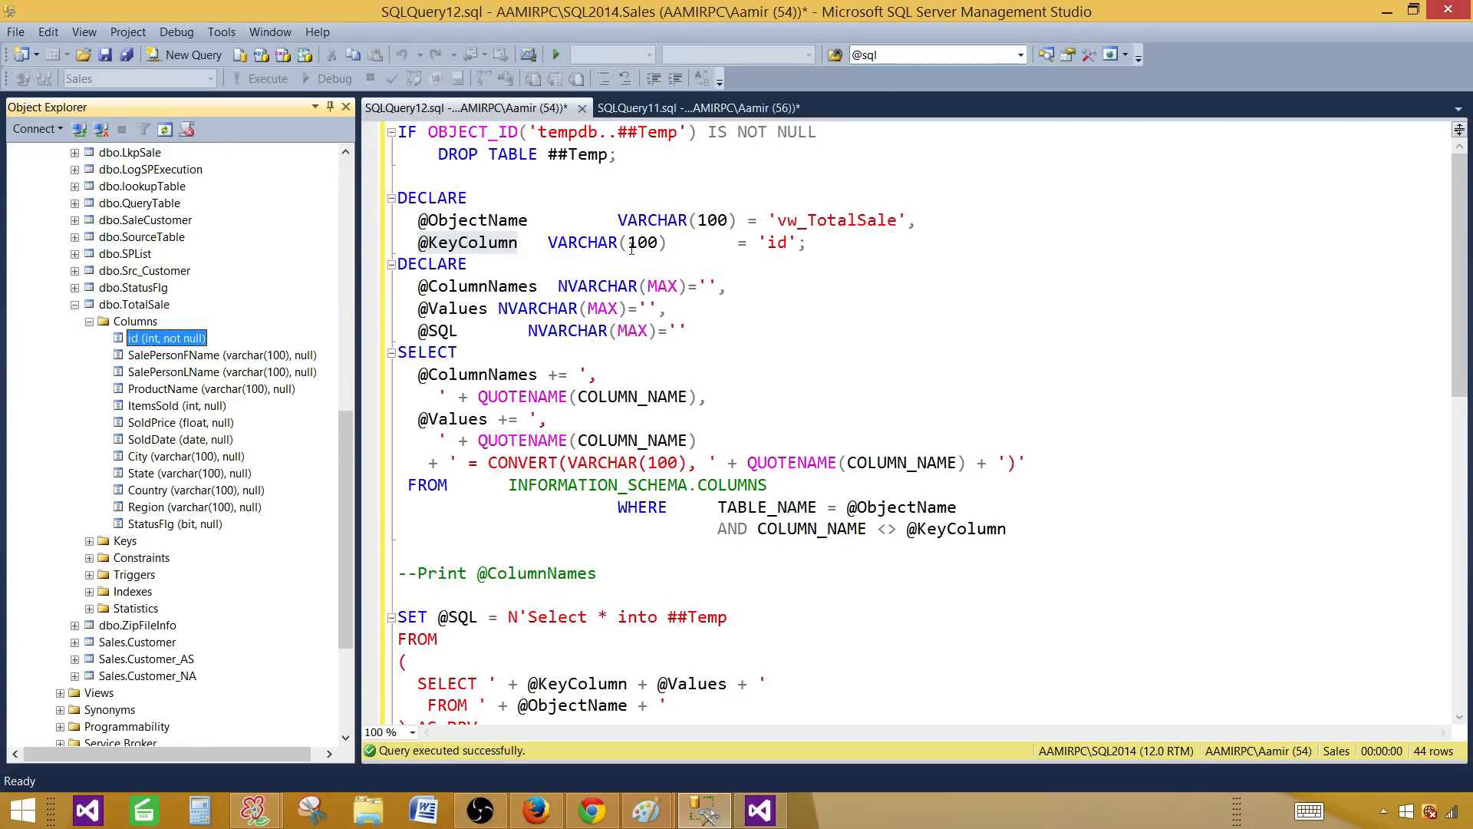
left_click(777, 243)
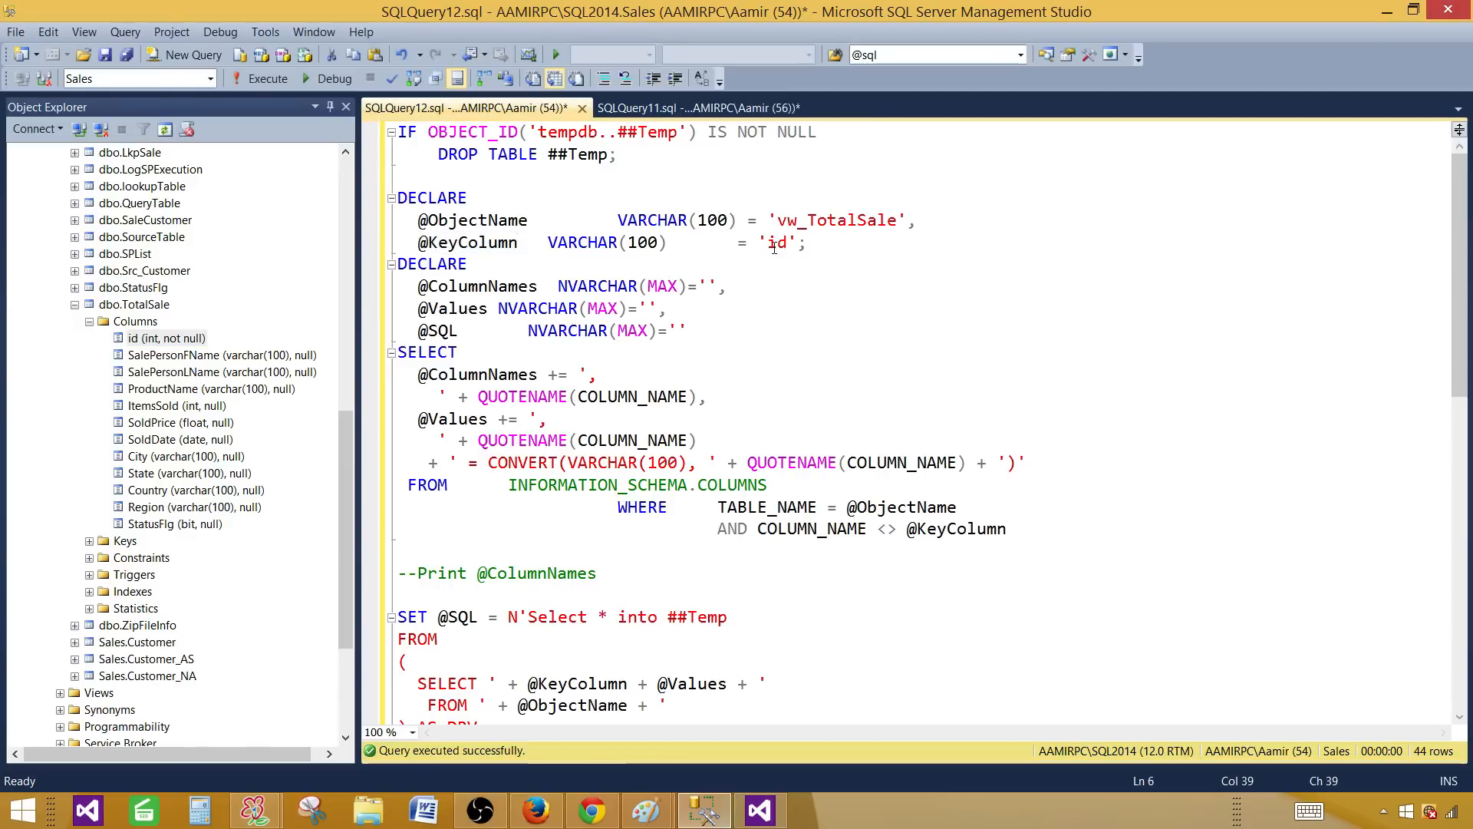
- Return to the SQLQuery11.sql results and examine the id values that serve as the view's key column
left_click(666, 109)
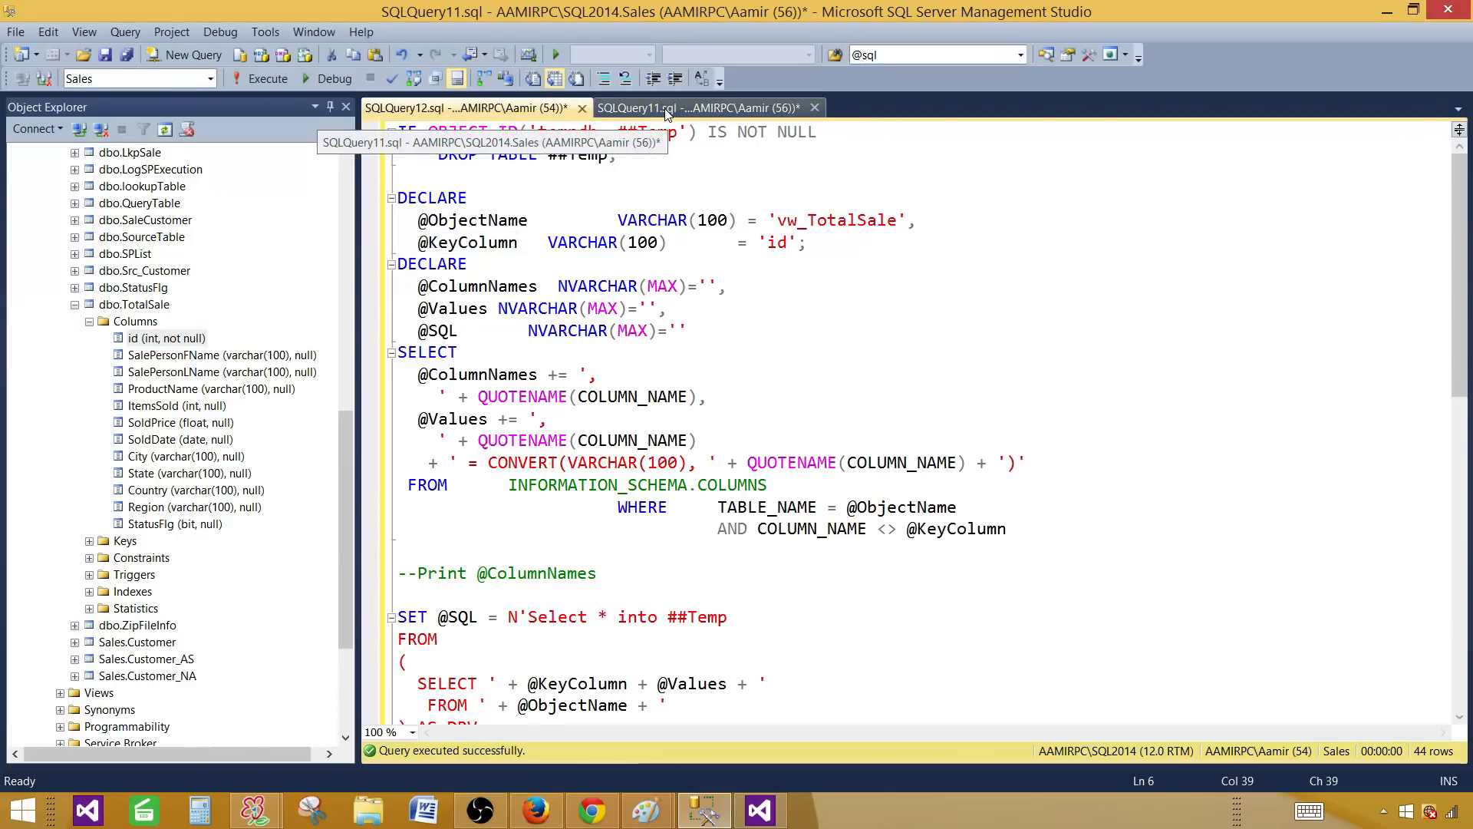
left_click(416, 501)
left_click(416, 472)
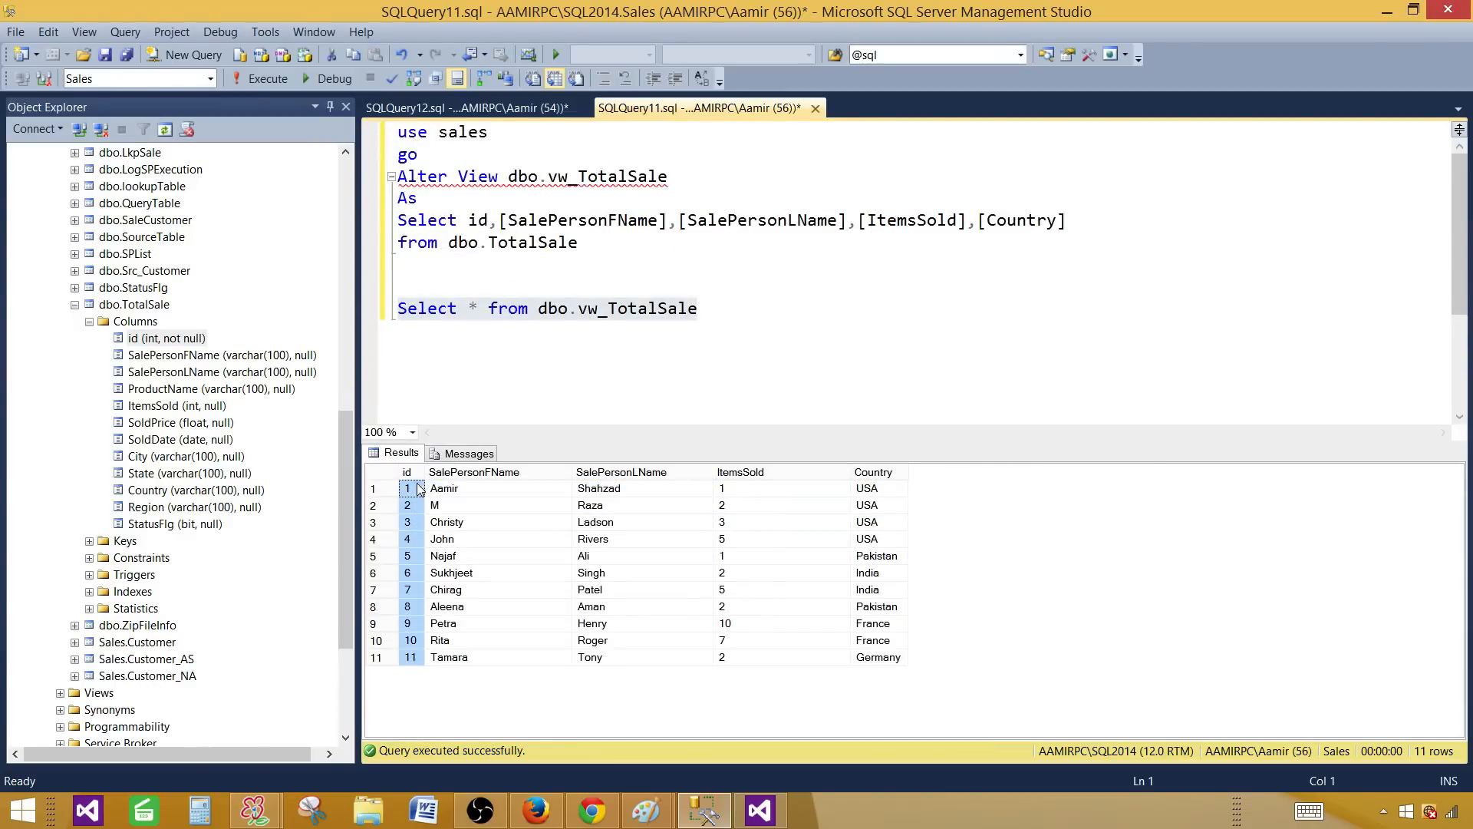
left_click(438, 491)
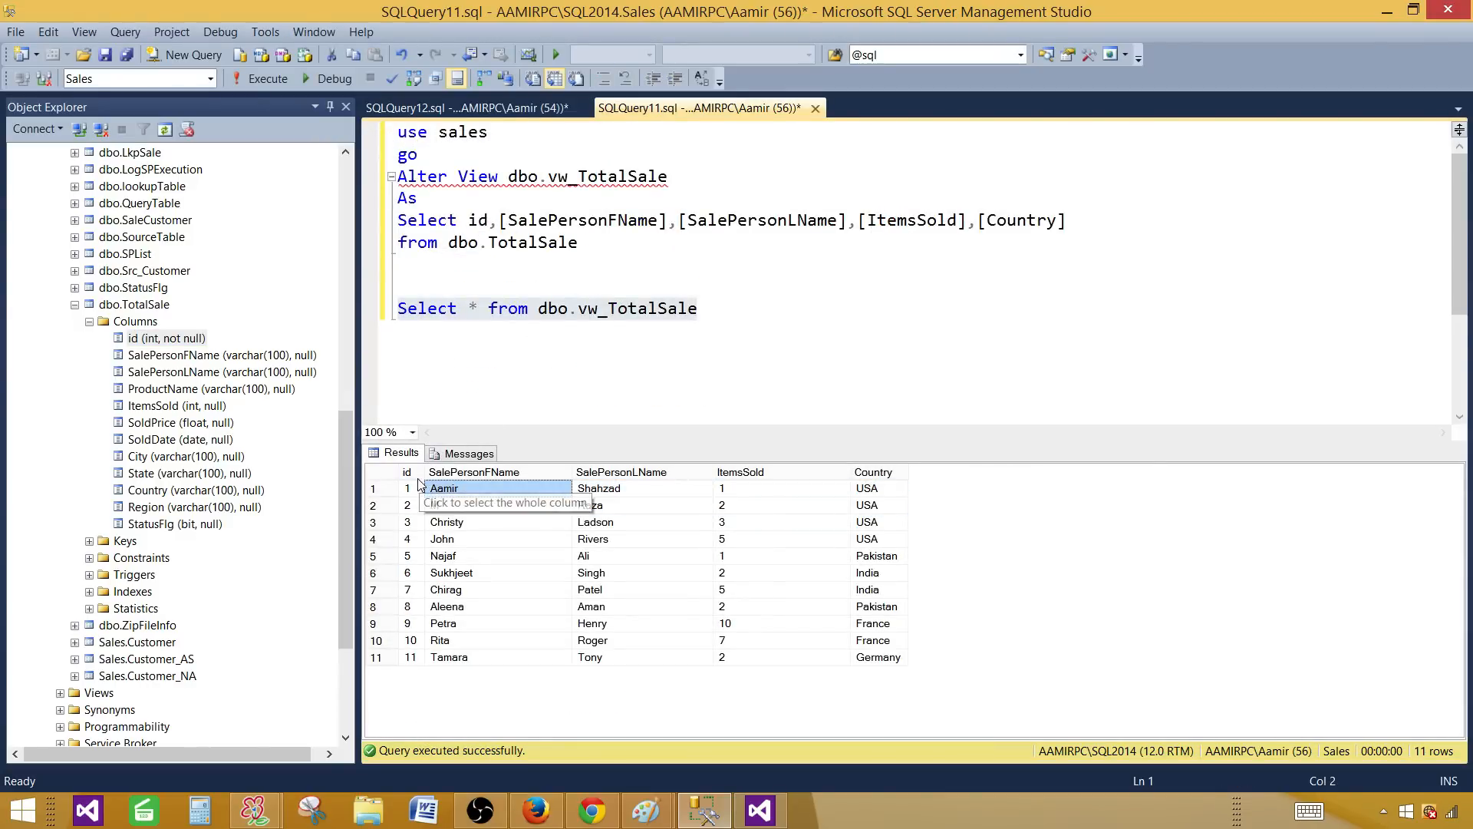
left_click_drag(412, 489, 414, 641)
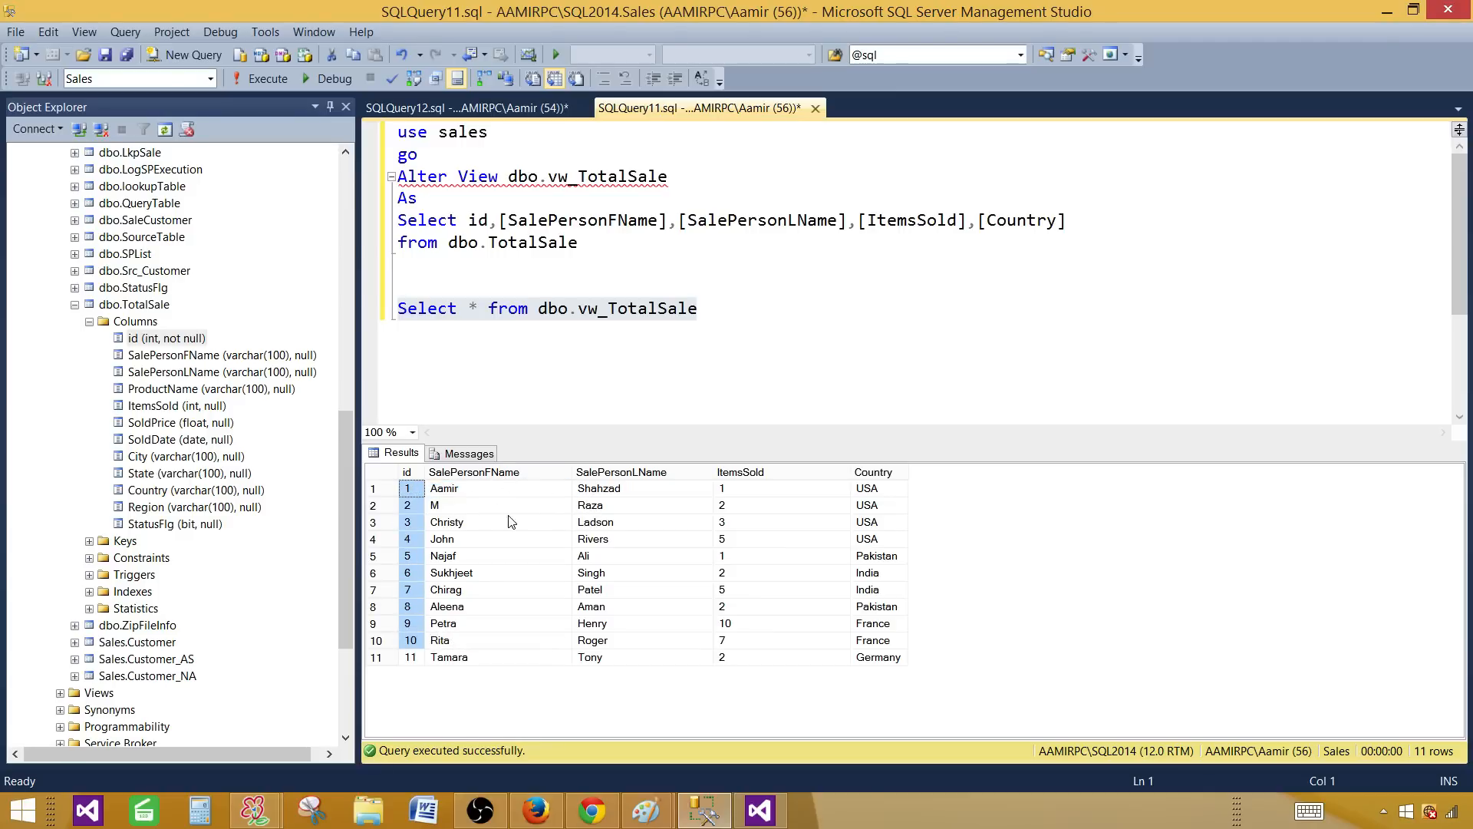
left_click(408, 657)
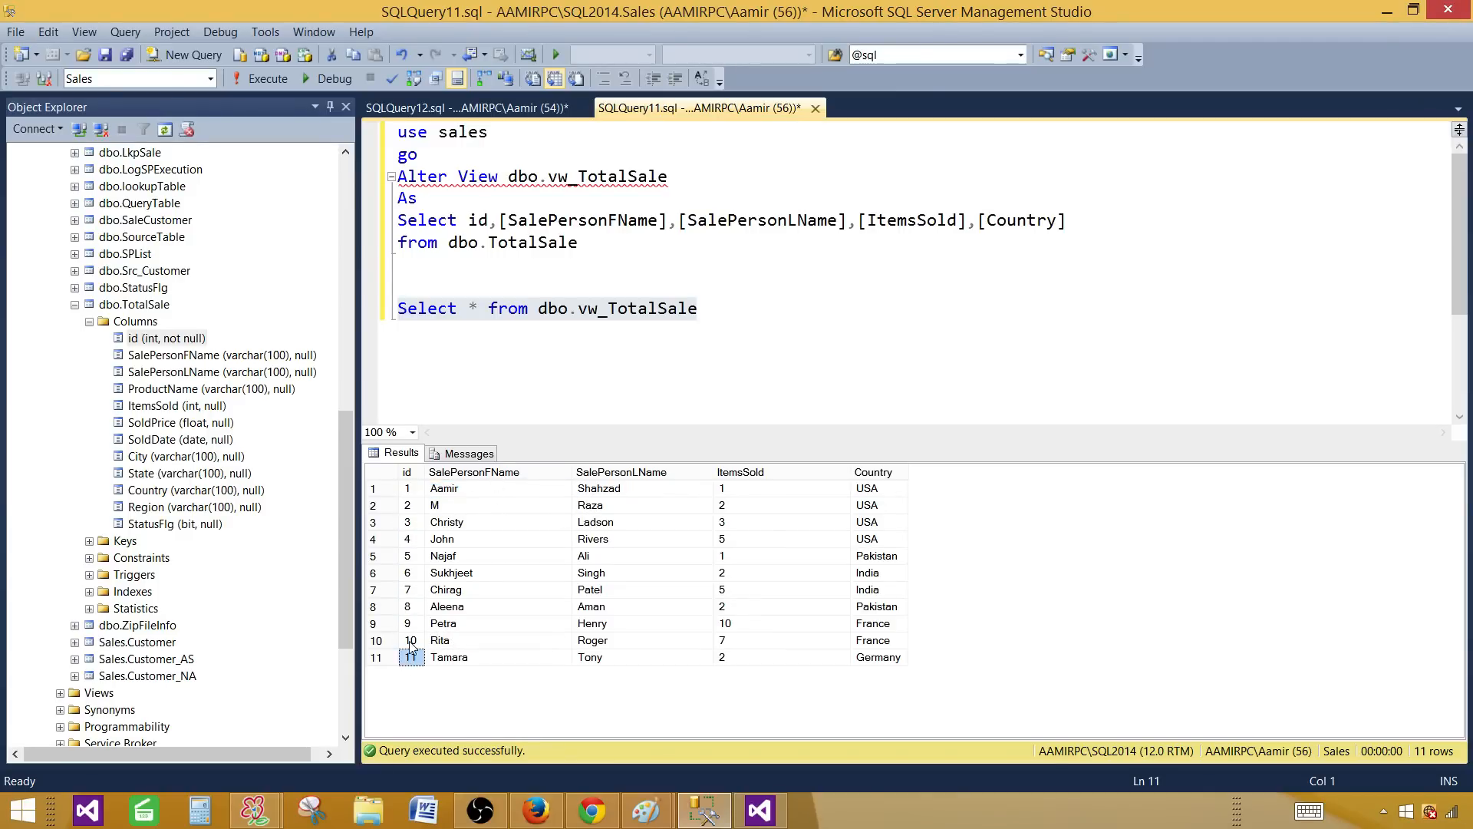
left_click_drag(412, 497, 414, 659)
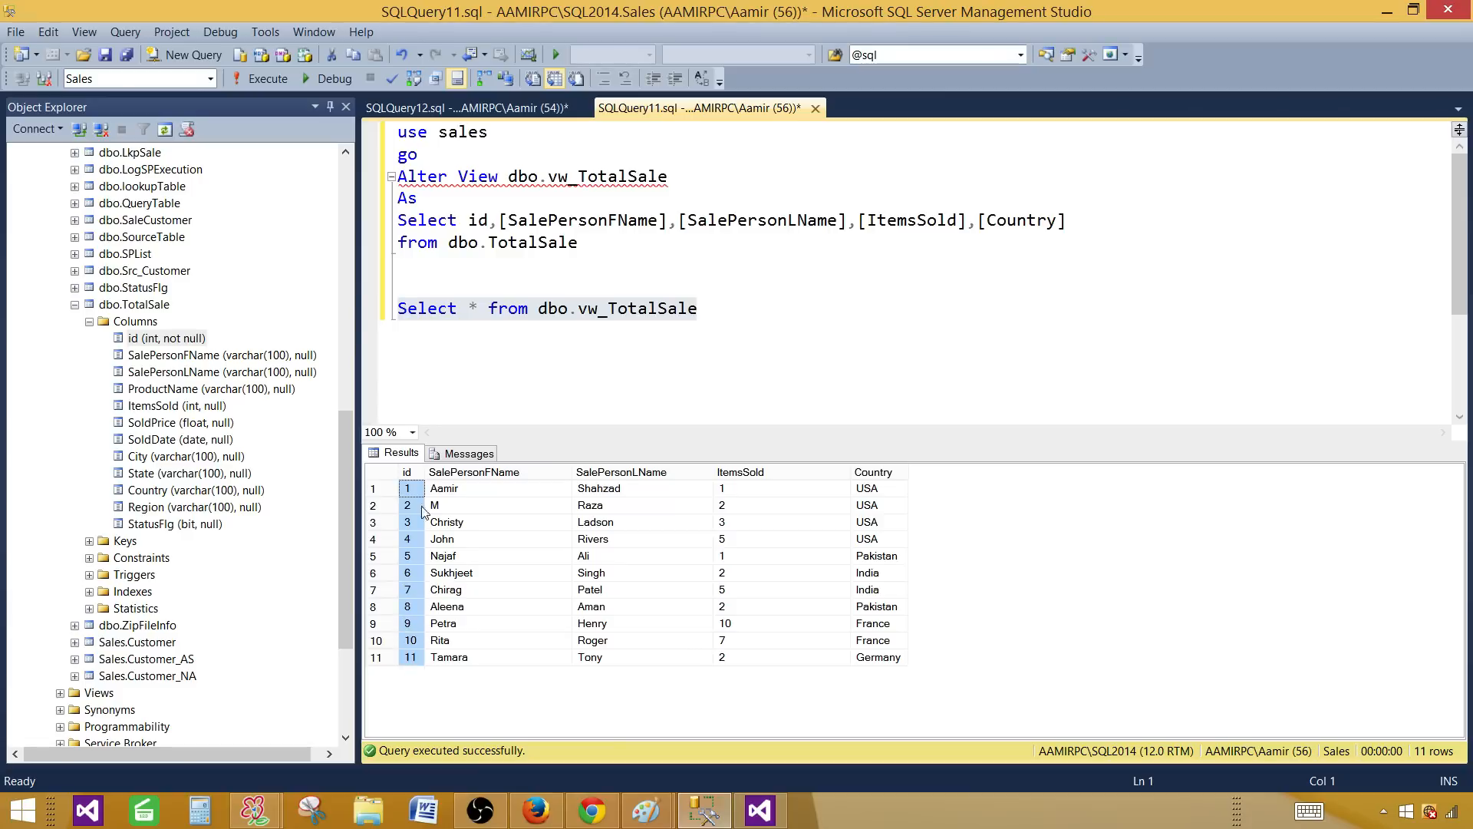
left_click(467, 108)
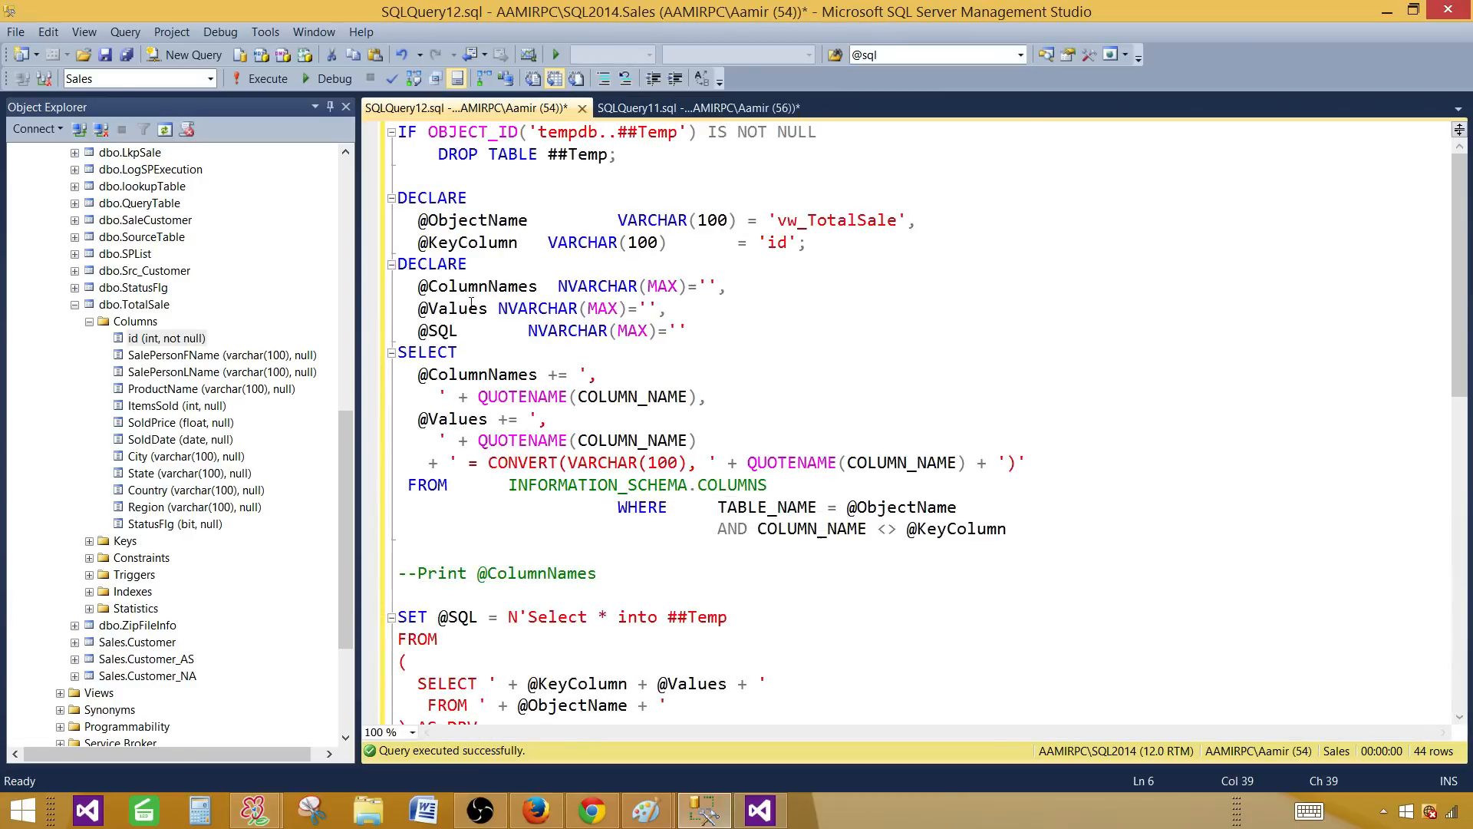
left_click(453, 287)
double_click(453, 287)
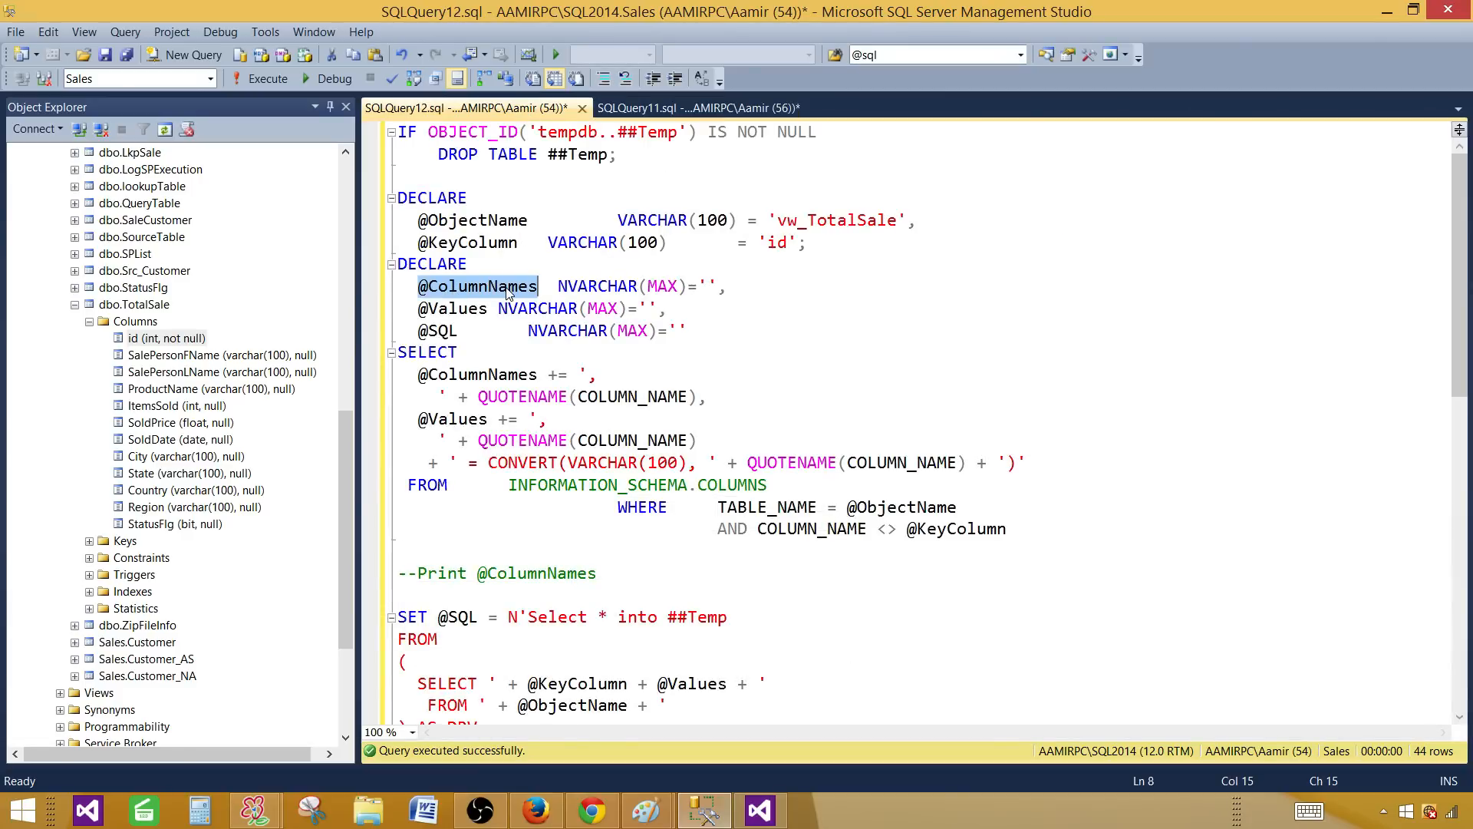
left_click_drag(717, 286, 697, 286)
double_click(465, 310)
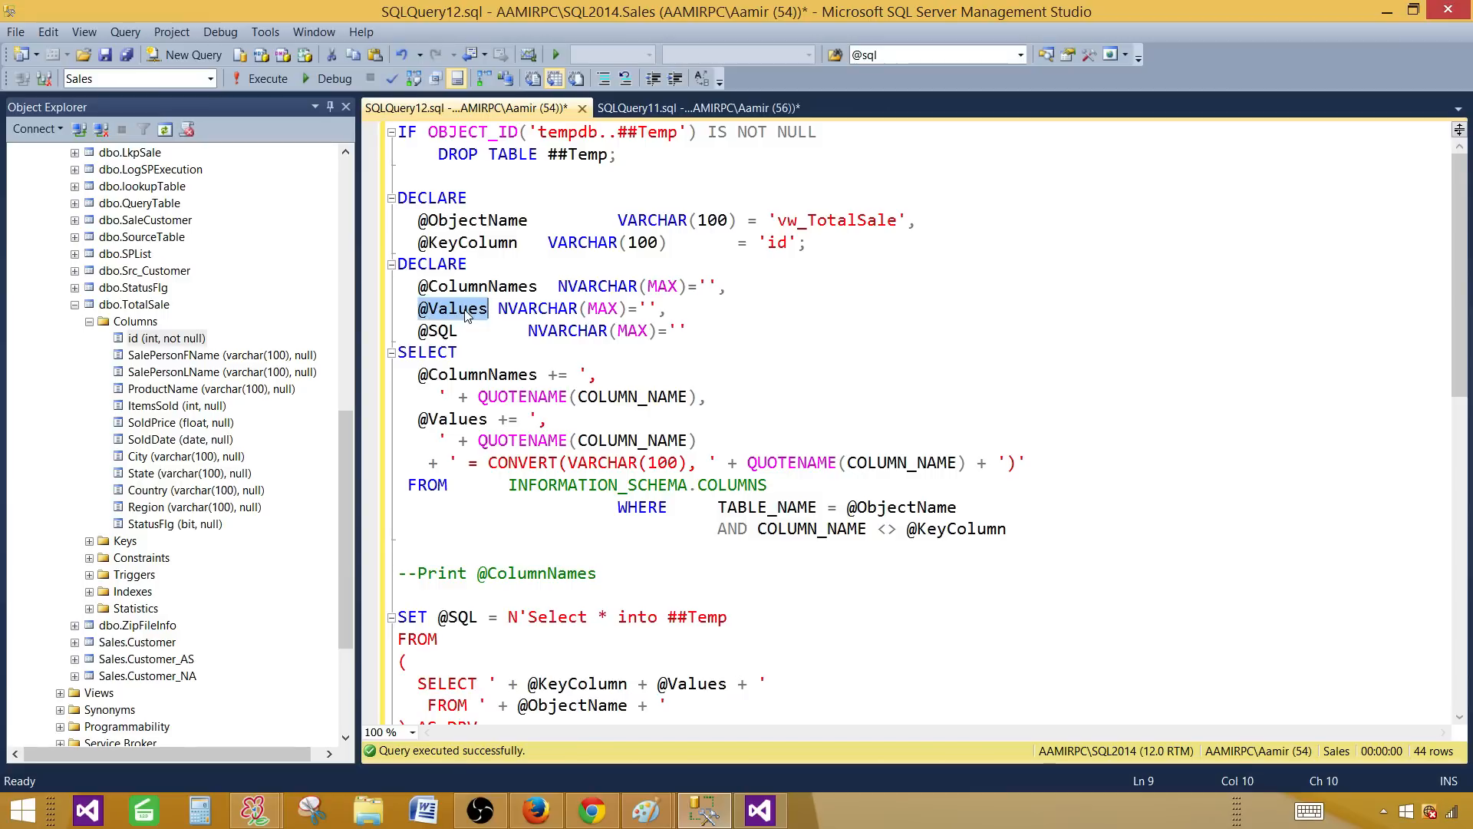
double_click(449, 331)
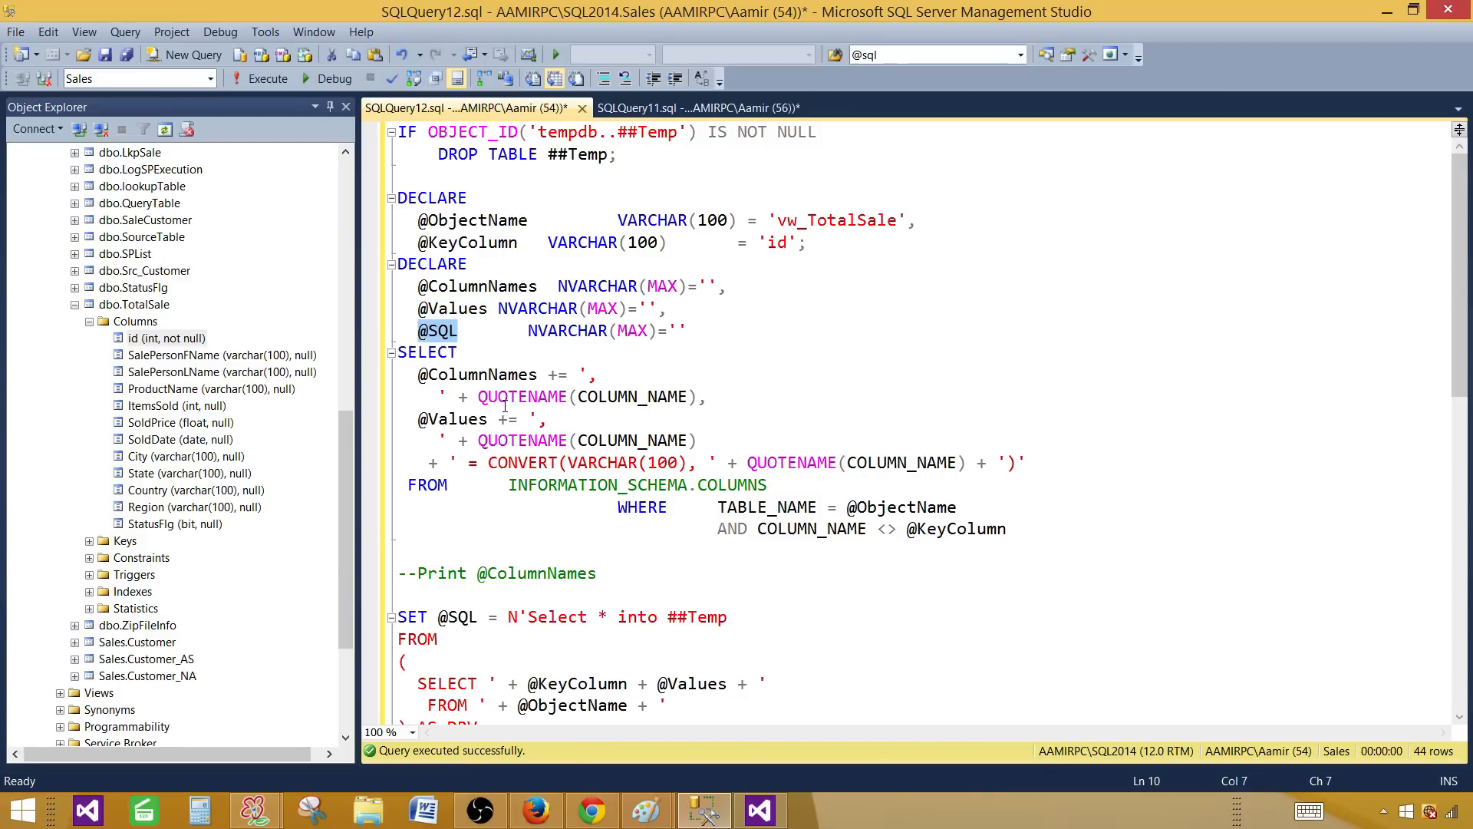
left_click(422, 358)
scroll(431, 287, "down", 1)
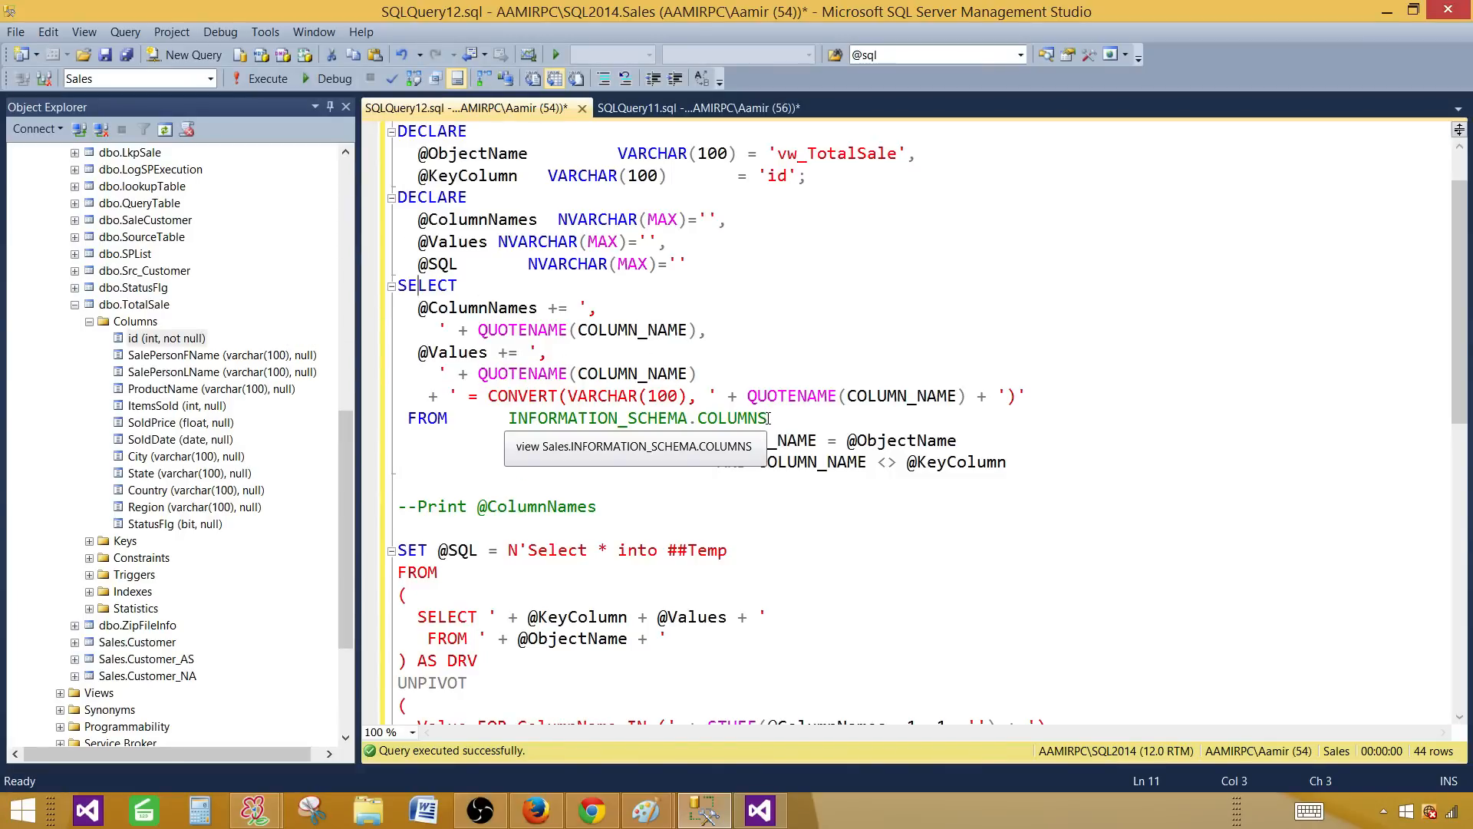
left_click_drag(768, 418, 517, 417)
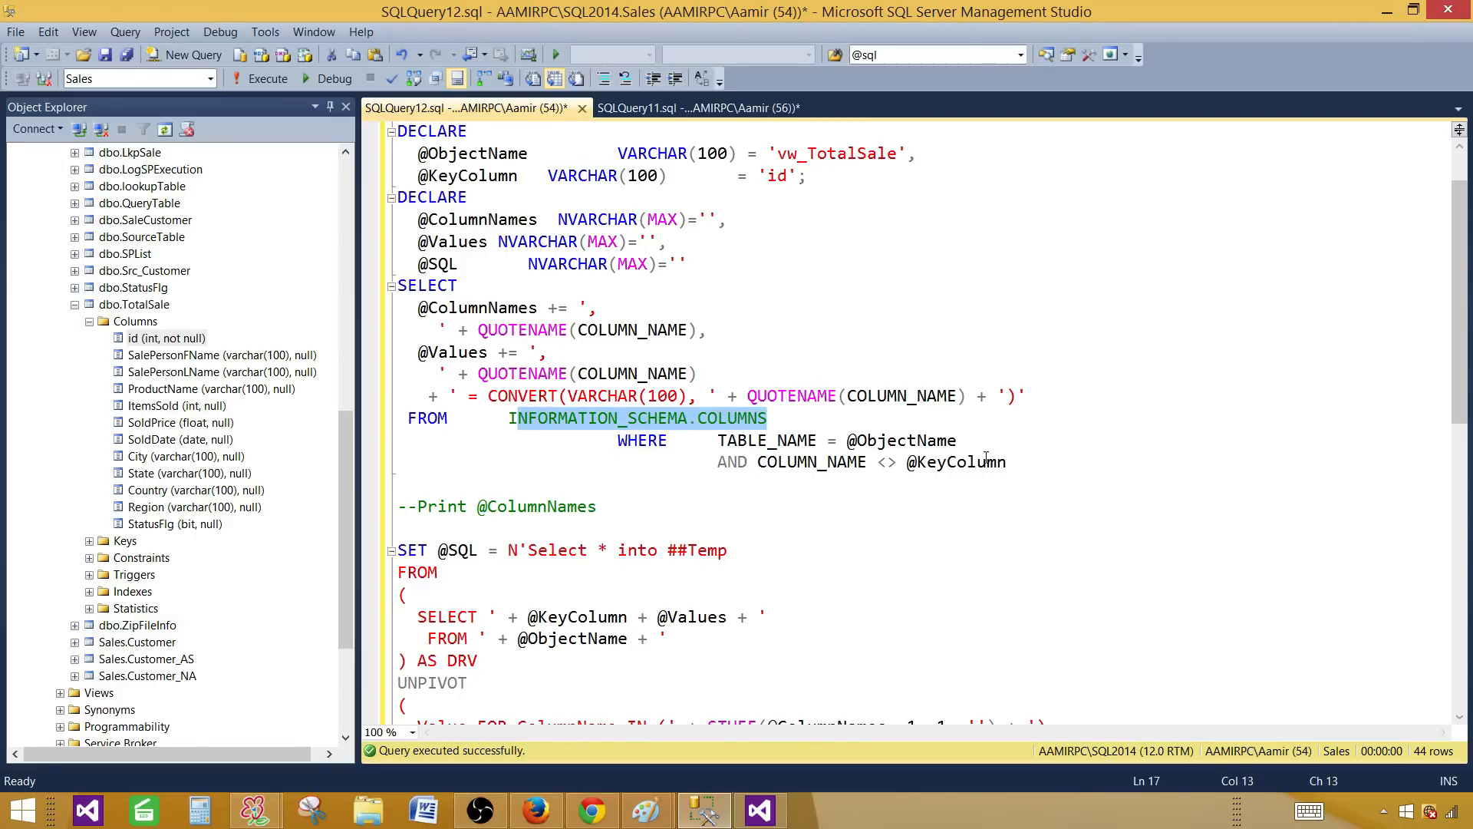
double_click(923, 441)
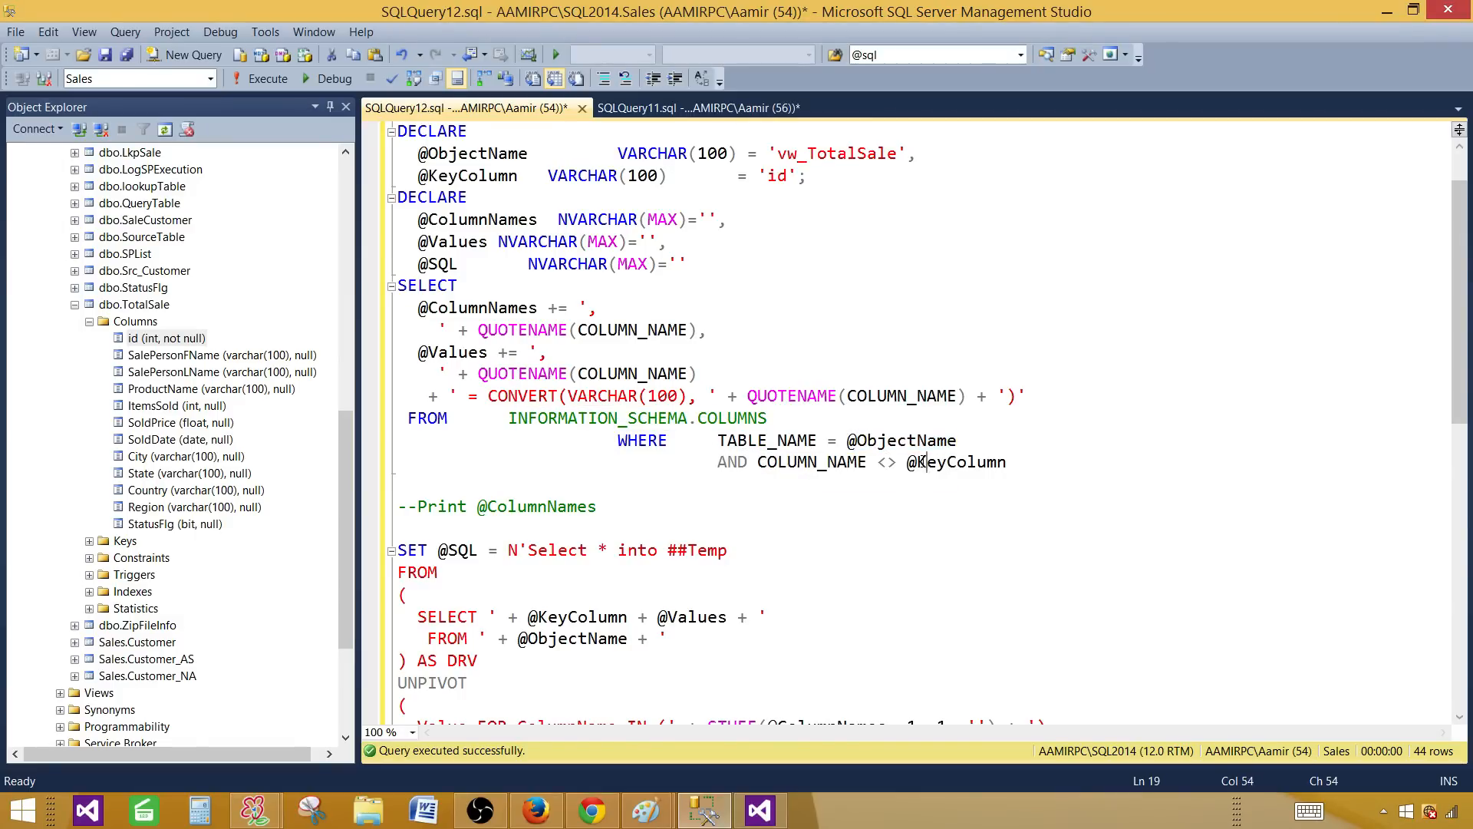
double_click(920, 463)
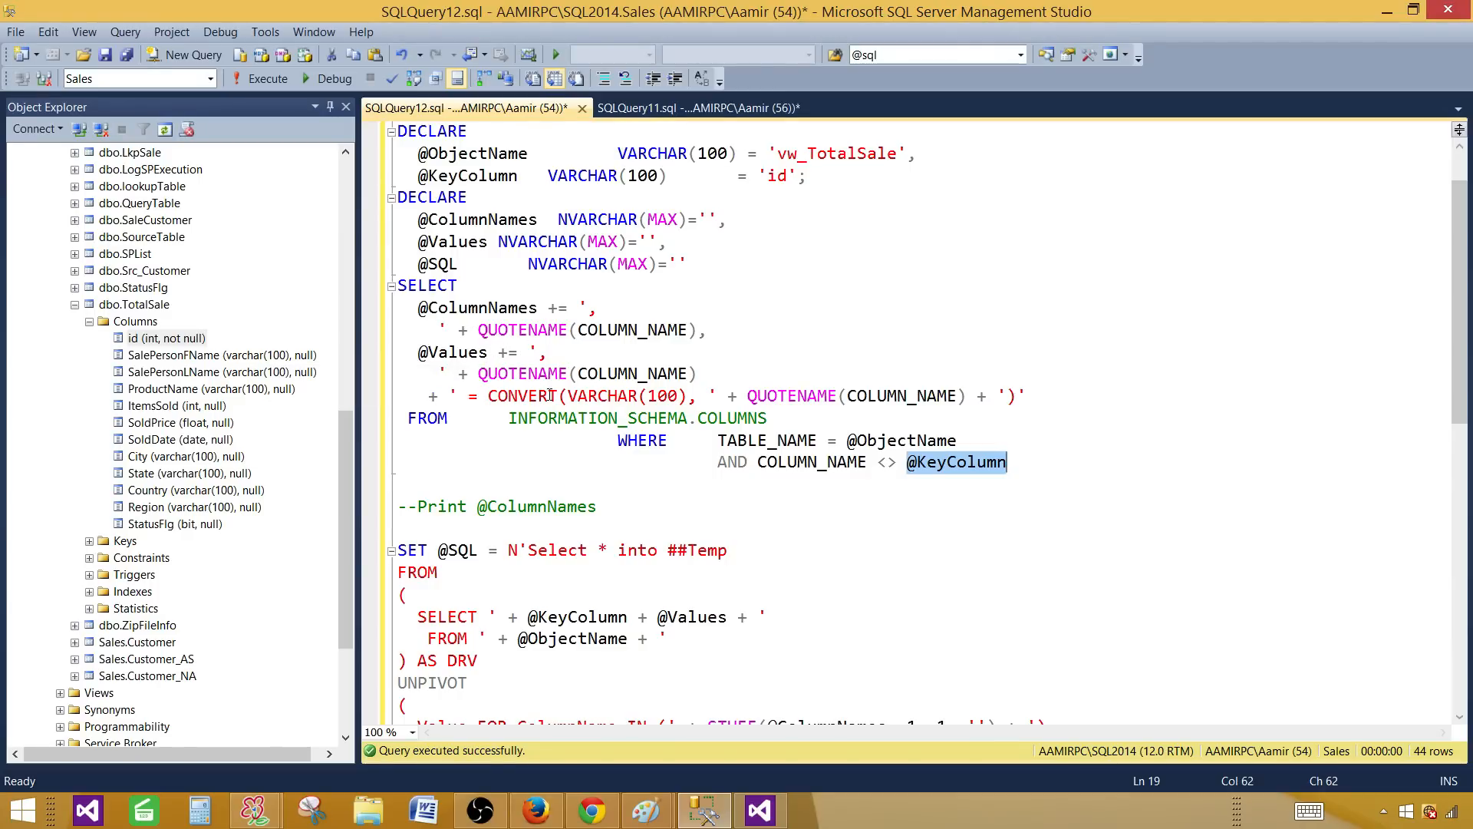
- Compare the CONVERT(VARCHAR(100)) expression with the data types of the ItemsSold and SalePersonFName columns of dbo.TotalSale
left_click_drag(488, 397, 685, 399)
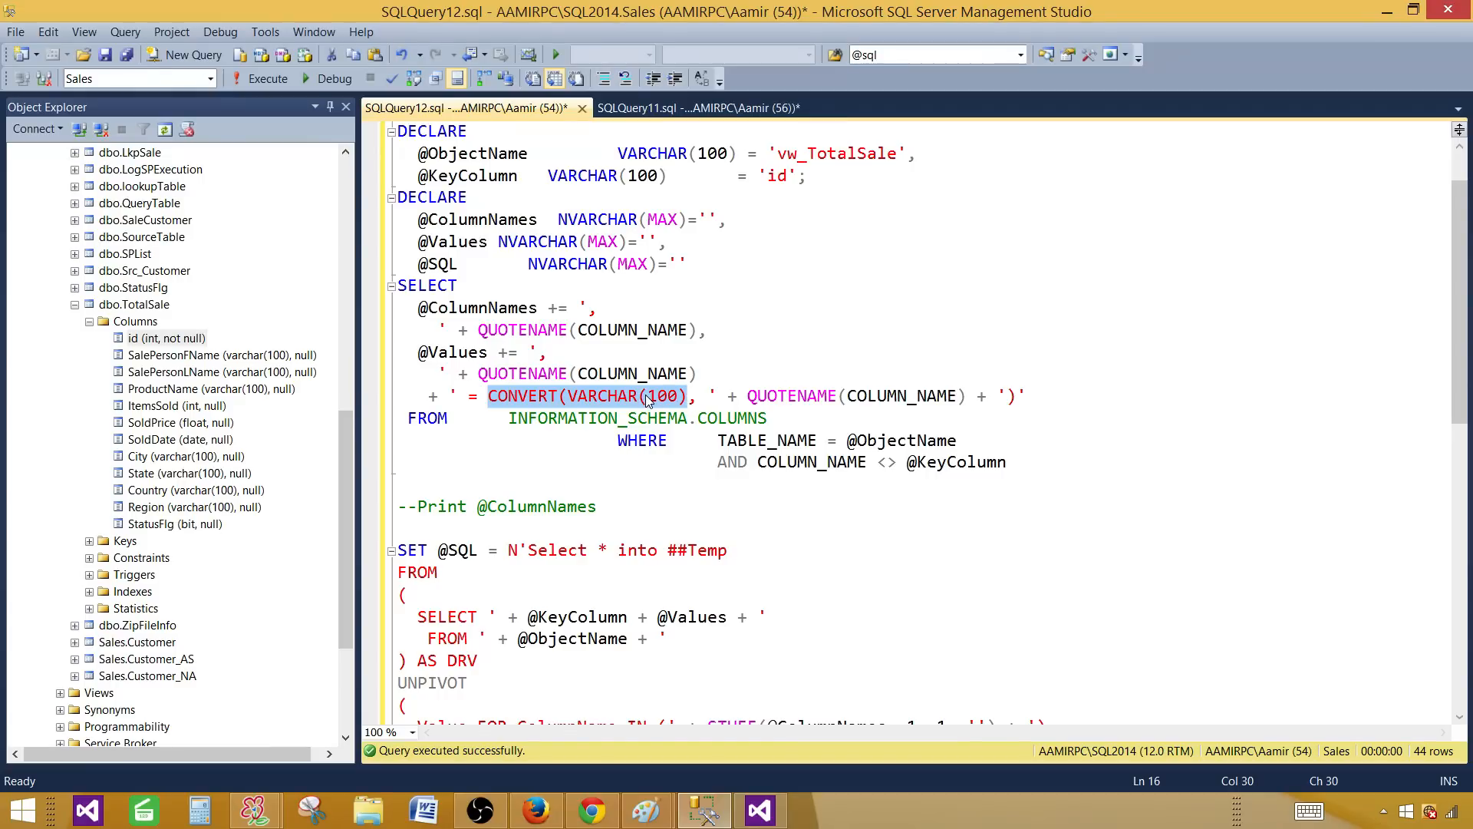
left_click(181, 407)
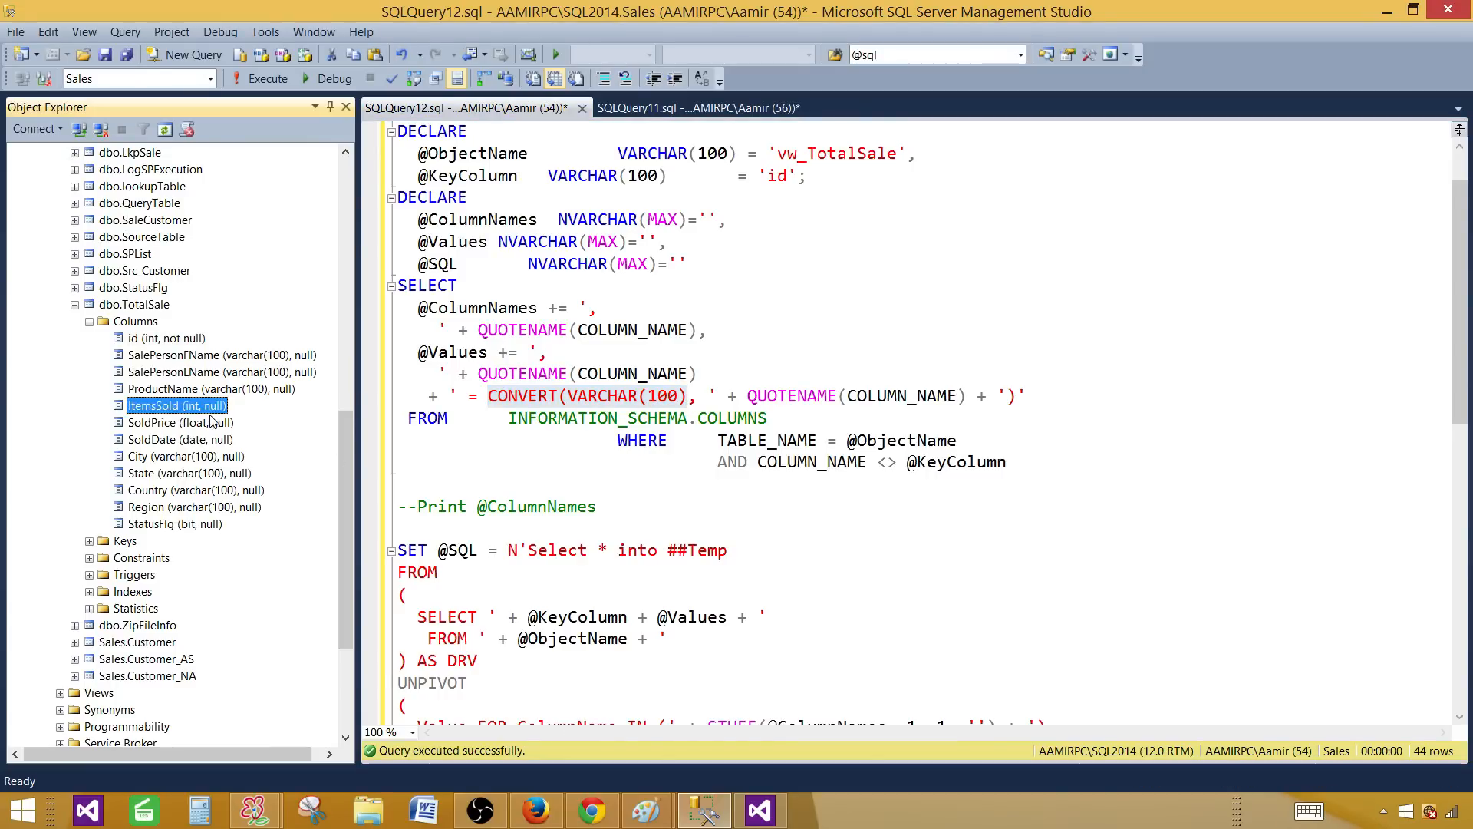
left_click(172, 356)
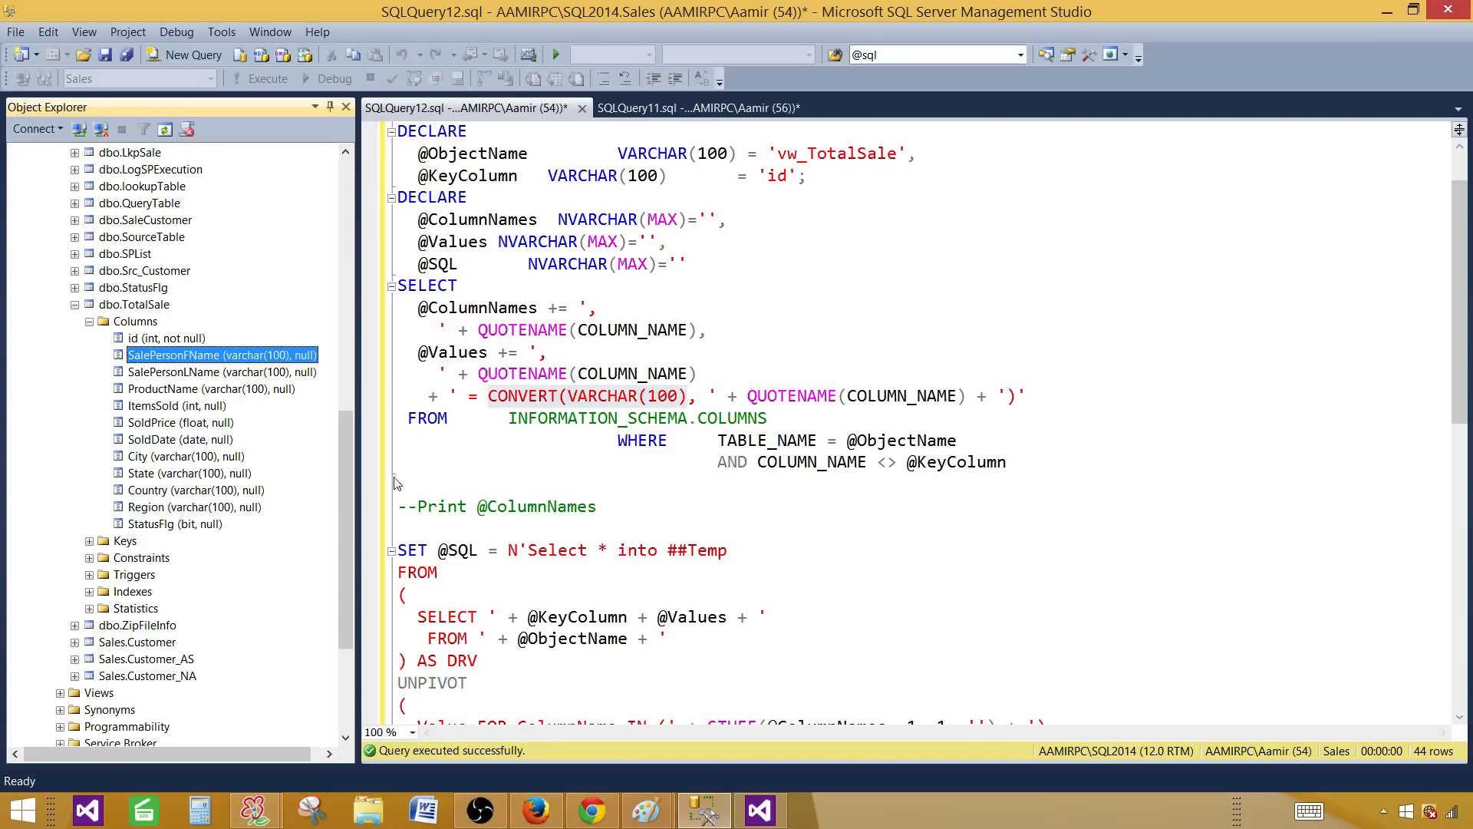
left_click(485, 491)
scroll(481, 603, "down", 2)
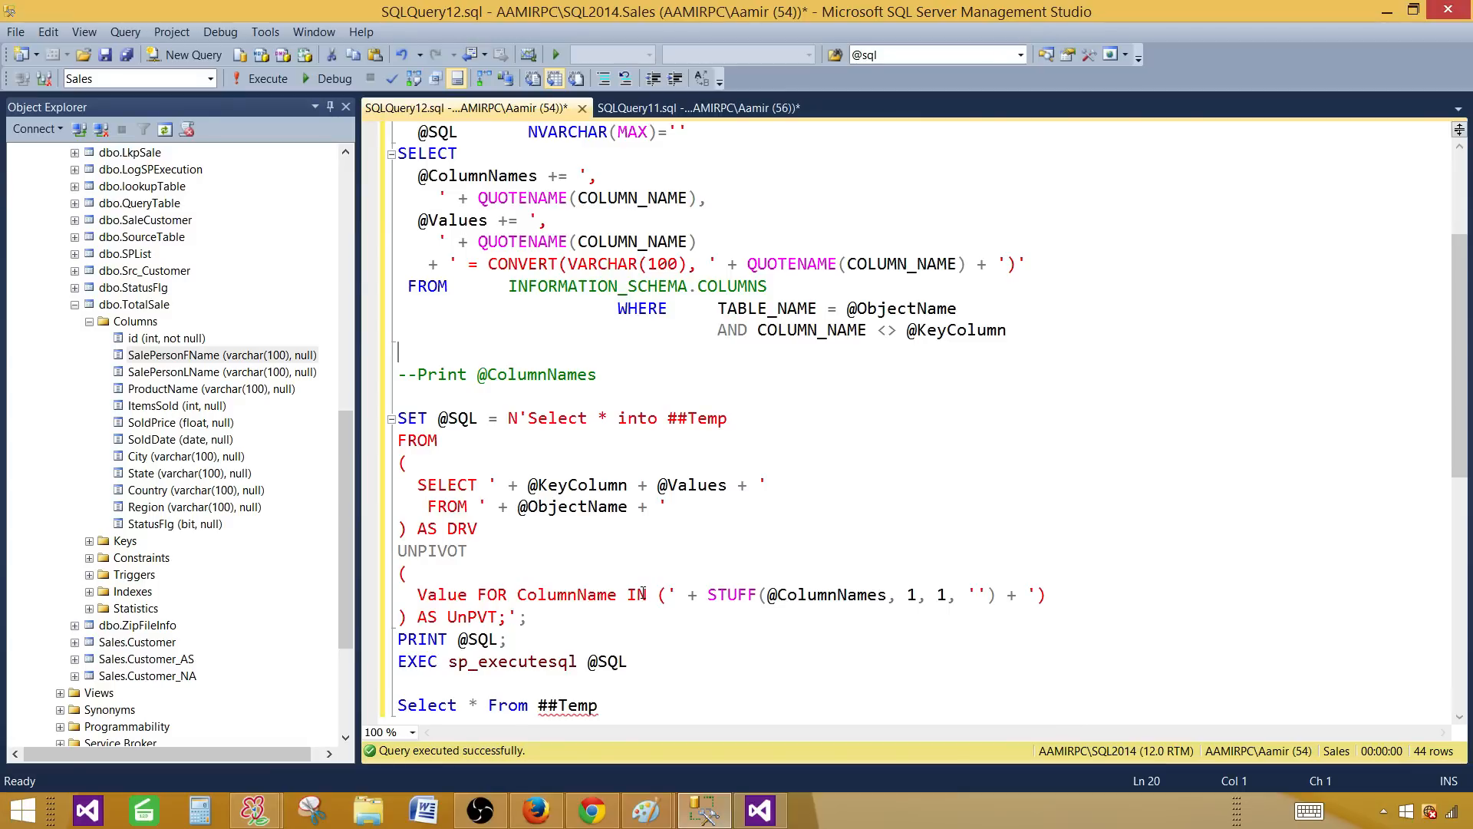
left_click(541, 269)
double_click(459, 222)
right_click(459, 223)
left_click(503, 240)
left_click(415, 374)
key("BackSpace")
key("BackSpace")
left_click(604, 380)
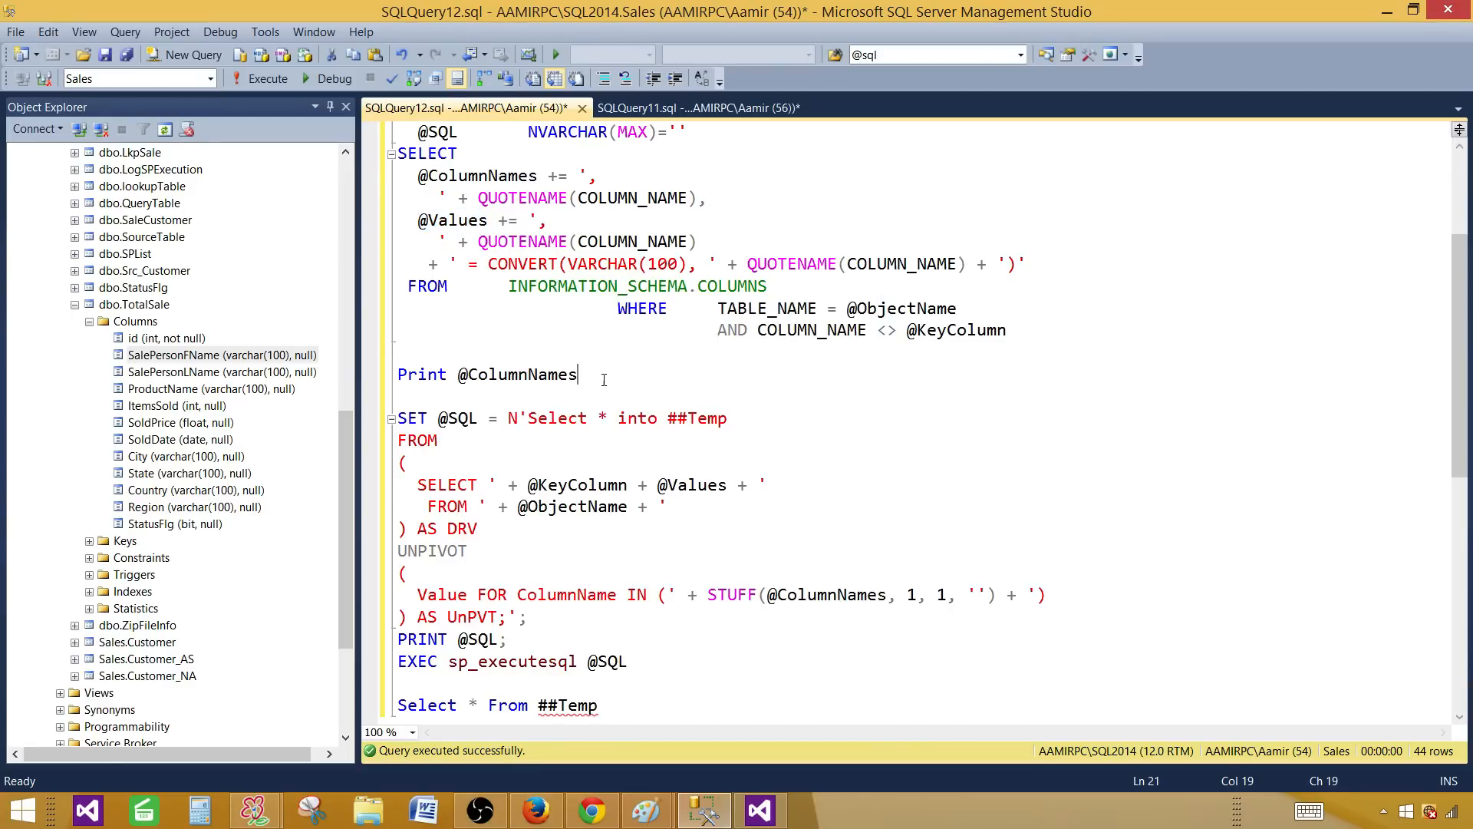
key("Return")
type("Print")
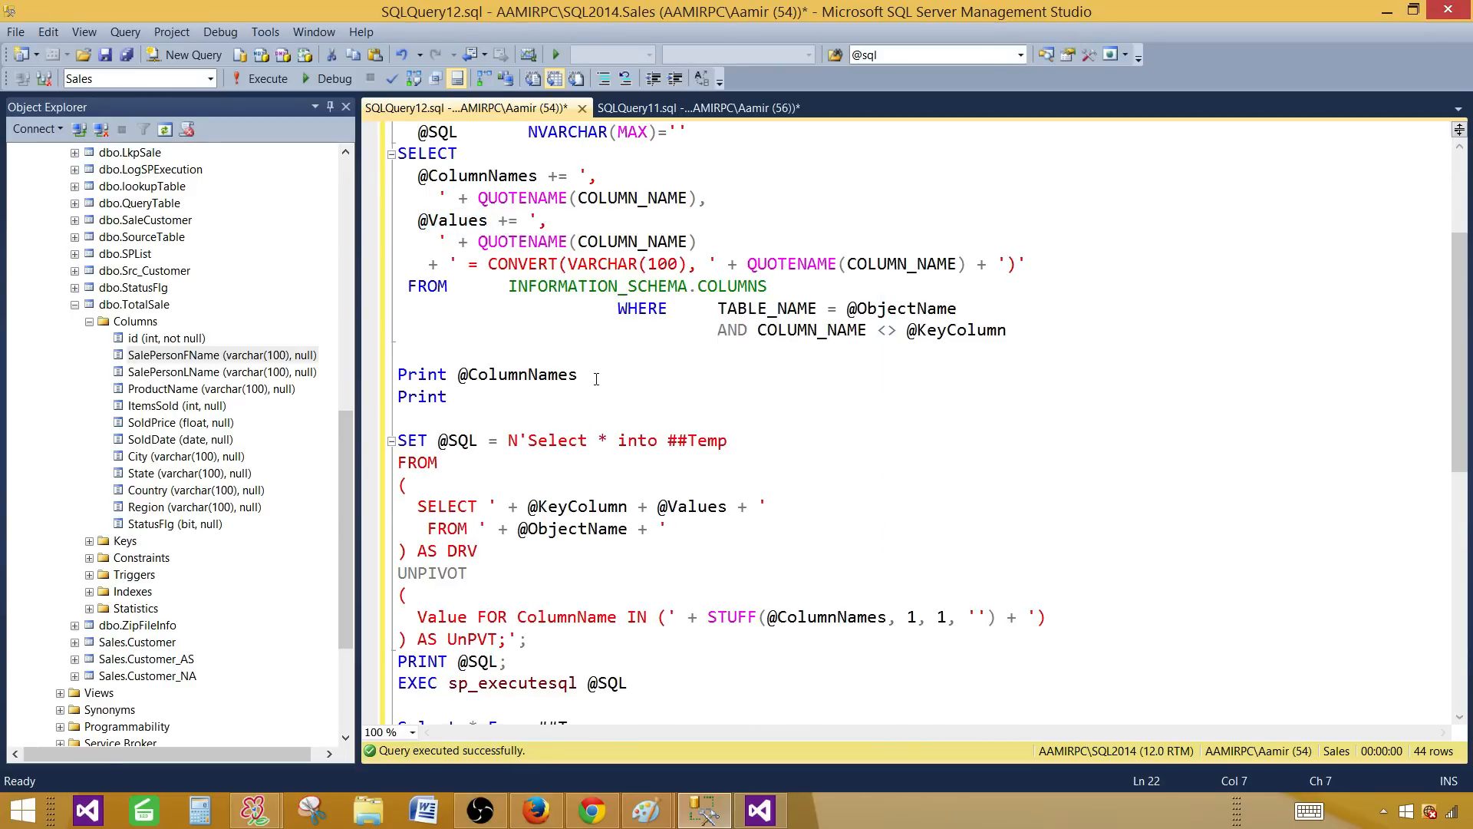
key("ctrl+v")
scroll(588, 384, "up", 1)
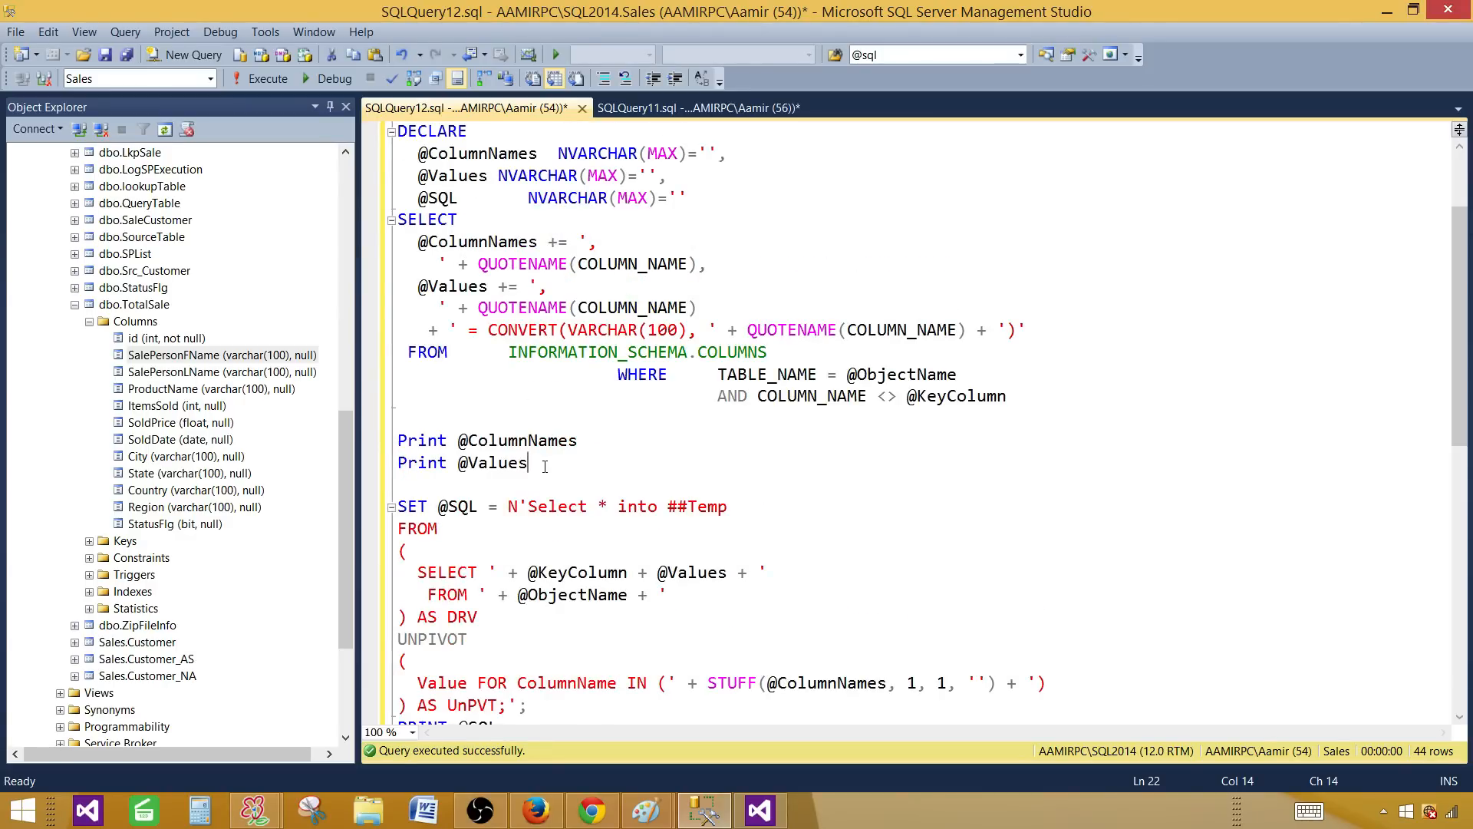
scroll(584, 475, "up", 1)
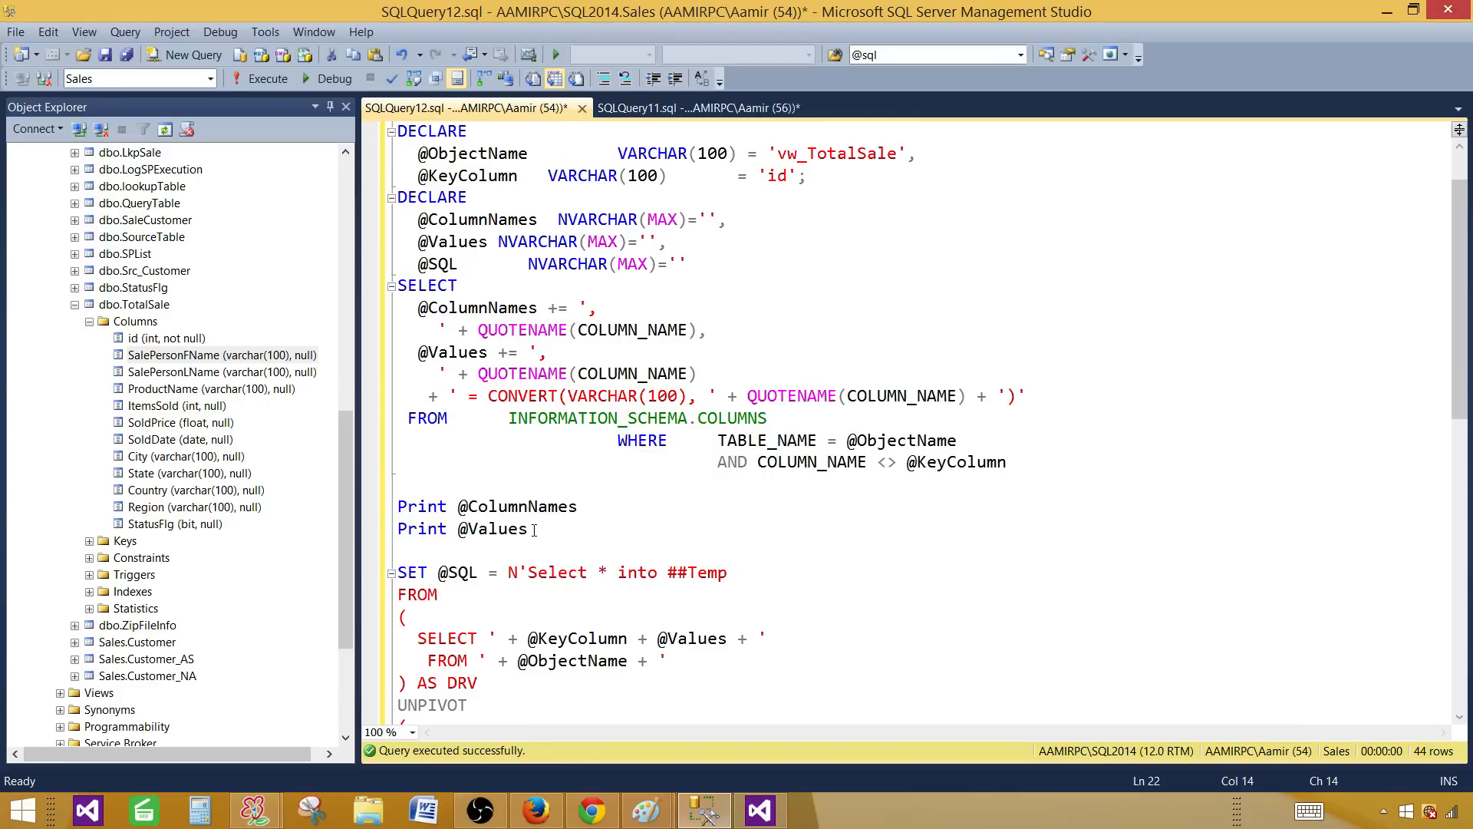
left_click_drag(537, 530, 390, 105)
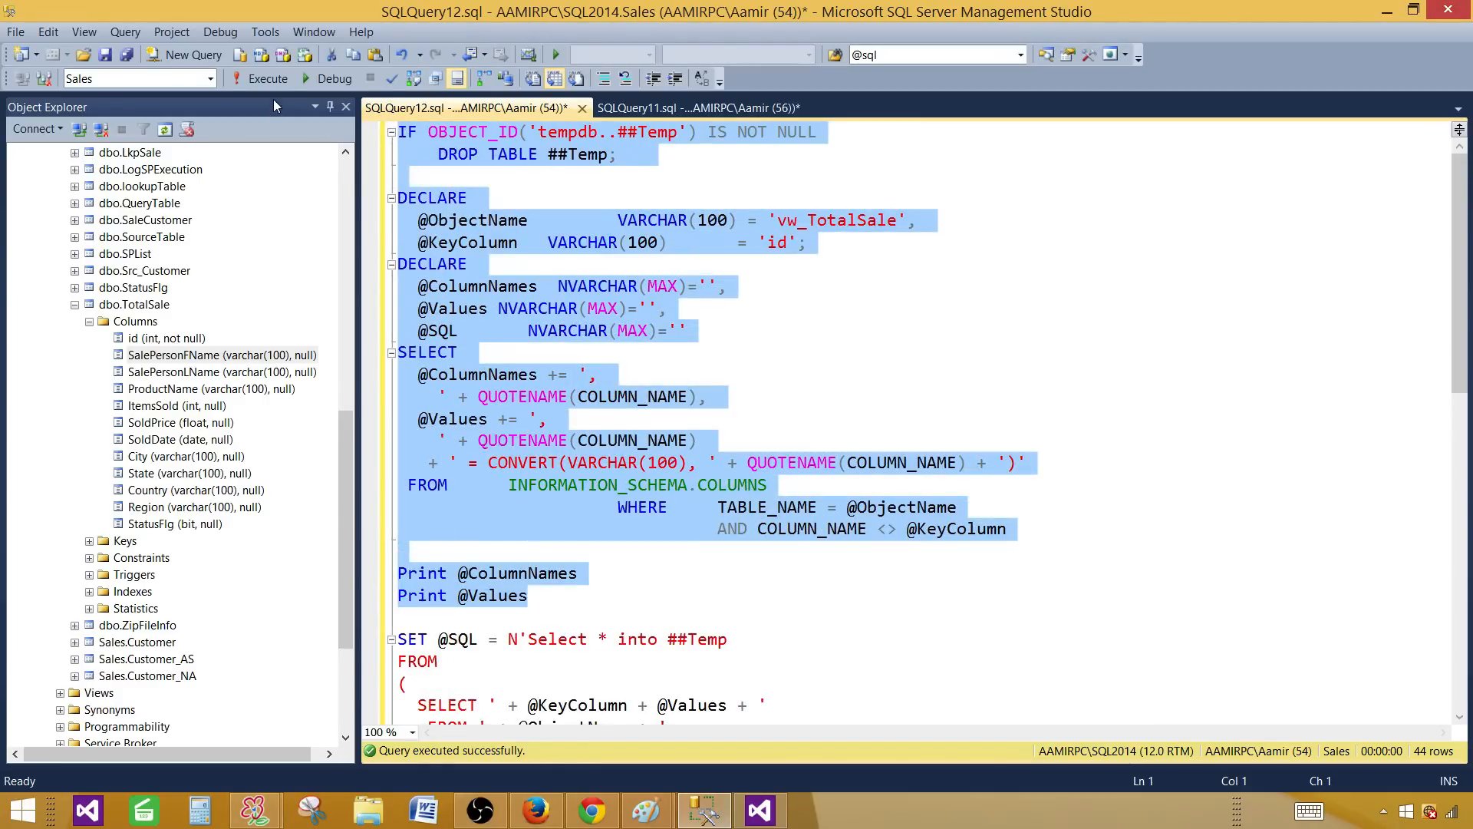
left_click(268, 78)
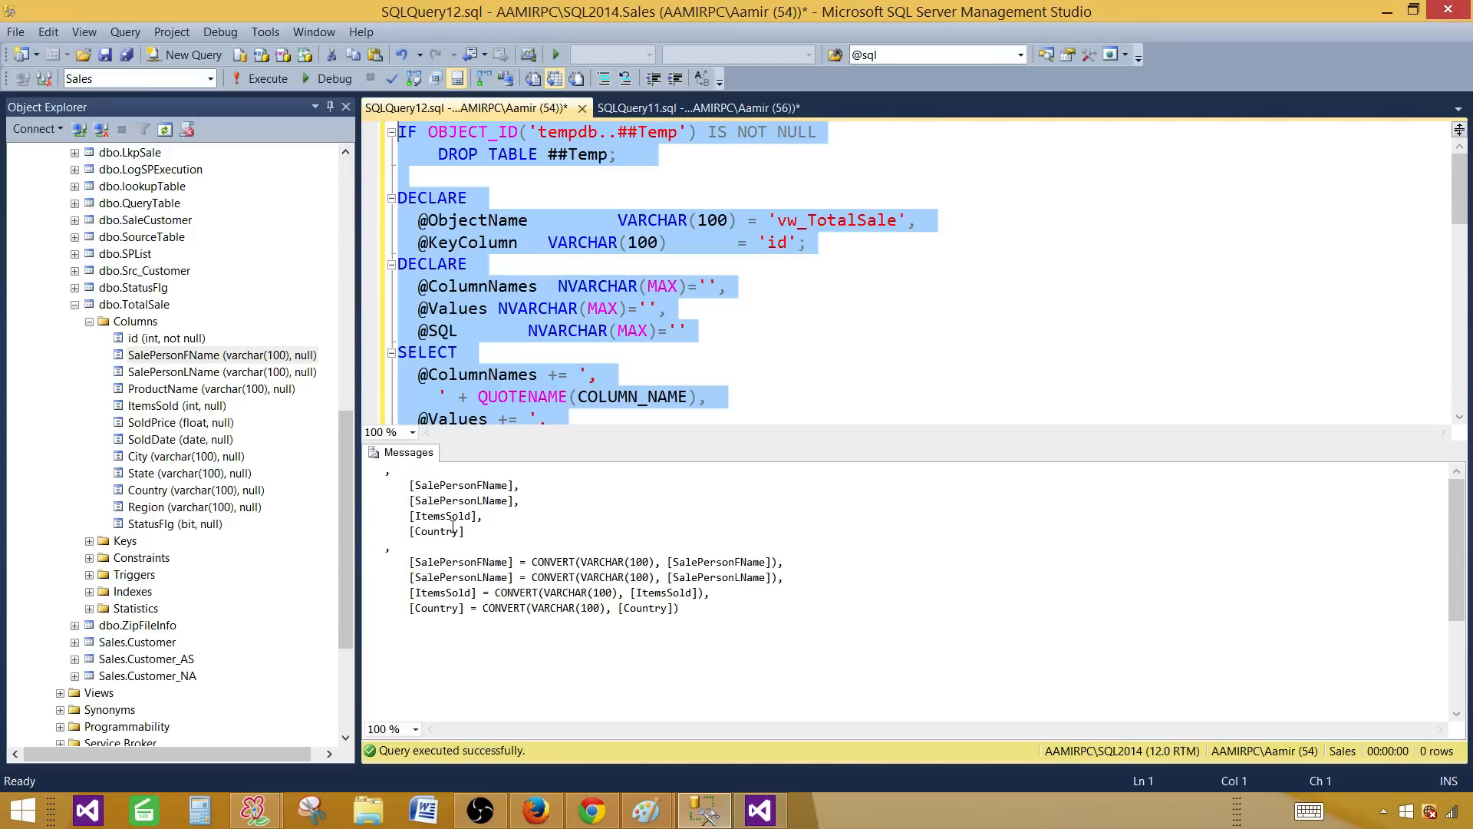
- Examine the printed column list and CONVERT(VARCHAR(100)) assignments in the query messages, then hide the results pane
left_click_drag(464, 531, 404, 488)
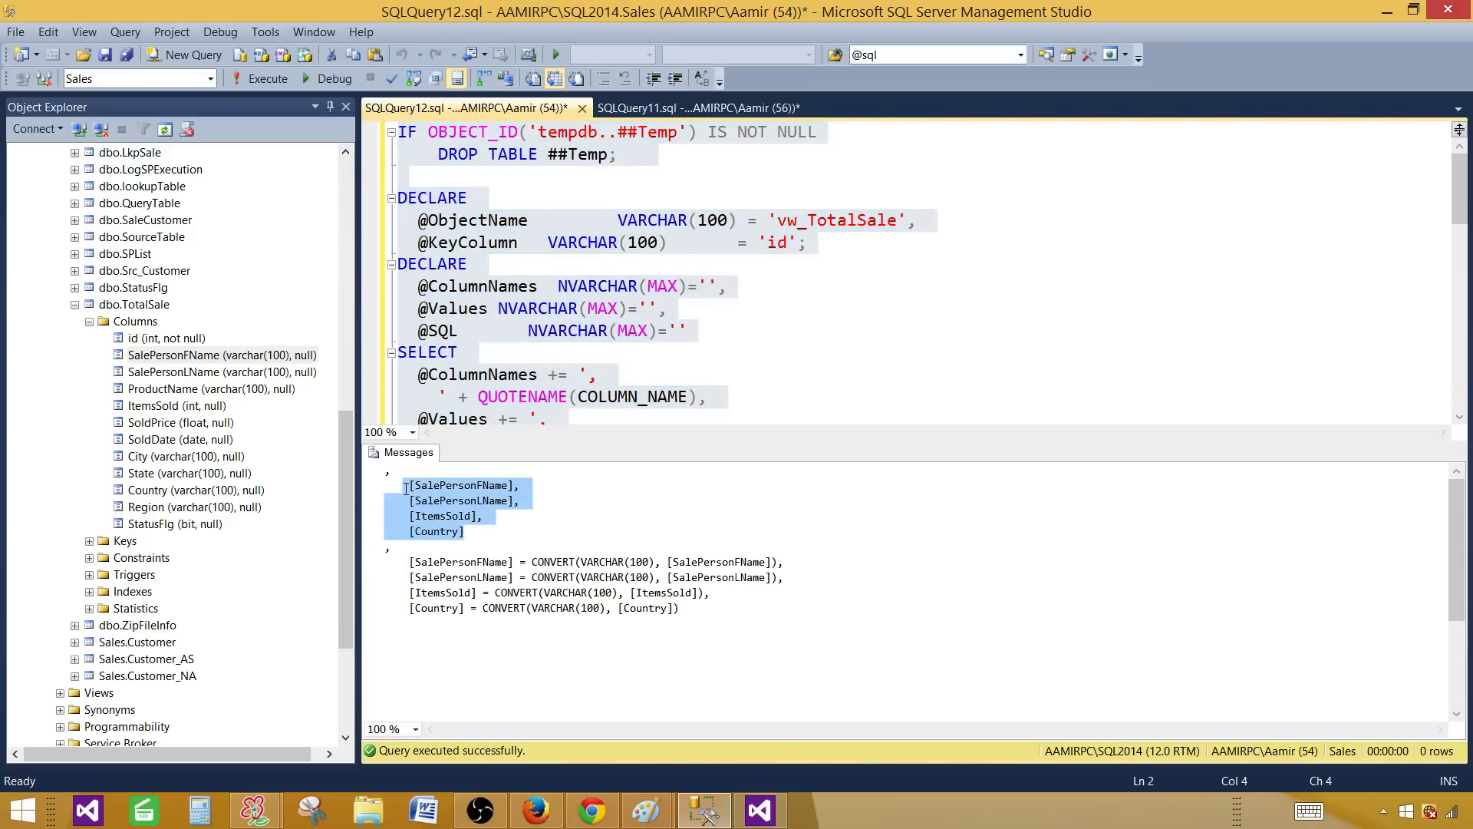
left_click(519, 576)
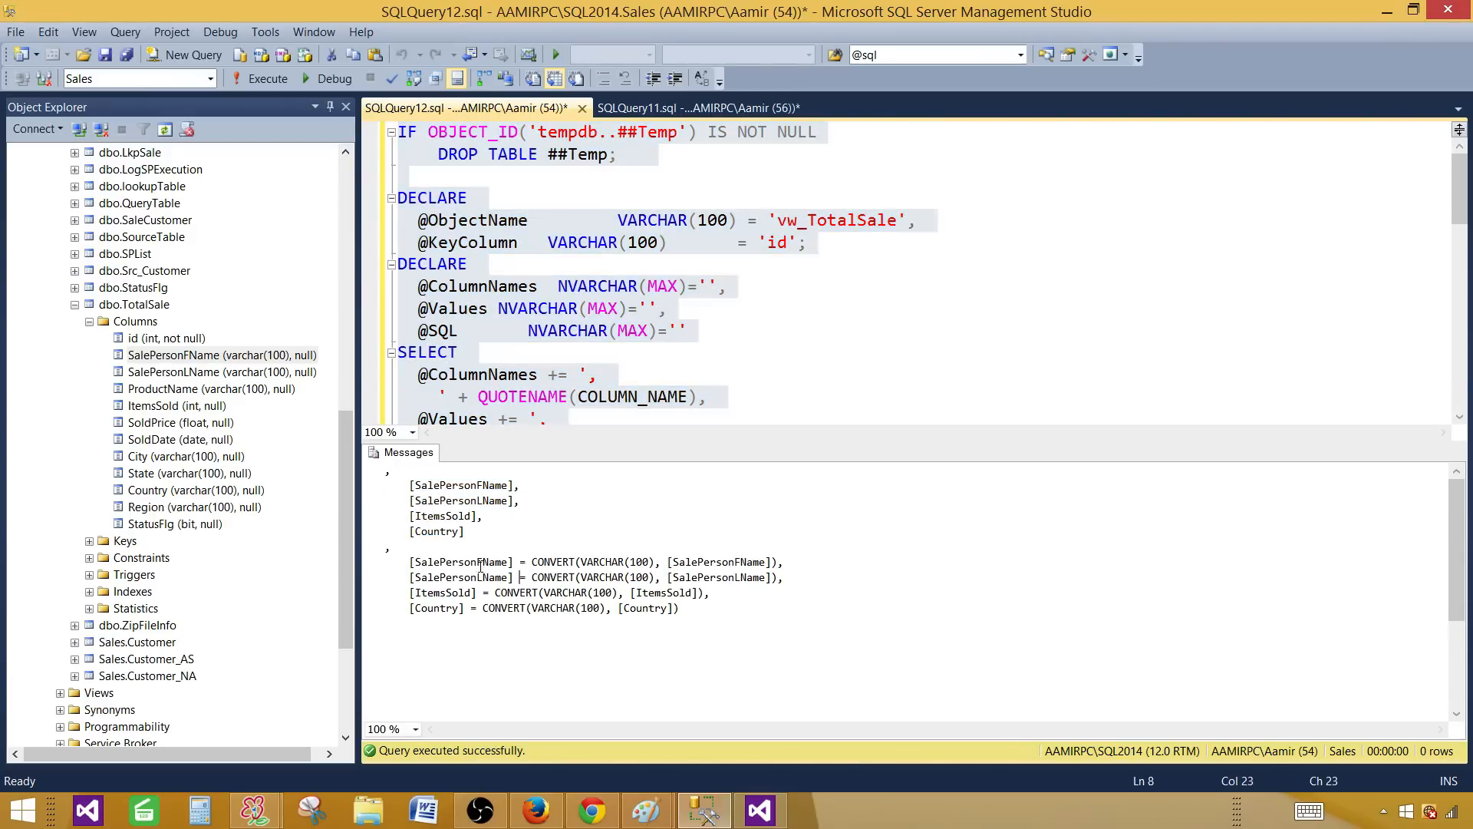
left_click_drag(406, 562, 778, 561)
left_click(577, 591)
left_click(506, 607)
left_click_drag(607, 608, 491, 610)
left_click(553, 356)
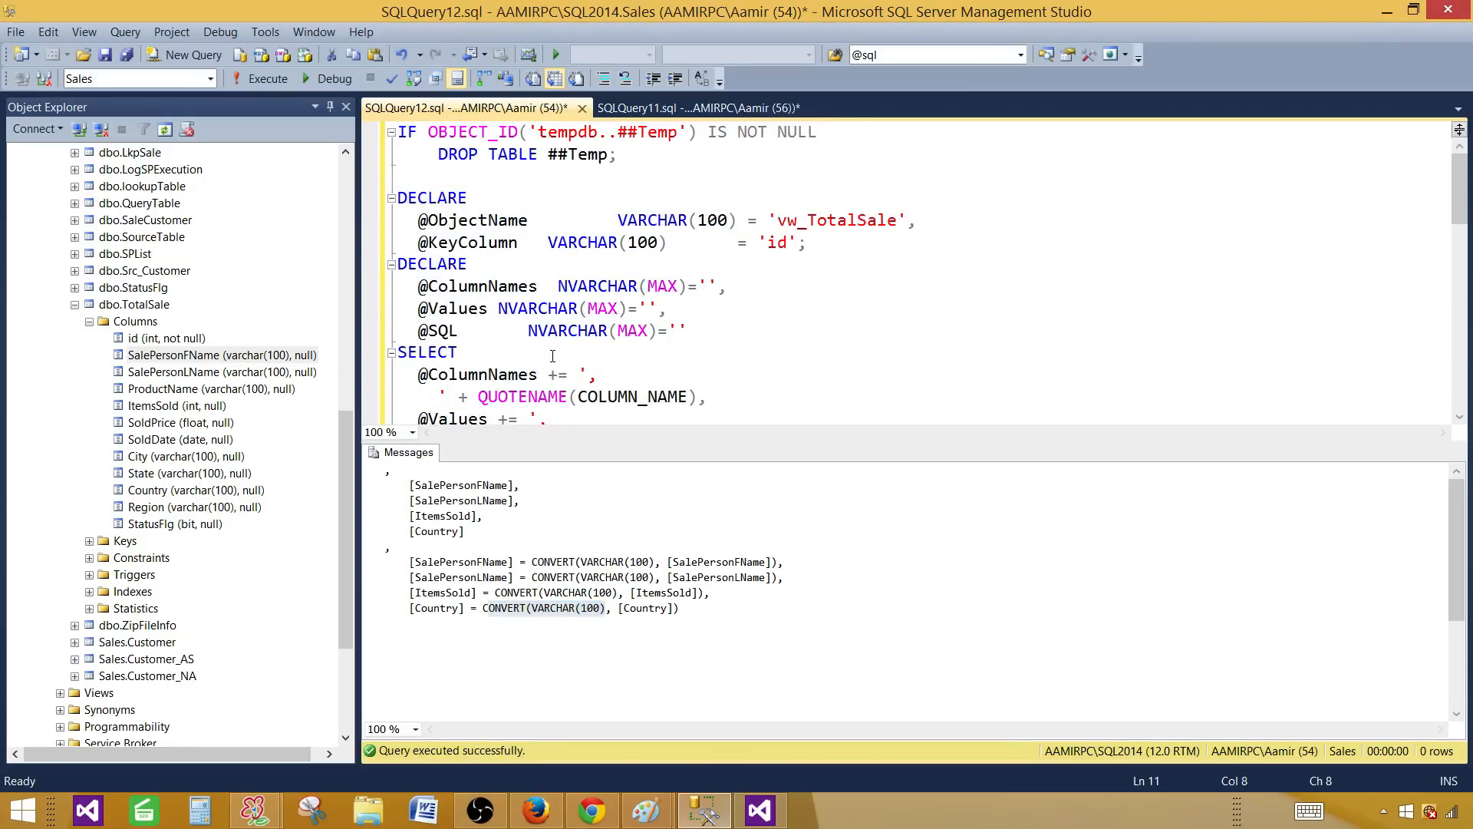
key("ctrl+r")
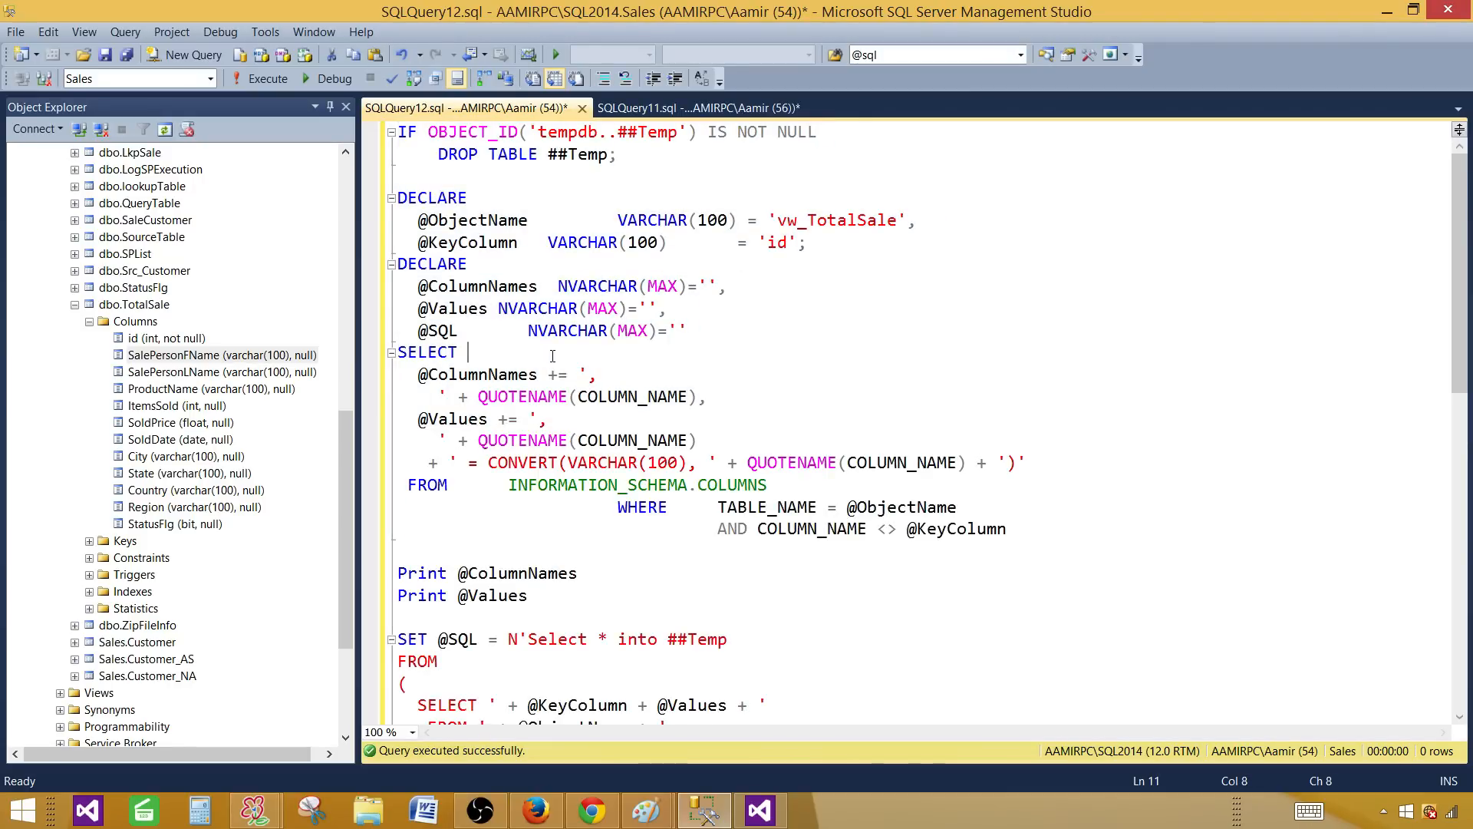
scroll(553, 356, "down", 2)
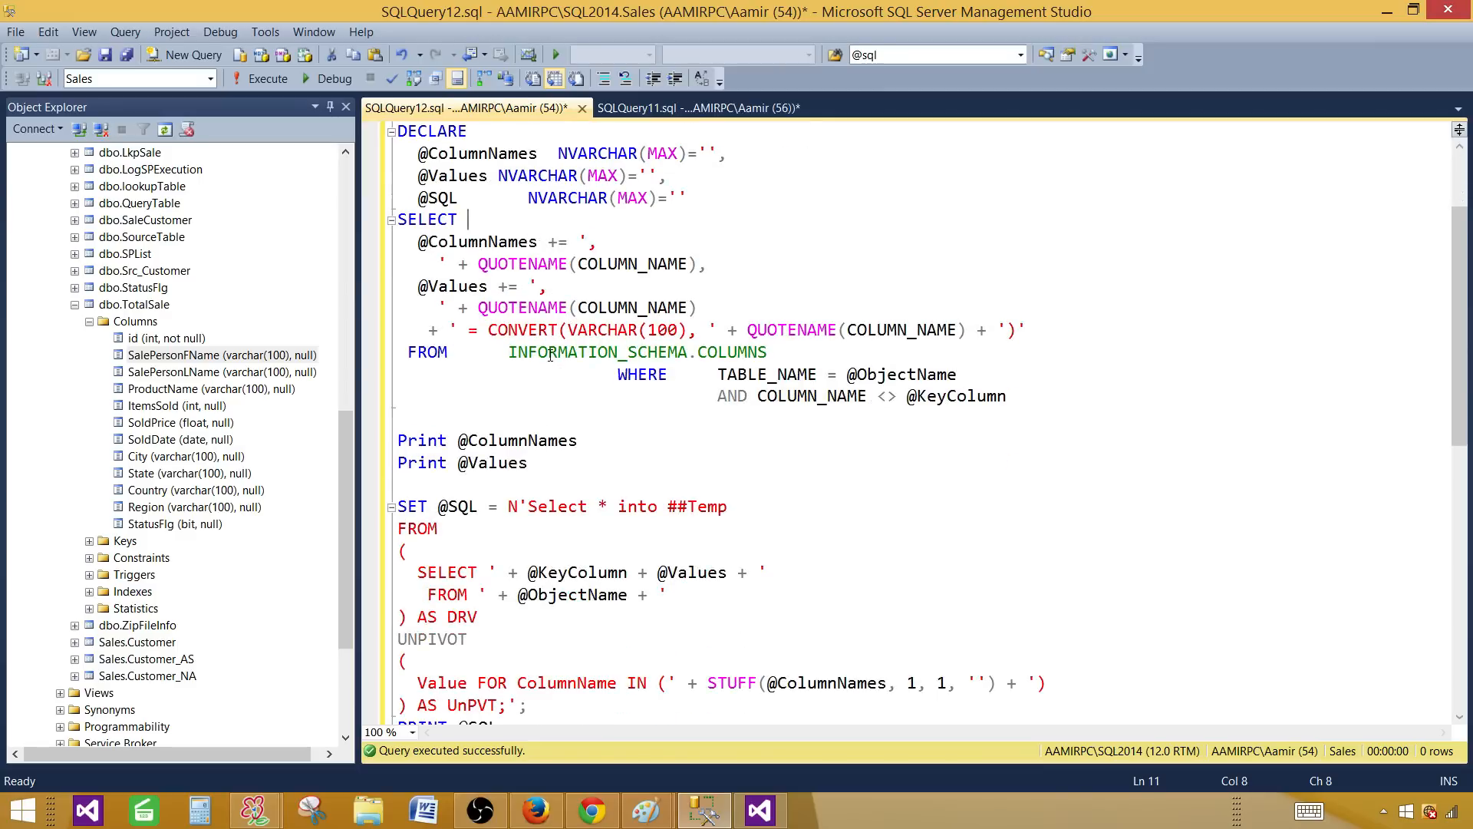
left_click(399, 444)
scroll(458, 460, "down", 3)
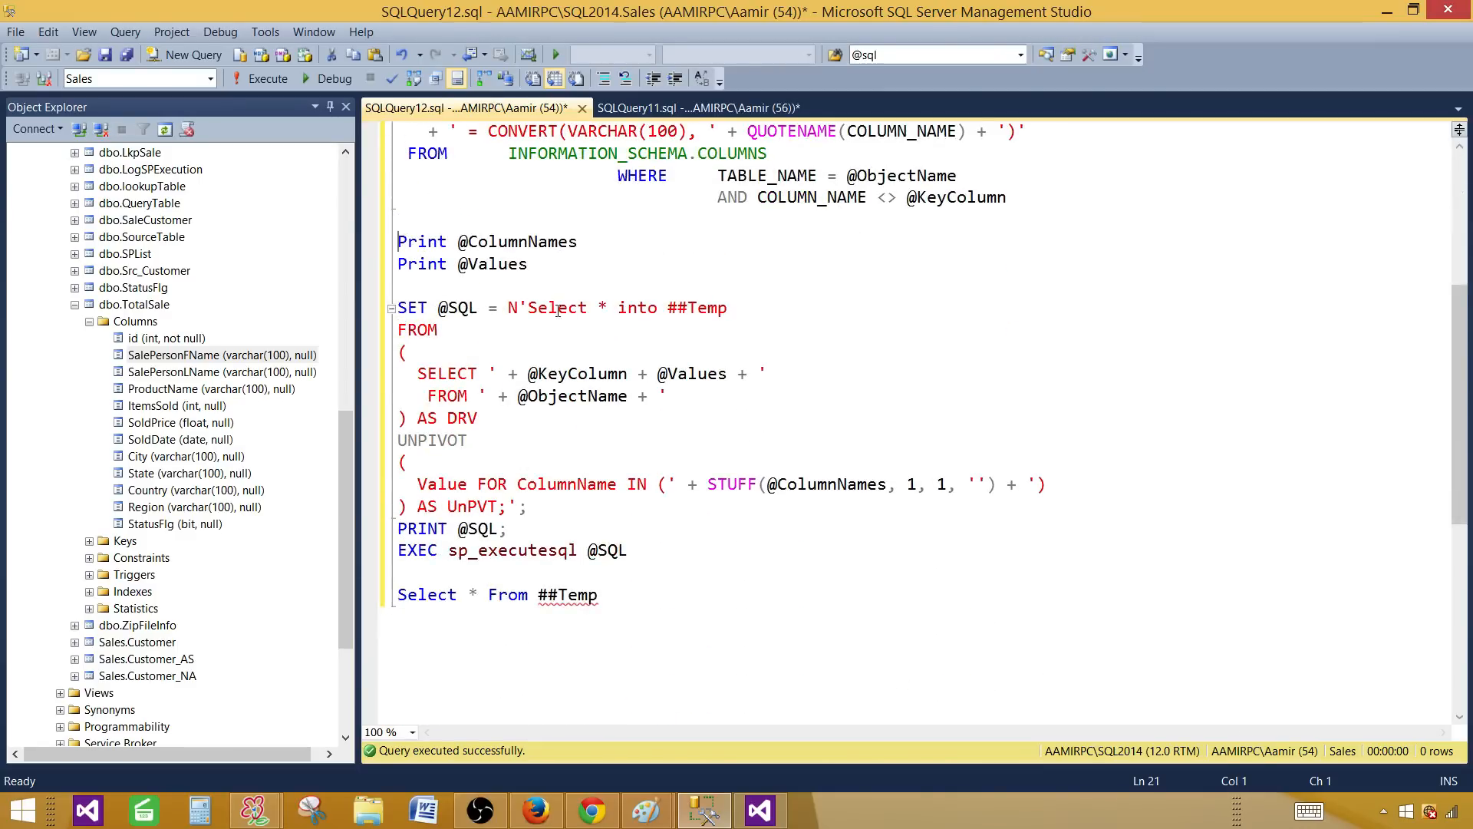
left_click_drag(528, 307, 606, 308)
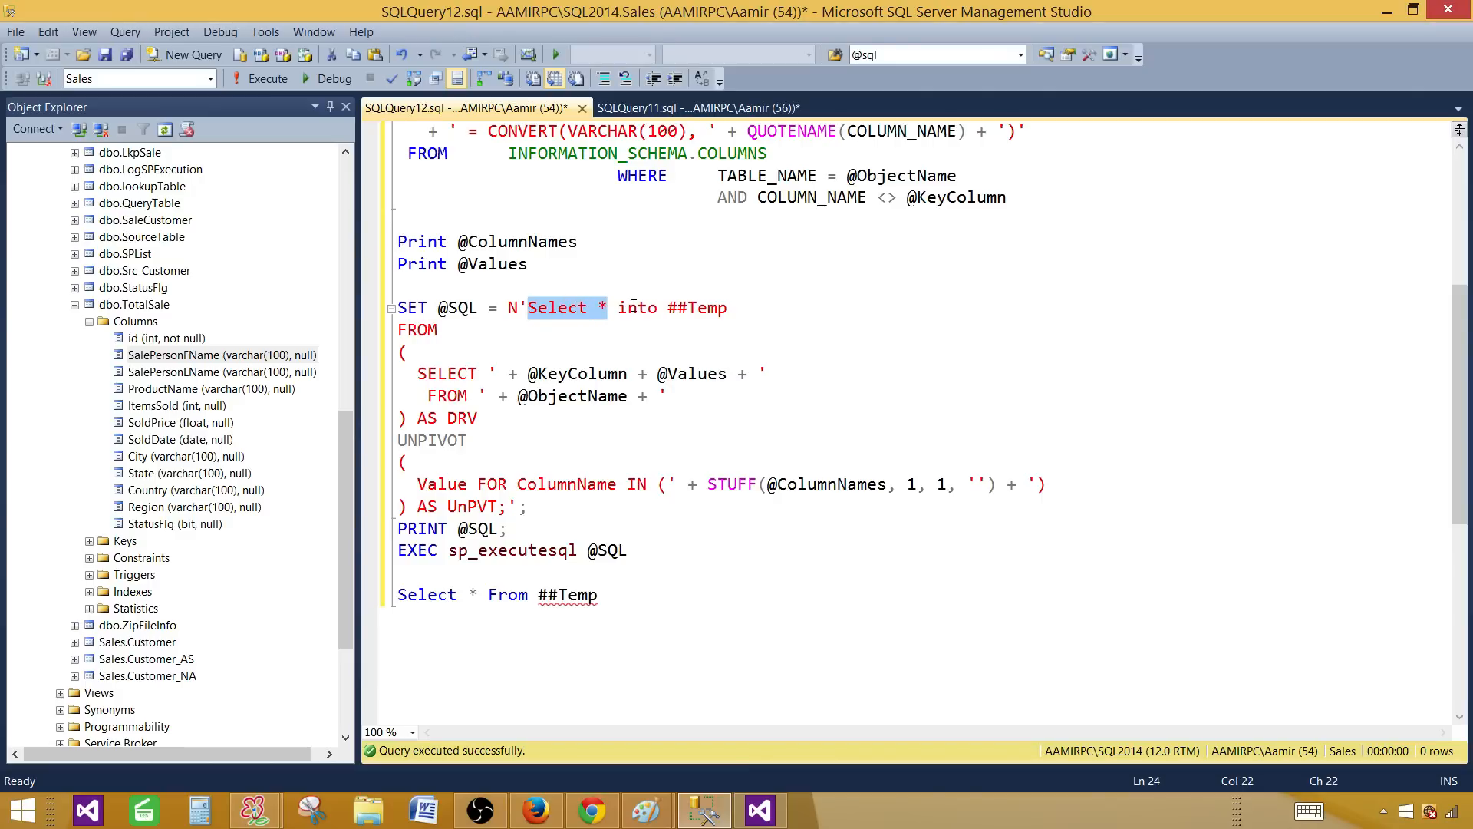
left_click(634, 306)
left_click(716, 305)
left_click(436, 338)
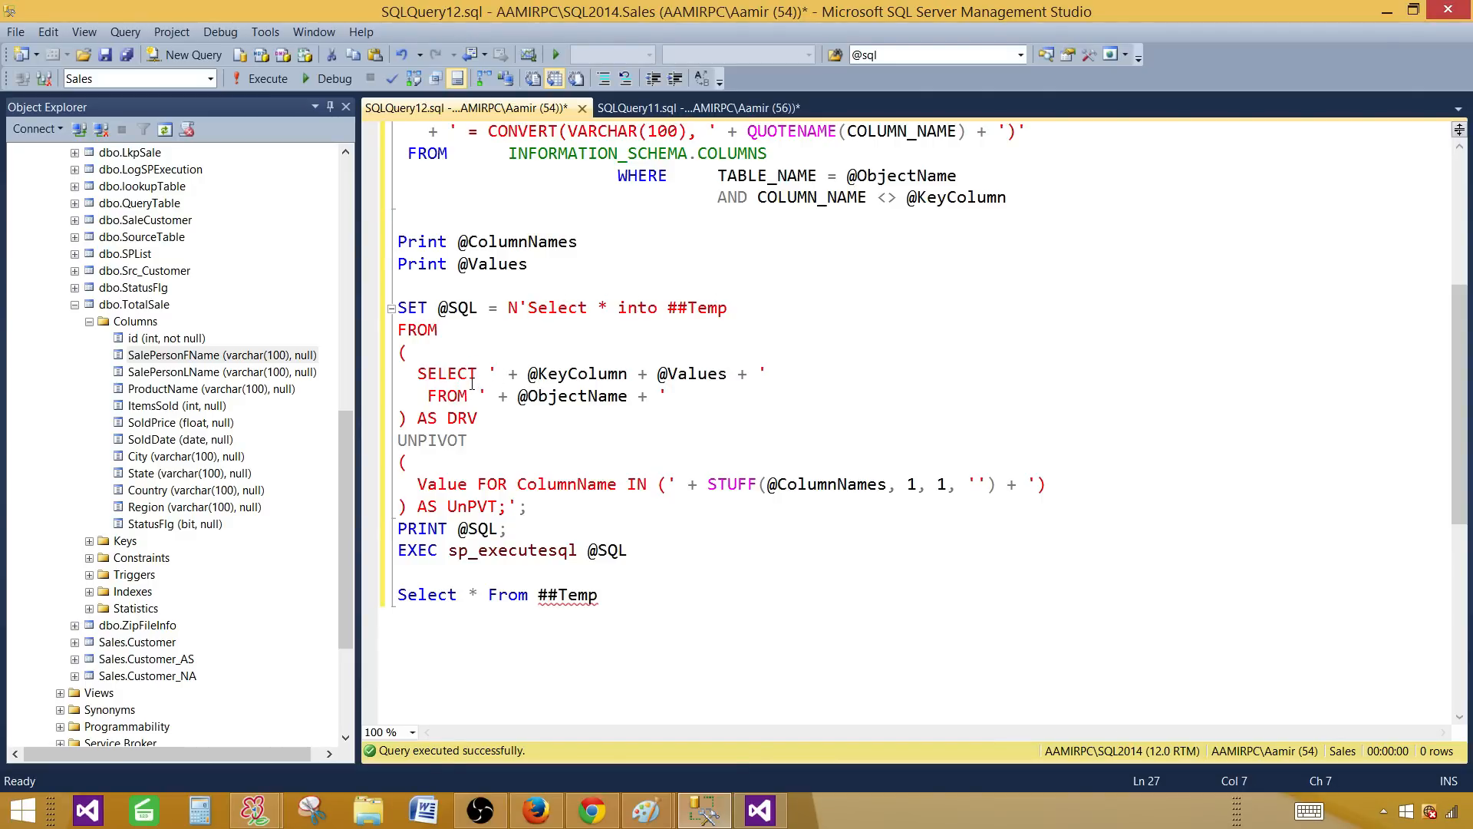
left_click(441, 373)
left_click_drag(528, 374, 731, 382)
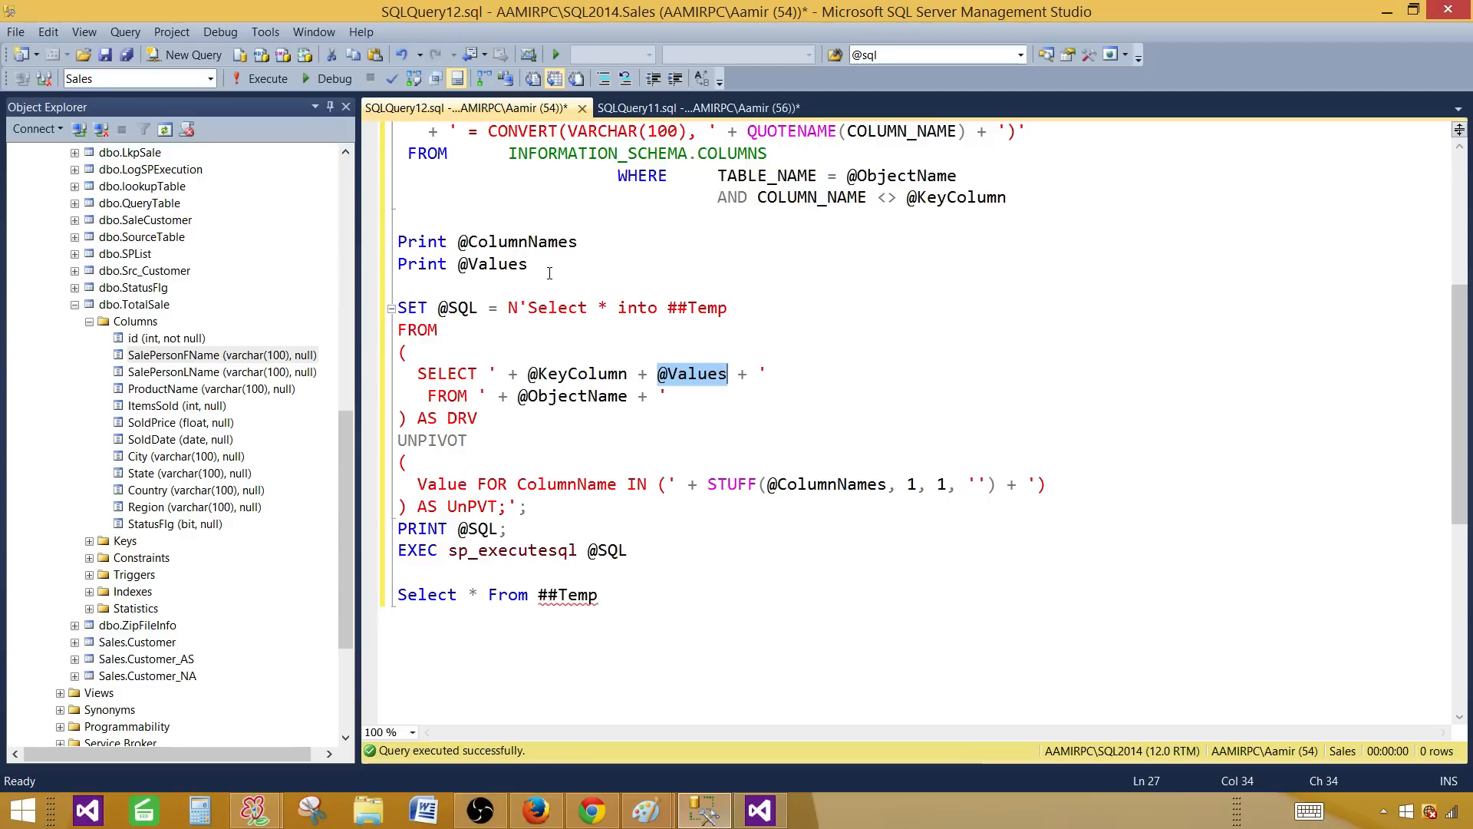
left_click_drag(528, 265, 486, 265)
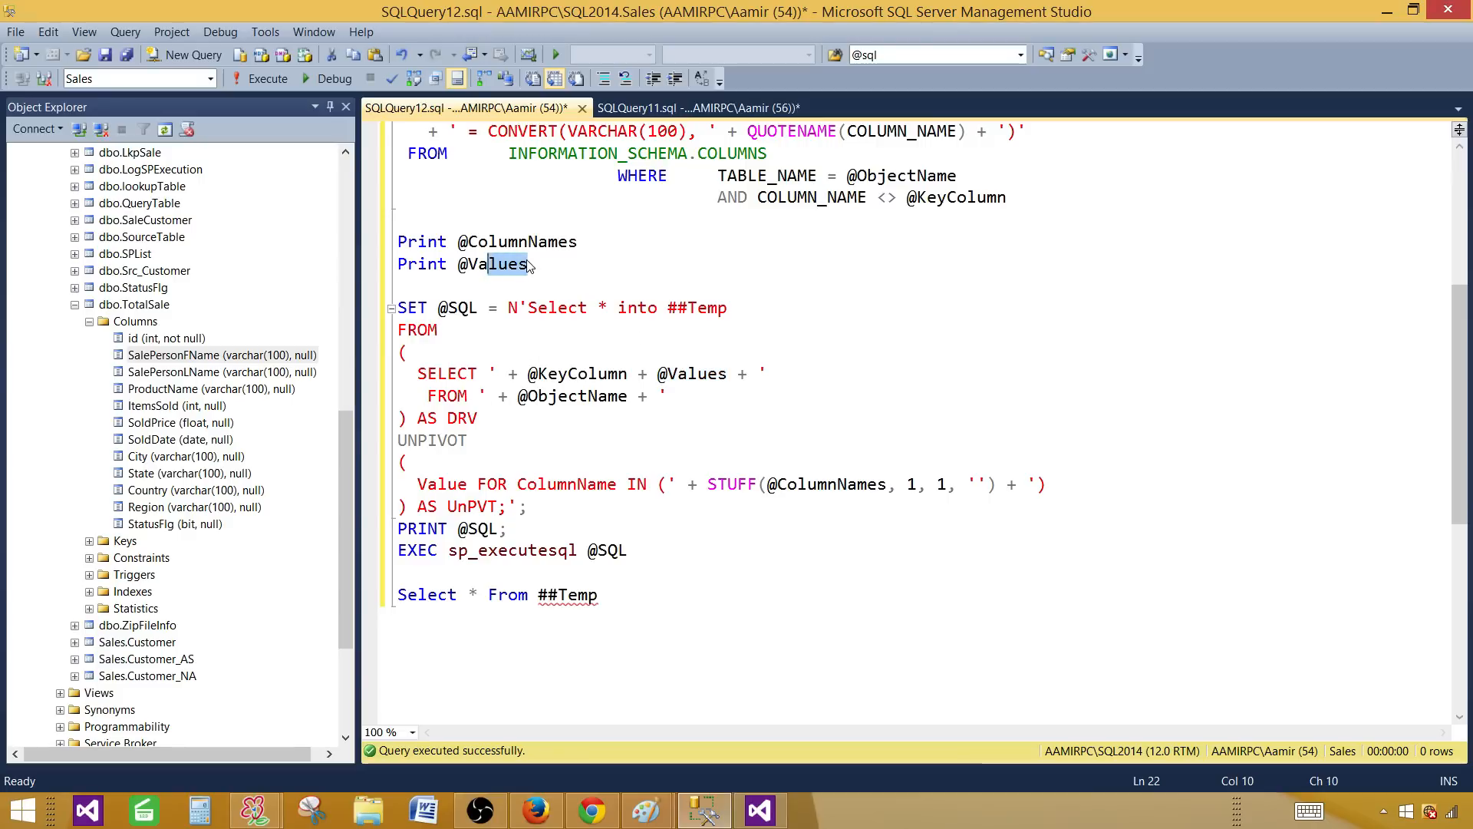
left_click(547, 266)
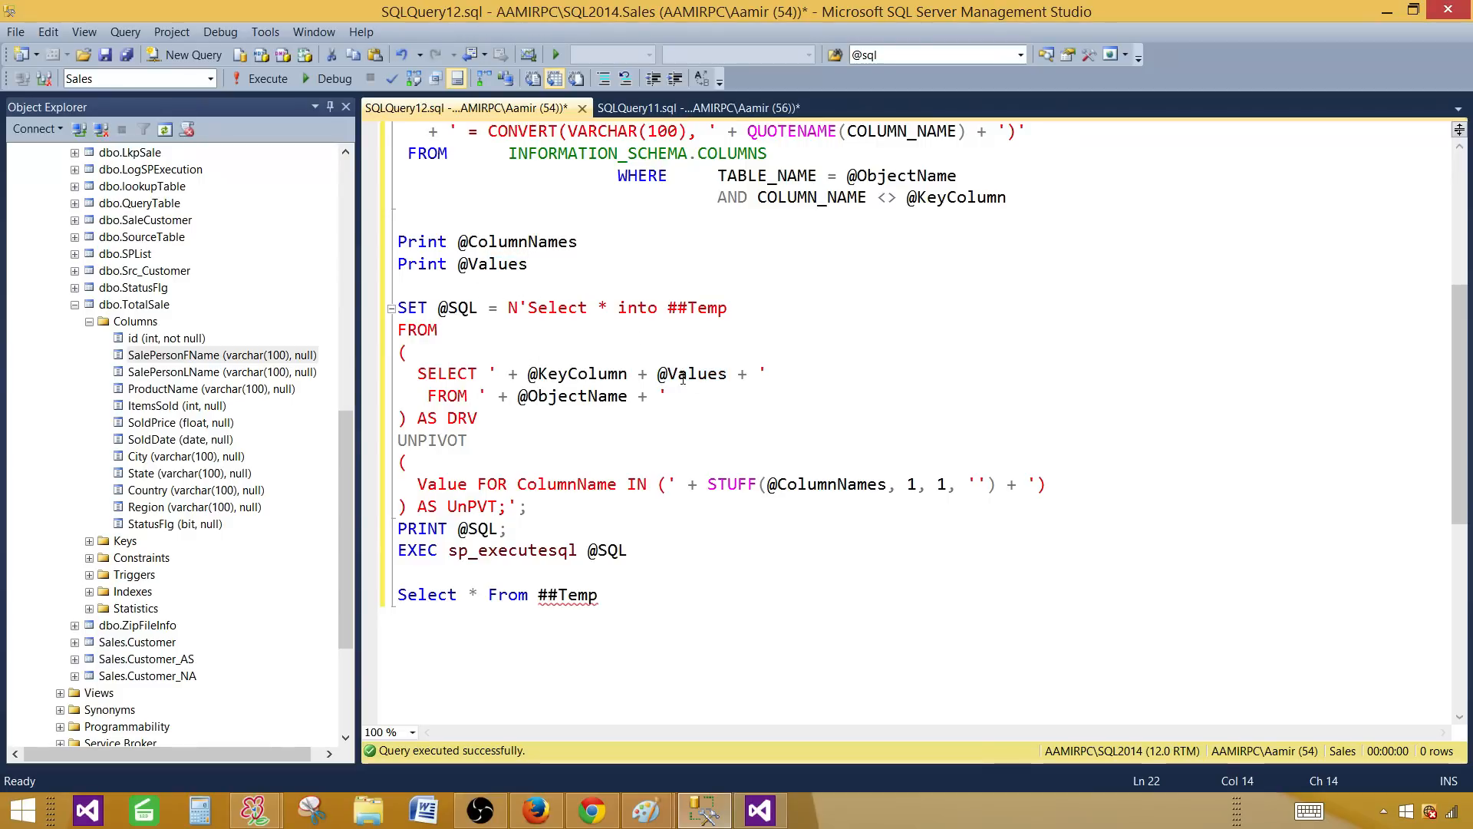
double_click(528, 399)
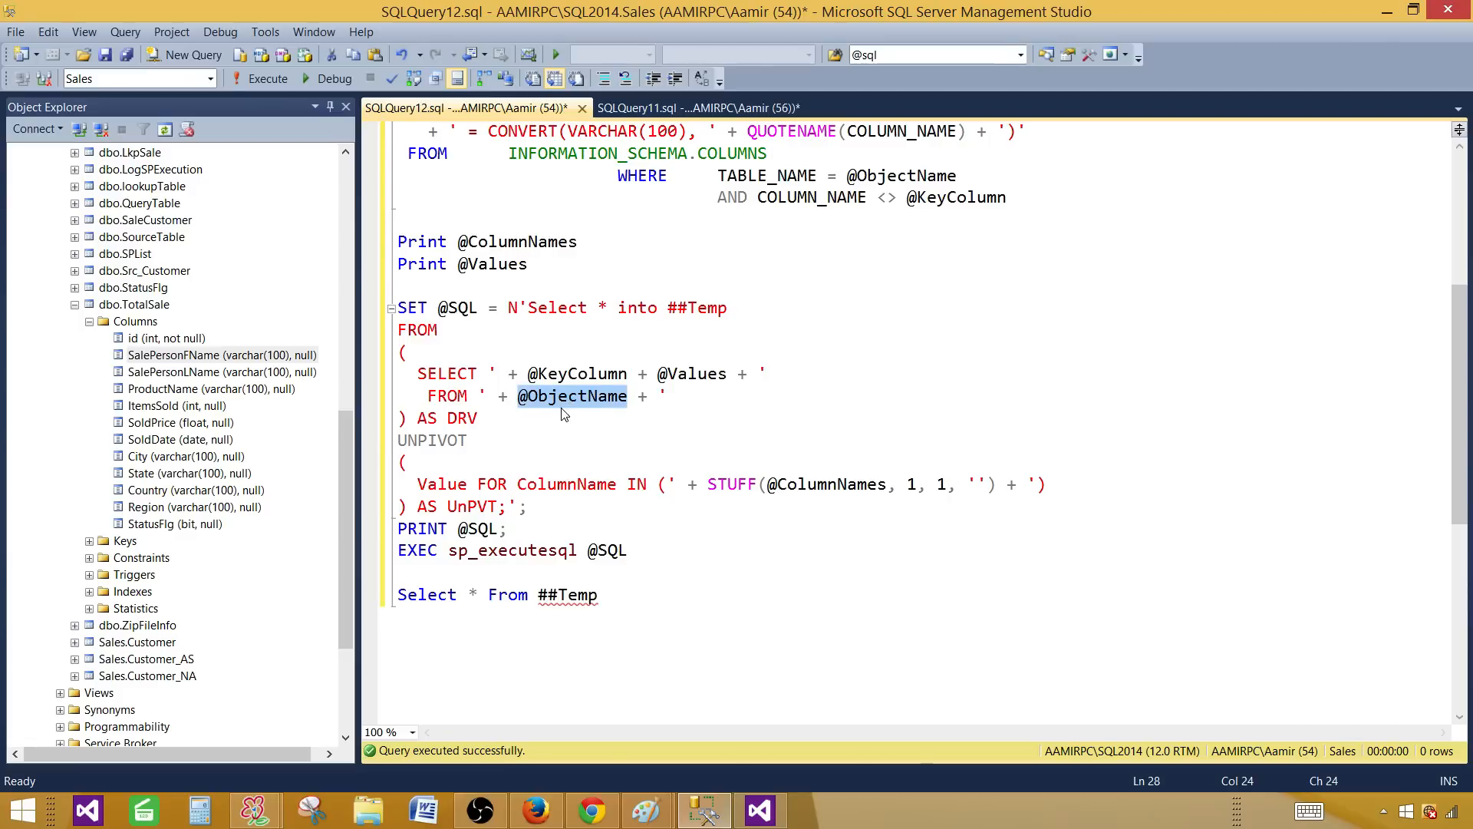
left_click(458, 420)
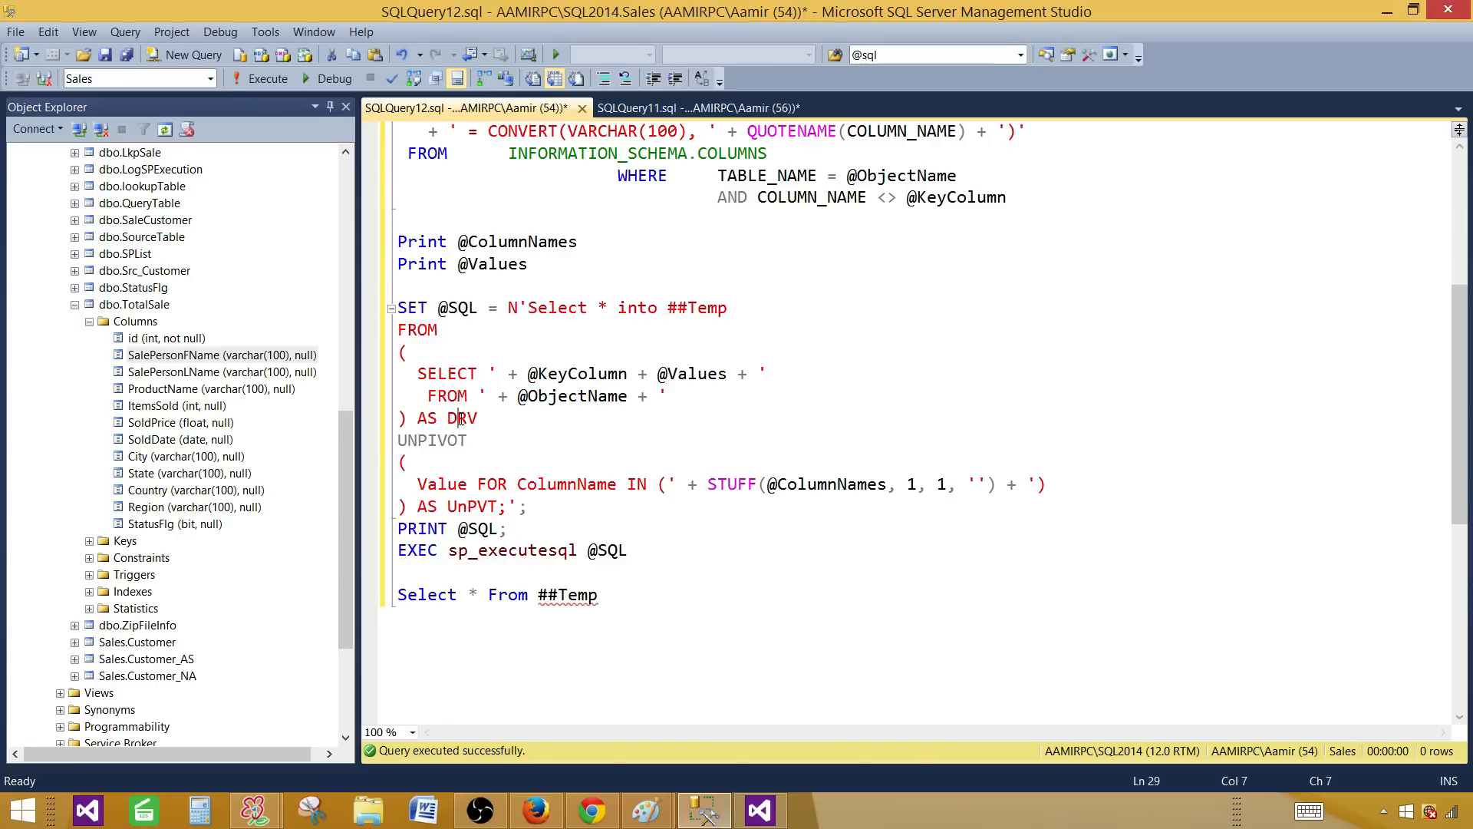
left_click_drag(479, 420, 401, 355)
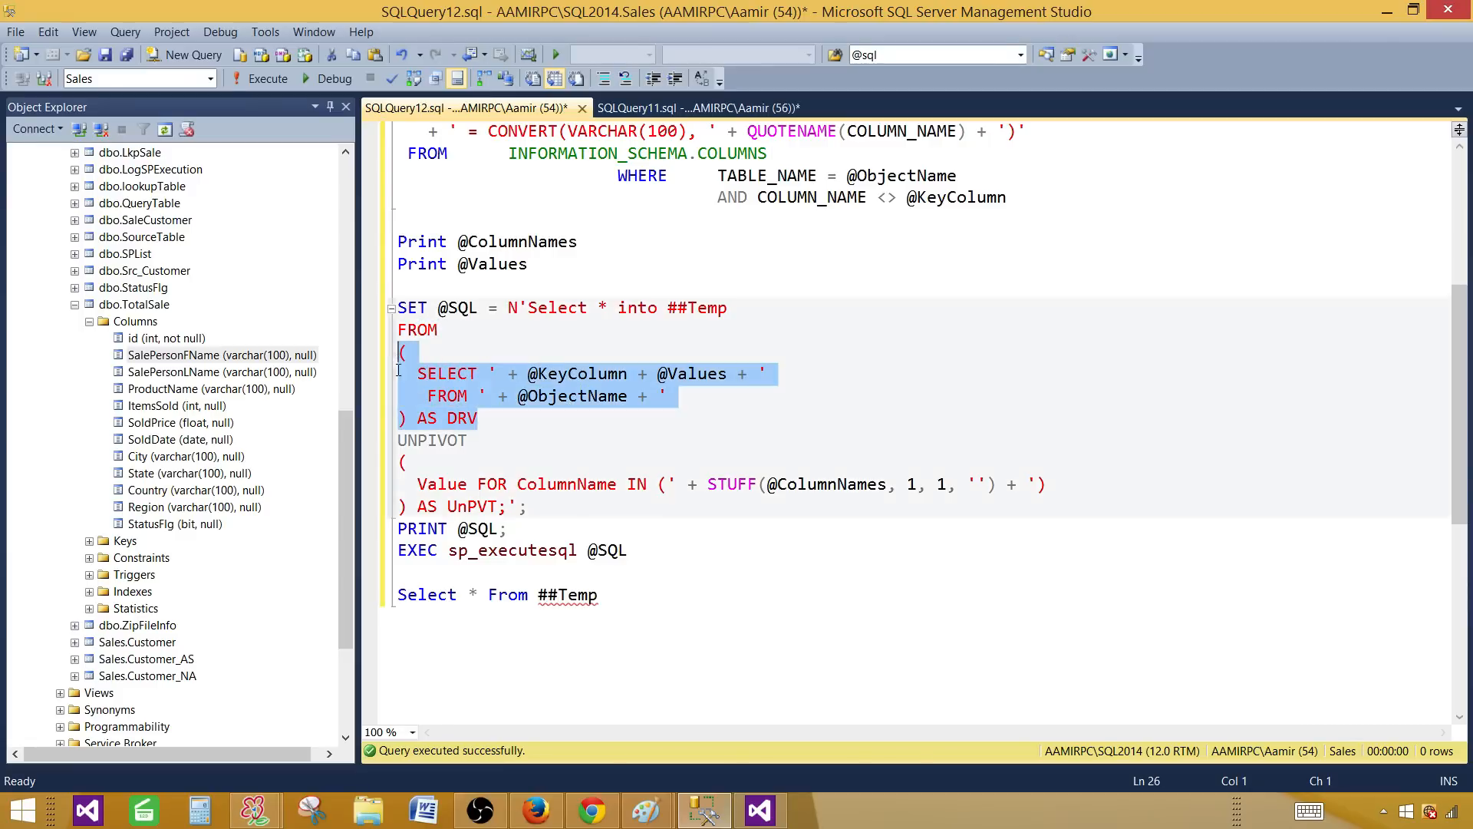
left_click(452, 440)
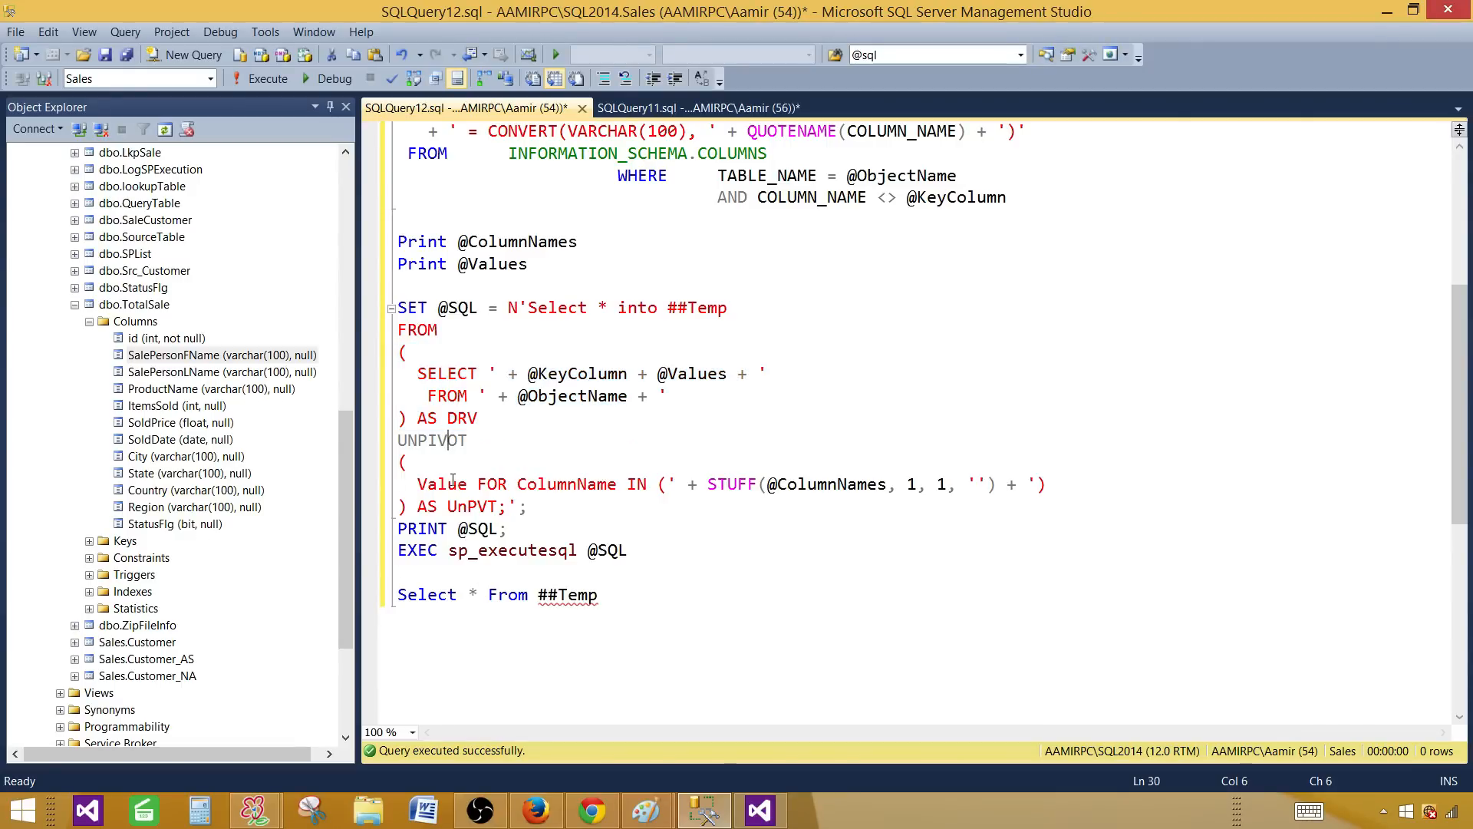
double_click(452, 485)
left_click(508, 484)
double_click(518, 484)
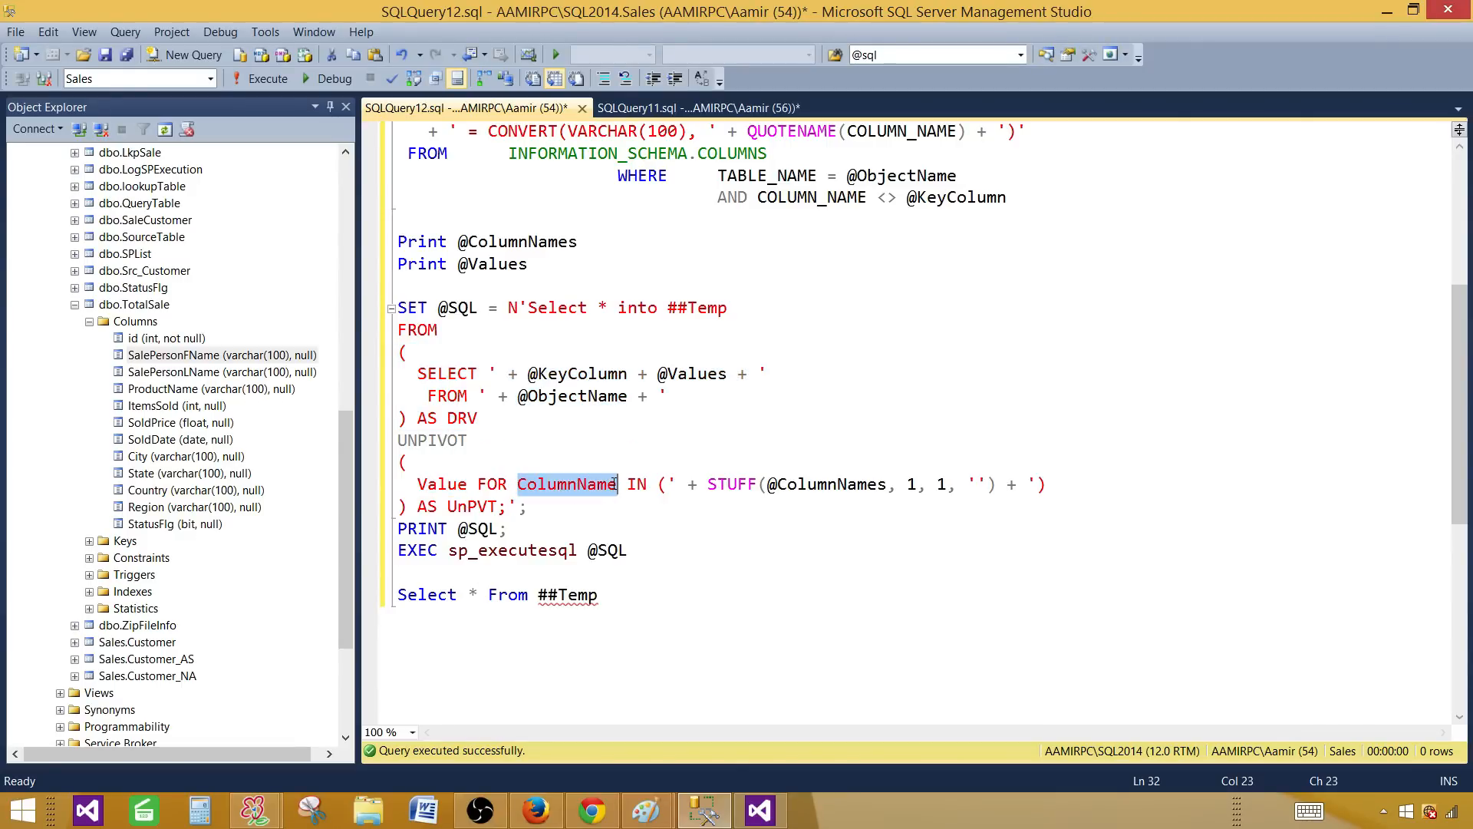
left_click(797, 483)
left_click_drag(707, 484, 798, 484)
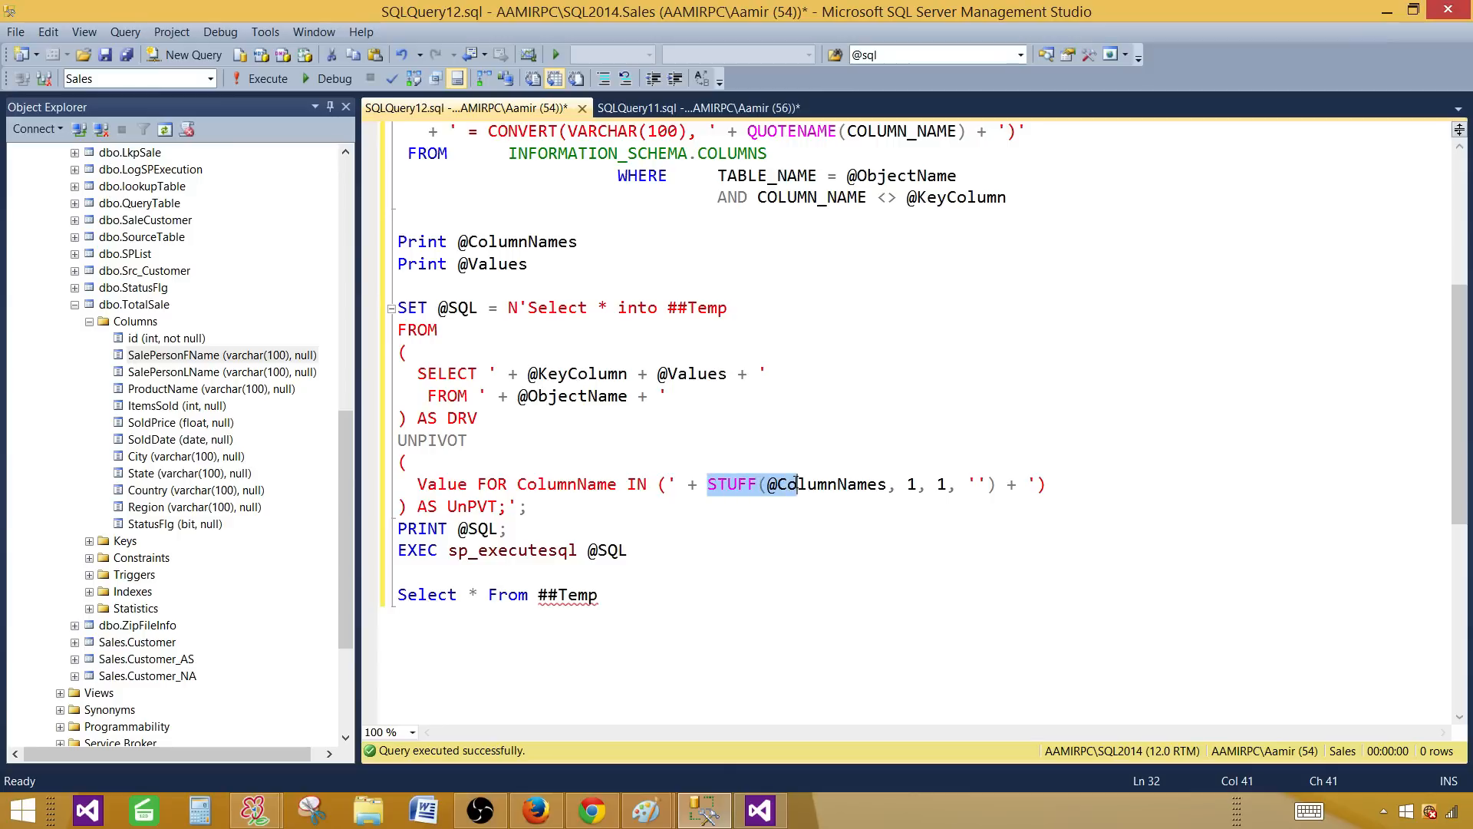
left_click(944, 484)
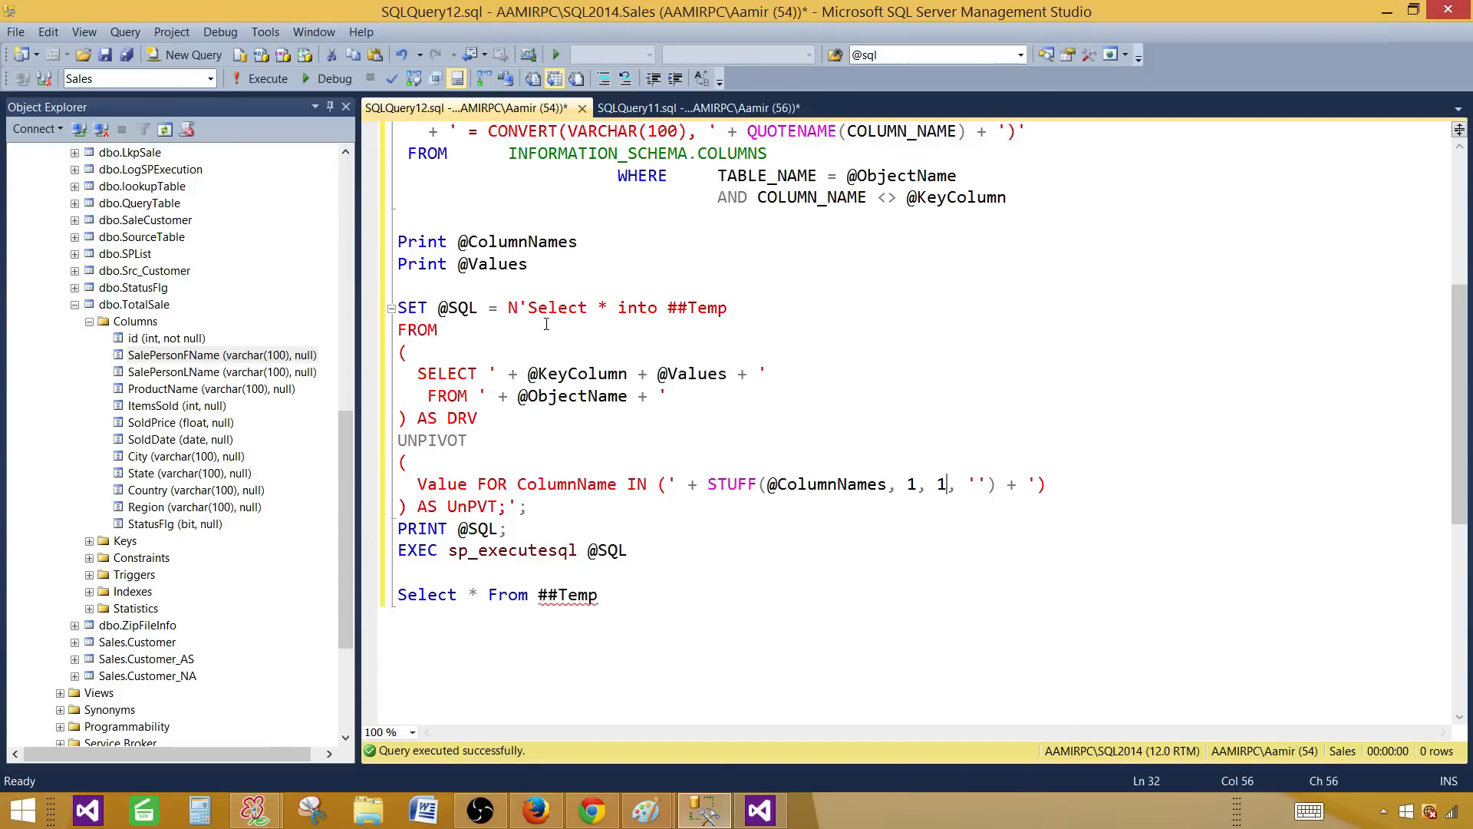
scroll(546, 324, "up", 3)
left_click_drag(530, 462, 382, 109)
left_click(251, 84)
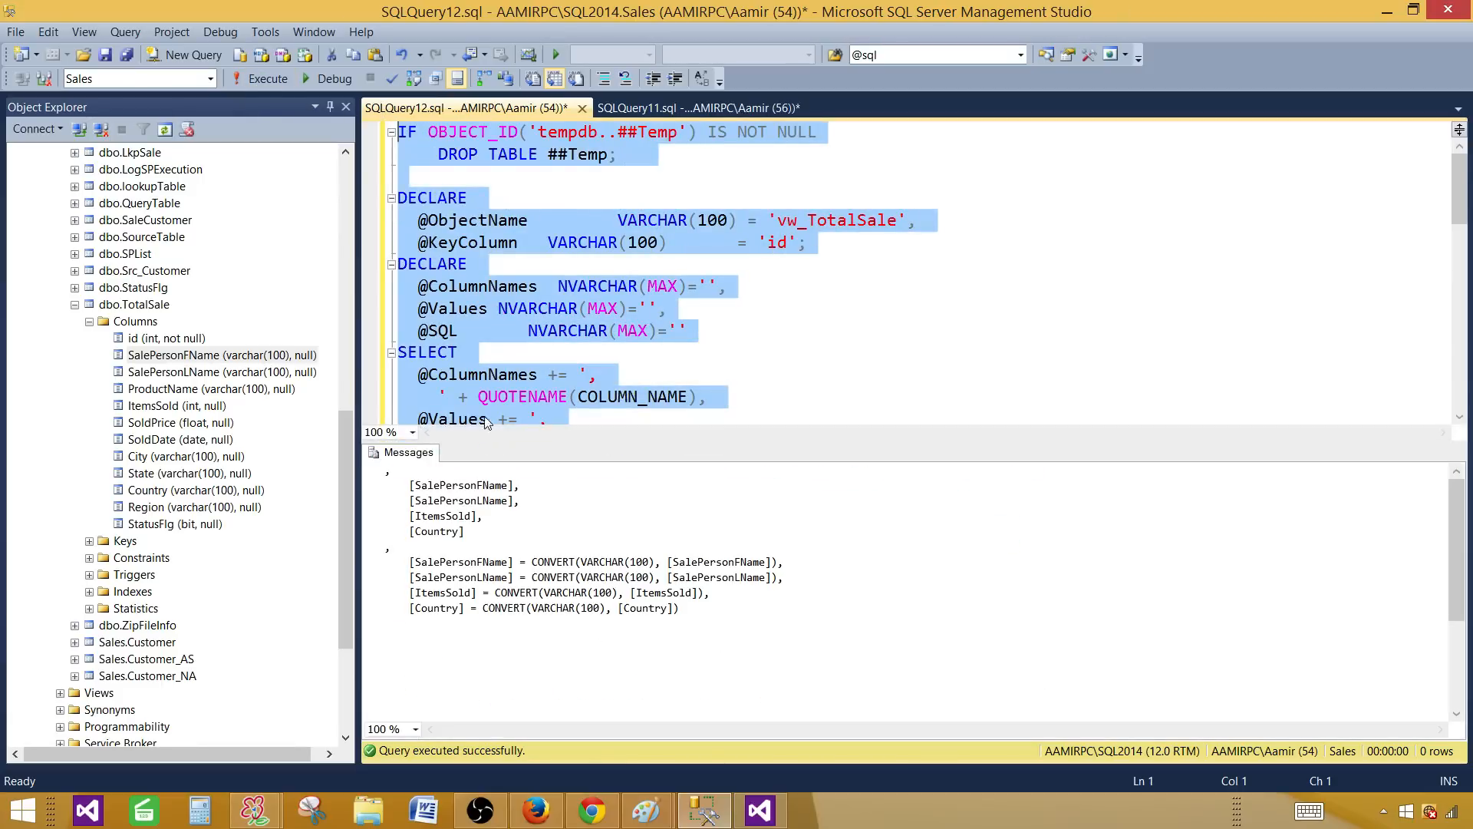
left_click_drag(397, 473, 383, 470)
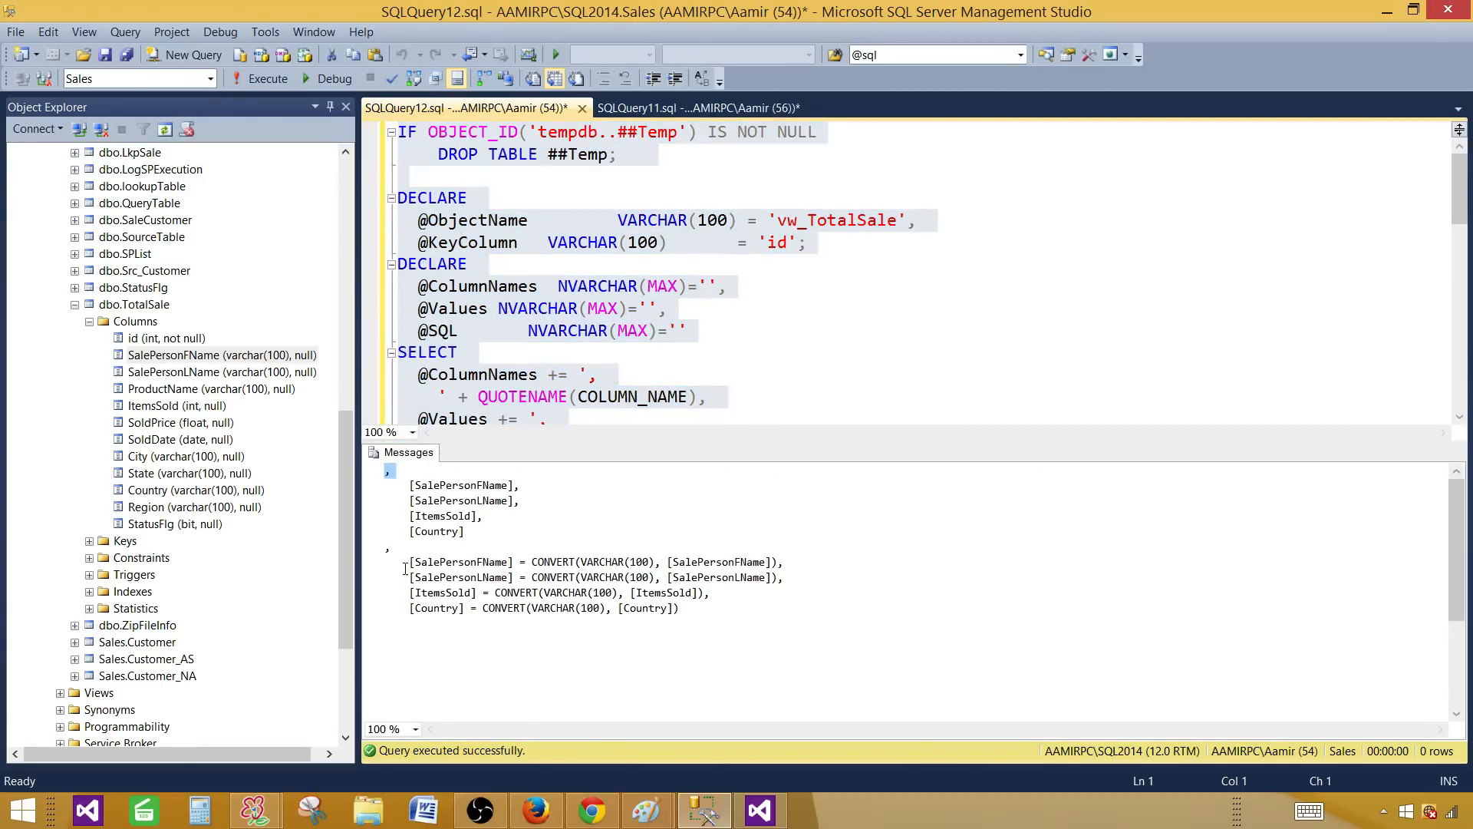
left_click_drag(405, 569, 679, 610)
left_click(613, 337)
scroll(648, 341, "down", 5)
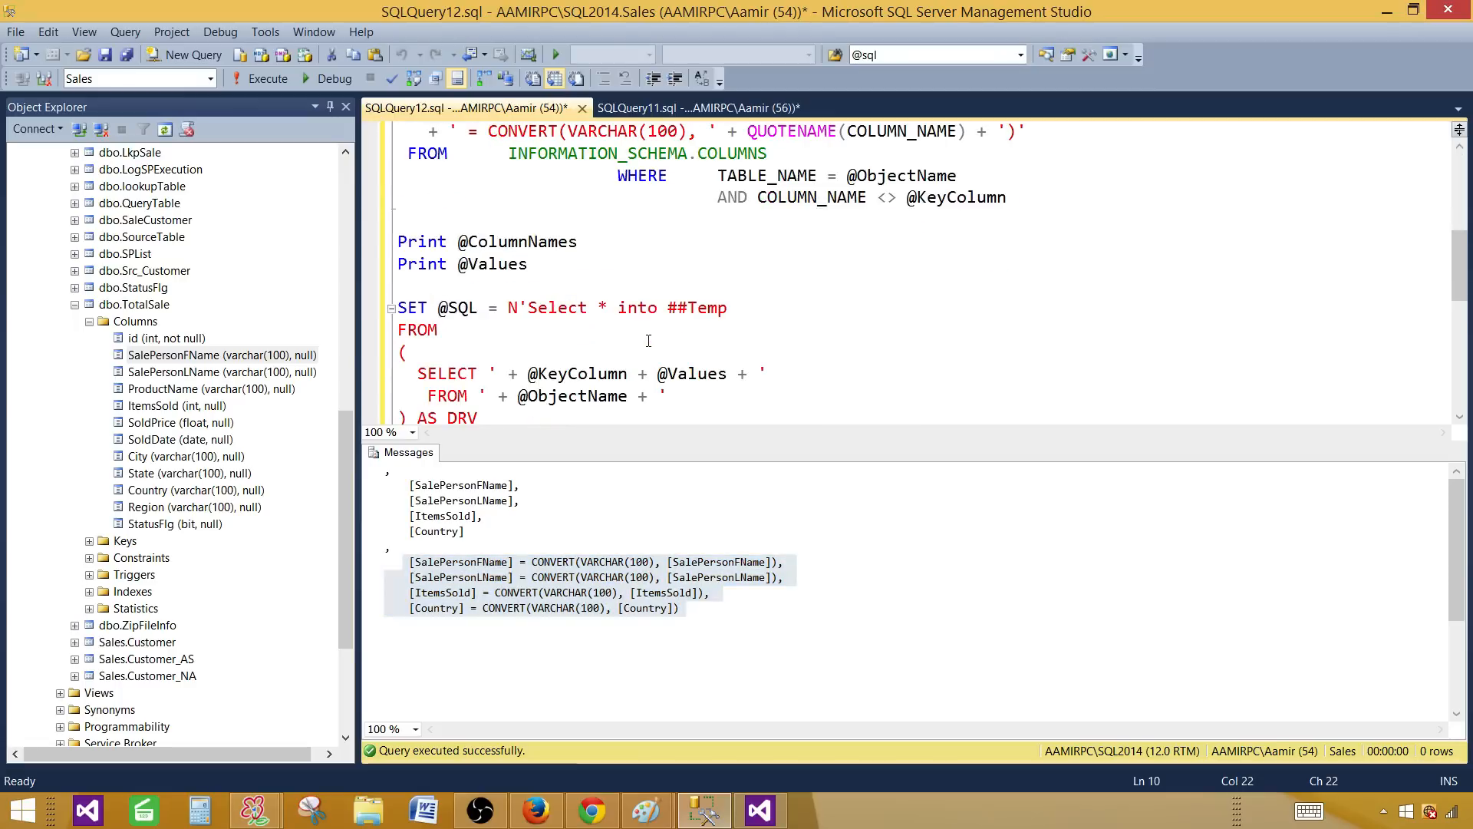
scroll(648, 341, "down", 2)
double_click(679, 241)
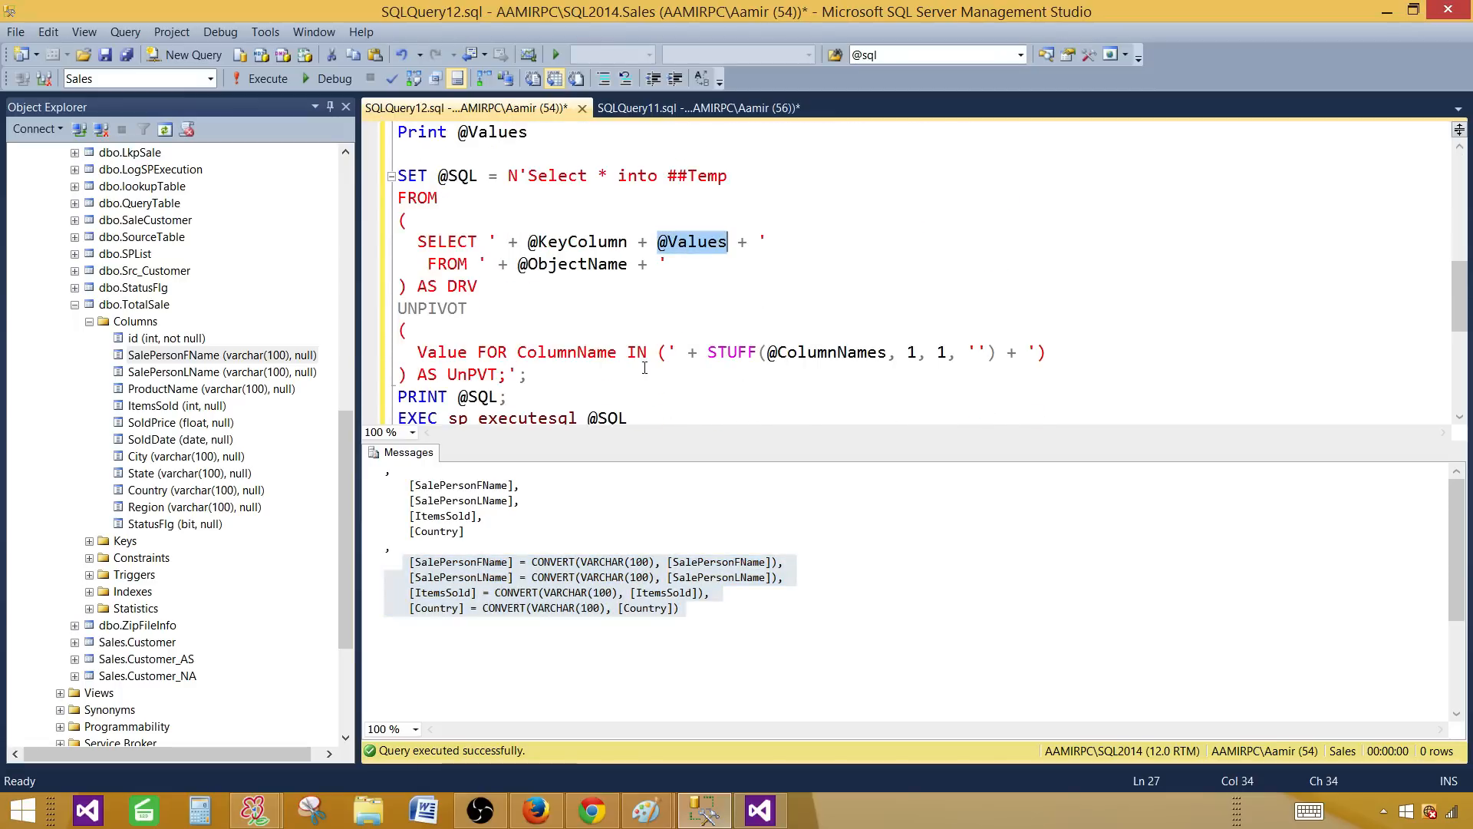
scroll(566, 403, "down", 2)
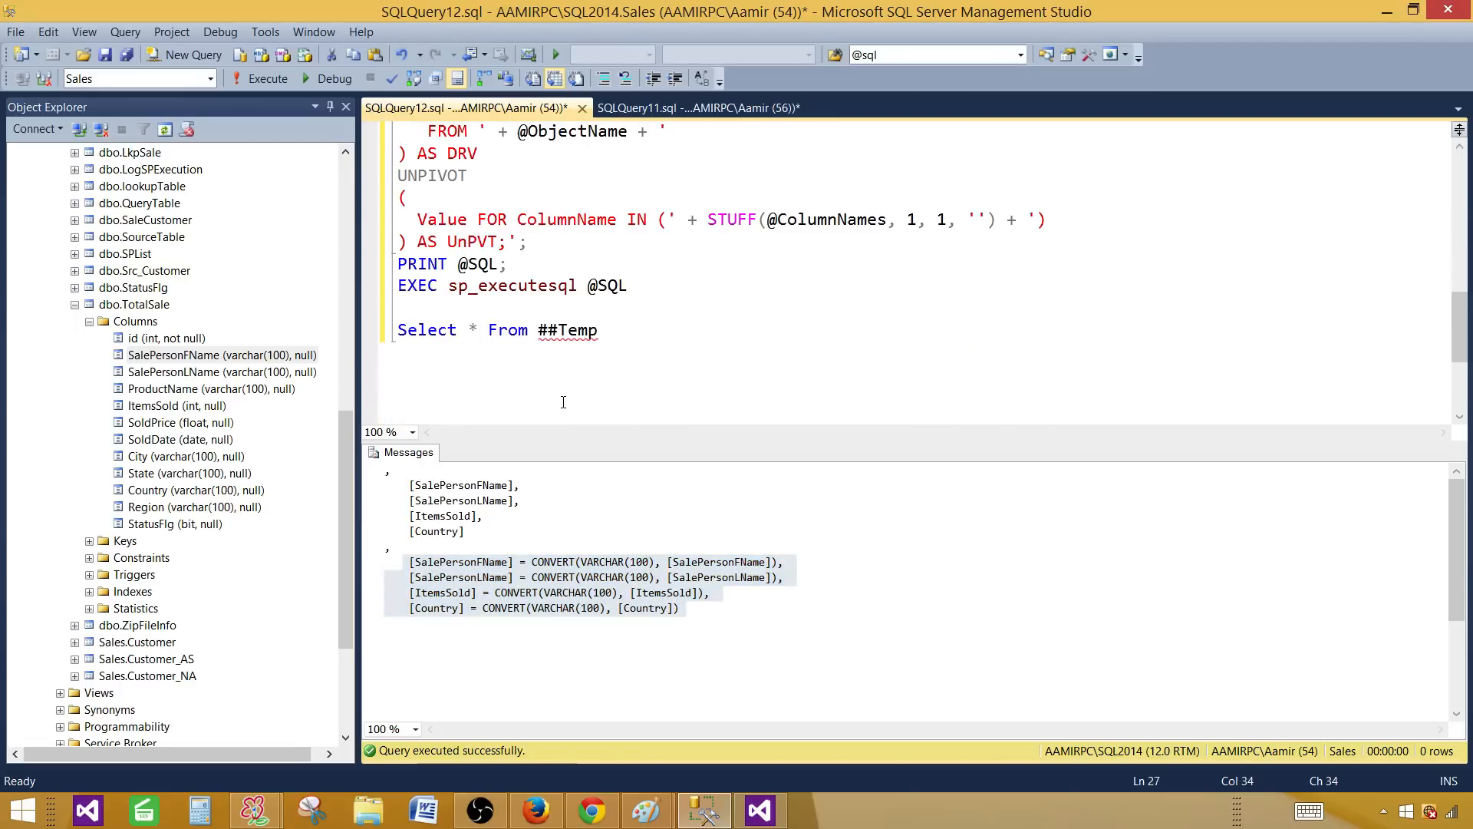
double_click(419, 264)
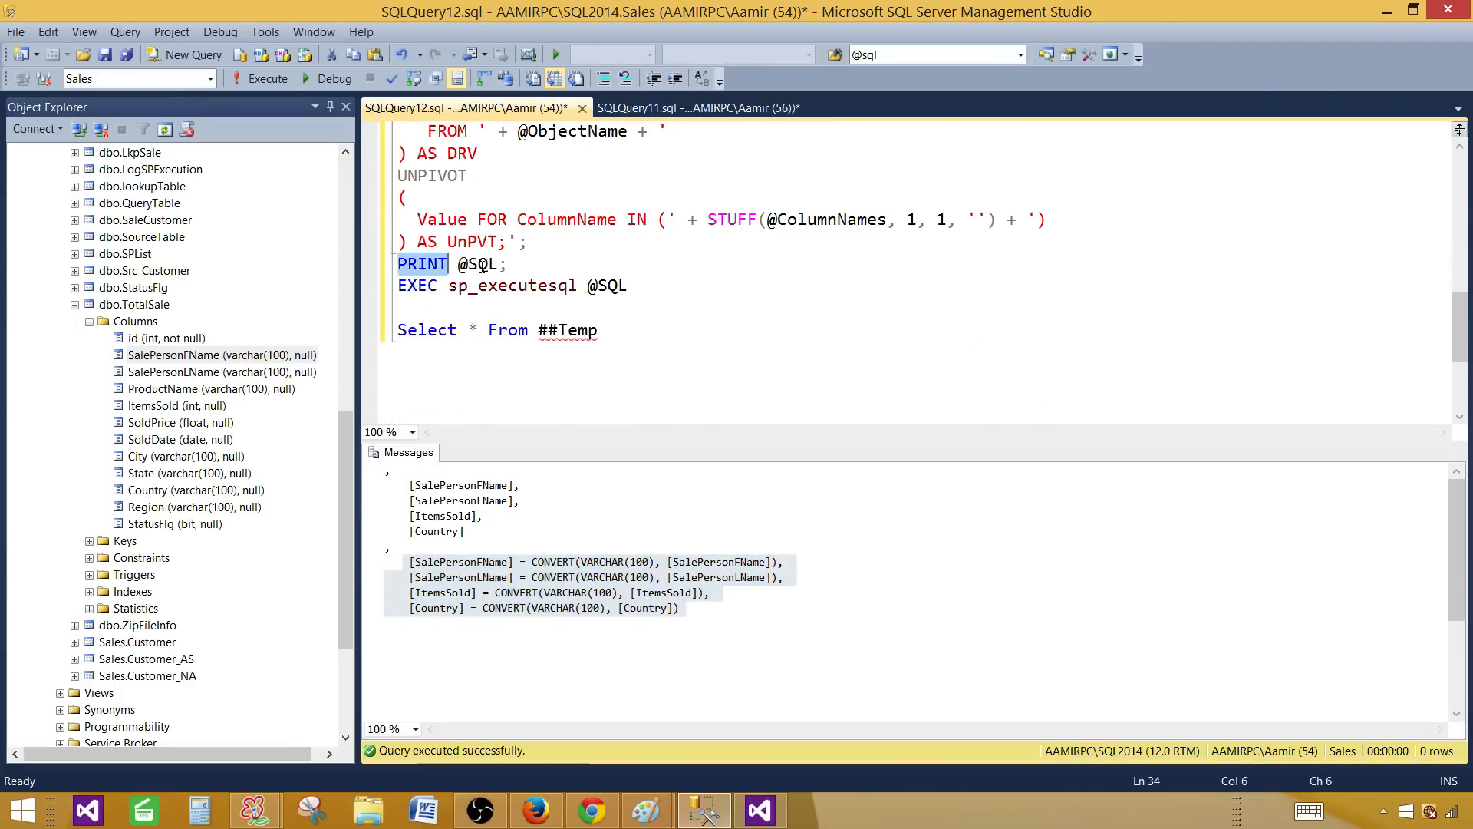
left_click(517, 283)
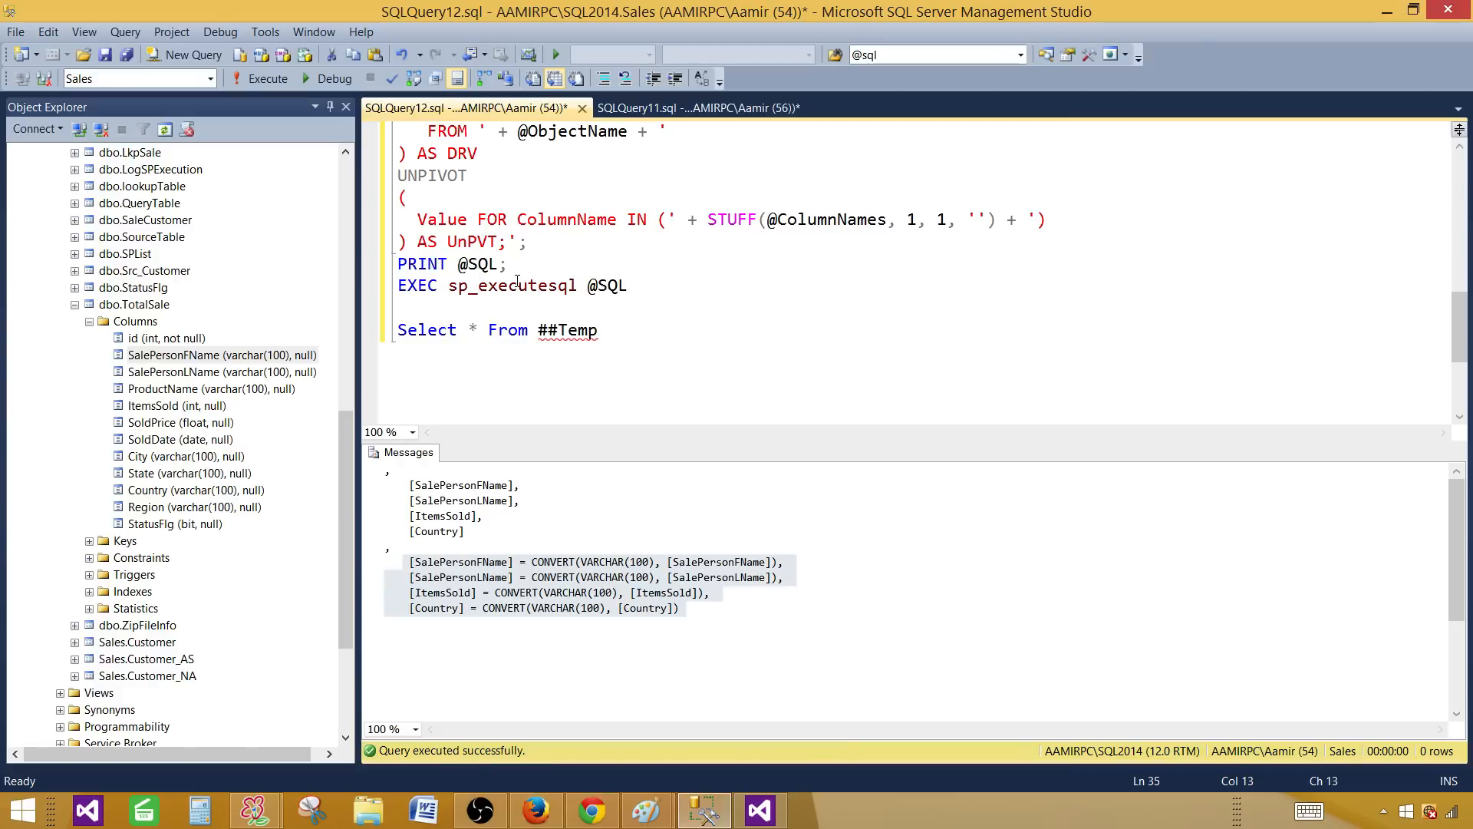
left_click(478, 328)
scroll(656, 202, "up", 2)
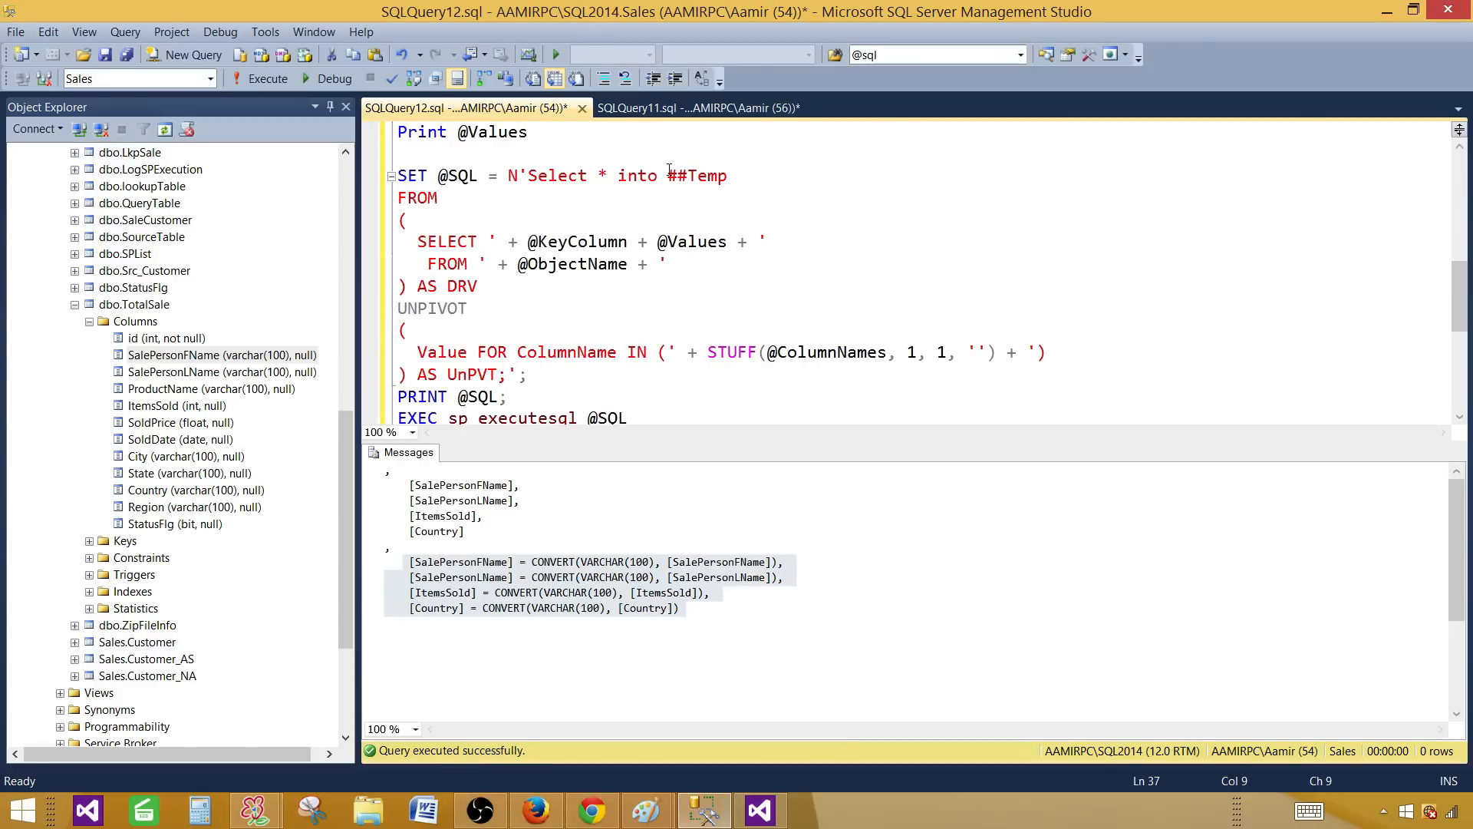
left_click_drag(668, 176, 729, 176)
scroll(758, 230, "down", 3)
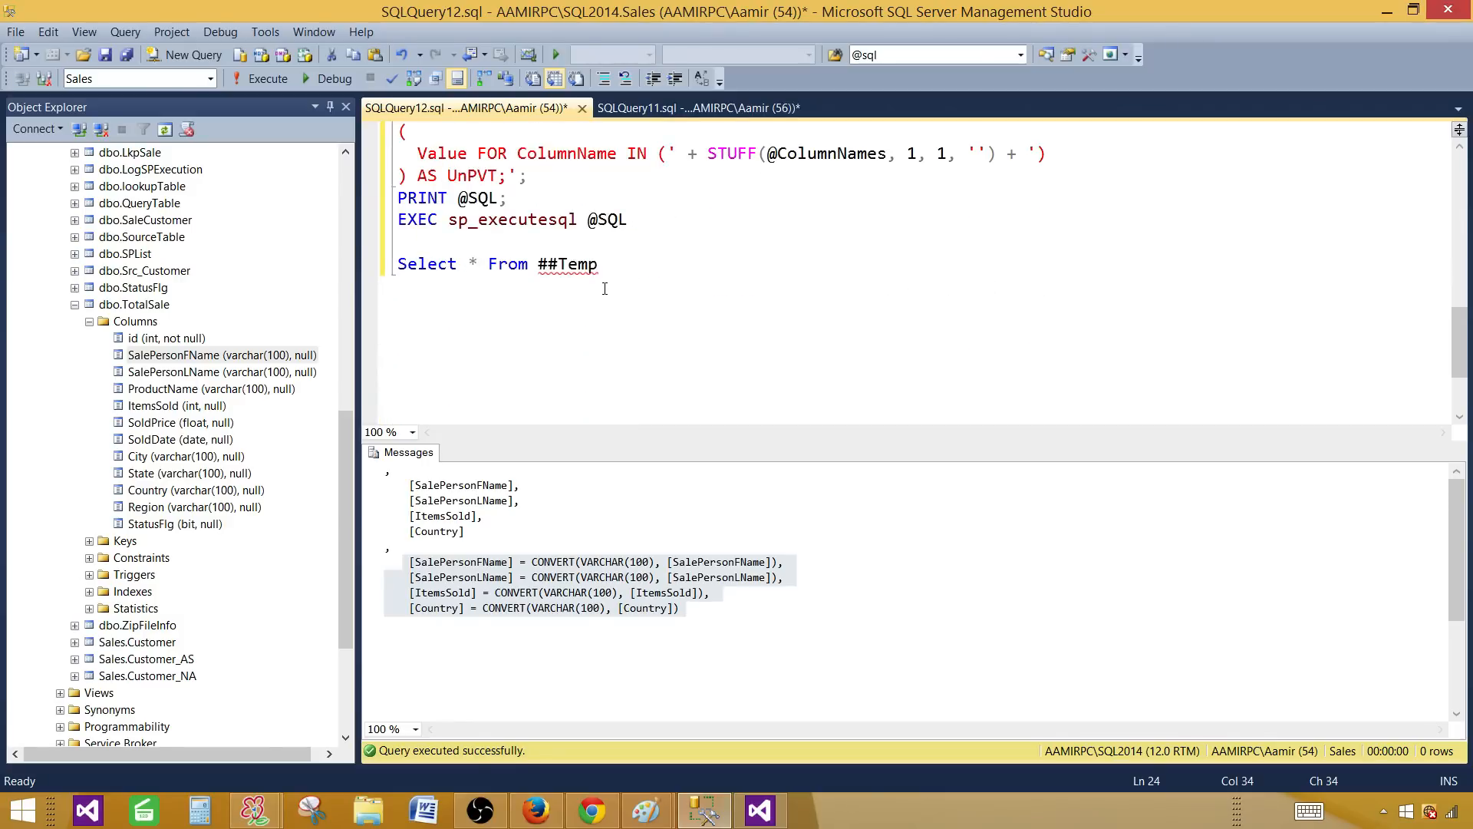
left_click(519, 220)
- Review the closing Select * From ##Temp statement against the dynamic SQL that fills the table
scroll(504, 342, "up", 2)
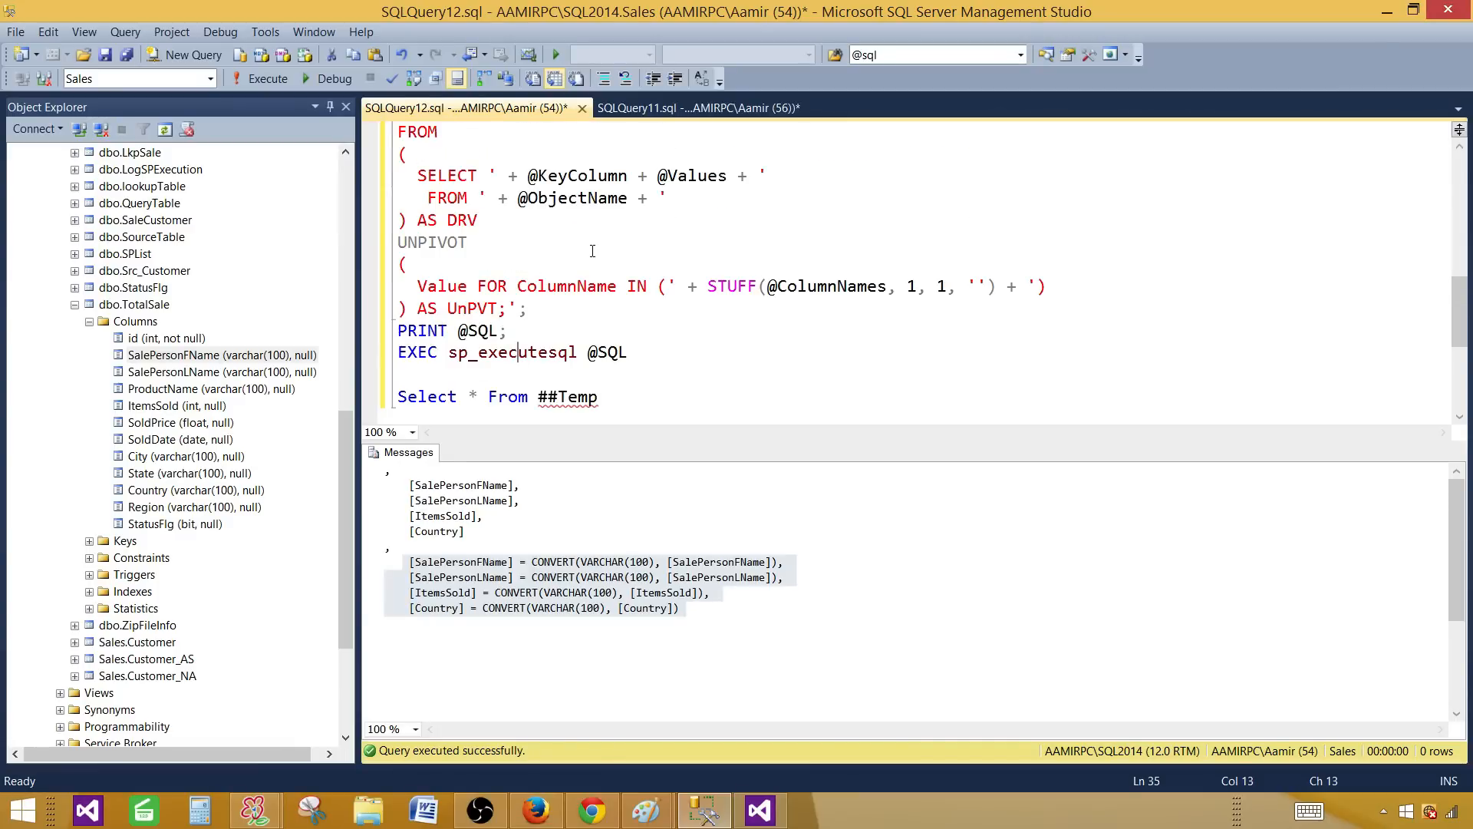
scroll(592, 251, "up", 1)
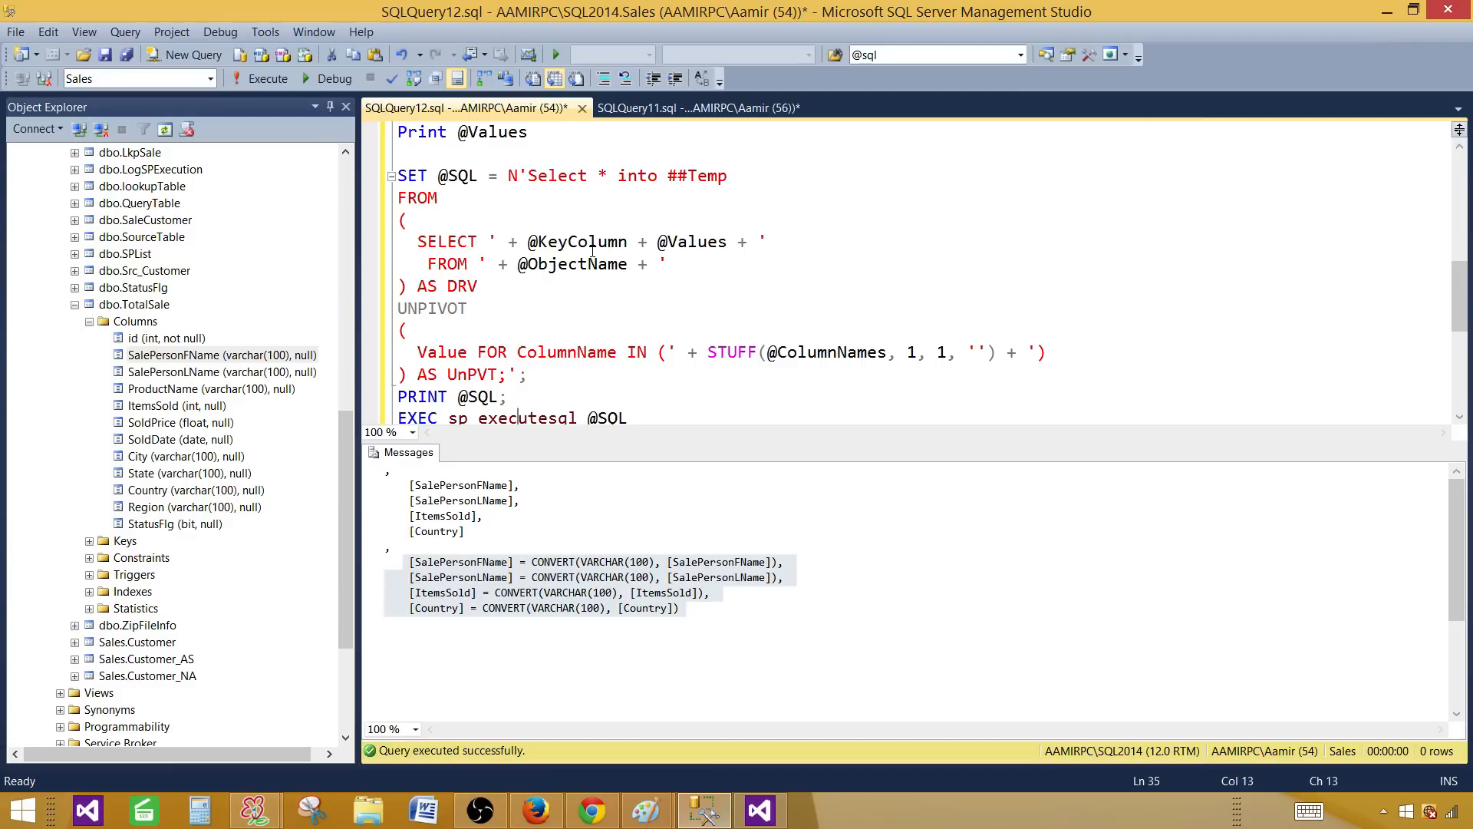
scroll(592, 249, "down", 2)
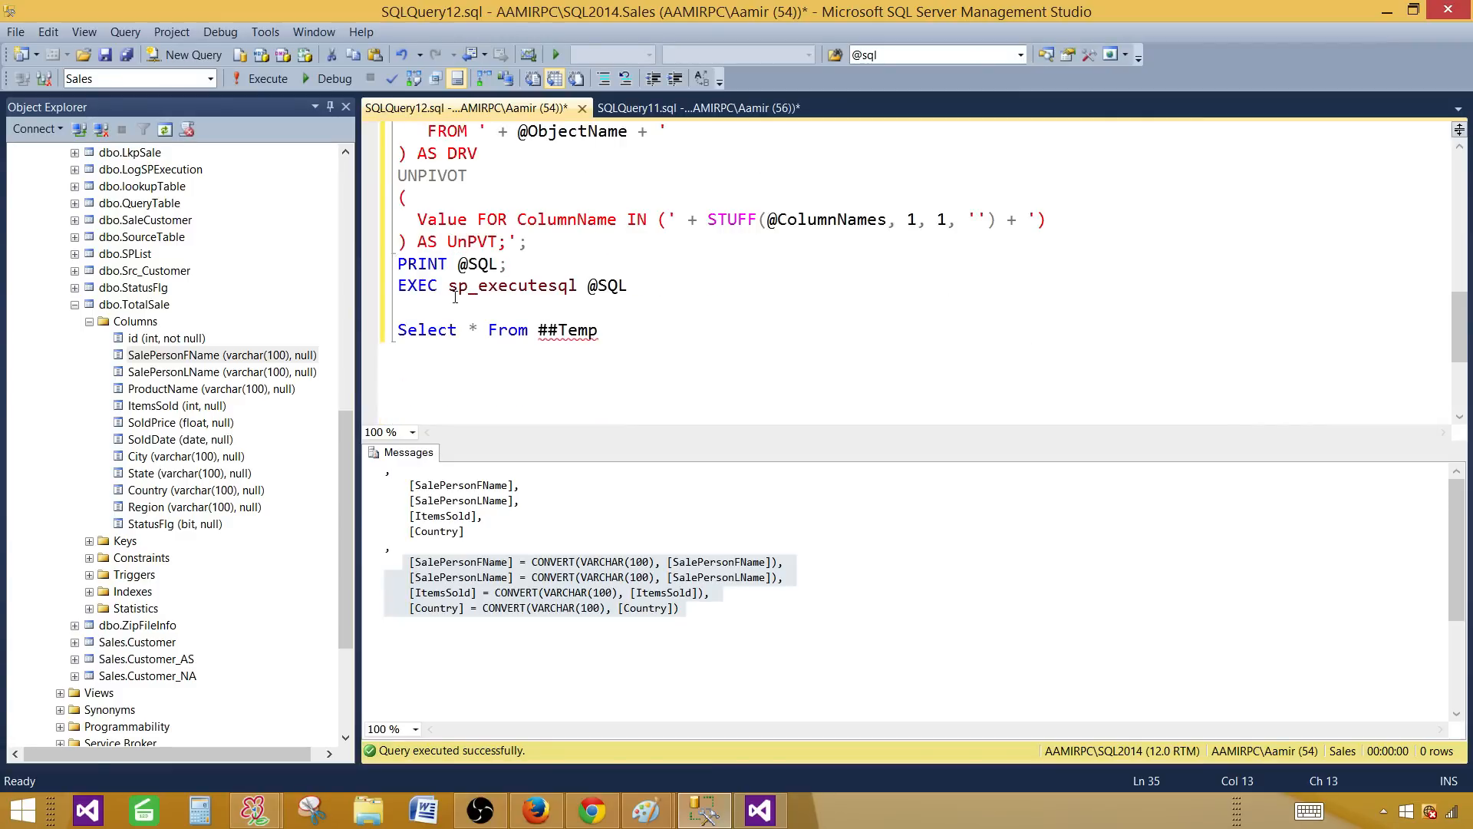
left_click_drag(611, 341, 396, 331)
scroll(545, 244, "up", 2)
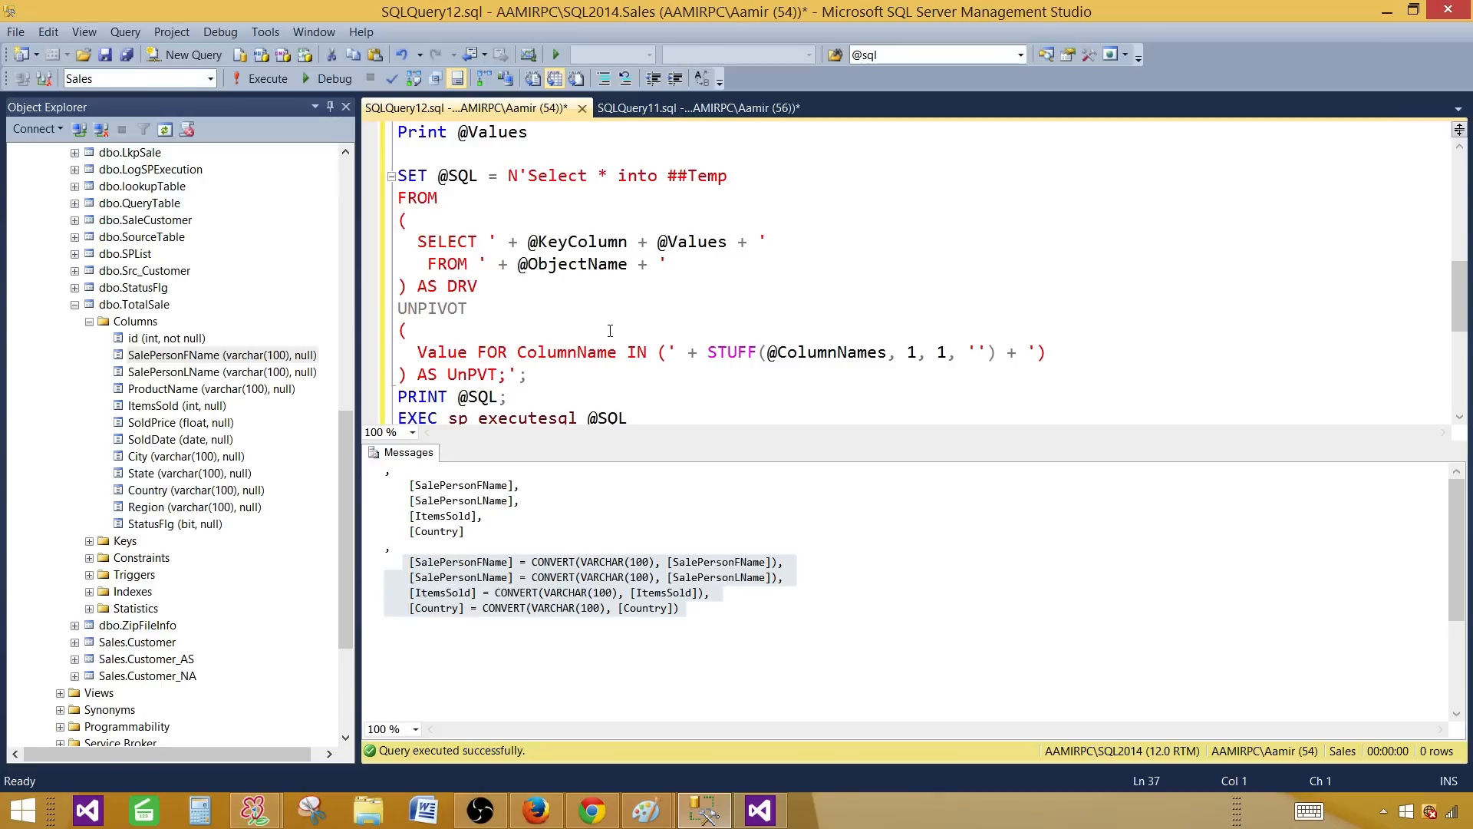
- Hide the results pane and look over the script from the column-name SELECT down to its final query
key("ctrl+r")
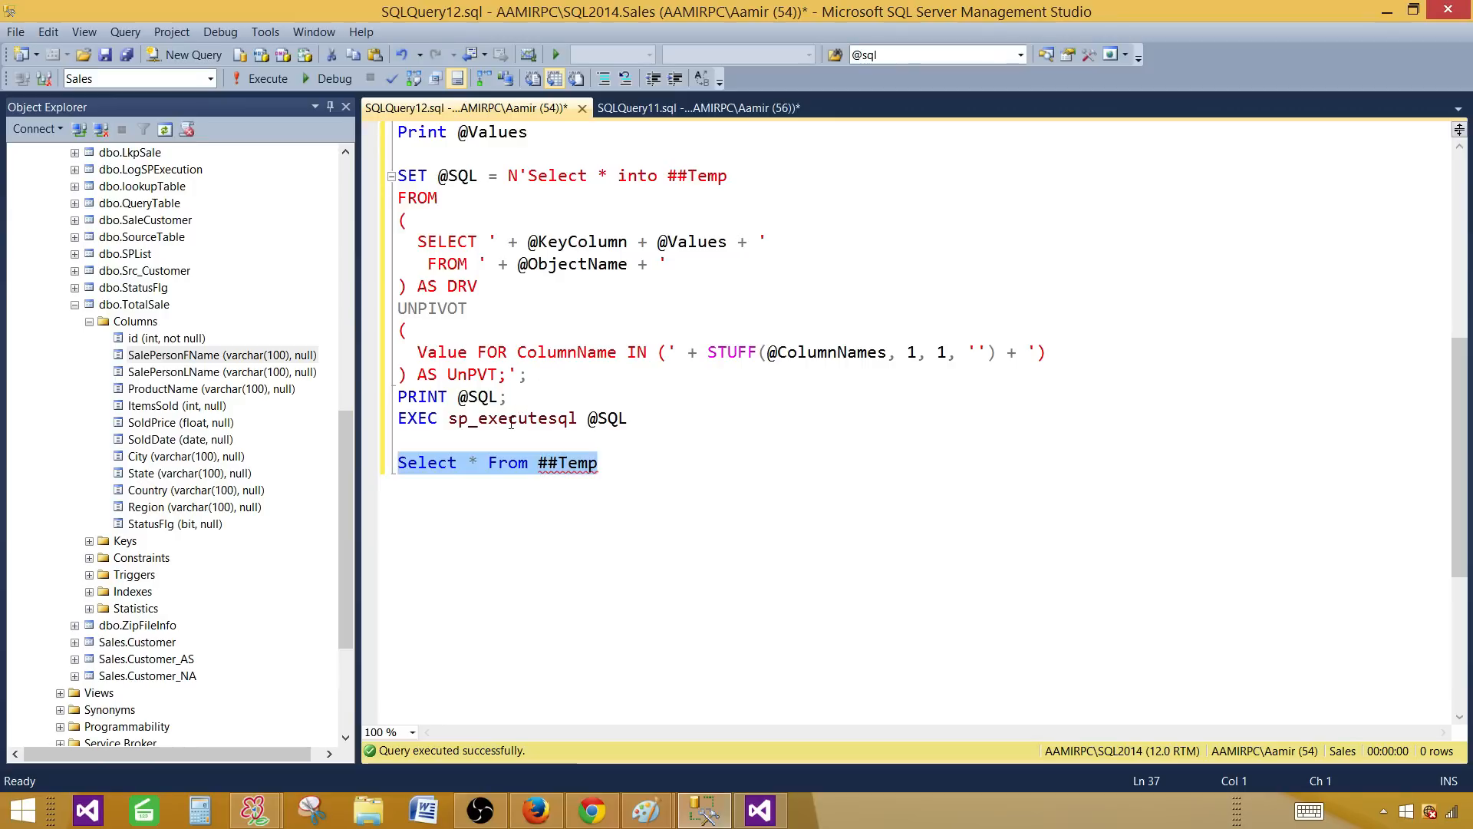
left_click(559, 399)
scroll(608, 407, "up", 3)
scroll(564, 656, "up", 4)
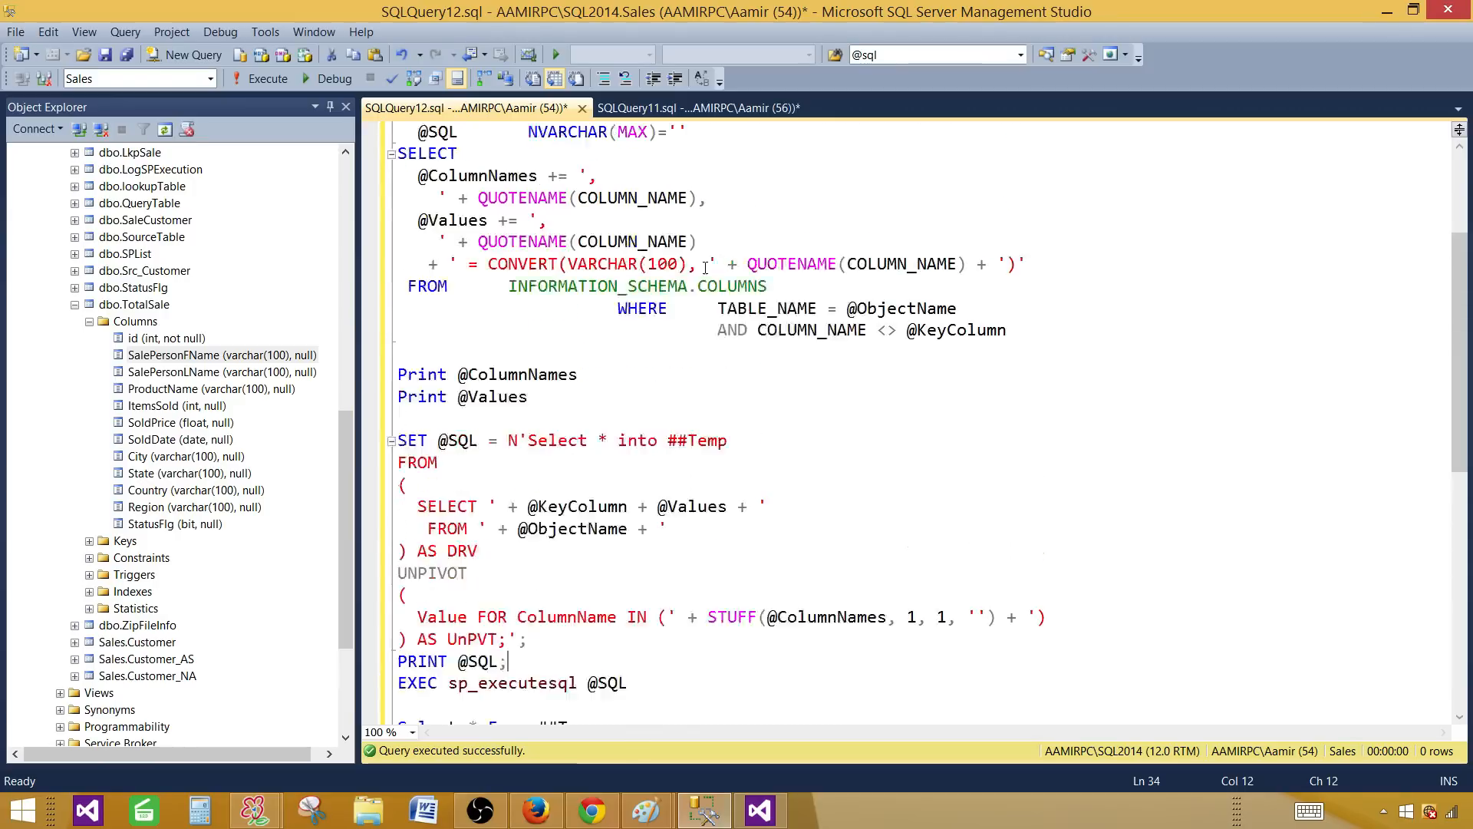
scroll(645, 384, "down", 5)
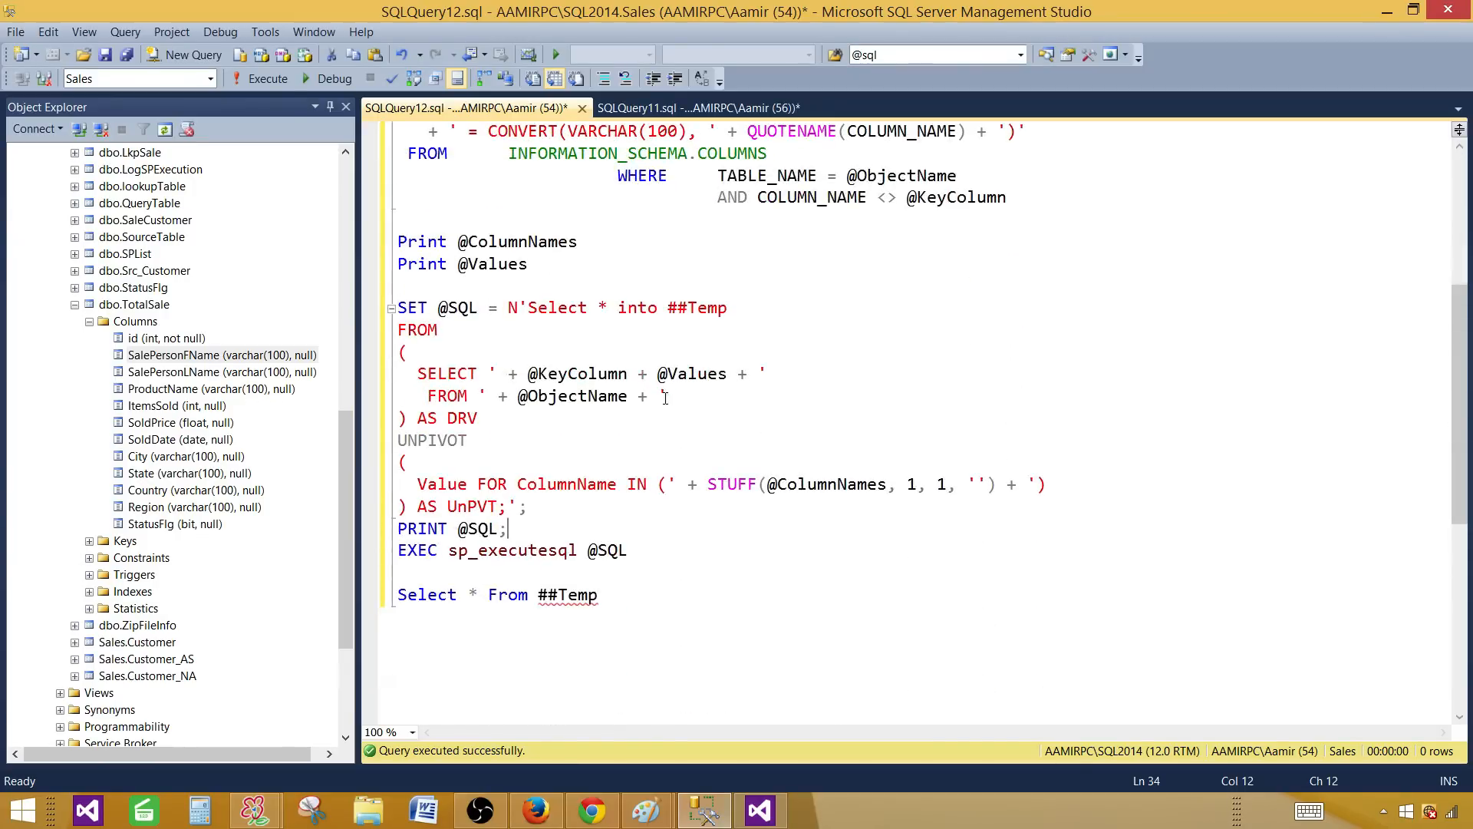
left_click(616, 601)
- Examine the id column and the remaining columns of the vw_TotalSale results in SQLQuery11.sql
left_click(698, 108)
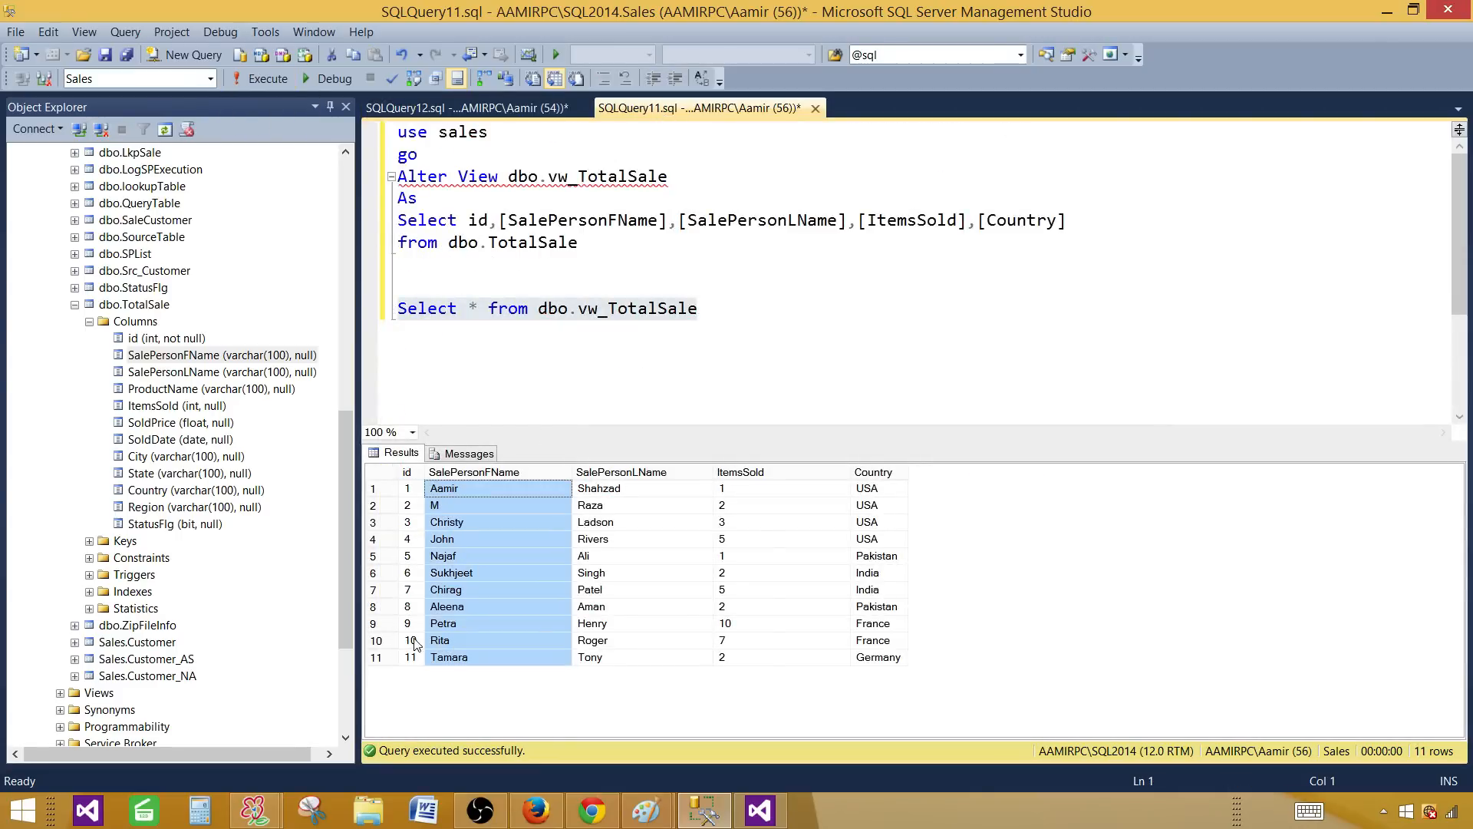
left_click(411, 657)
left_click_drag(440, 489, 863, 660)
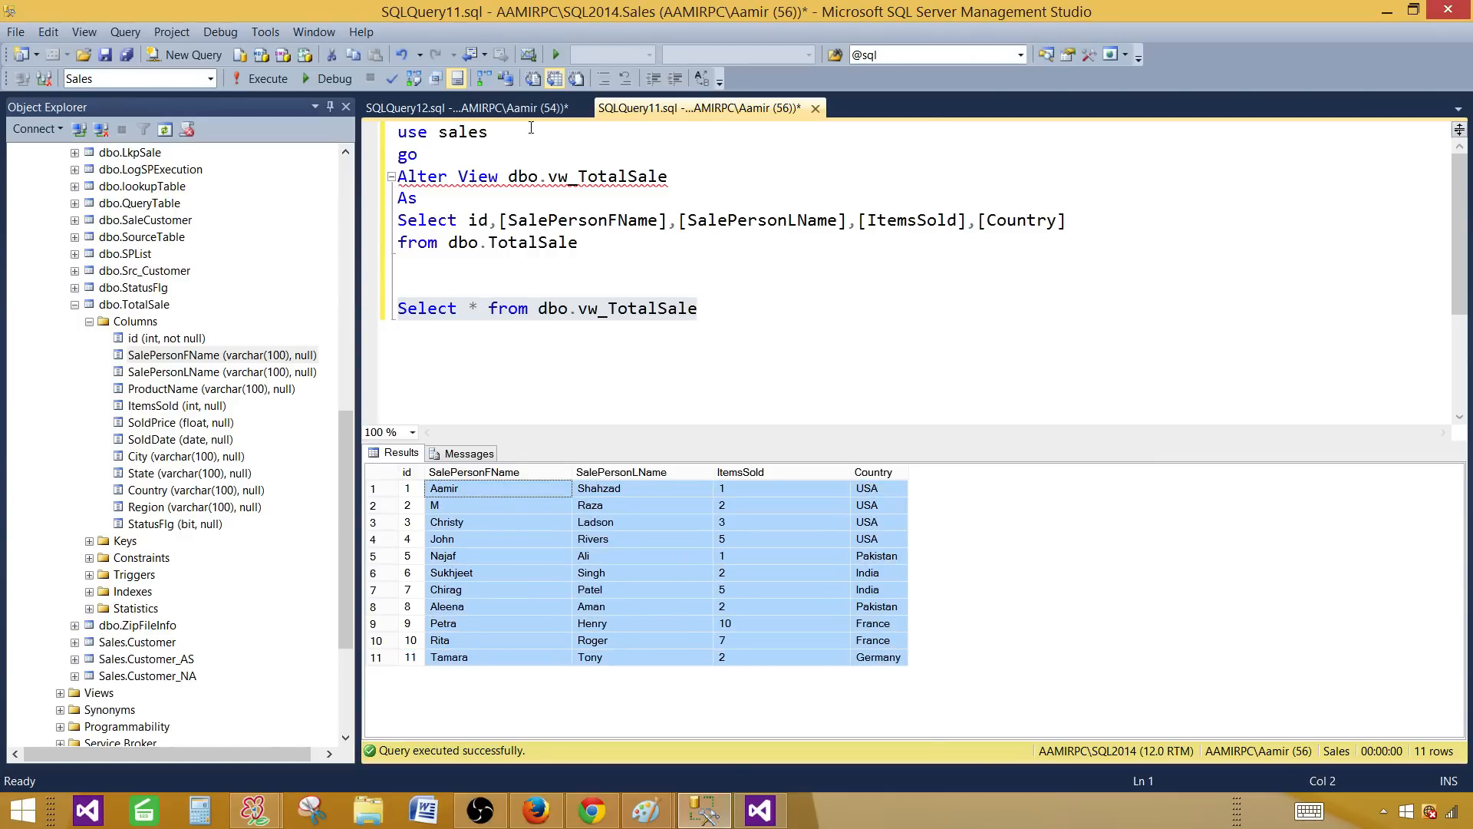
- Run the complete dynamic unpivot script in SQLQuery12.sql
left_click(522, 106)
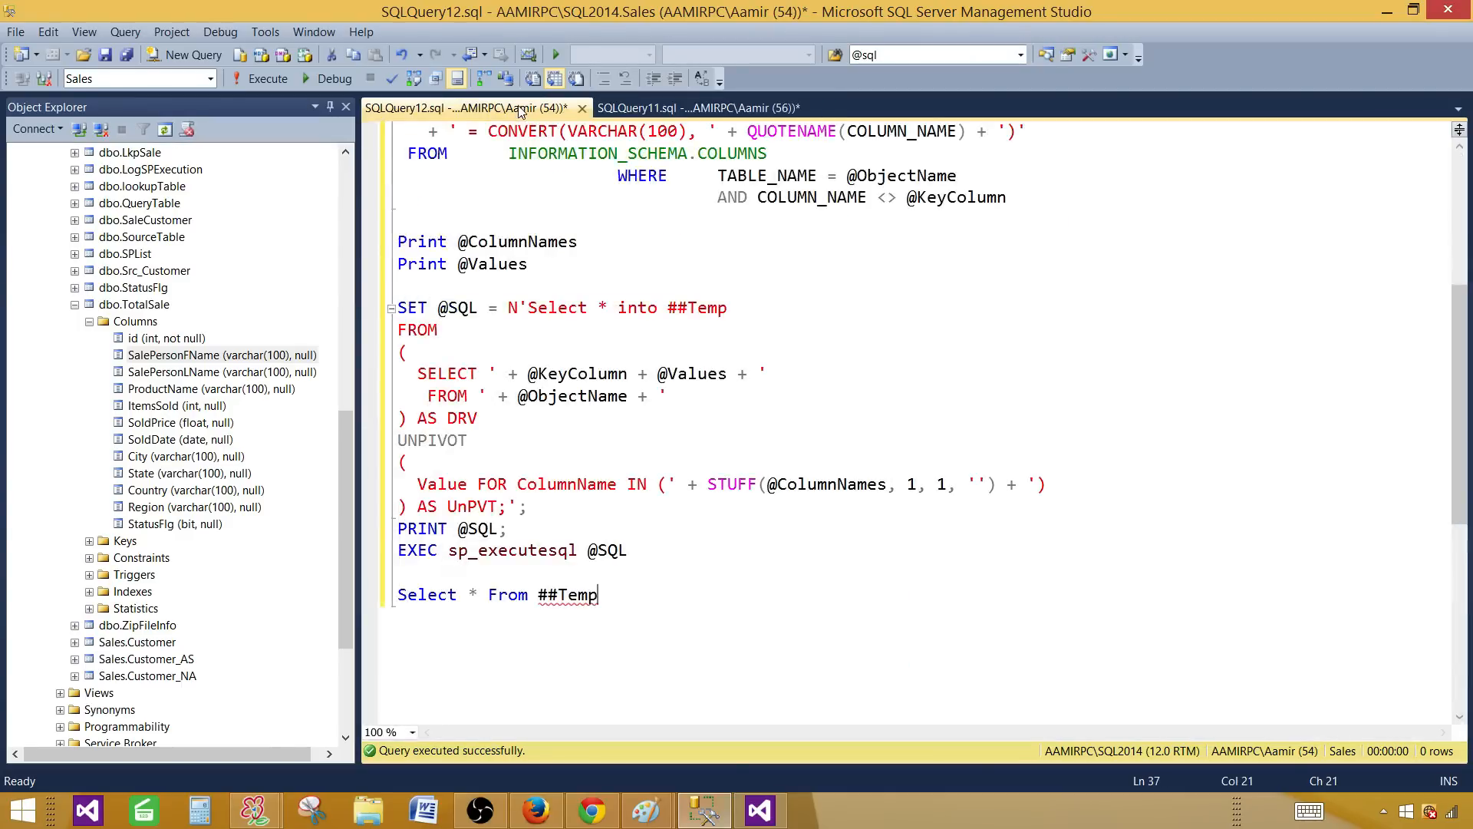
left_click(290, 82)
- Examine how the unpivoted results list each view column of id 1 as a separate Value and ColumnName row
left_click(447, 506)
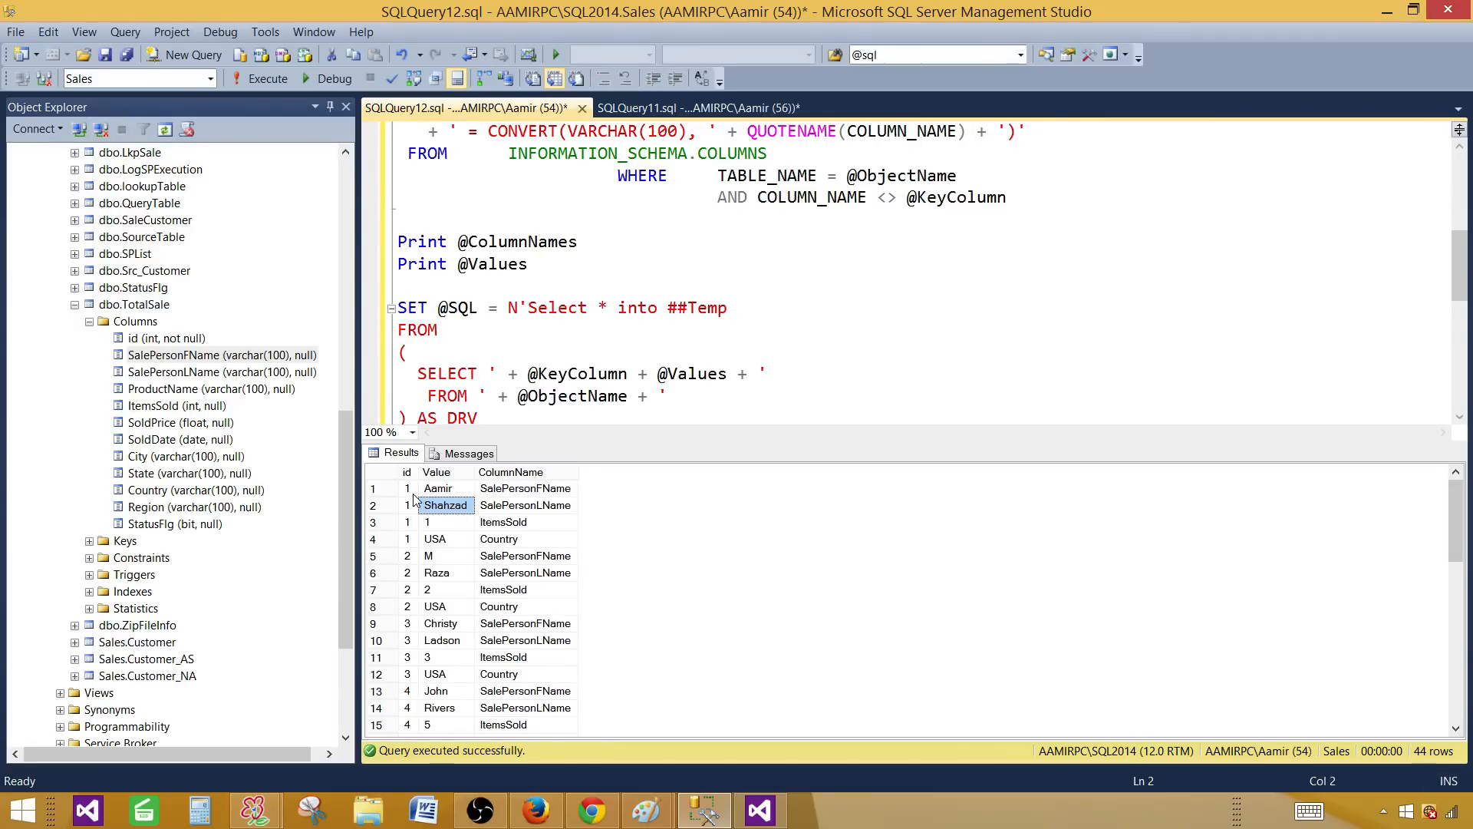
left_click_drag(407, 489, 413, 507)
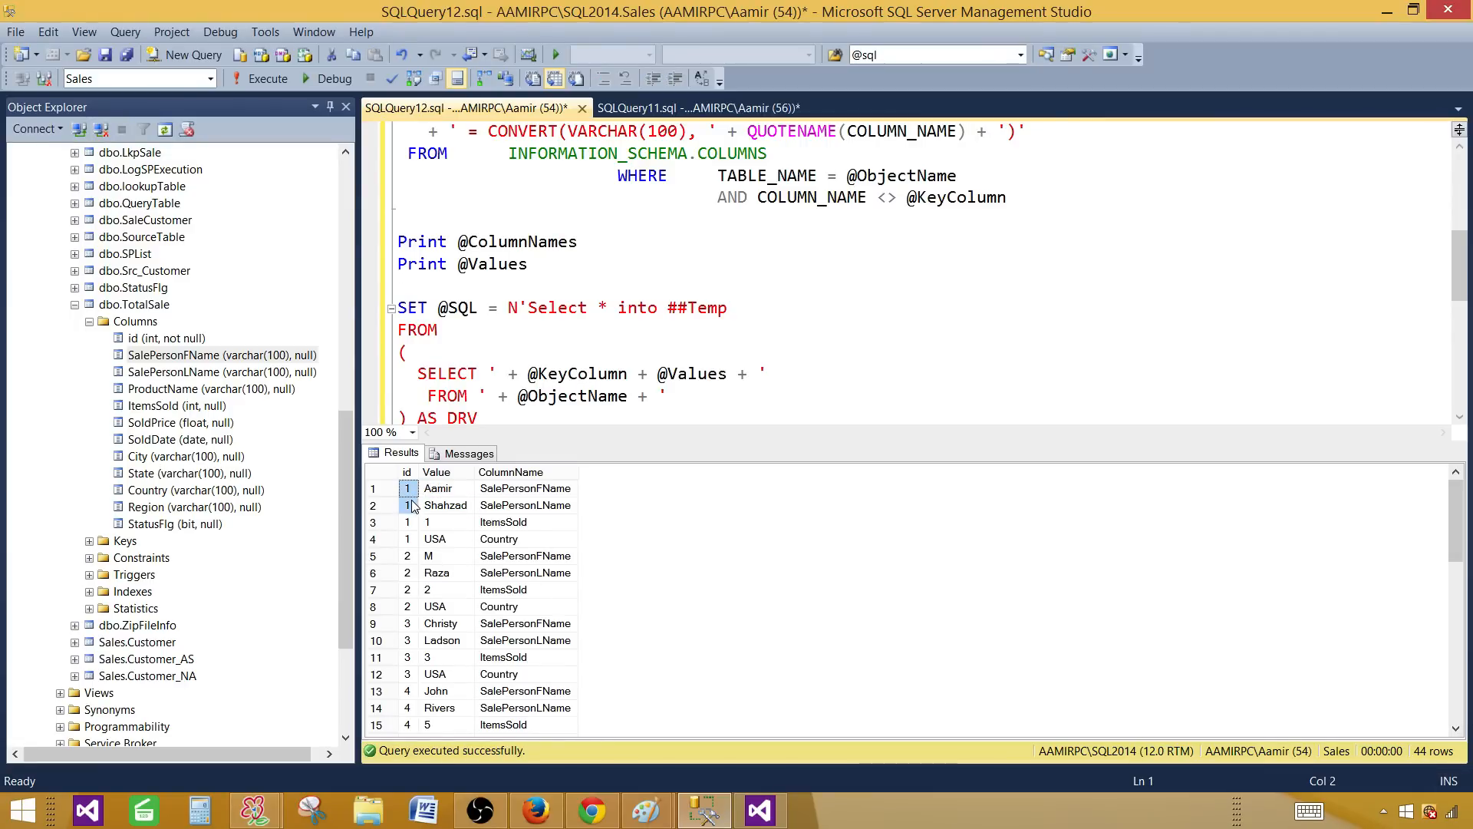
left_click(436, 491)
left_click(520, 490)
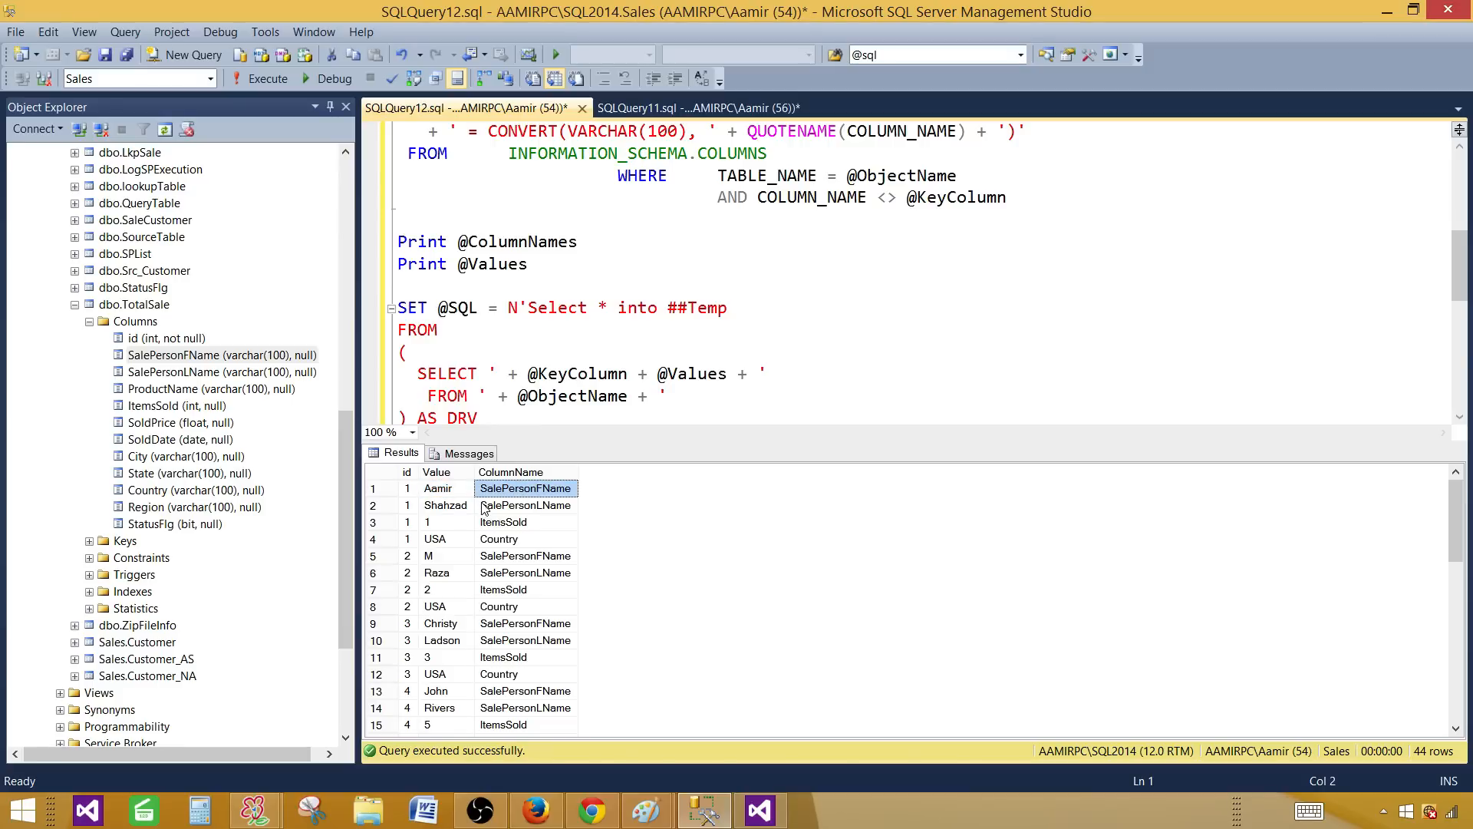
left_click(482, 507)
left_click(439, 522)
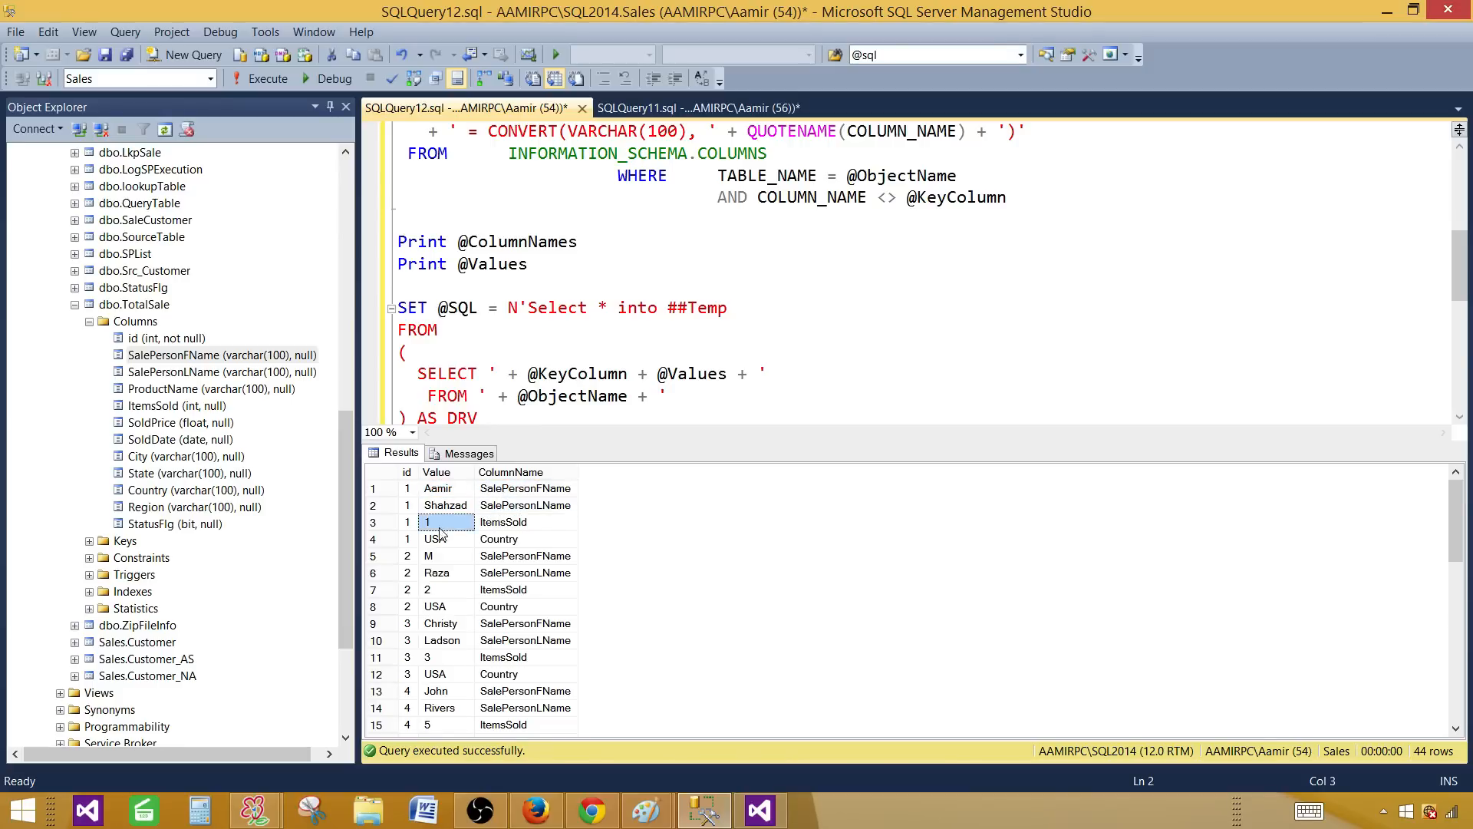
left_click(449, 542)
left_click(511, 544)
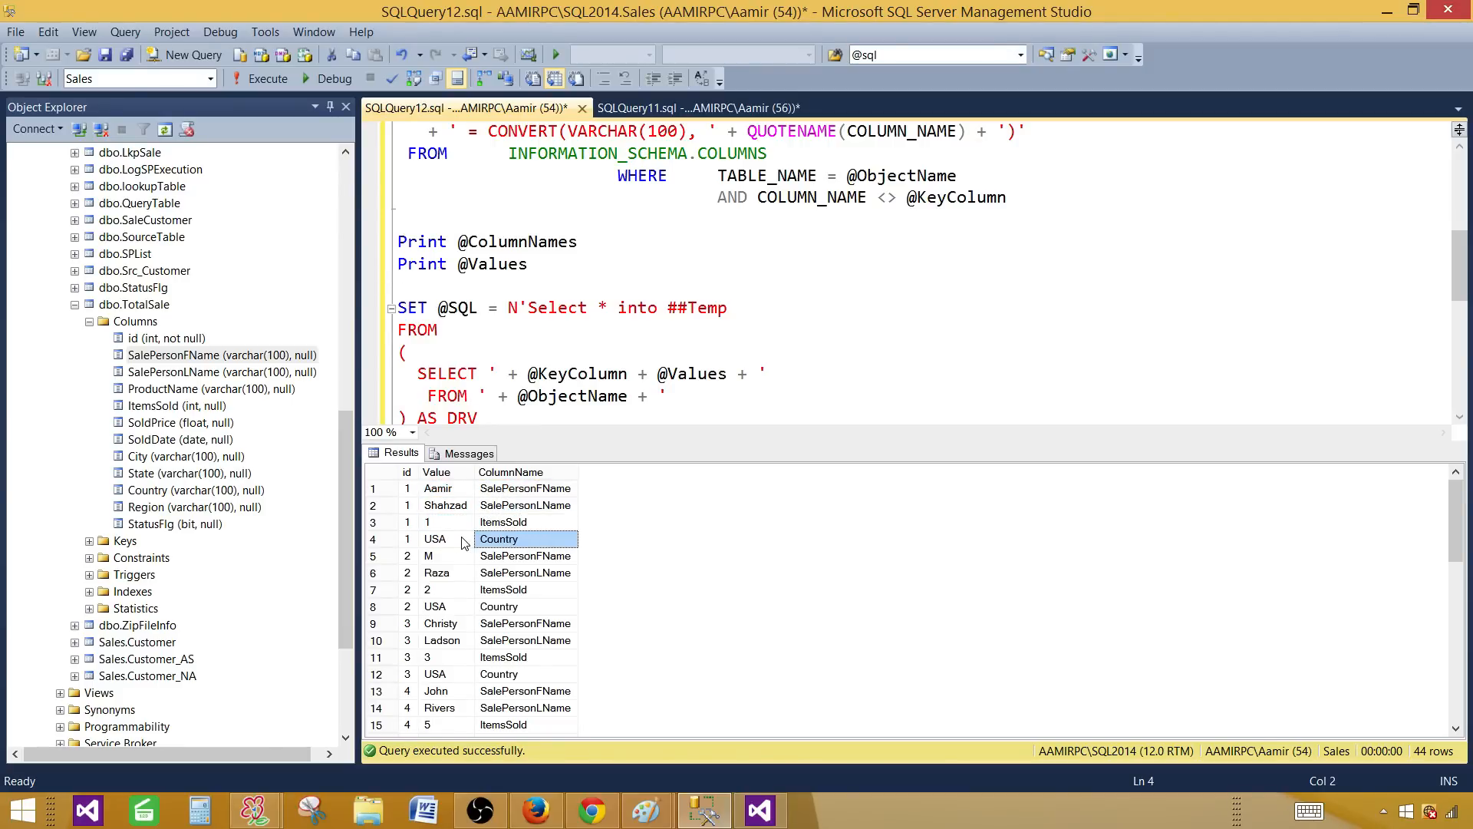
left_click_drag(409, 488, 514, 545)
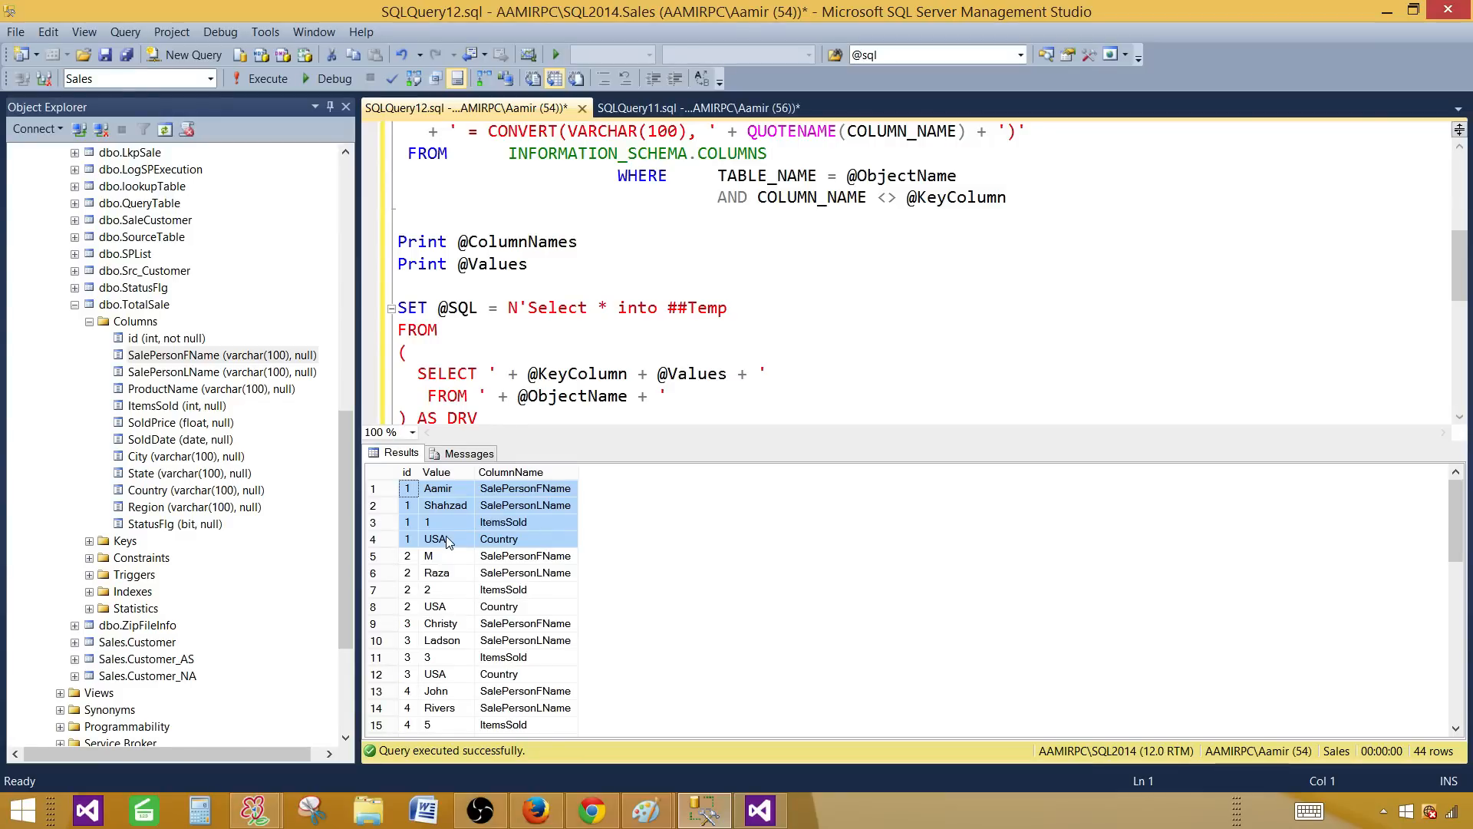
- Select the dynamic SQL script in SQLQuery12.sql and copy it to the clipboard
left_click(525, 256)
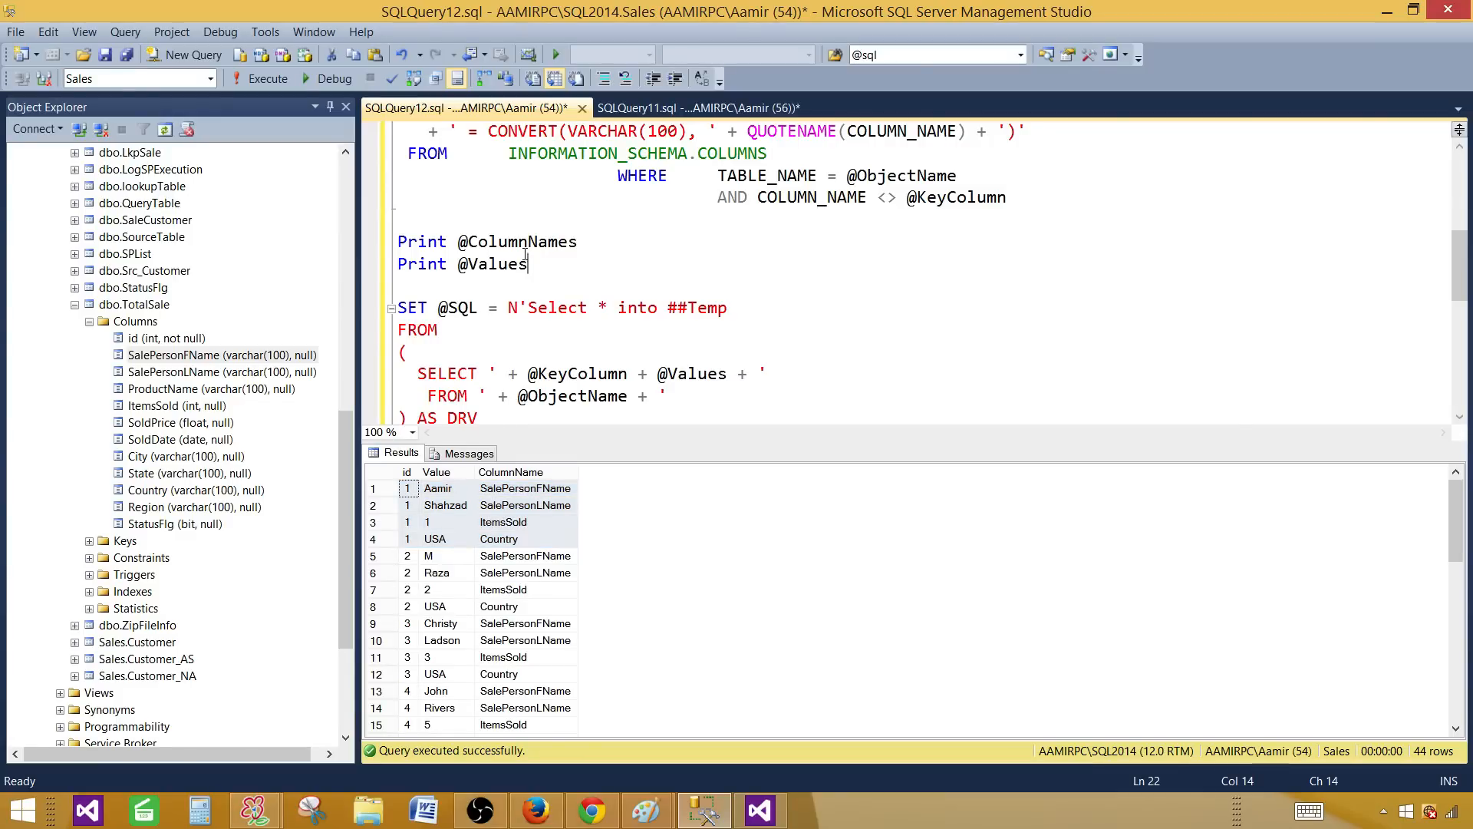
left_click_drag(399, 307, 597, 412)
right_click(817, 203)
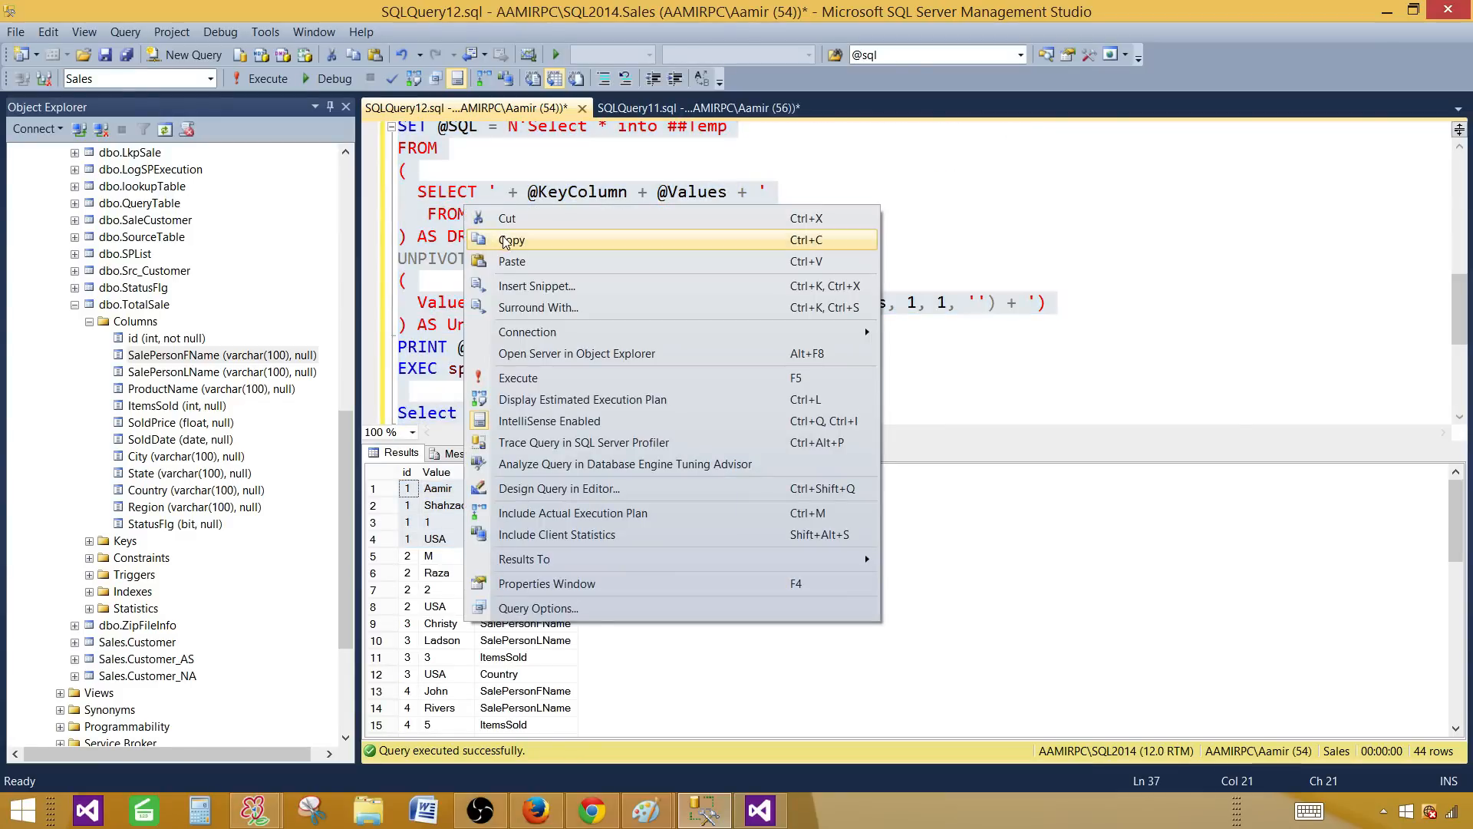
left_click(848, 240)
- Switch to Visual Studio and delete the DSET_Sales dataset from the DynamicColumn.rdl report
key("alt+Tab")
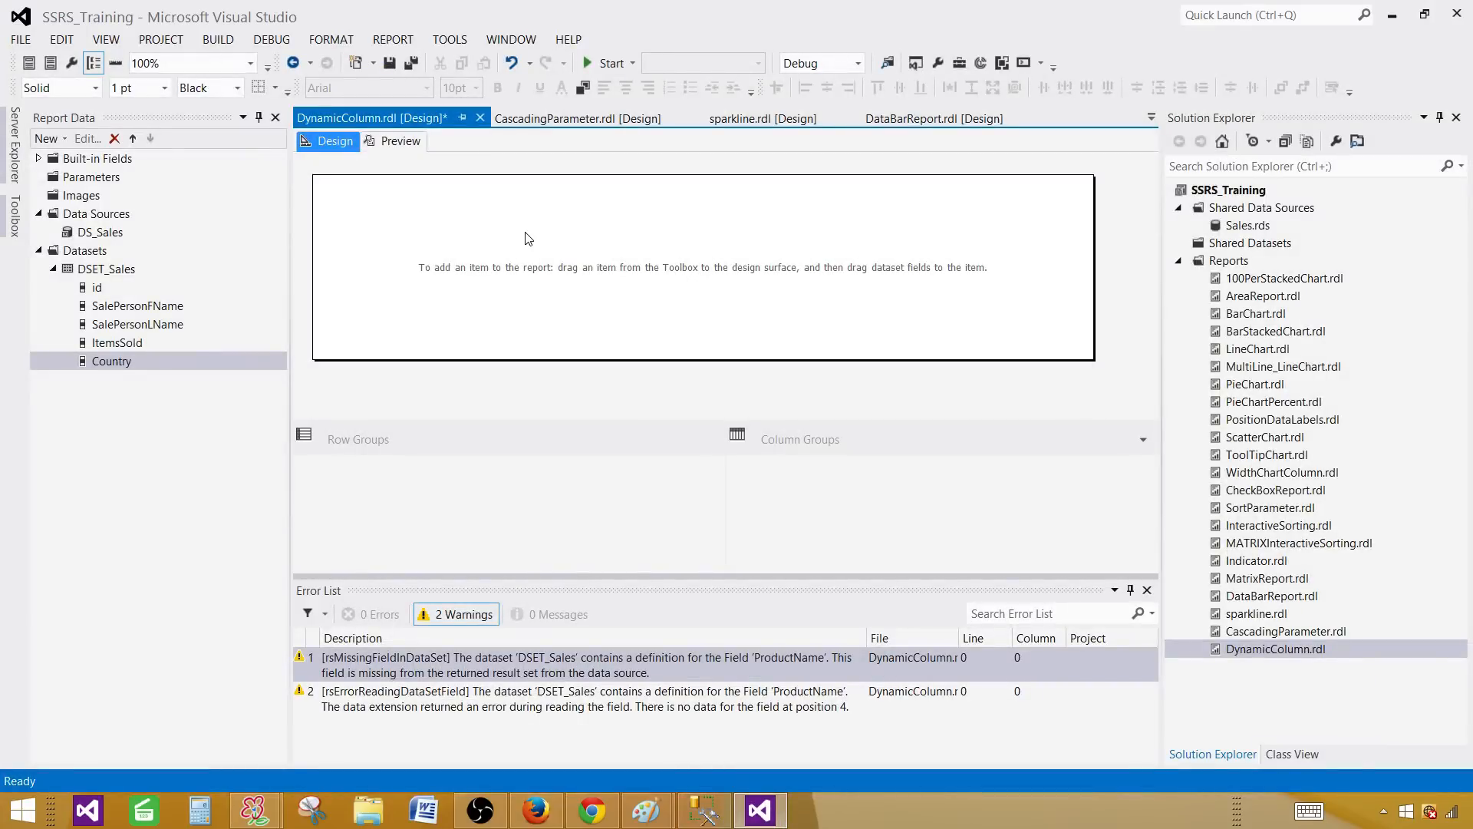
left_click(100, 270)
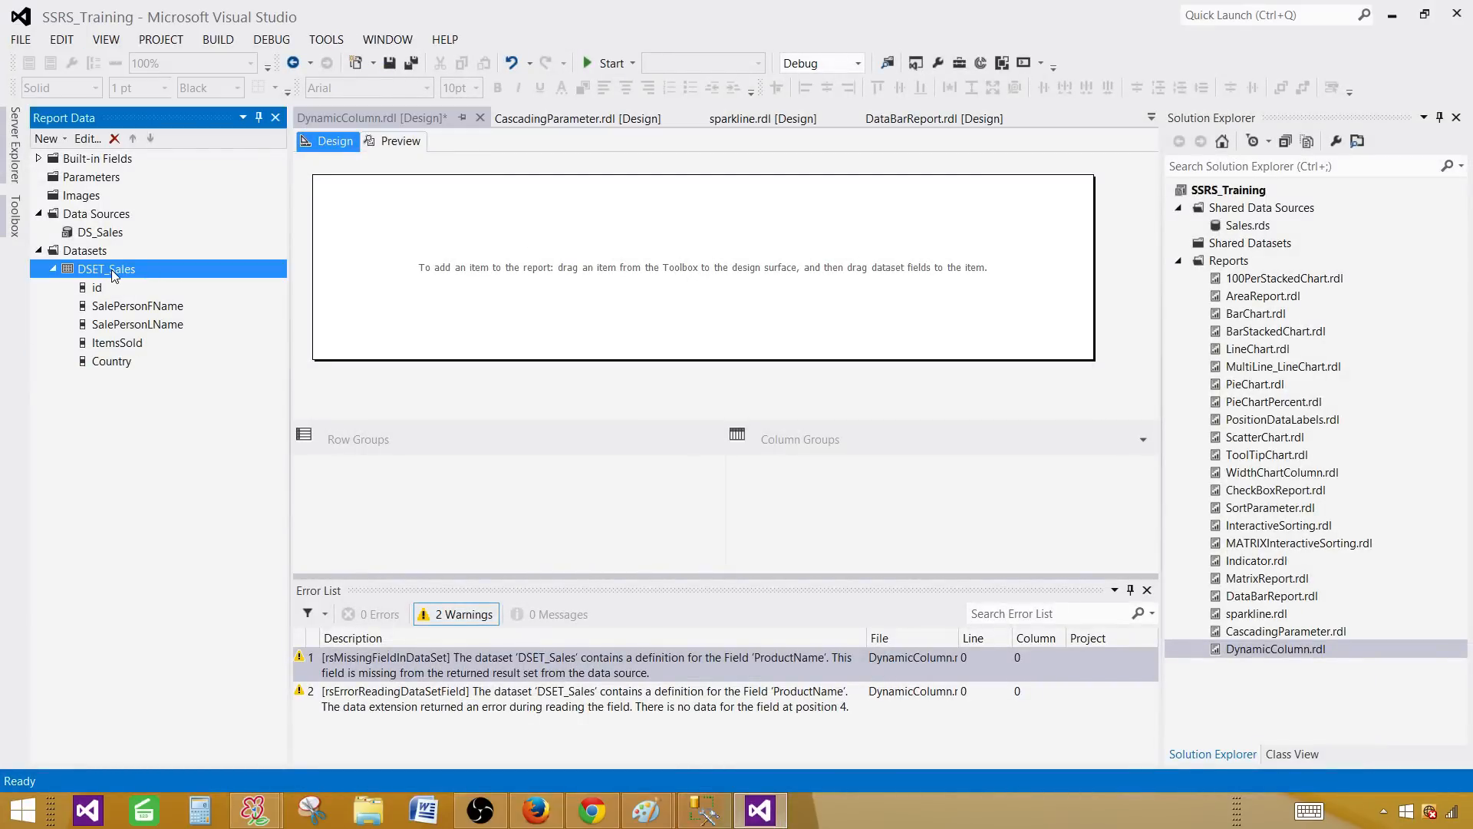
right_click(107, 270)
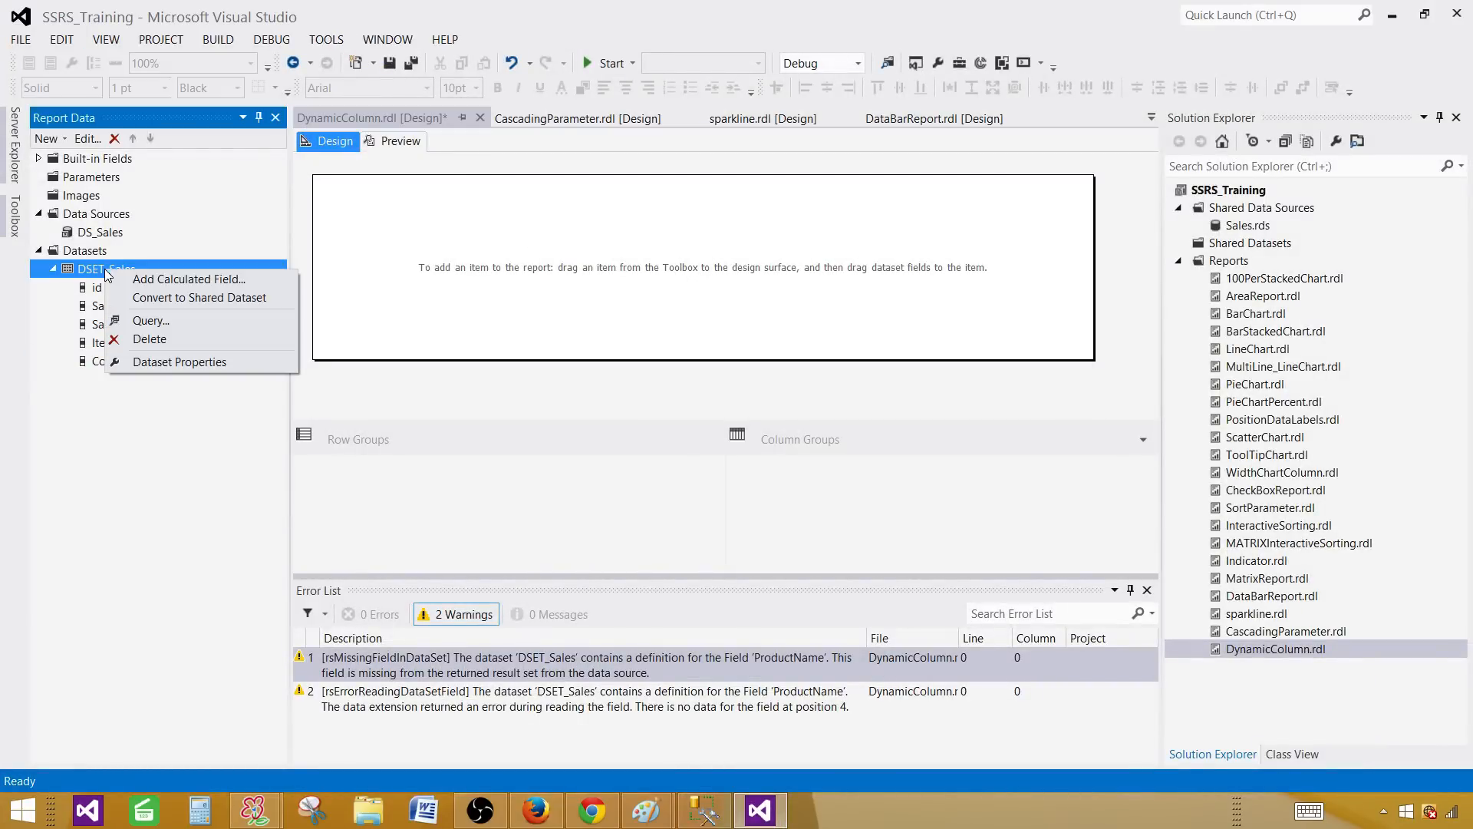
left_click(165, 340)
left_click(758, 476)
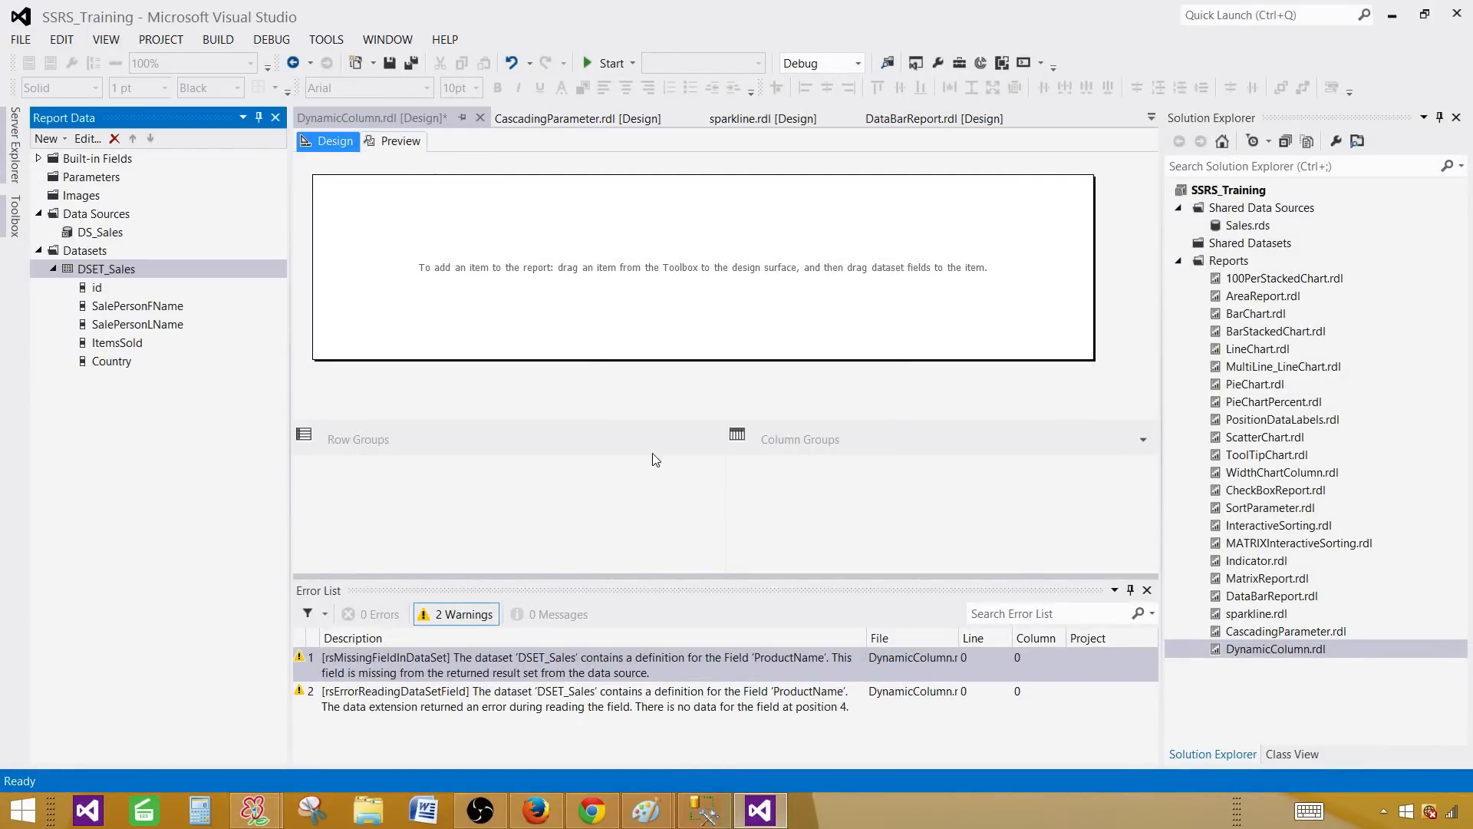
- Add an embedded dataset named DSET_Sales to the report, using the DS_Sales data source
right_click(91, 254)
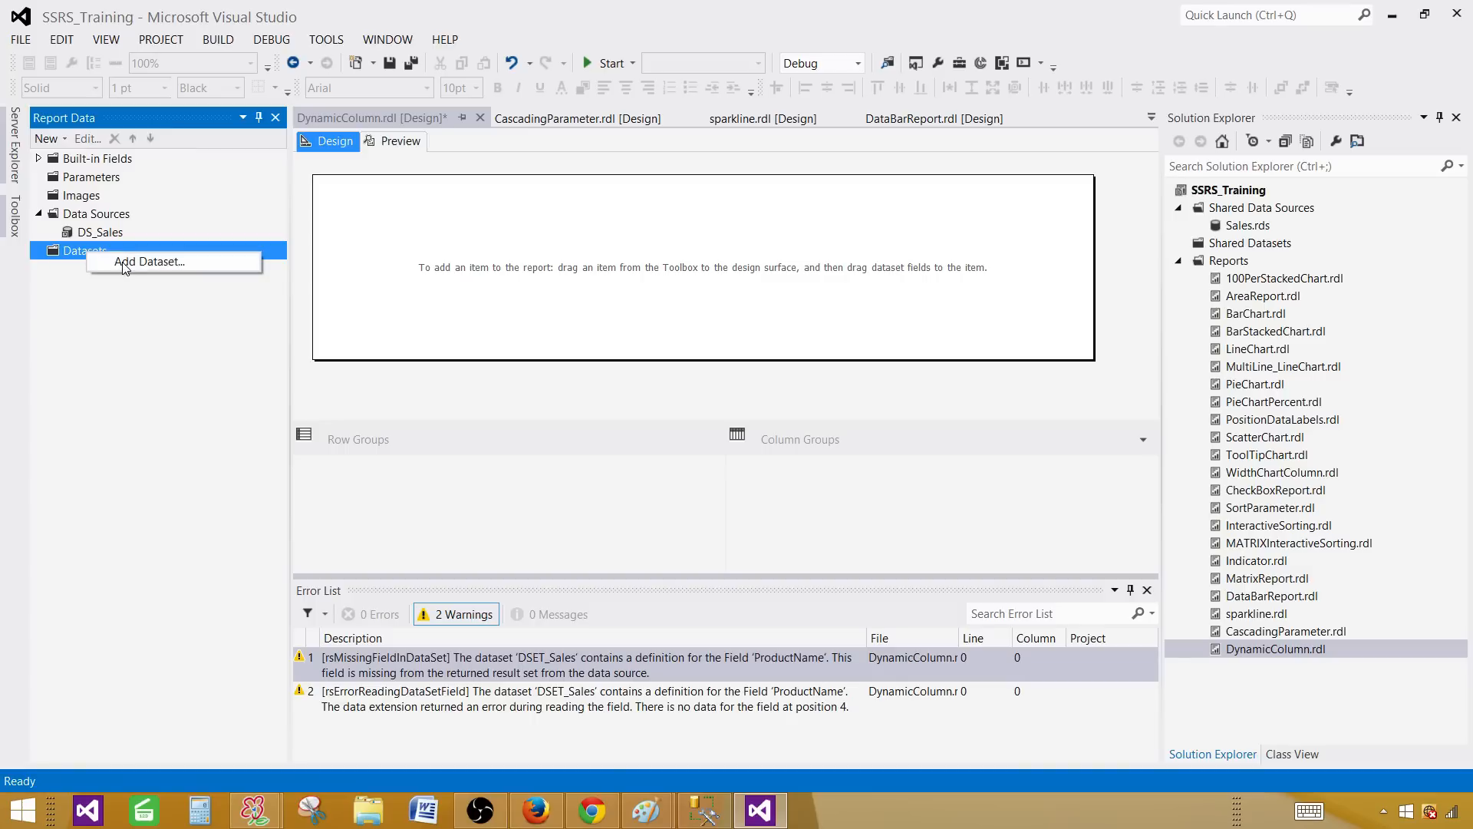
left_click(125, 264)
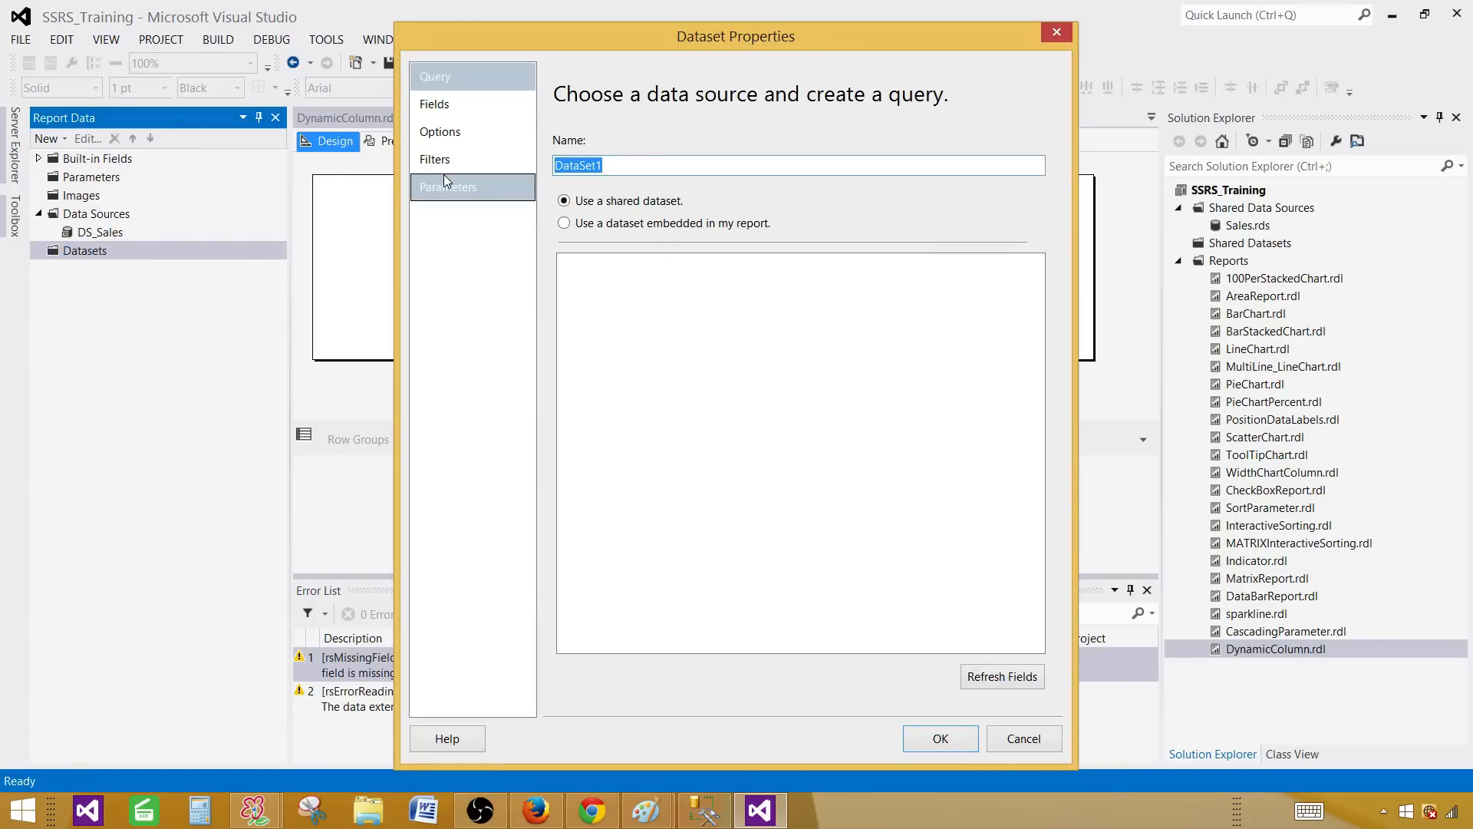
type("DSET_")
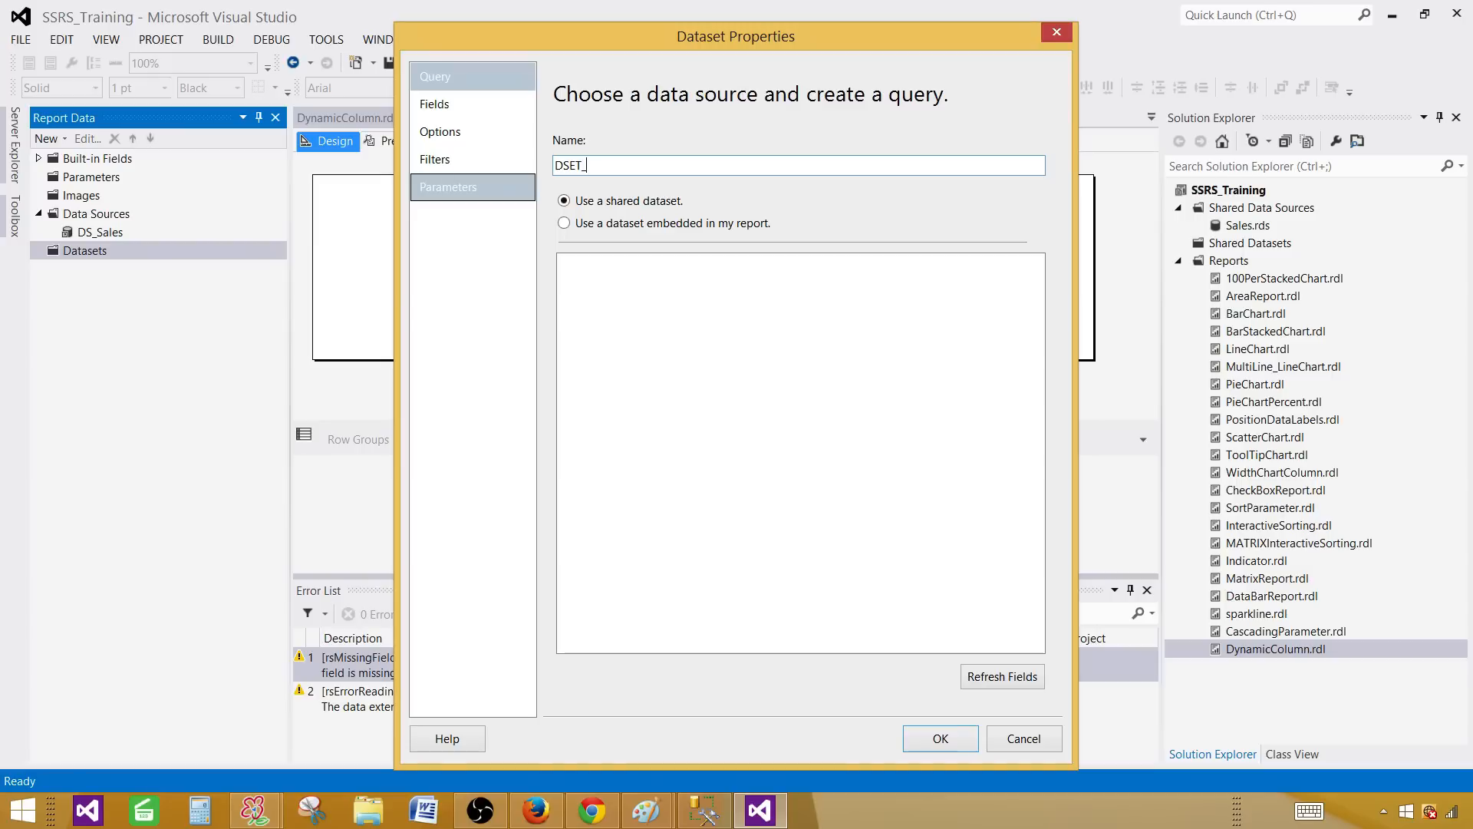
type("Sales")
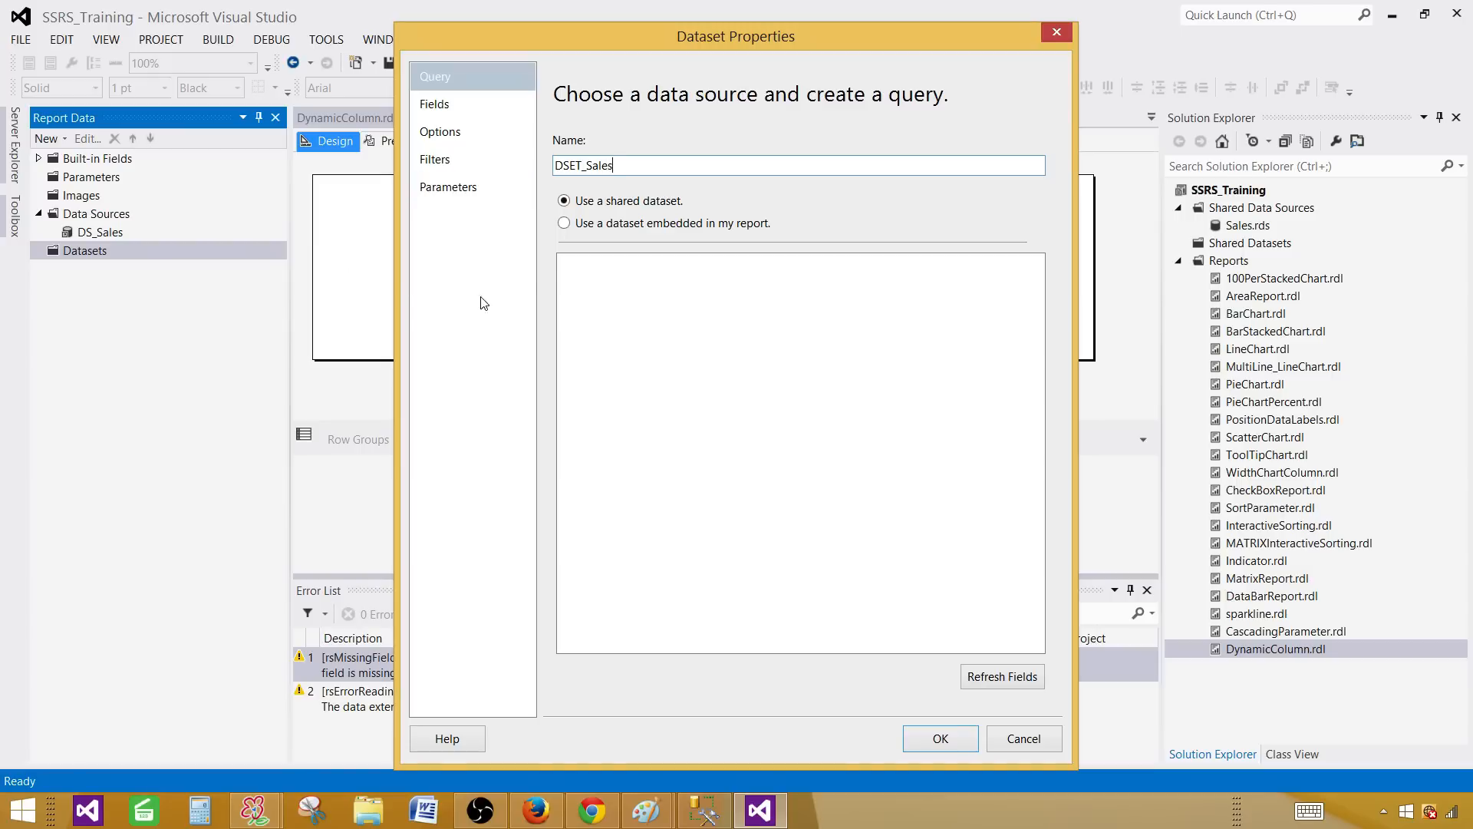
left_click(565, 224)
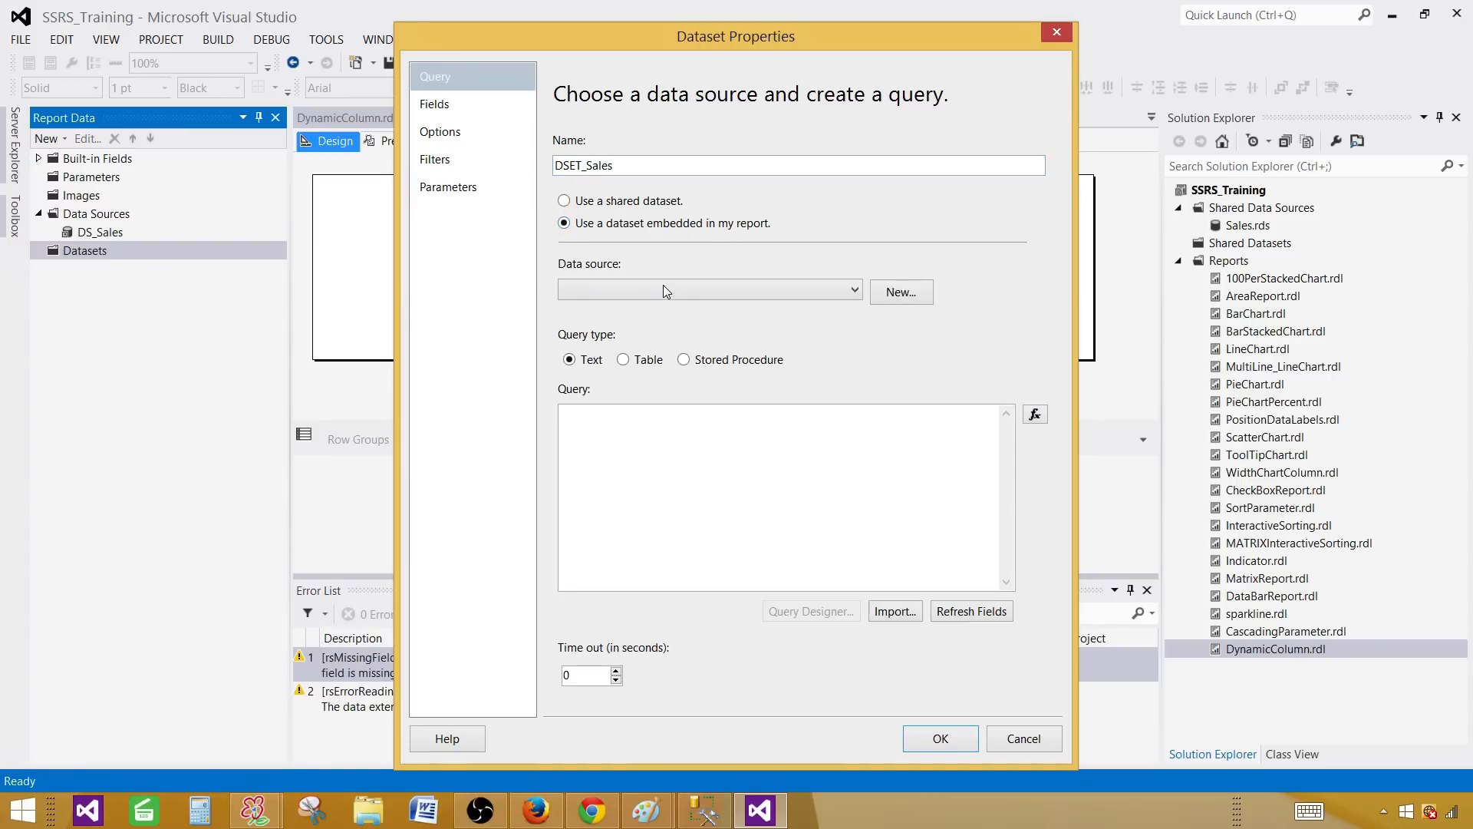
left_click(666, 288)
left_click(660, 307)
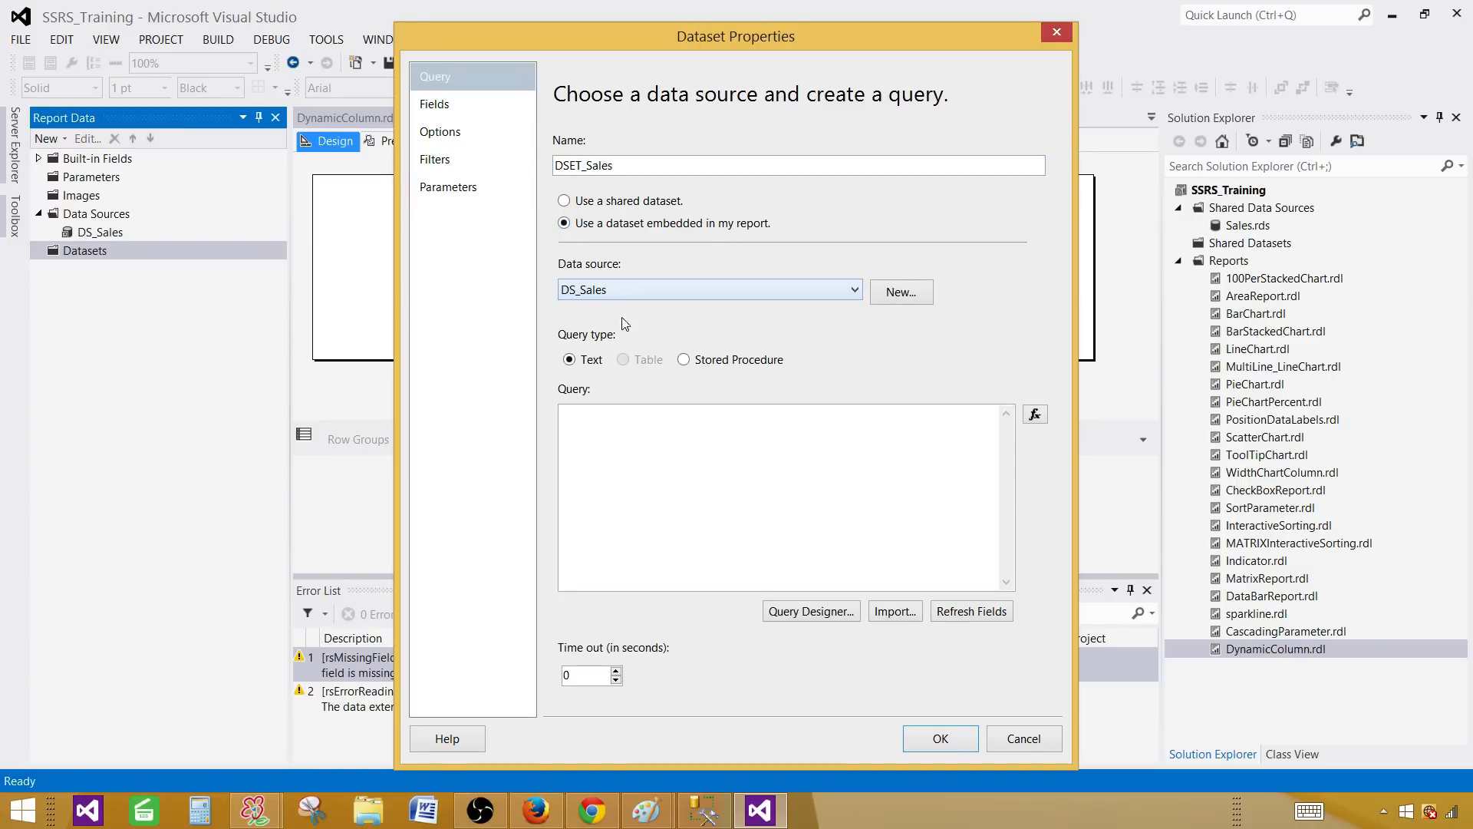
- Paste the dynamic unpivot script as the dataset query and comment out its final Select from ##Temp and the IF OBJECT_ID and DROP TABLE lines
right_click(680, 447)
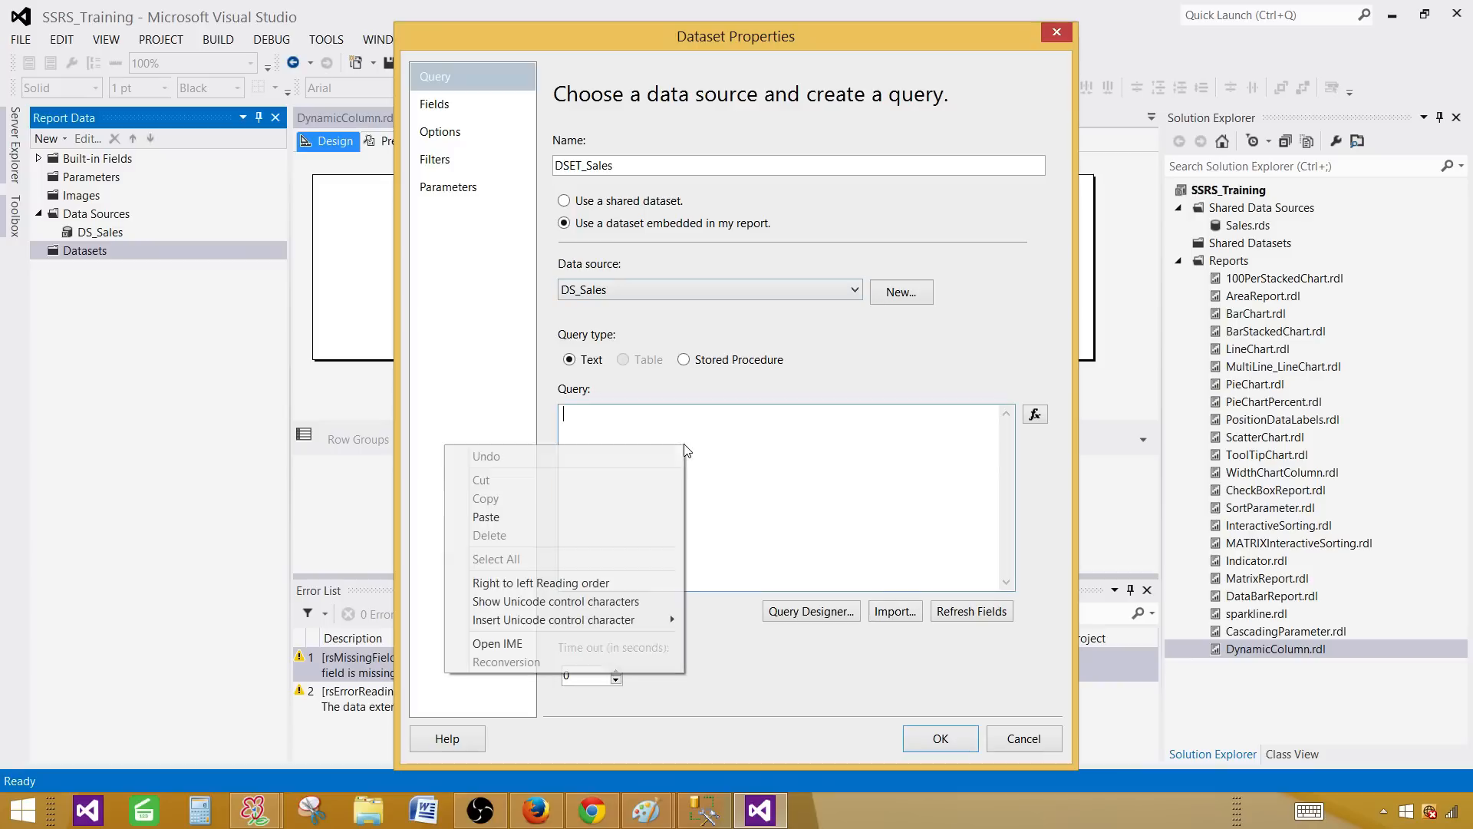
left_click(591, 524)
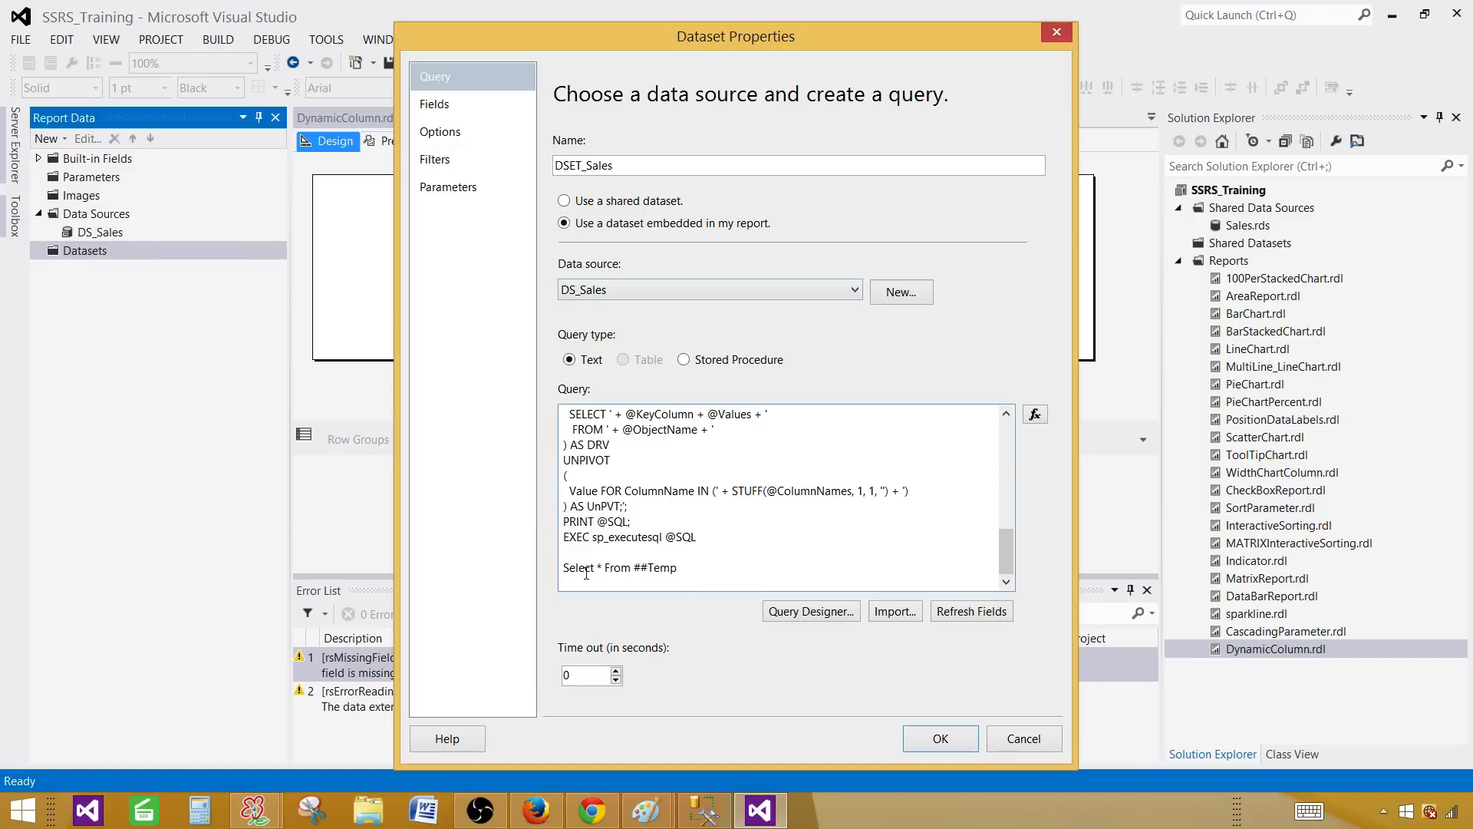
type("--")
scroll(789, 502, "up", 15)
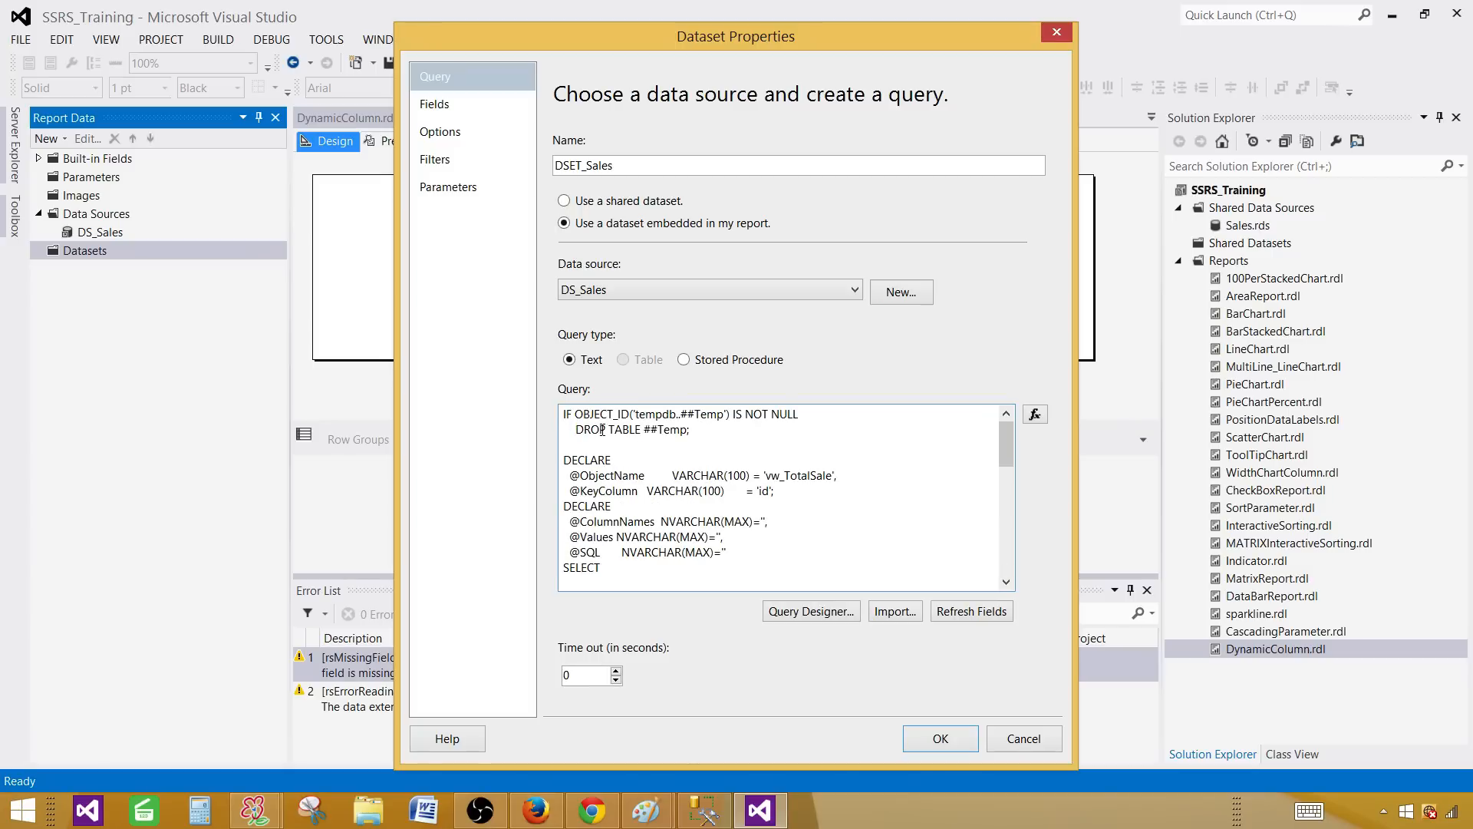
type("--")
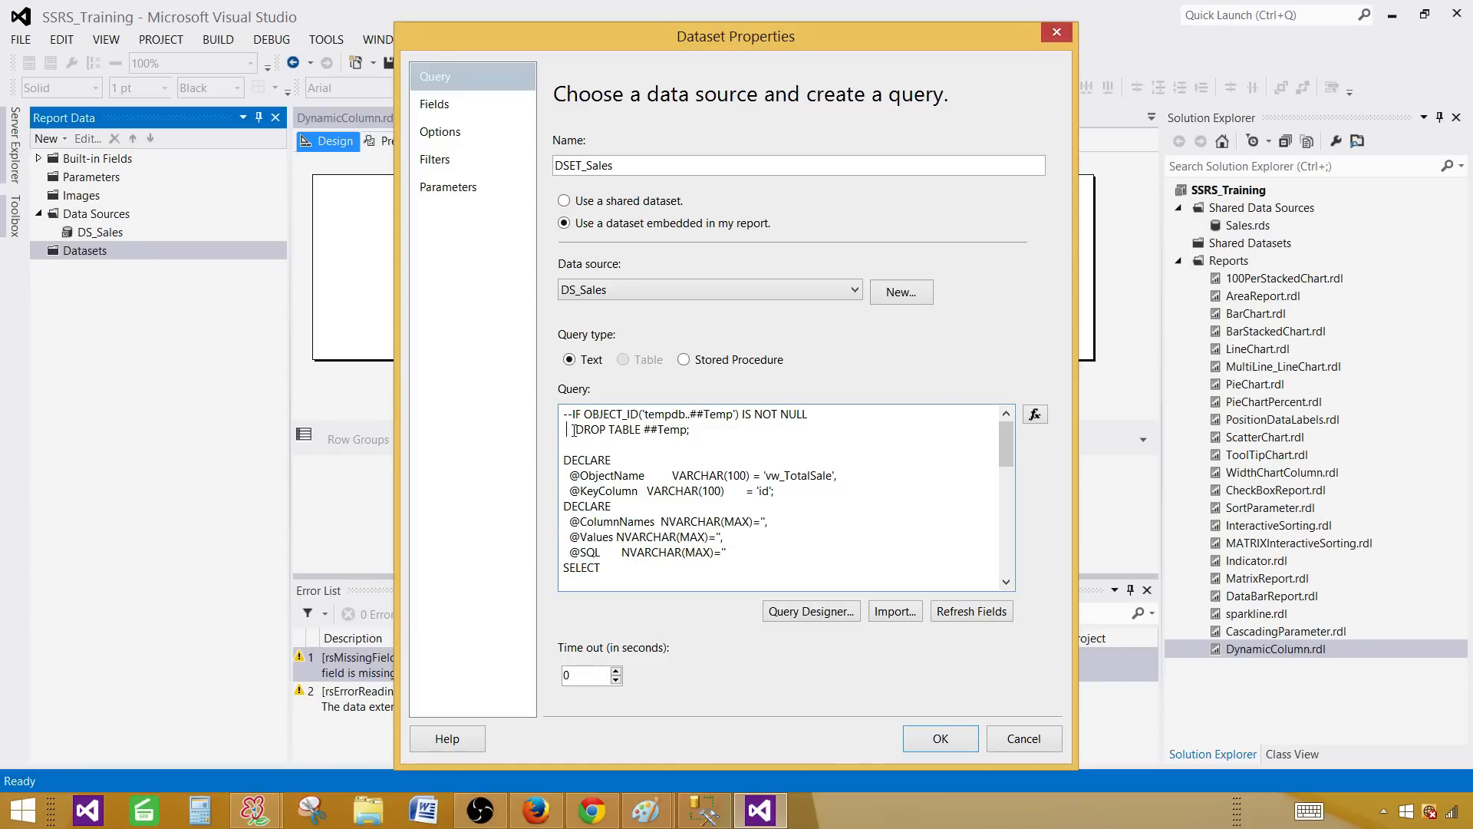
type("--")
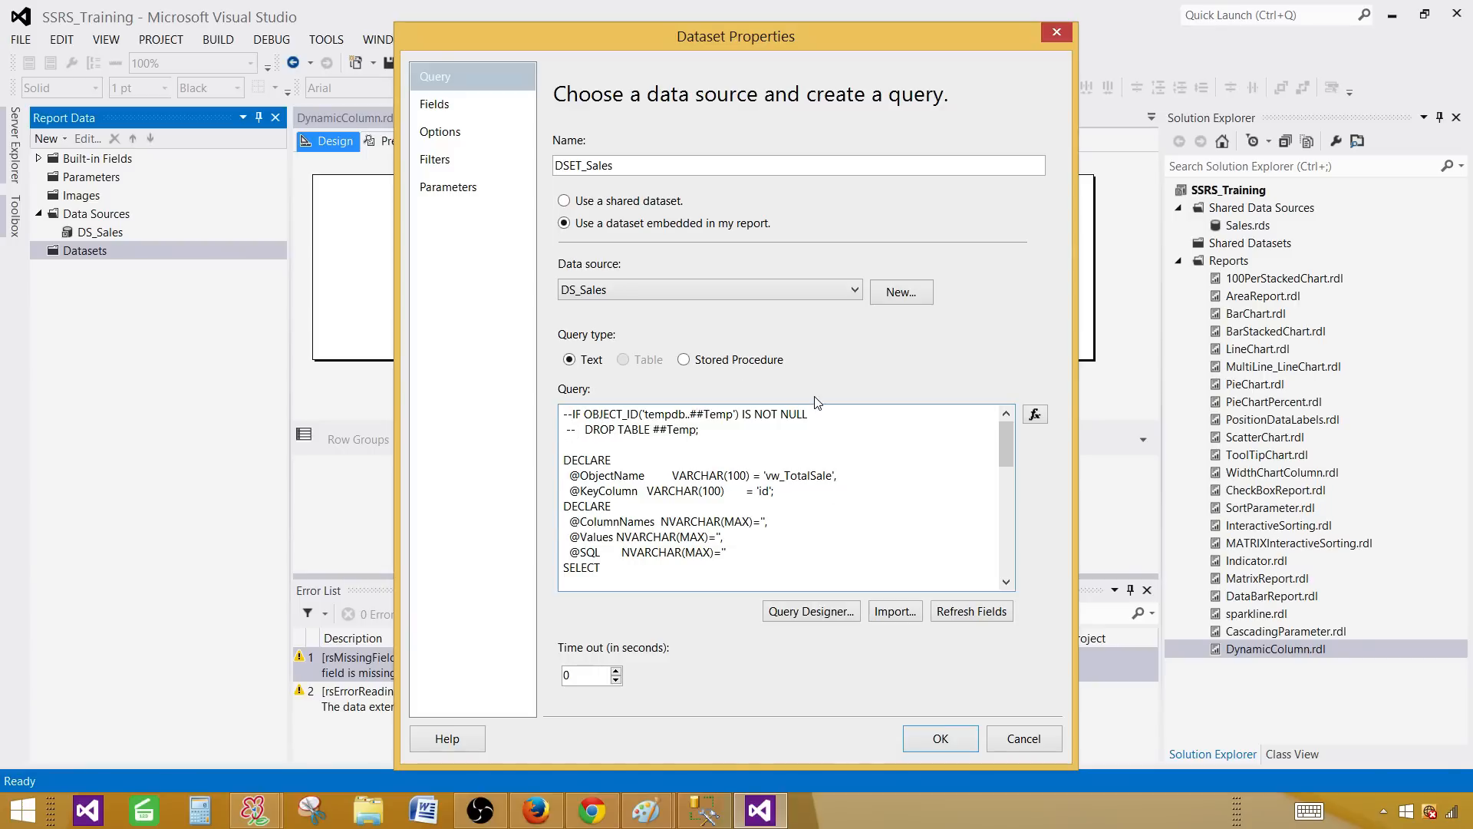
left_click(973, 612)
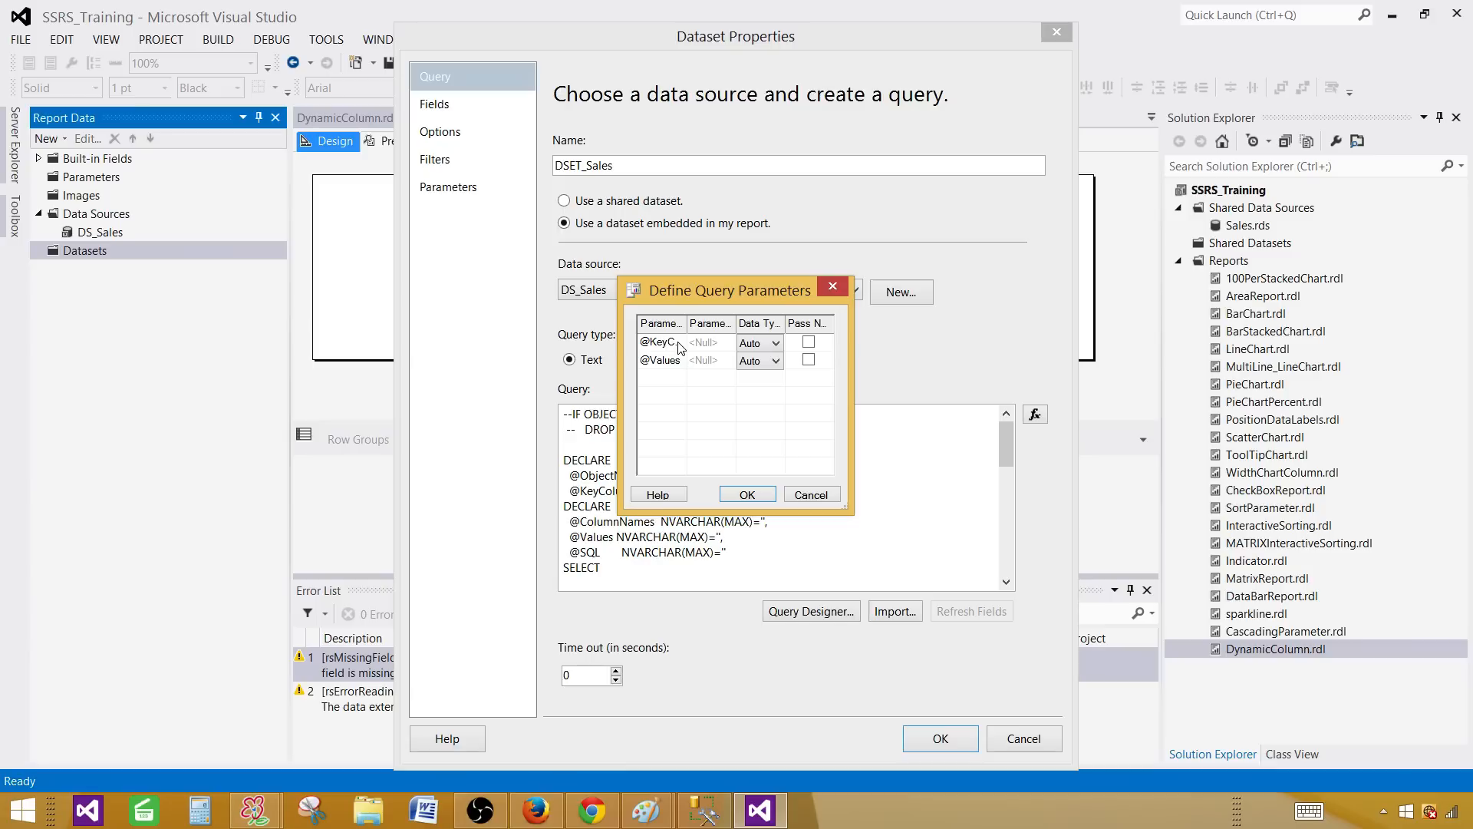
left_click_drag(687, 323, 718, 323)
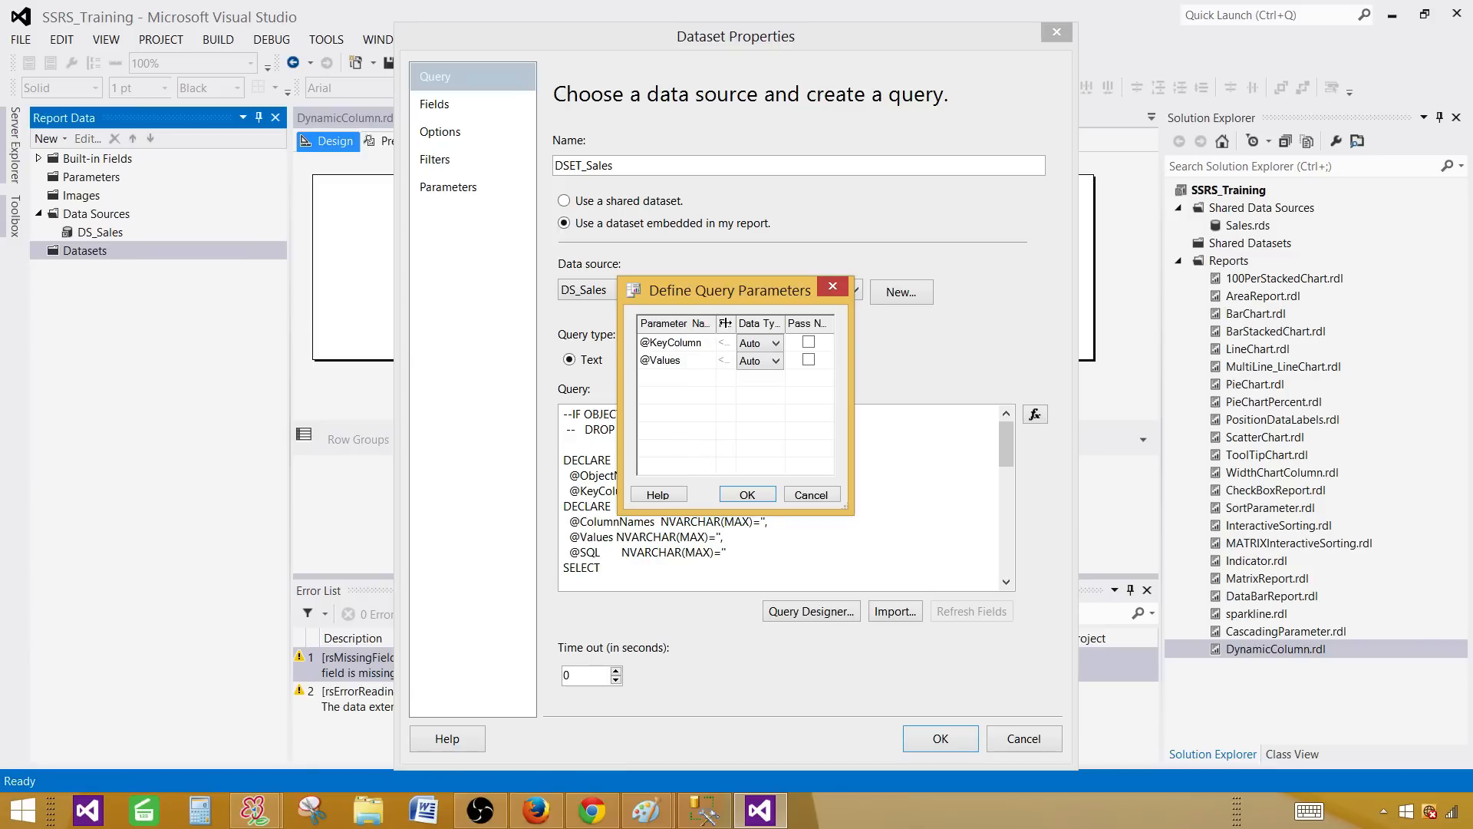
left_click(725, 342)
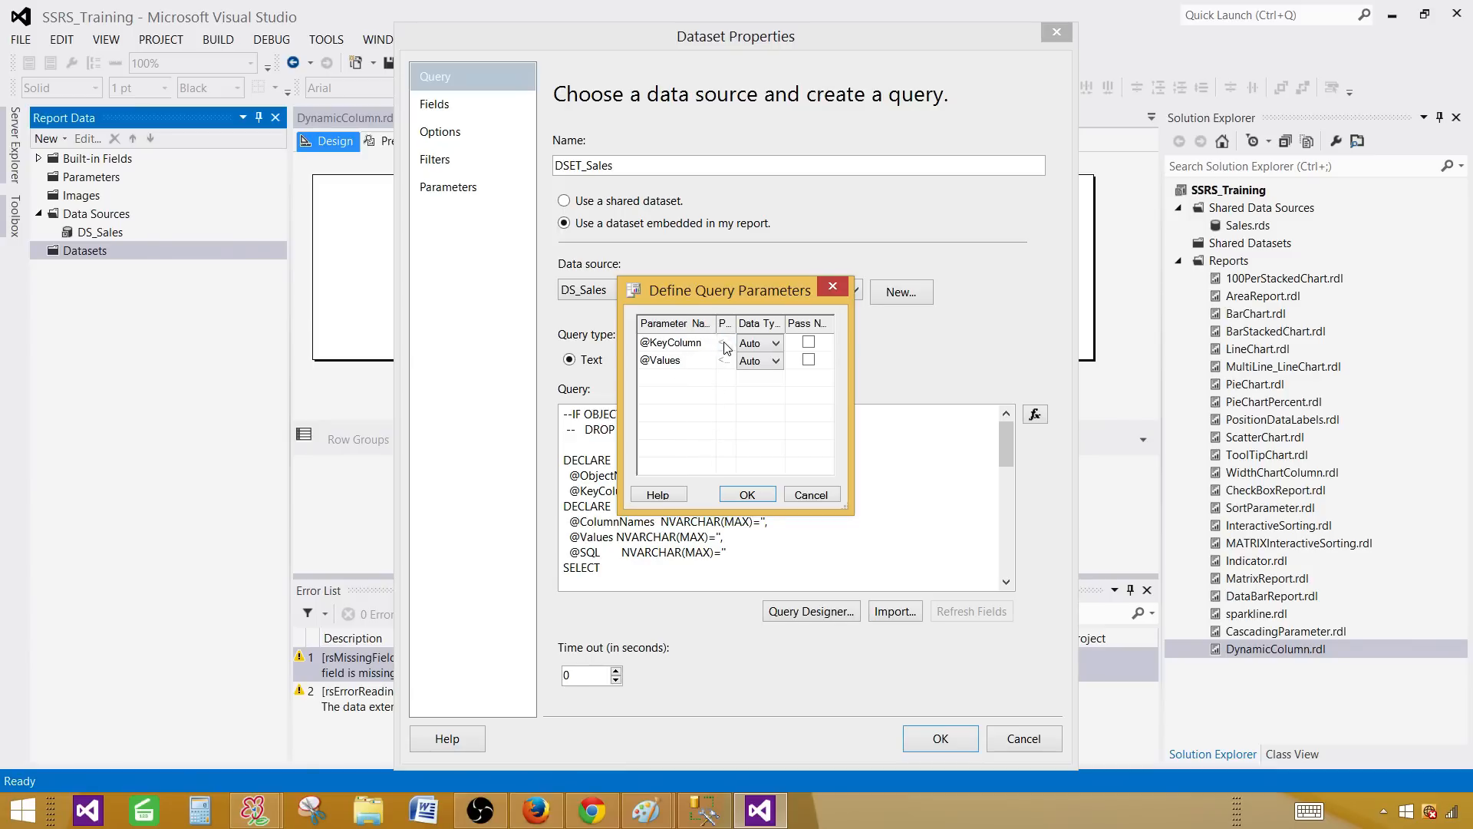
left_click(747, 494)
left_click(928, 385)
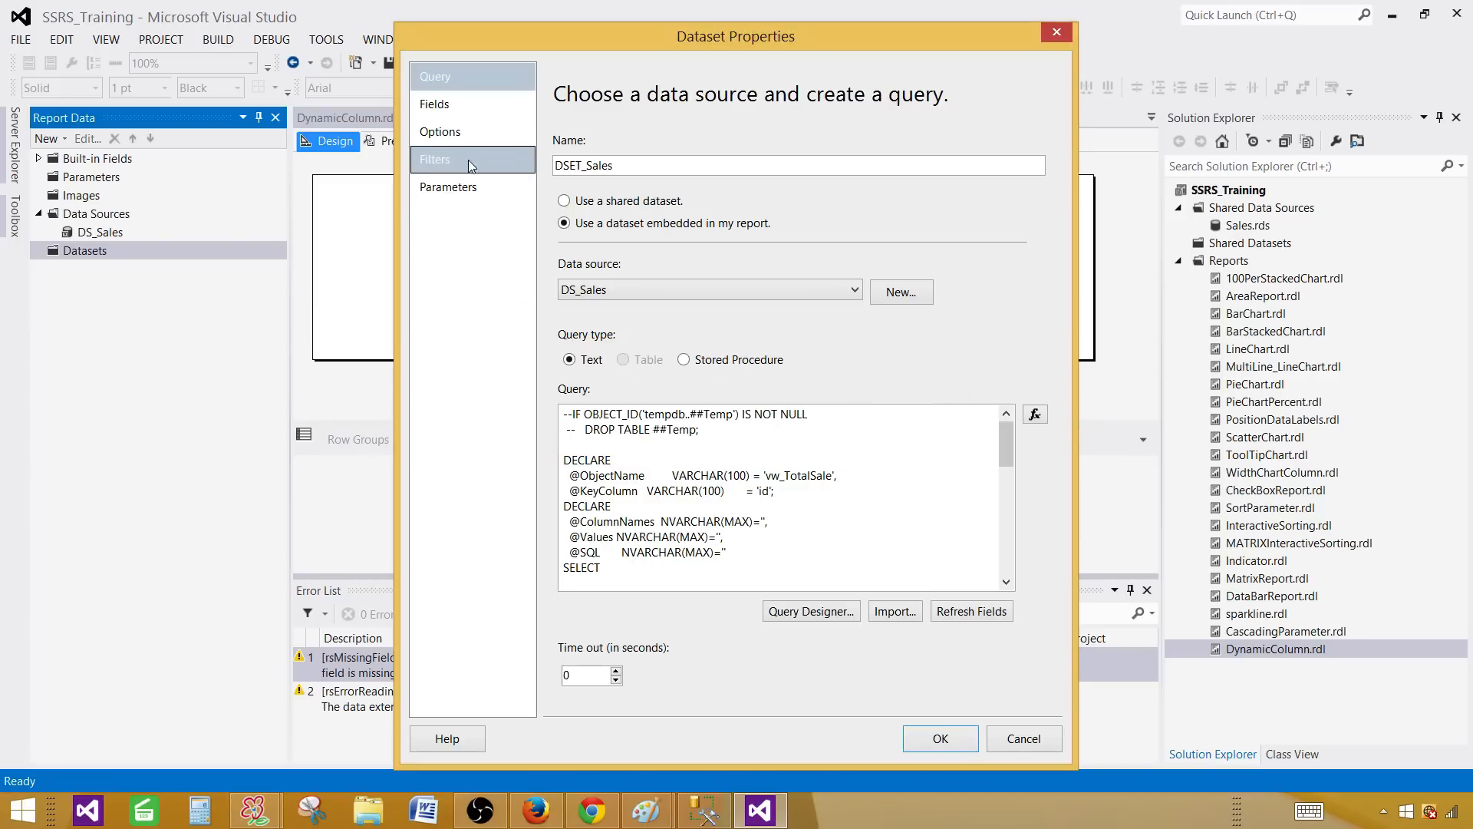
left_click(451, 105)
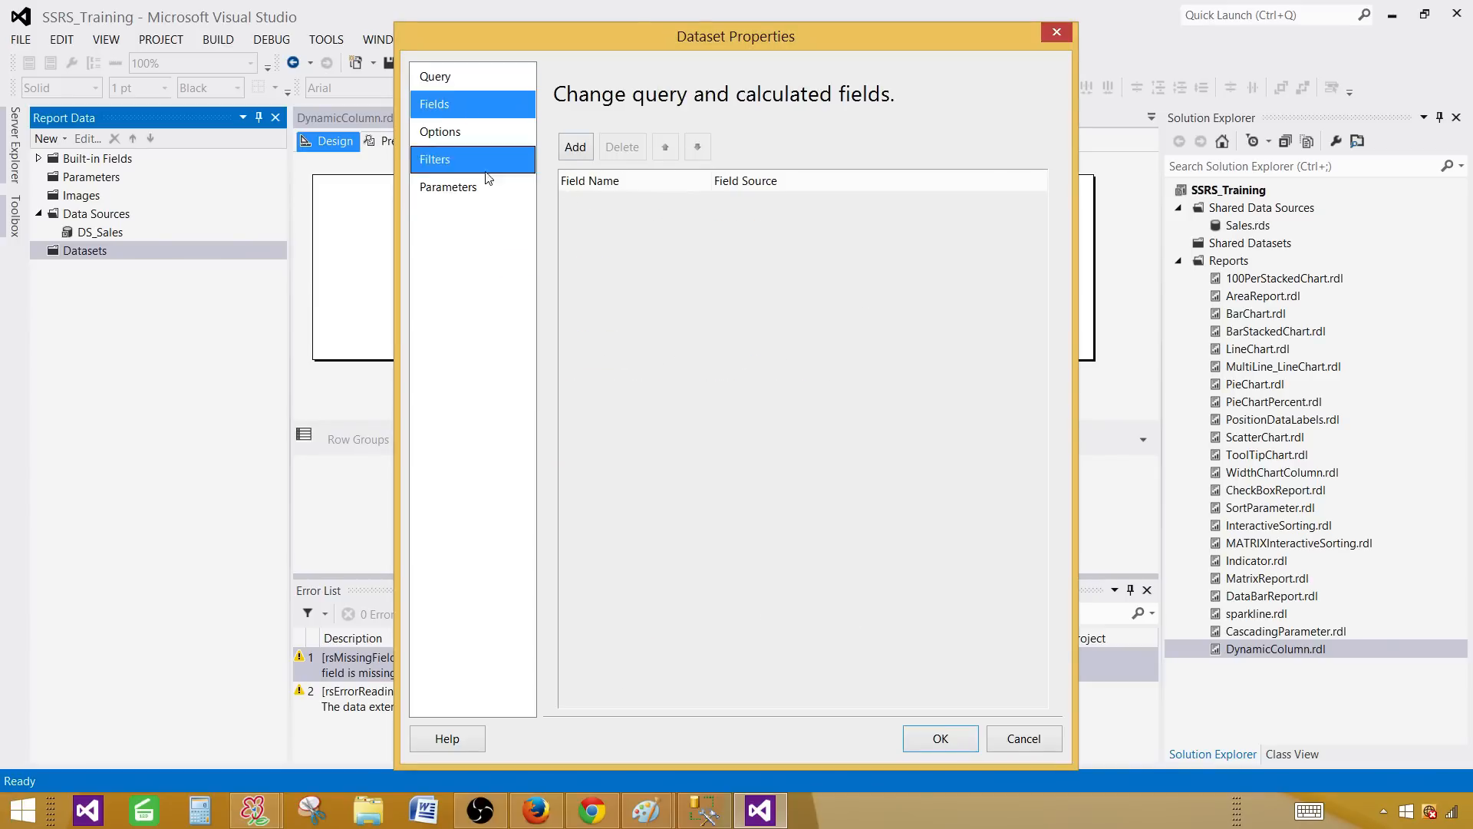
left_click(475, 83)
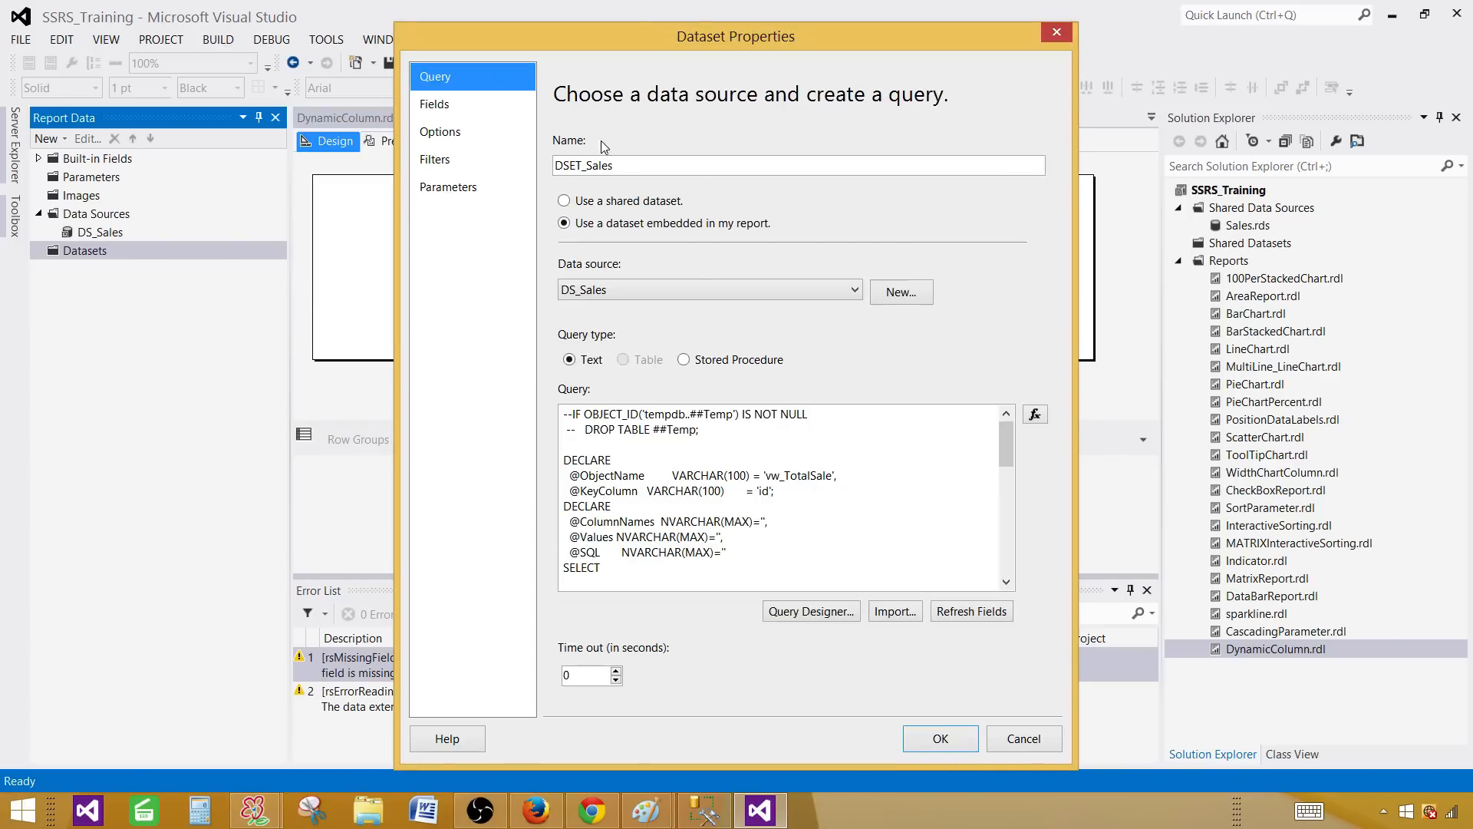
left_click(965, 614)
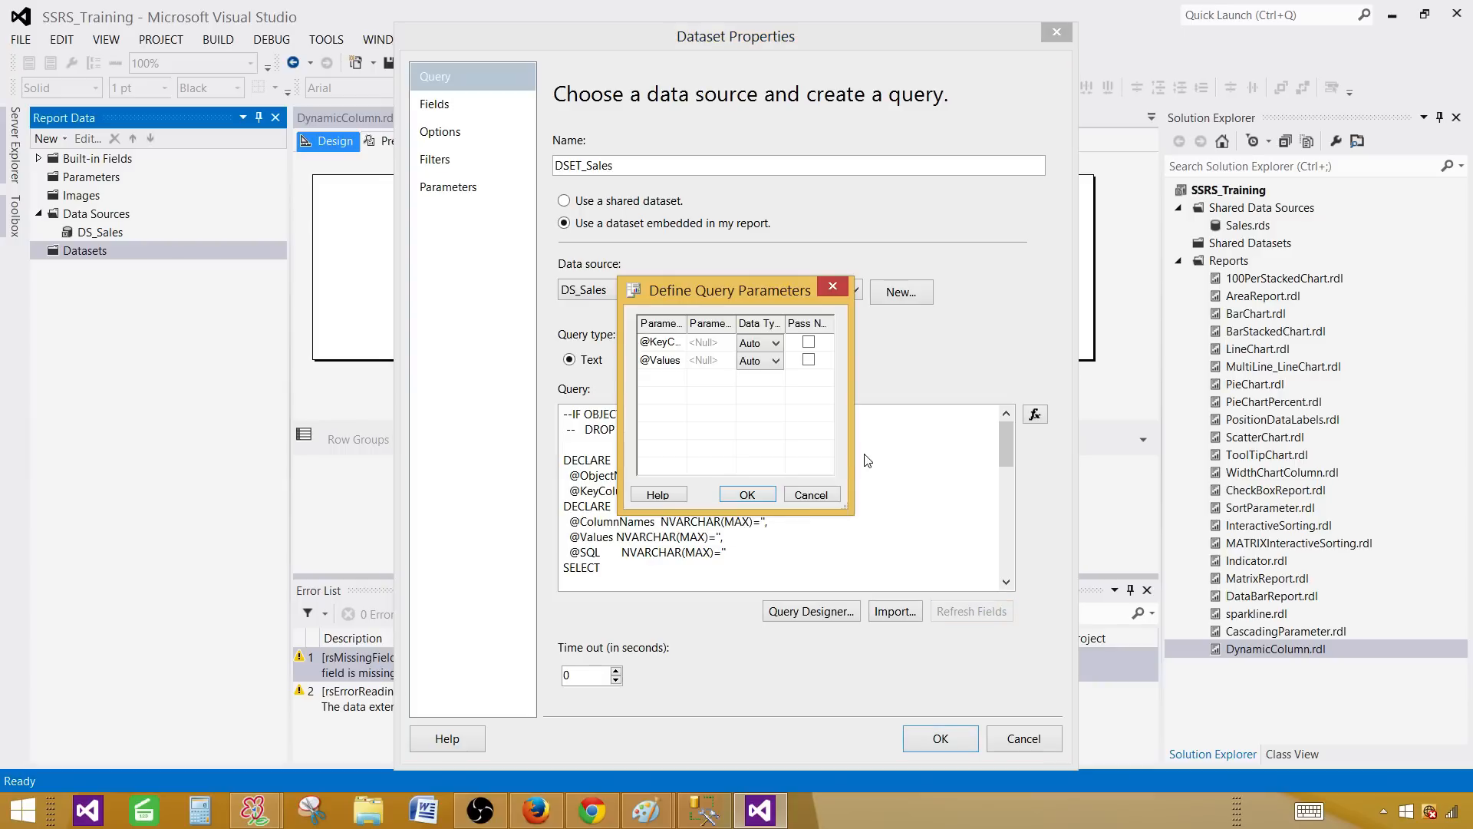
left_click(716, 344)
key("BackSpace")
type("ItemsSold")
left_click(717, 362)
left_click_drag(850, 510, 1179, 561)
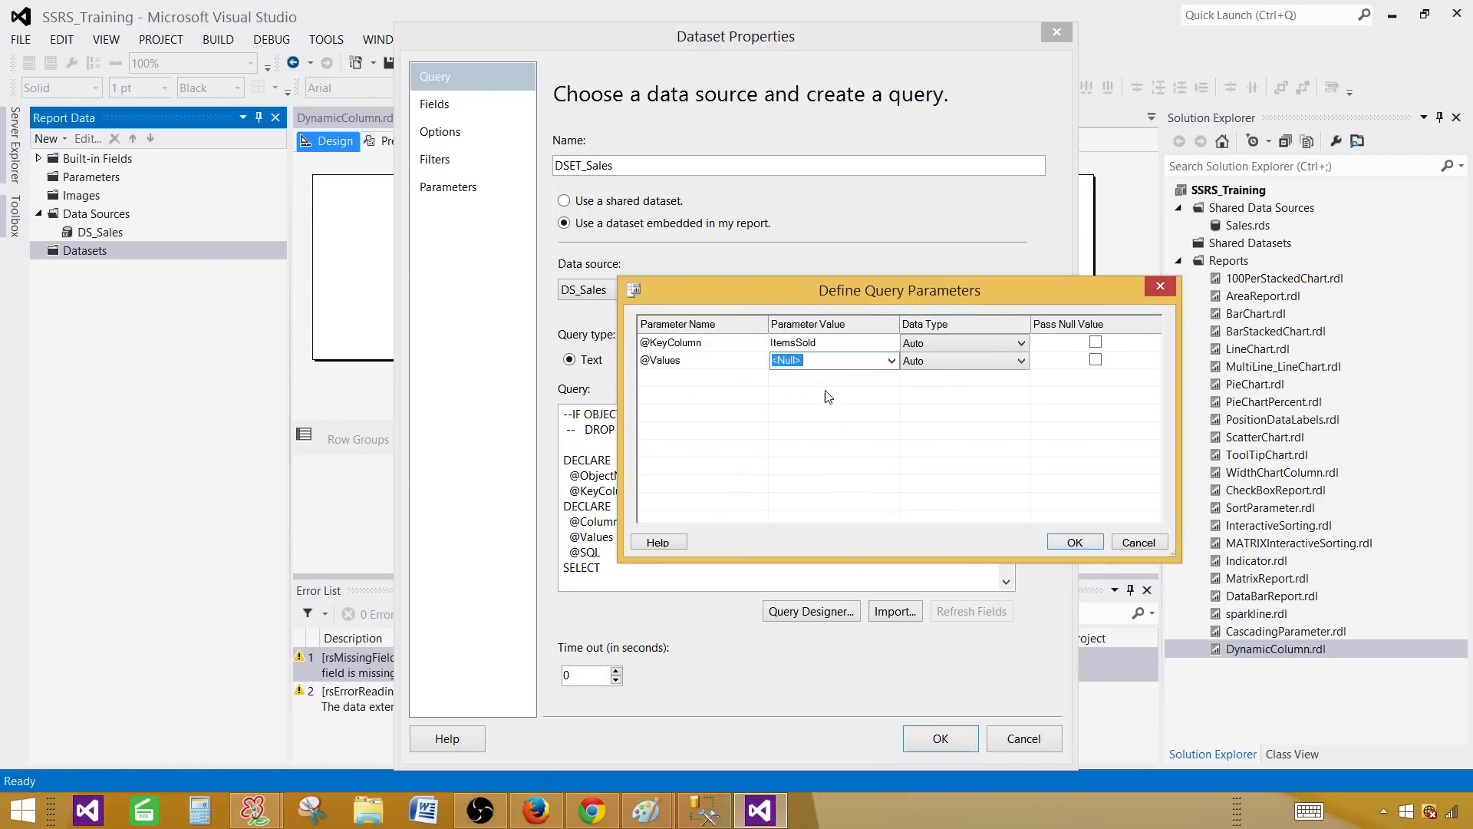
left_click(842, 342)
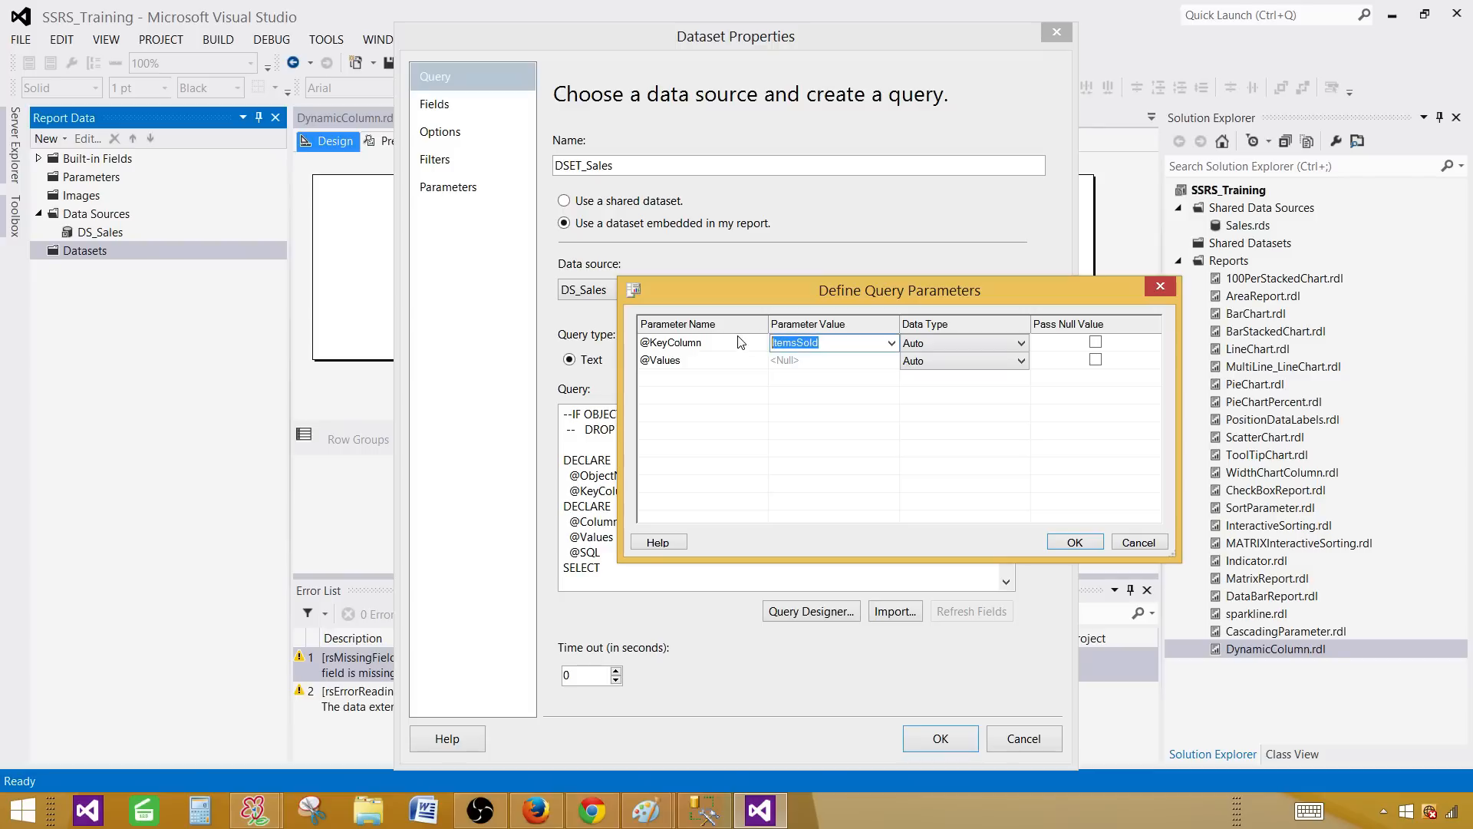
type("id")
left_click(831, 365)
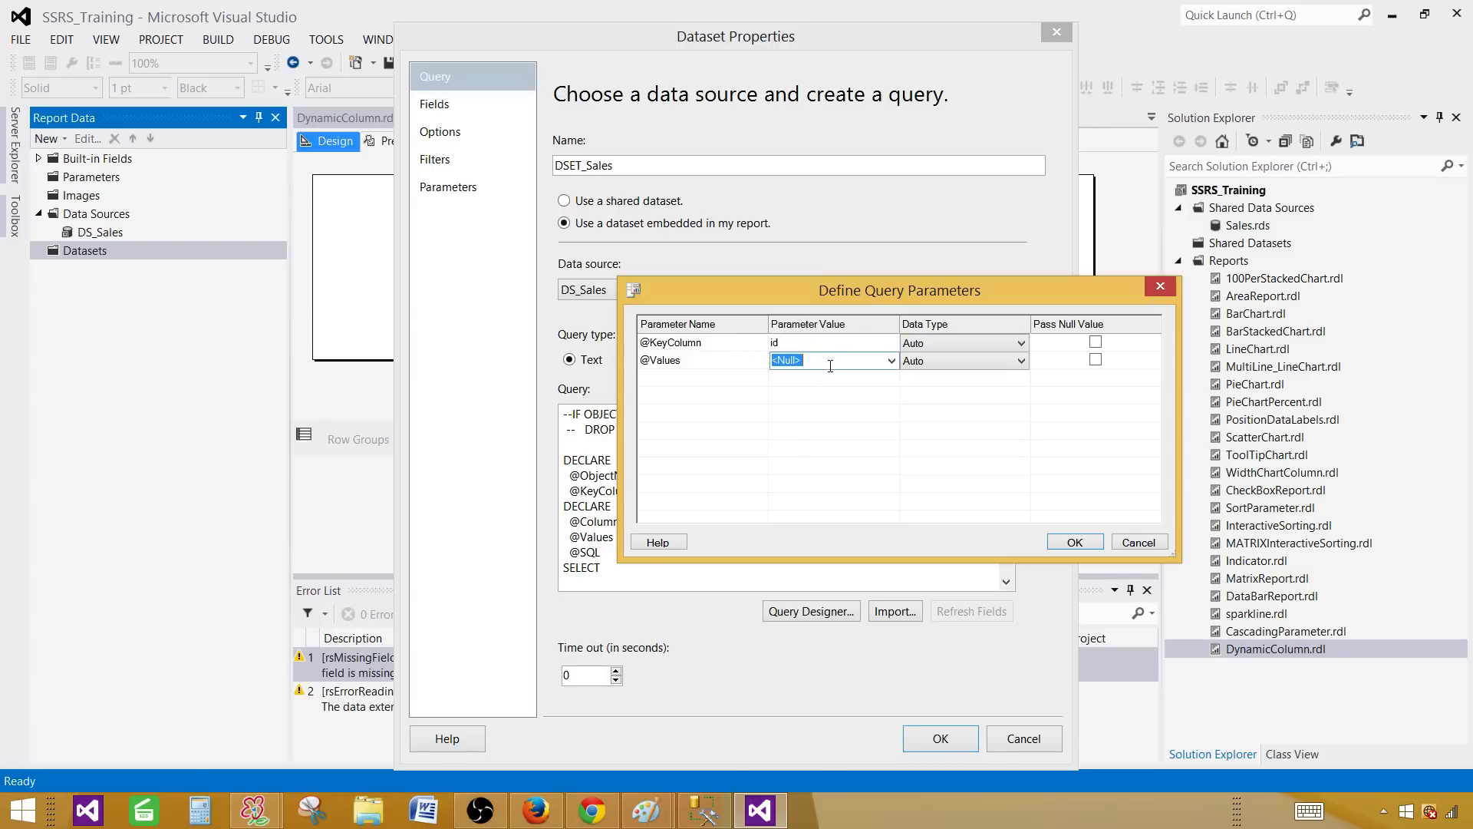
type("IUte")
left_click(1075, 542)
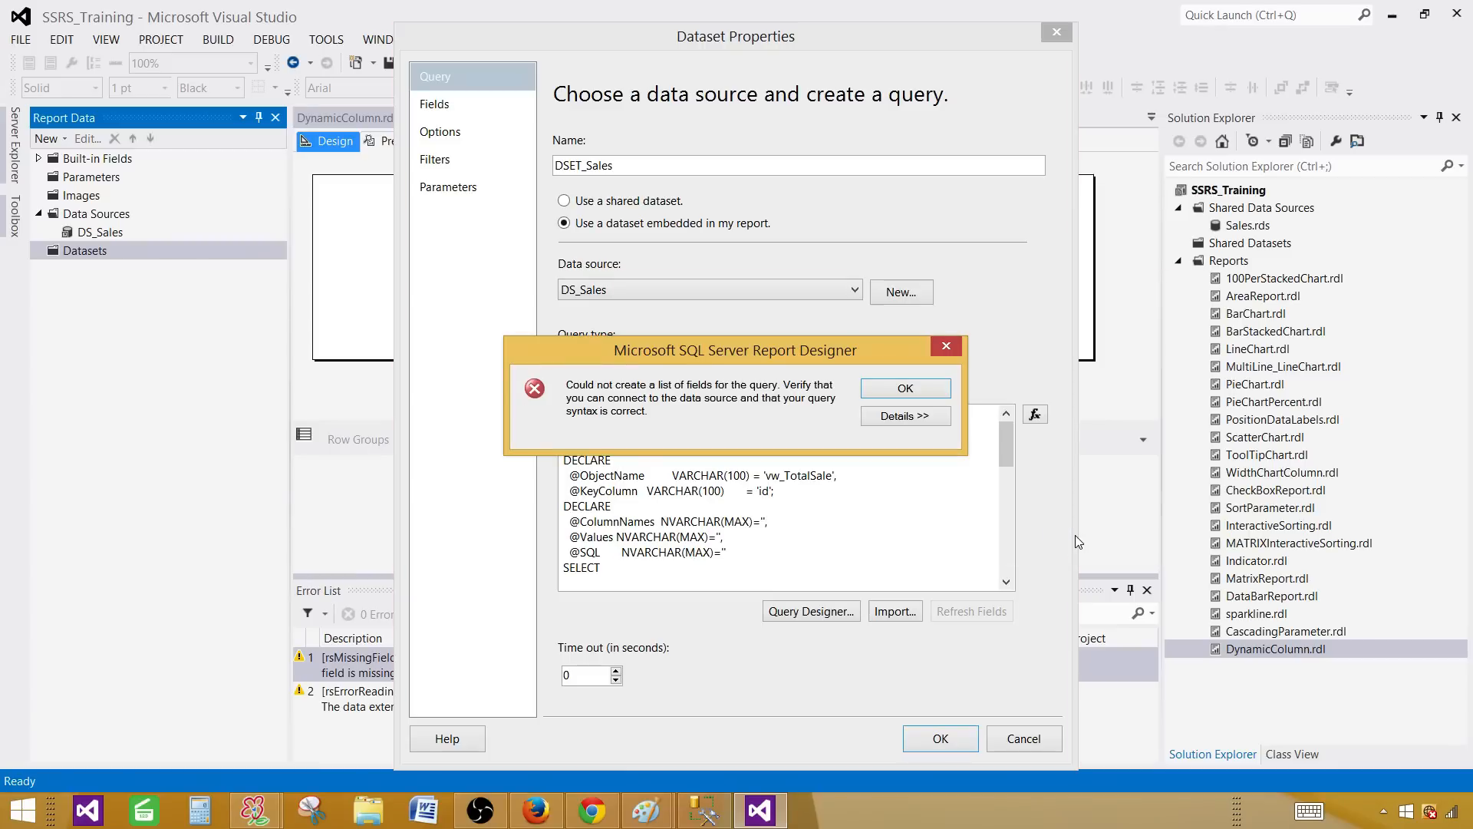
left_click(905, 388)
left_click(443, 105)
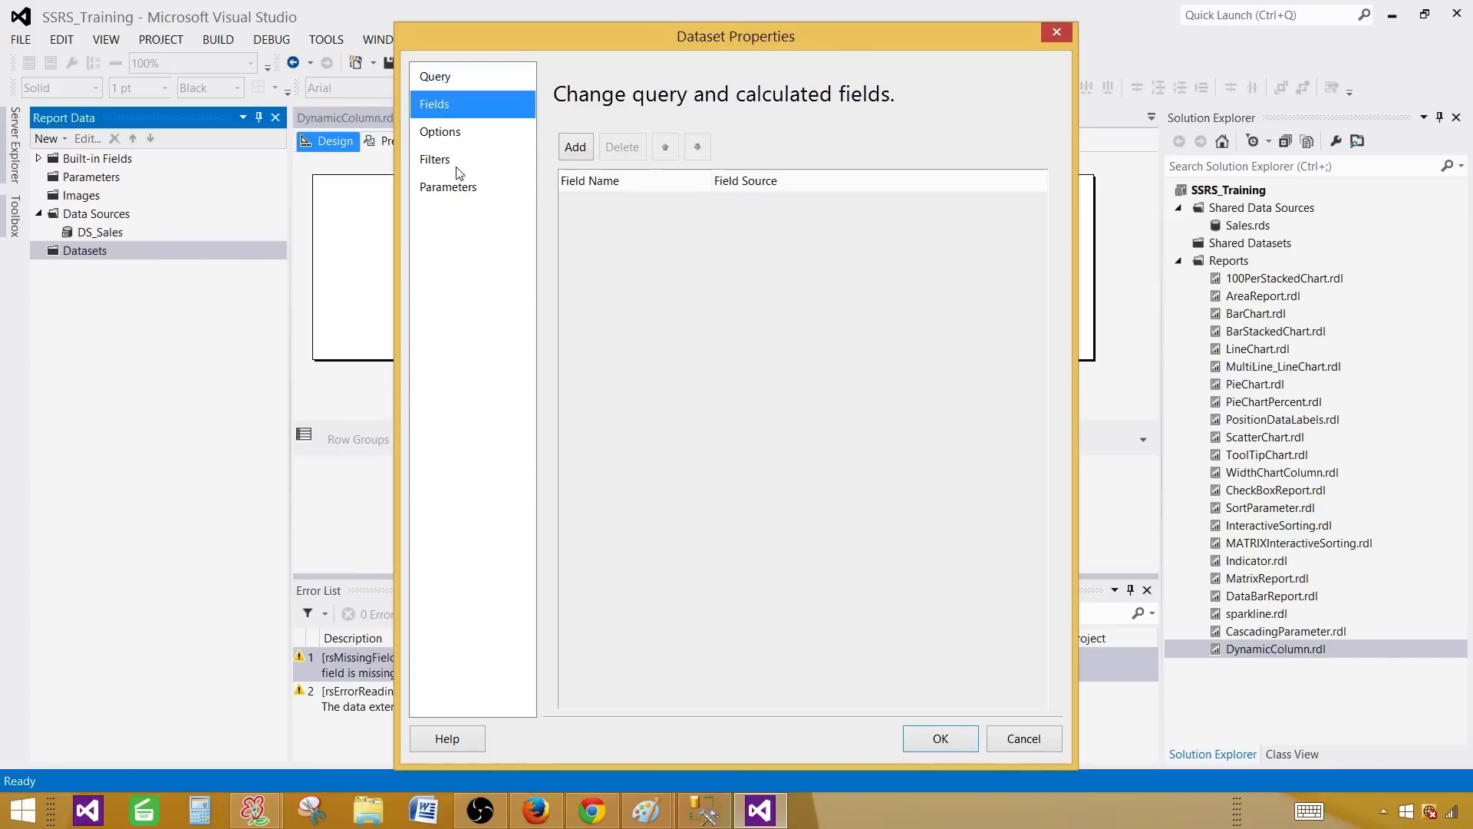
left_click(464, 73)
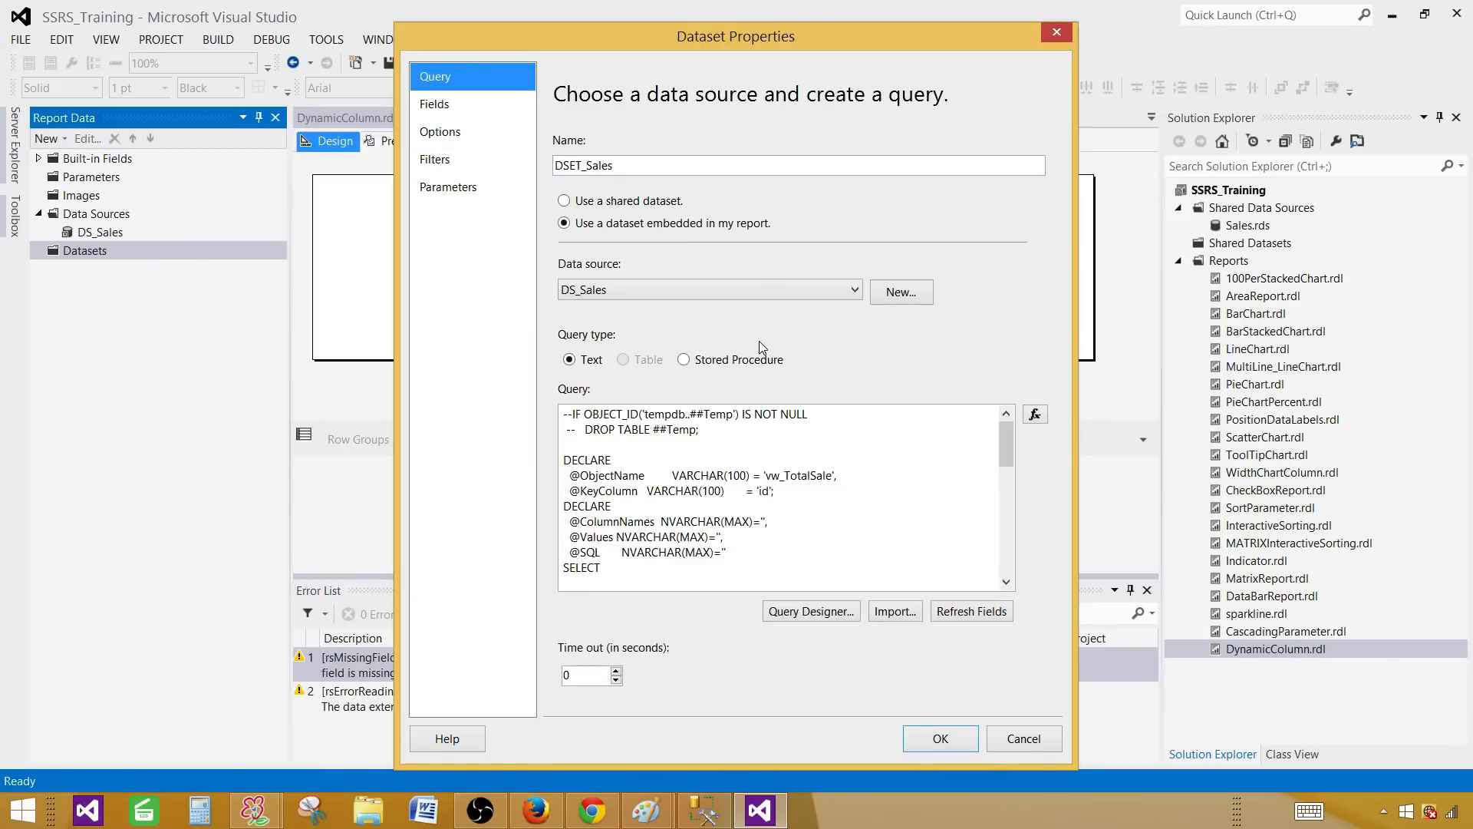
- Uncomment the IF OBJECT_ID and DROP TABLE lines and the final Select * From ##Temp in the dataset query
left_click(641, 455)
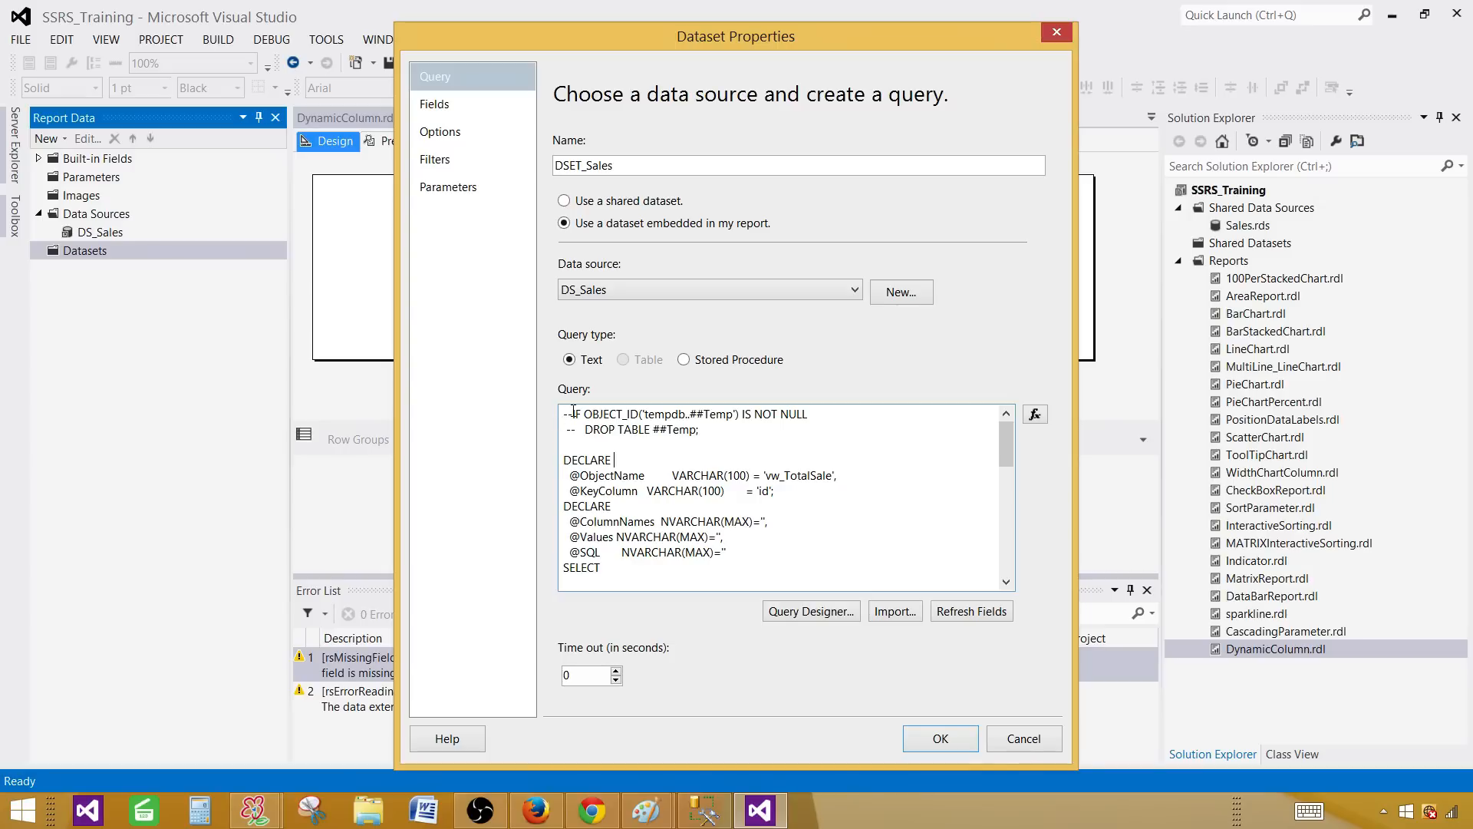
mouse_move(574, 412)
left_mouse_down()
mouse_move(555, 405)
mouse_move(557, 428)
left_mouse_up()
key("Delete")
key("Delete")
scroll(710, 483, "down", 4)
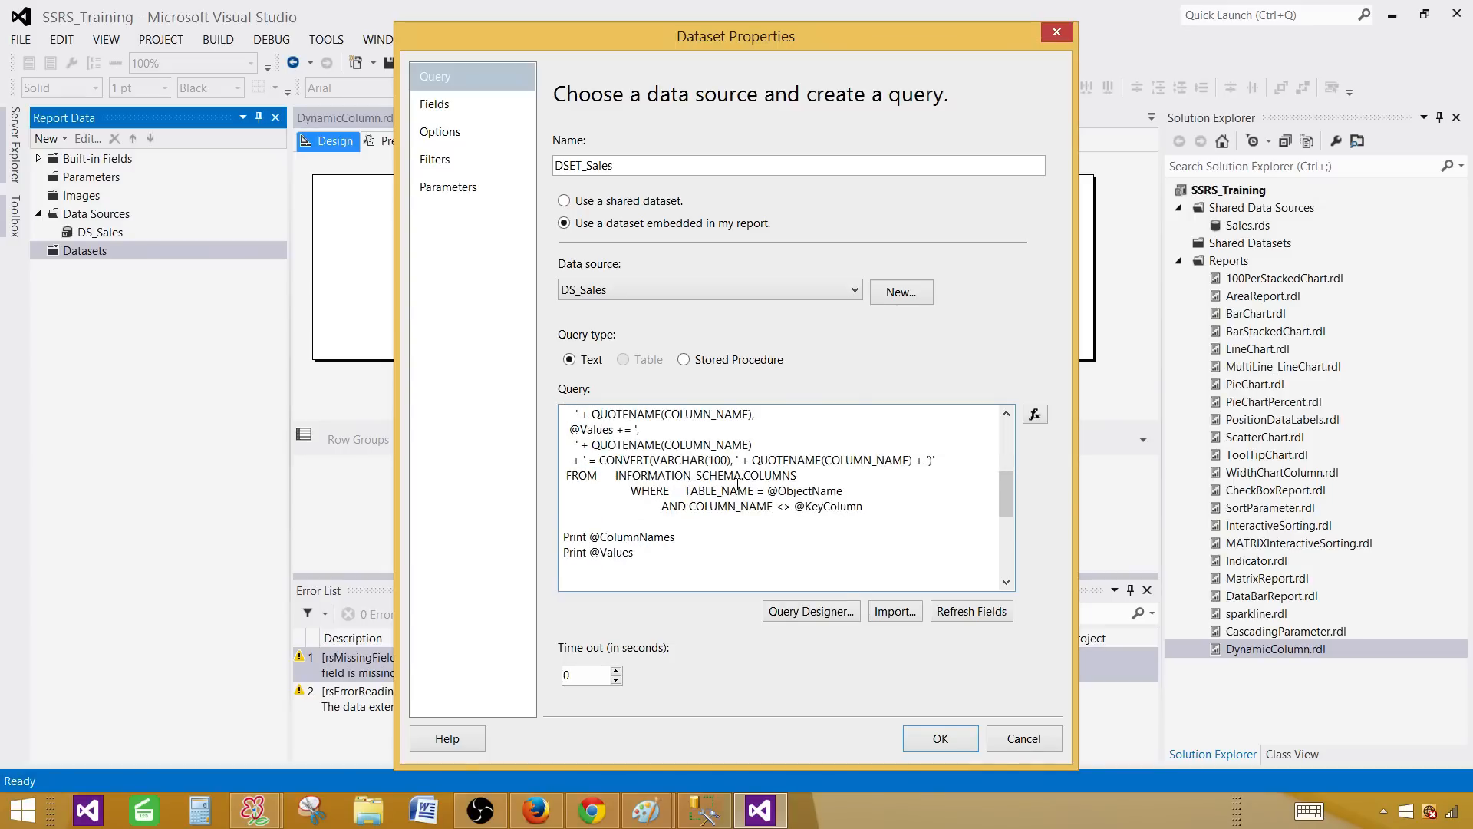
scroll(657, 542, "down", 4)
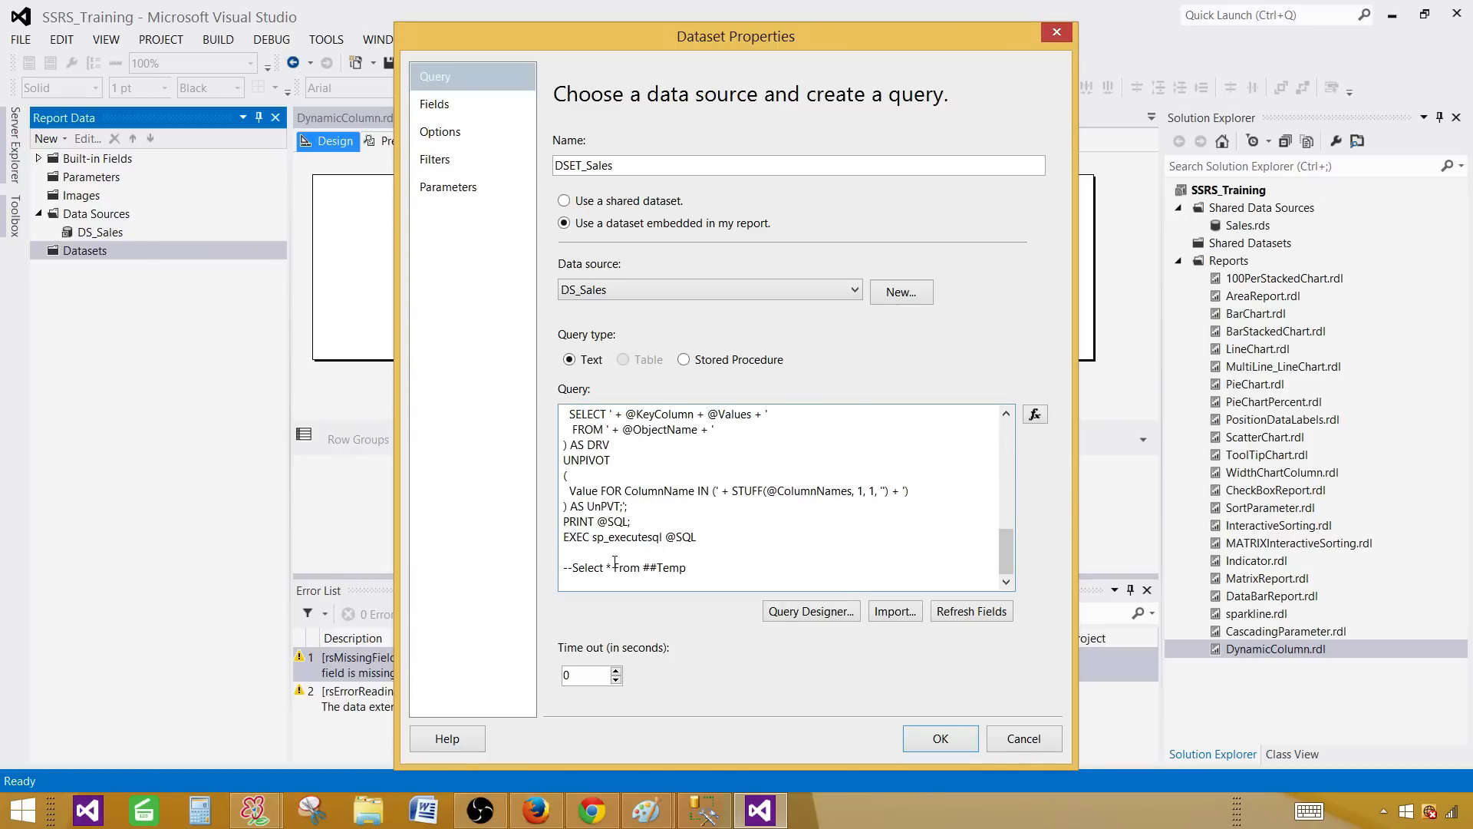
left_click_drag(572, 567, 550, 581)
key("Delete")
- Save the DSET_Sales dataset with null query parameters, continuing without updating the fields list
left_click(918, 738)
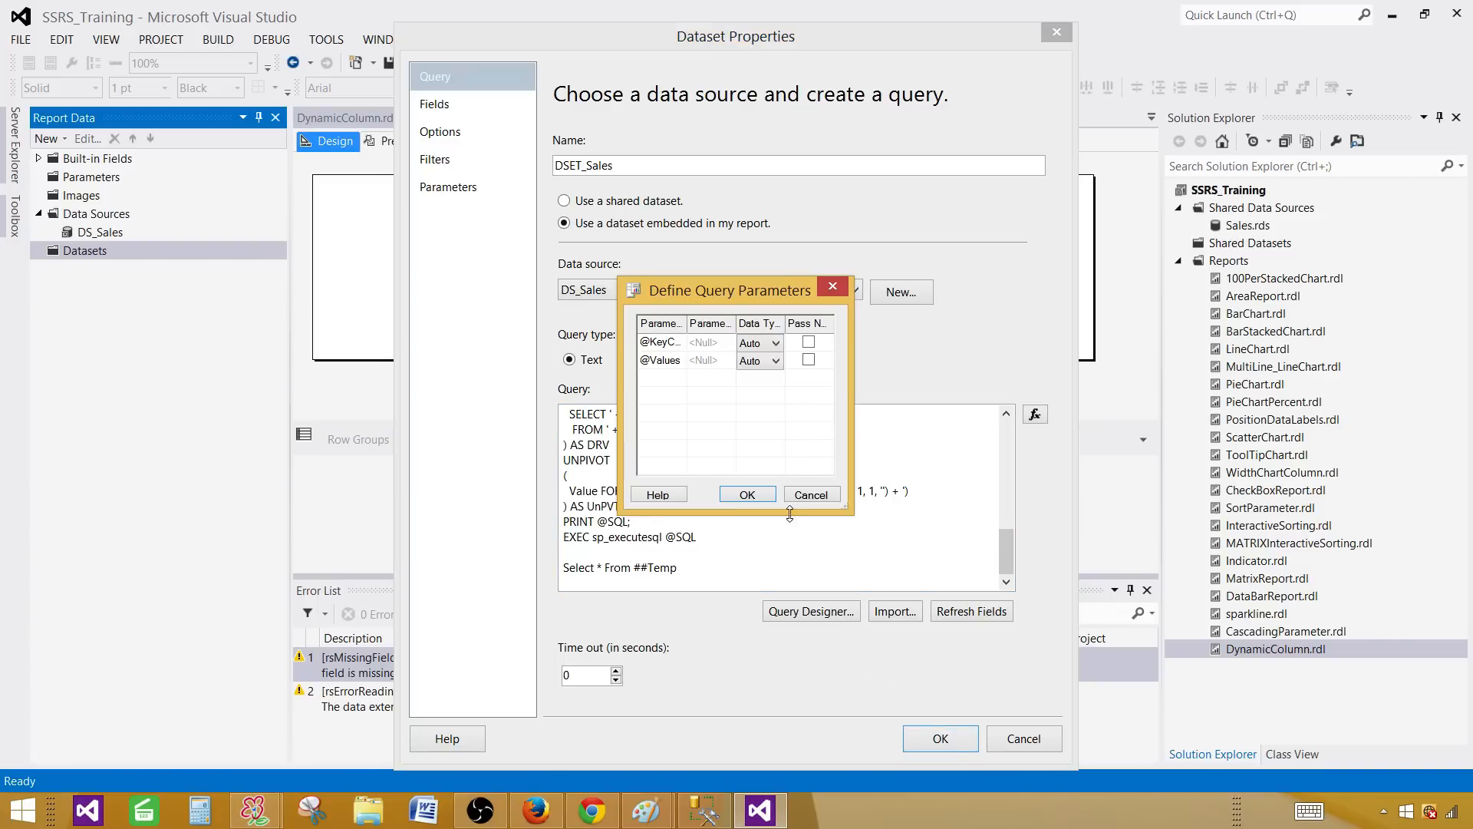
left_click(768, 500)
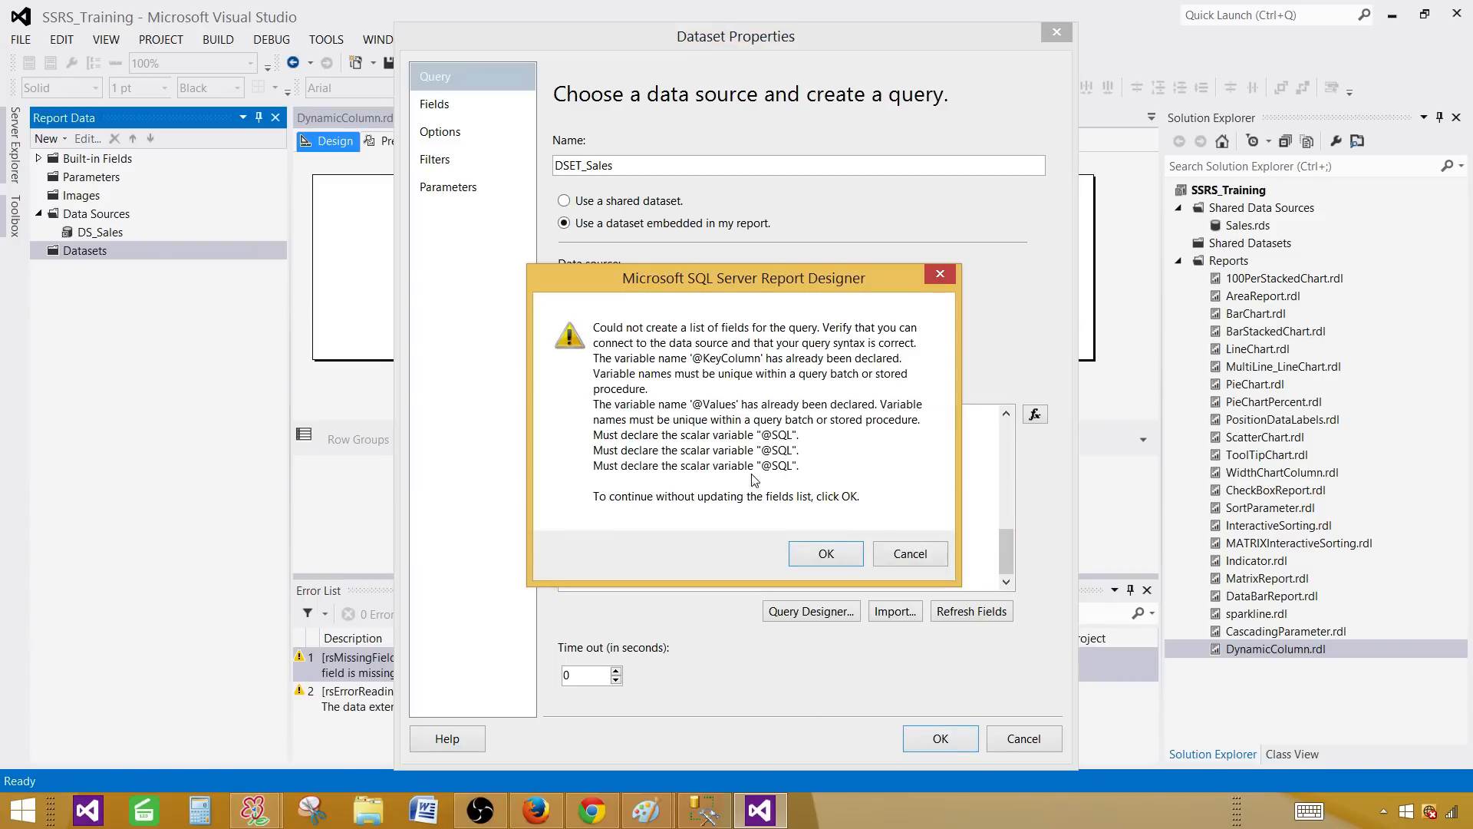
left_click(808, 551)
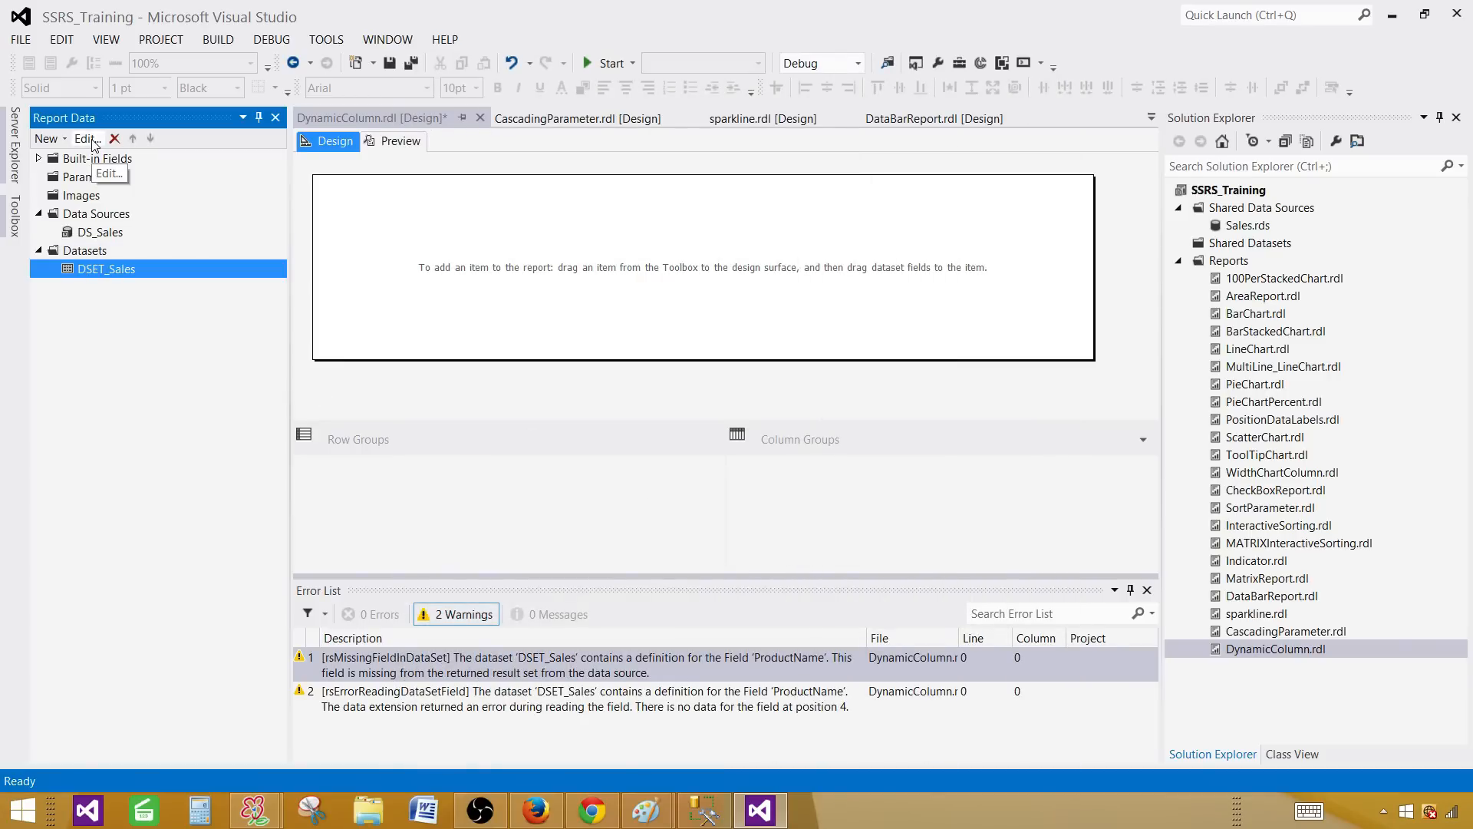
- Delete the DSET_Sales dataset from the report
right_click(91, 274)
left_click(137, 338)
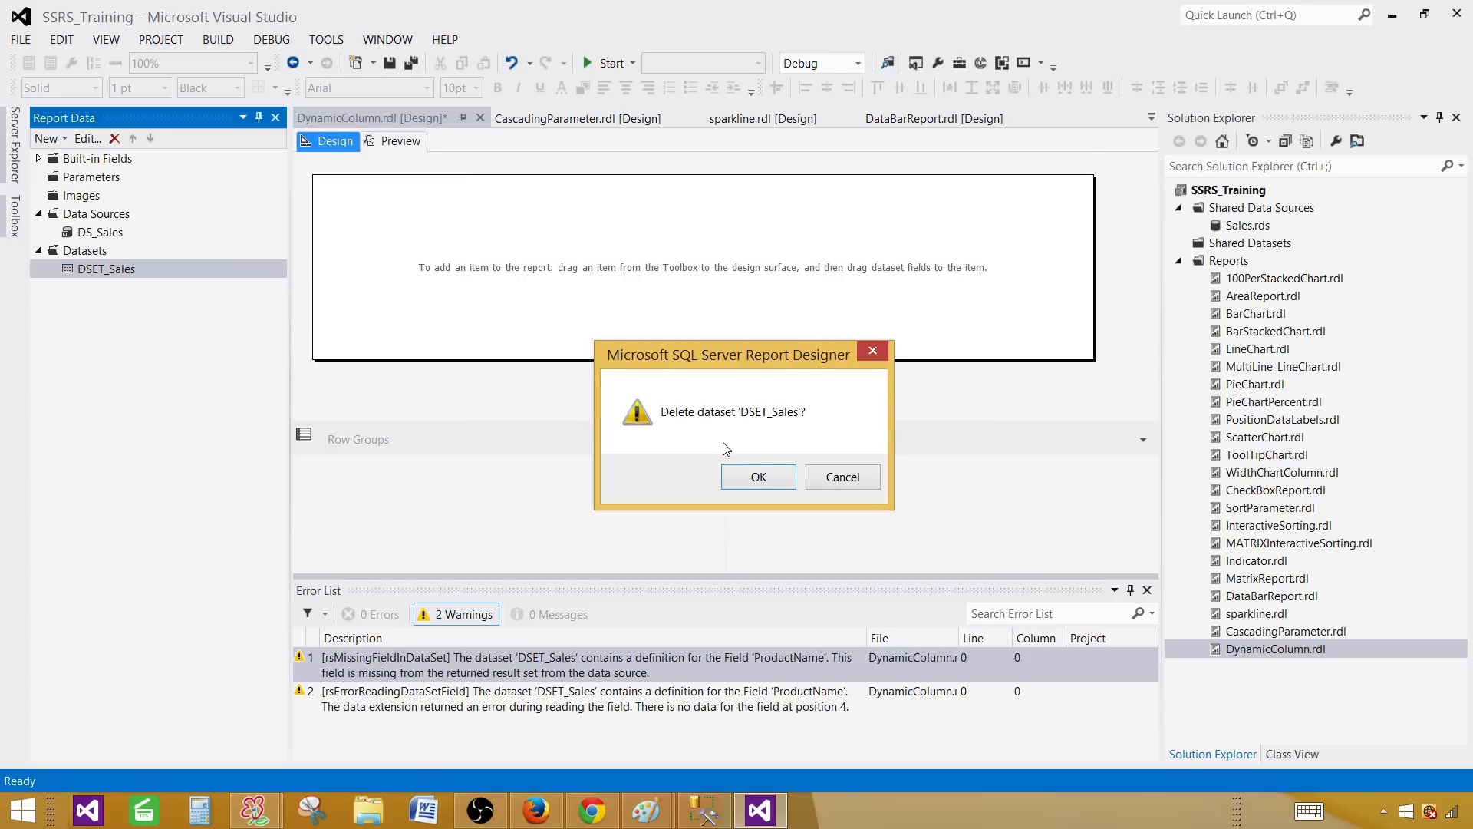
left_click(752, 488)
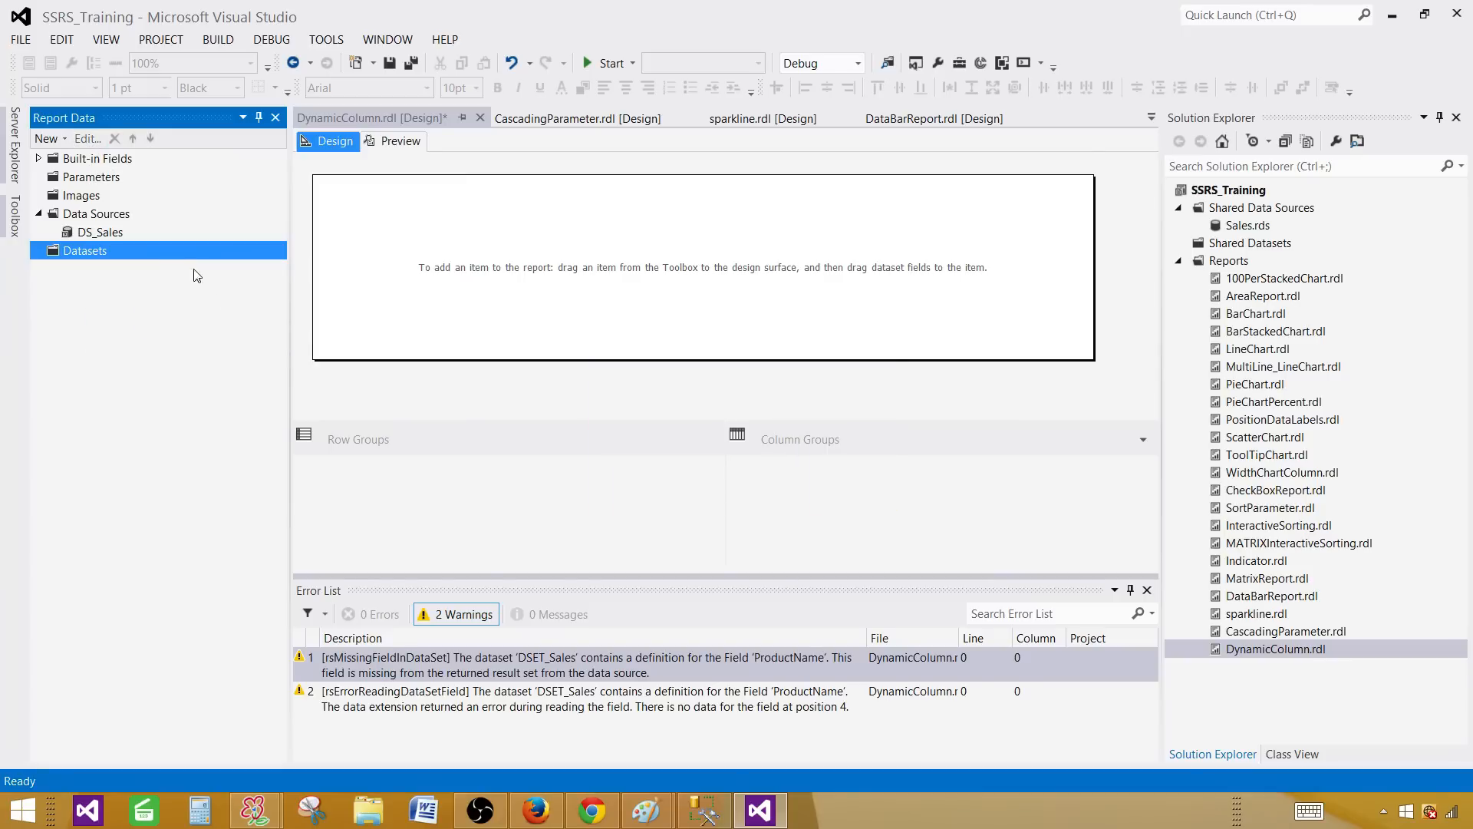
- Start adding a new dataset to the DynamicColumn.rdl report
right_click(90, 252)
left_click(138, 262)
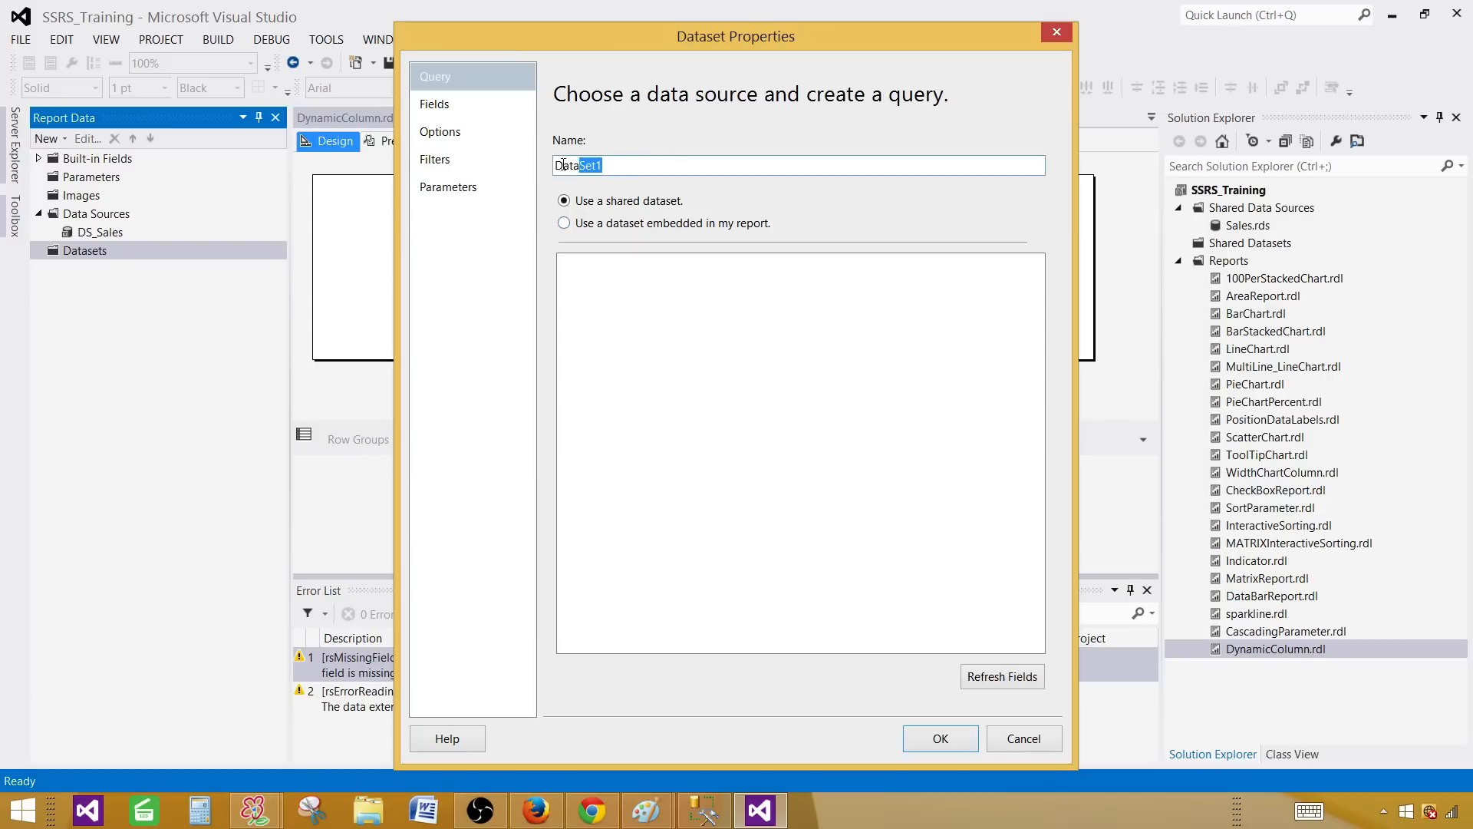
- Name the dataset DSET_Sales and embed it in the report with DS_Sales as its data source
type("DSET")
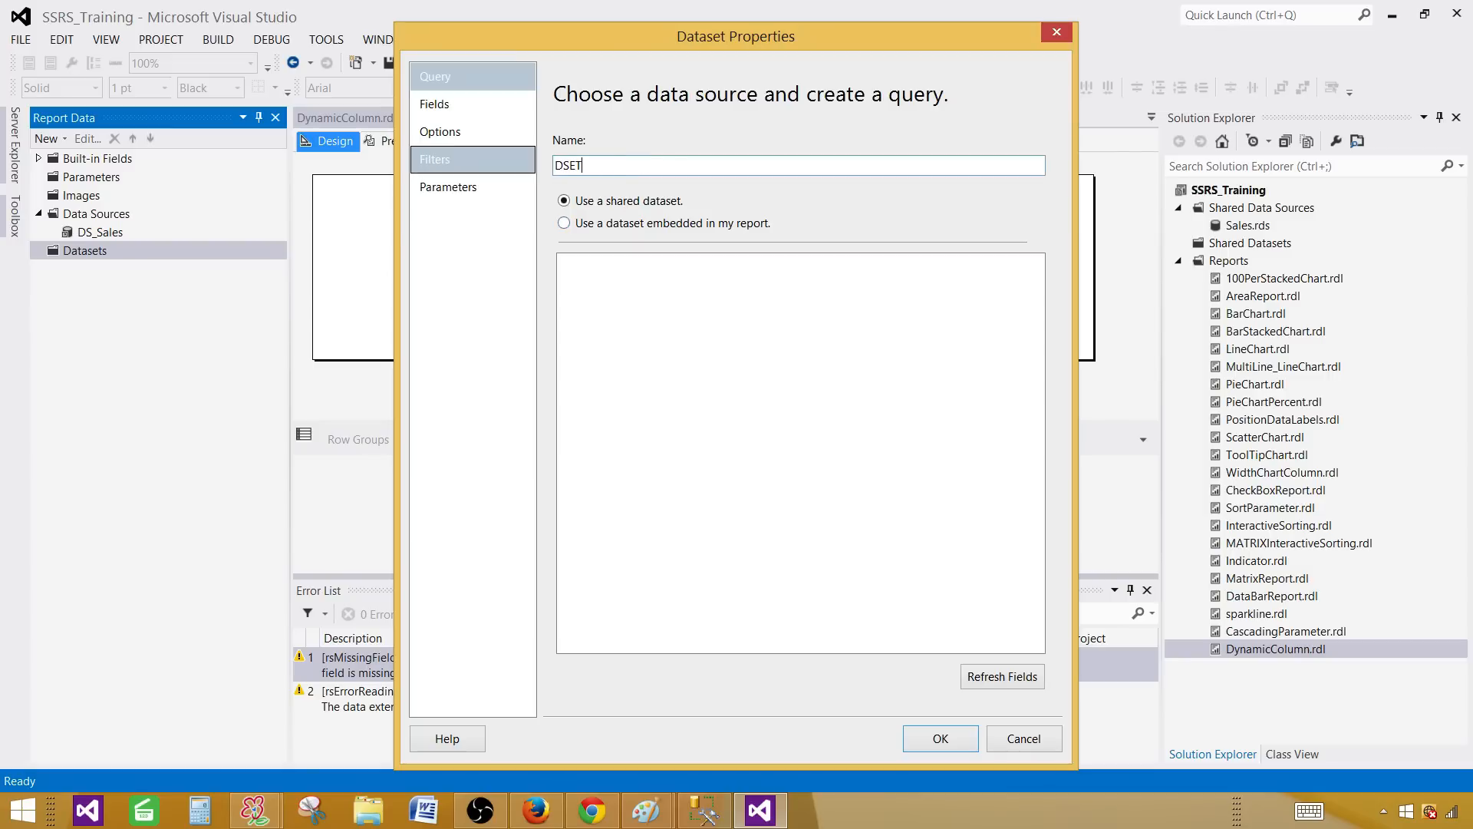
type("_Sales")
left_click(614, 224)
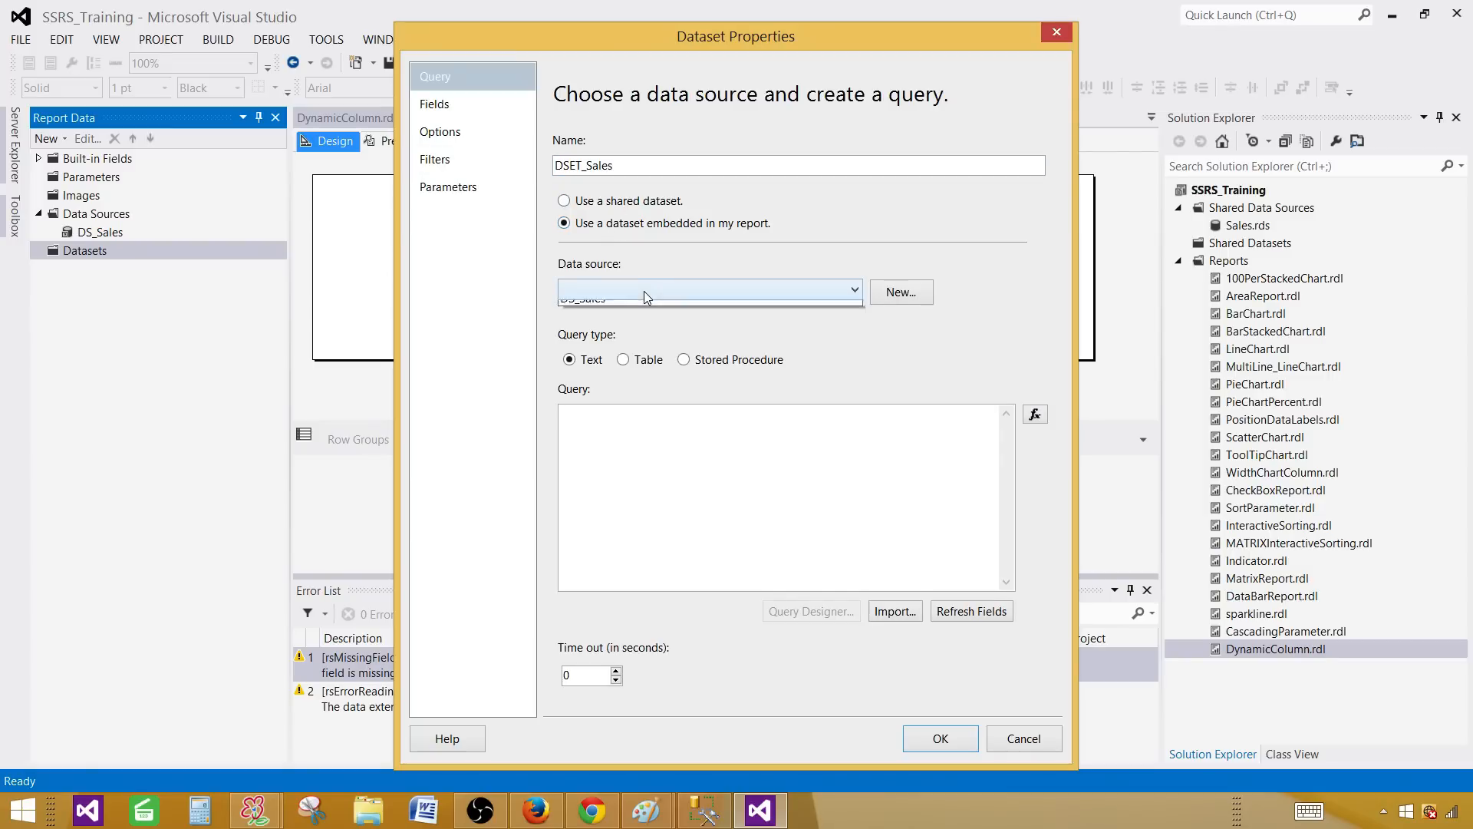
left_click(643, 291)
left_click(648, 311)
- Paste the copied SQL script as the dataset's text query and submit the dataset
right_click(720, 441)
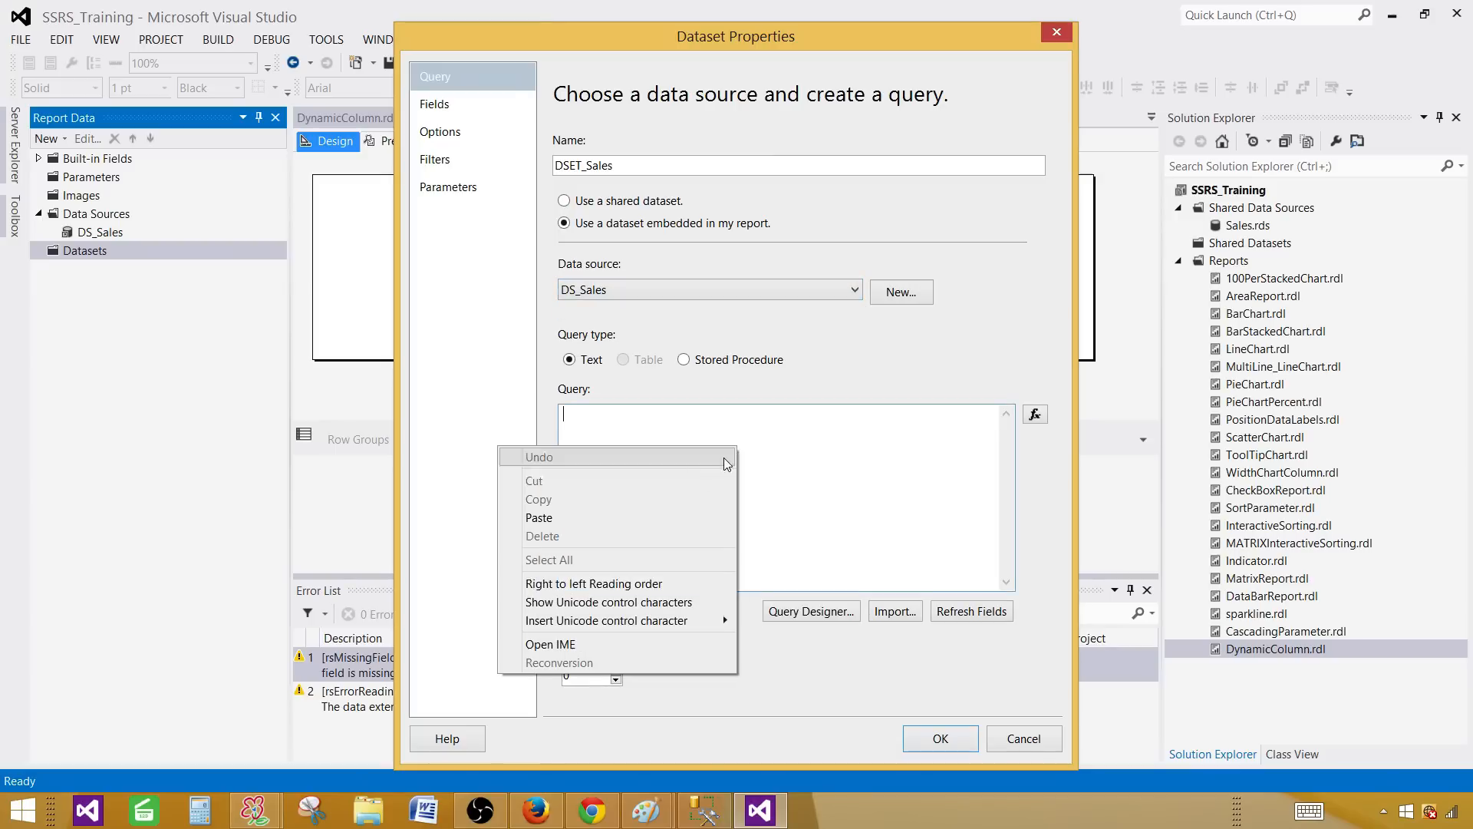
left_click(626, 511)
left_click(940, 738)
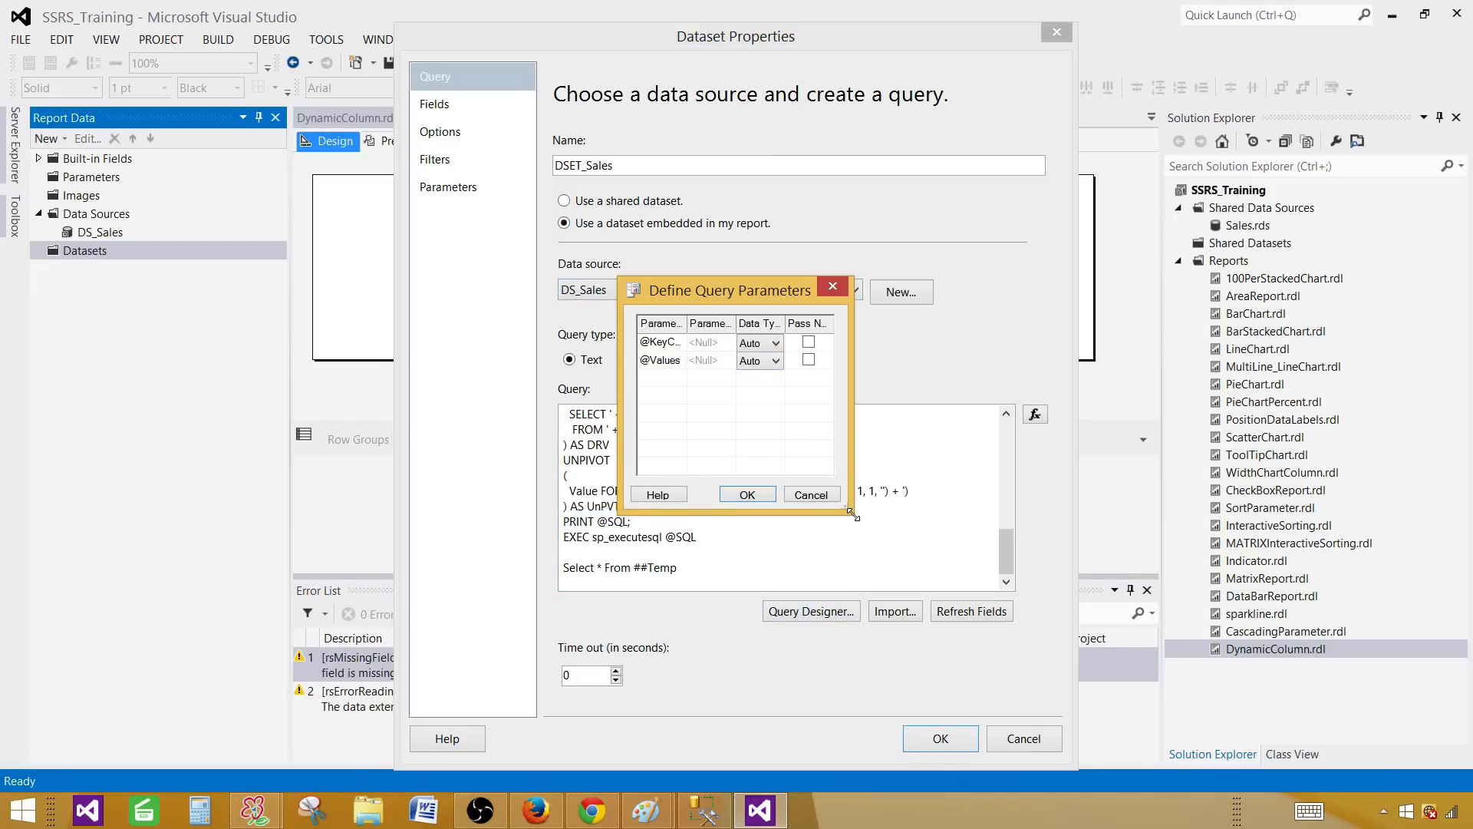
left_click_drag(848, 508, 1119, 554)
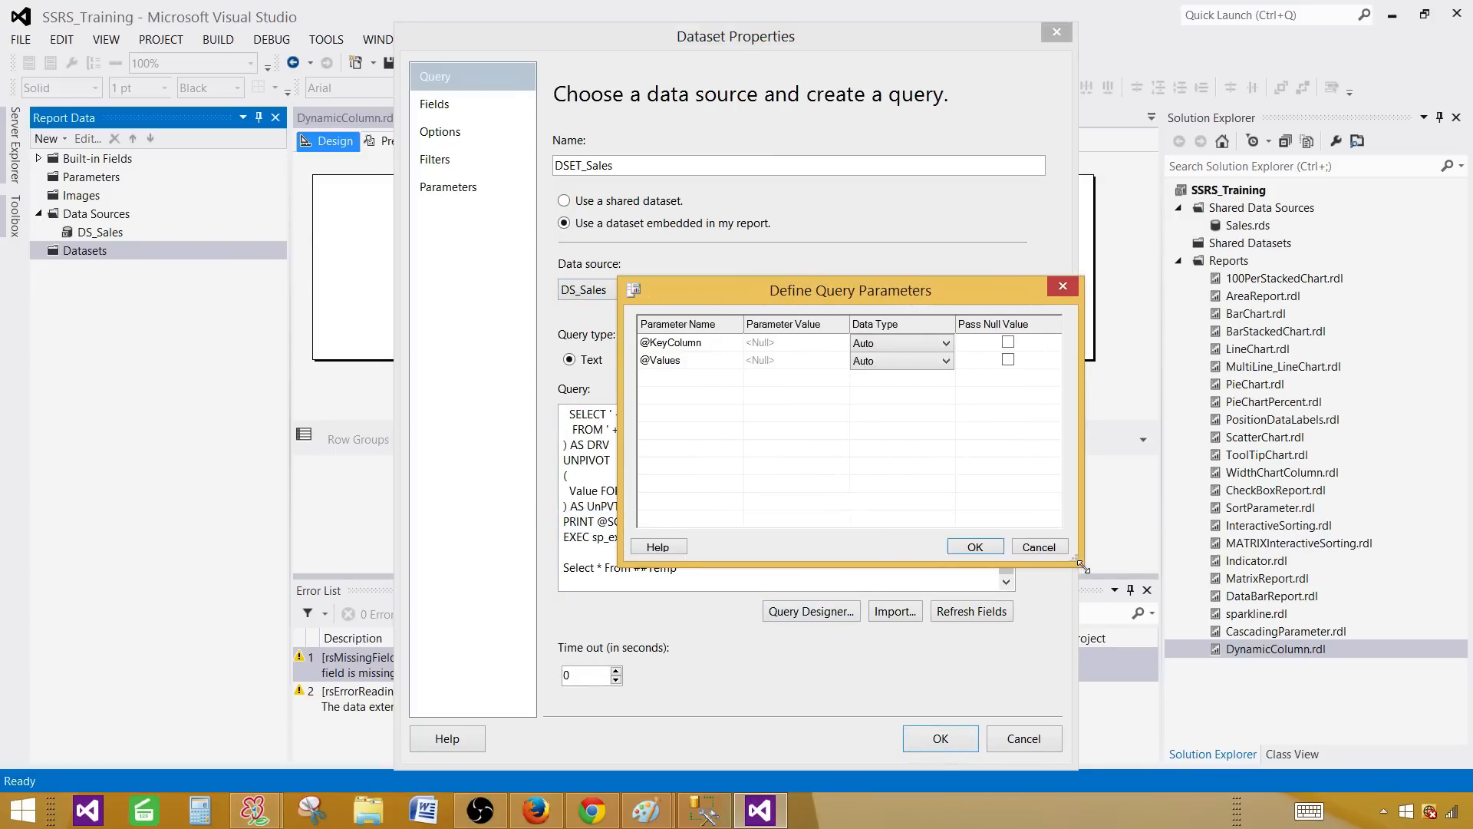
left_click(826, 343)
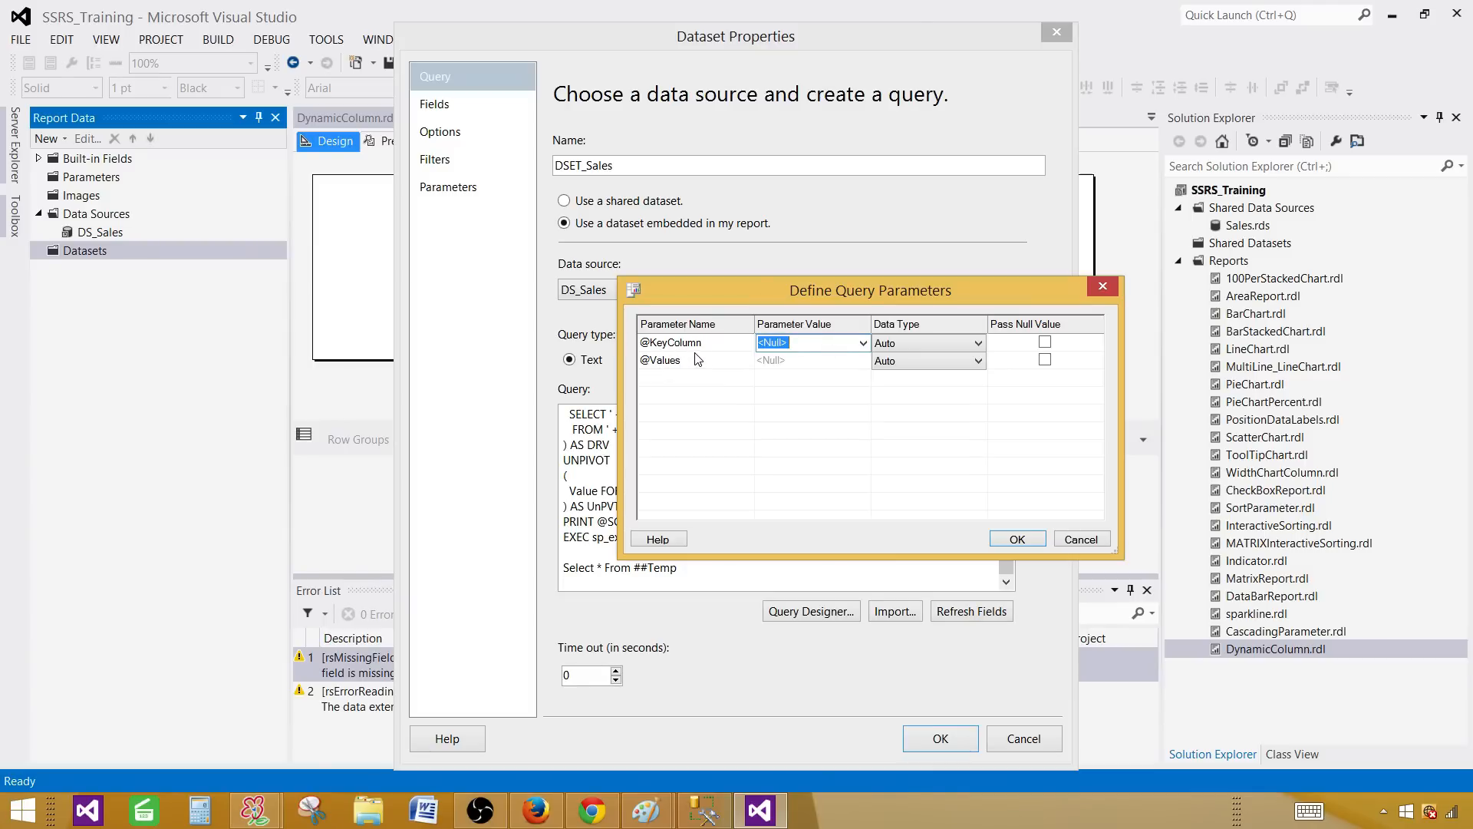
type("is")
left_click(812, 361)
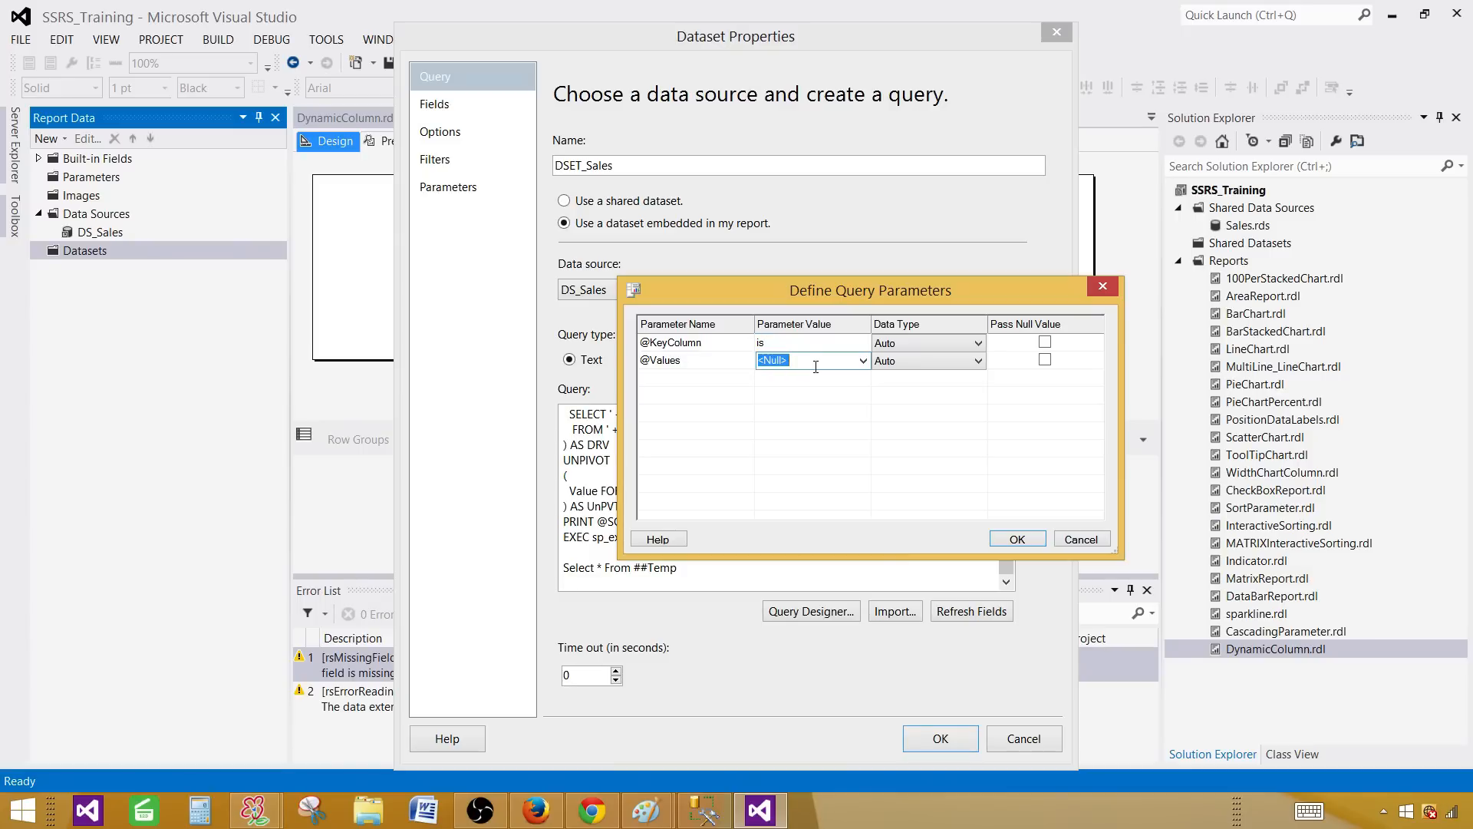
type("ItemsSold")
left_click(1006, 537)
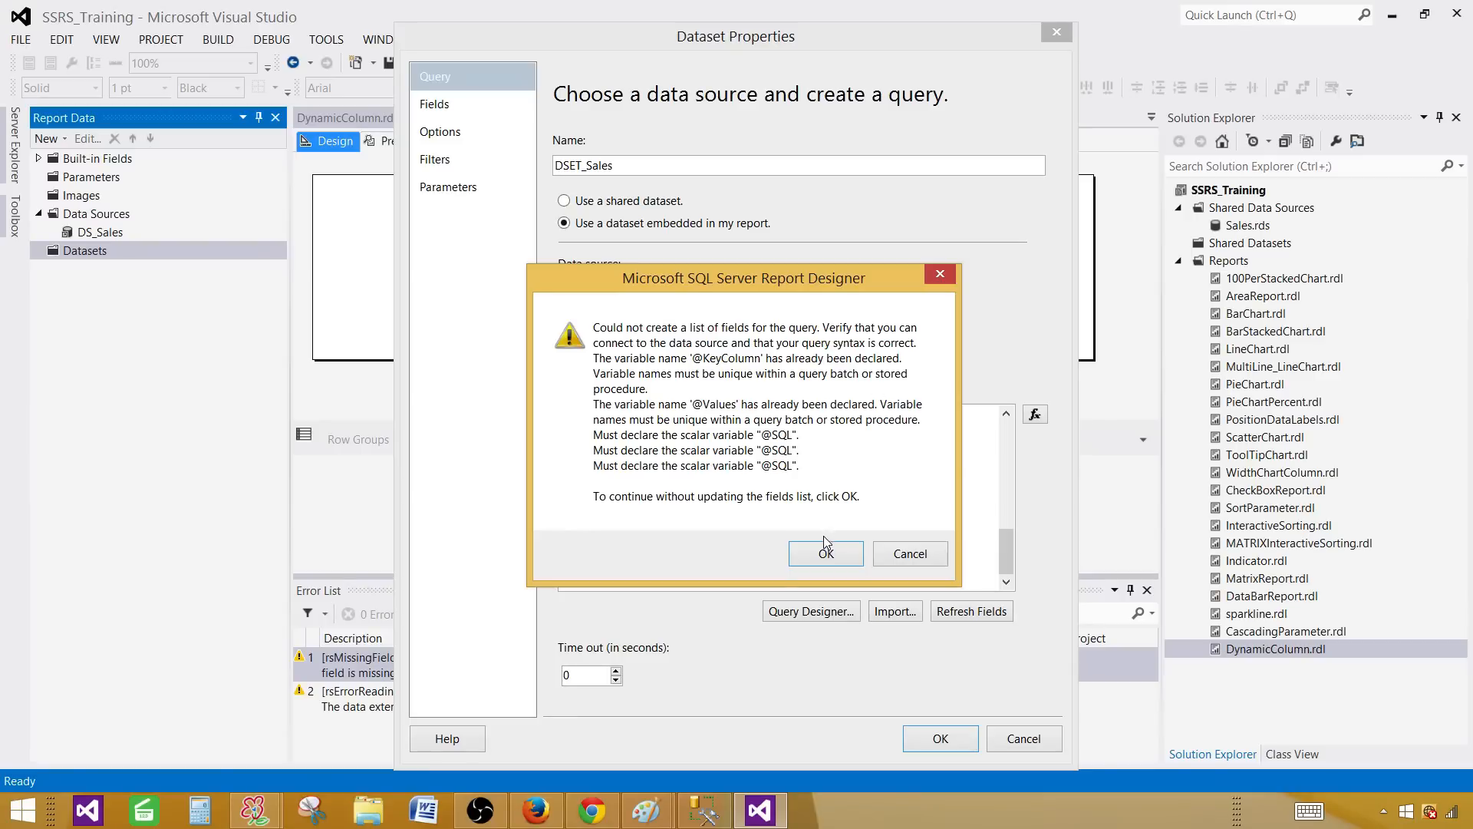
left_click(821, 555)
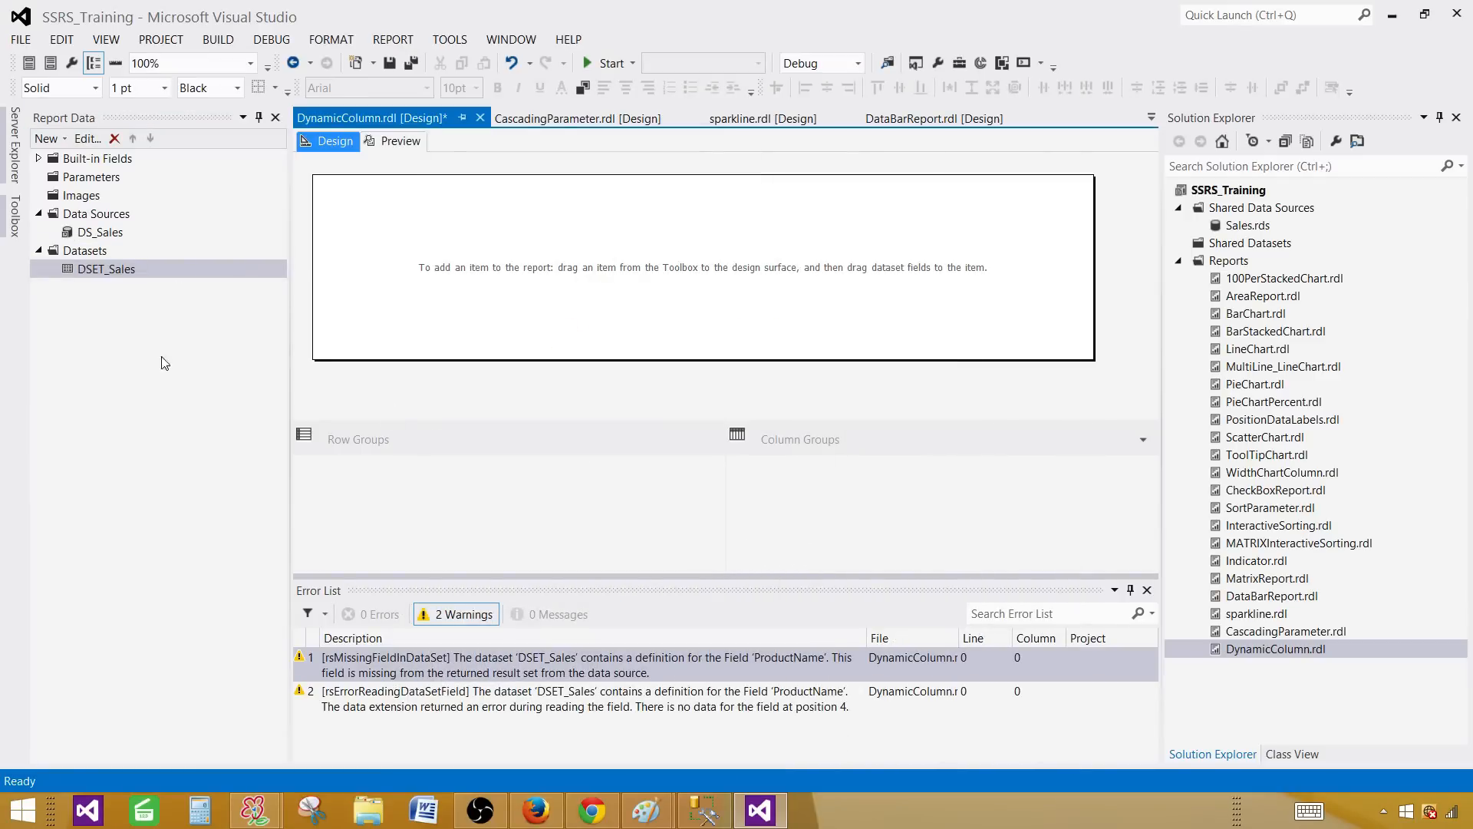
left_click(678, 815)
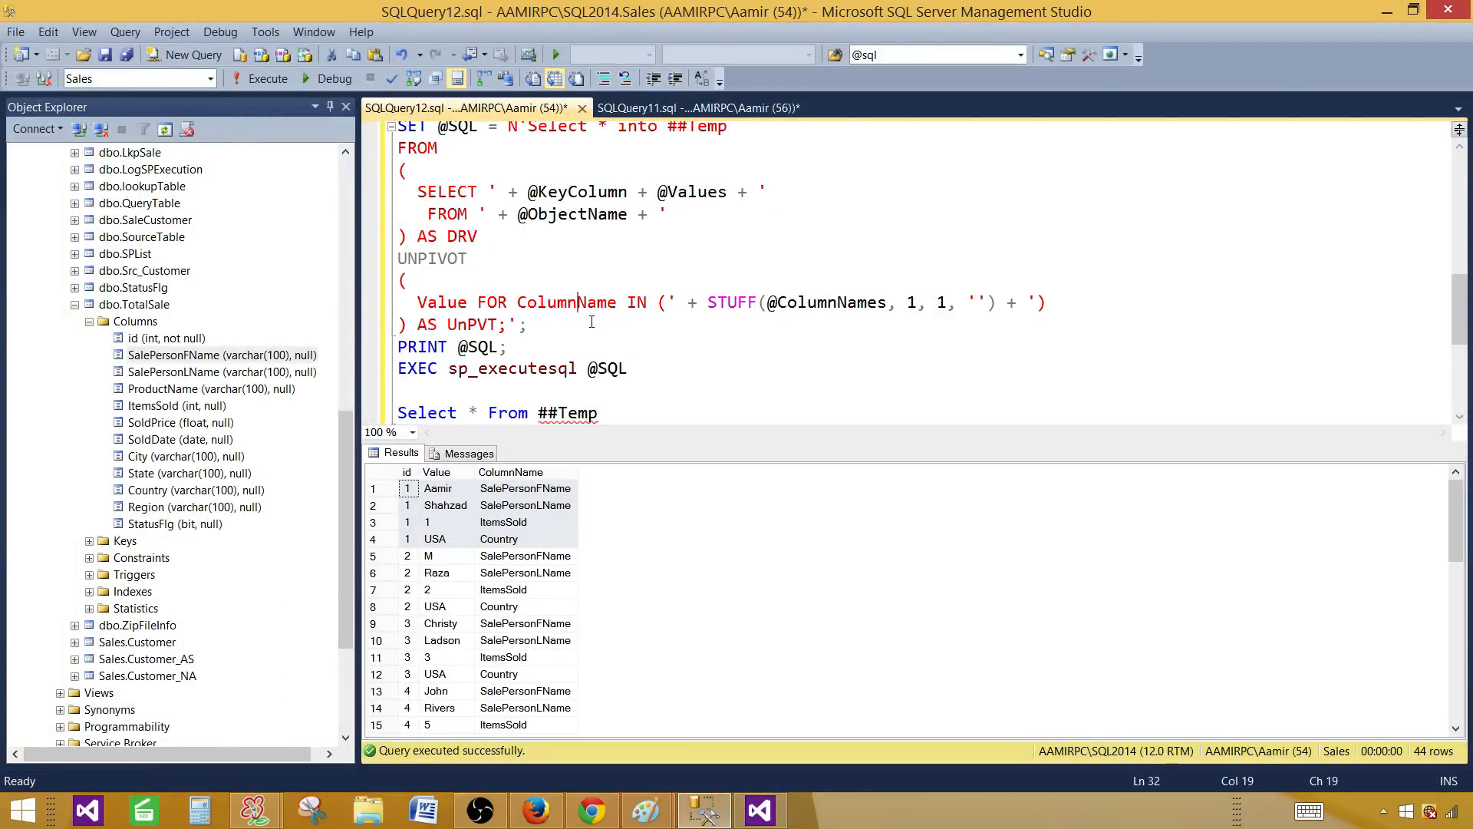
key("ctrl+r")
scroll(592, 322, "up", 8)
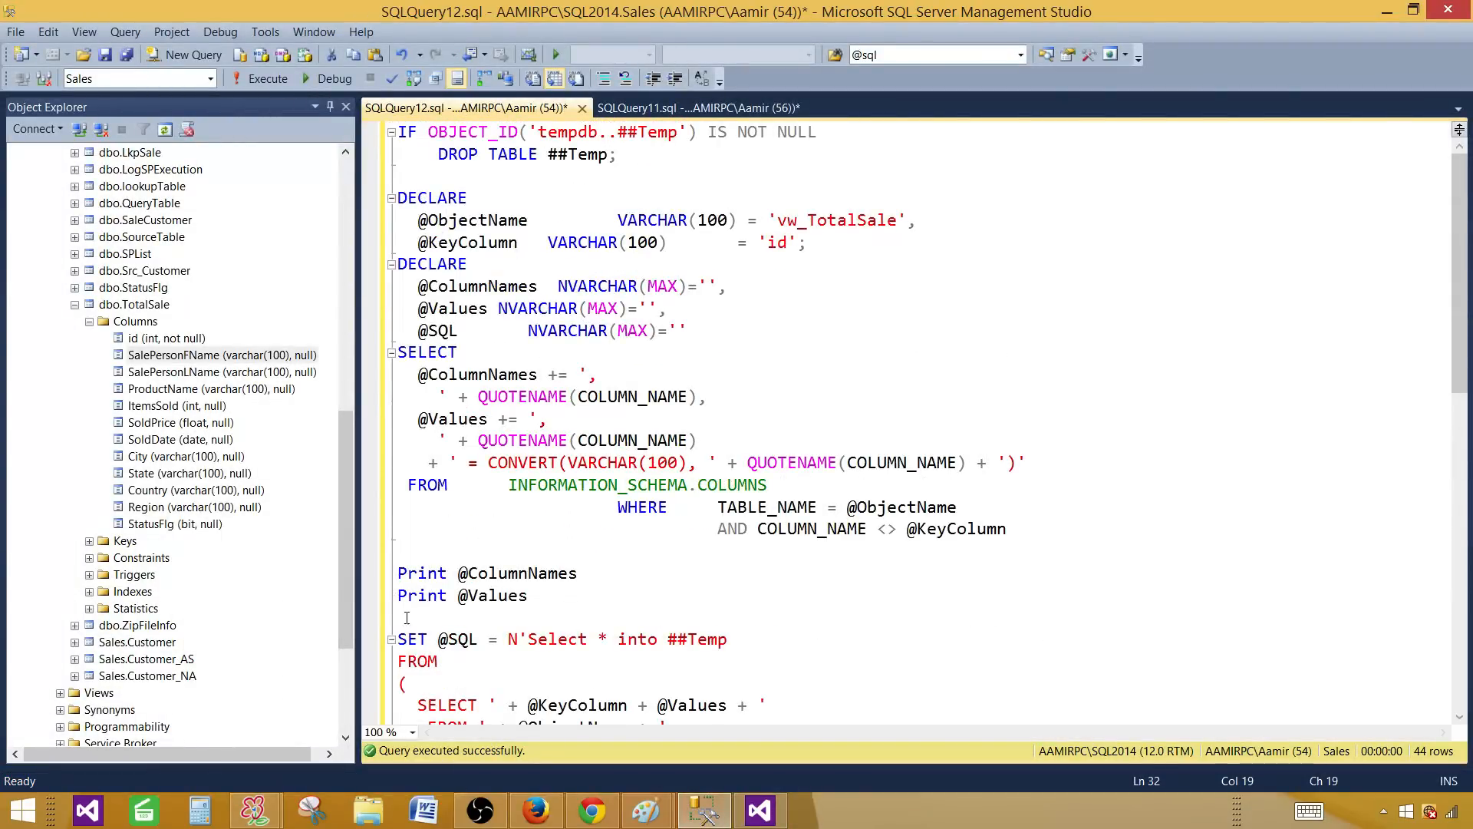
left_click_drag(528, 596, 398, 572)
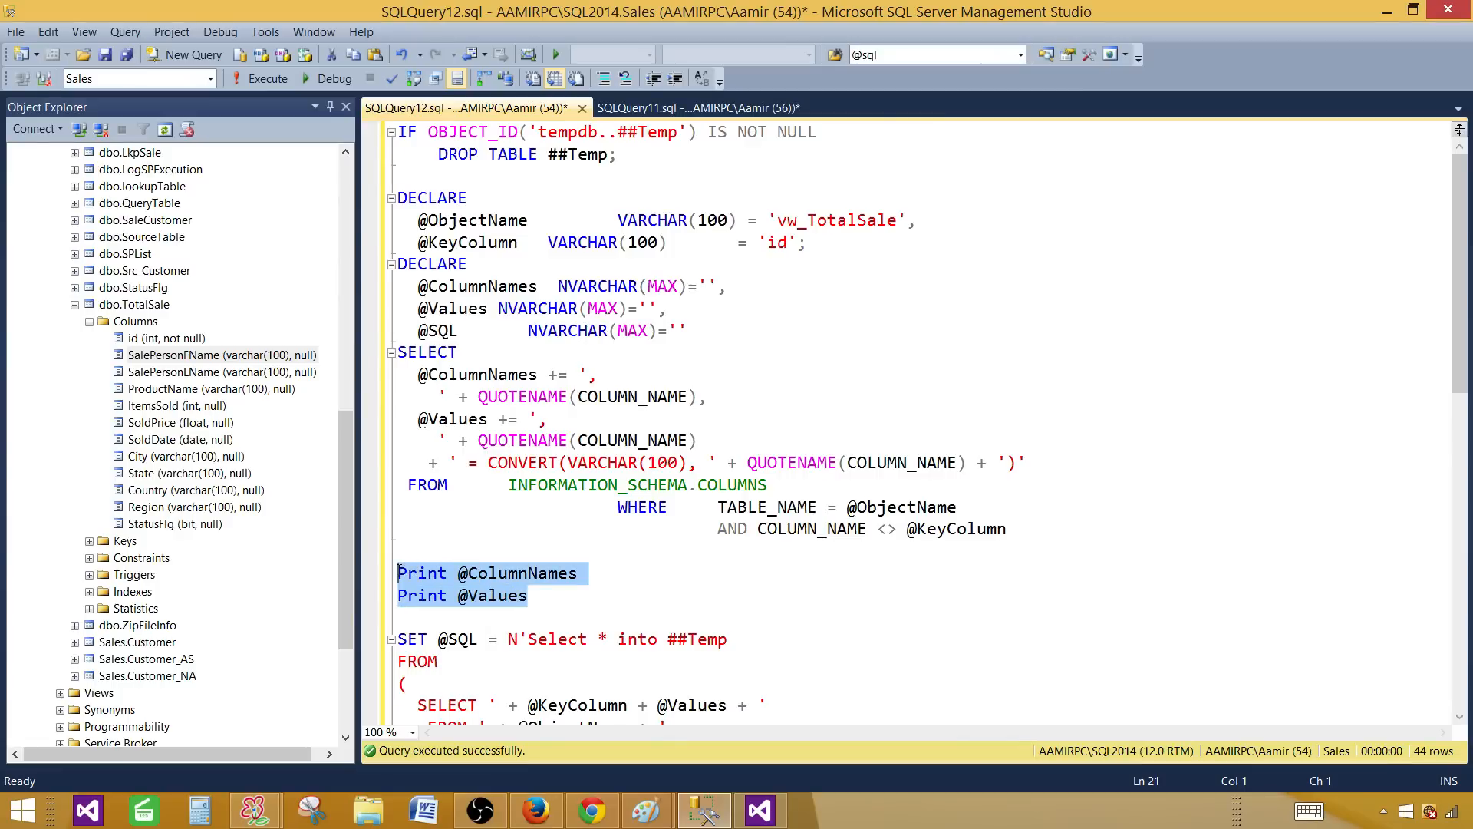
left_click(398, 572)
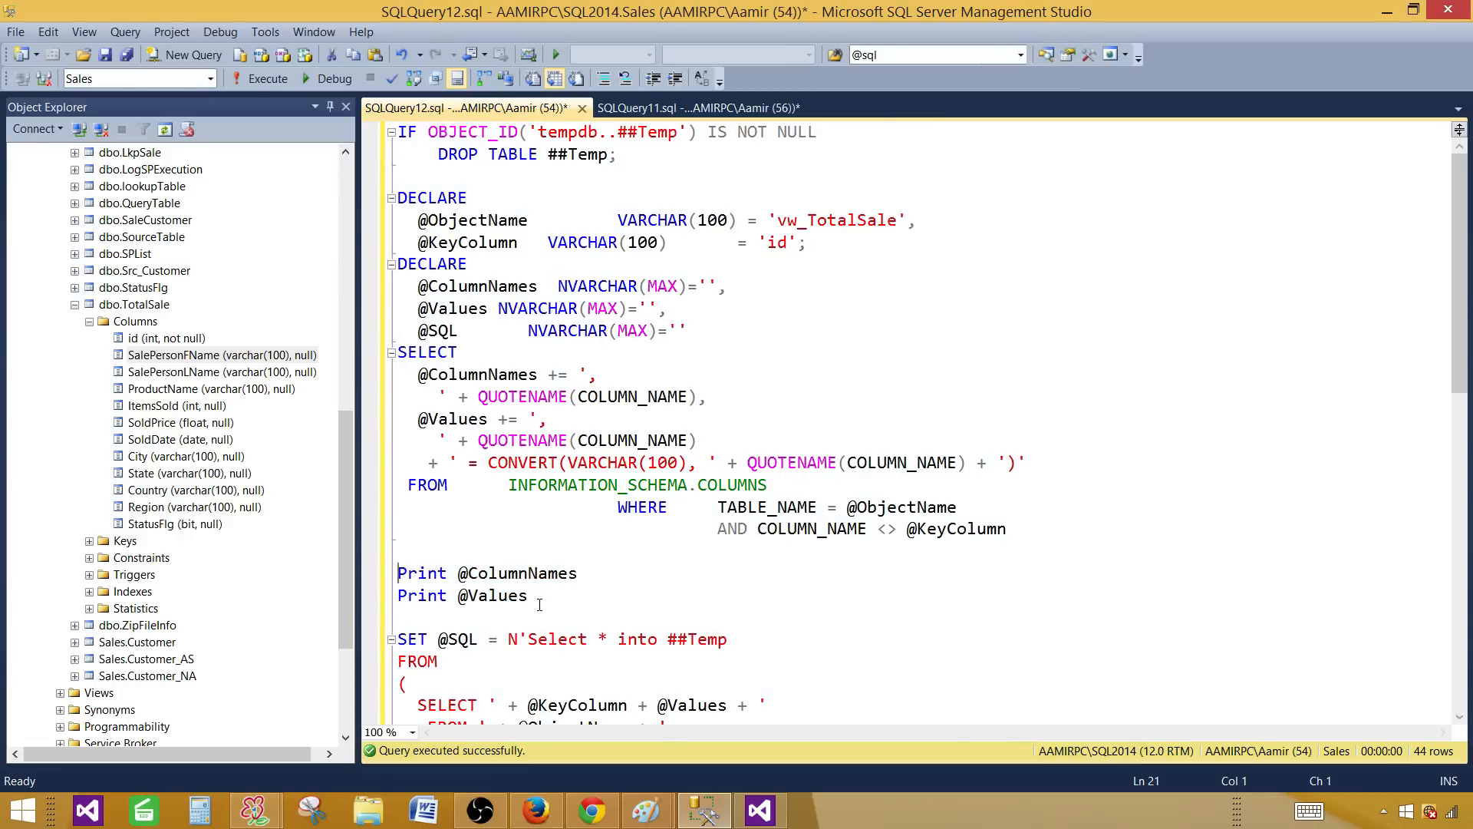
left_click_drag(539, 605, 390, 573)
key("Delete")
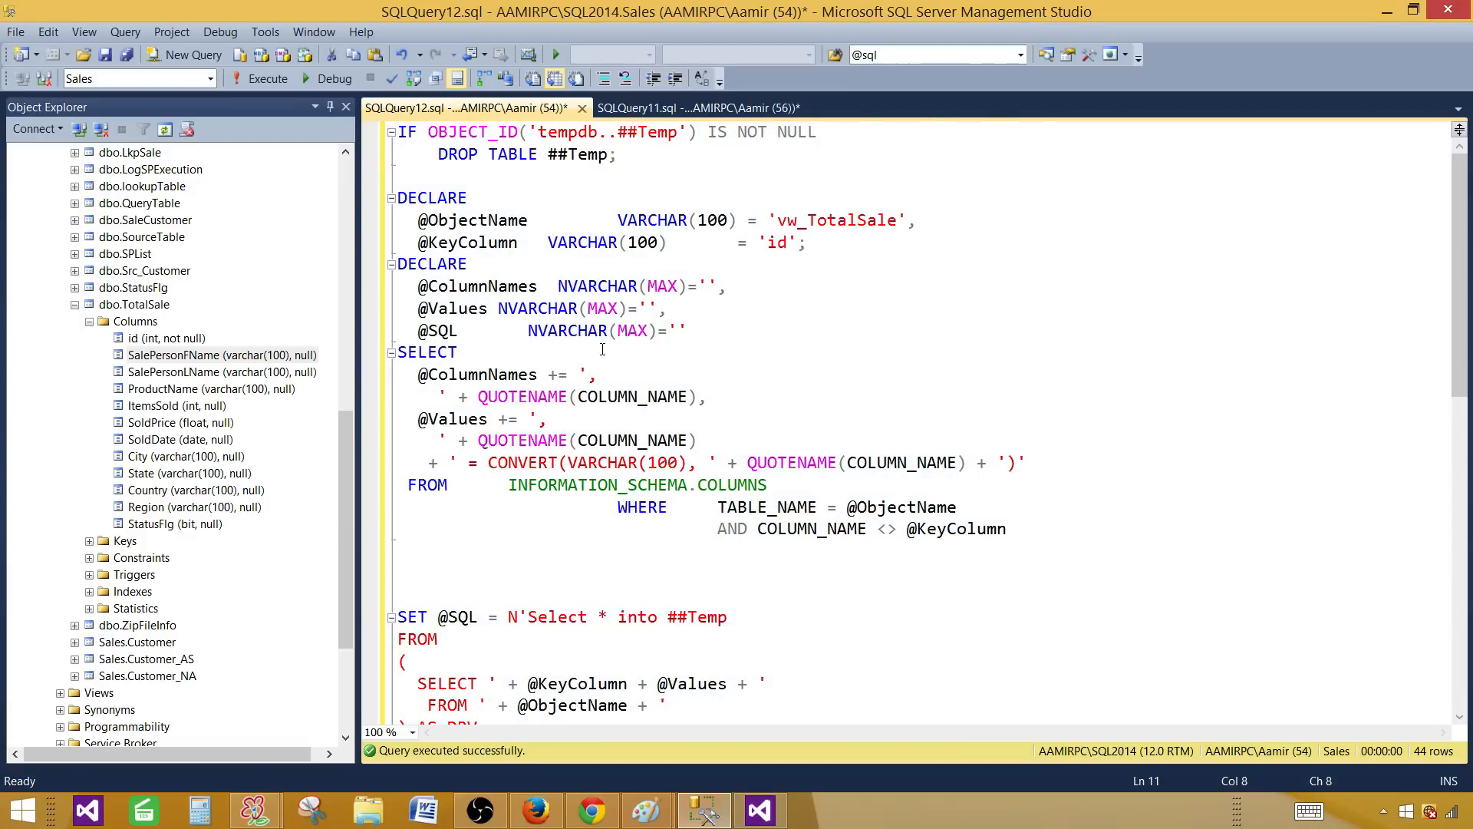
- Copy the whole revised script and replace the query of DSET_Sales in Visual Studio with it
key("ctrl+a")
right_click(466, 264)
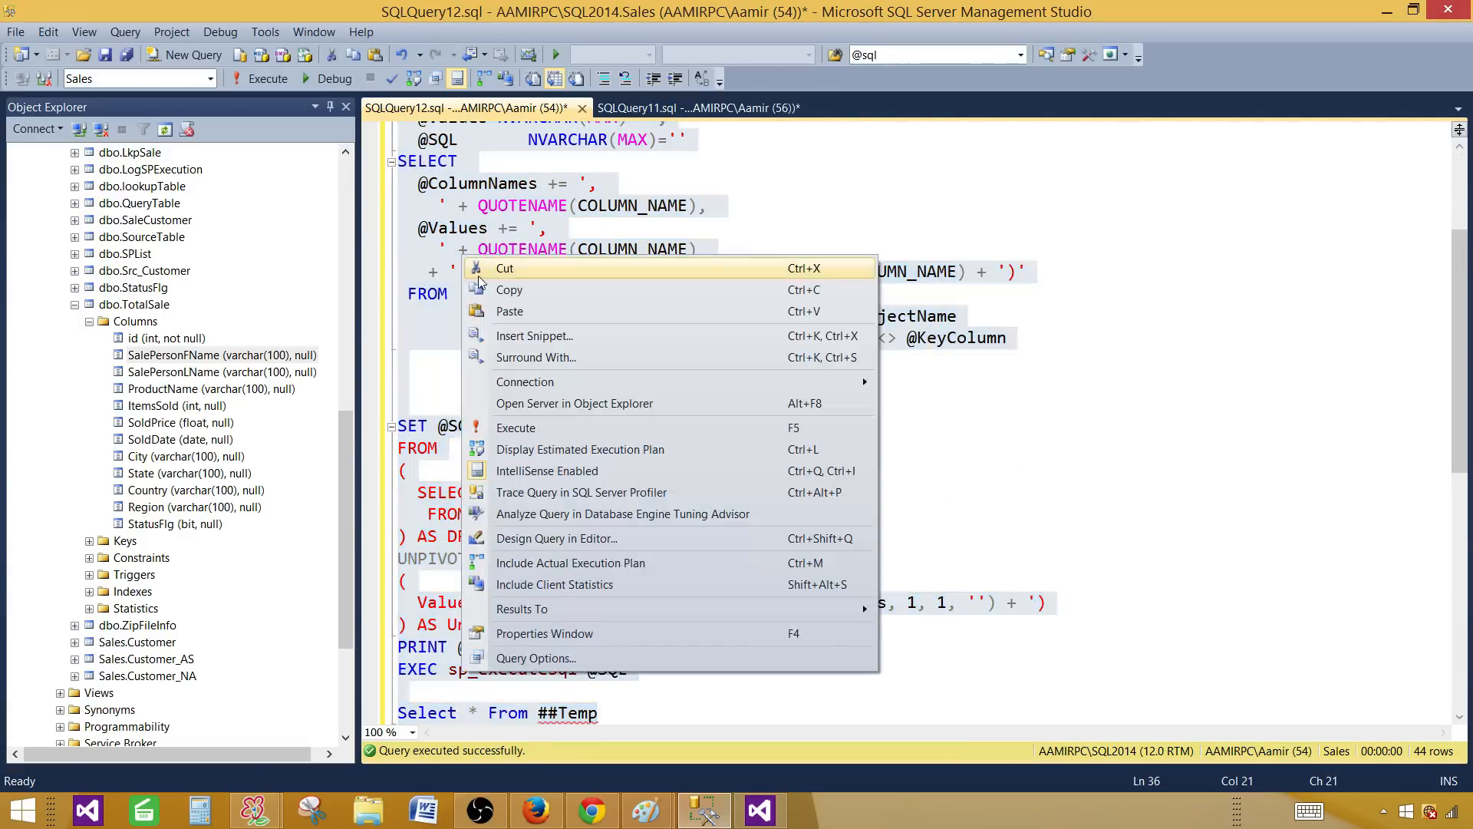
left_click(486, 285)
left_click(760, 809)
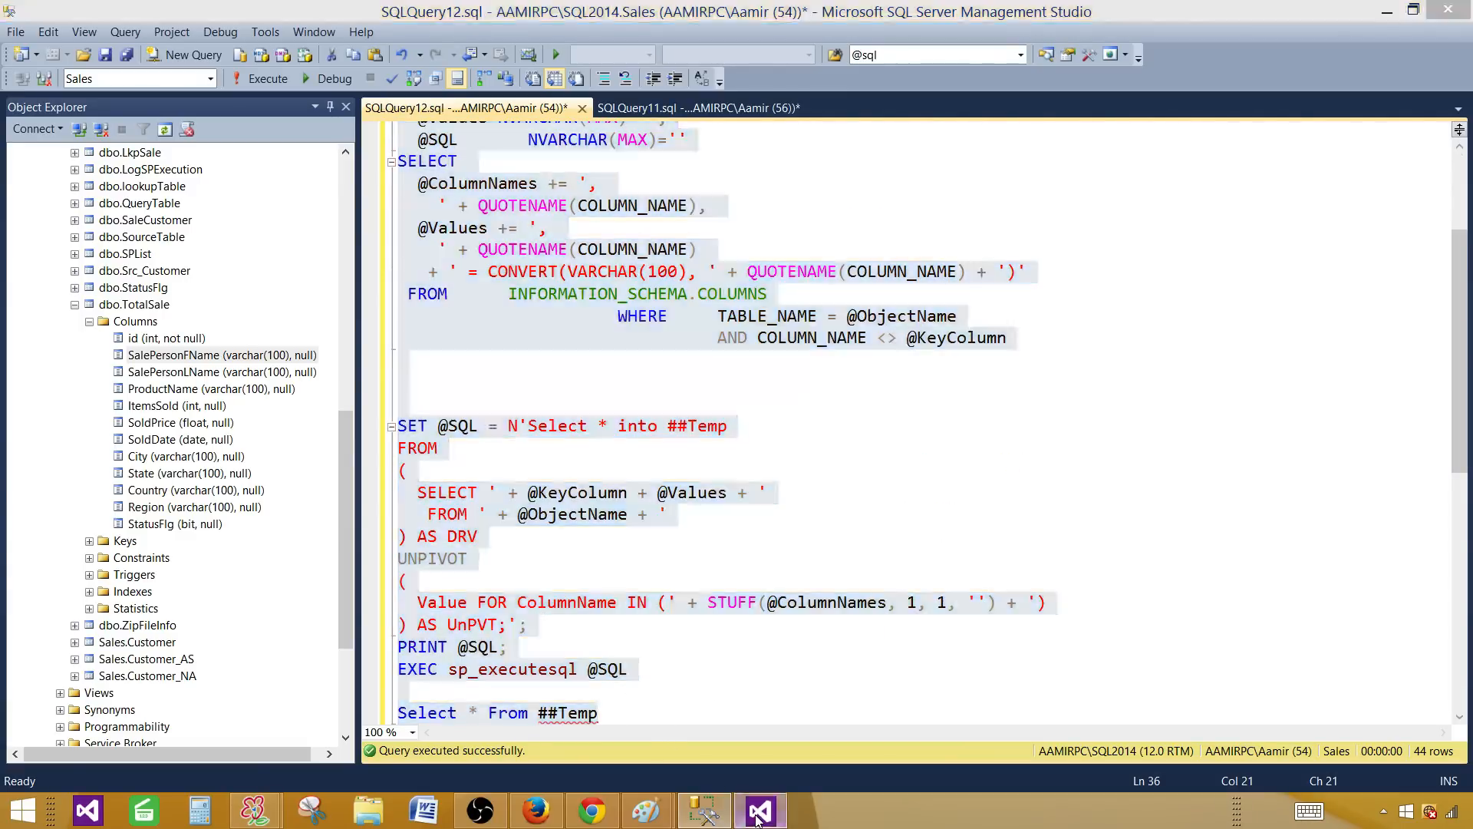
left_click(116, 269)
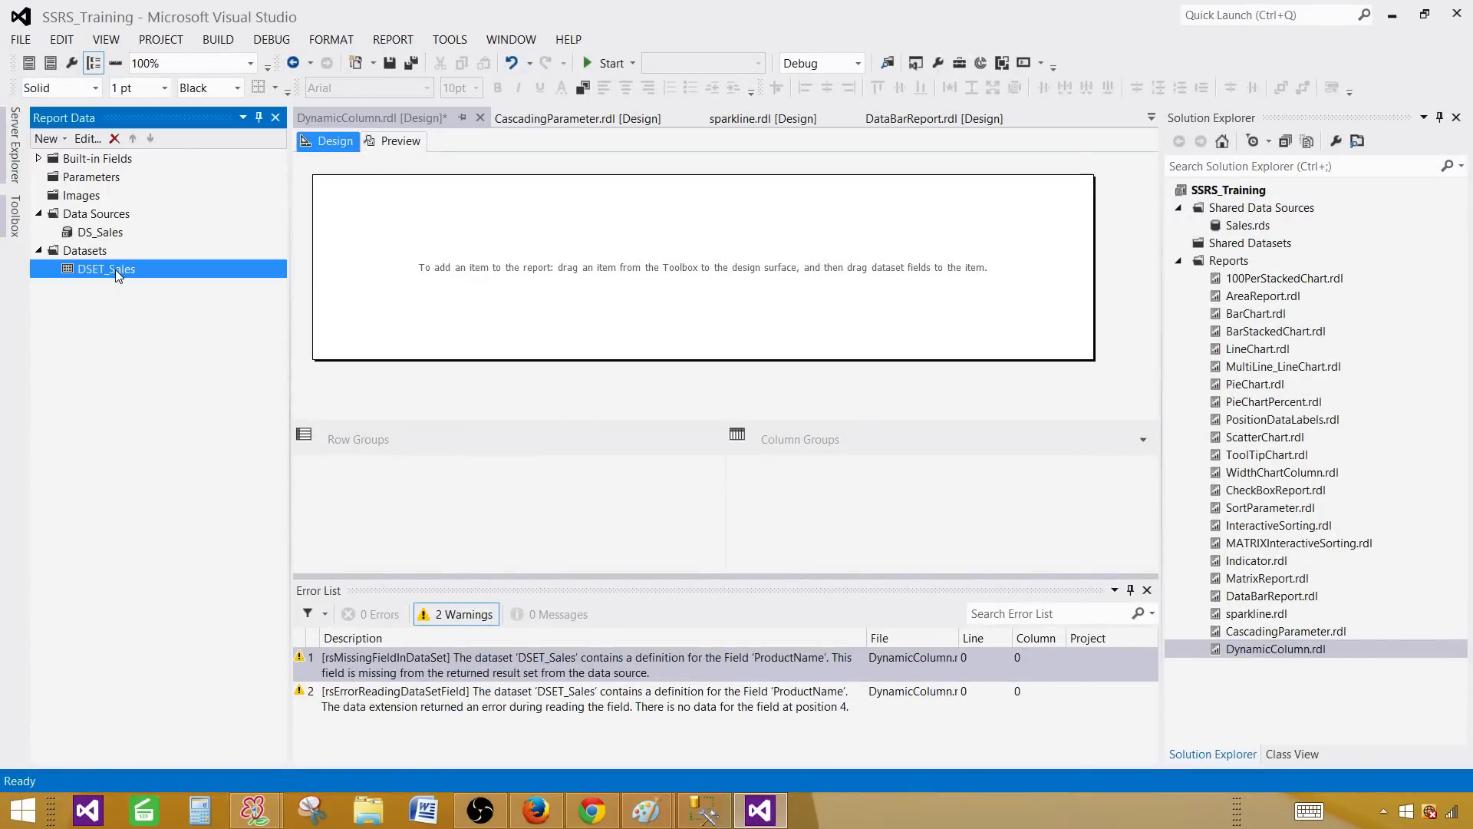
double_click(115, 269)
left_click(779, 470)
key("ctrl+a")
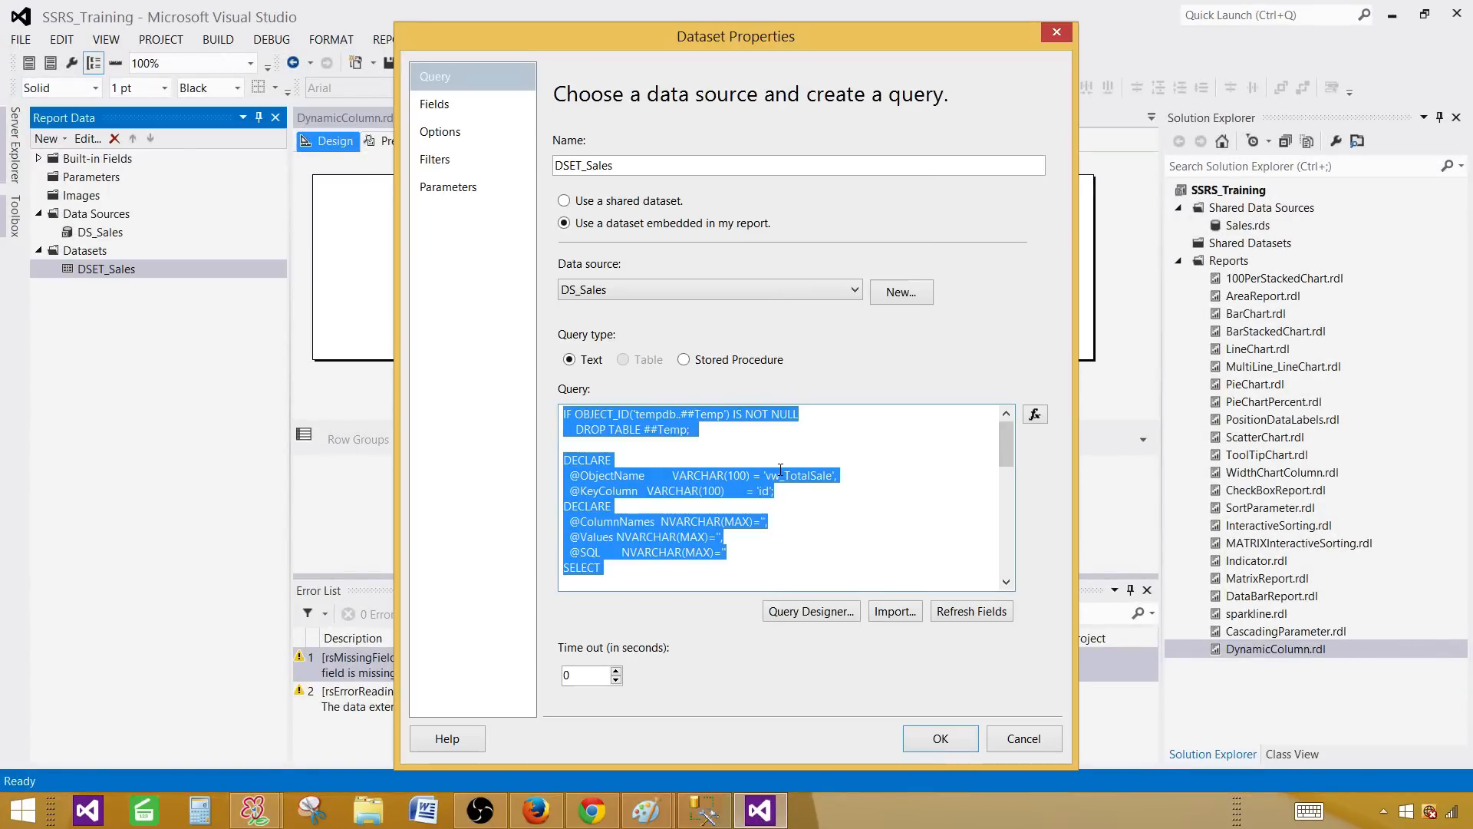
key("ctrl+v")
- Try to refresh the dataset's fields with both query parameters left null
left_click(969, 611)
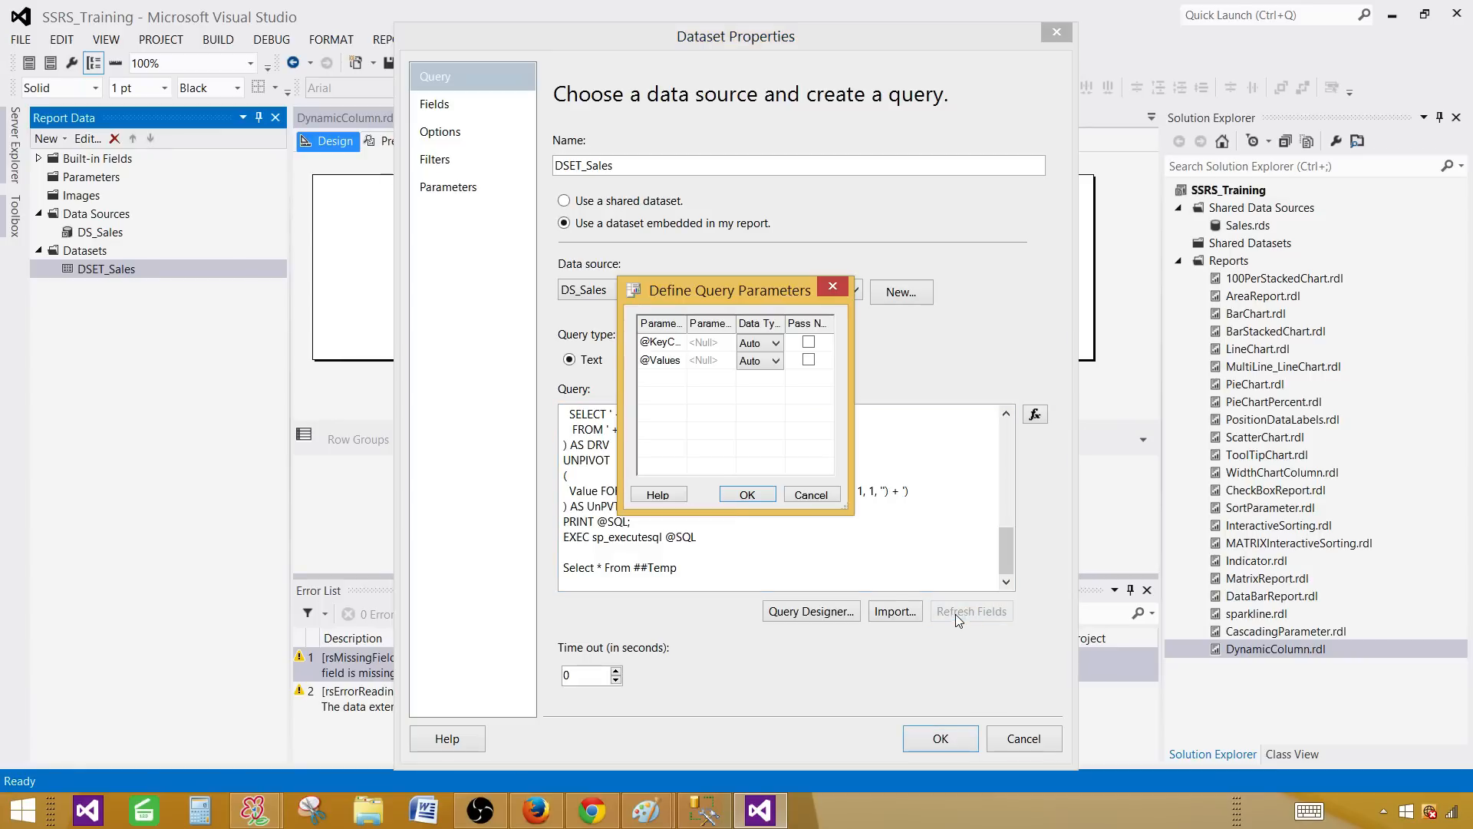
left_click(740, 493)
left_click(888, 397)
- Check the field list of DSET_Sales and review its query from beginning to end
left_click(467, 106)
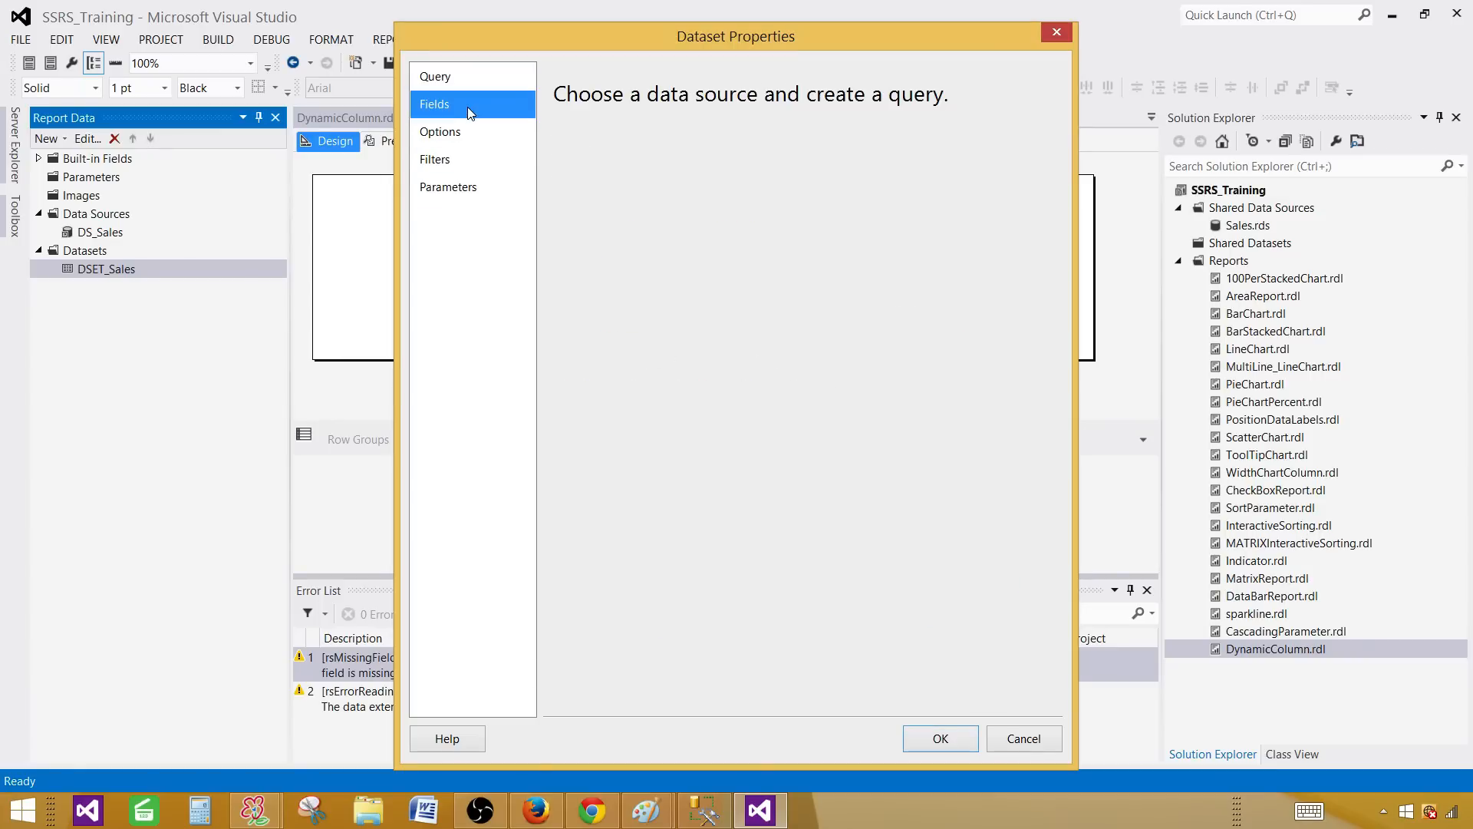
left_click(444, 78)
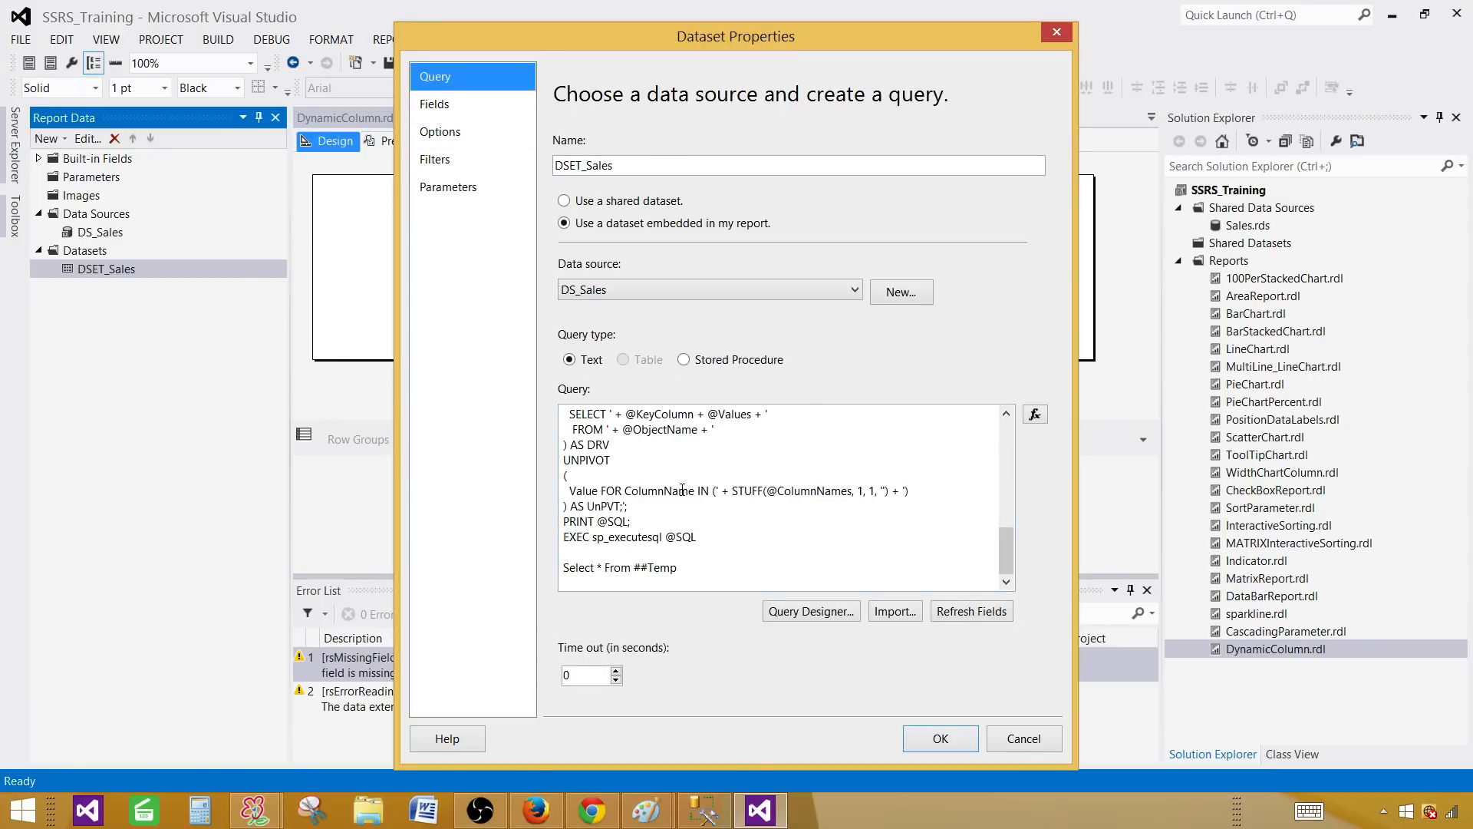
left_click(742, 508)
scroll(744, 508, "up", 9)
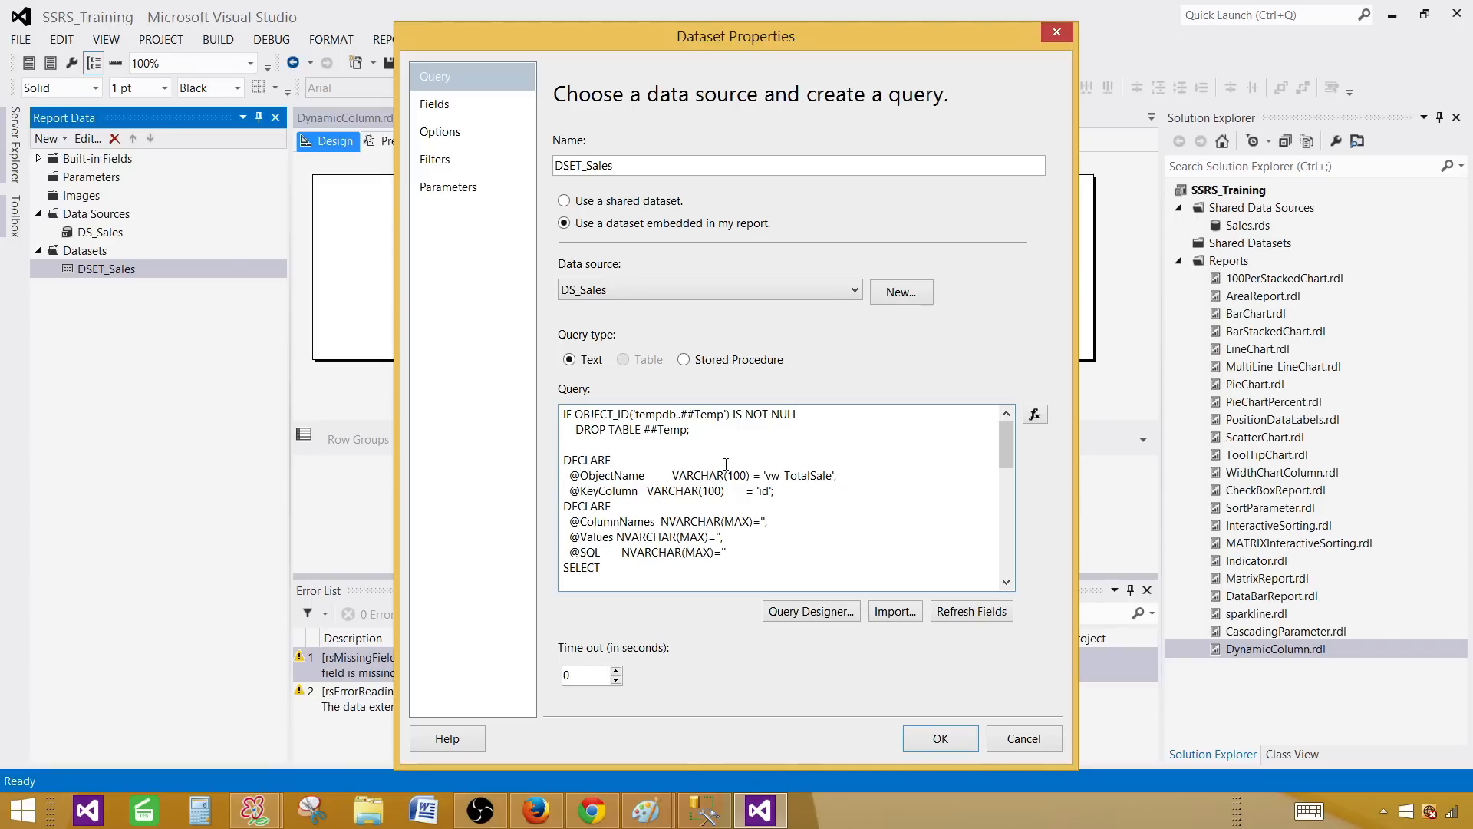
scroll(726, 463, "down", 5)
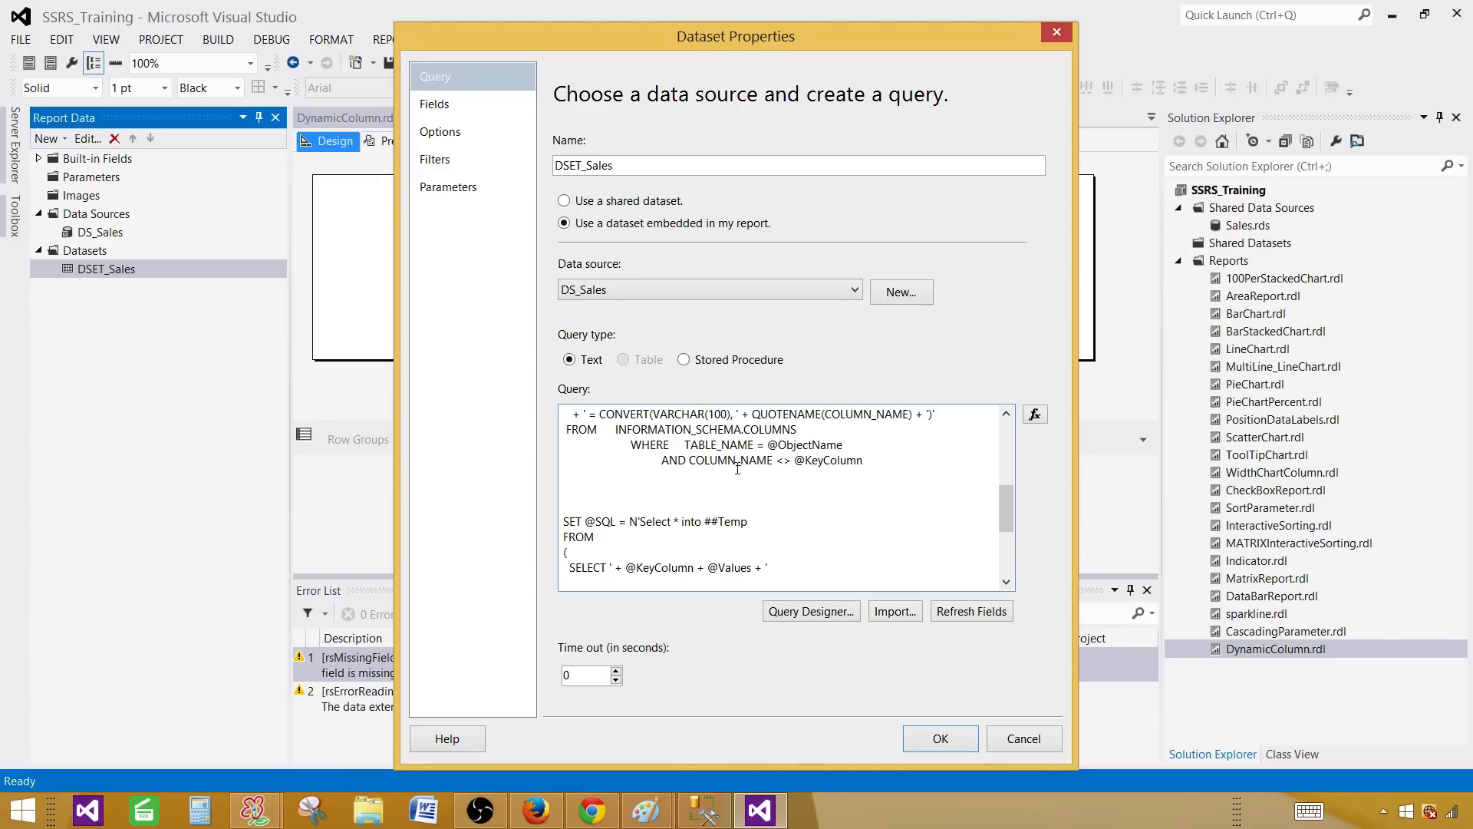
scroll(738, 467, "down", 2)
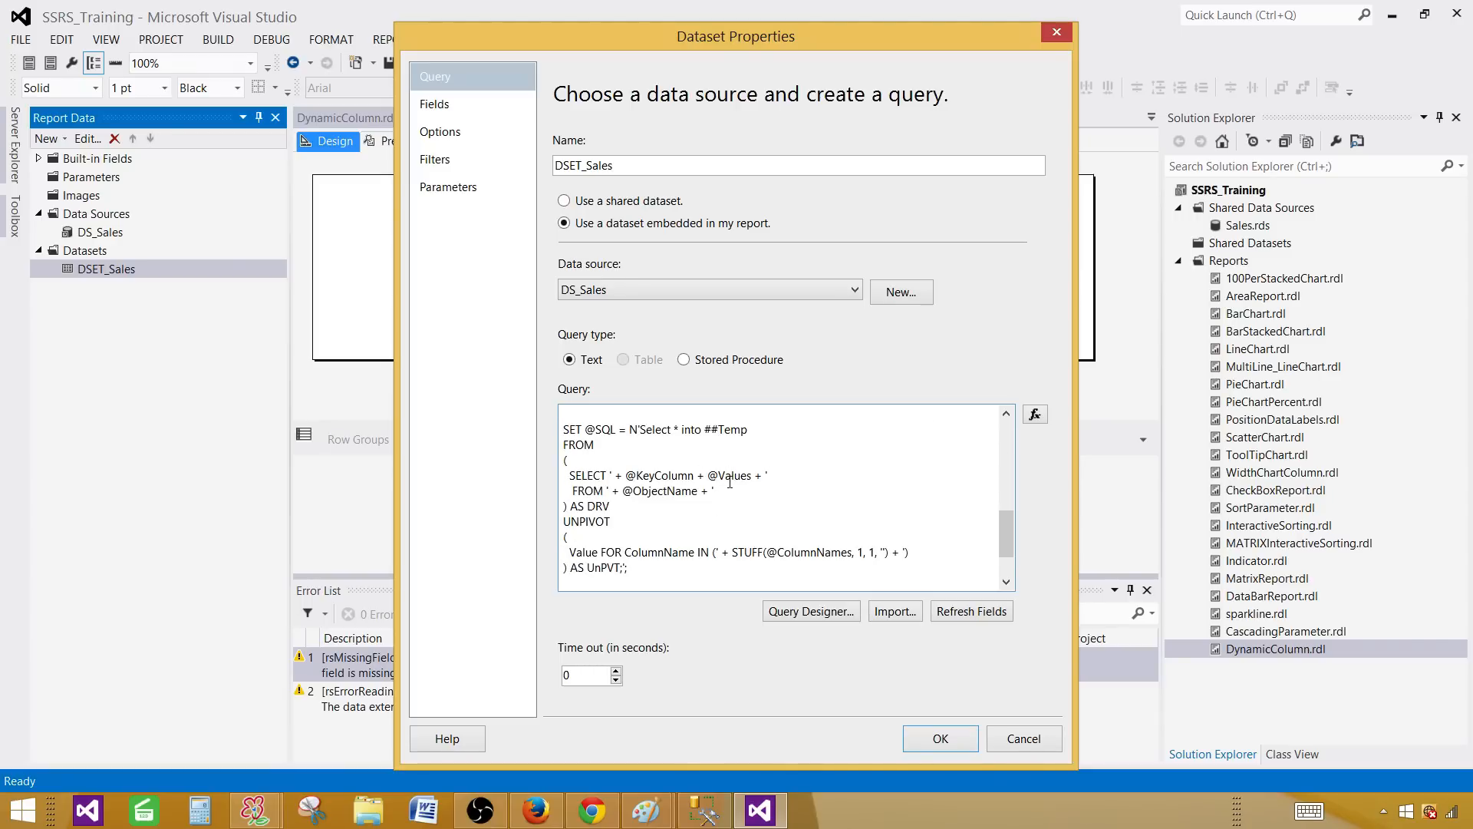
scroll(749, 509, "down", 2)
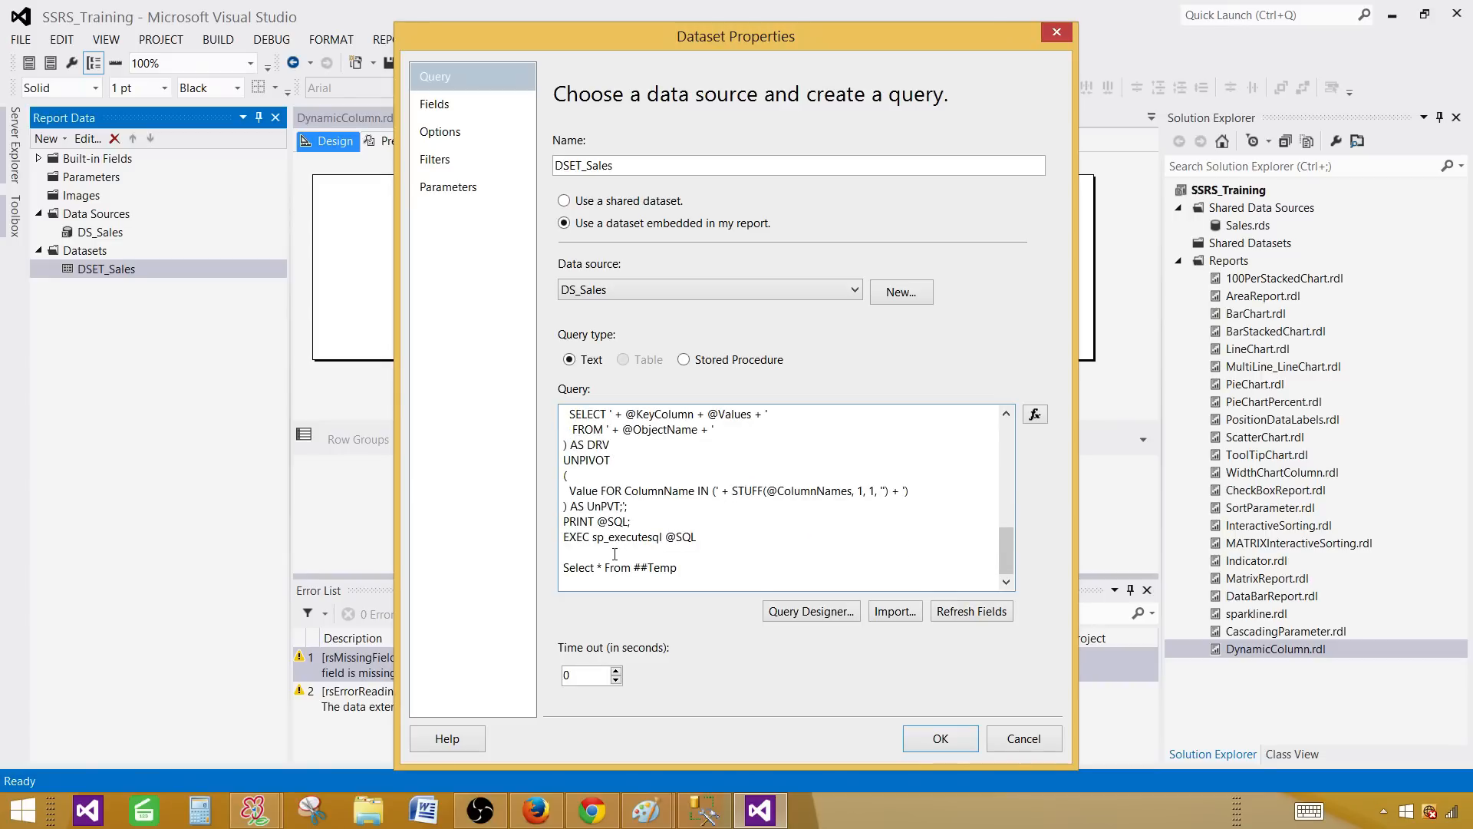
left_click(969, 612)
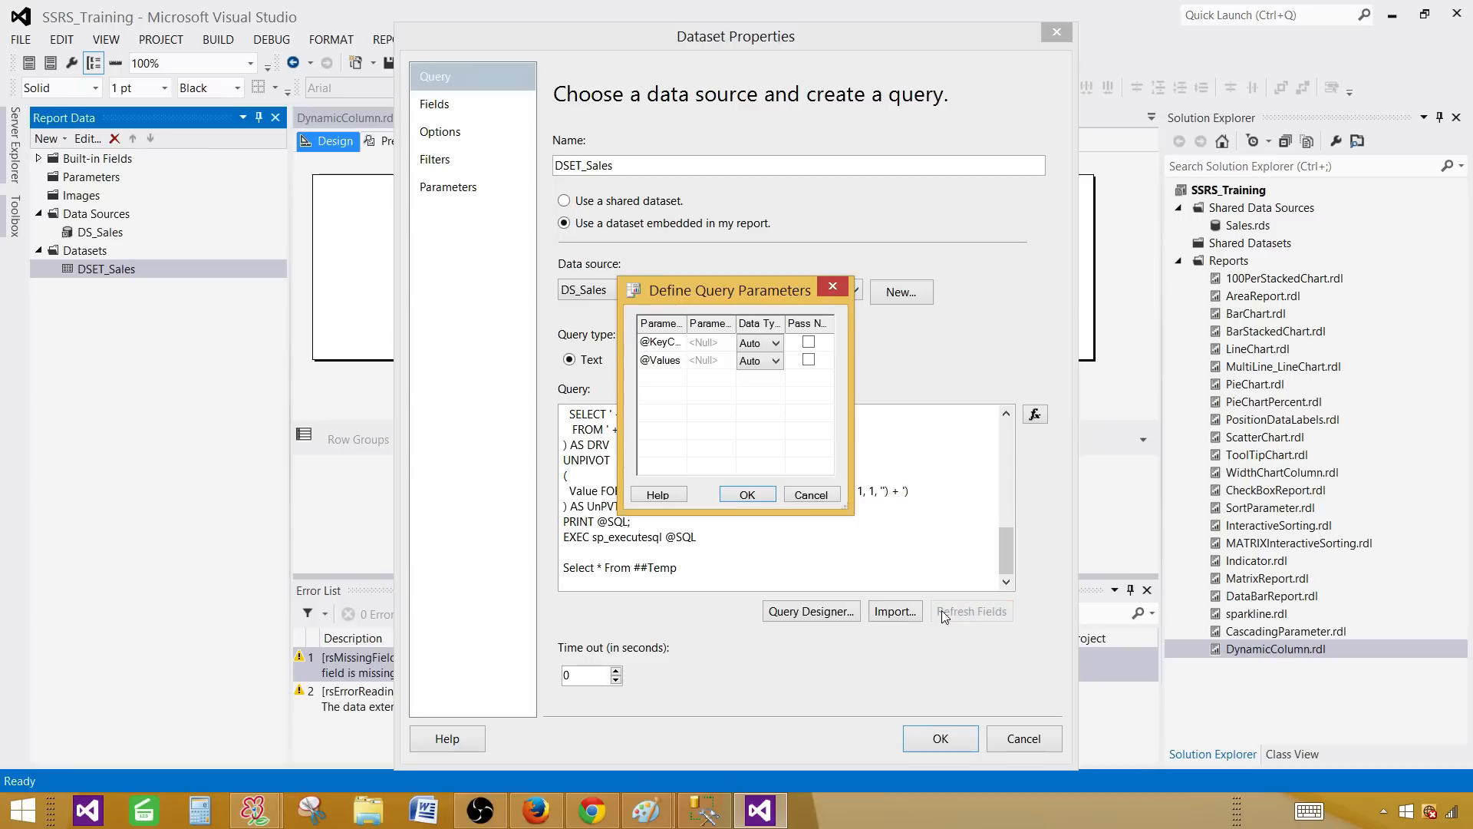
left_click(706, 343)
left_click_drag(846, 507, 1125, 565)
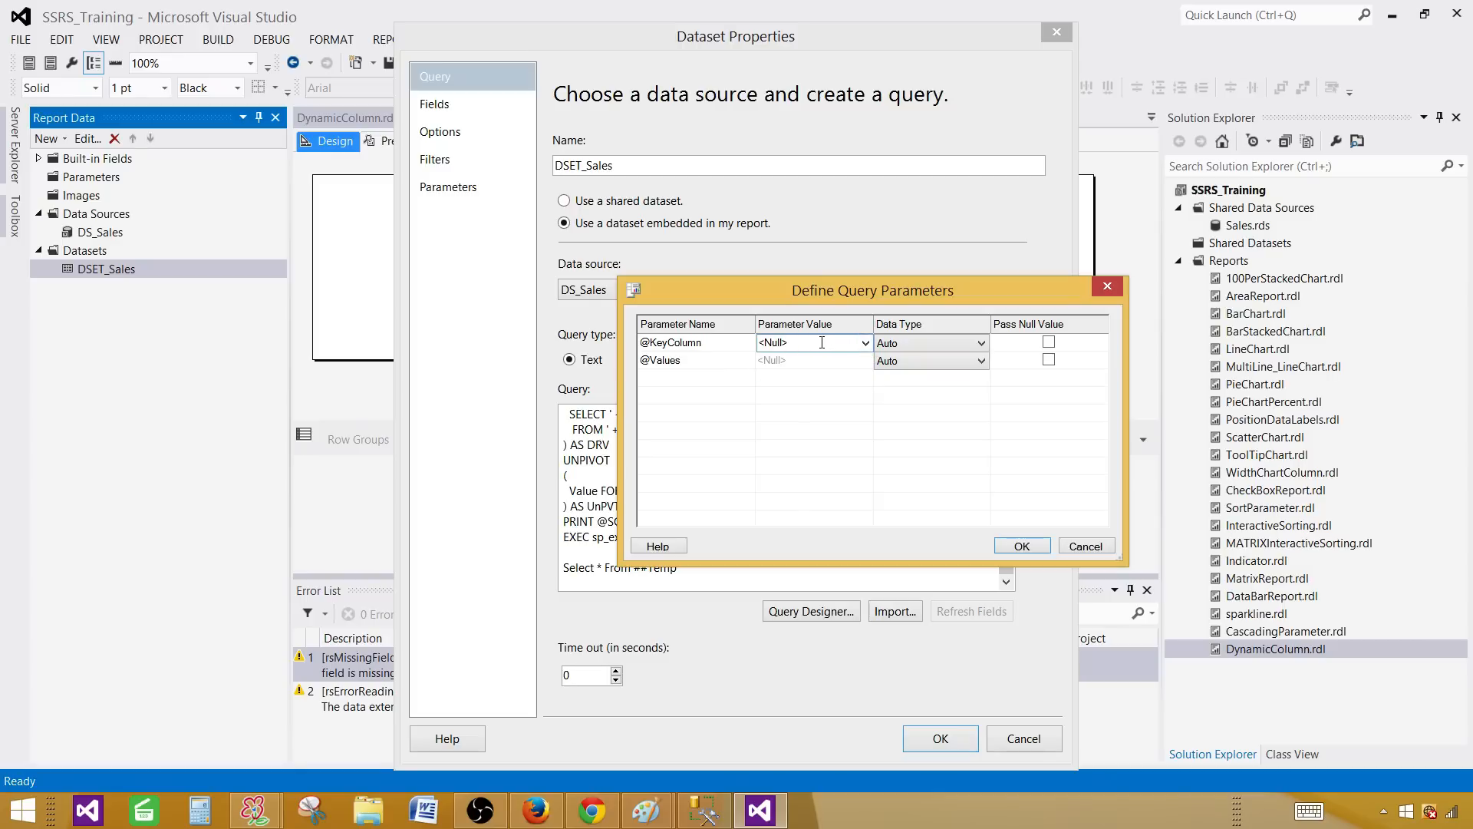
type("id")
left_click(822, 369)
type("/")
key("BackSpace")
type("ItemsSold")
left_click(1024, 546)
left_click(975, 387)
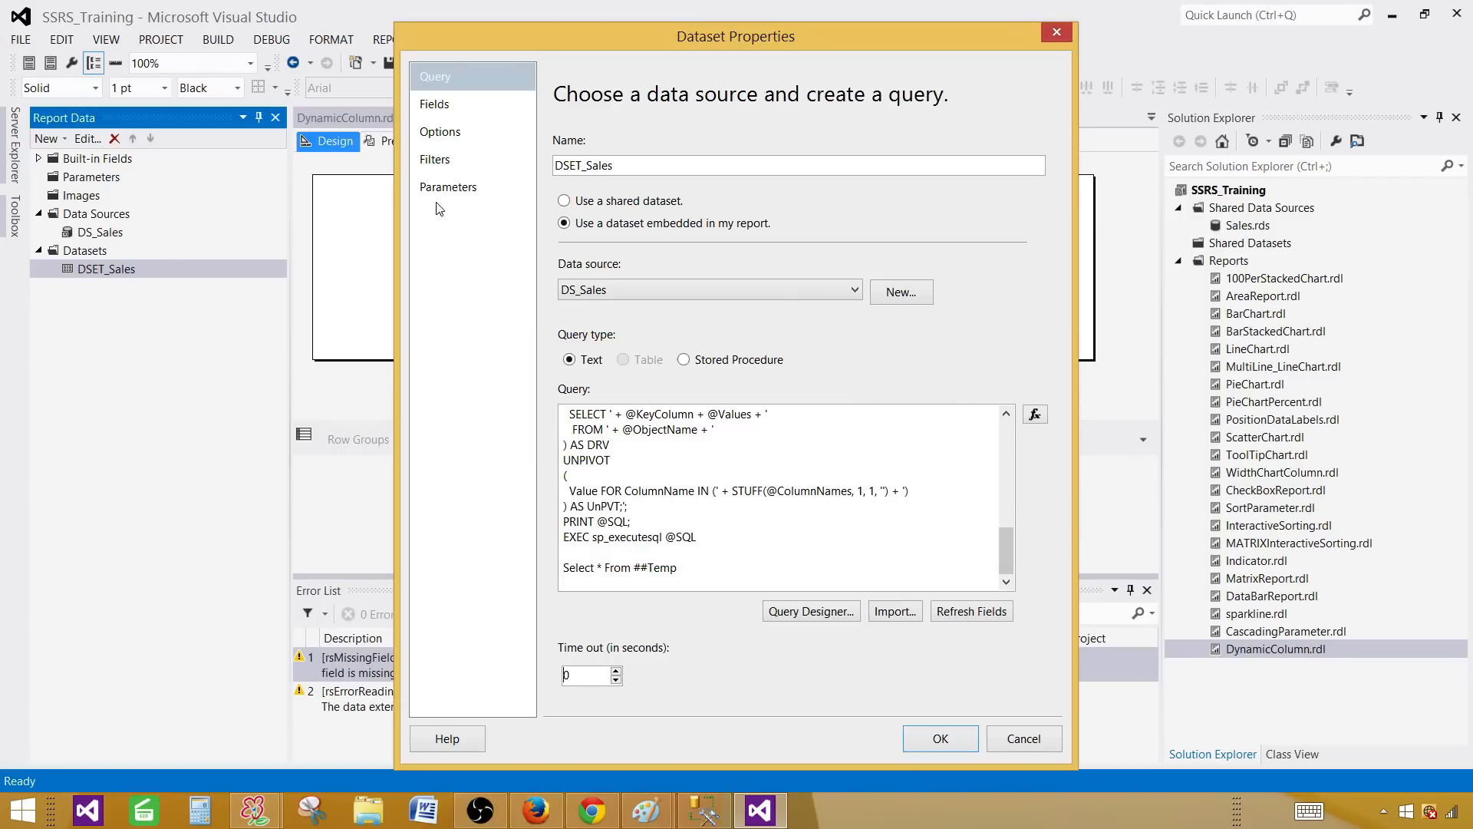
- Examine the dataset's field list again and reread the column selection and unpivot parts of its query
left_click(439, 108)
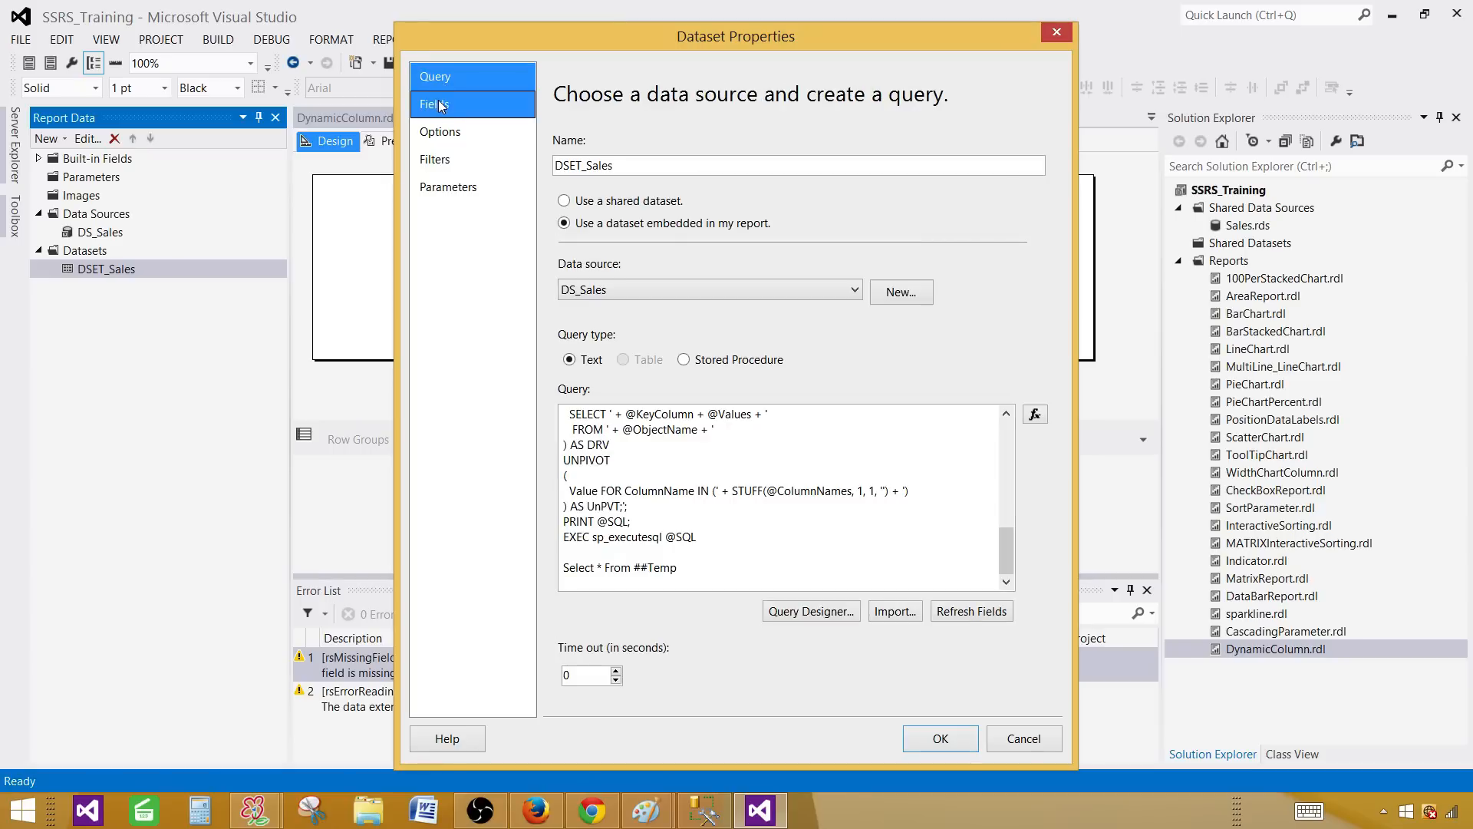
left_click(438, 104)
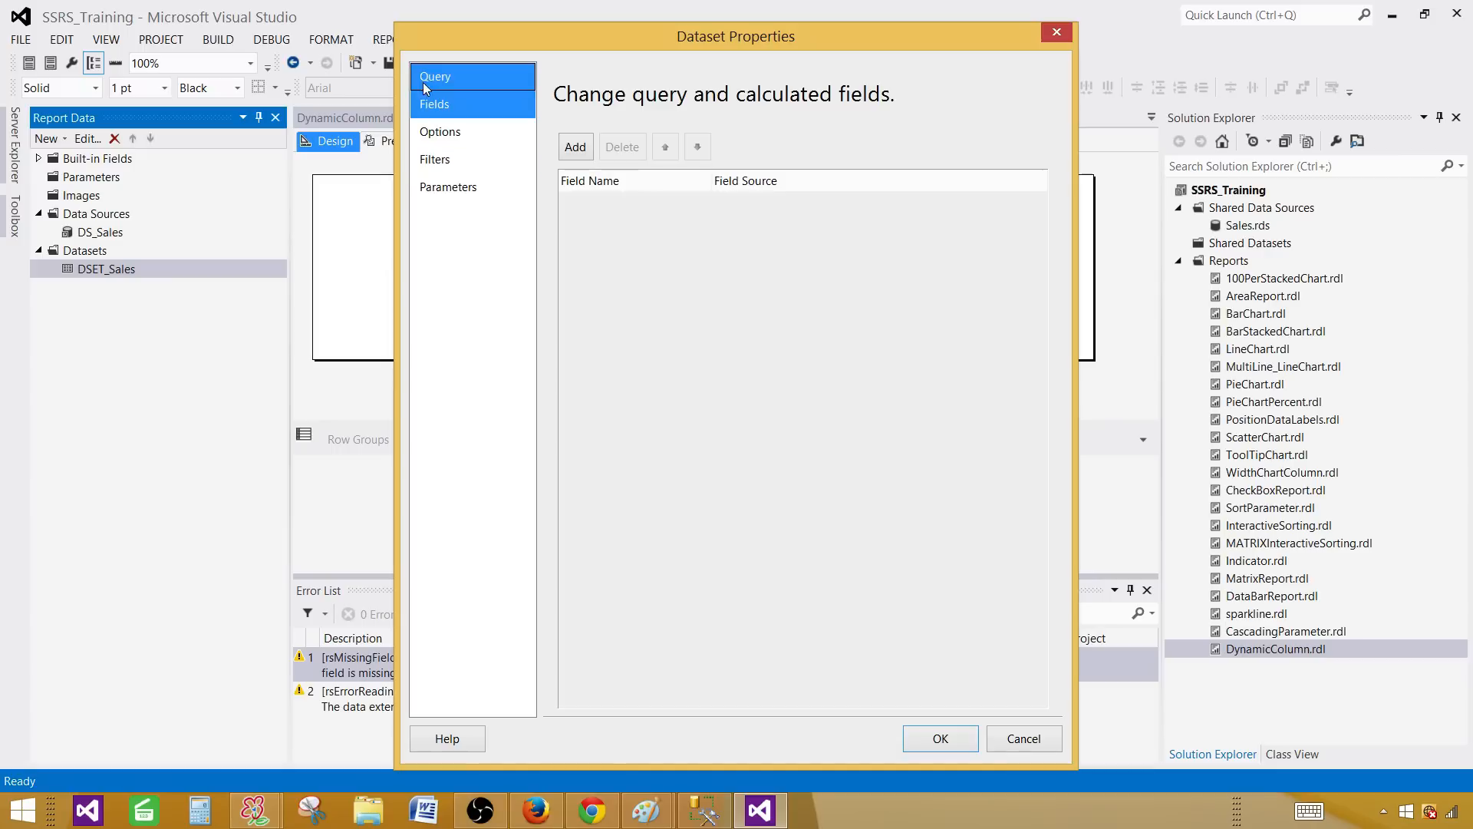
left_click(425, 76)
left_click(774, 490)
scroll(773, 490, "up", 3)
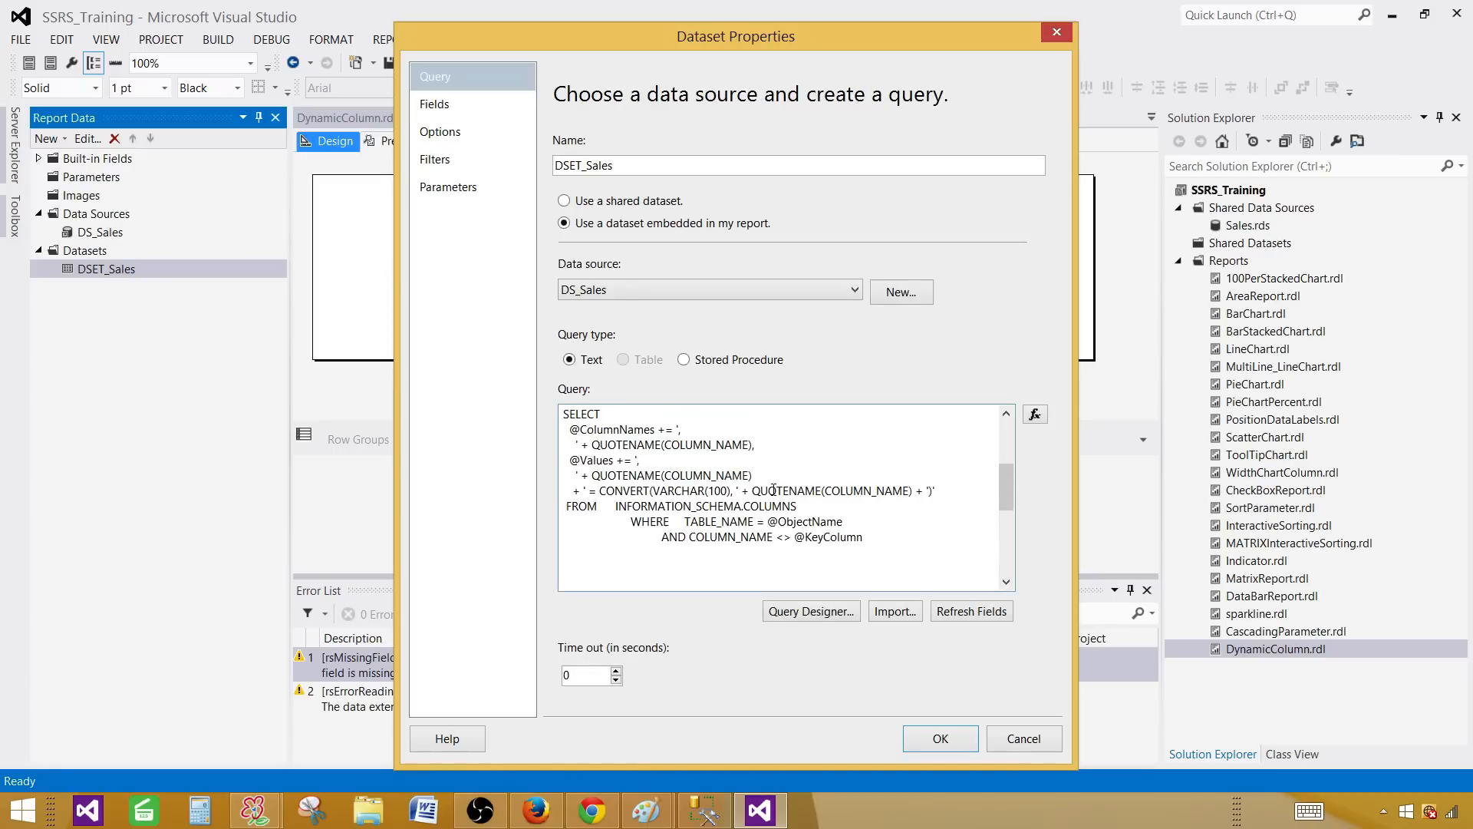
scroll(774, 489, "down", 5)
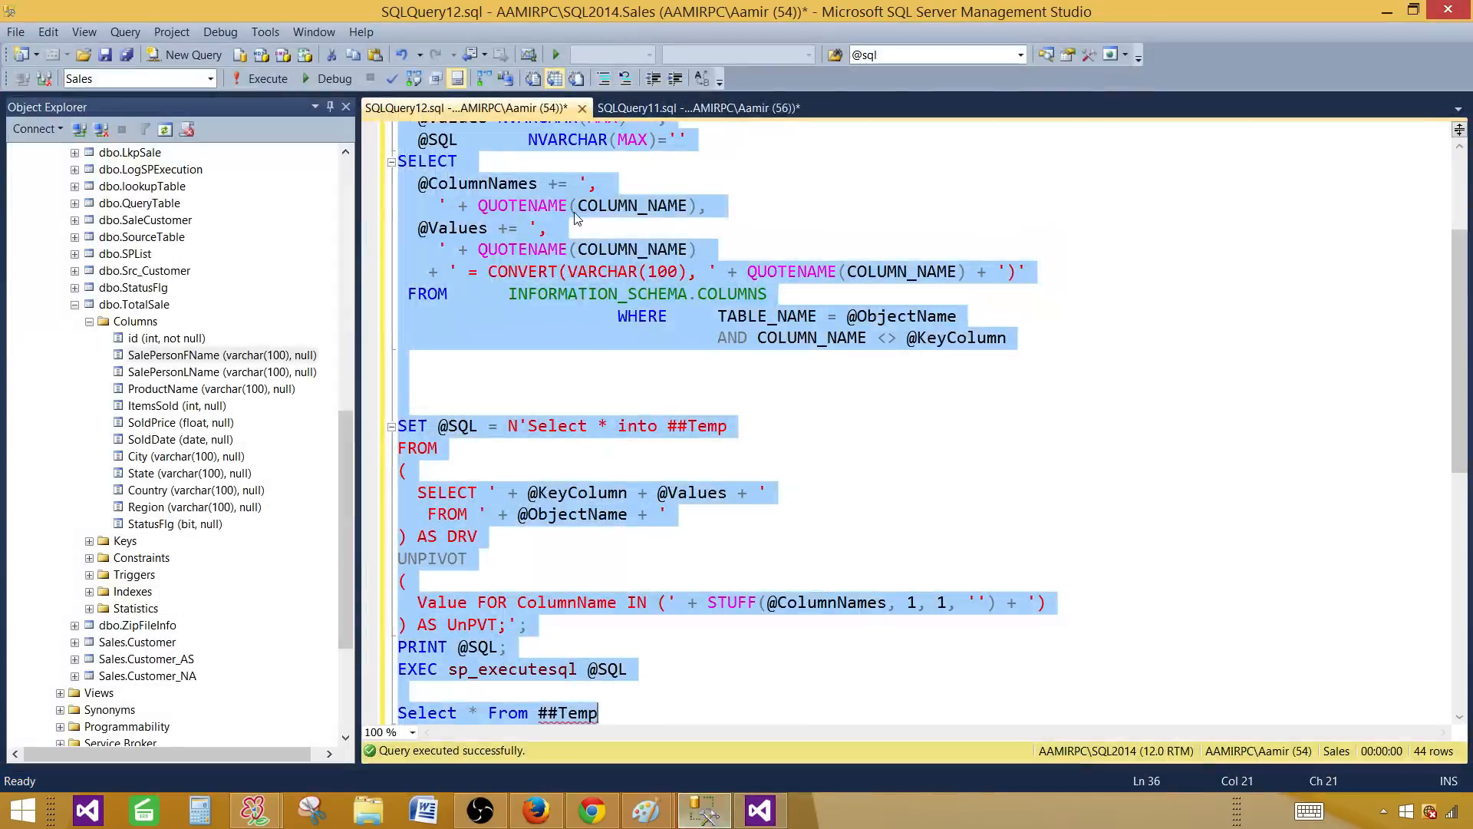
- Switch to SQL Server Management Studio and review the script alongside the column headers of its results
left_click(696, 296)
key("ctrl+r")
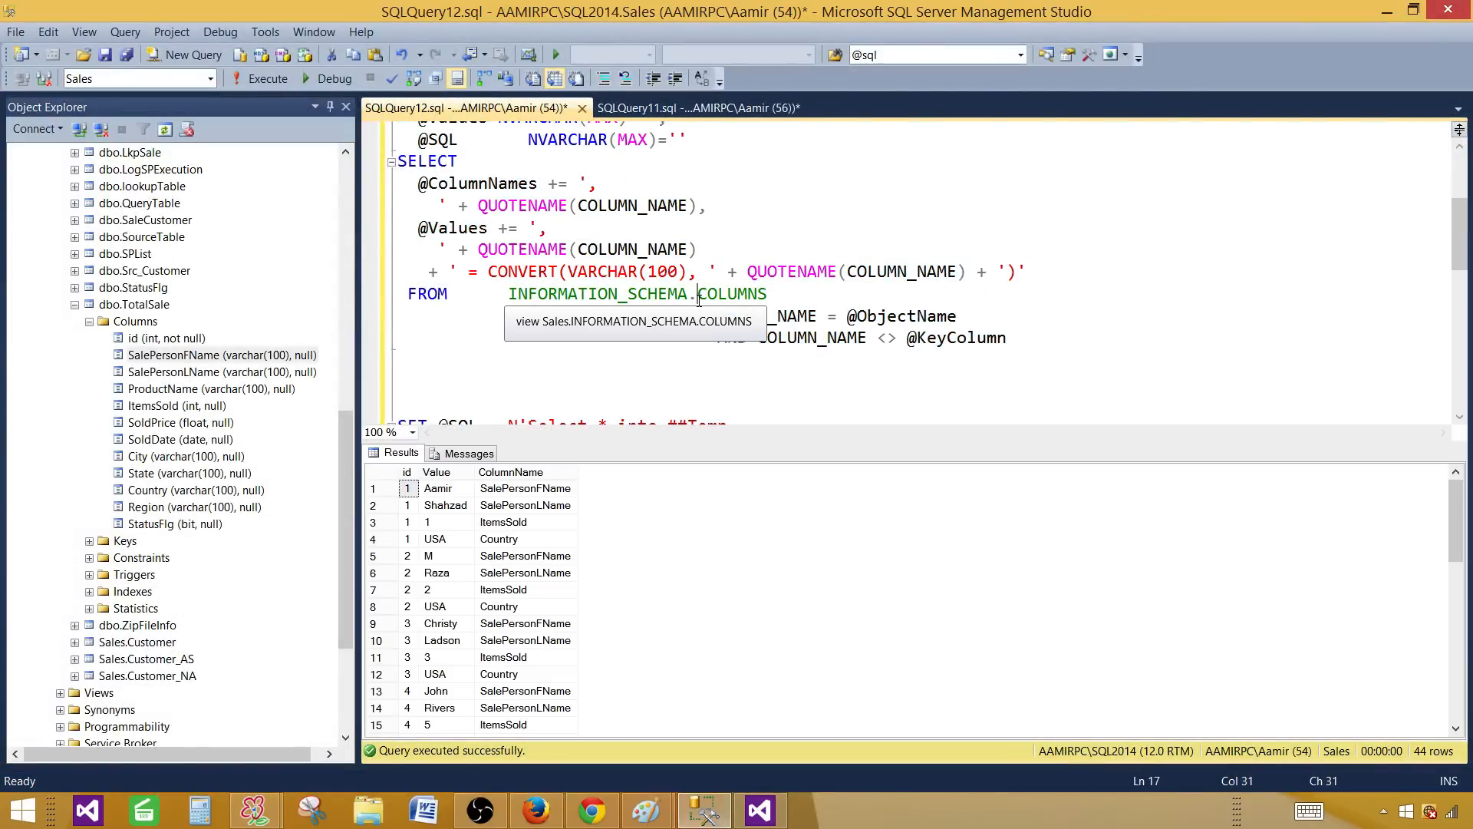
scroll(699, 300, "up", 3)
double_click(592, 220)
left_click(628, 156)
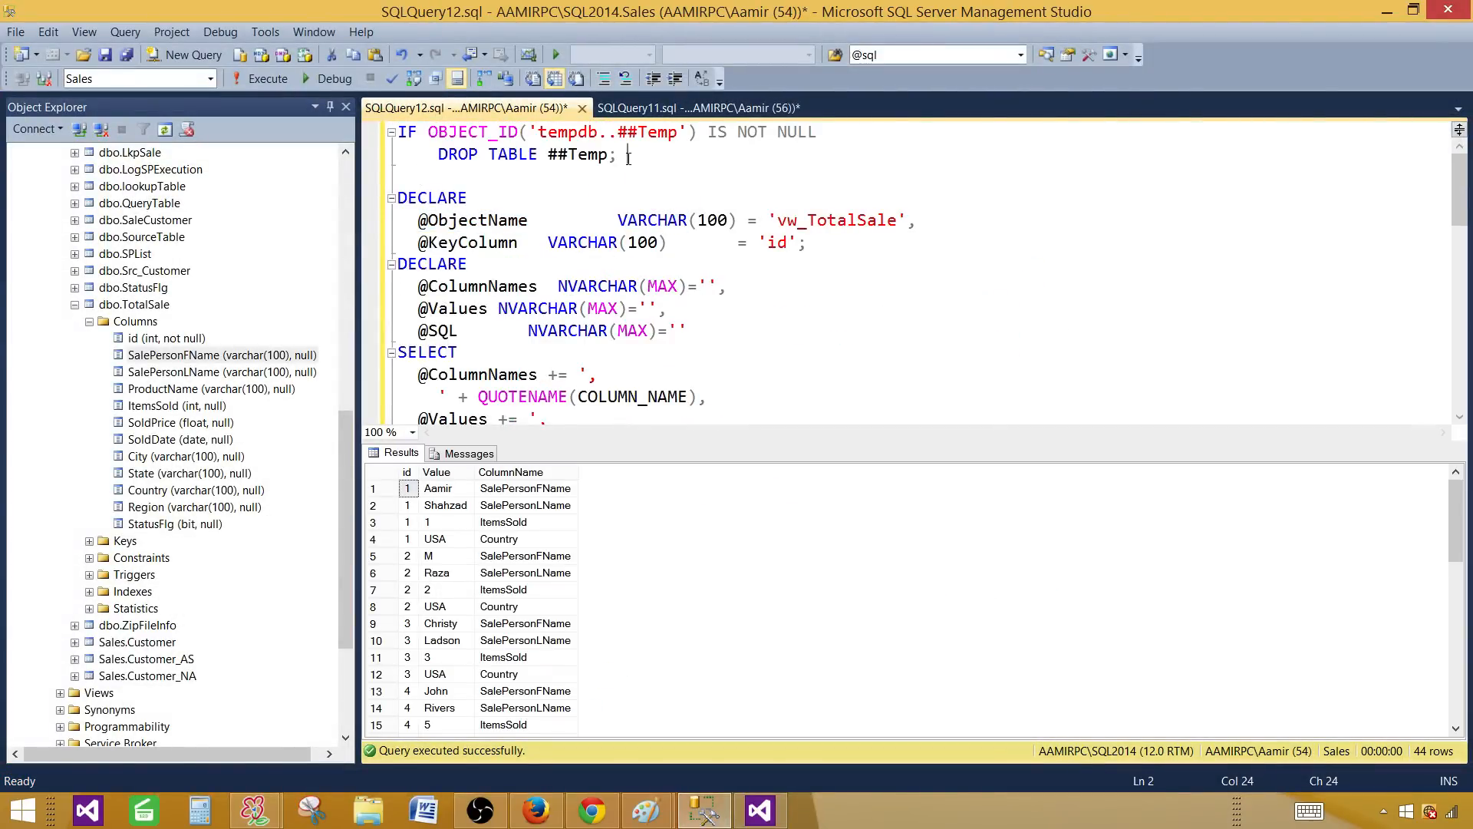
scroll(704, 182, "down", 8)
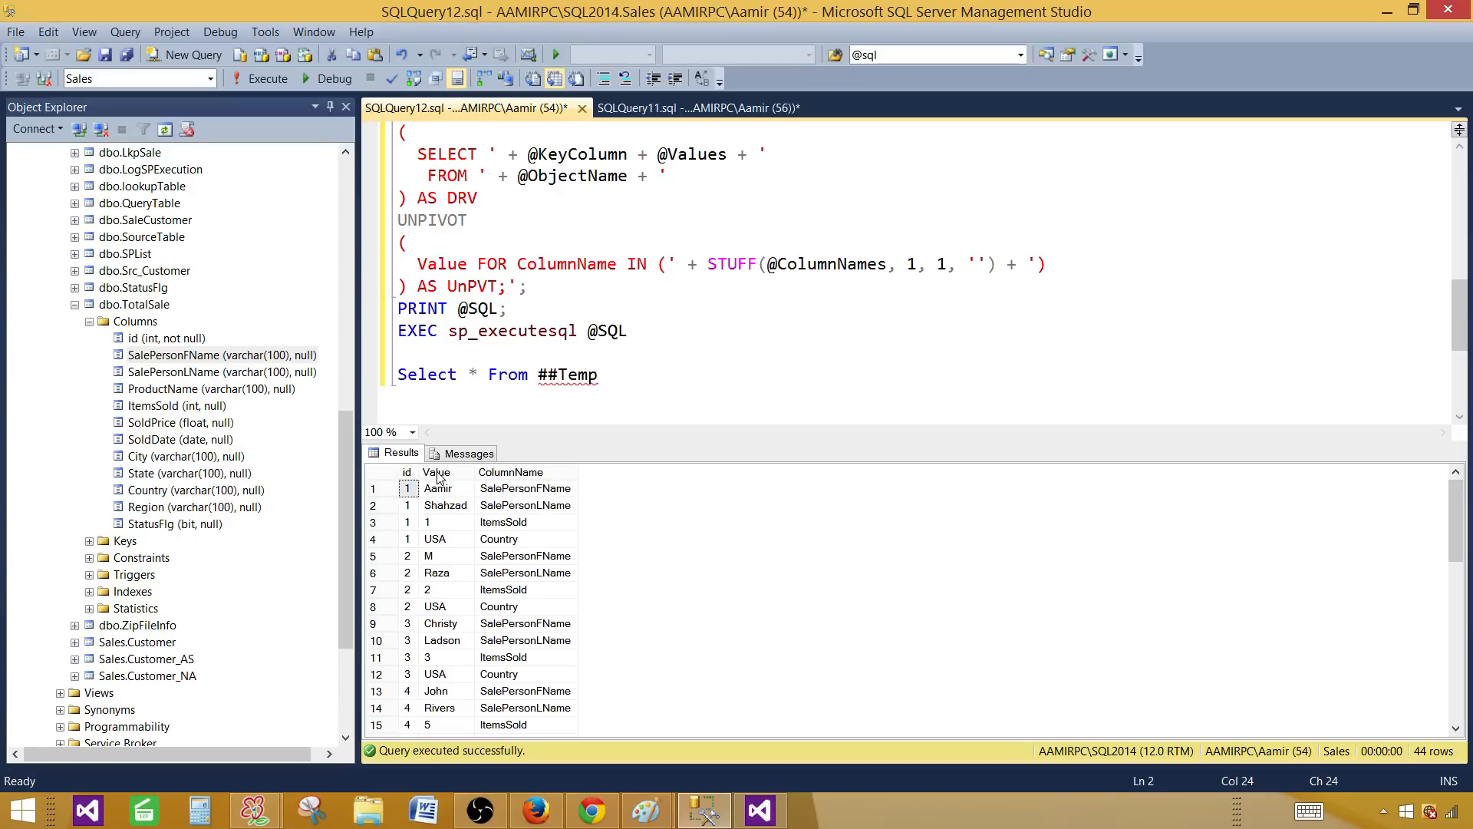
- Replace the asterisk in the final SELECT from ##Temp with the columns id, Value and ColumnName
left_click(476, 371)
key("BackSpace")
type("id,")
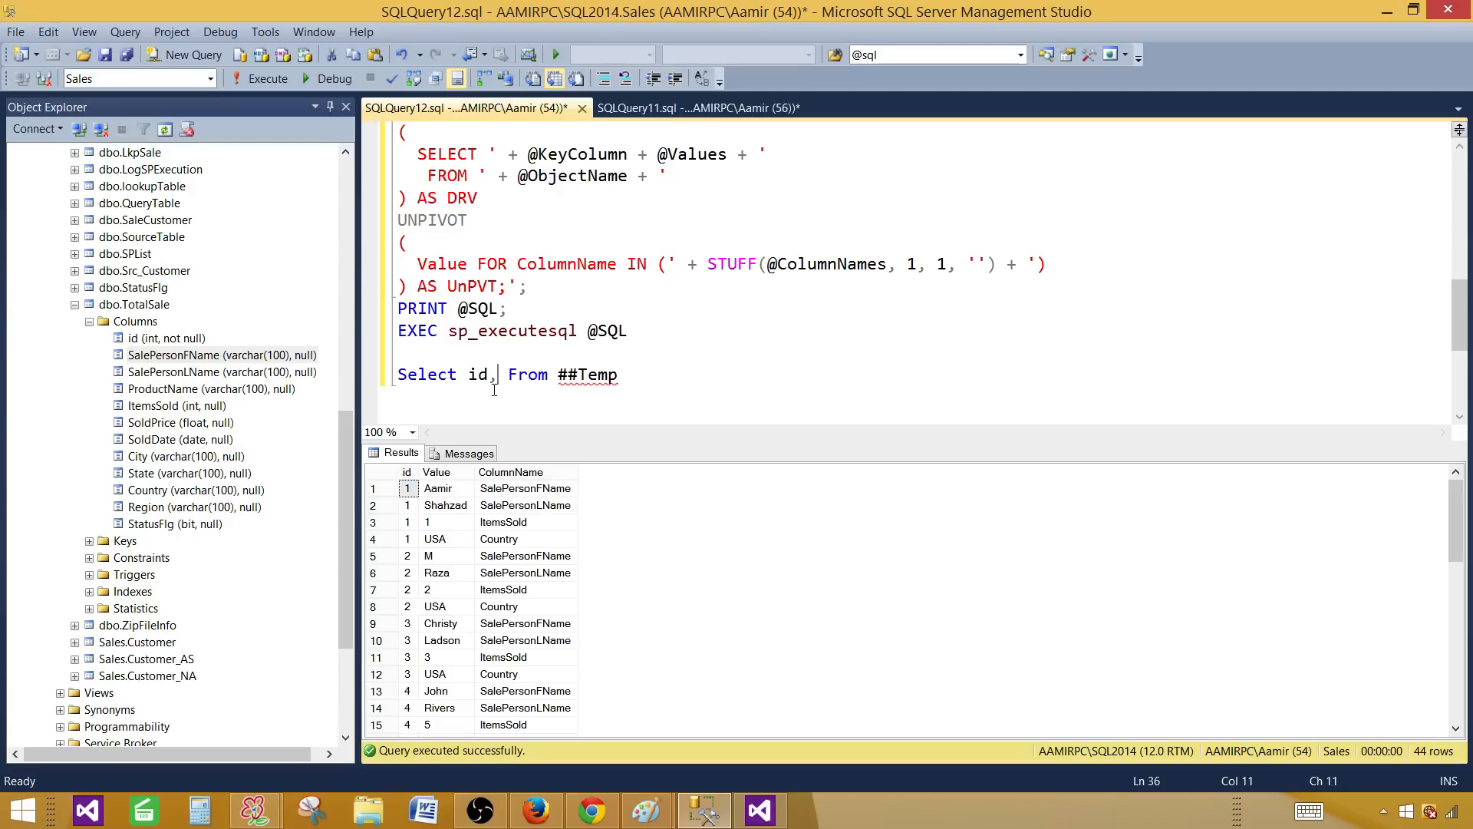
type("Valu")
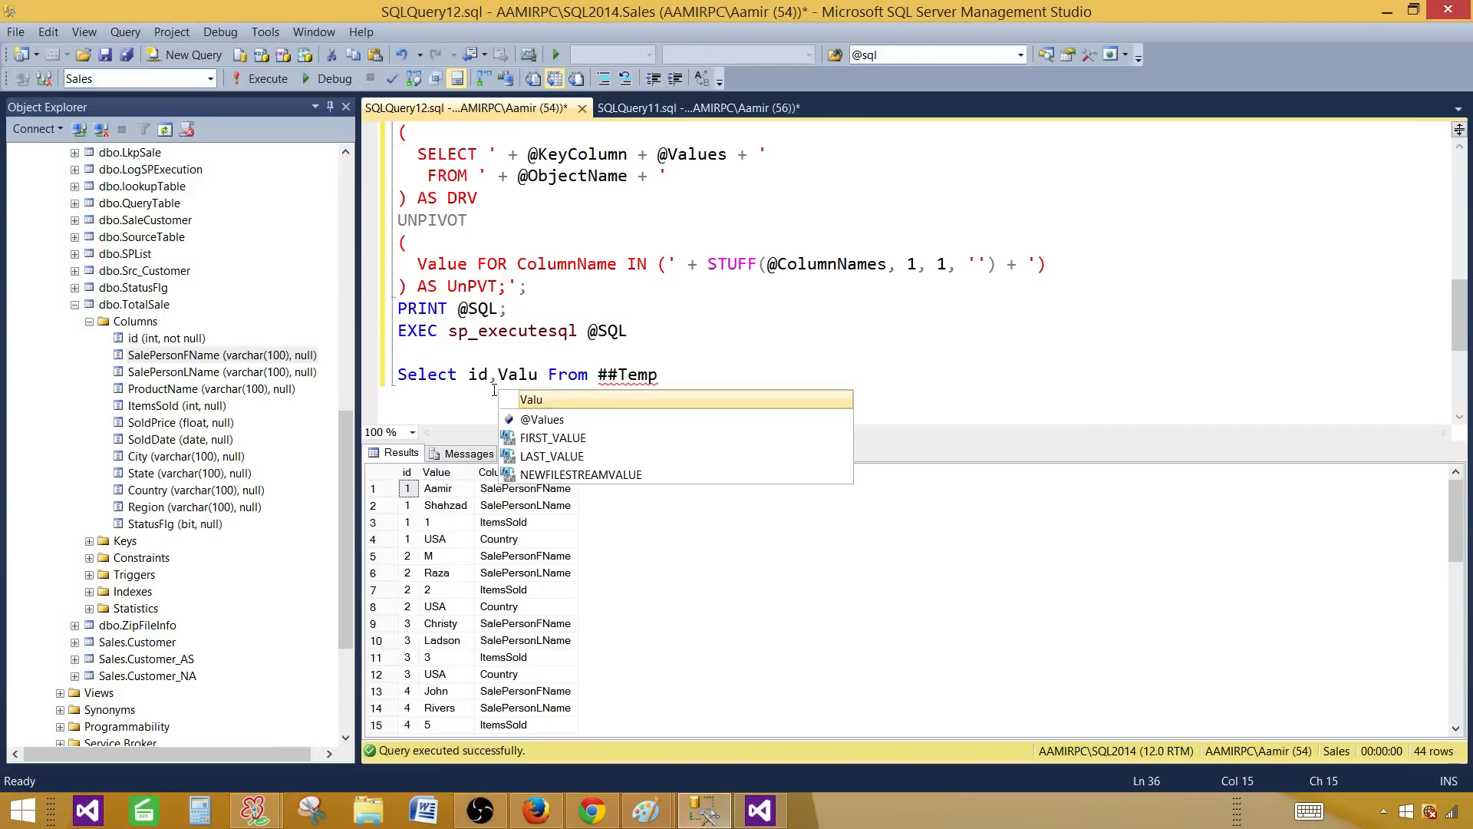
type("e,ColumnName")
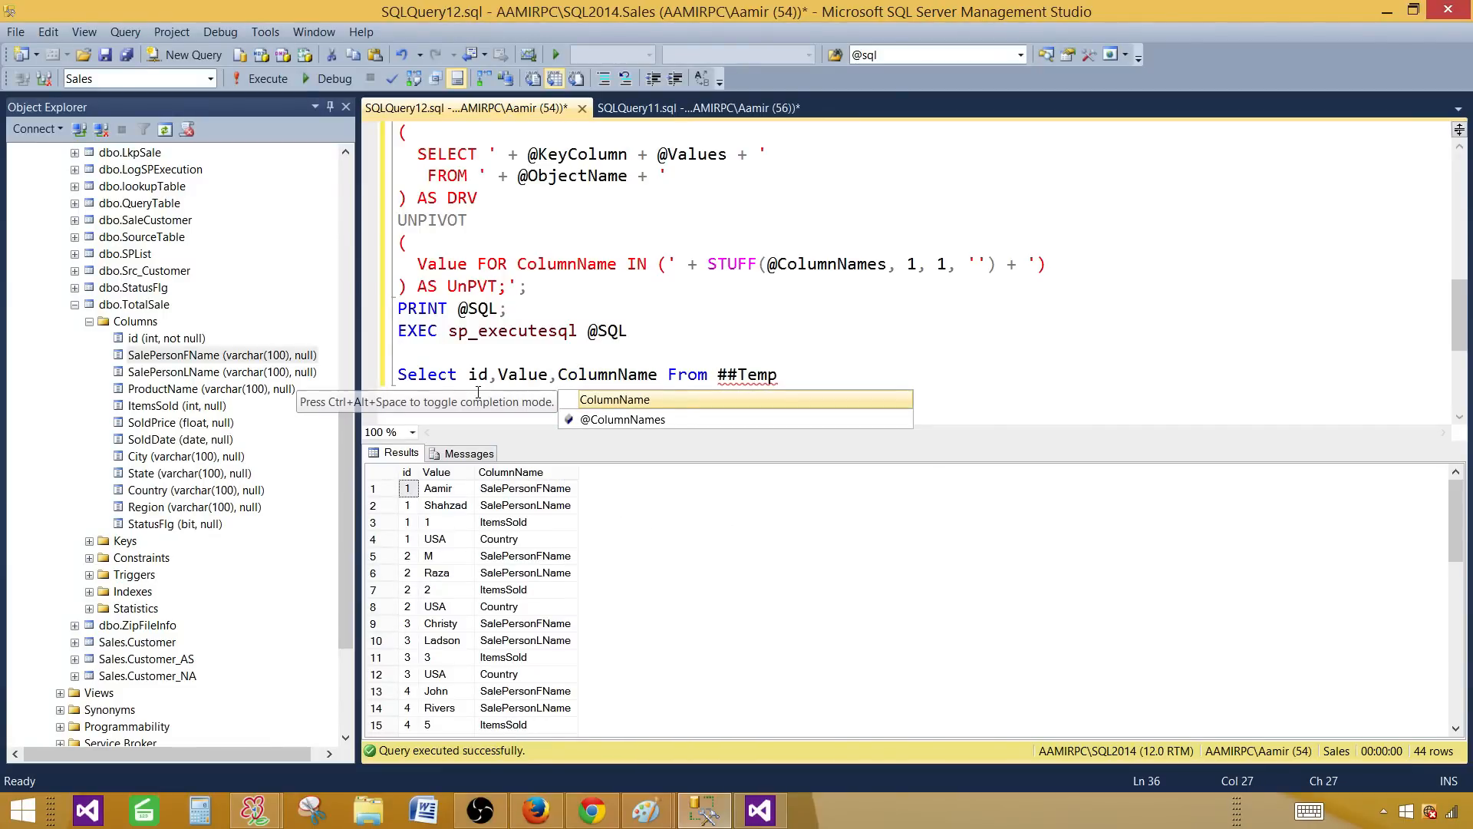
left_click(689, 351)
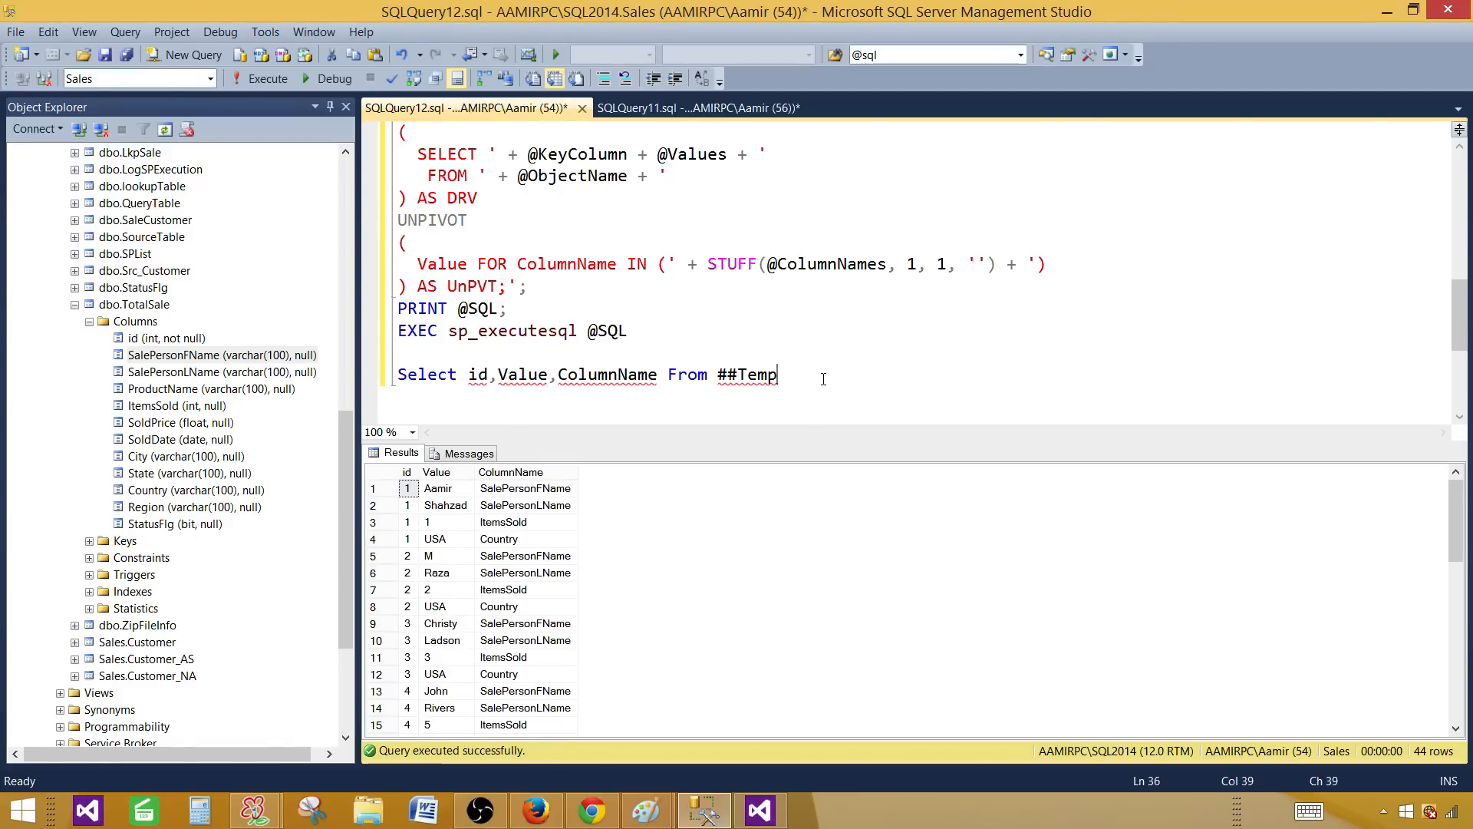
- Copy the entire unpivot script, from the ##Temp existence check through the final SELECT
key("shift+Up")
key("shift+Up")
key("shift+Up")
key("shift+Up")
key("shift+Up")
key("shift+Up")
key("shift+Up")
key("shift+Up")
key("shift+Up")
key("shift+Up")
key("shift+Up")
key("shift+Up")
key("shift+Up")
key("shift+Up")
key("shift+Up")
key("shift+Up")
key("shift+Up")
key("shift+Up")
key("shift+Up")
key("shift+Up")
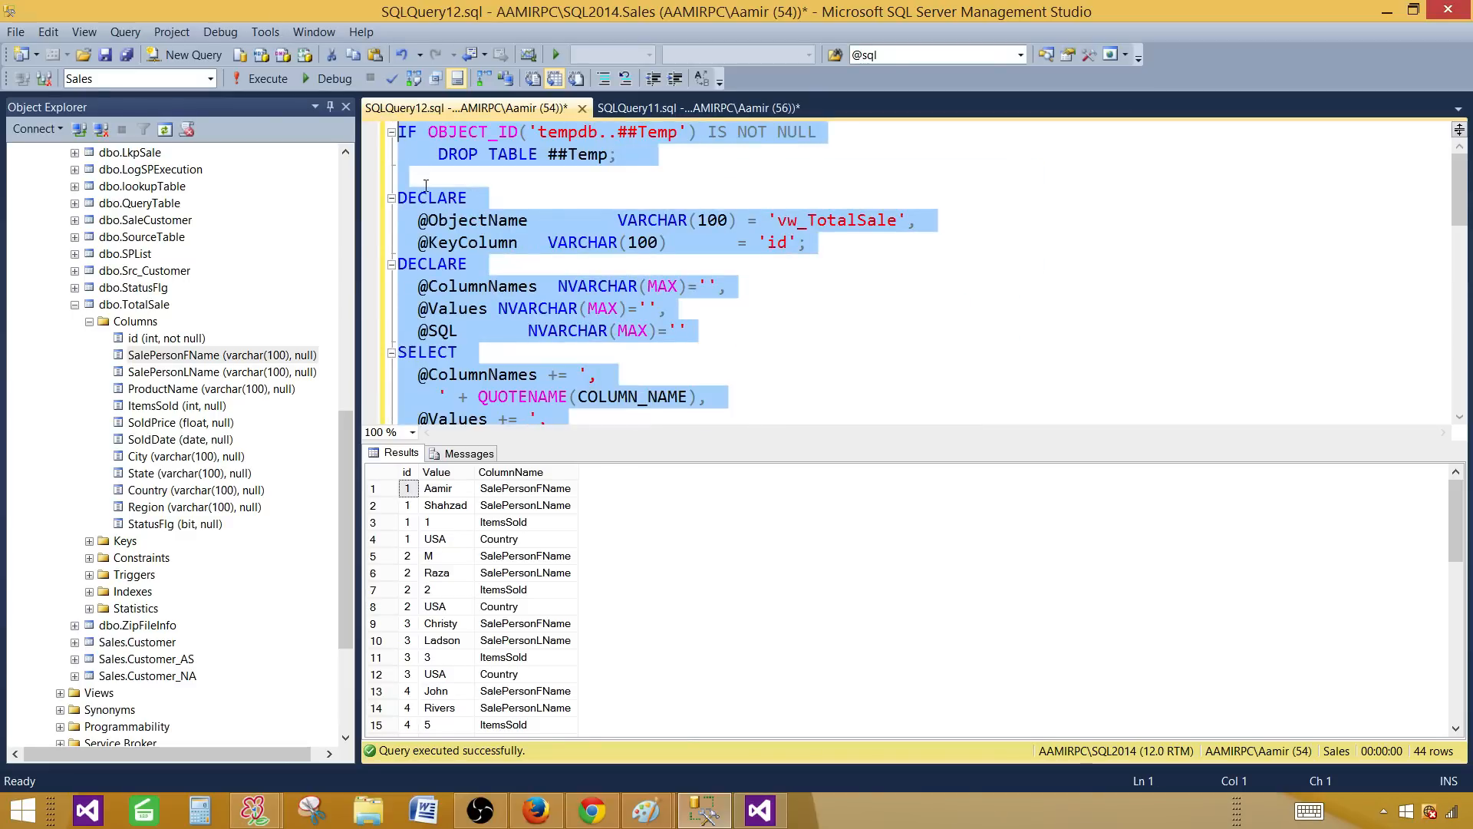
right_click(478, 218)
left_click(506, 250)
- Switch to Visual Studio, replace the whole DSET_Sales query with the copied script, and save it without updating the fields list
key("alt+Tab")
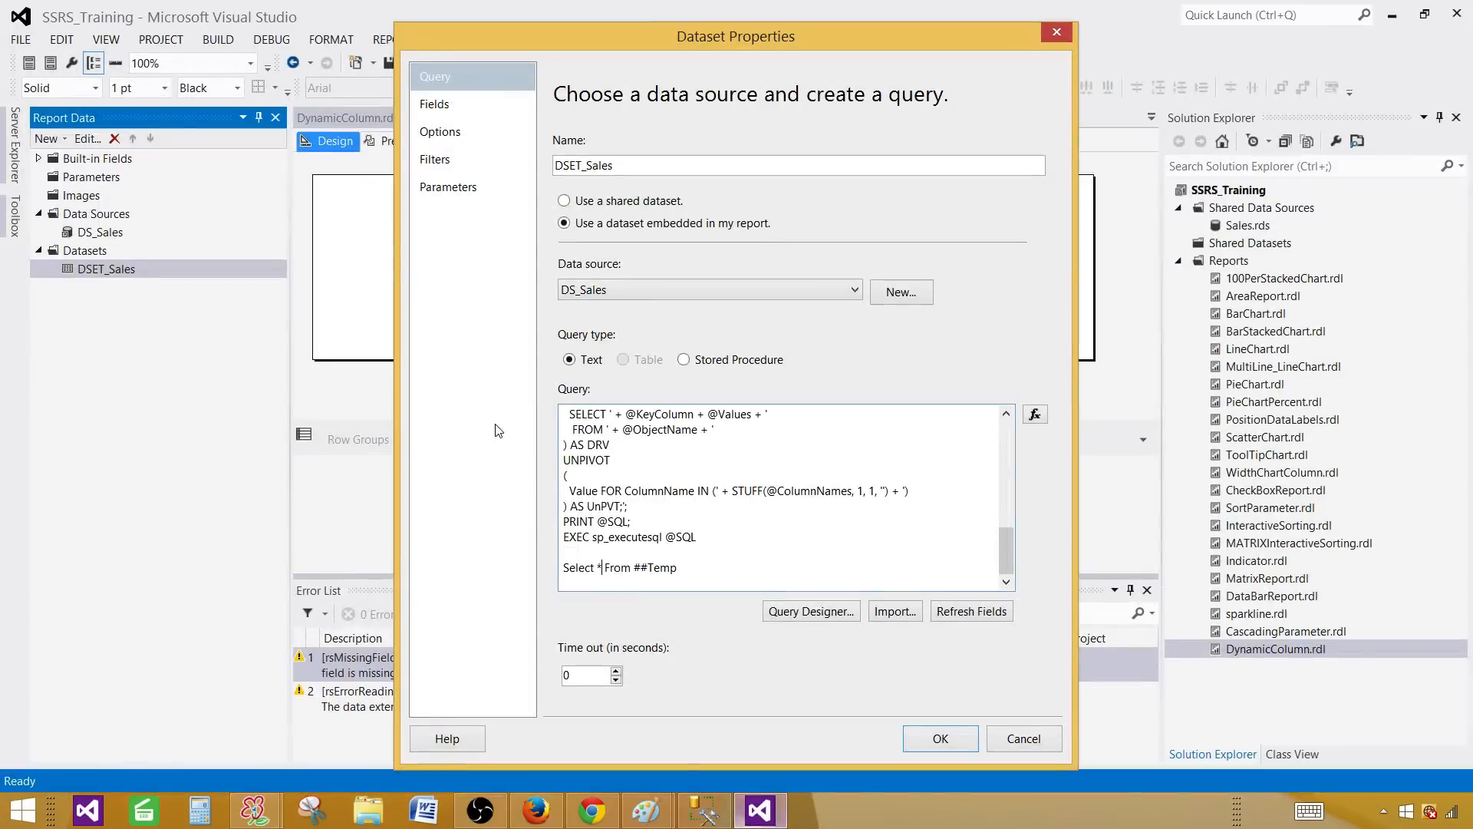
key("ctrl+a")
key("ctrl+v")
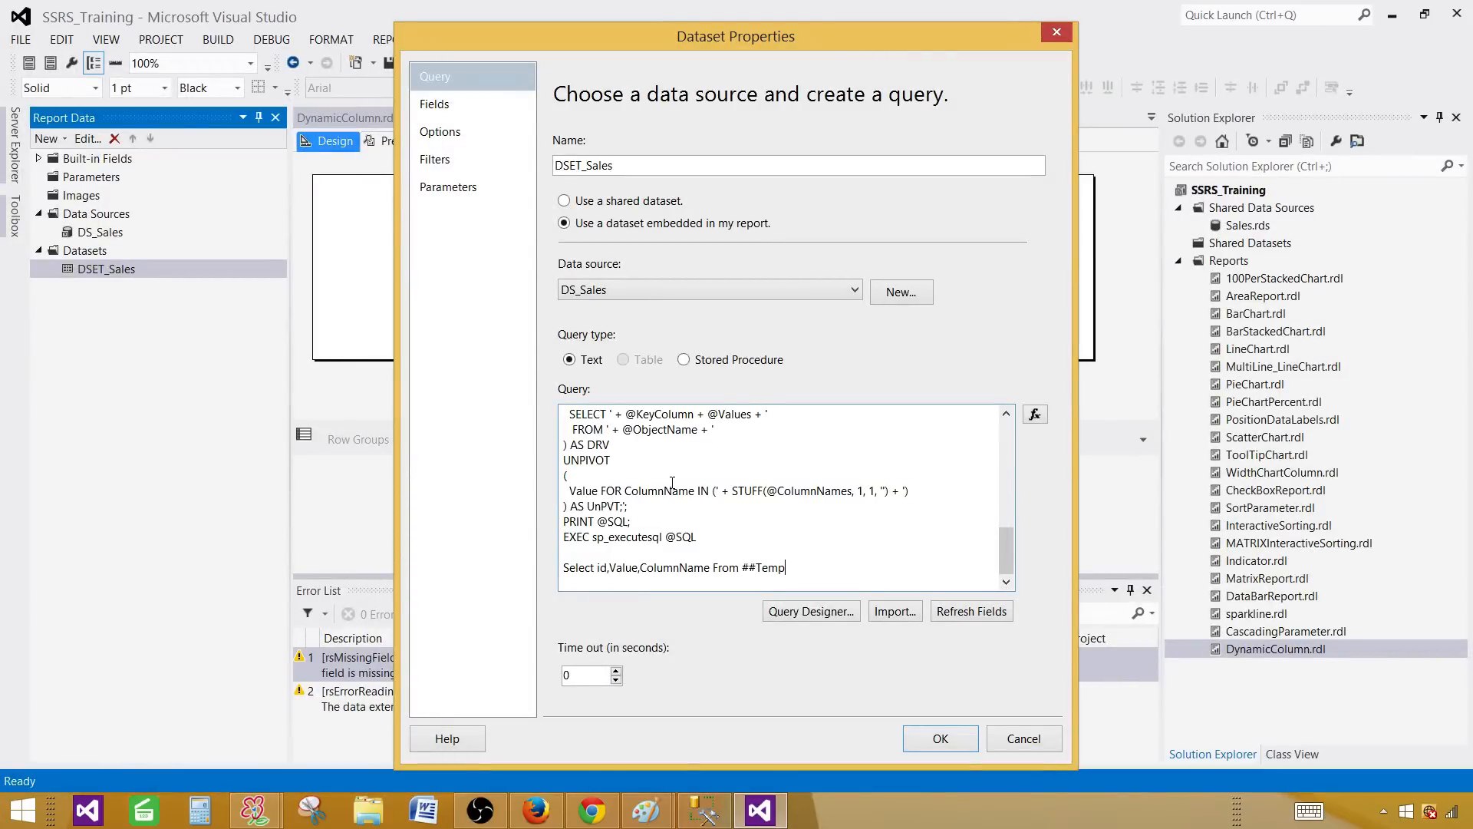
left_click(941, 738)
left_click(748, 494)
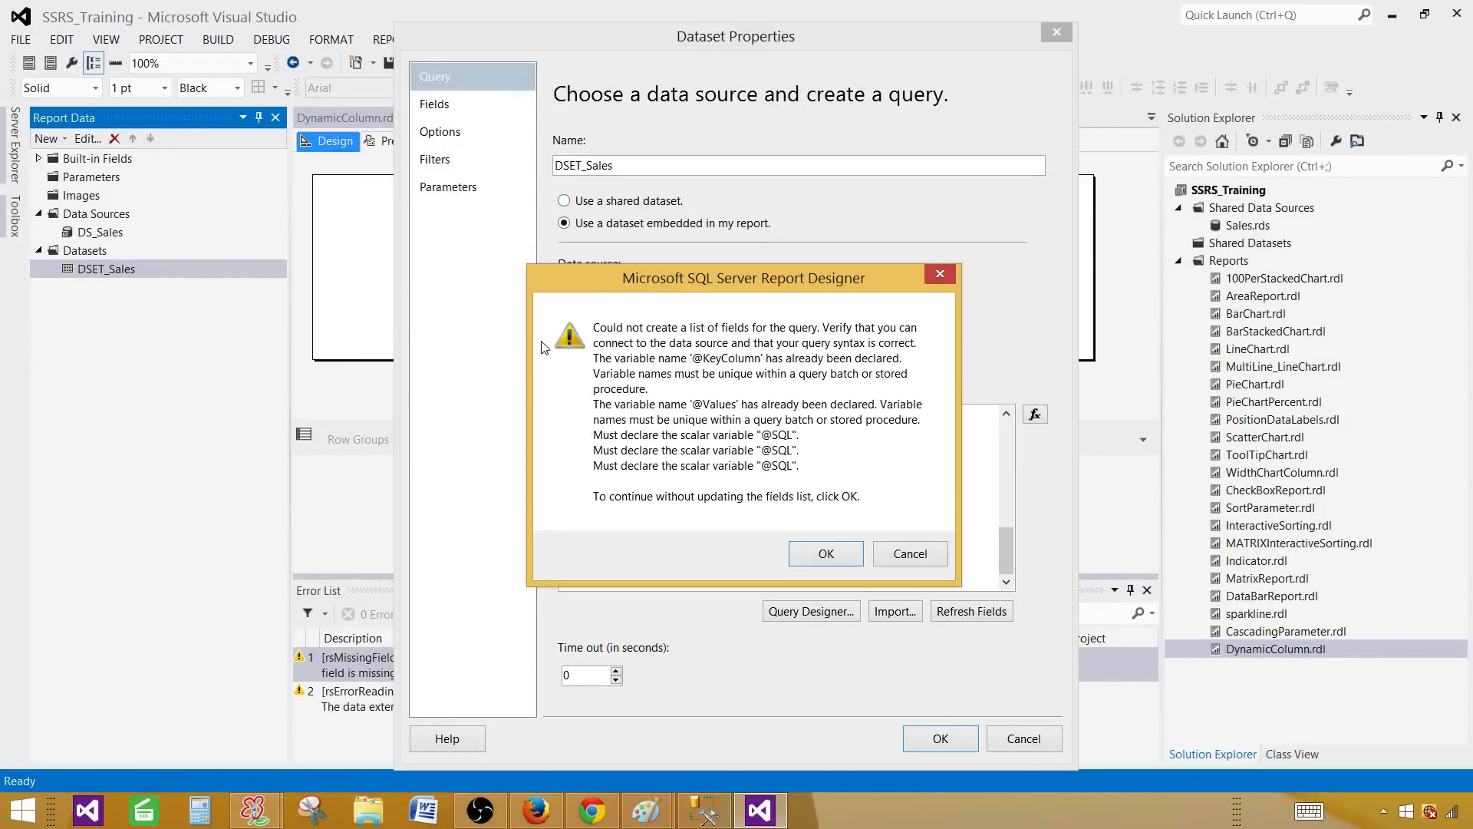
left_click(812, 549)
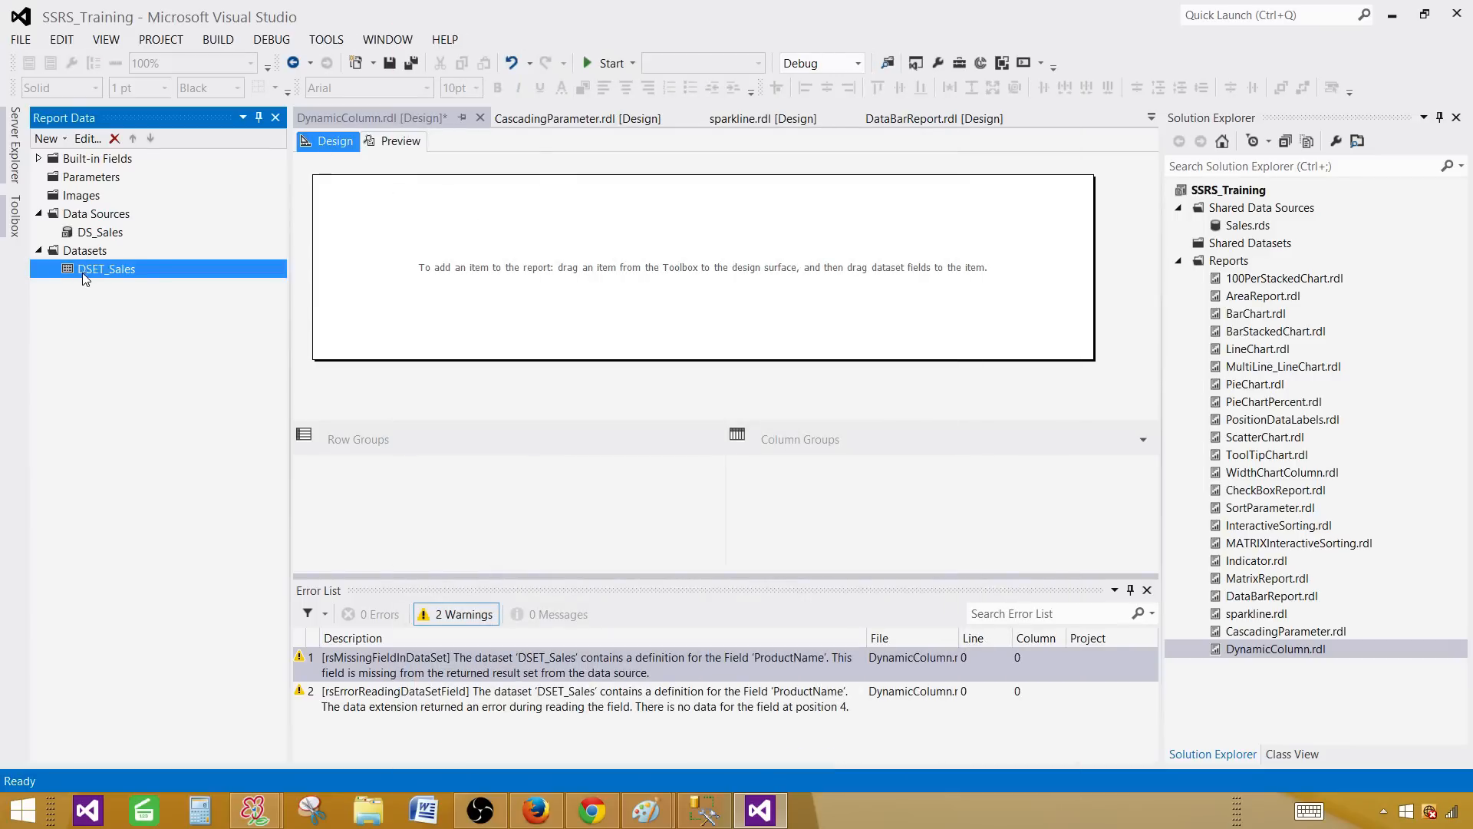
- Delete the DSET_Sales dataset and start a new embedded dataset named DSET_Sale_Test on the DS_Sales data source
left_click(114, 138)
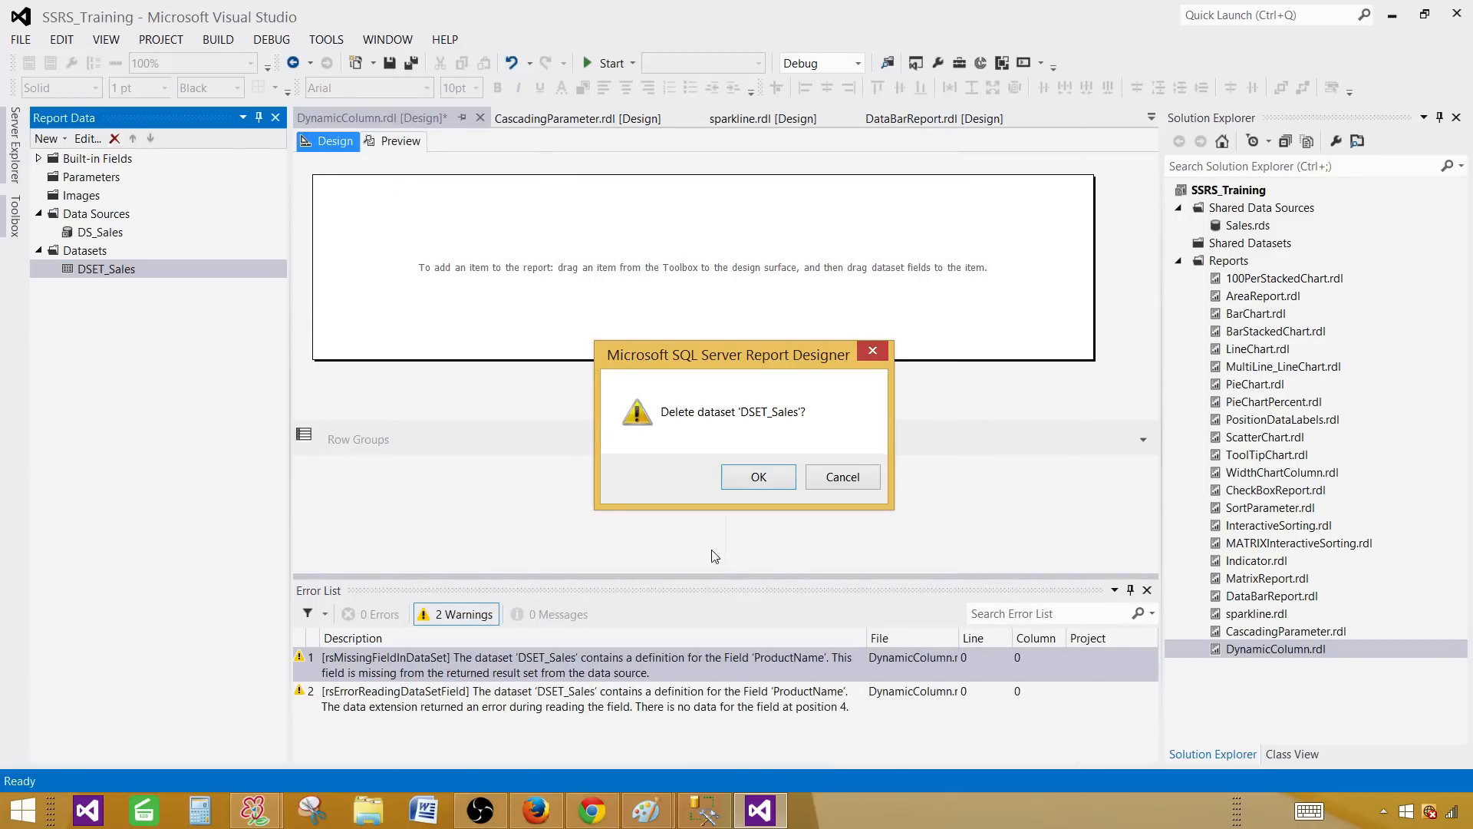
left_click(732, 485)
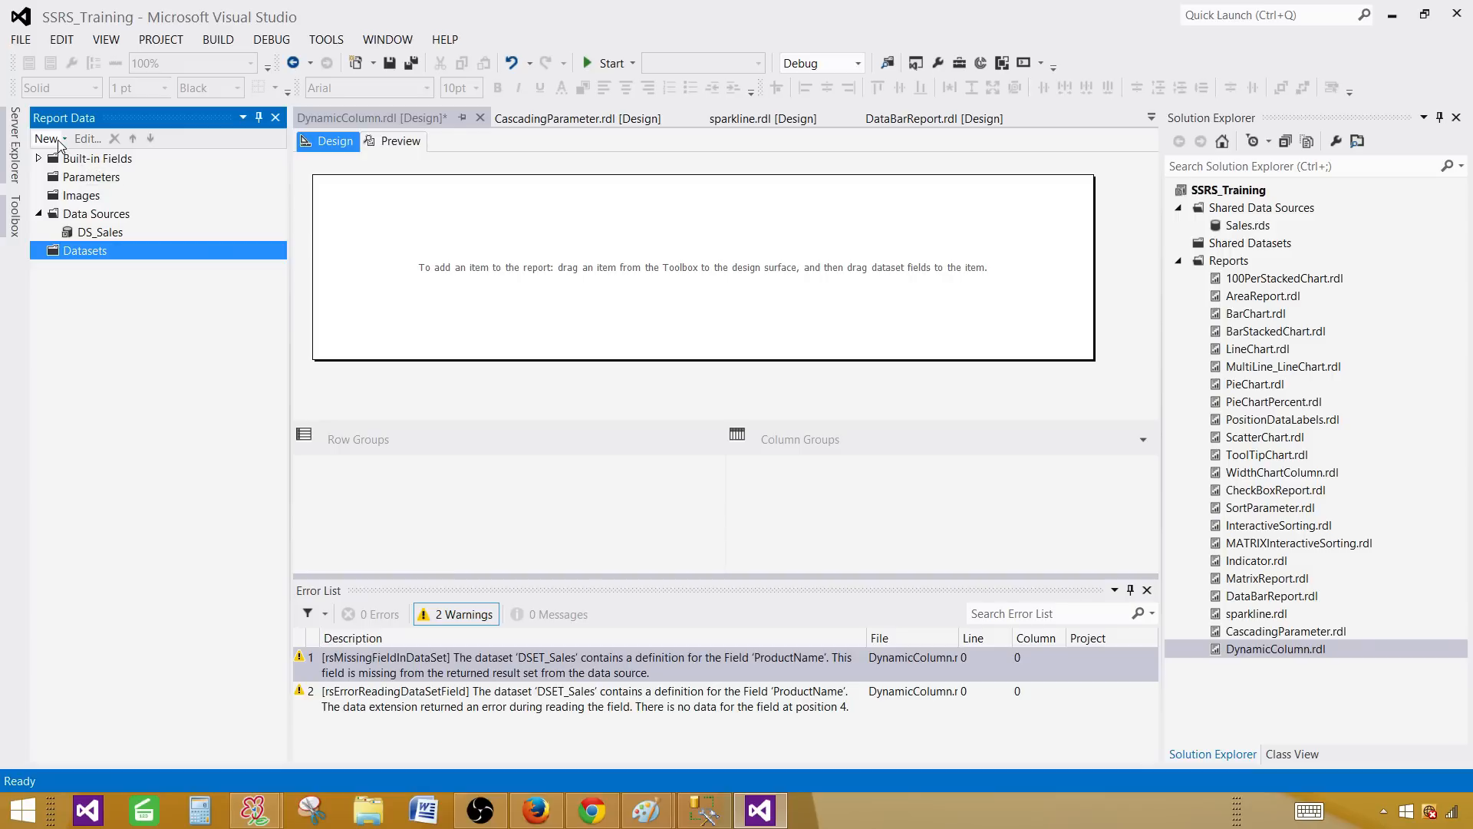
right_click(101, 254)
left_click(138, 261)
left_click(577, 224)
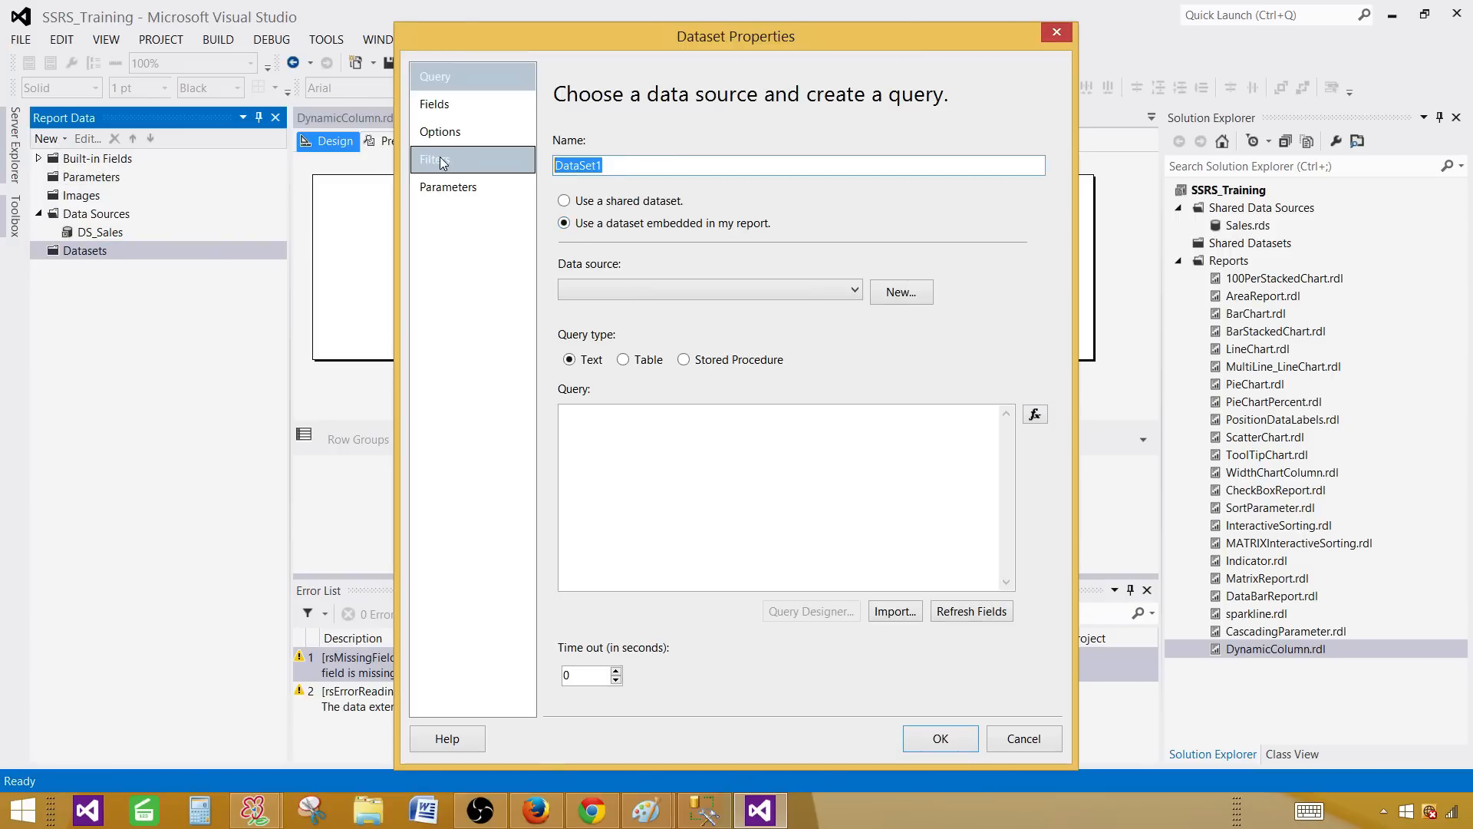
type("DSET_Sale_Test")
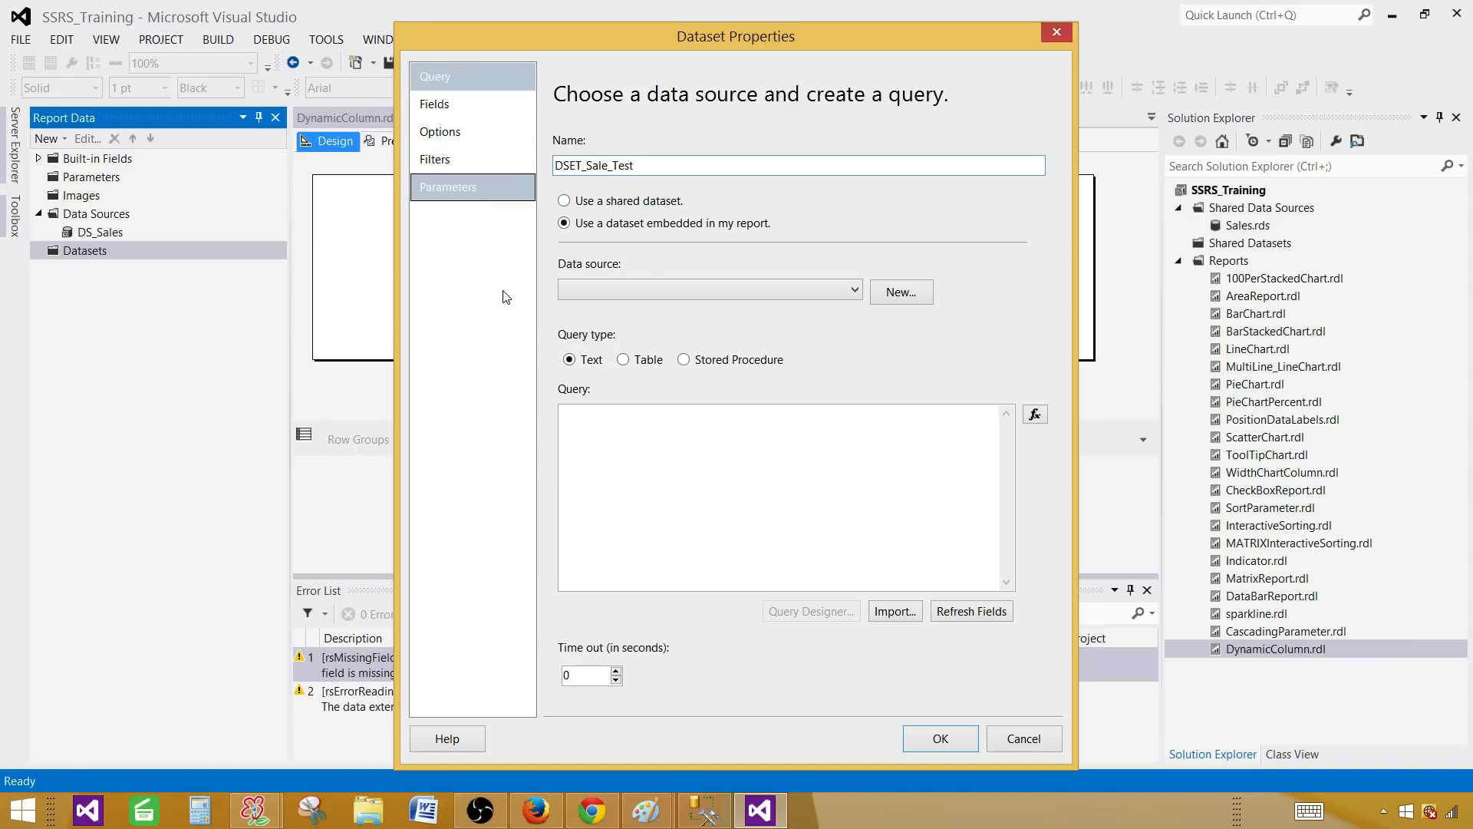
left_click(710, 289)
left_click(614, 311)
left_click(722, 453)
right_click(722, 453)
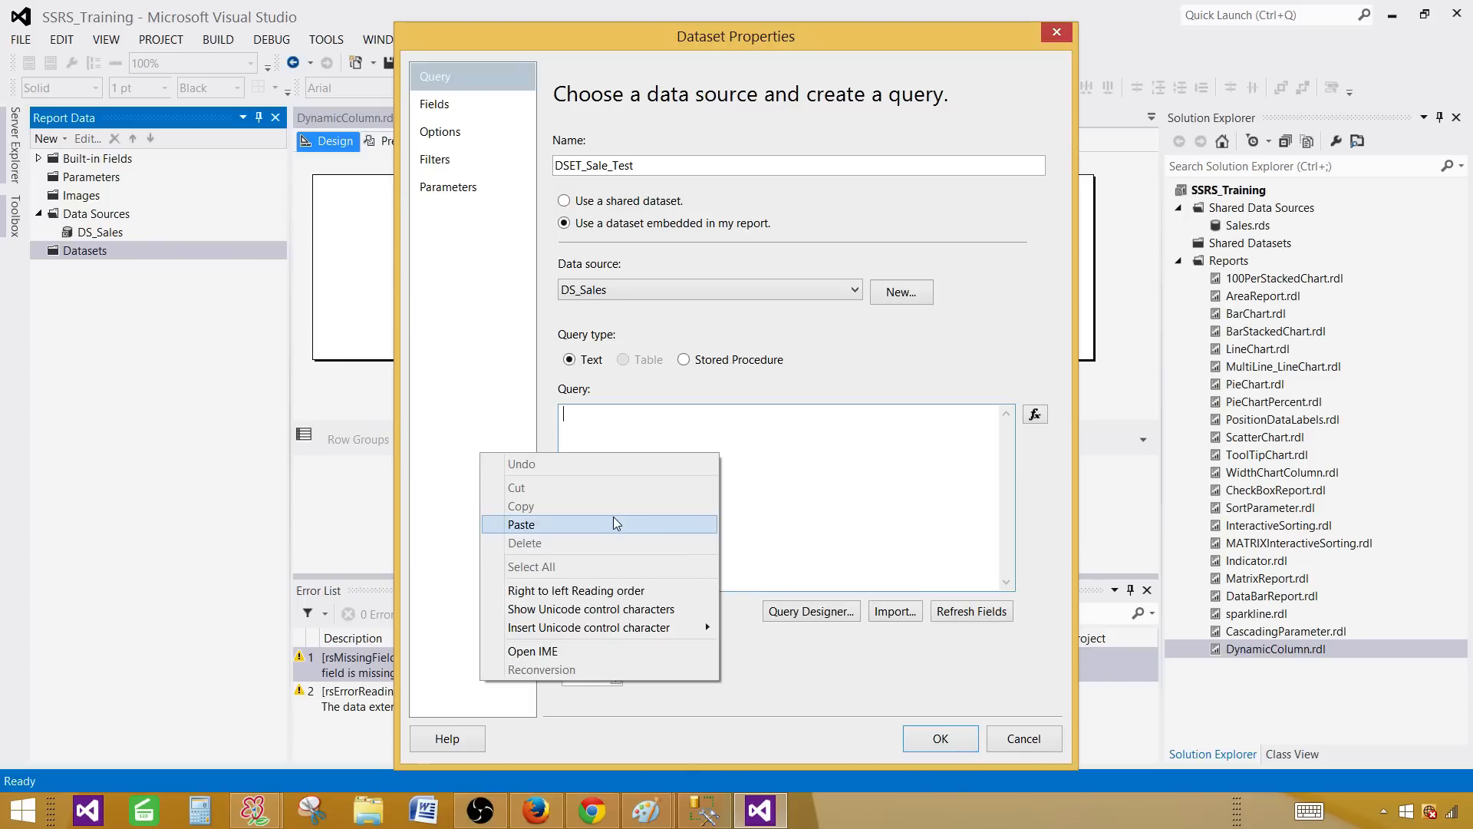
left_click(612, 520)
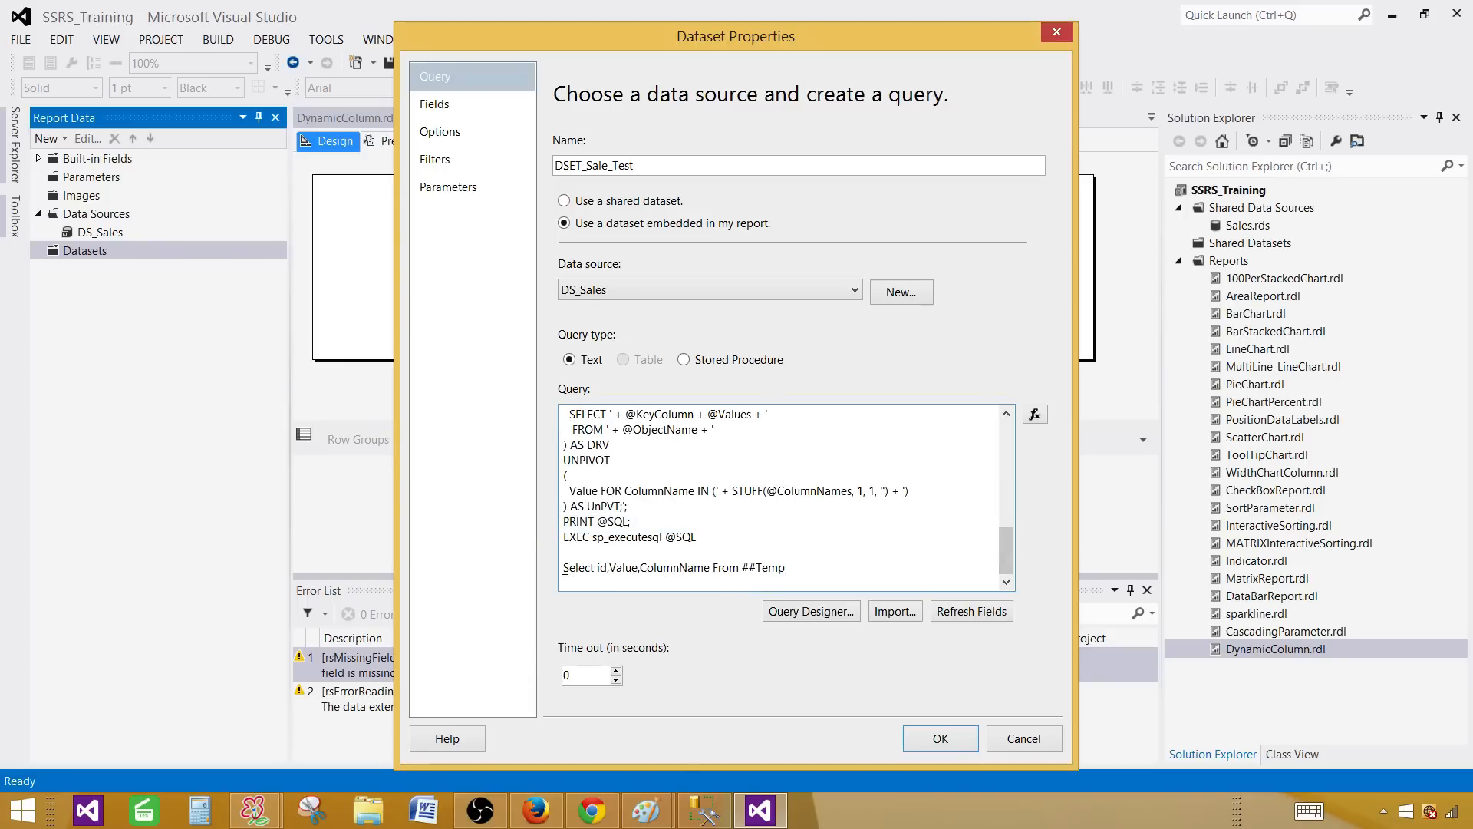
left_click_drag(564, 569, 809, 573)
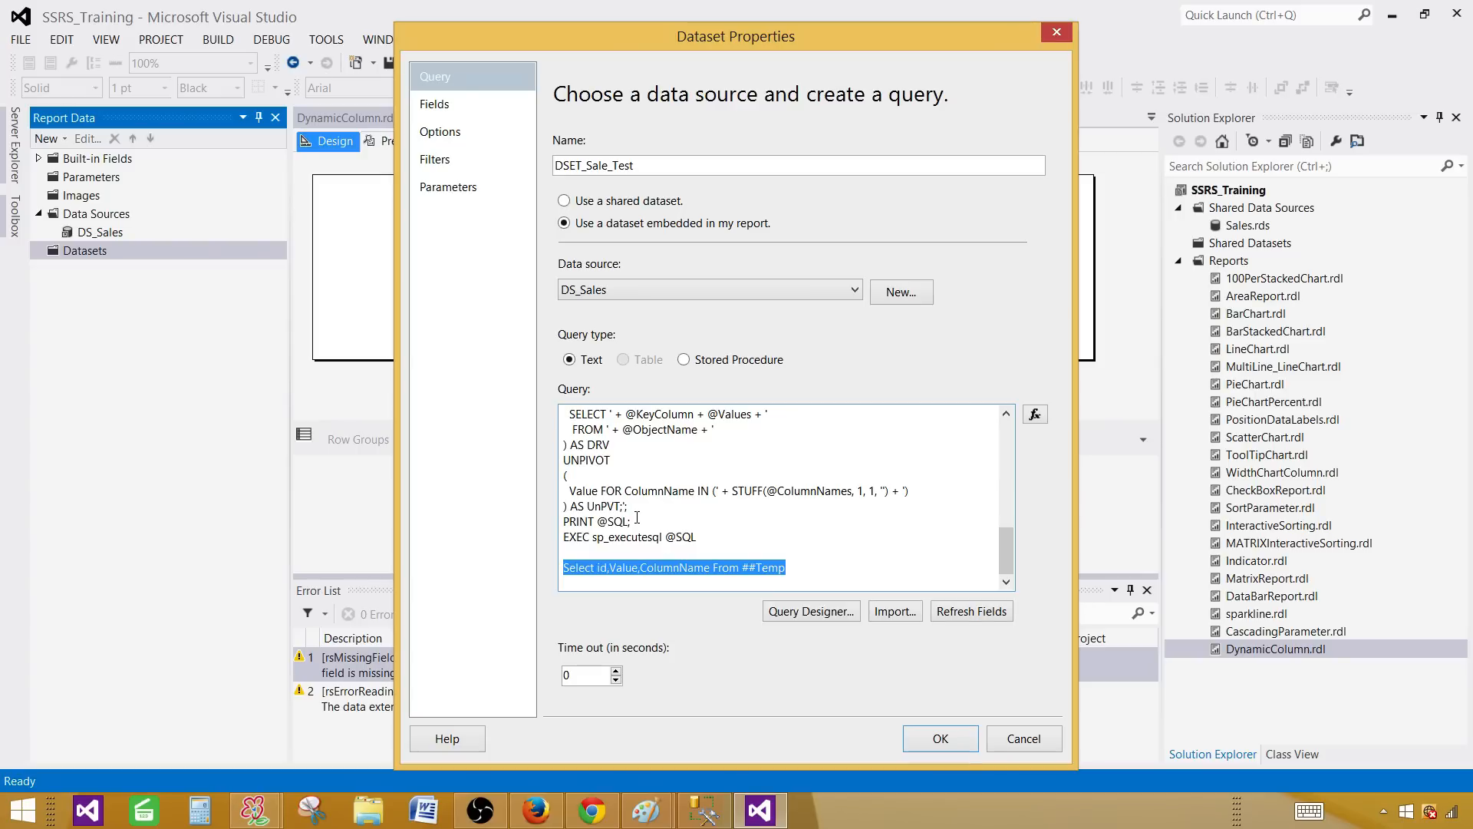
left_click_drag(630, 521, 551, 512)
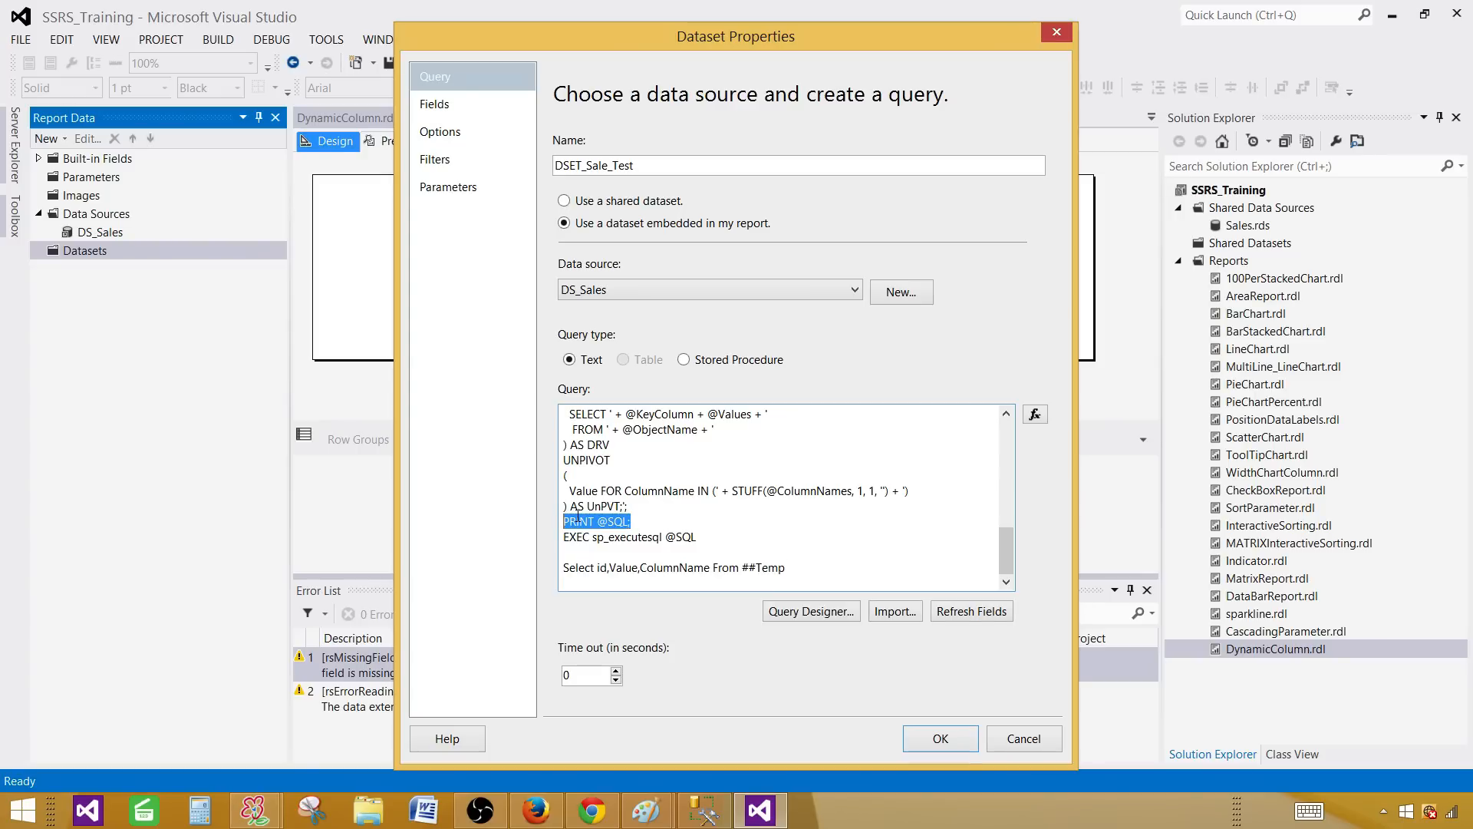
key("Delete")
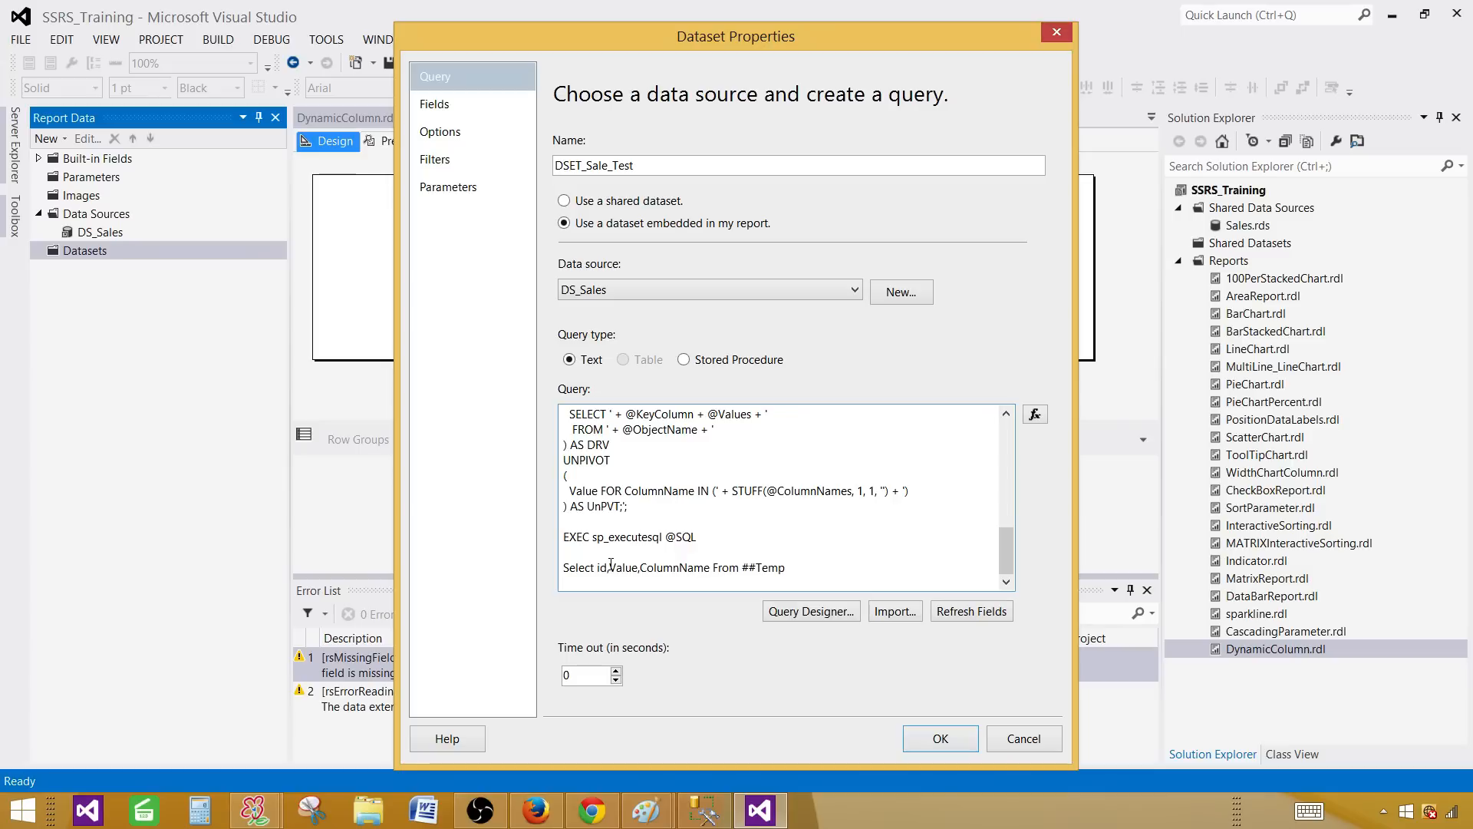
- Save DSET_Sale_Test with its query parameters left at null, continuing without updating the fields list
left_click(943, 736)
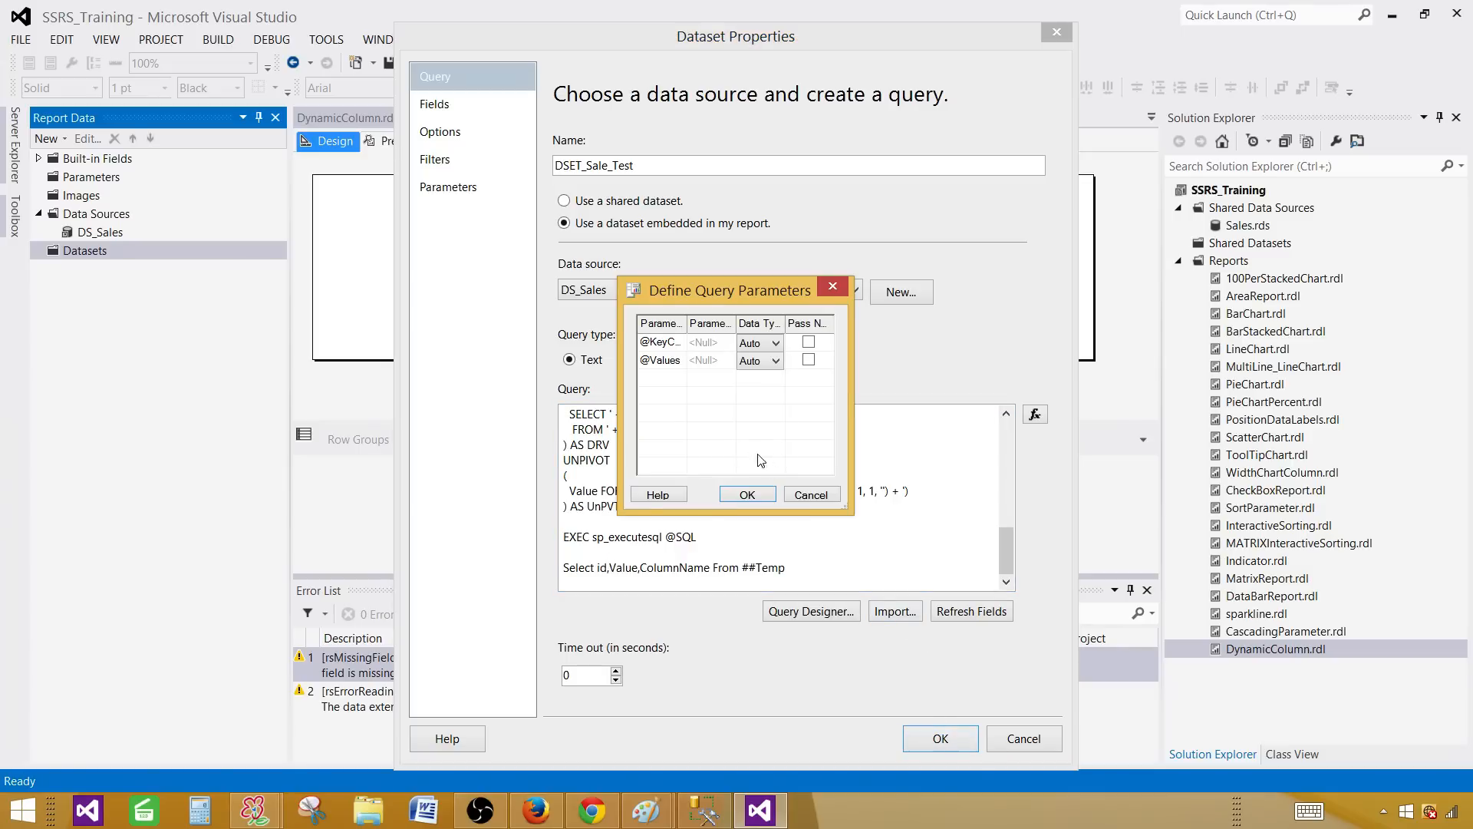
left_click(747, 496)
left_click(837, 544)
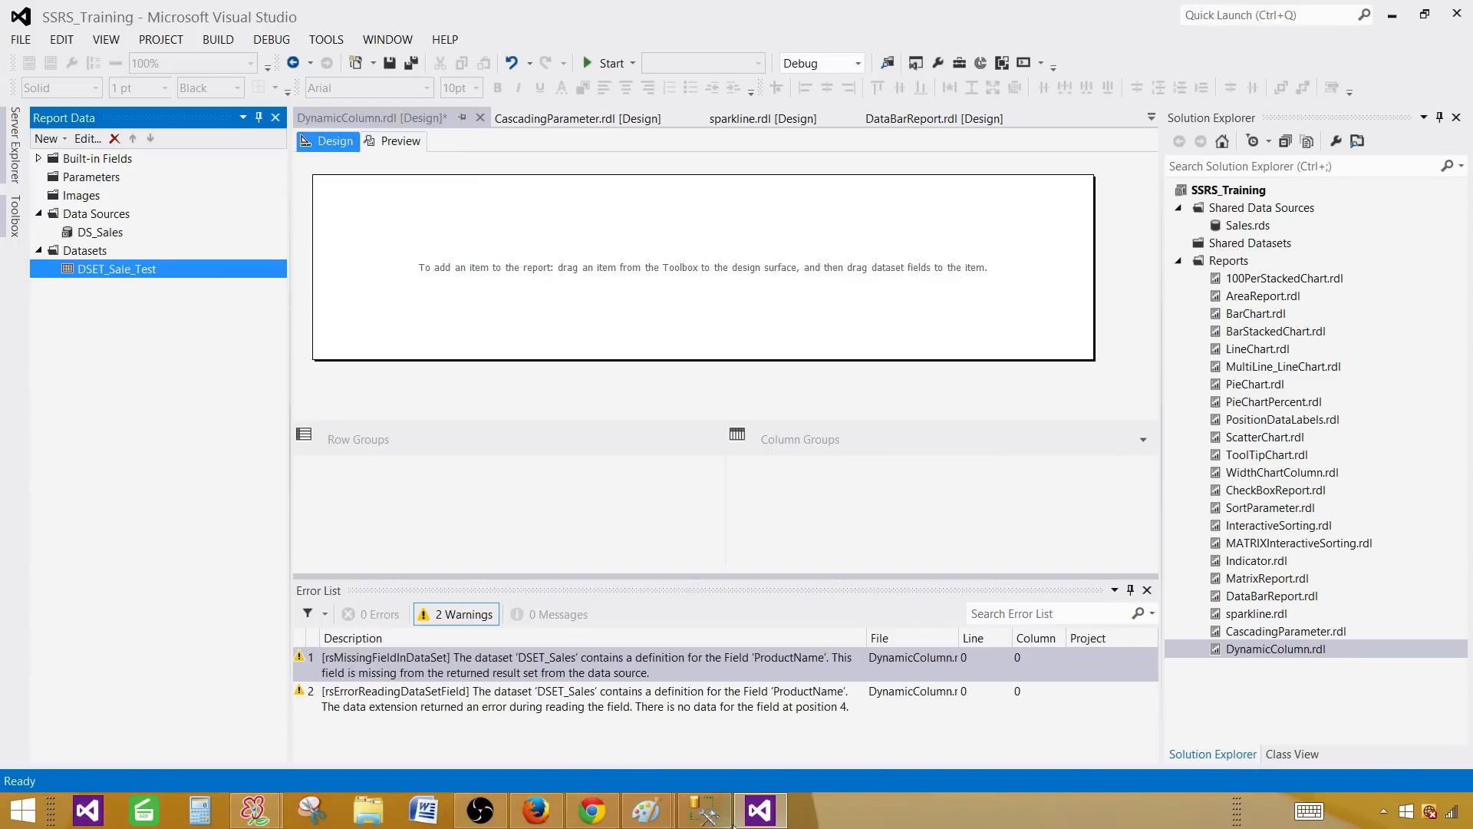
- Switch to SQL Server Management Studio and review the script from the temp table drop and variable declarations to the final SELECT
left_click(702, 815)
left_click(660, 258)
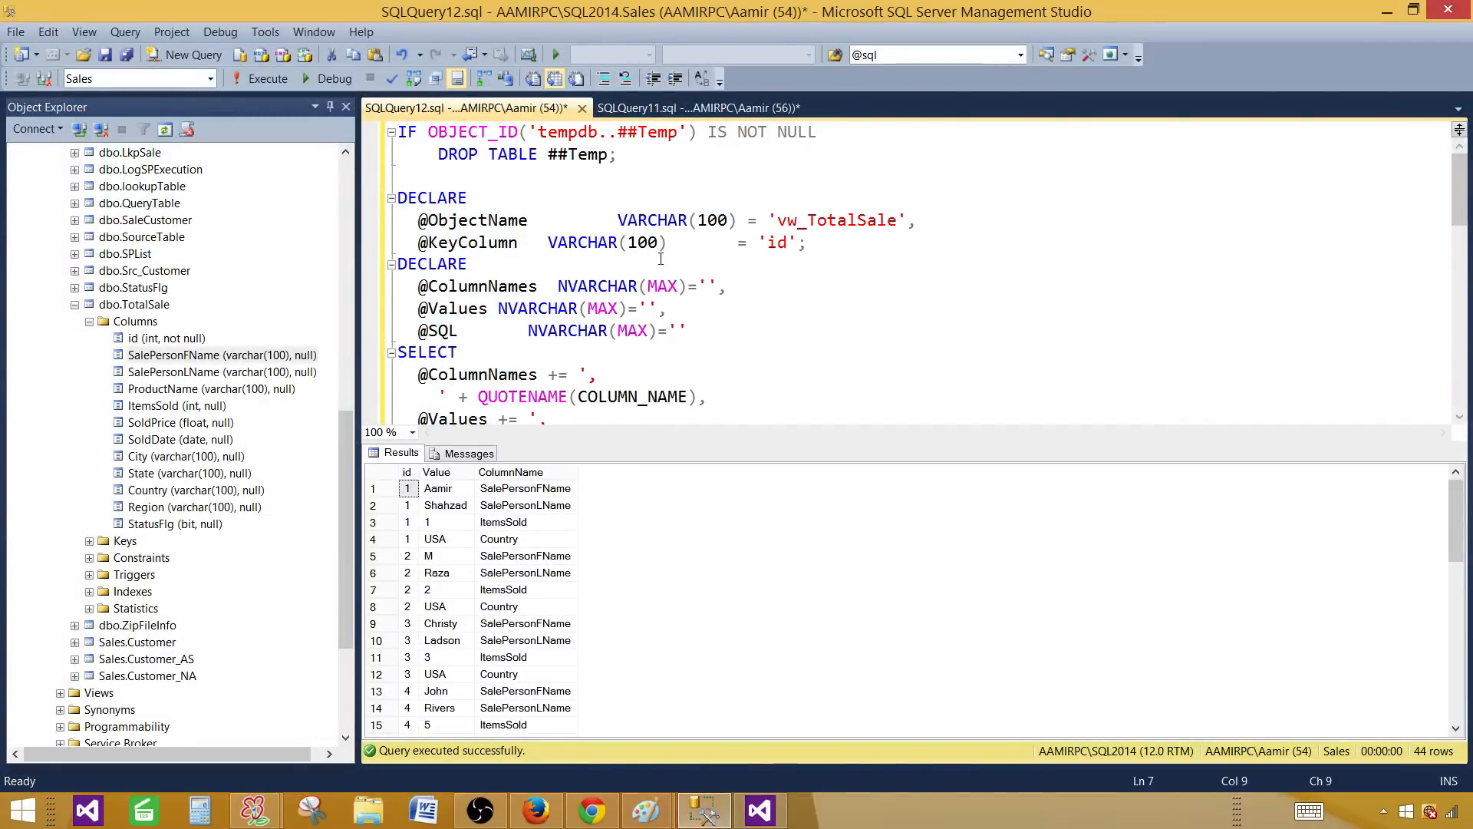
key("ctrl+r")
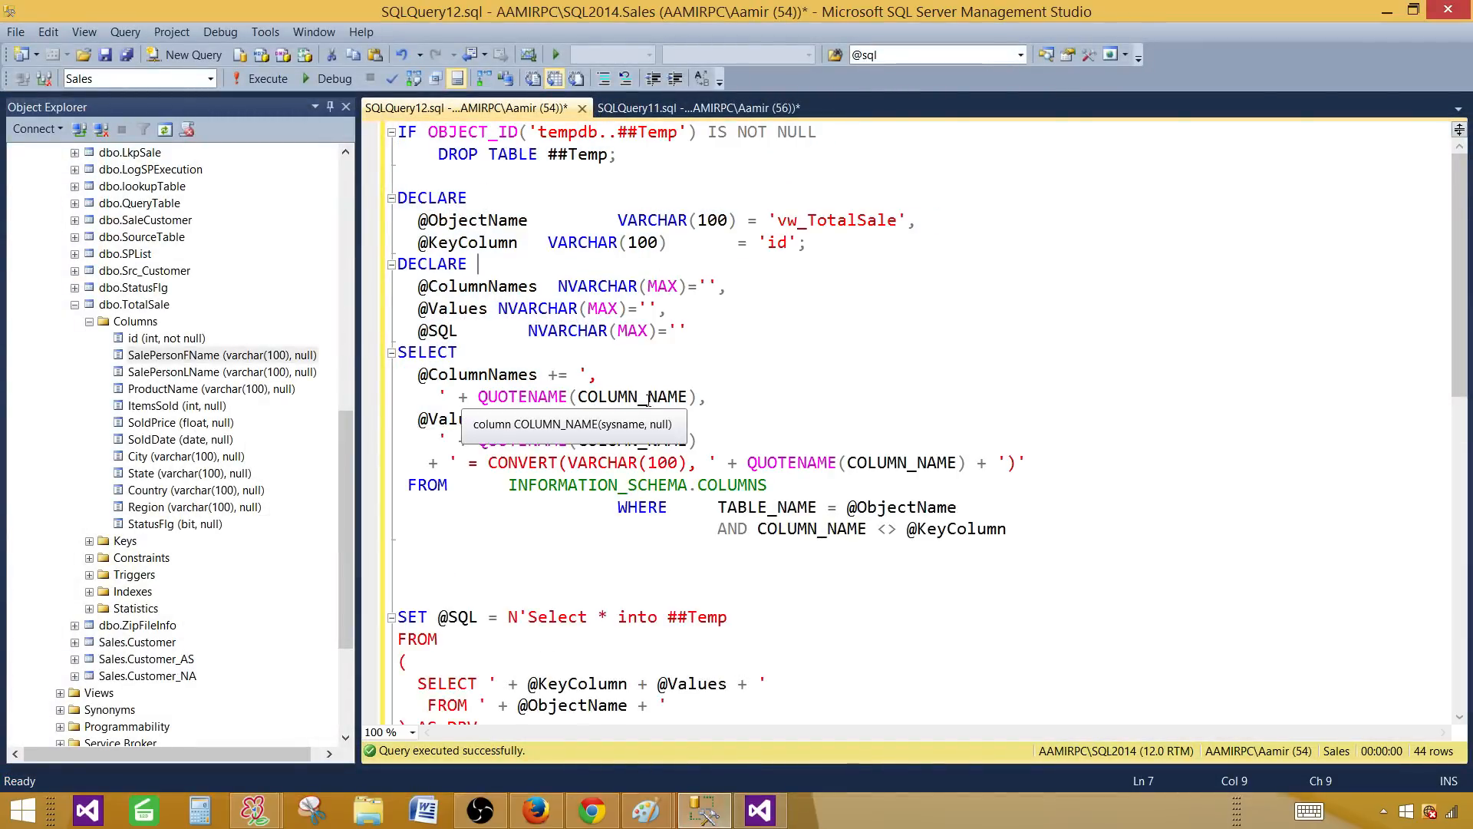
left_click(469, 154)
left_click(537, 156)
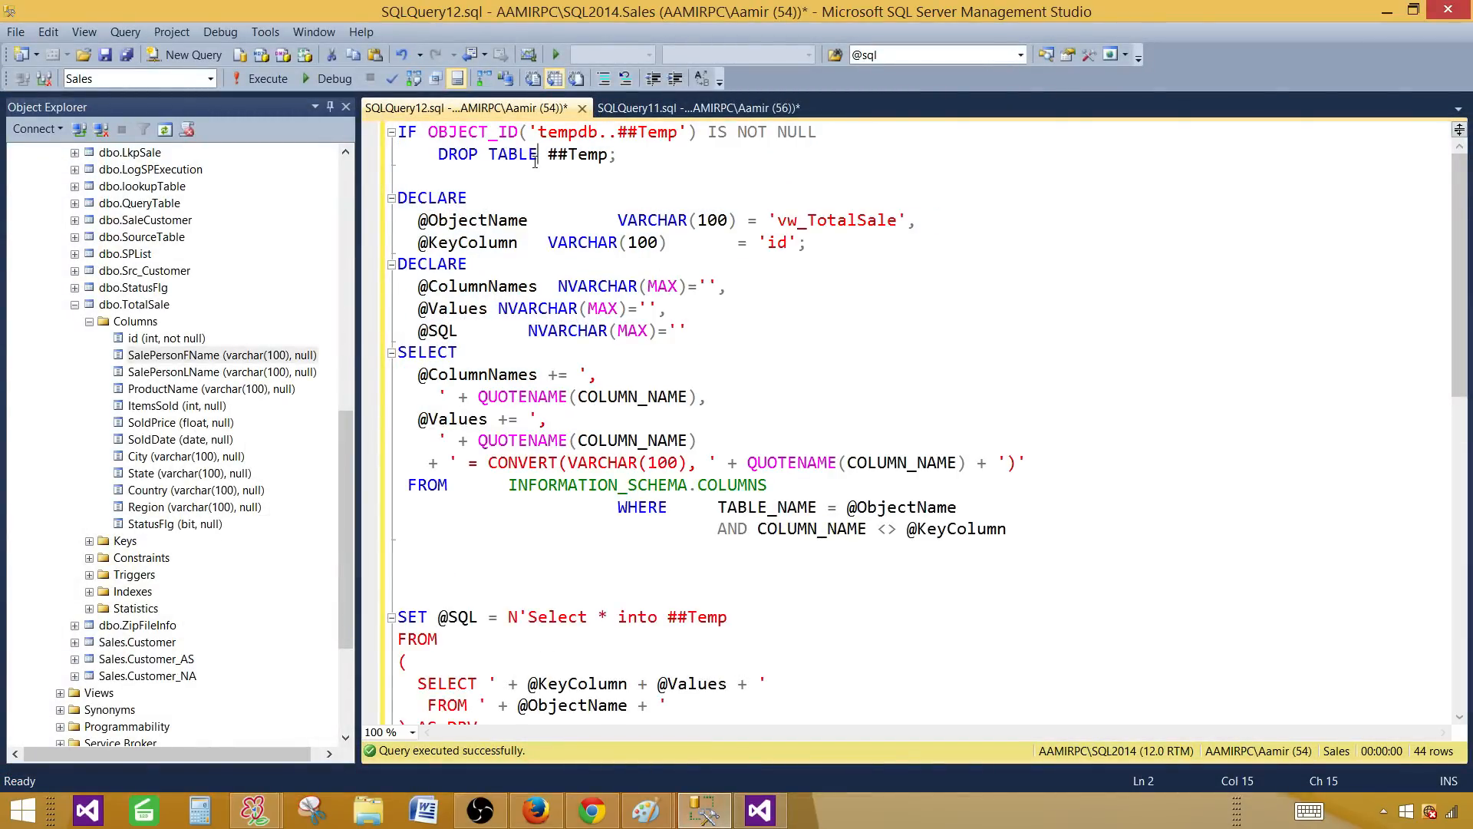
left_click(478, 218)
double_click(475, 245)
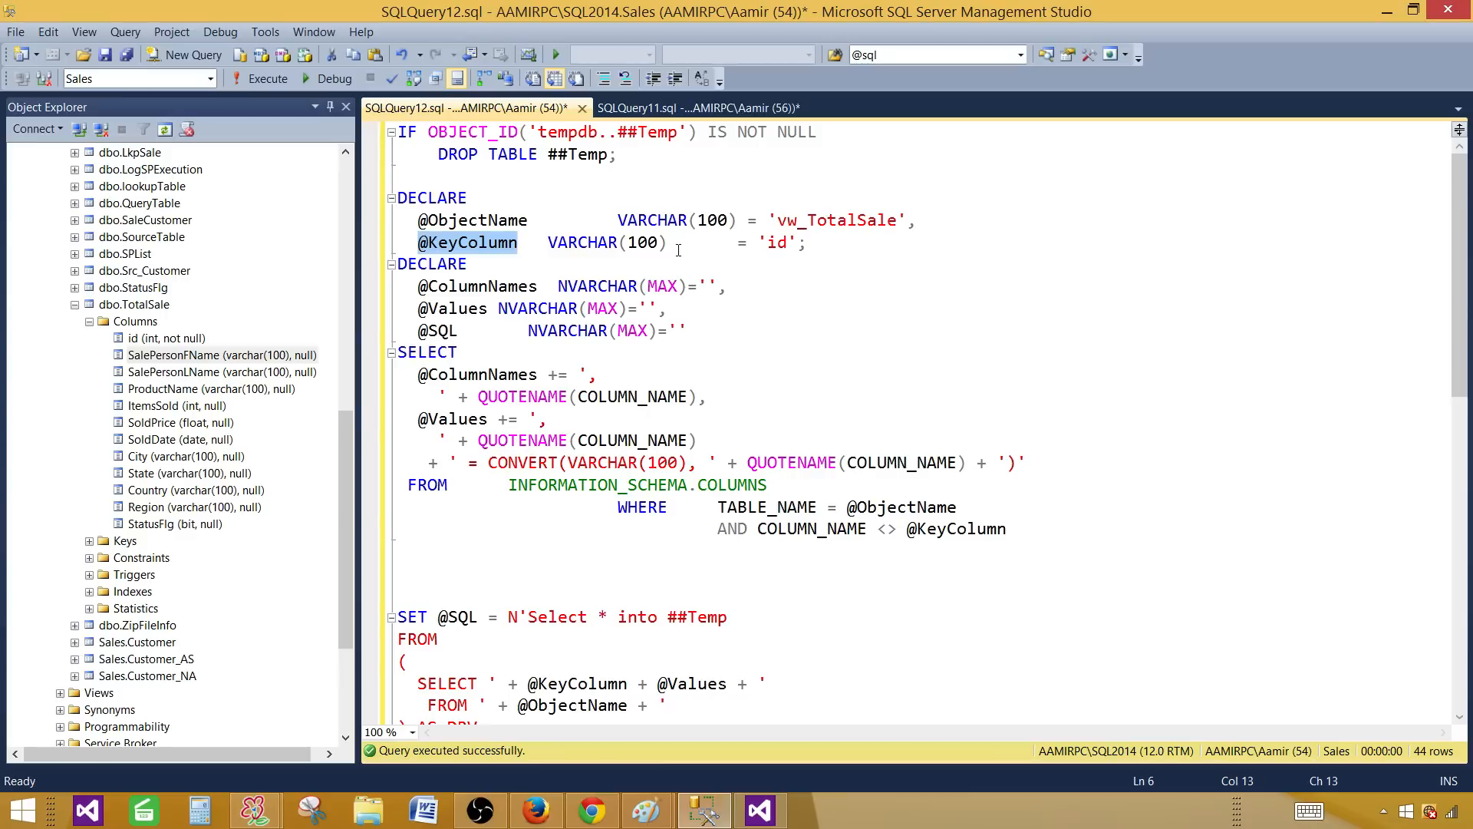
left_click(777, 244)
double_click(777, 244)
left_click(513, 257)
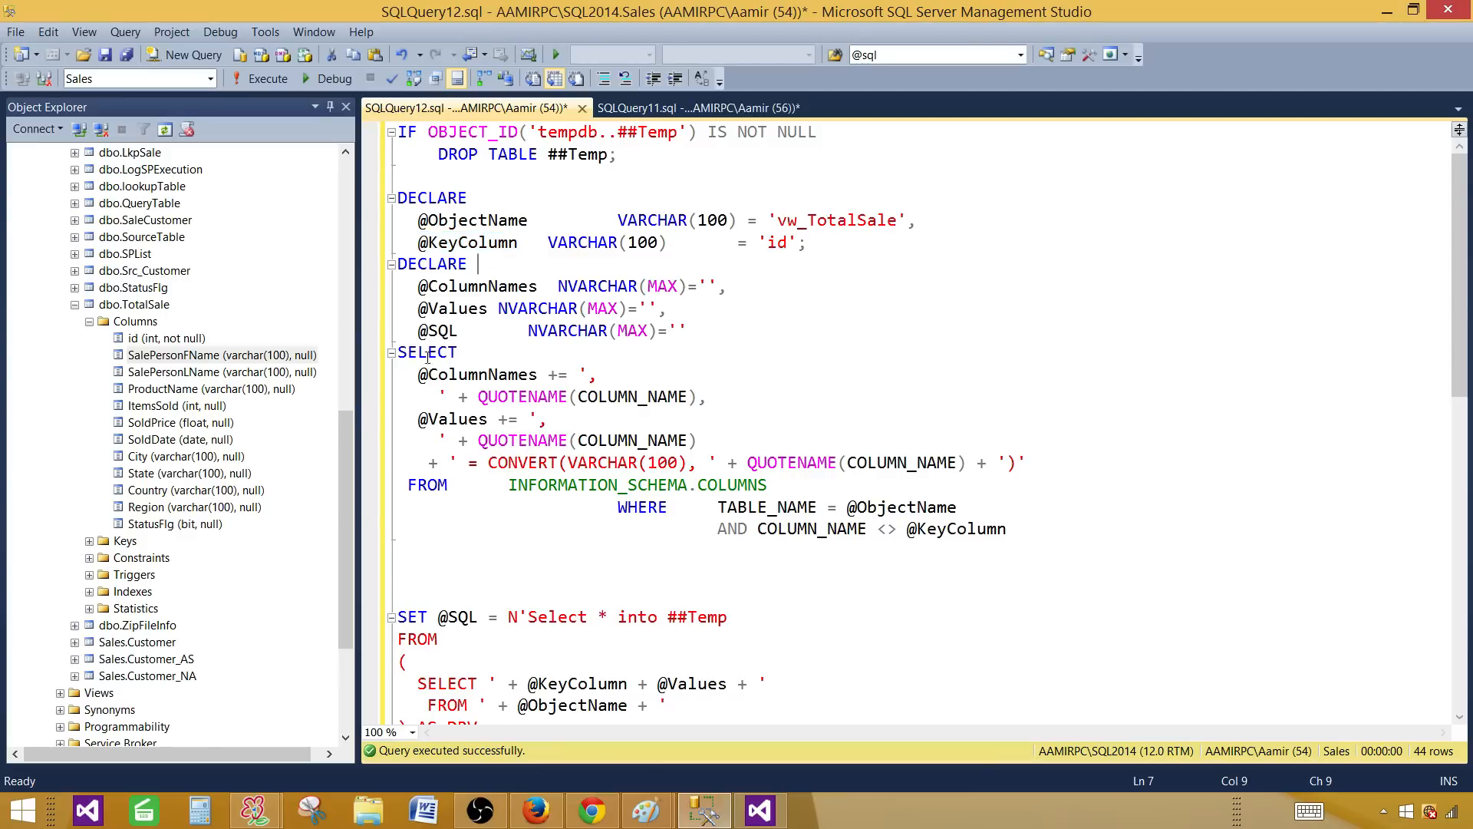
left_click(578, 506)
scroll(553, 507, "down", 4)
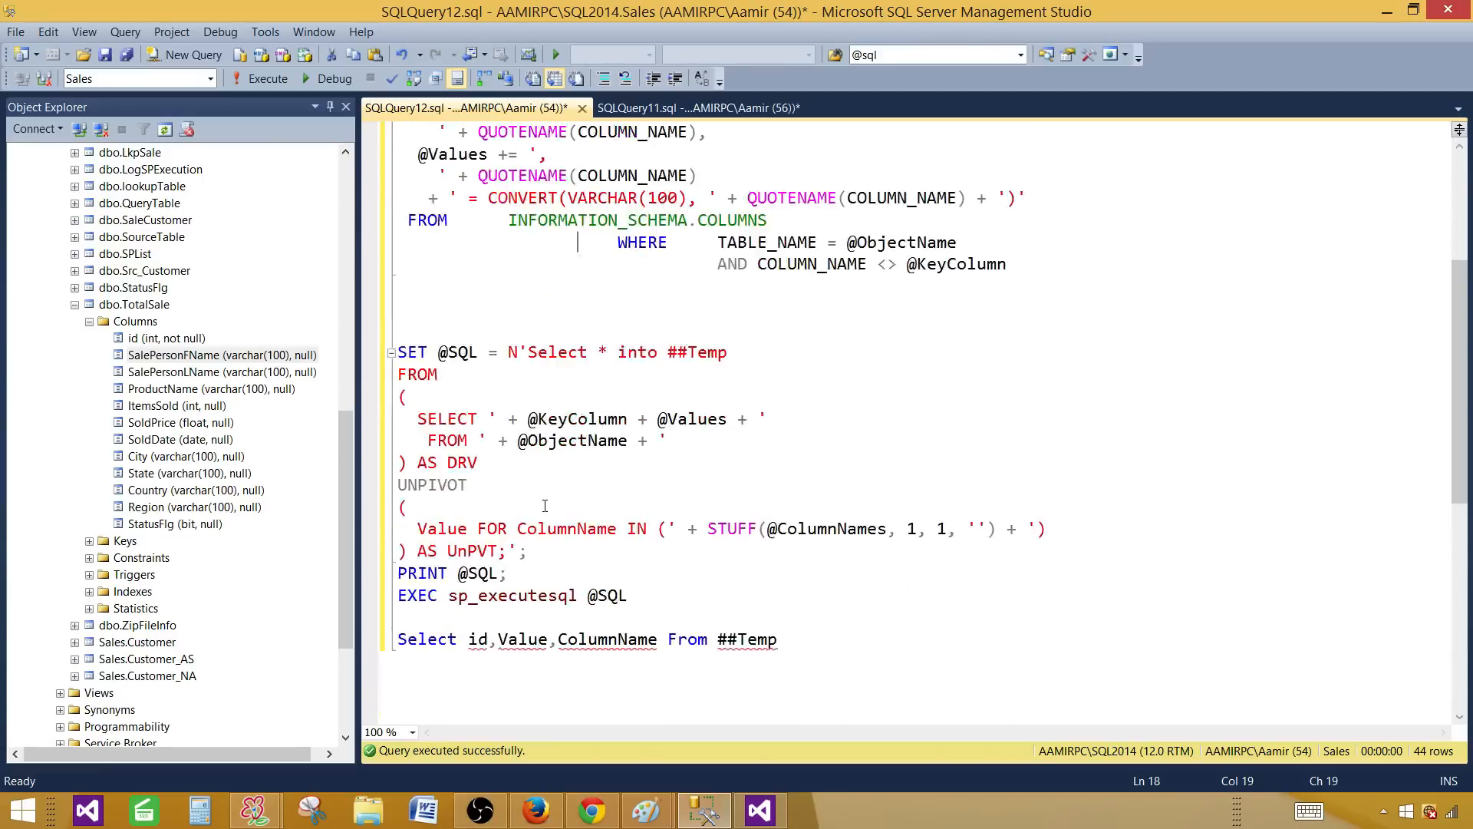
scroll(544, 506, "down", 3)
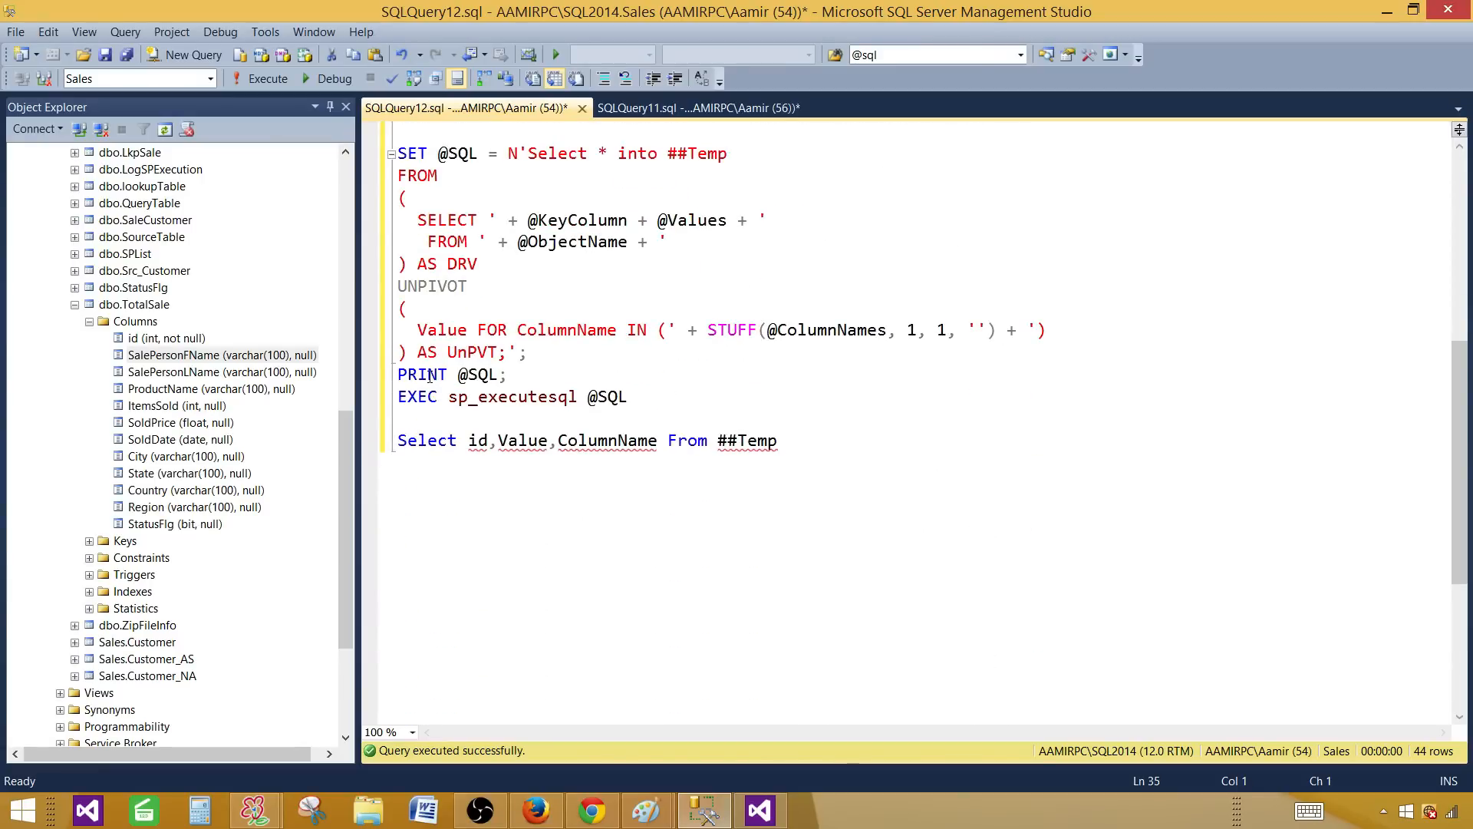
left_click_drag(516, 378, 370, 368)
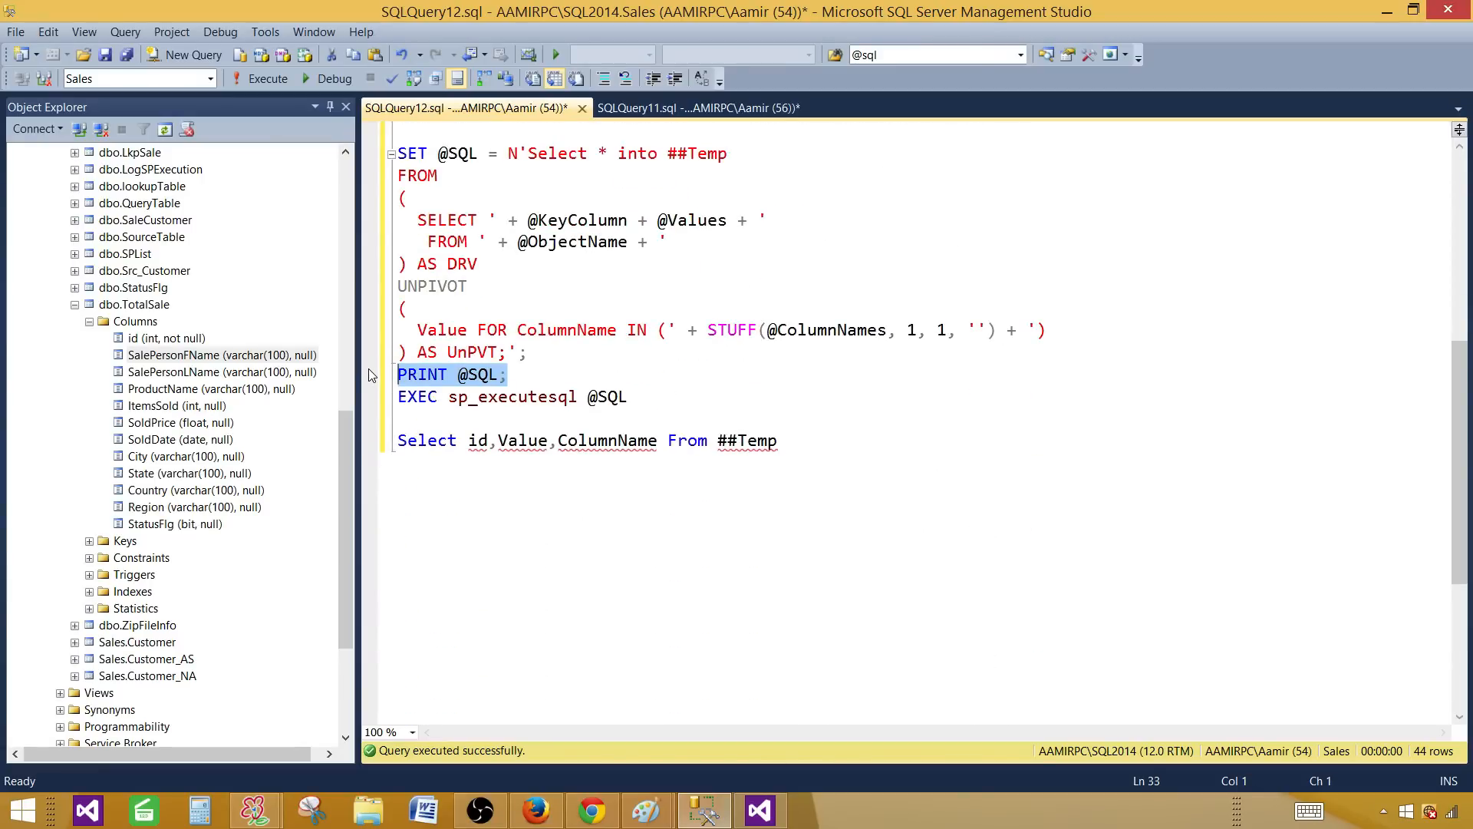
key("Delete")
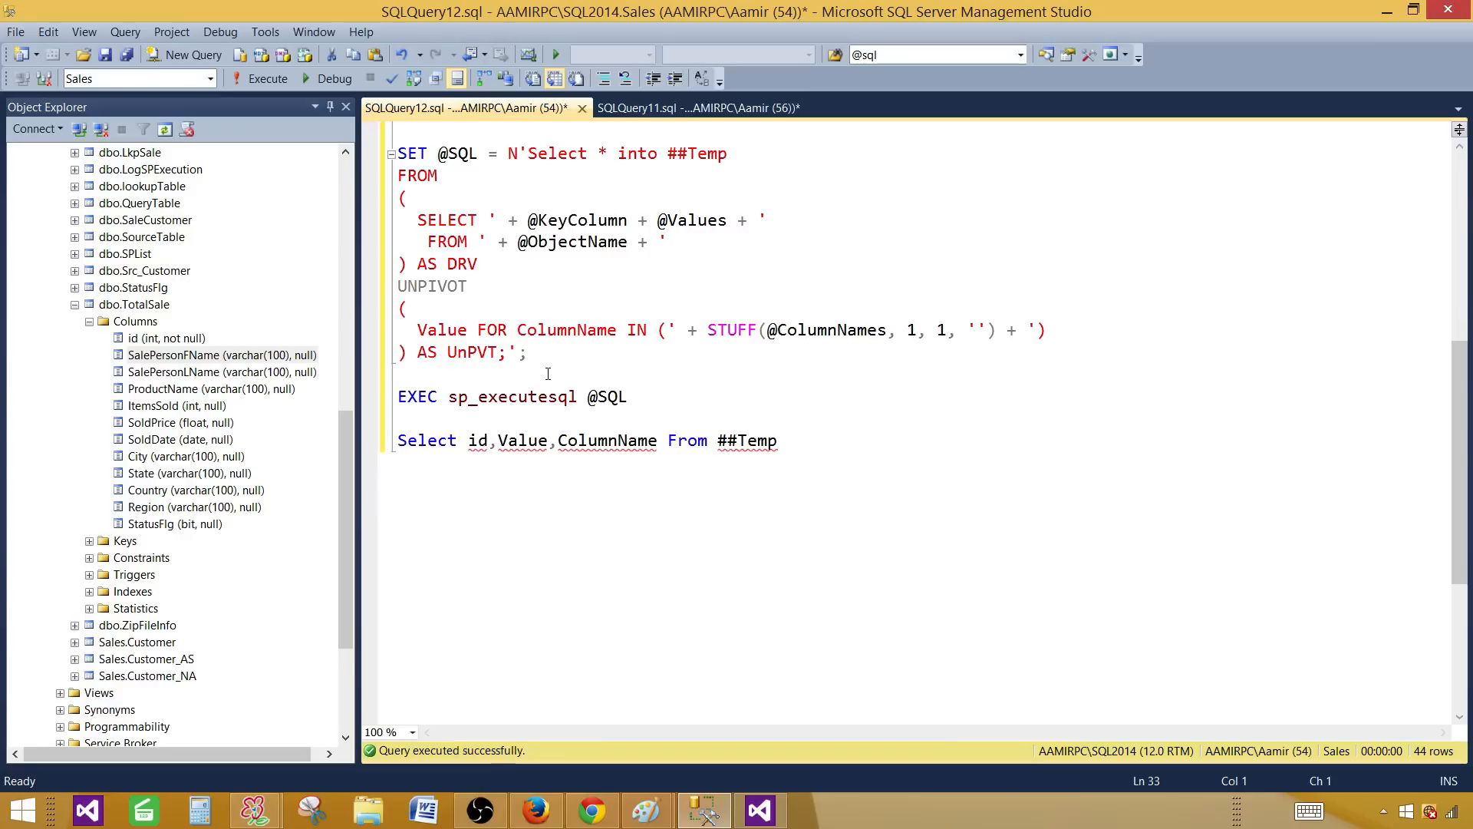
key("F5")
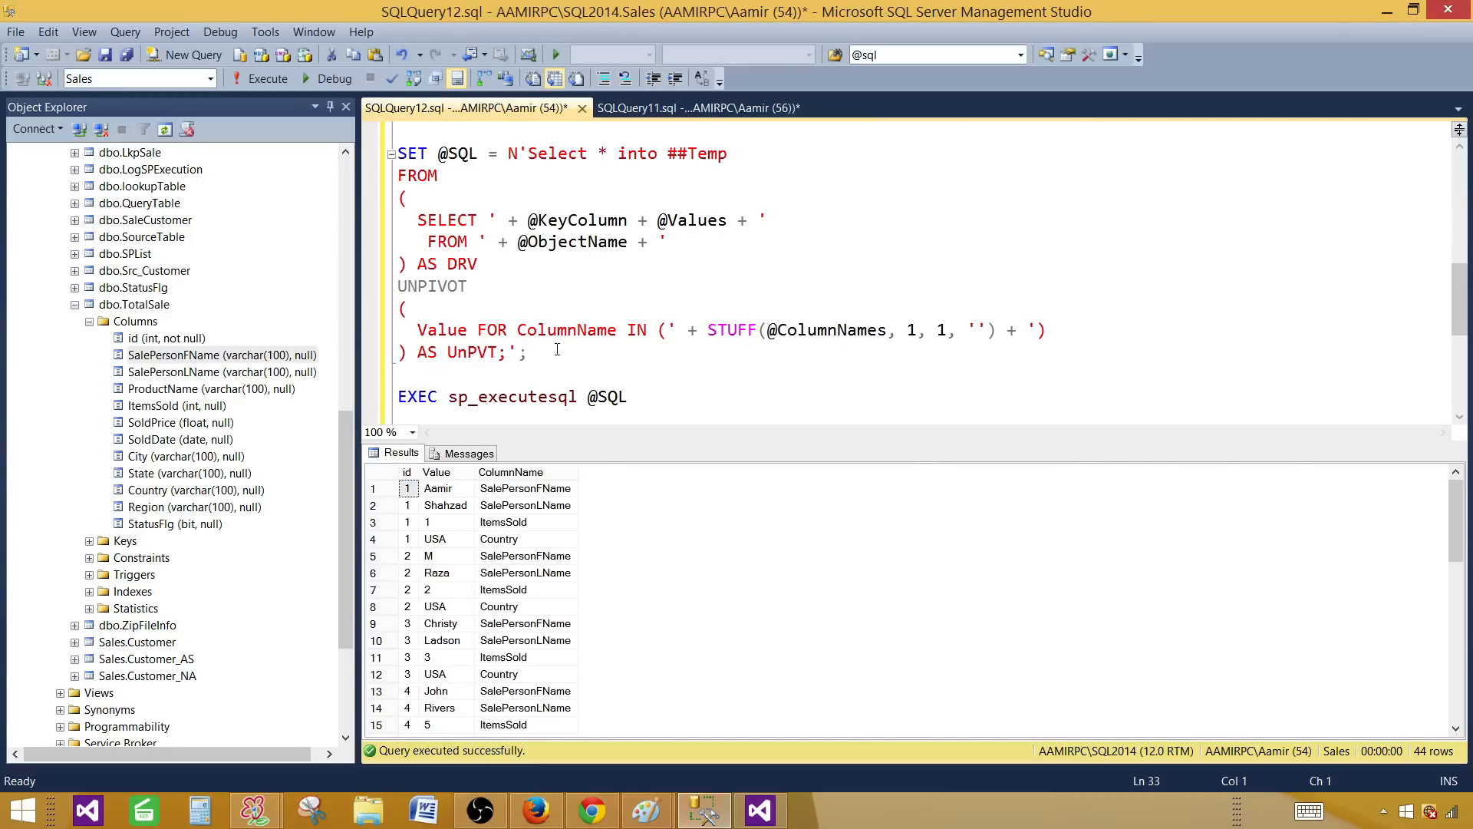
- Copy the full script, switch to Visual Studio, and replace the entire DSET_Sale_Test query with it
key("ctrl+a")
right_click(422, 222)
left_click(460, 250)
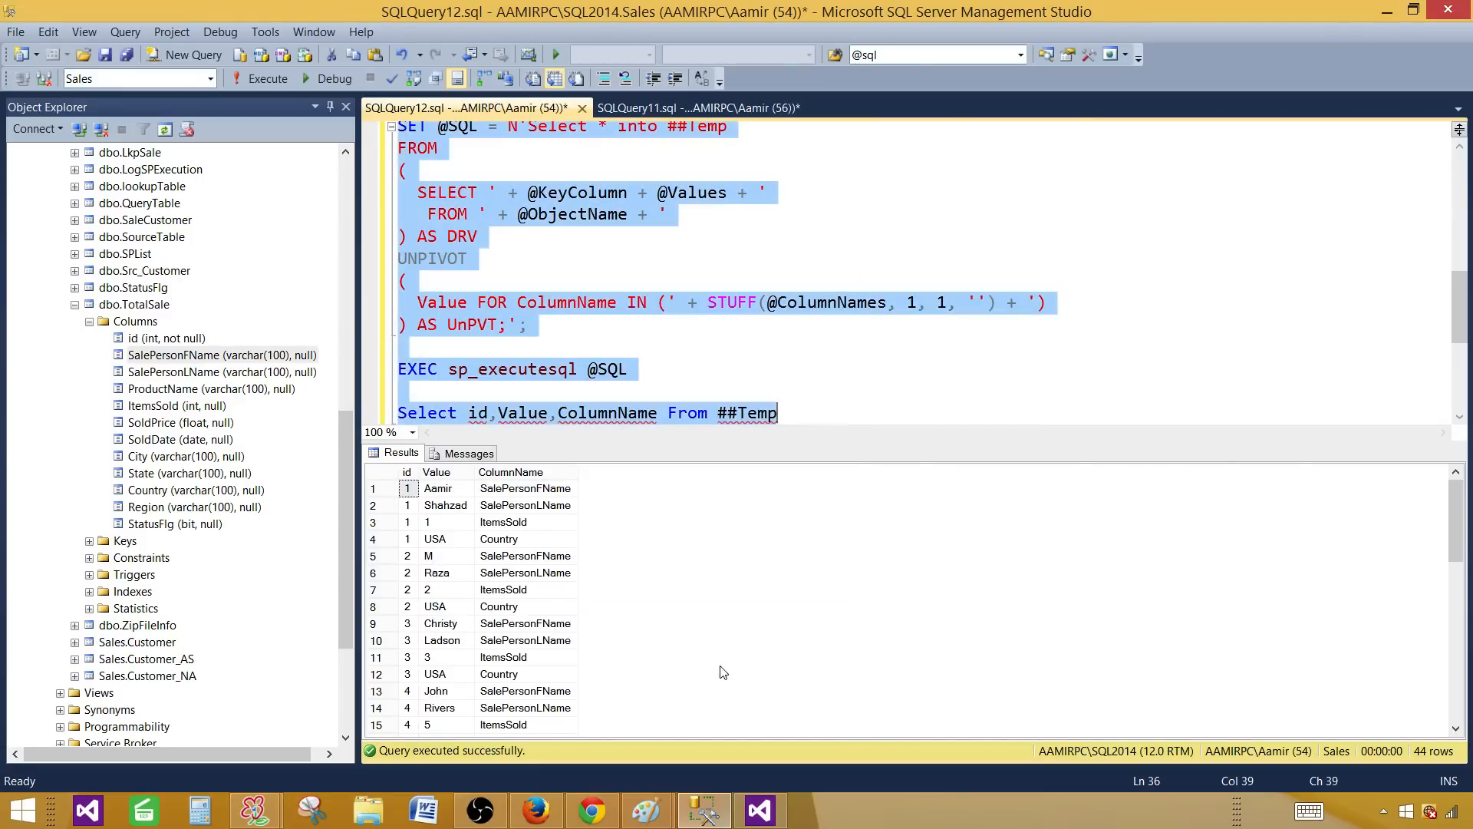
left_click(760, 810)
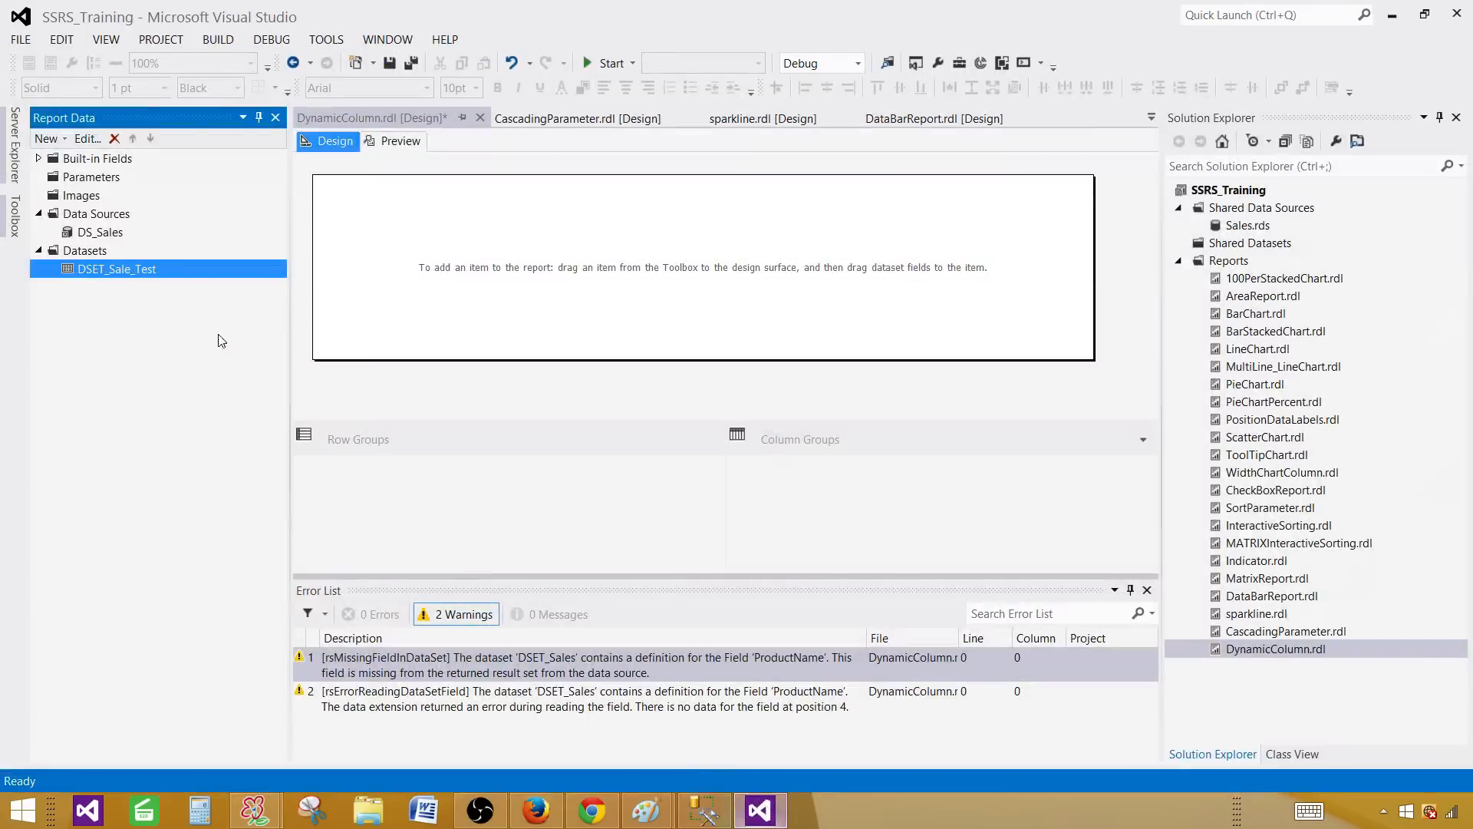
double_click(155, 269)
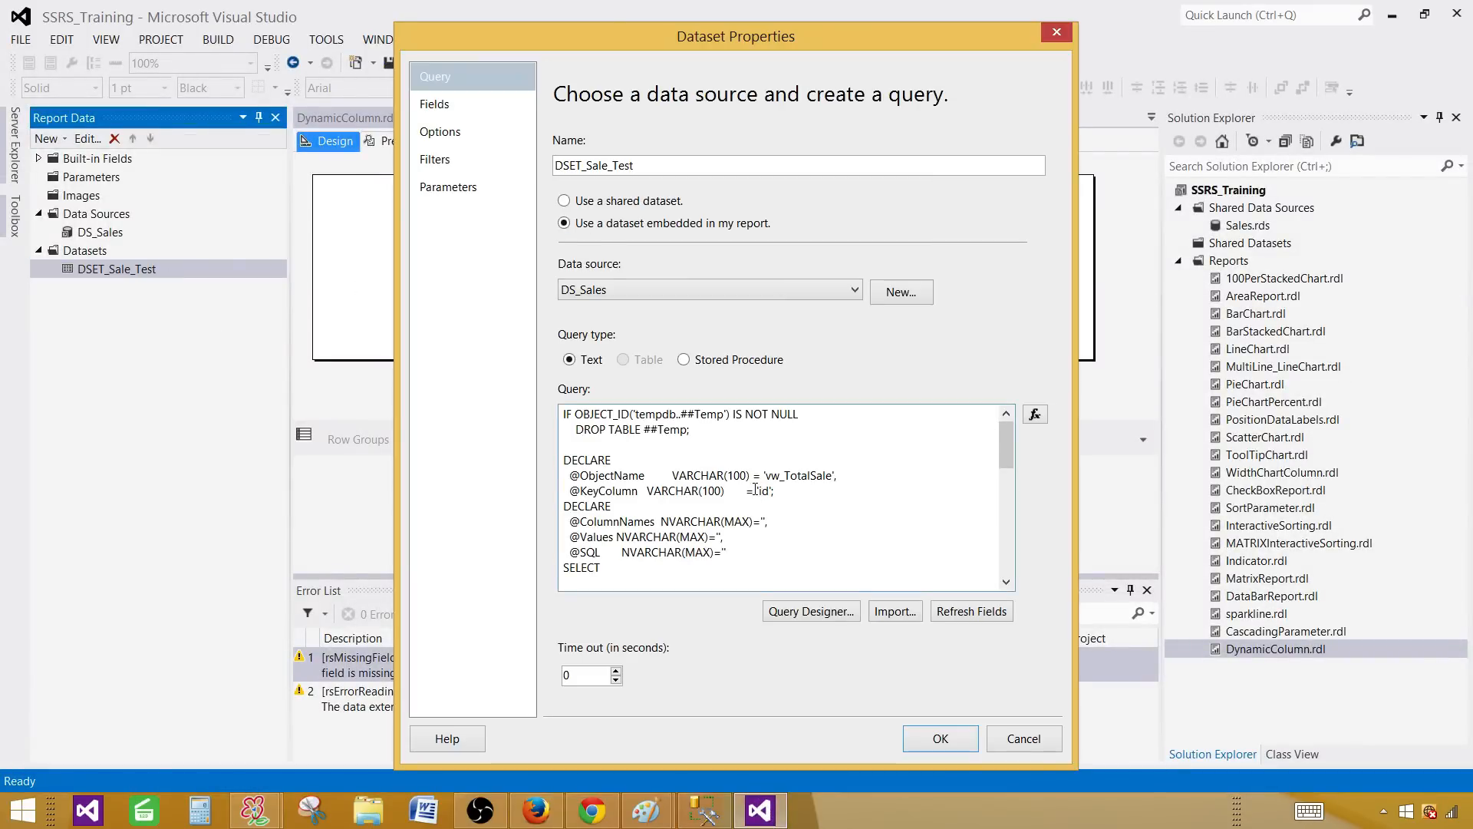
key("ctrl+a")
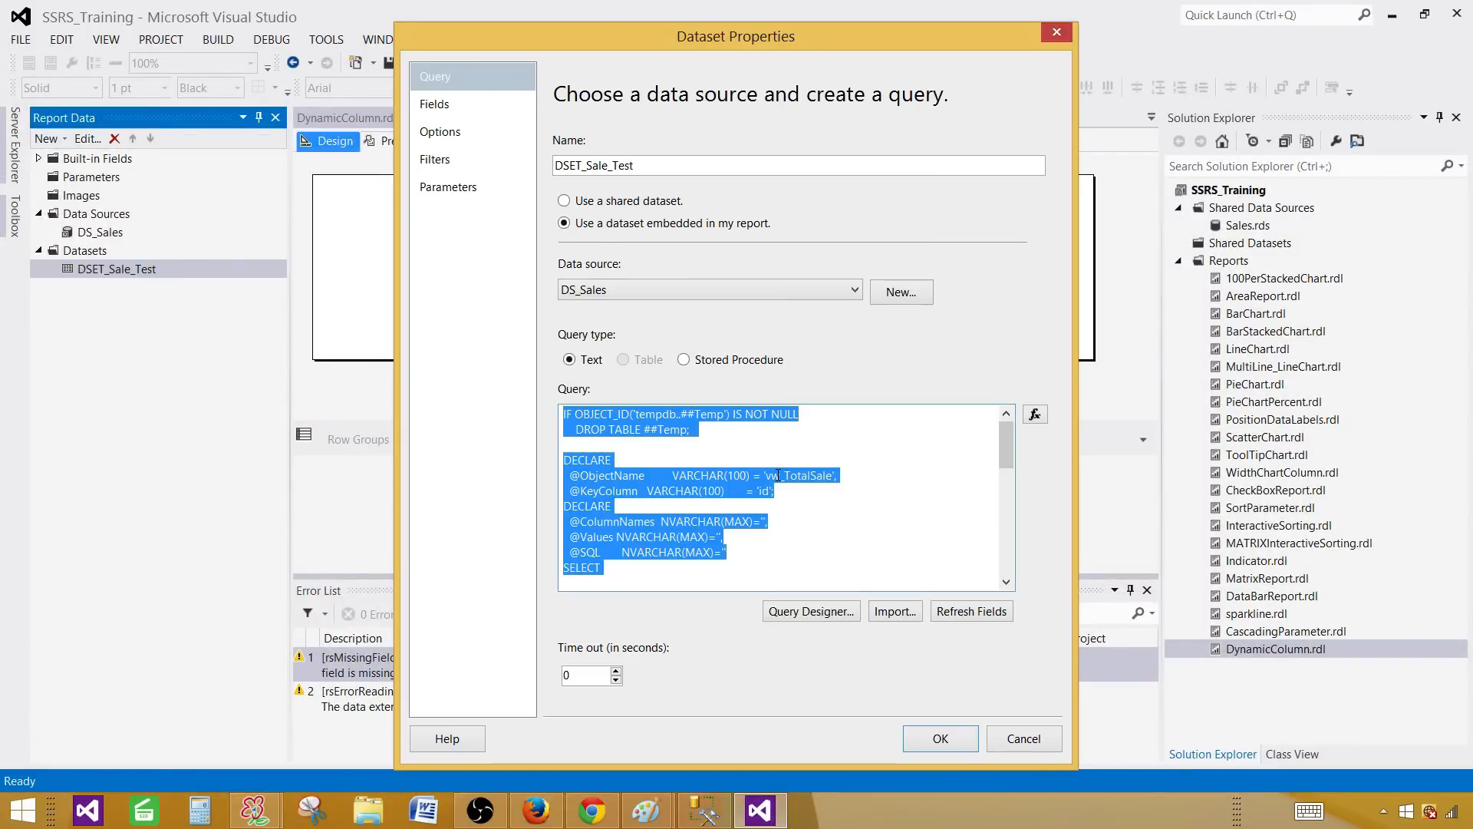
key("ctrl+v")
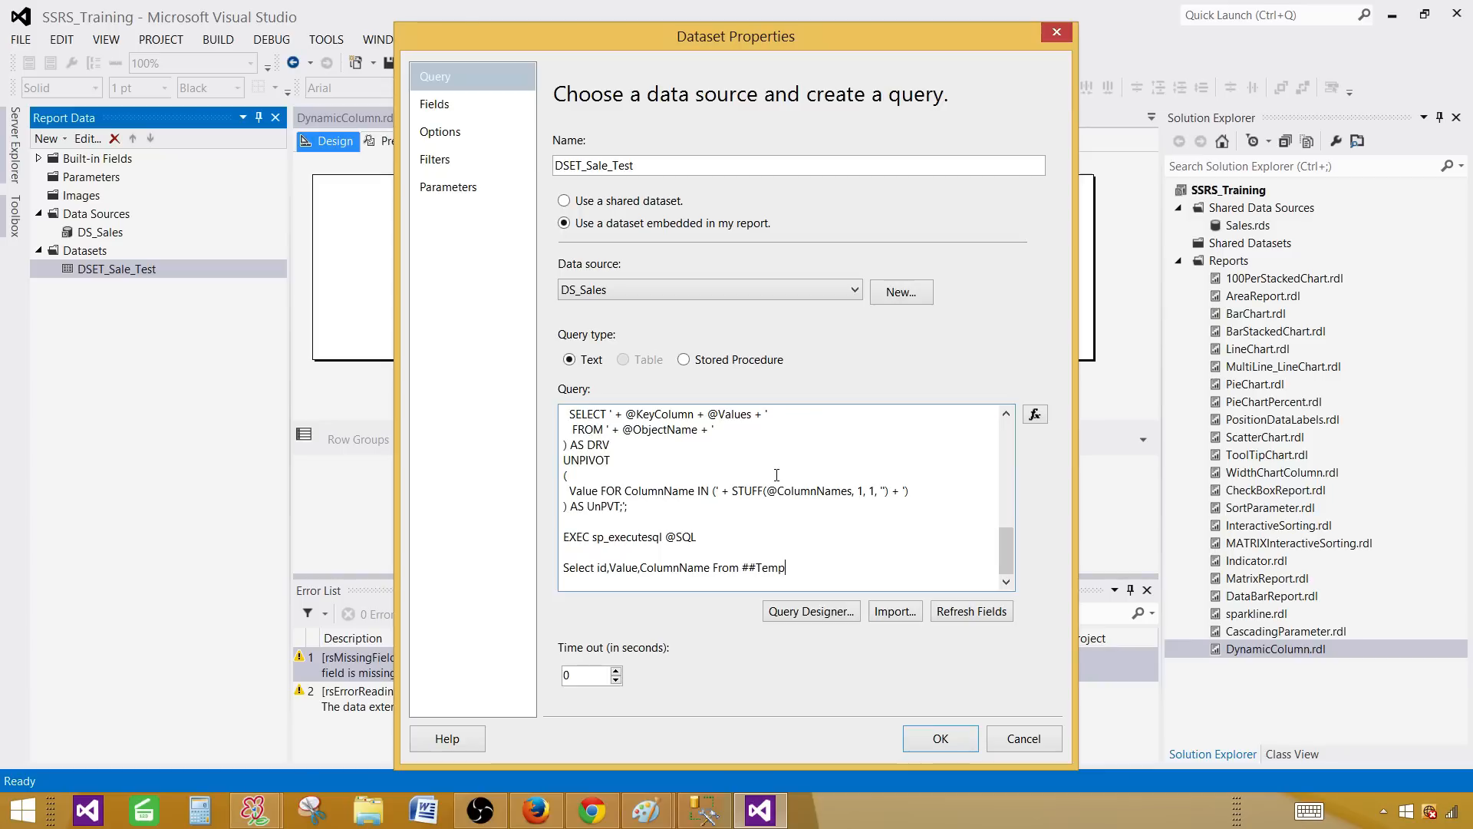
left_click_drag(1006, 550, 1002, 431)
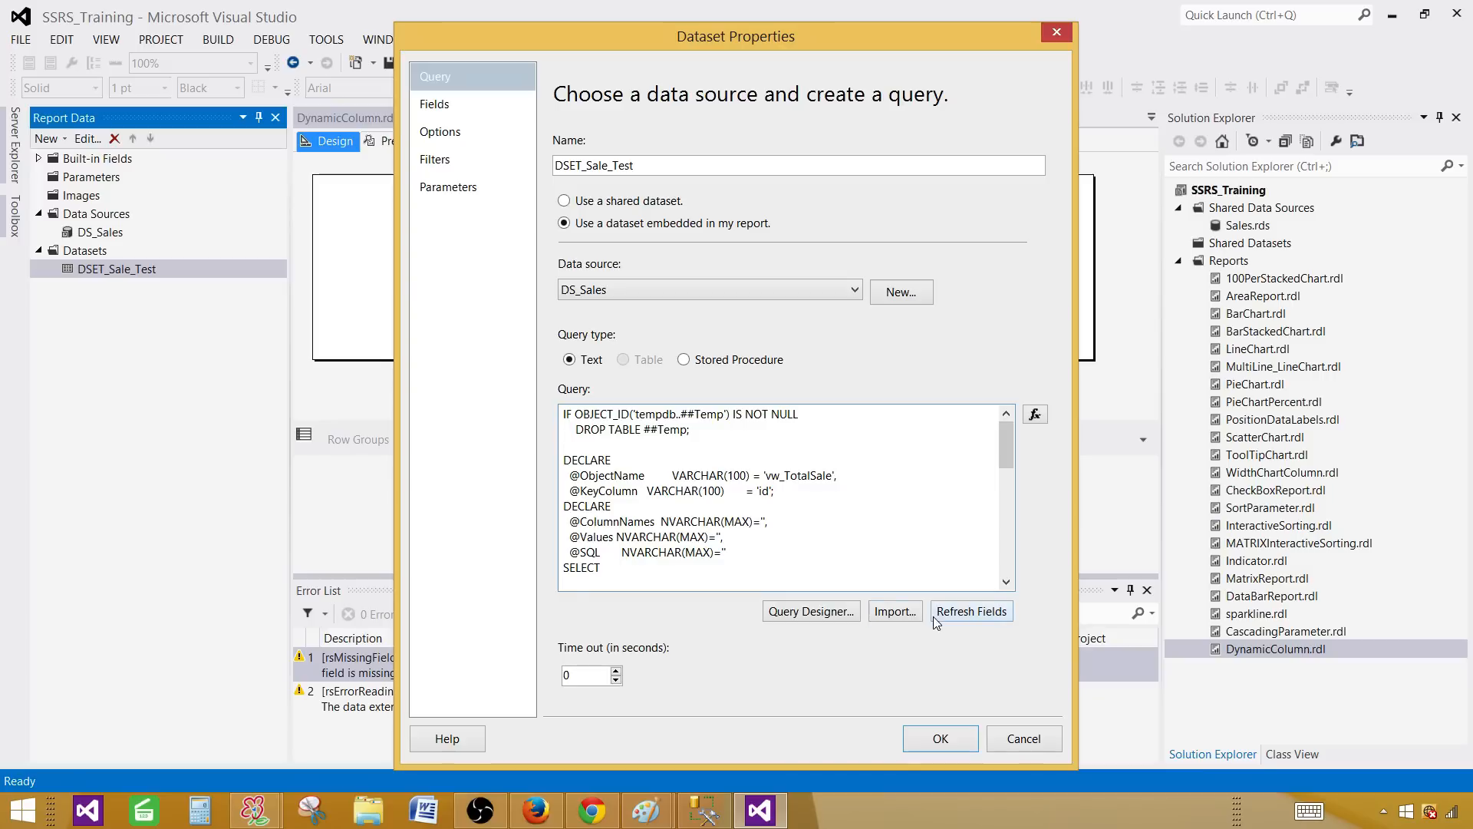
left_click(918, 740)
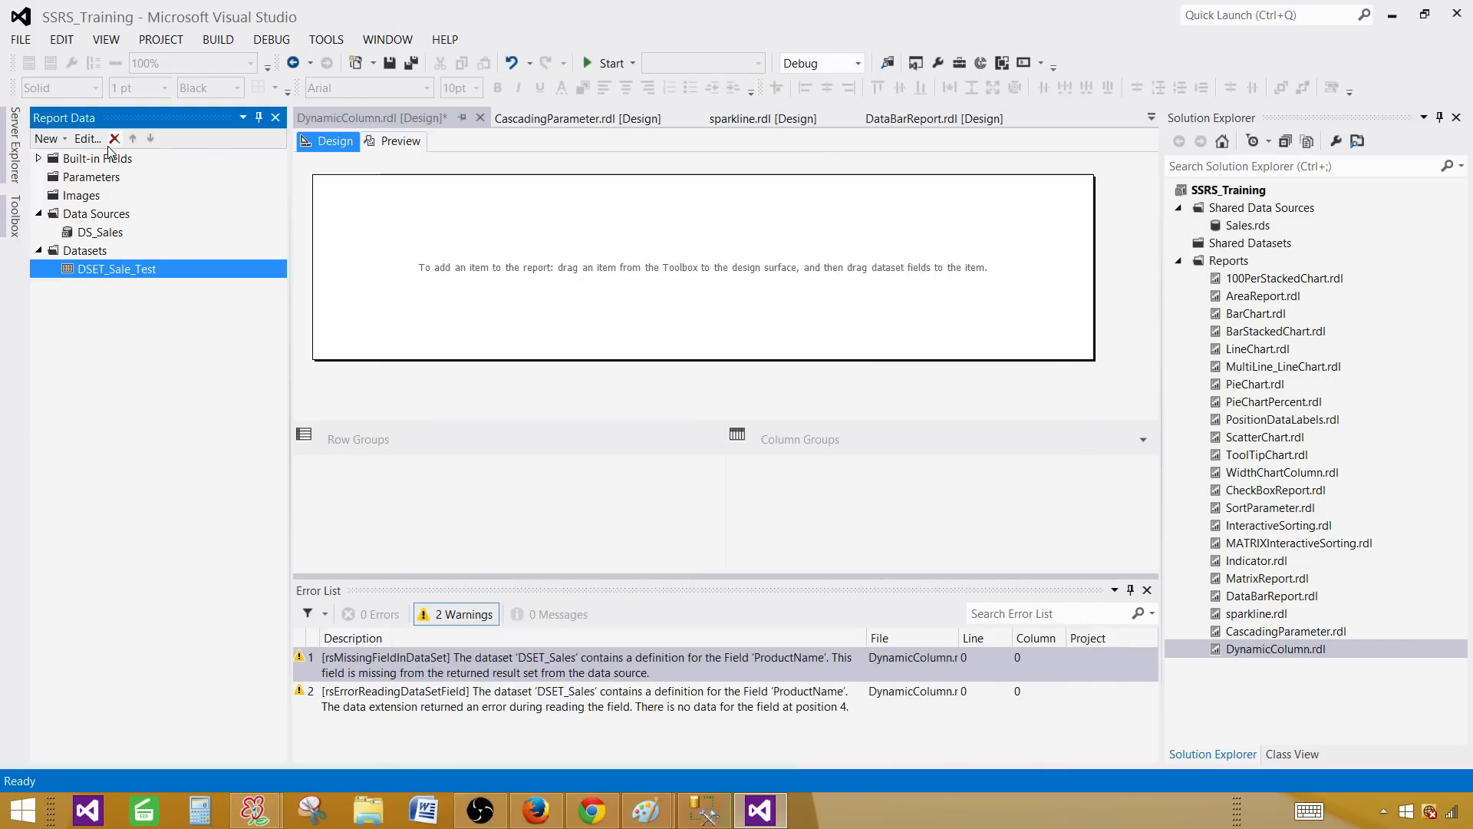
double_click(108, 269)
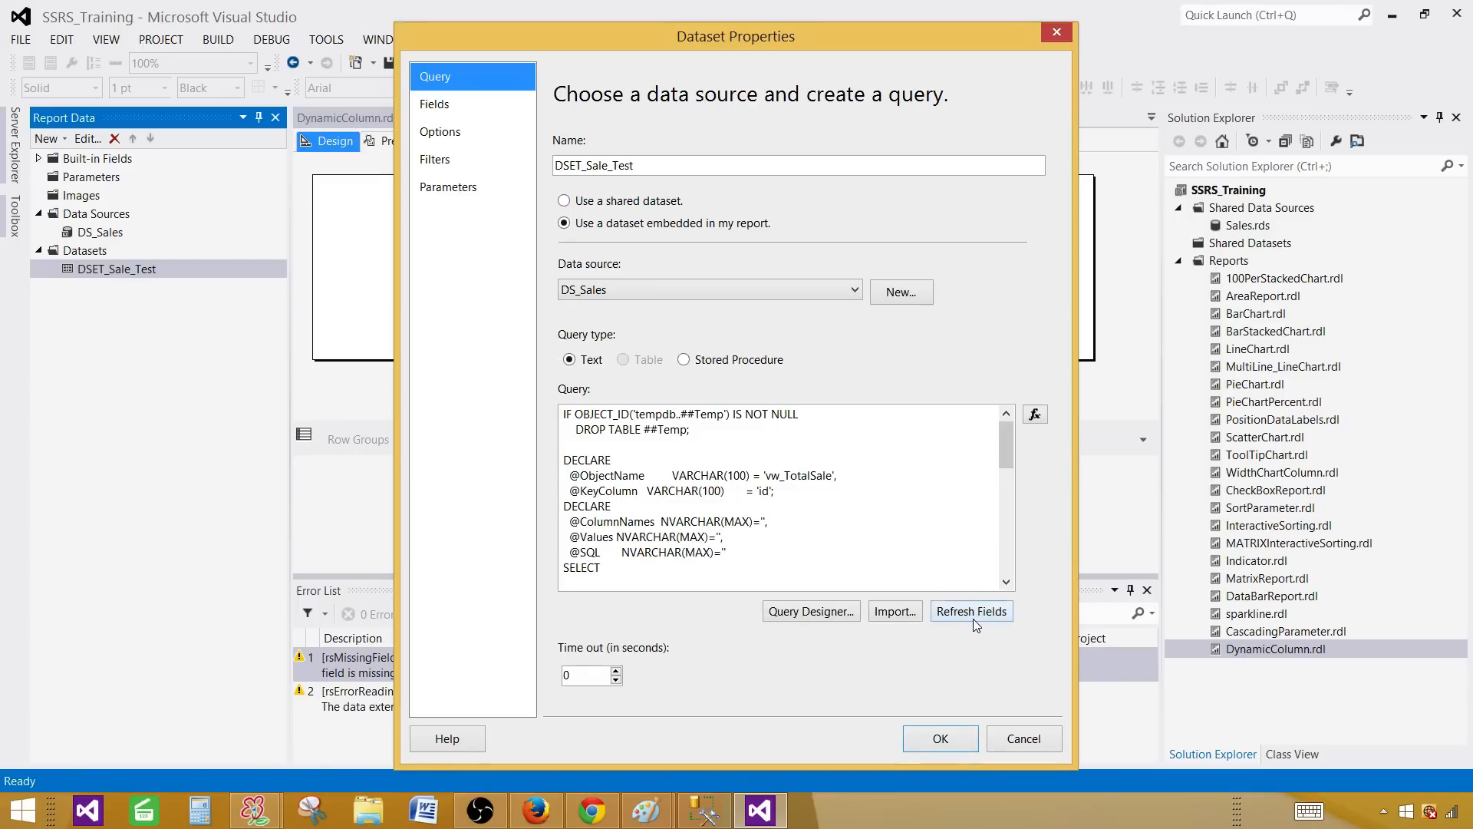
left_click(973, 612)
left_click(709, 342)
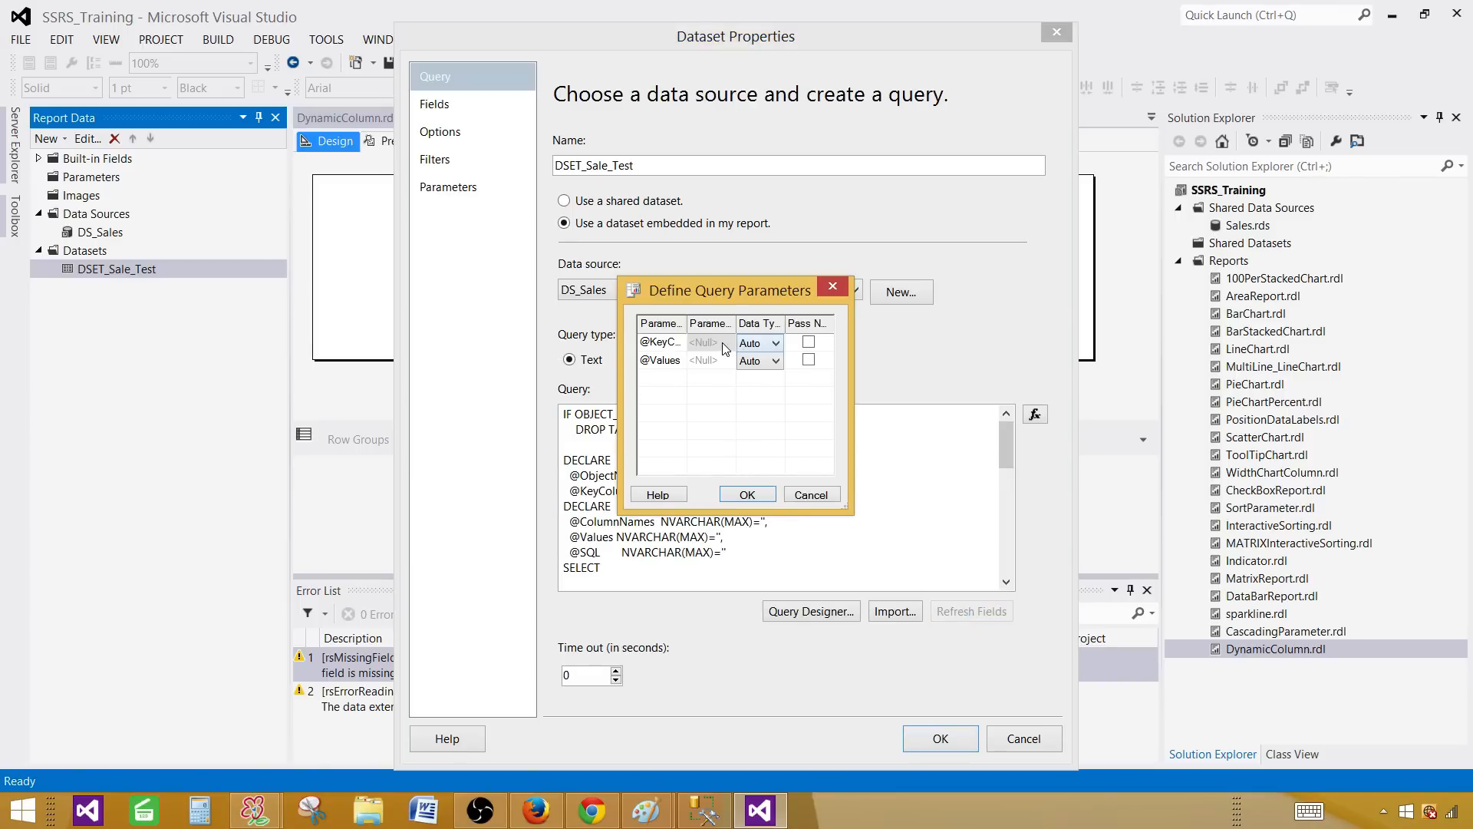
left_click(728, 342)
left_click(709, 372)
left_click(729, 360)
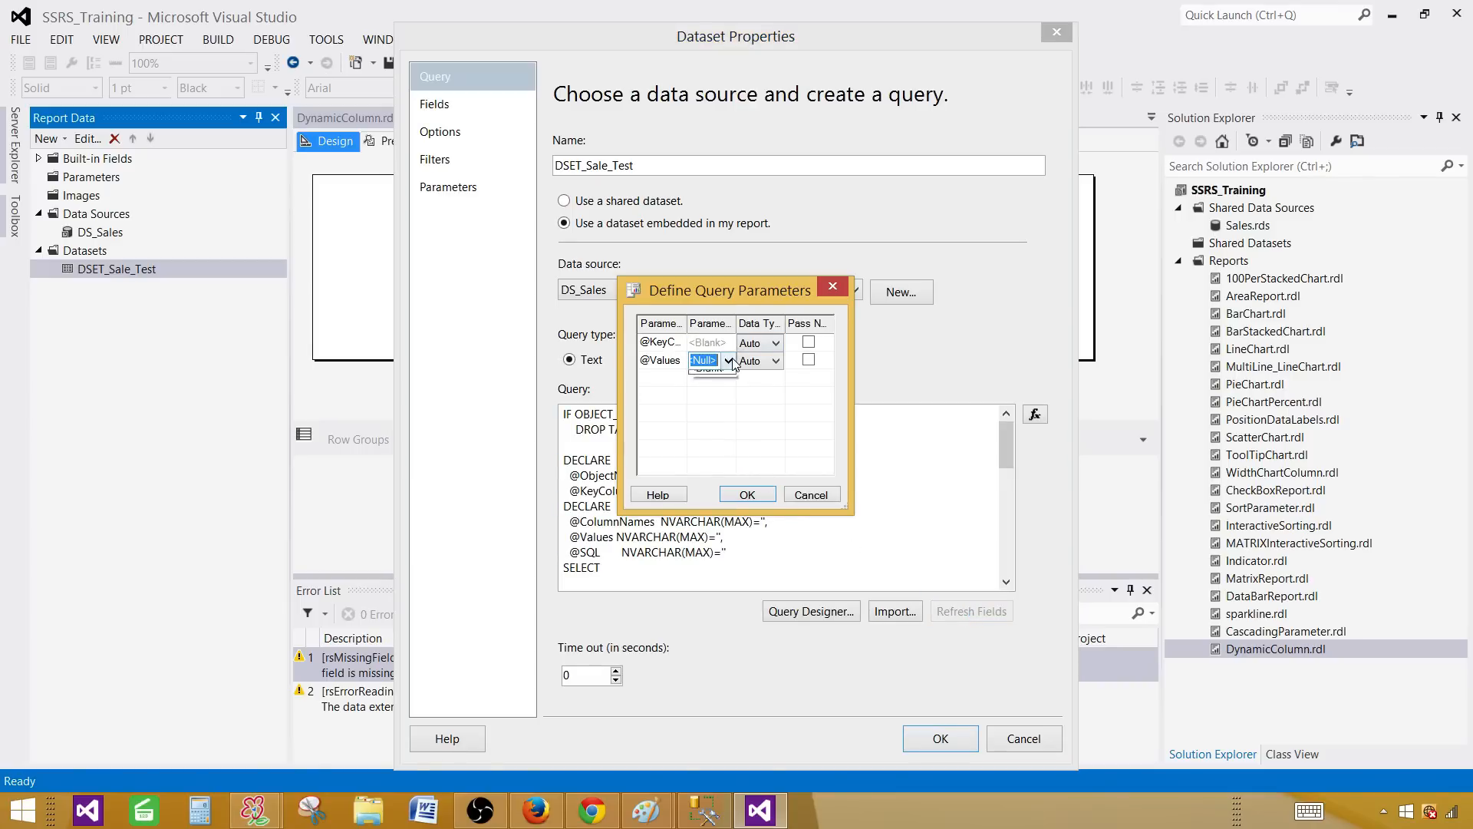
left_click(728, 361)
left_click(709, 389)
left_click(741, 495)
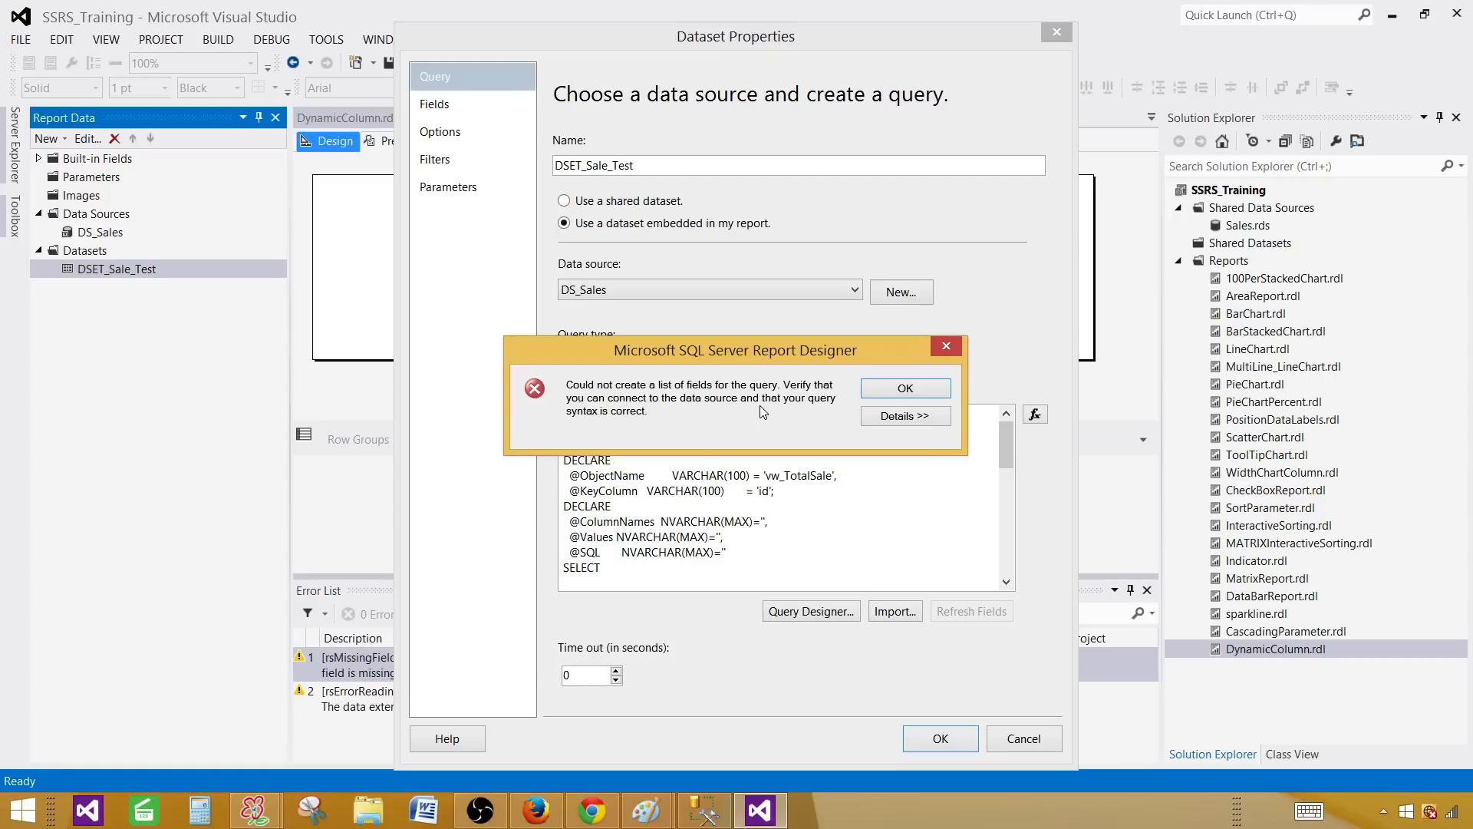
left_click(907, 393)
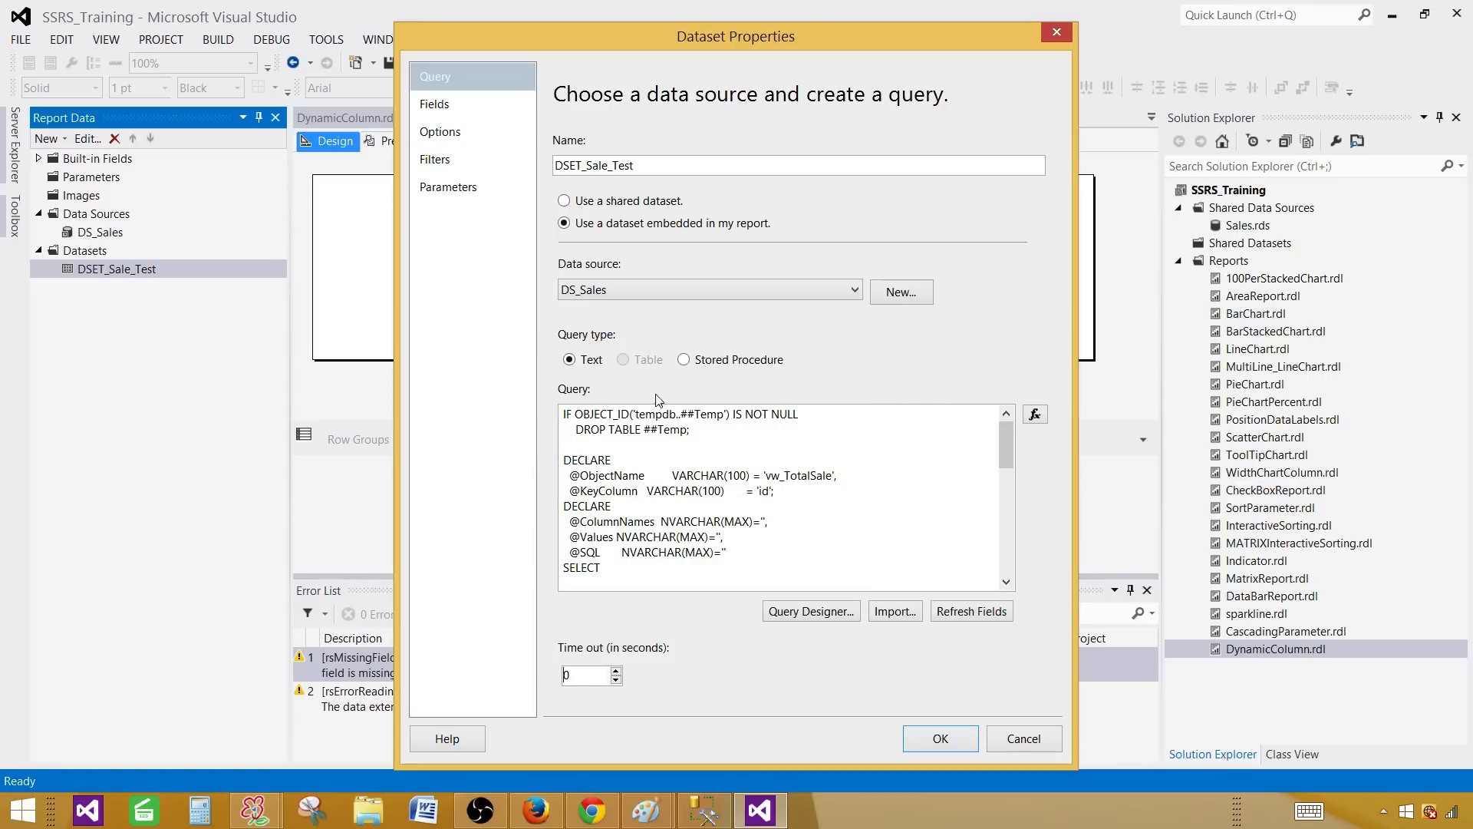
left_click(913, 735)
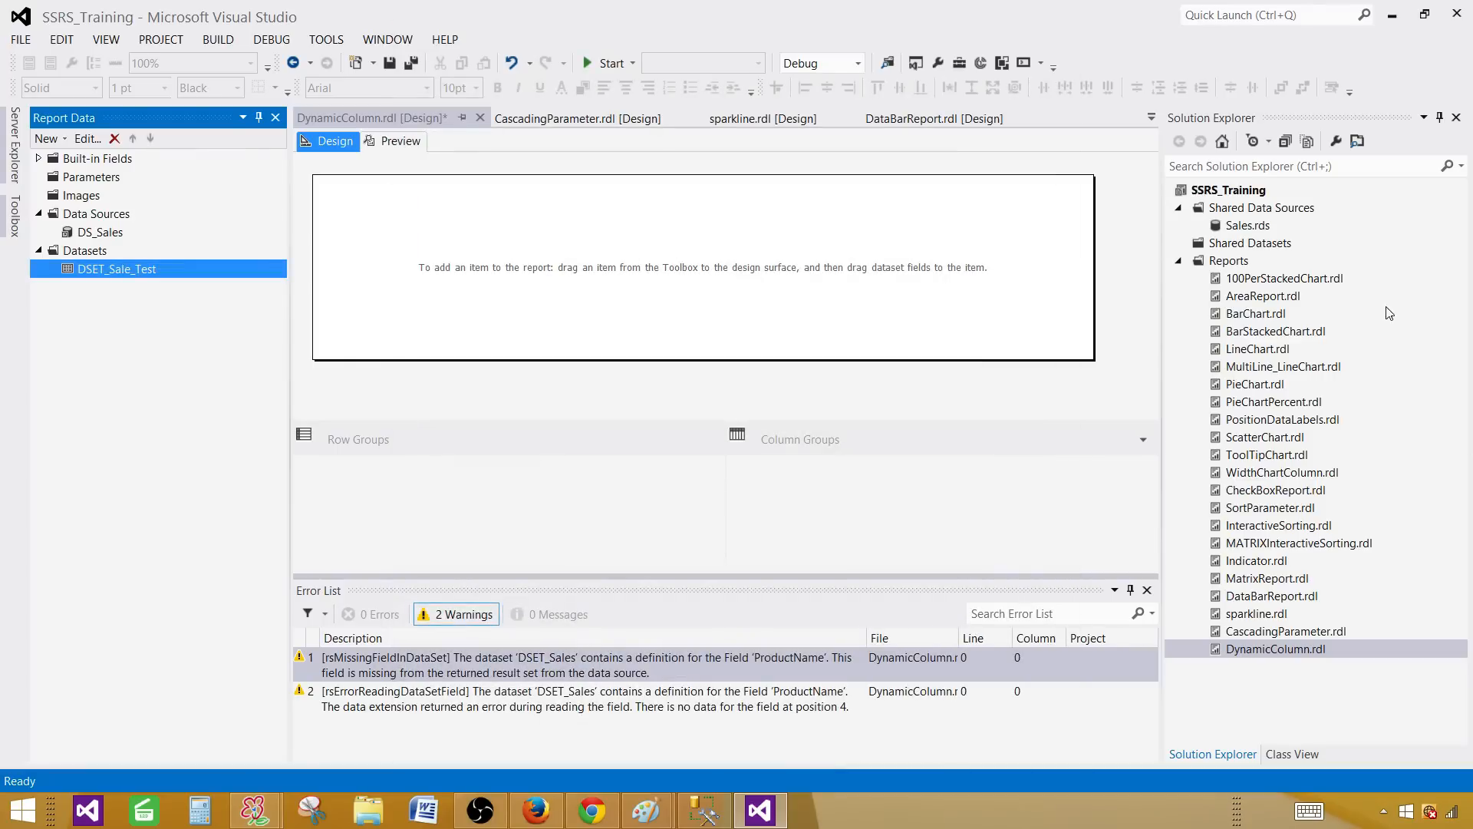
- Test the database connection of the shared data source Sales.rds and close its properties with the settings accepted
double_click(1244, 227)
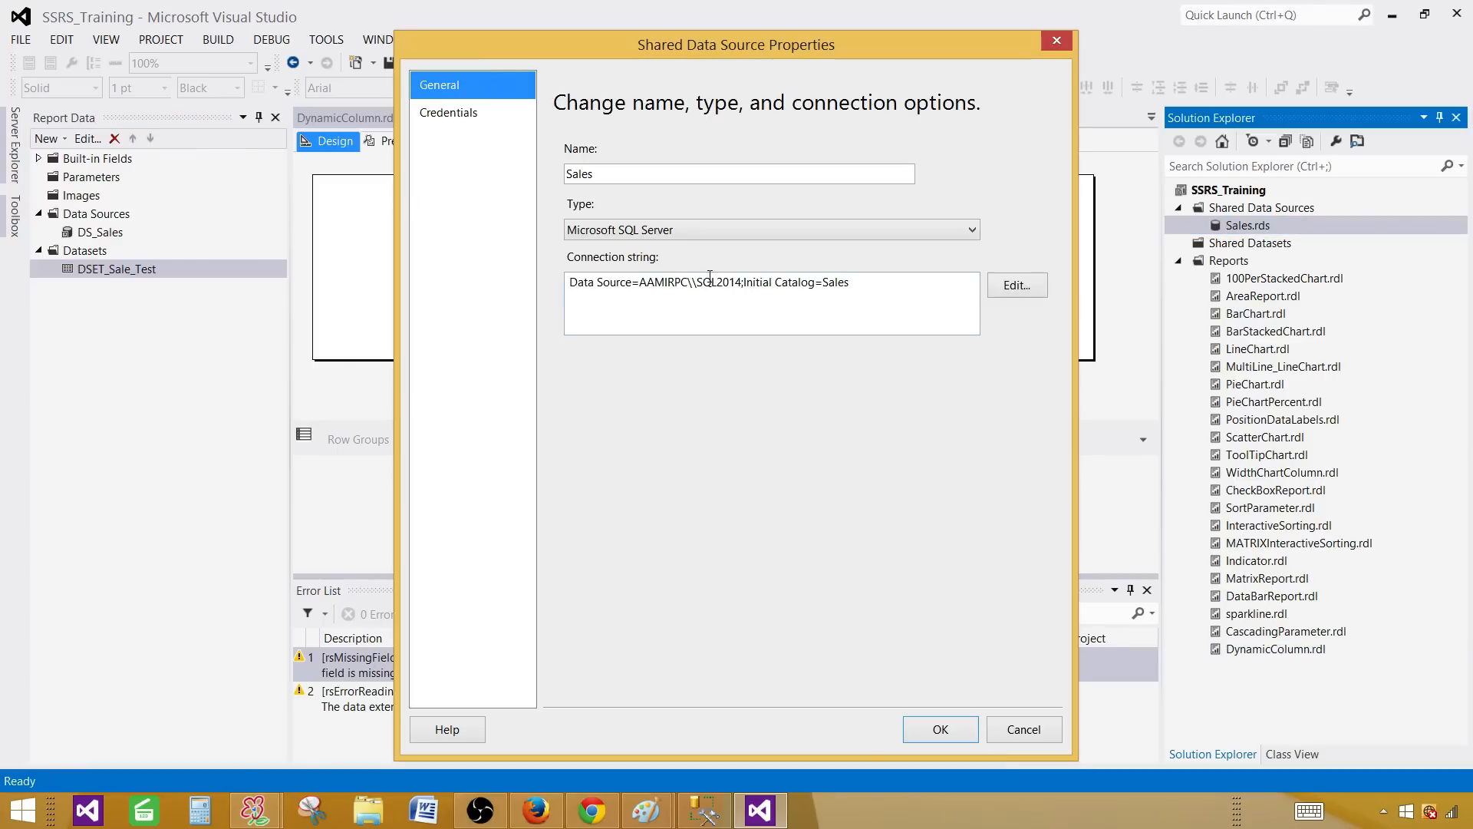
left_click(1018, 286)
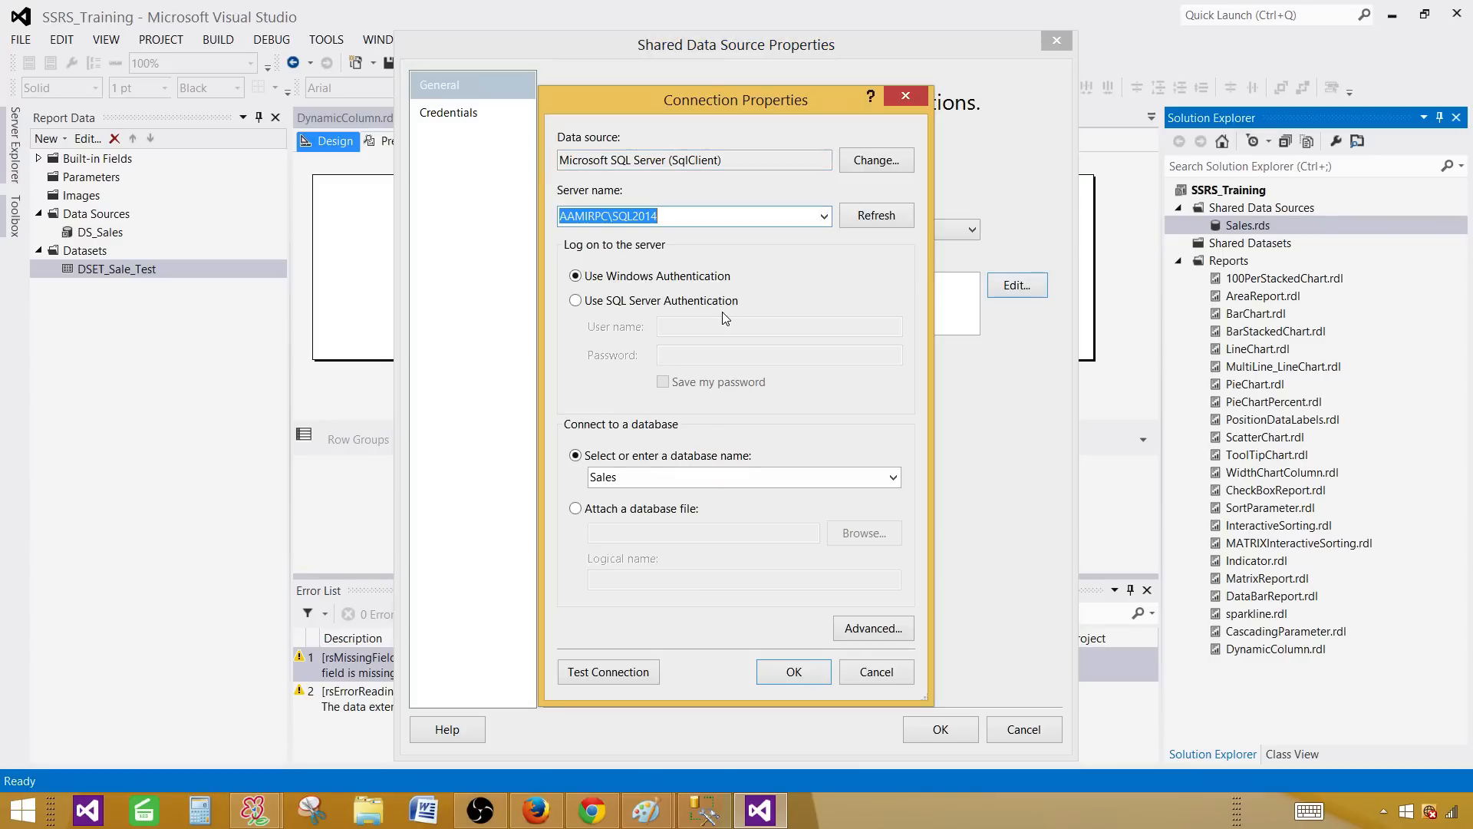
left_click(646, 675)
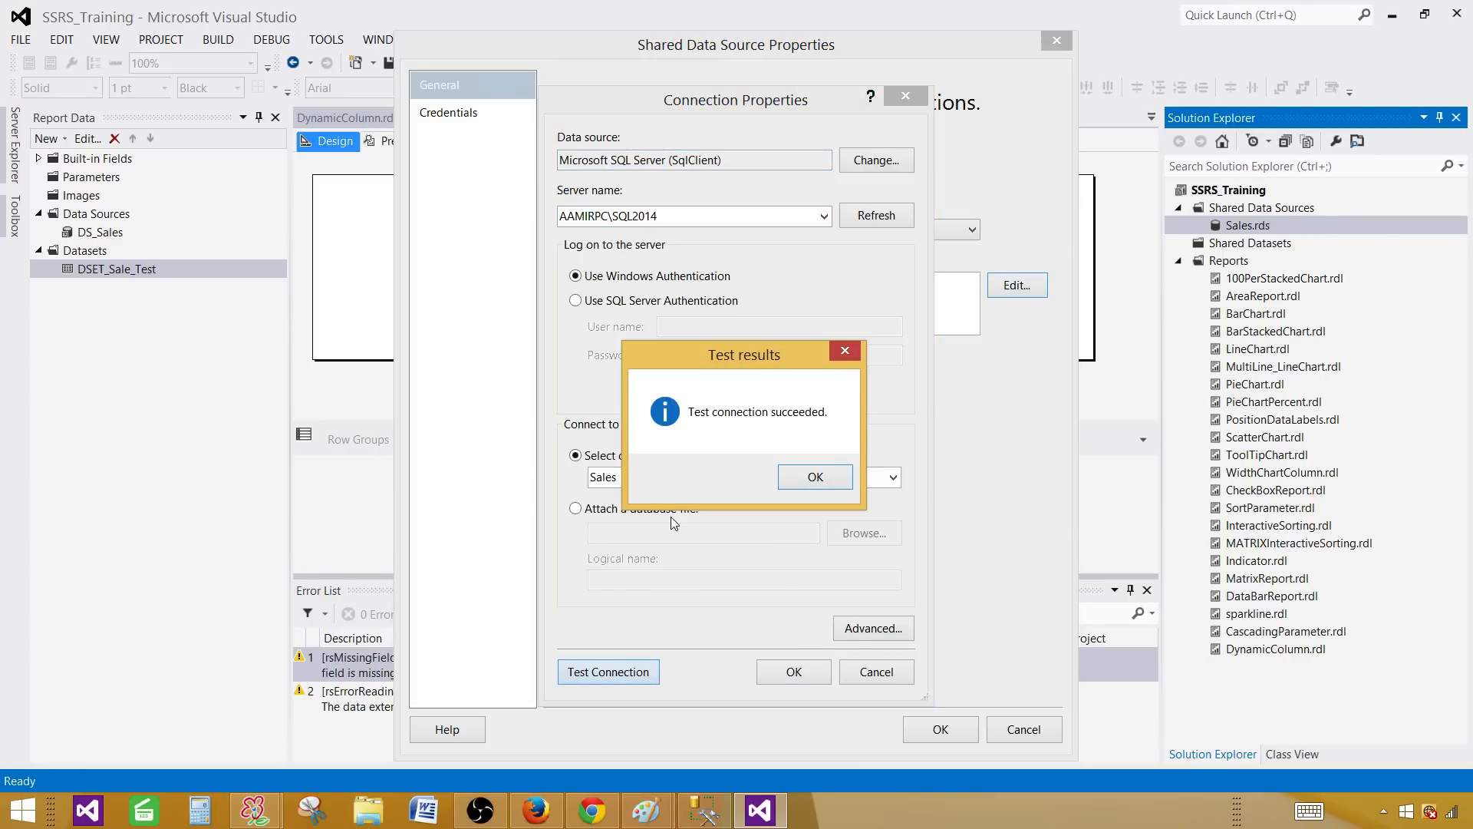
left_click(814, 472)
left_click(794, 670)
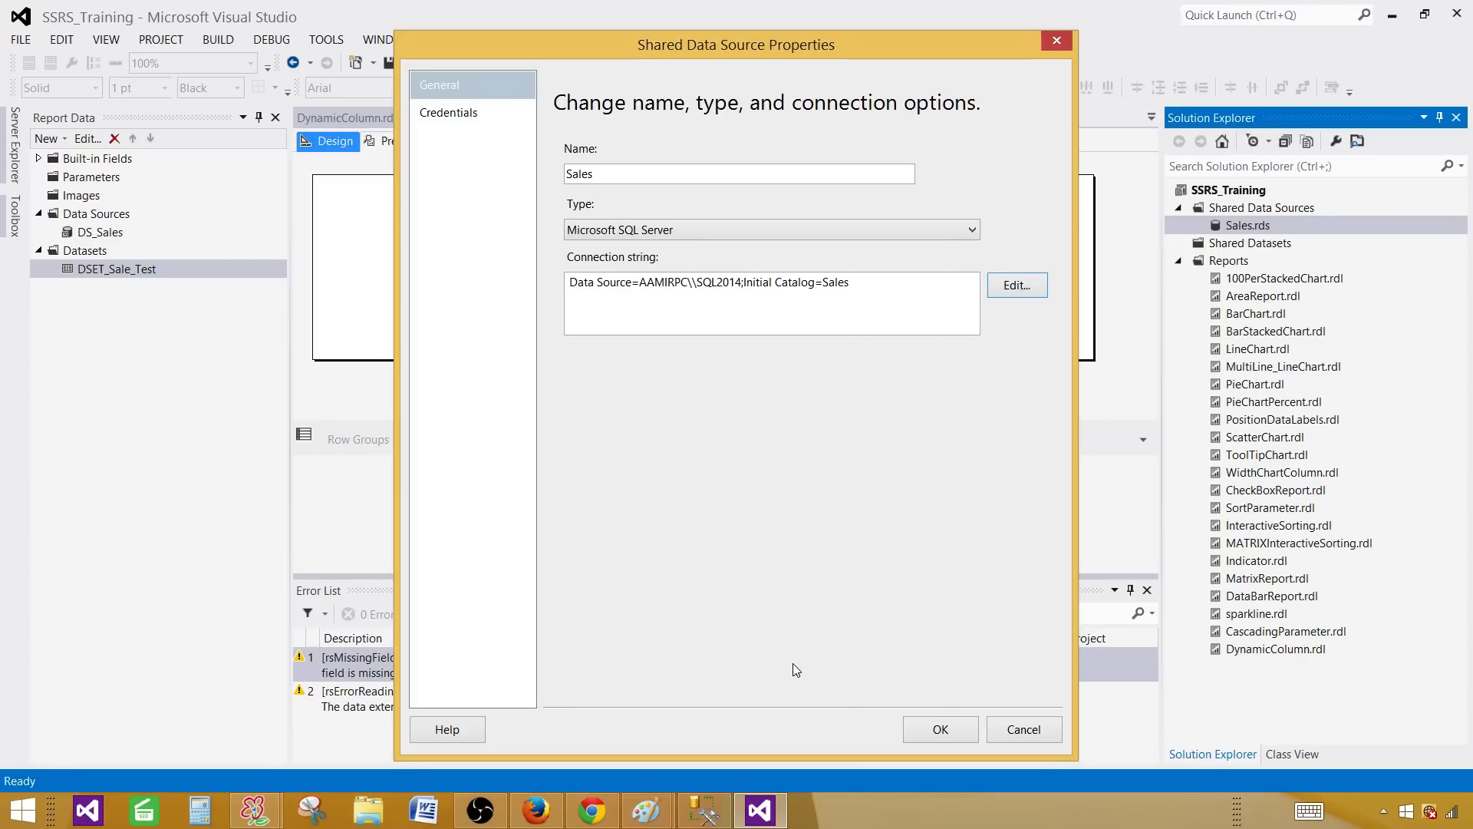
left_click(933, 729)
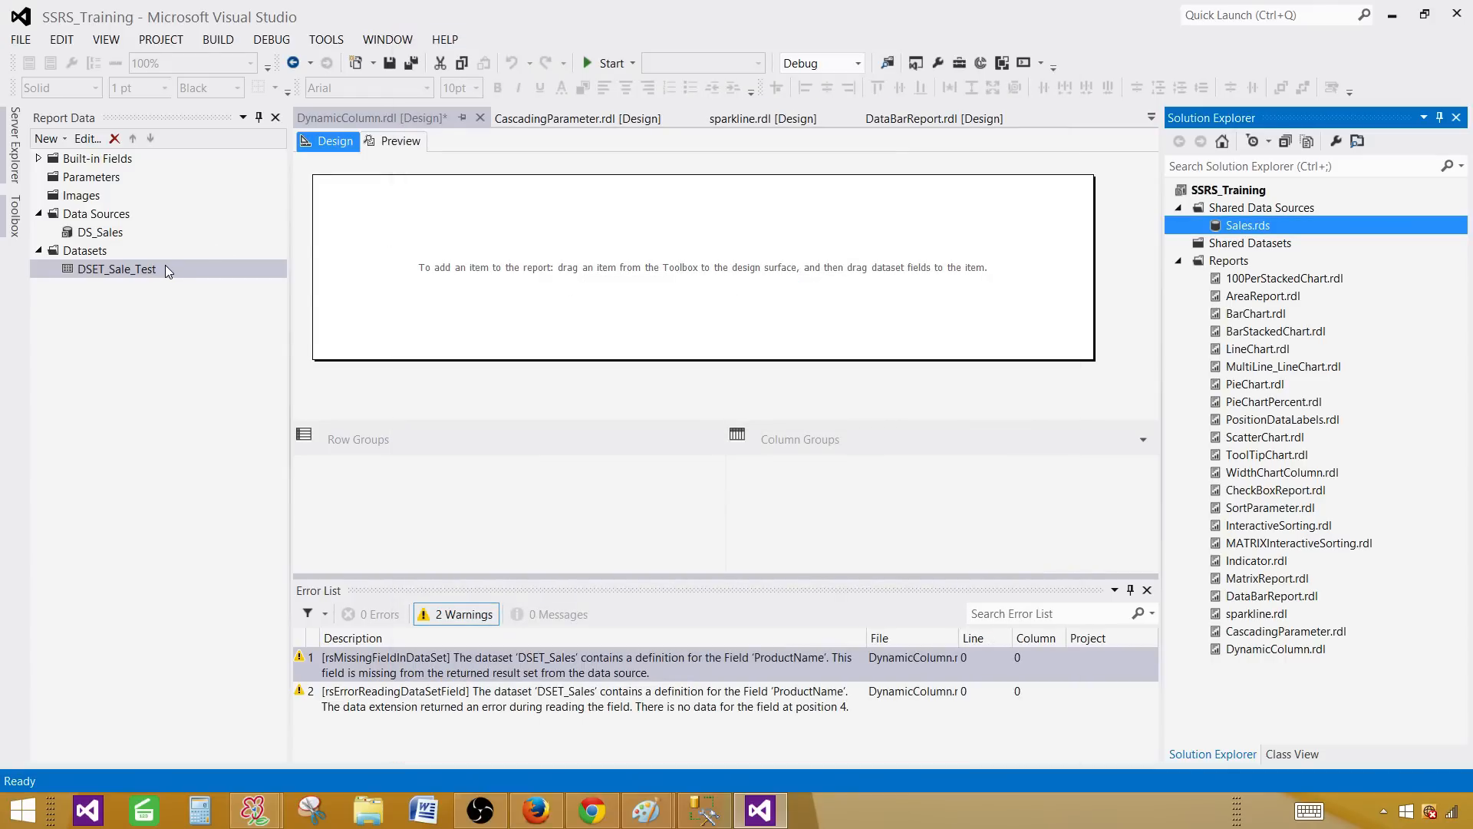
- Add a query field named id with field source id to DSET_Sale_Test and save the dataset
right_click(146, 272)
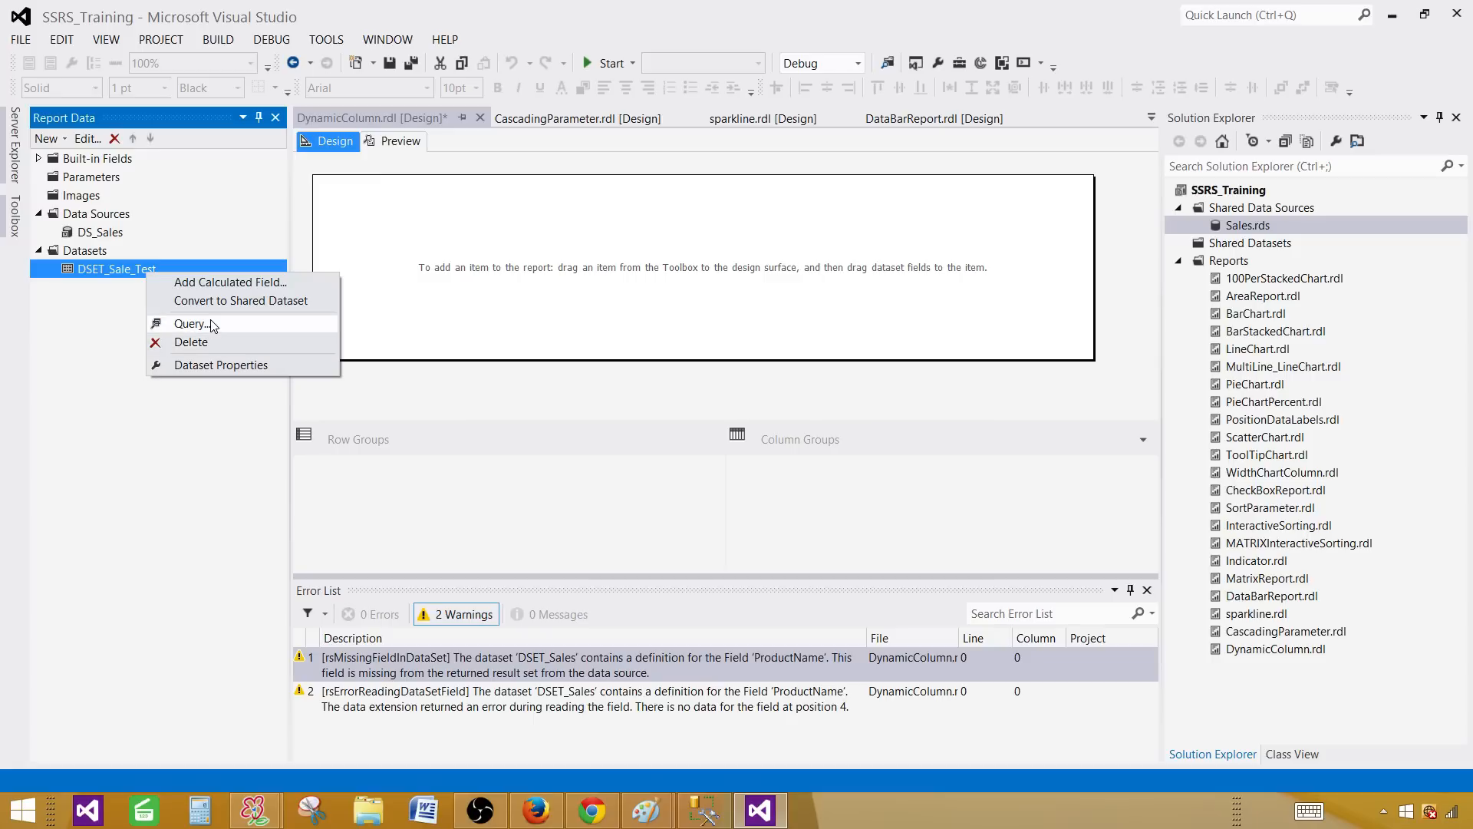
left_click(134, 271)
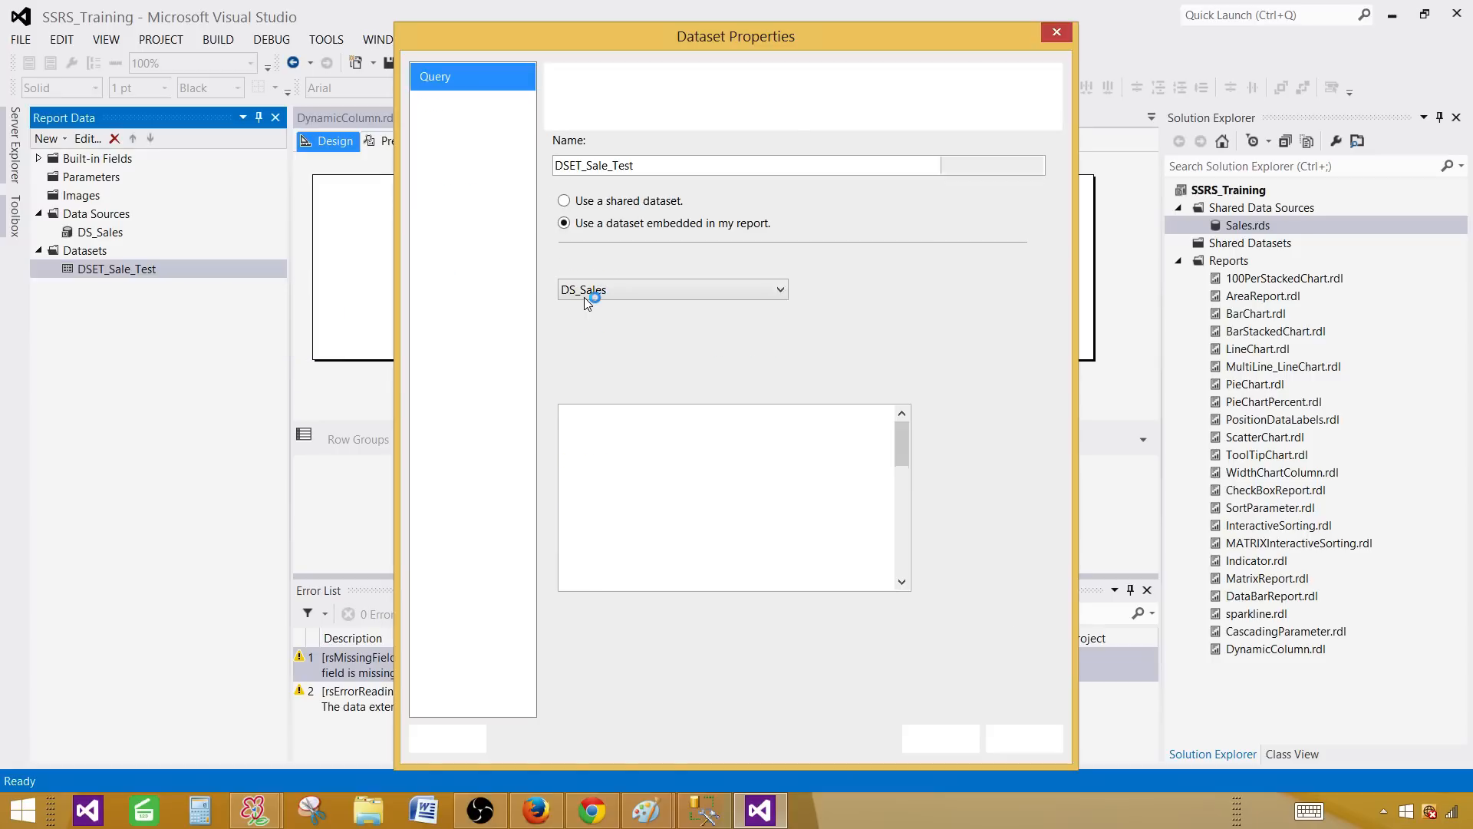
left_click(497, 105)
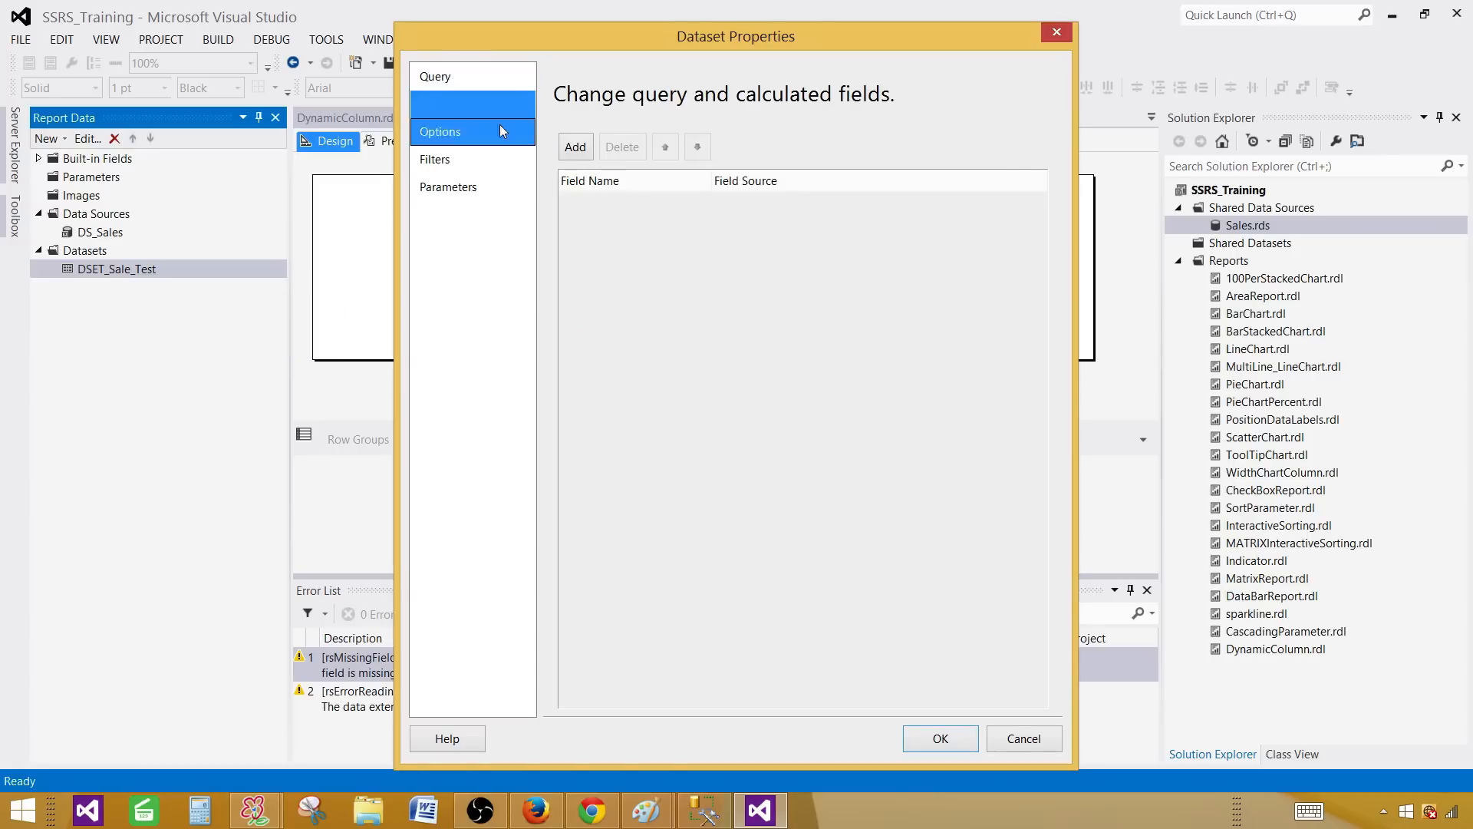
left_click(586, 151)
left_click(610, 210)
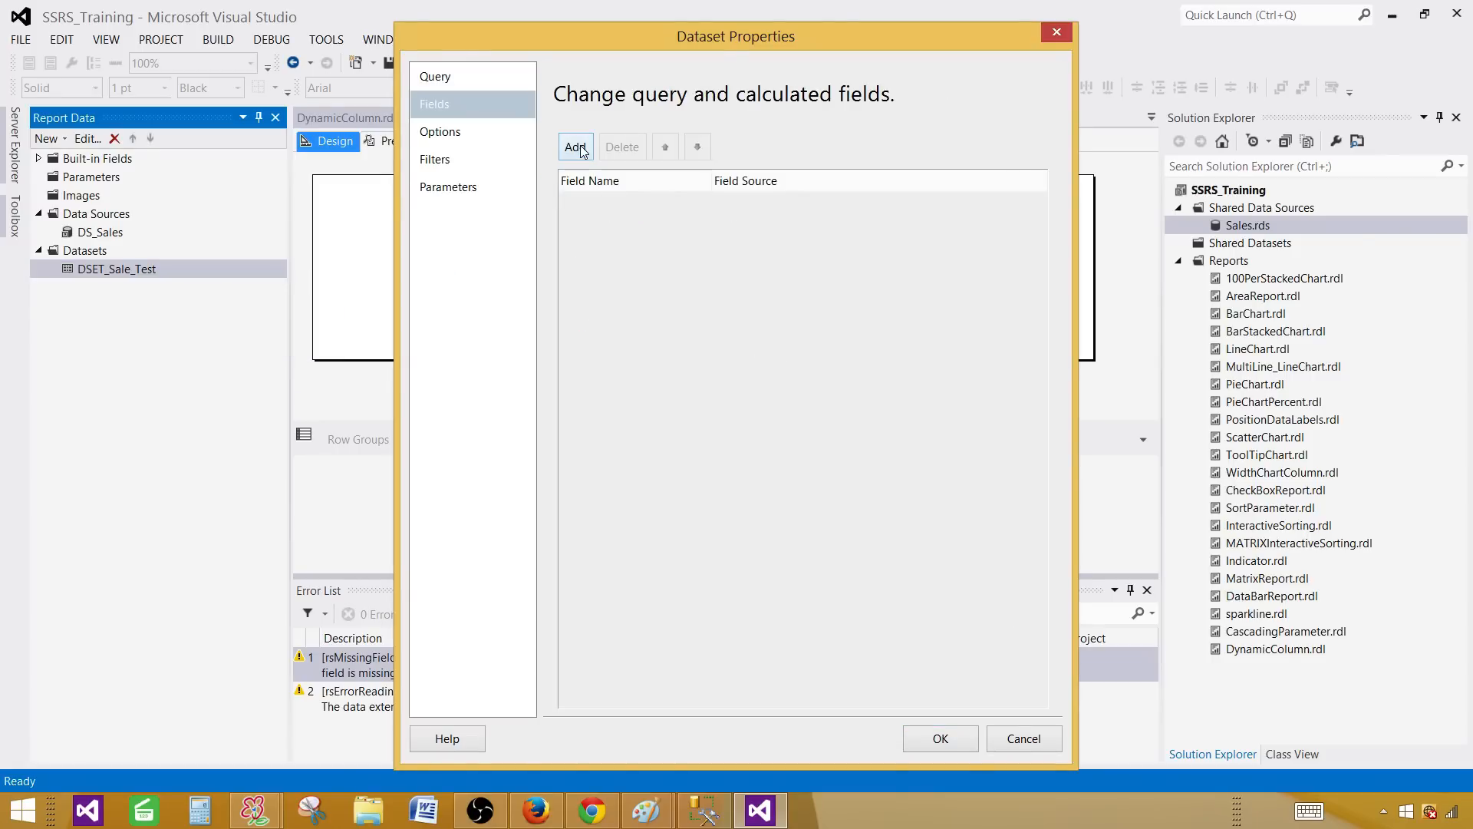
left_click(575, 147)
left_click(607, 192)
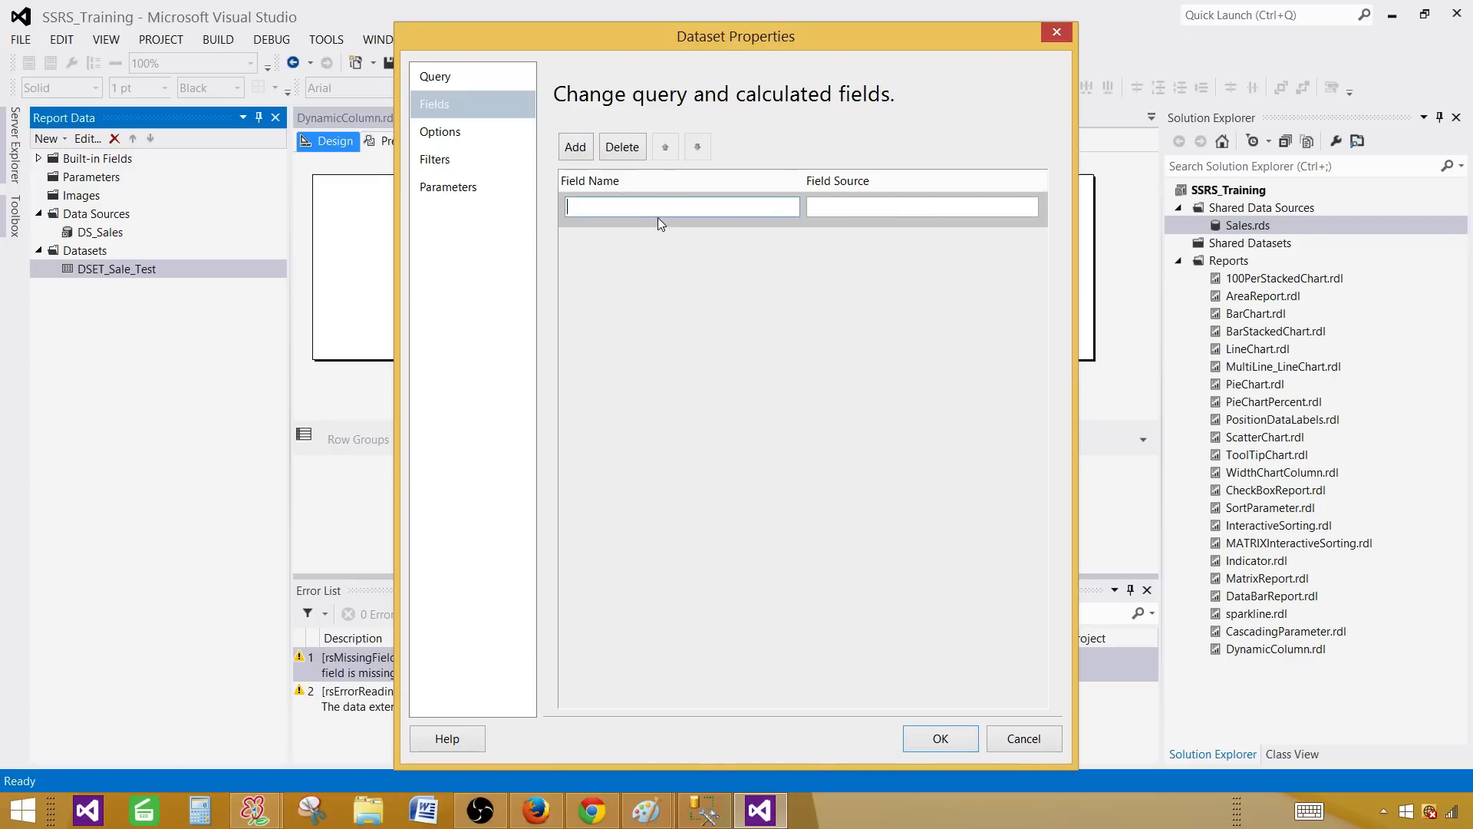
type("id")
left_click(819, 209)
type("id")
key("Return")
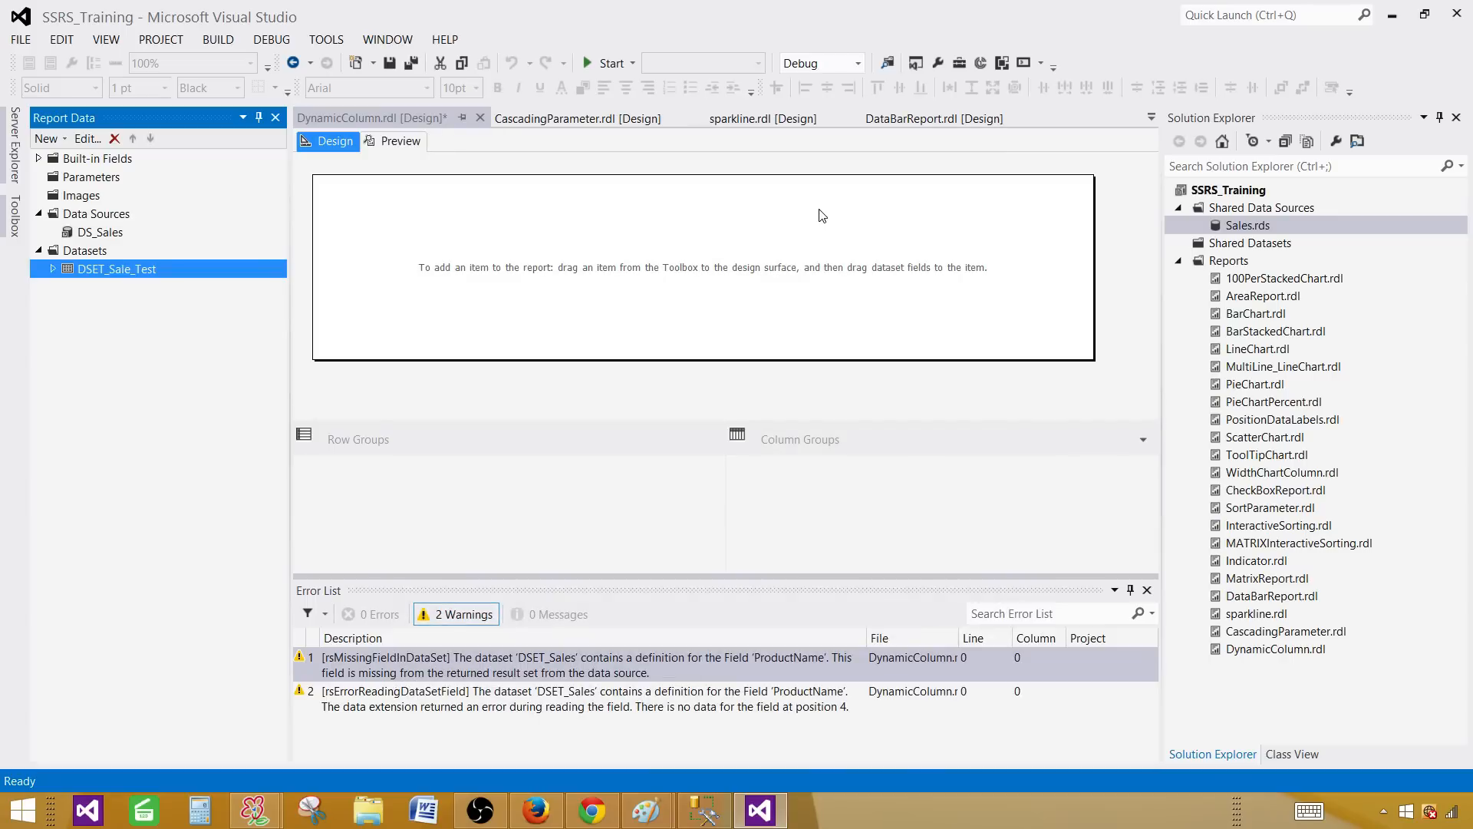
- Add a second query field to DSET_Sale_Test named Value, with Value as its field source
left_click(53, 268)
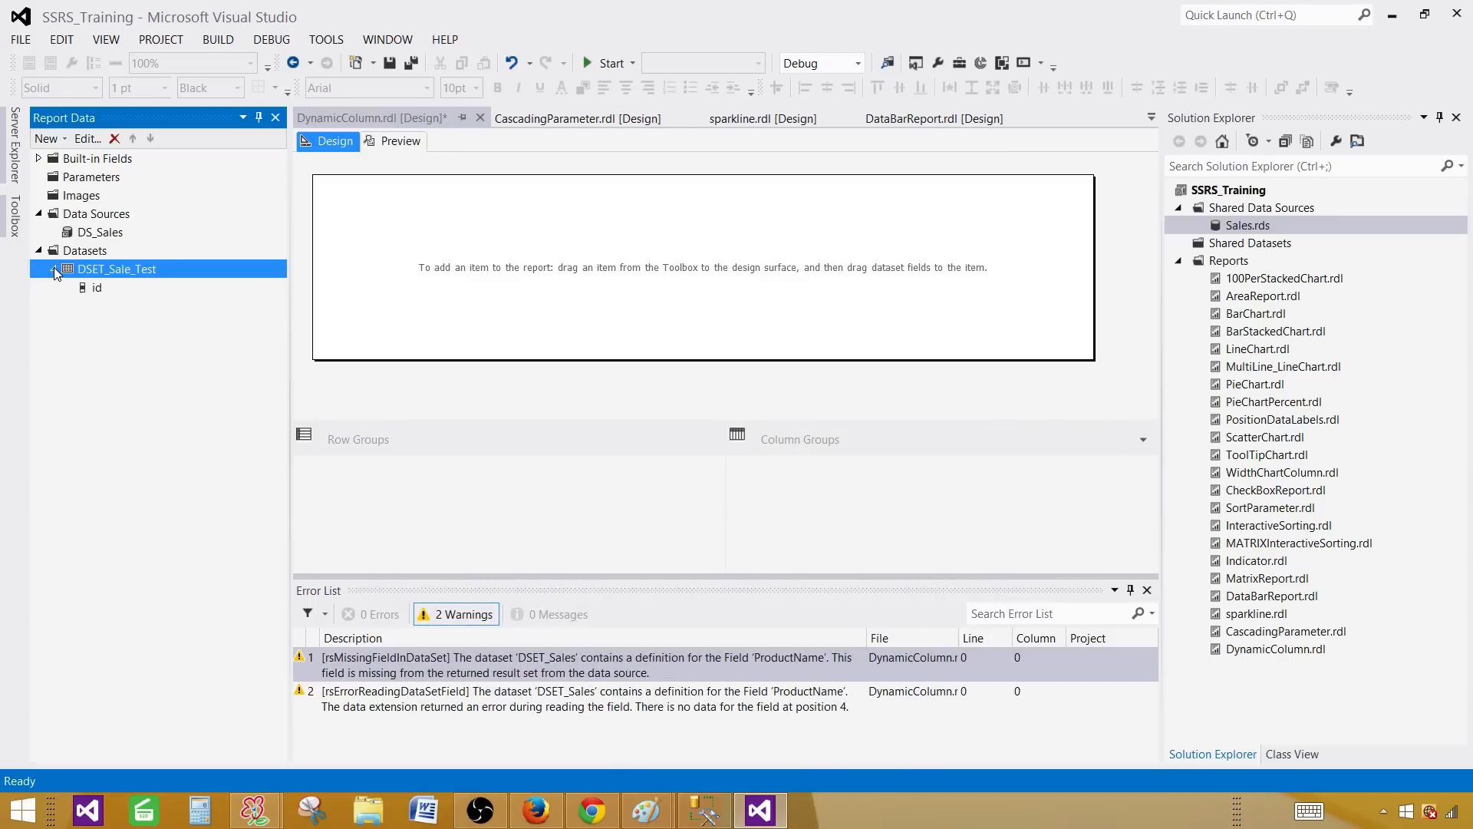
double_click(99, 270)
left_click(476, 105)
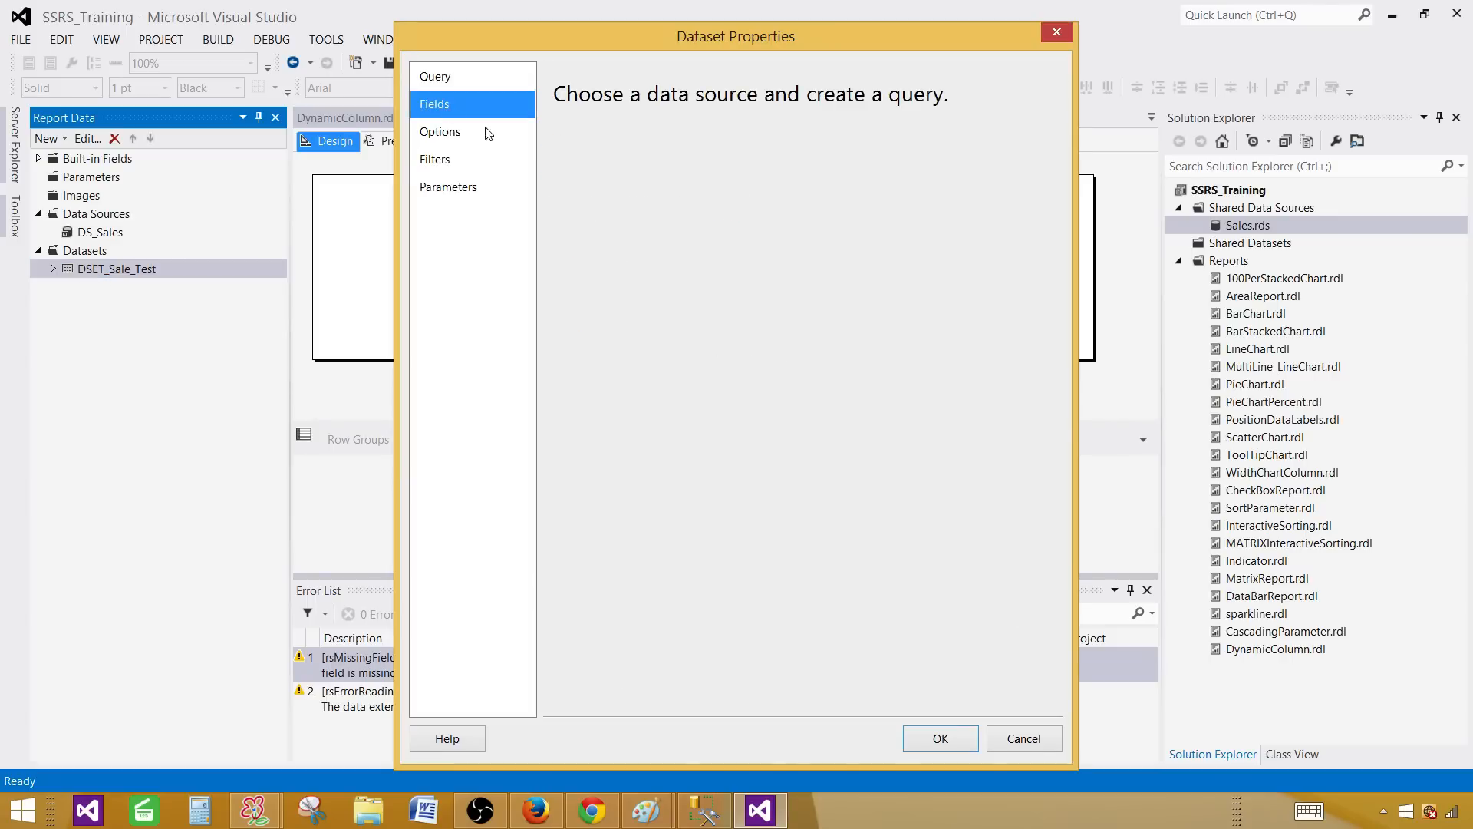
left_click(577, 148)
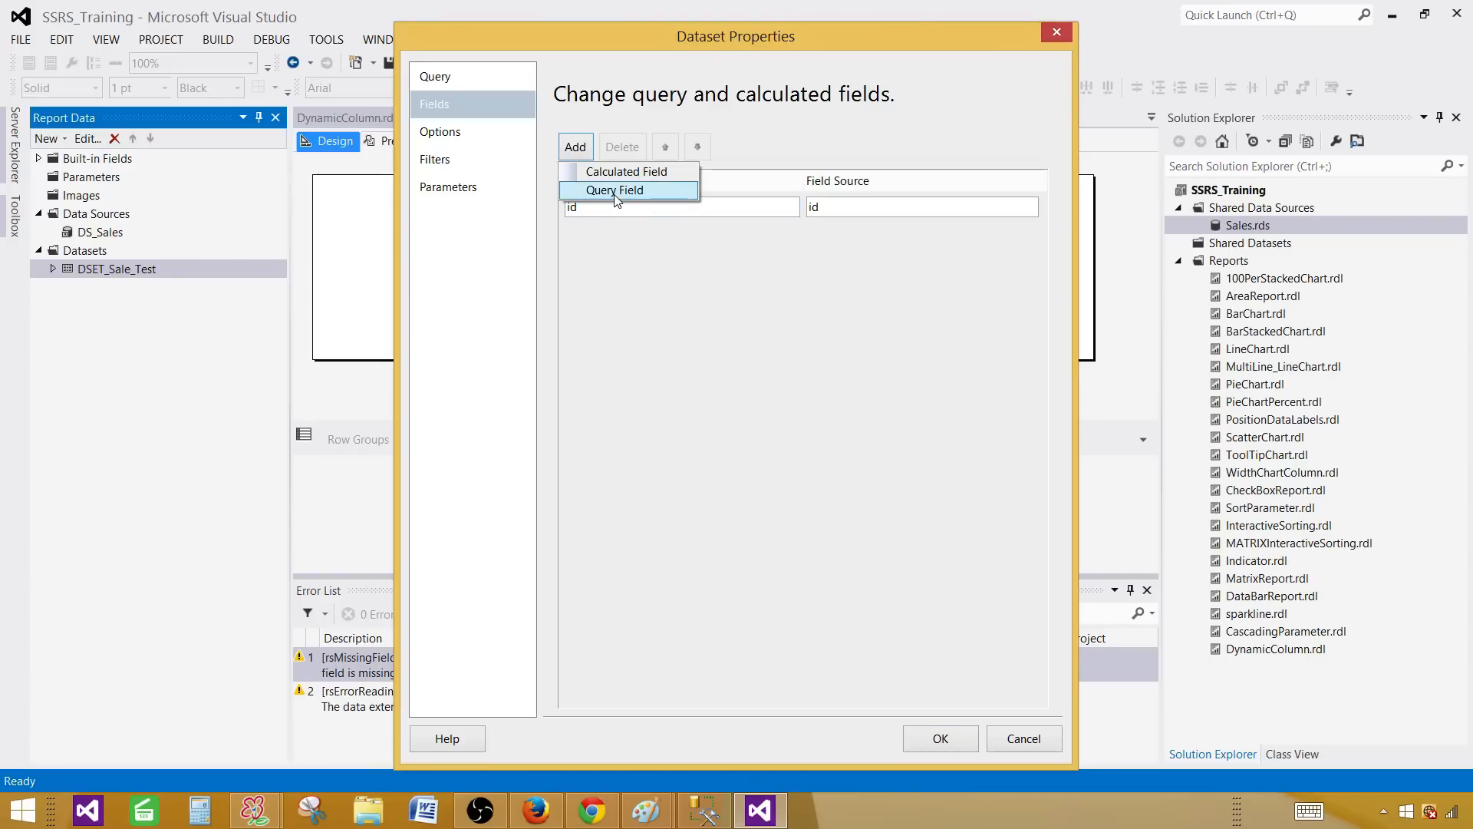
left_click(616, 191)
type("Value")
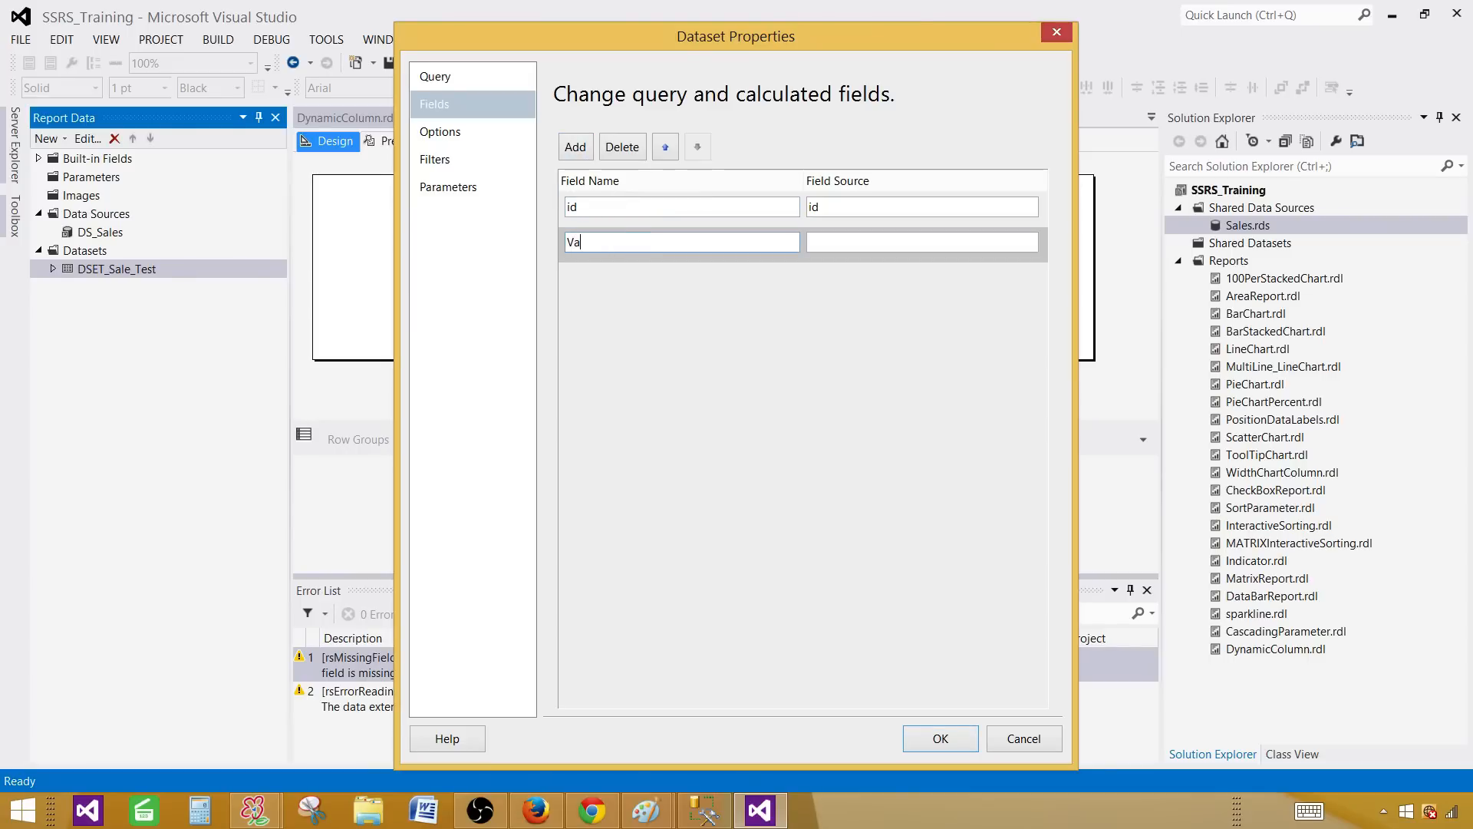
left_click(828, 242)
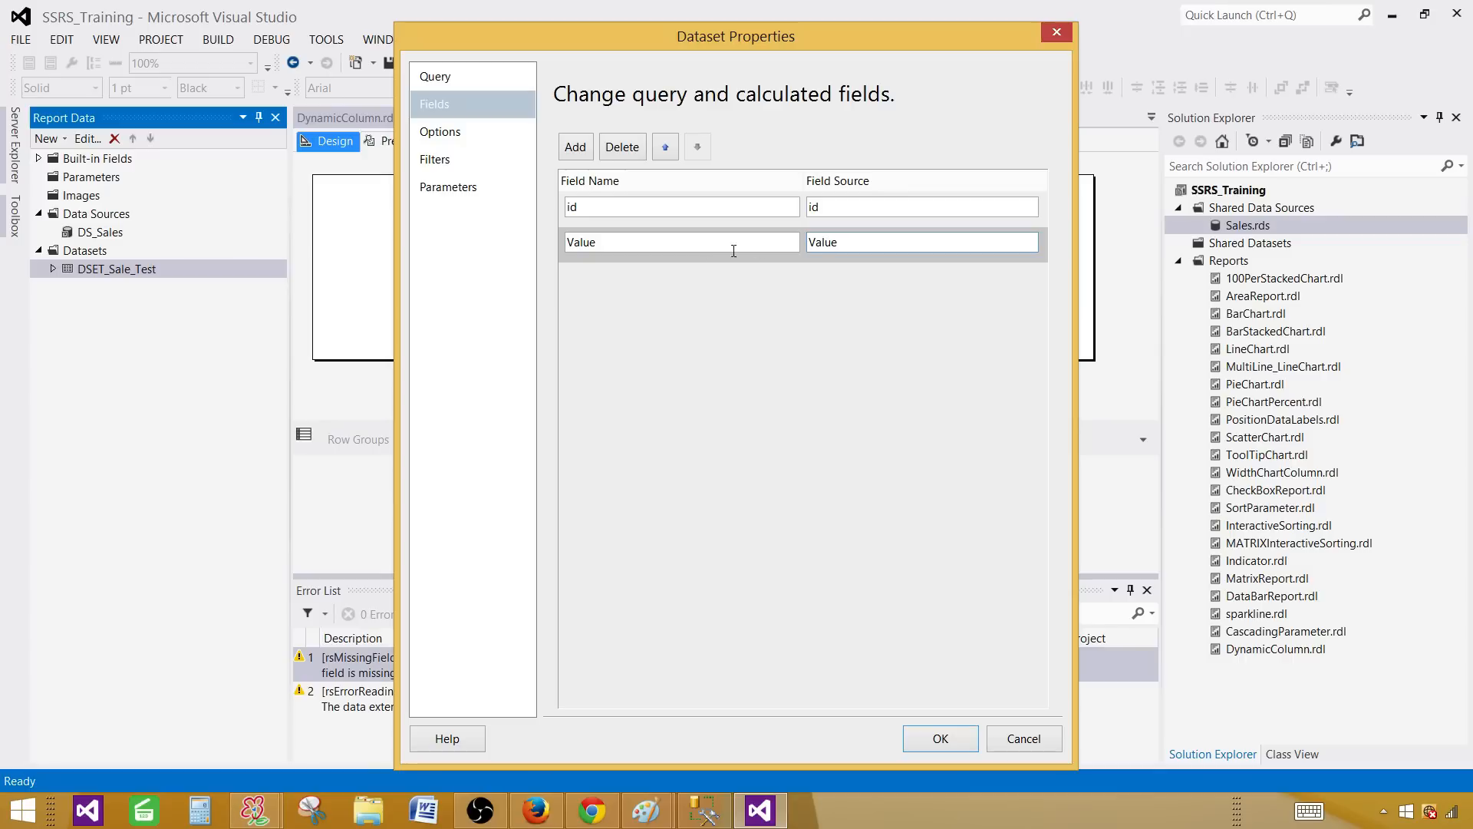
- Add a third query field named ColumnName with field source ColumnName, and save DSET_Sale_Test
left_click(577, 147)
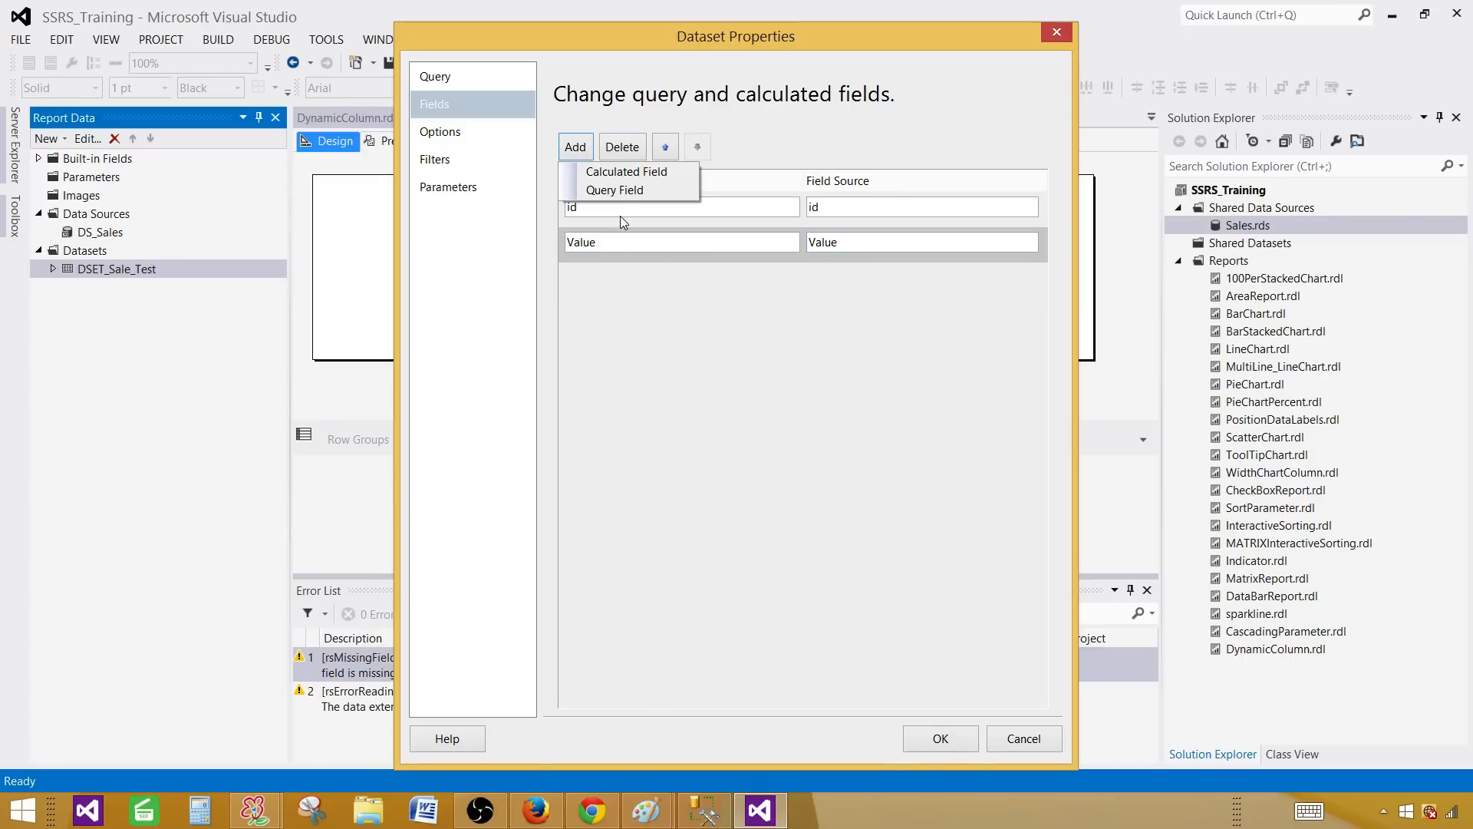
left_click(620, 195)
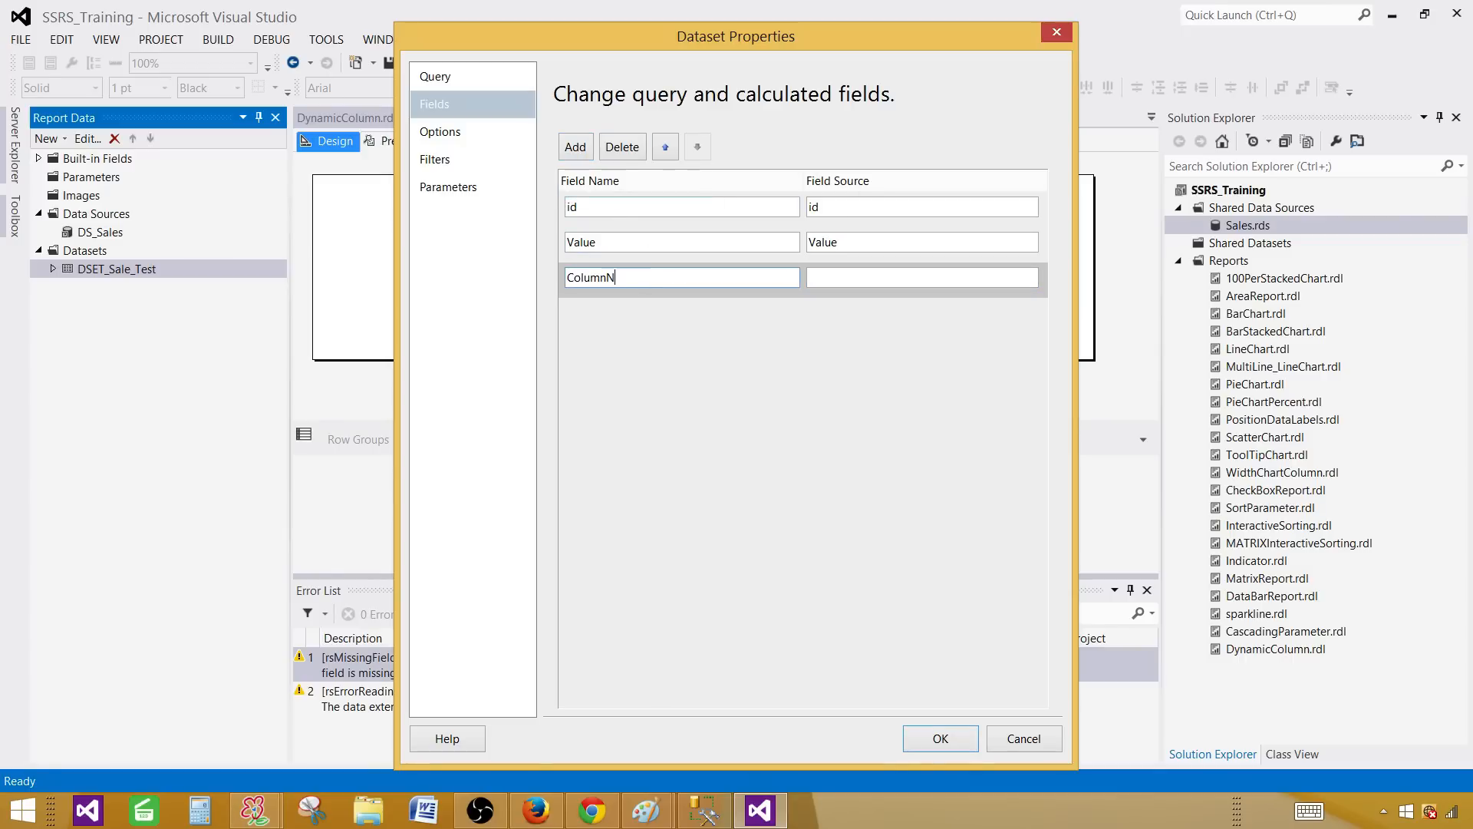
left_click(806, 278)
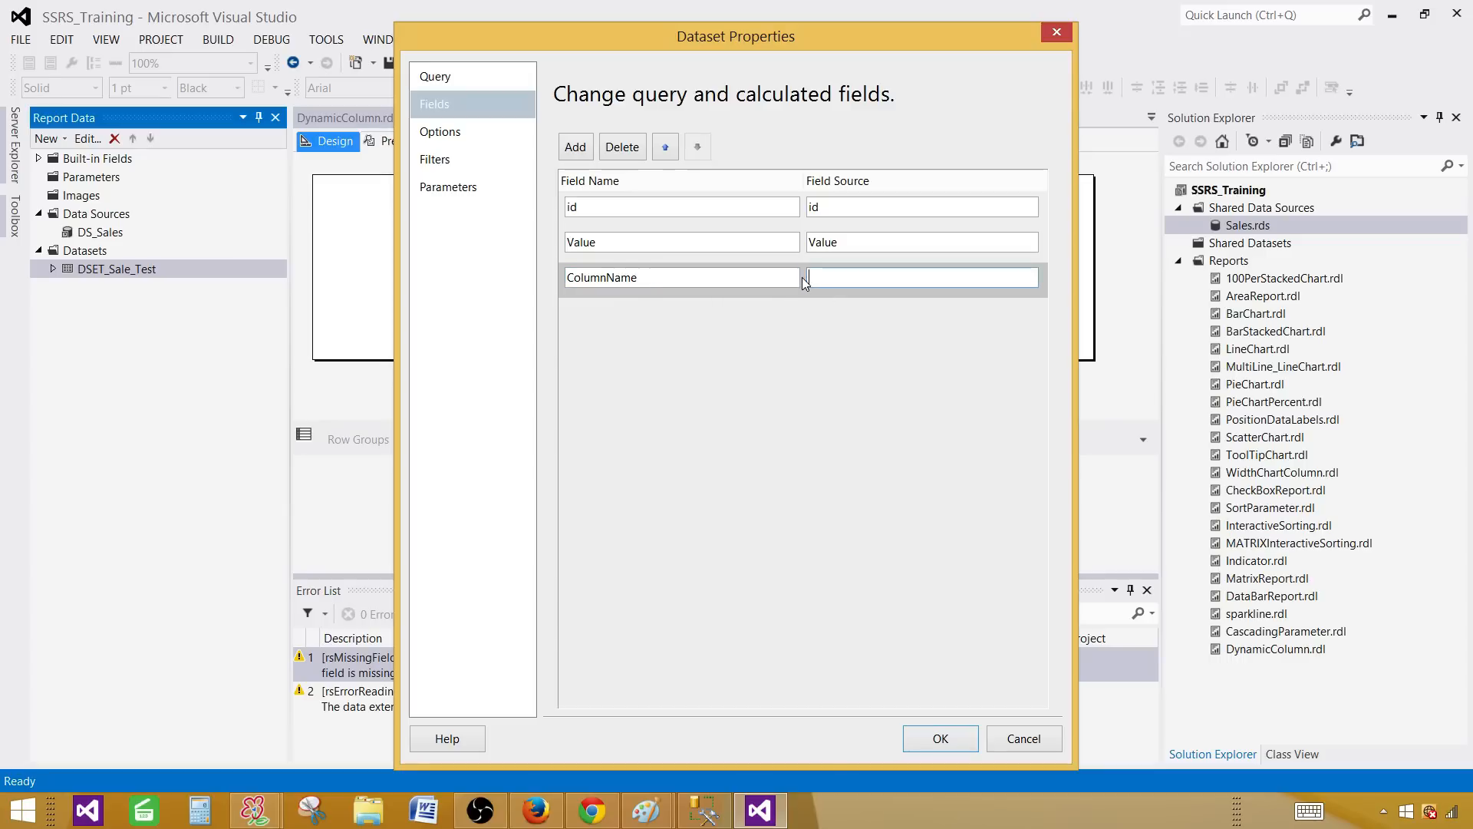
type("ColumnName")
left_click(941, 738)
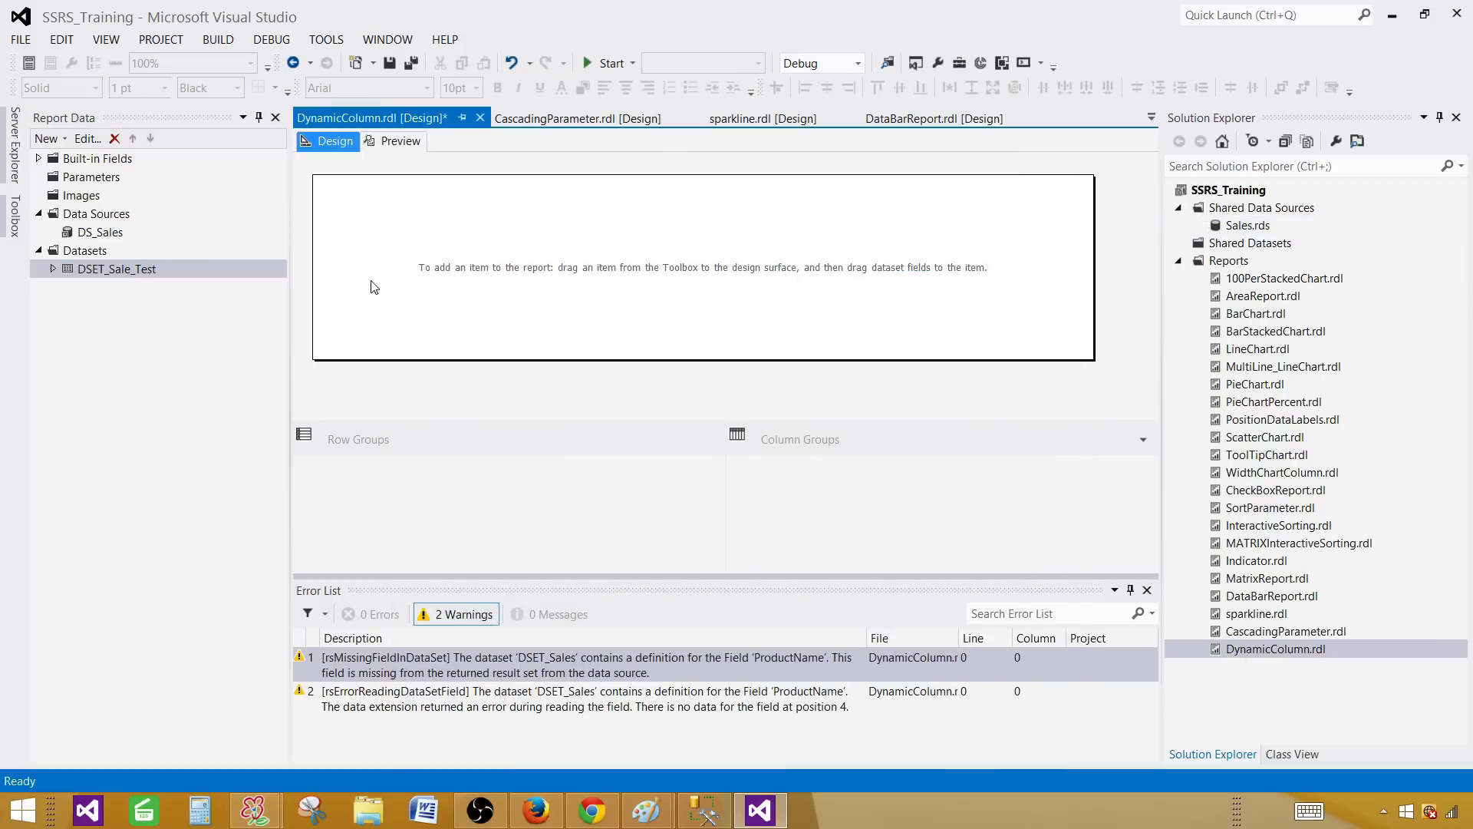
- Insert a matrix in the DynamicColumn report body and enlarge it to cover about half the body's width
right_click(446, 219)
mouse_move(508, 283)
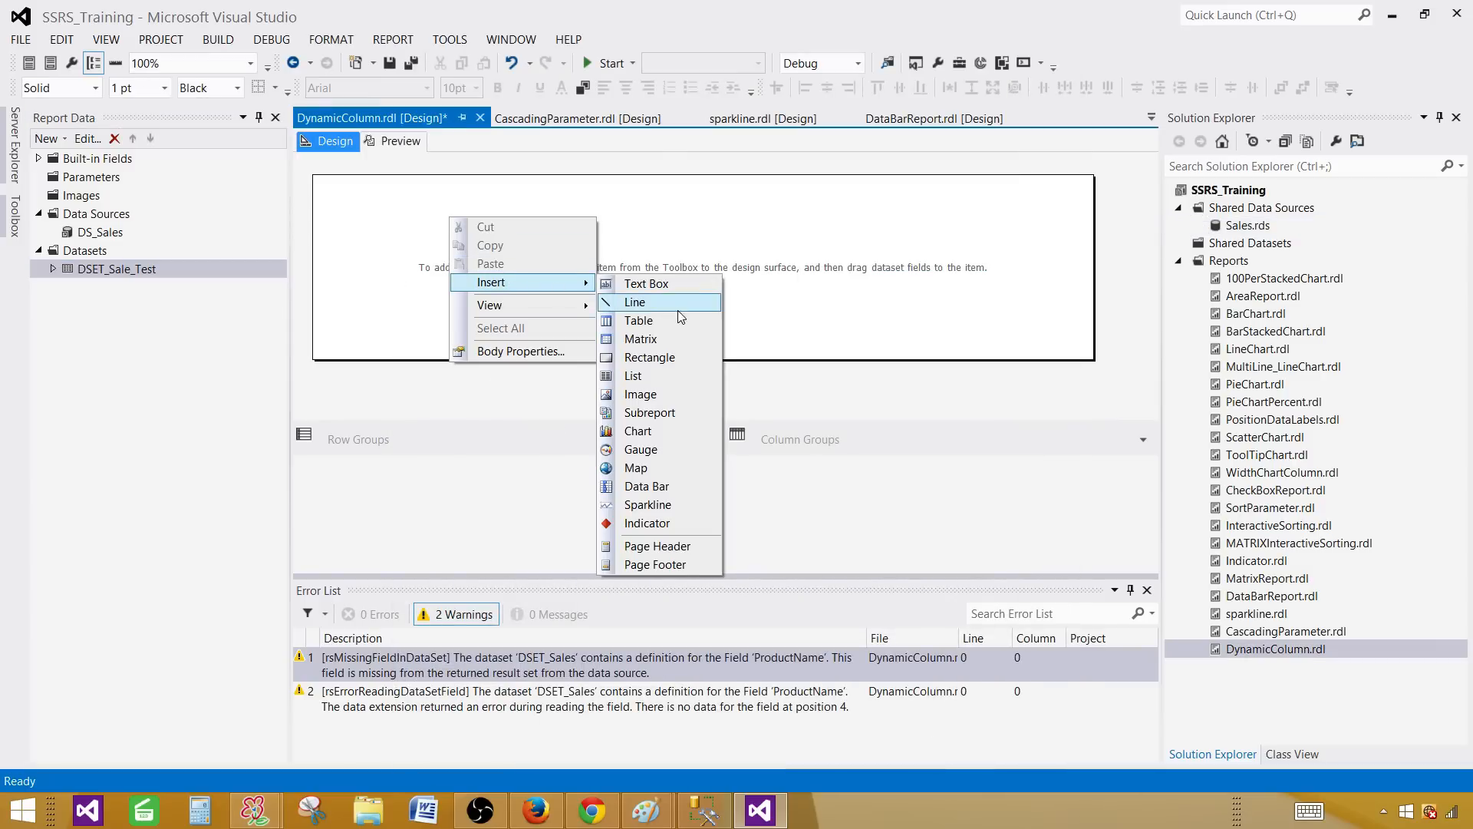
left_click(664, 346)
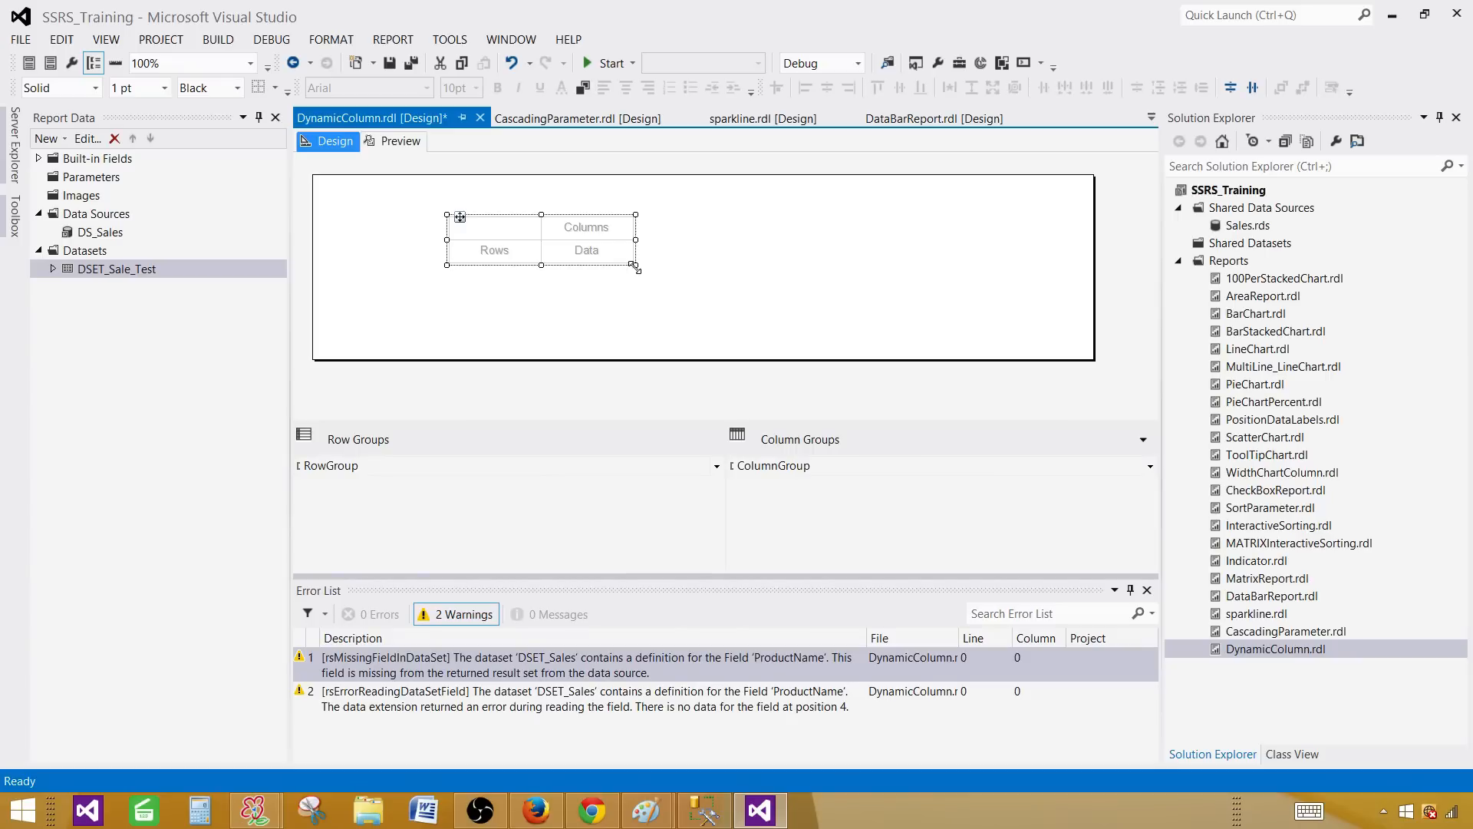
left_click_drag(634, 266, 850, 319)
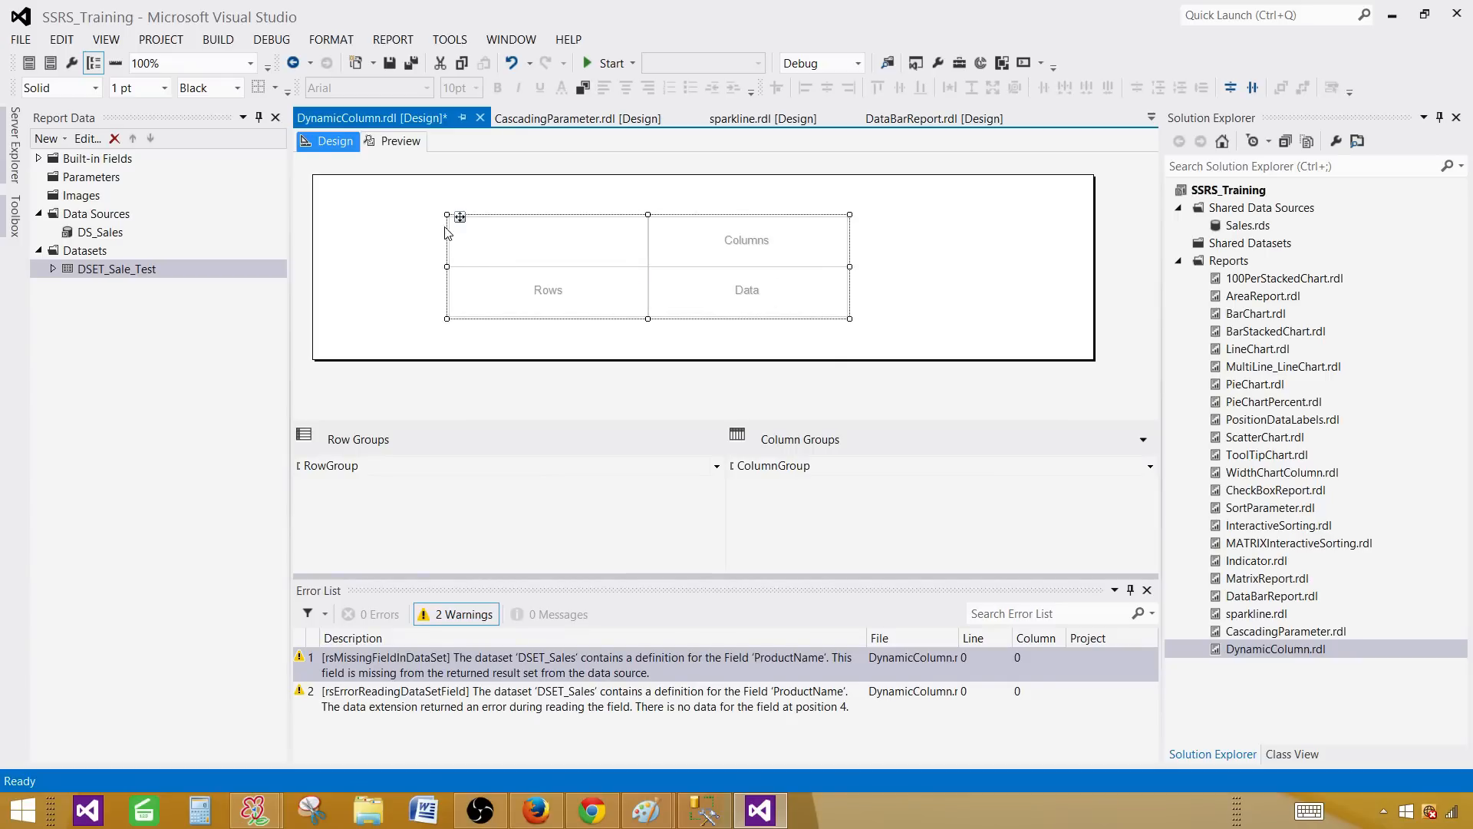
left_click_drag(447, 214, 431, 248)
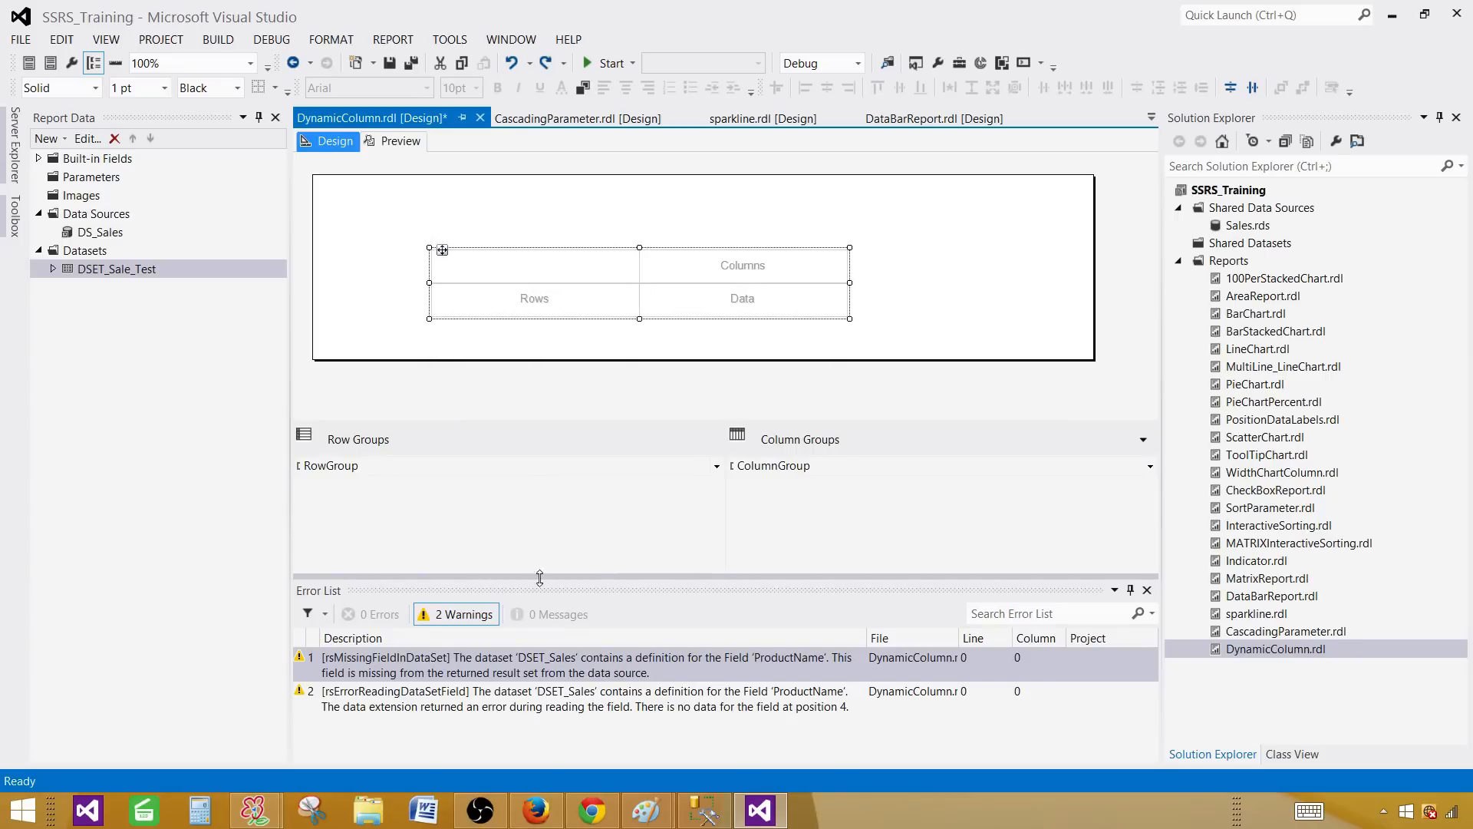
- Examine the script and its result columns in SQL Server Management Studio, and return to Visual Studio to show the fields of DSET_Sale_Test
left_click(704, 813)
left_click(649, 193)
scroll(666, 225, "up", 6)
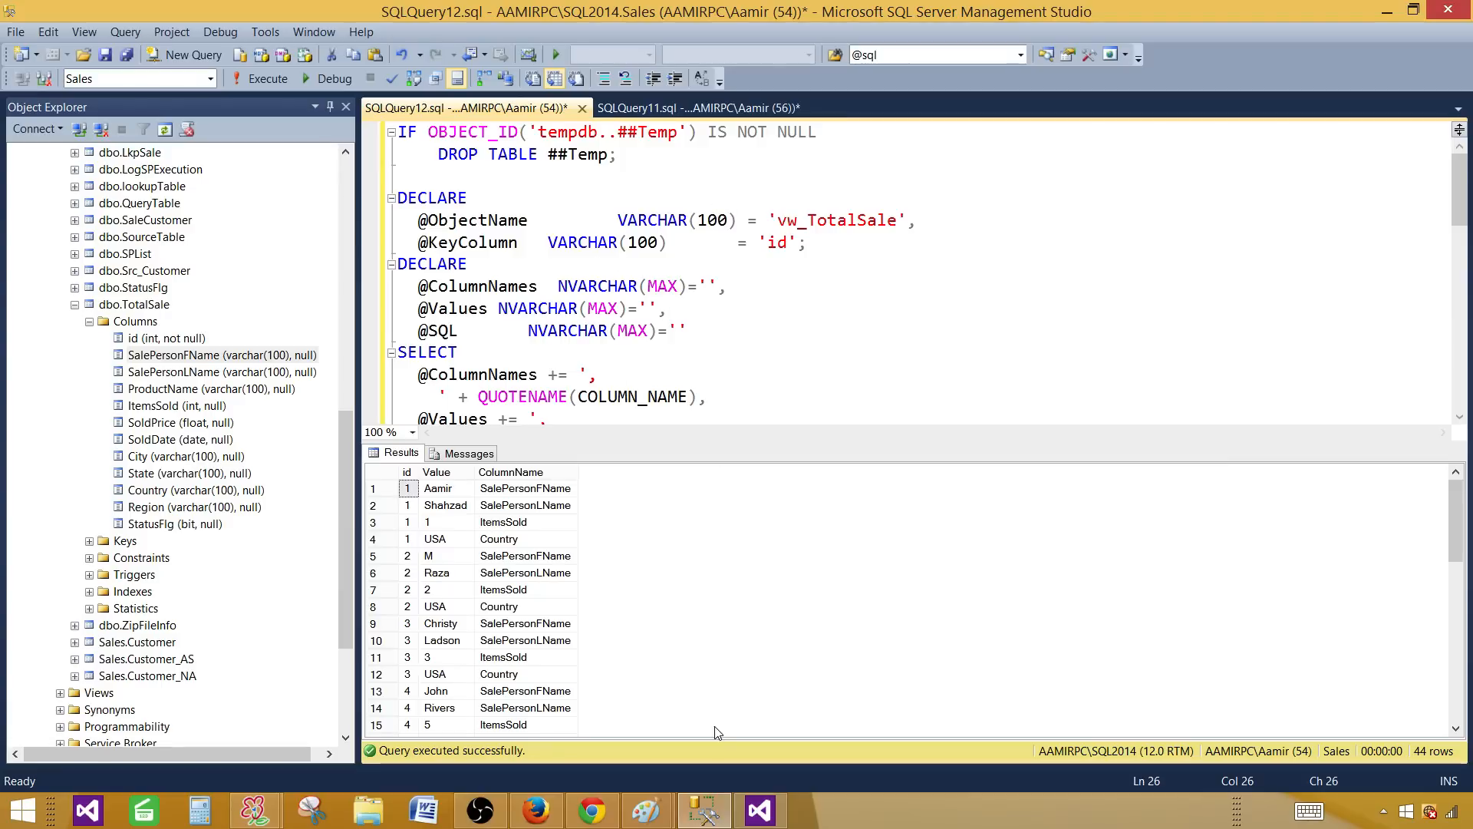
left_click(760, 811)
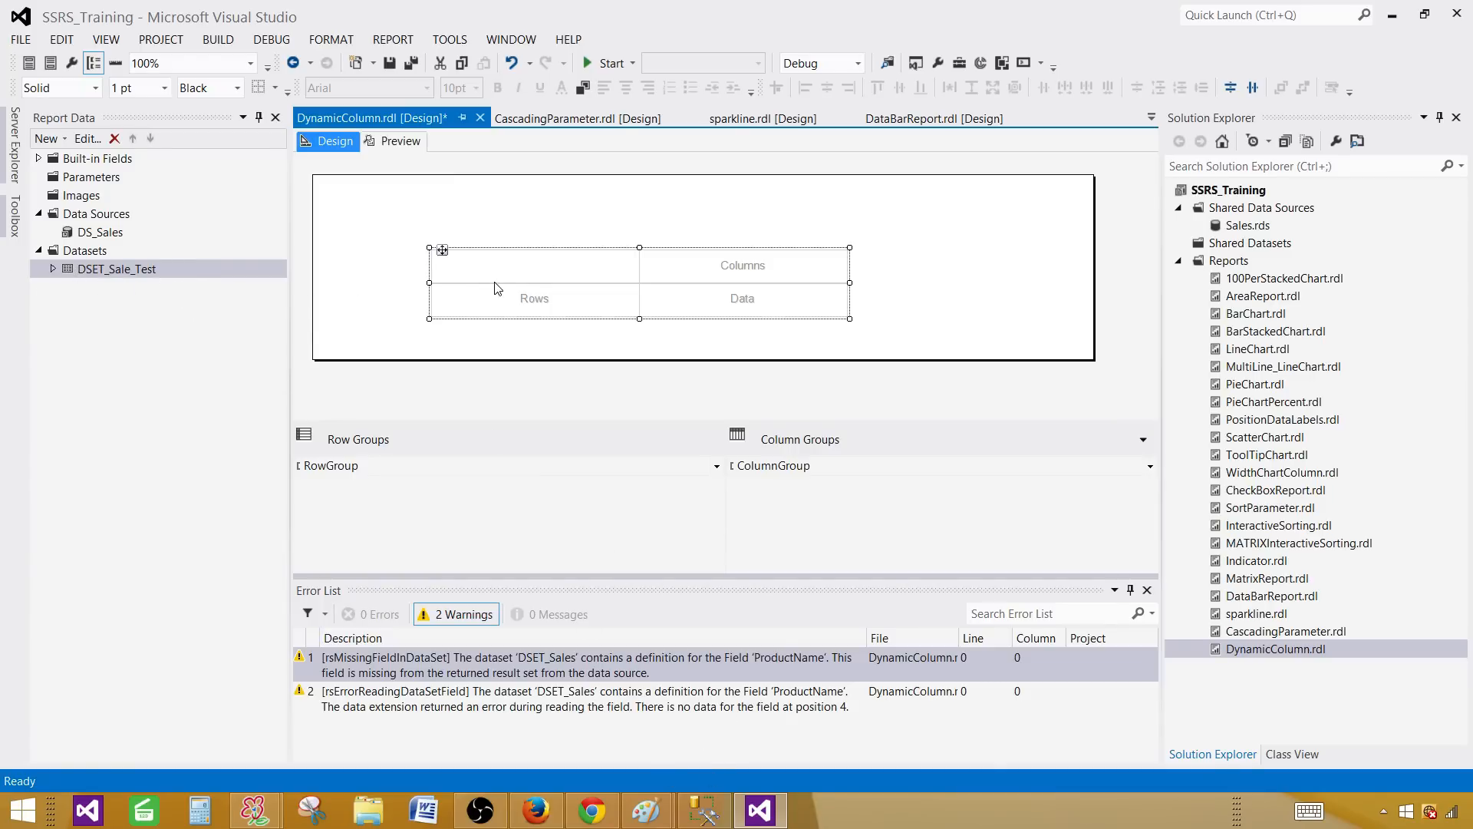
left_click(51, 268)
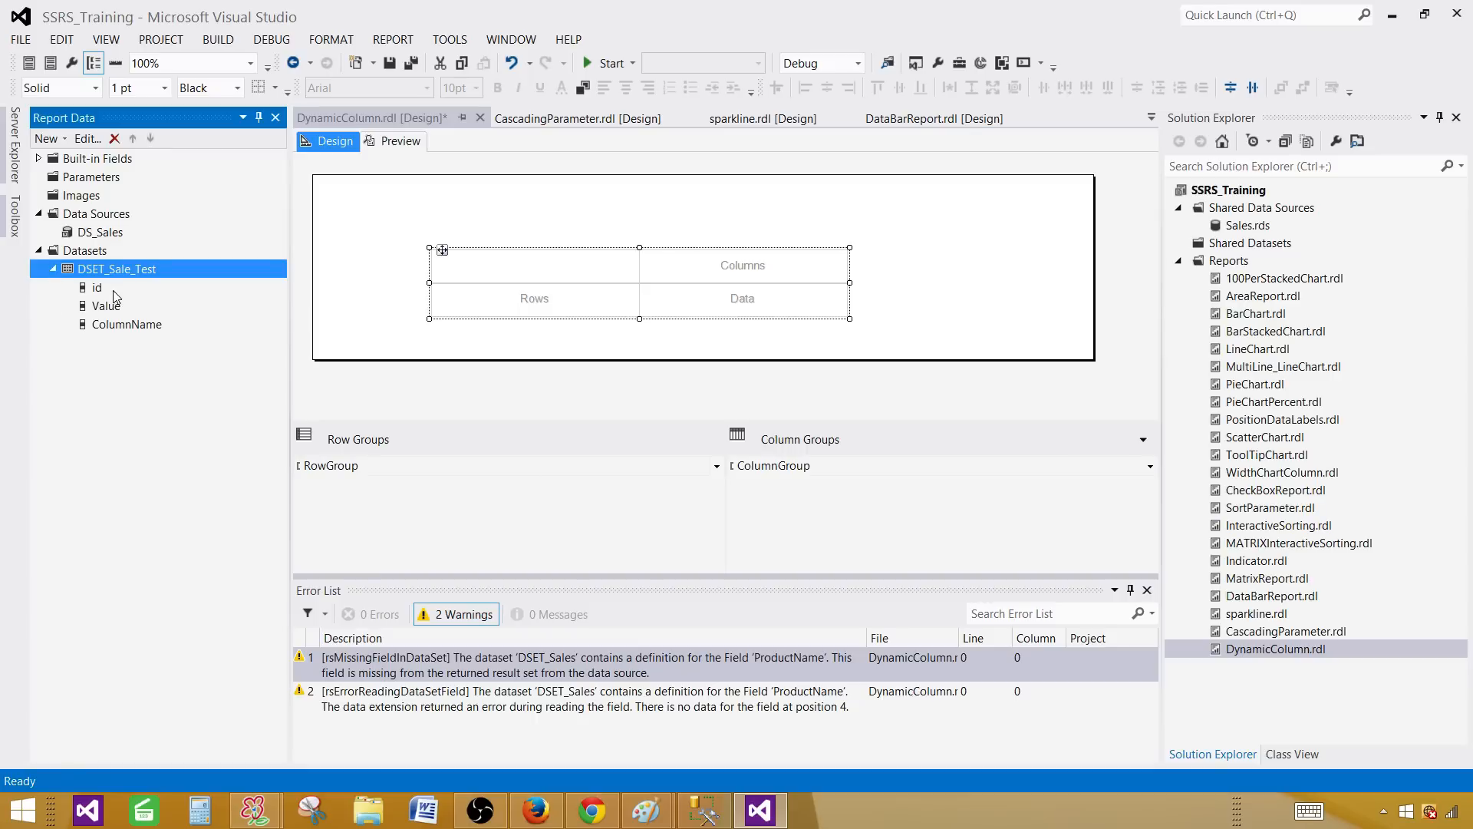
- Assign the DSET_Sale_Test fields to the matrix: id to Rows, ColumnName to Columns and Value to Data
left_click(97, 290)
left_click_drag(98, 292, 446, 300)
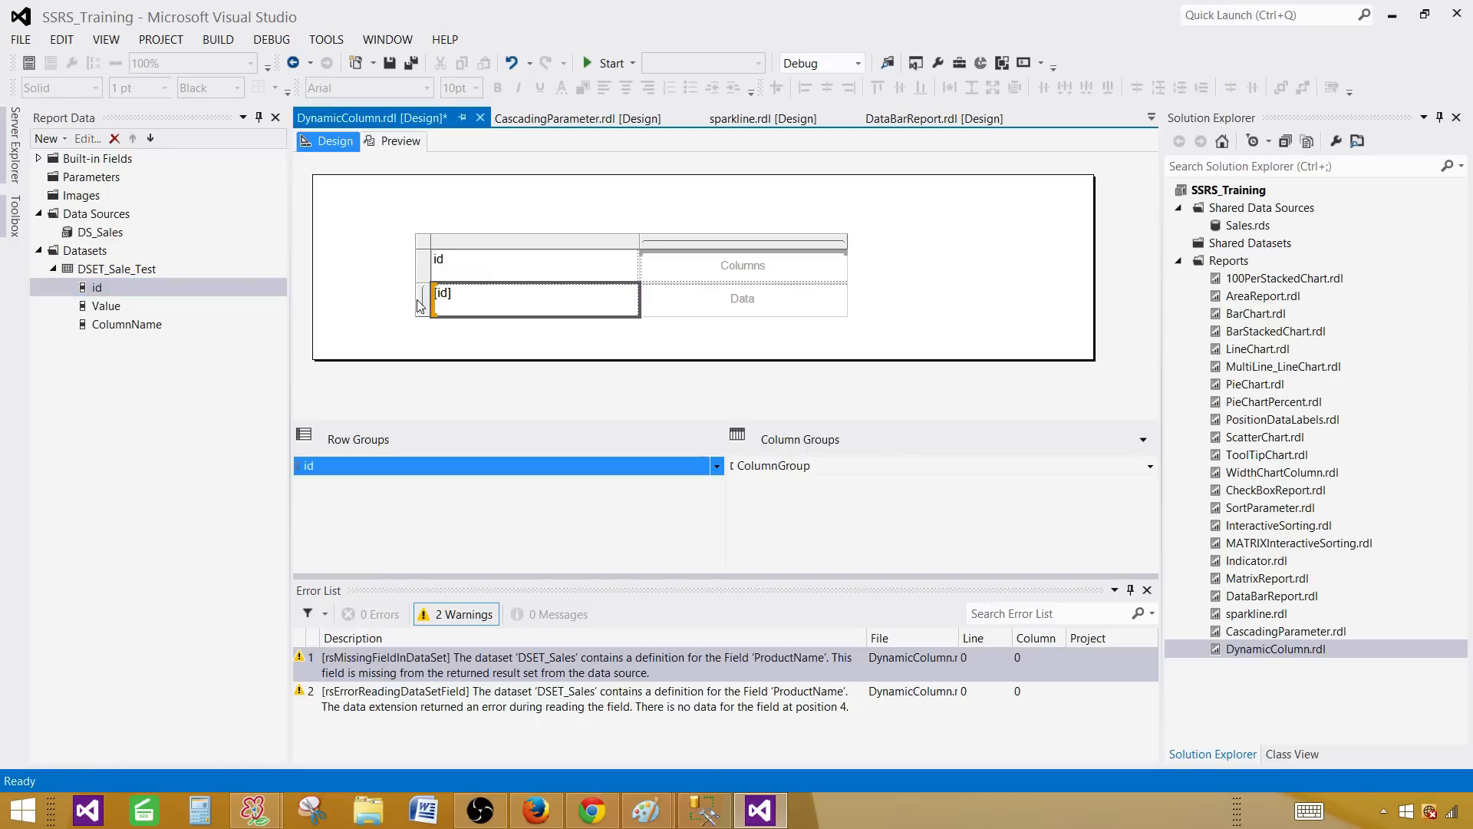
left_click_drag(130, 331, 689, 265)
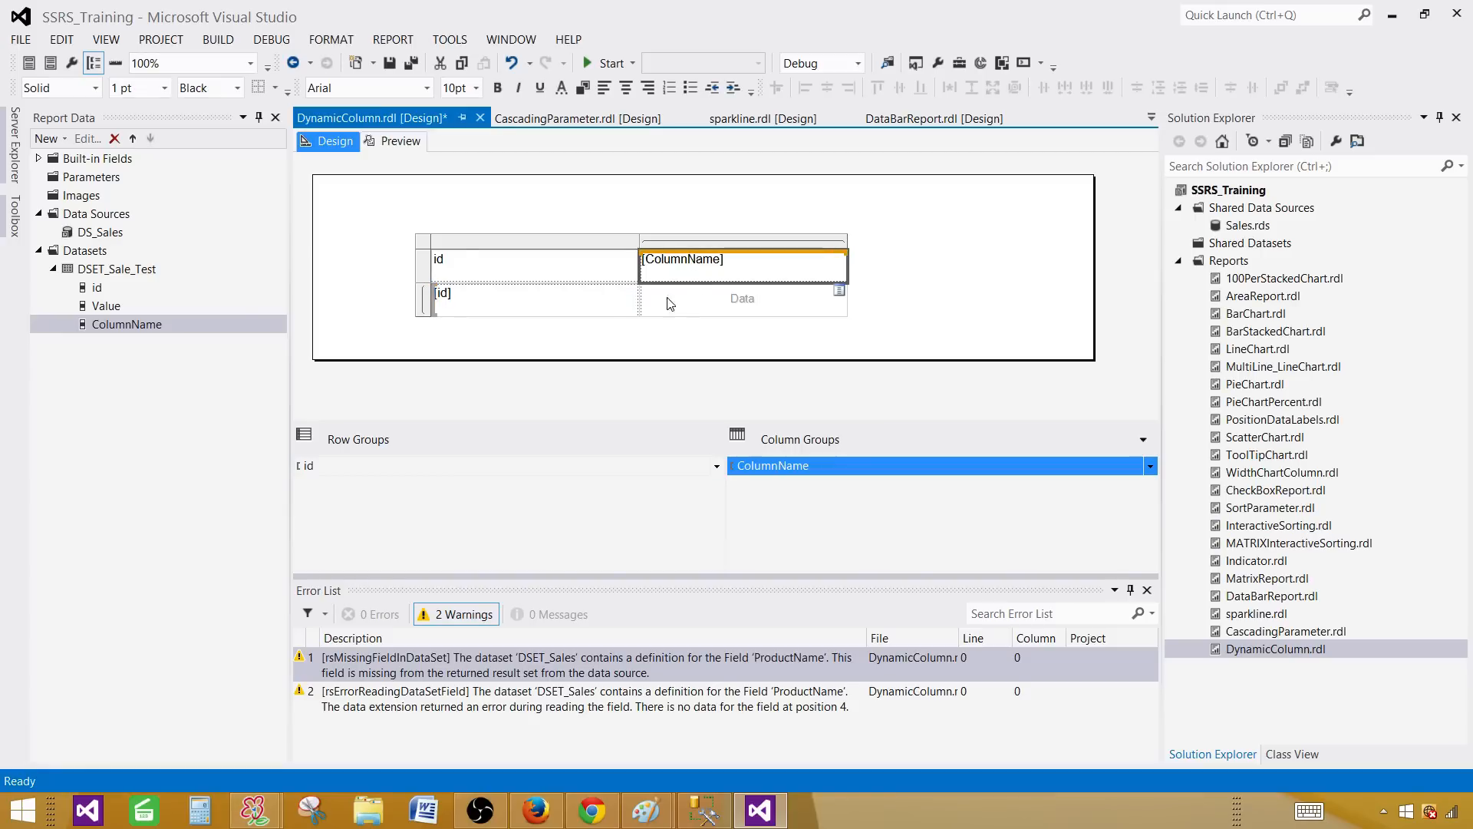
left_click(119, 307)
left_click_drag(120, 309, 677, 321)
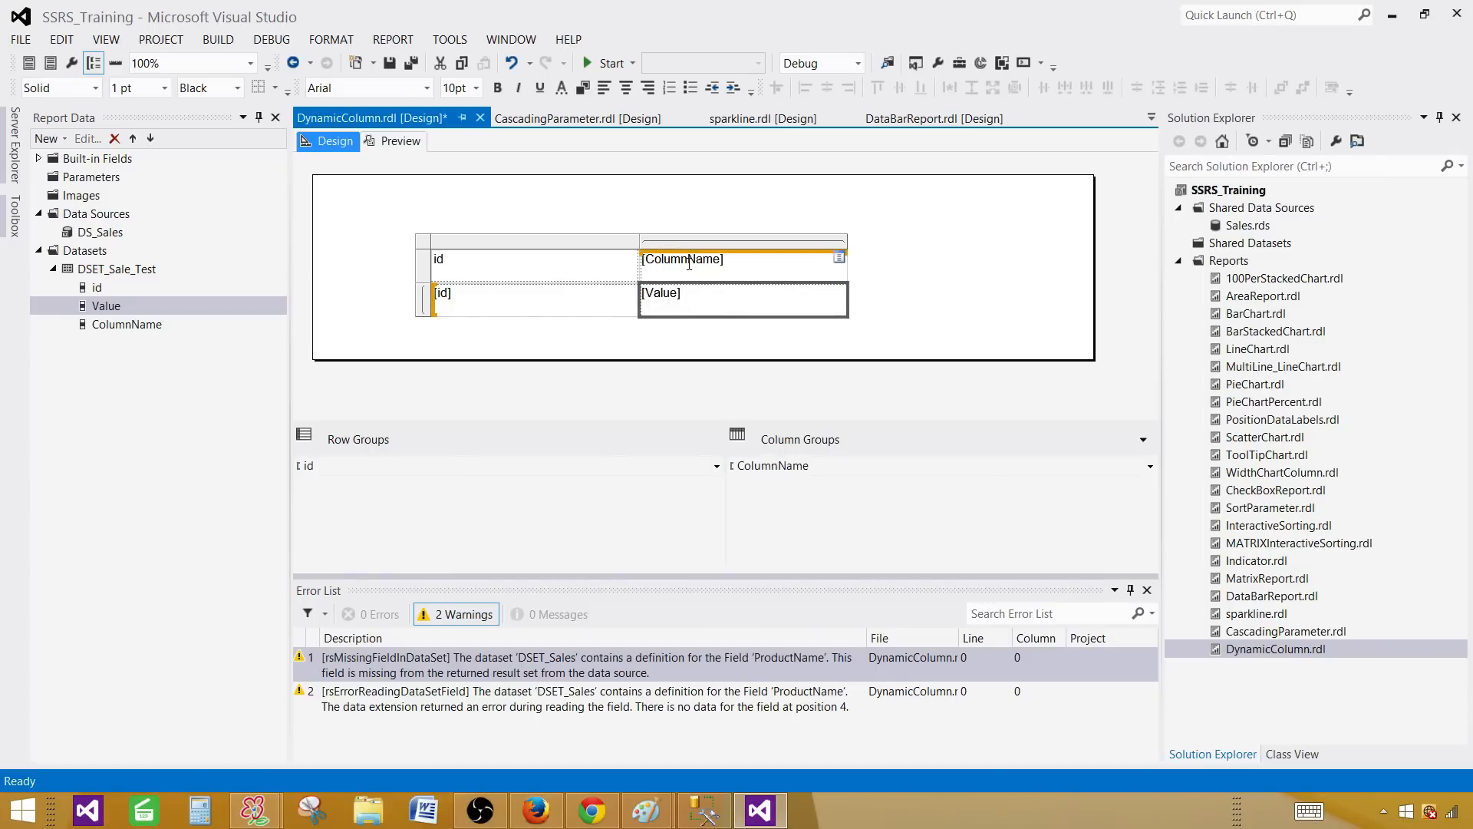
- Examine the ColumnName, Value and id result columns in SQL Server Management Studio, and return to the report in Visual Studio
left_click(704, 810)
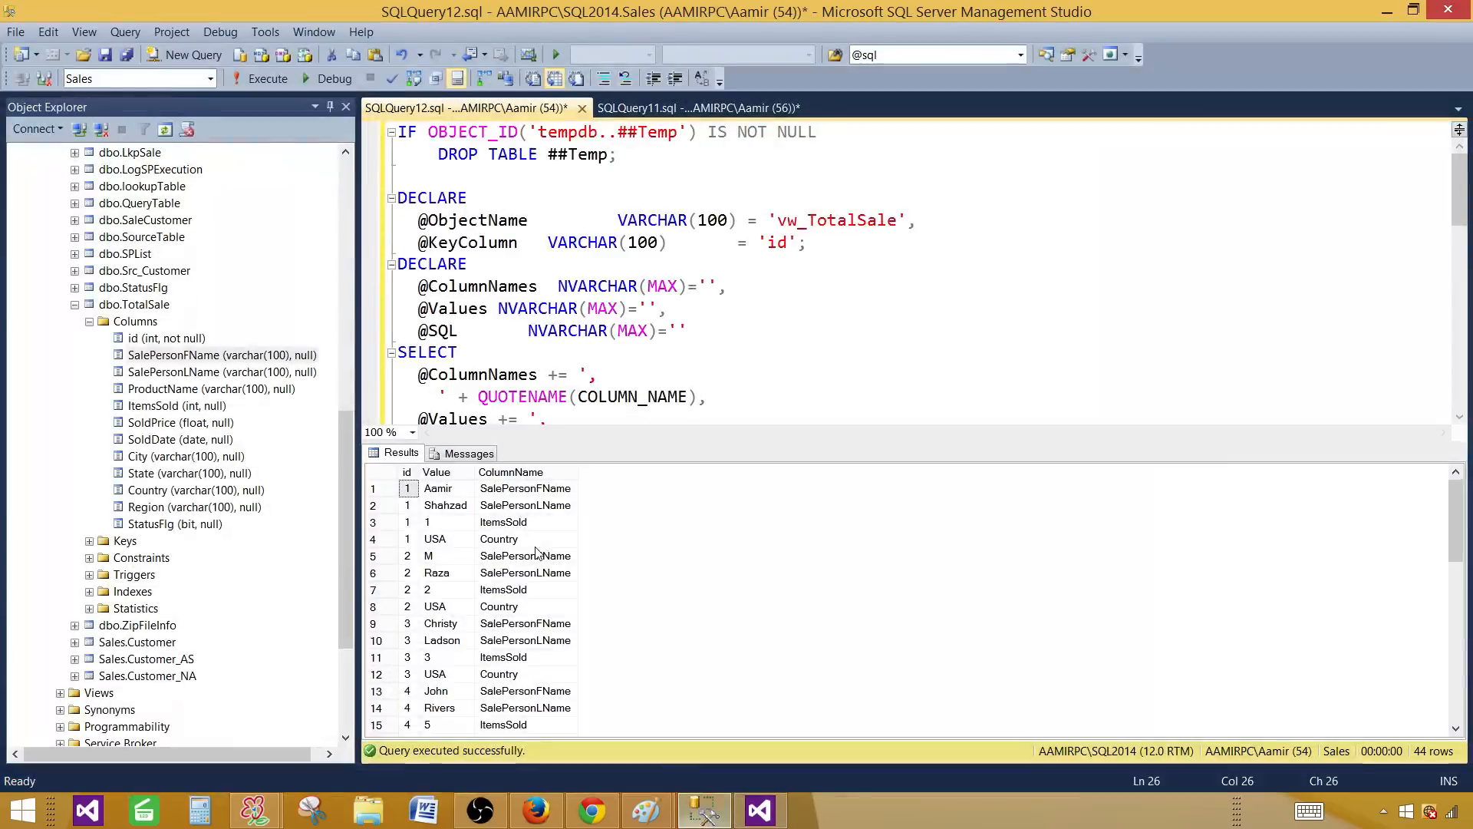
left_click_drag(524, 489, 533, 555)
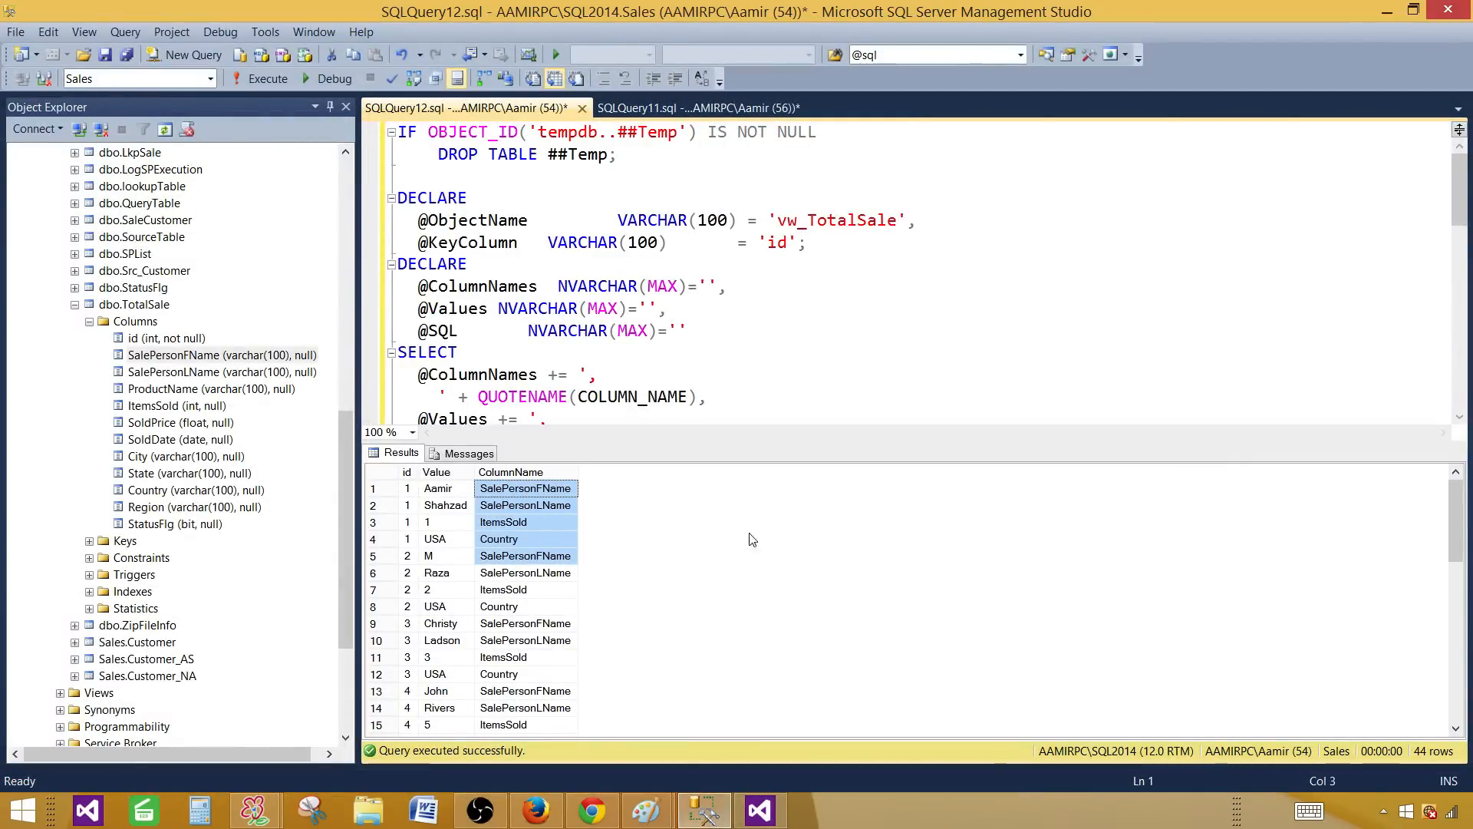
left_click_drag(437, 488, 447, 580)
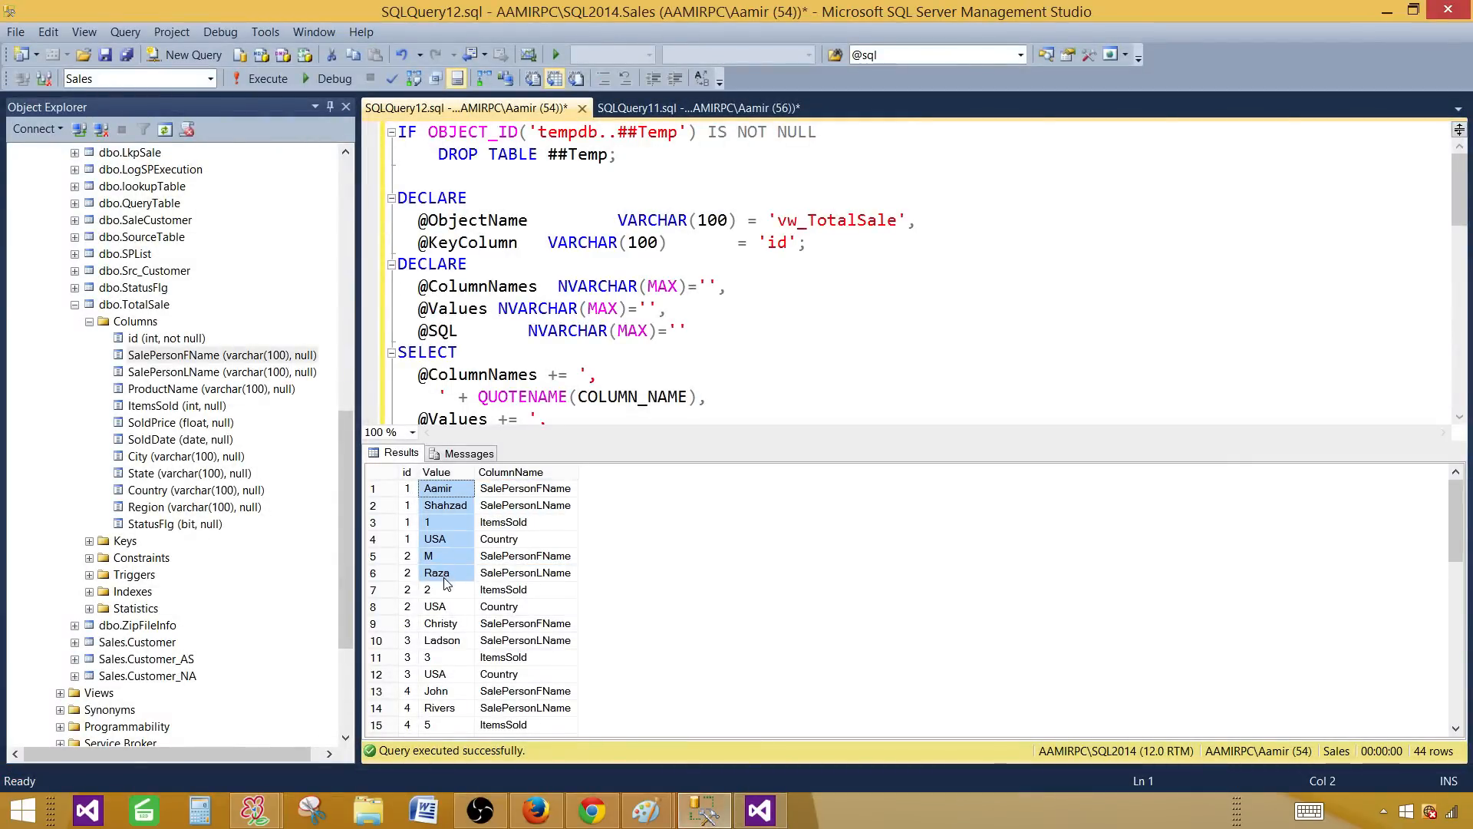
left_click_drag(407, 489, 412, 542)
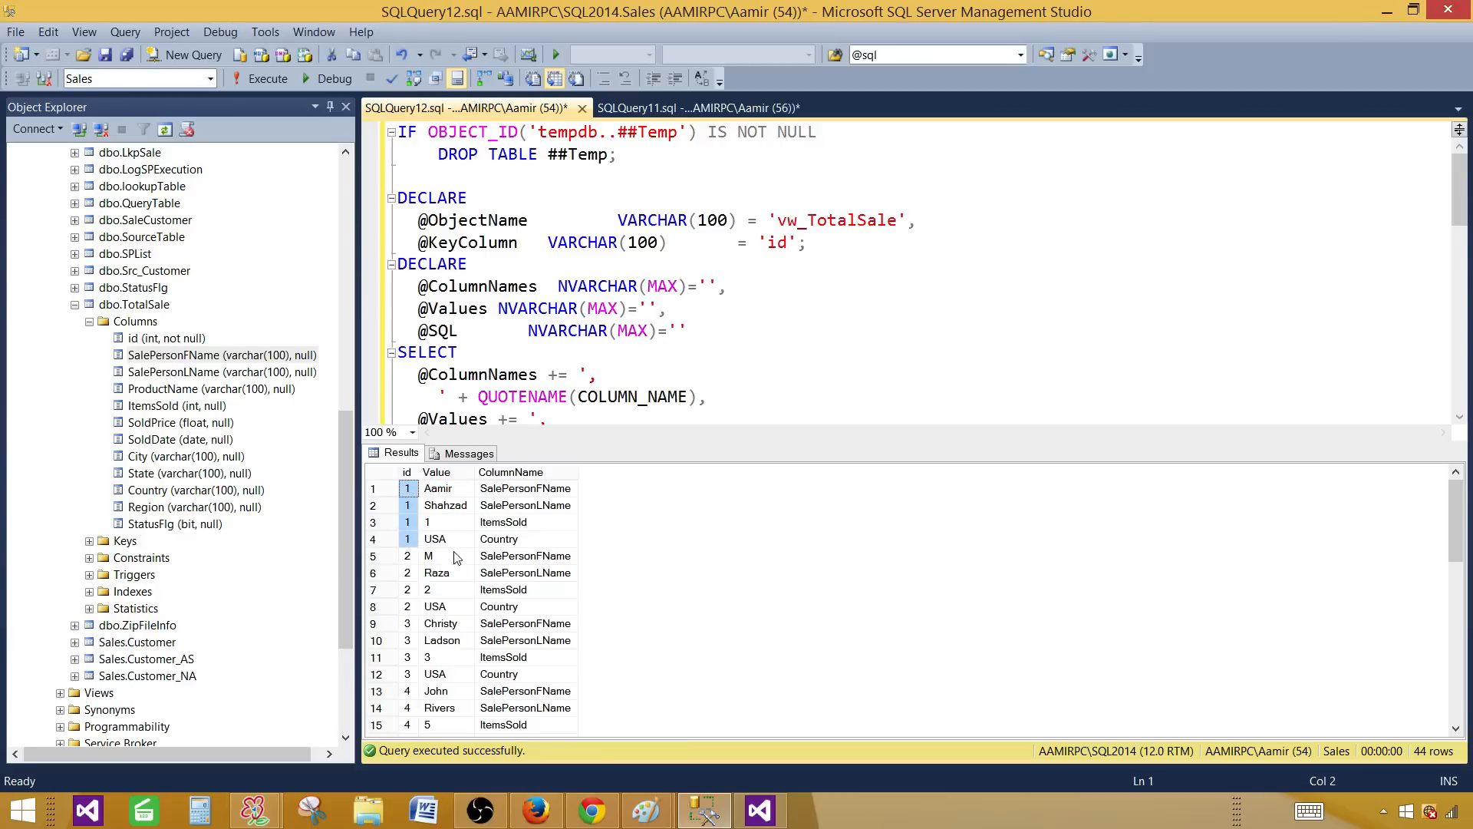
left_click(758, 807)
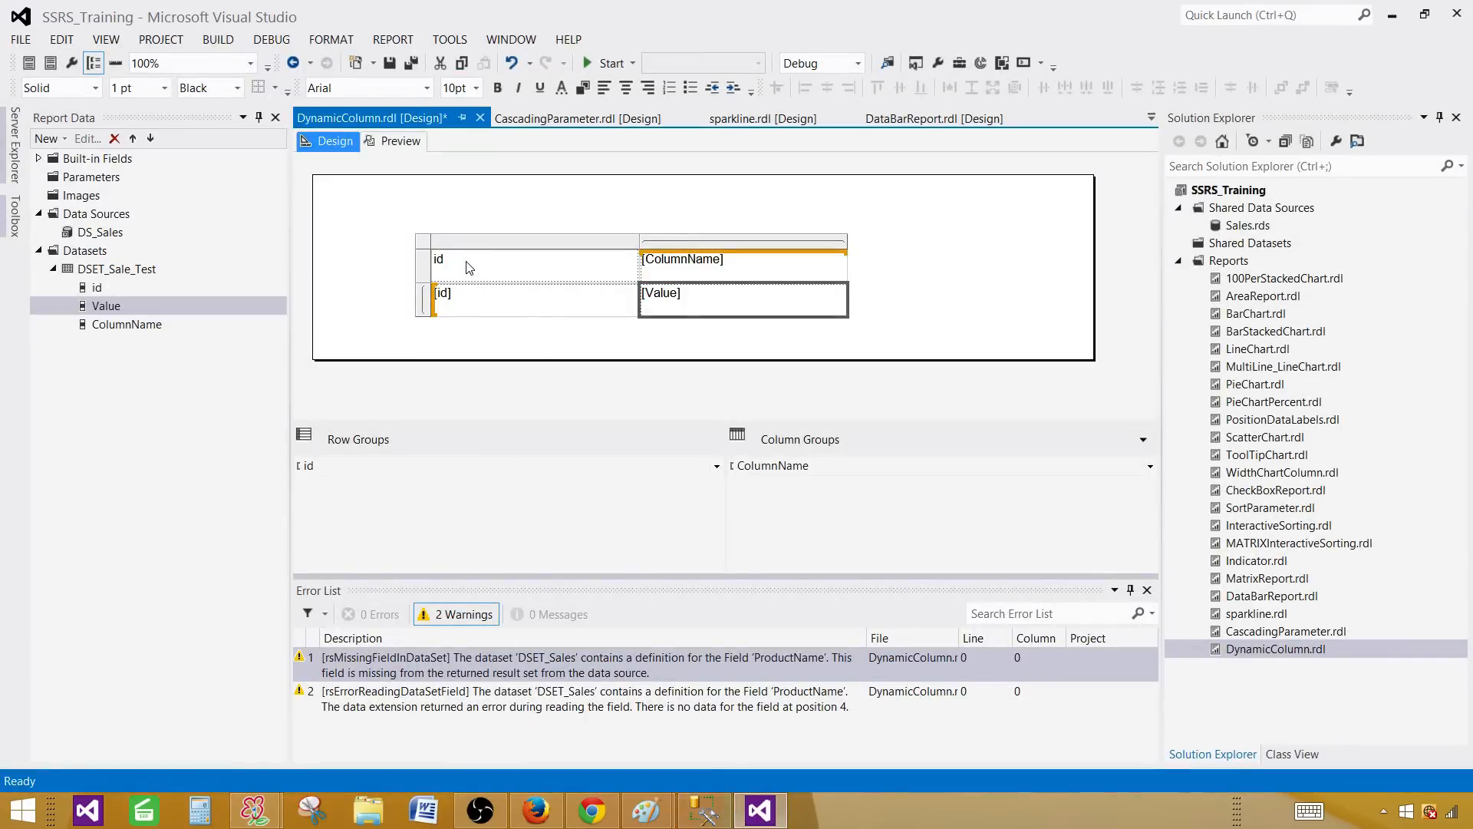
- Narrow the matrix's id and ColumnName columns, and preview the report in a widened area with the Error List closed
left_click_drag(639, 241, 541, 241)
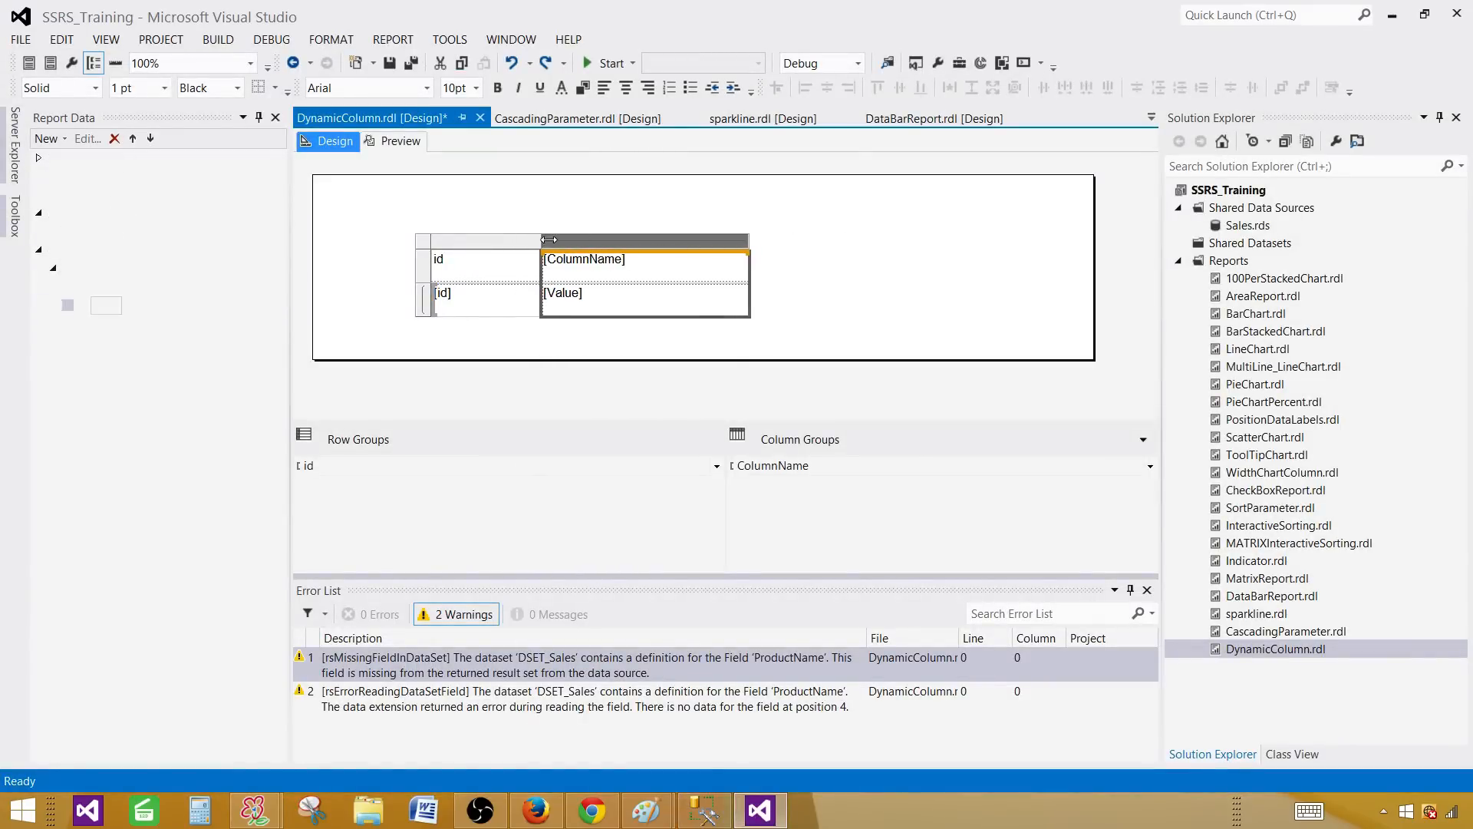
mouse_move(746, 241)
left_mouse_down()
mouse_move(770, 240)
mouse_move(732, 240)
left_mouse_up()
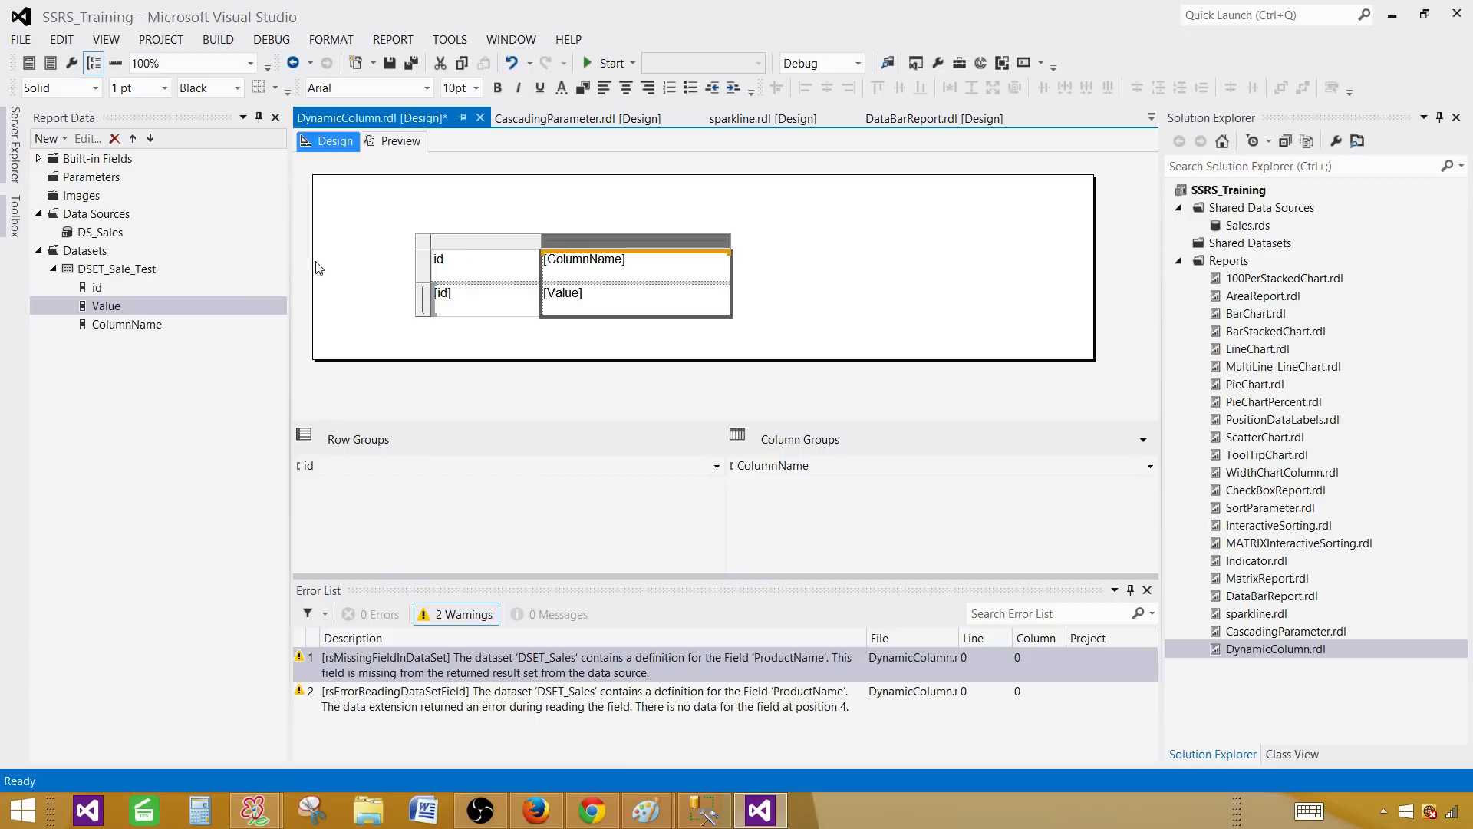
left_click(407, 146)
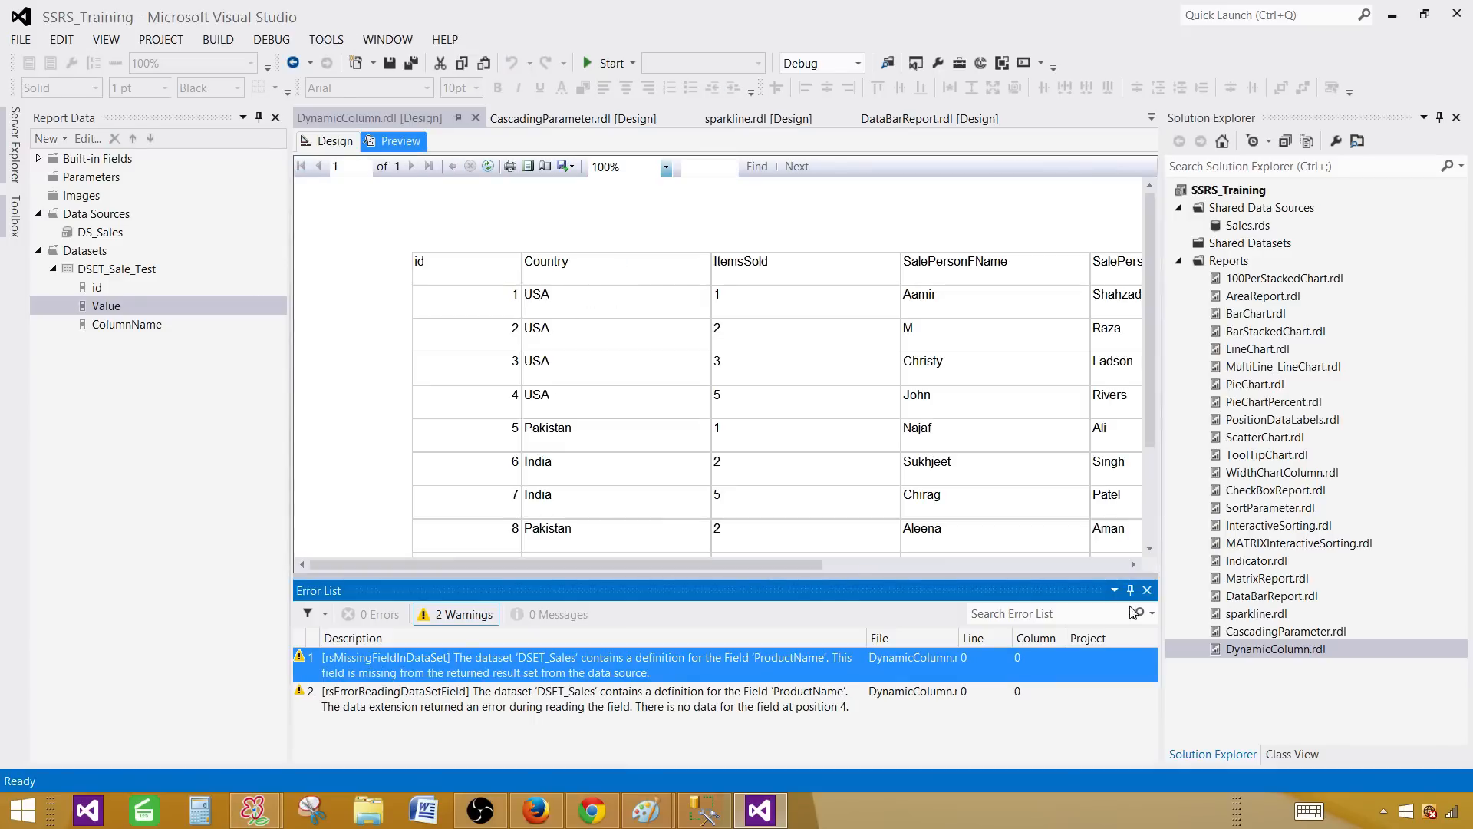
left_click_drag(1161, 449, 1349, 449)
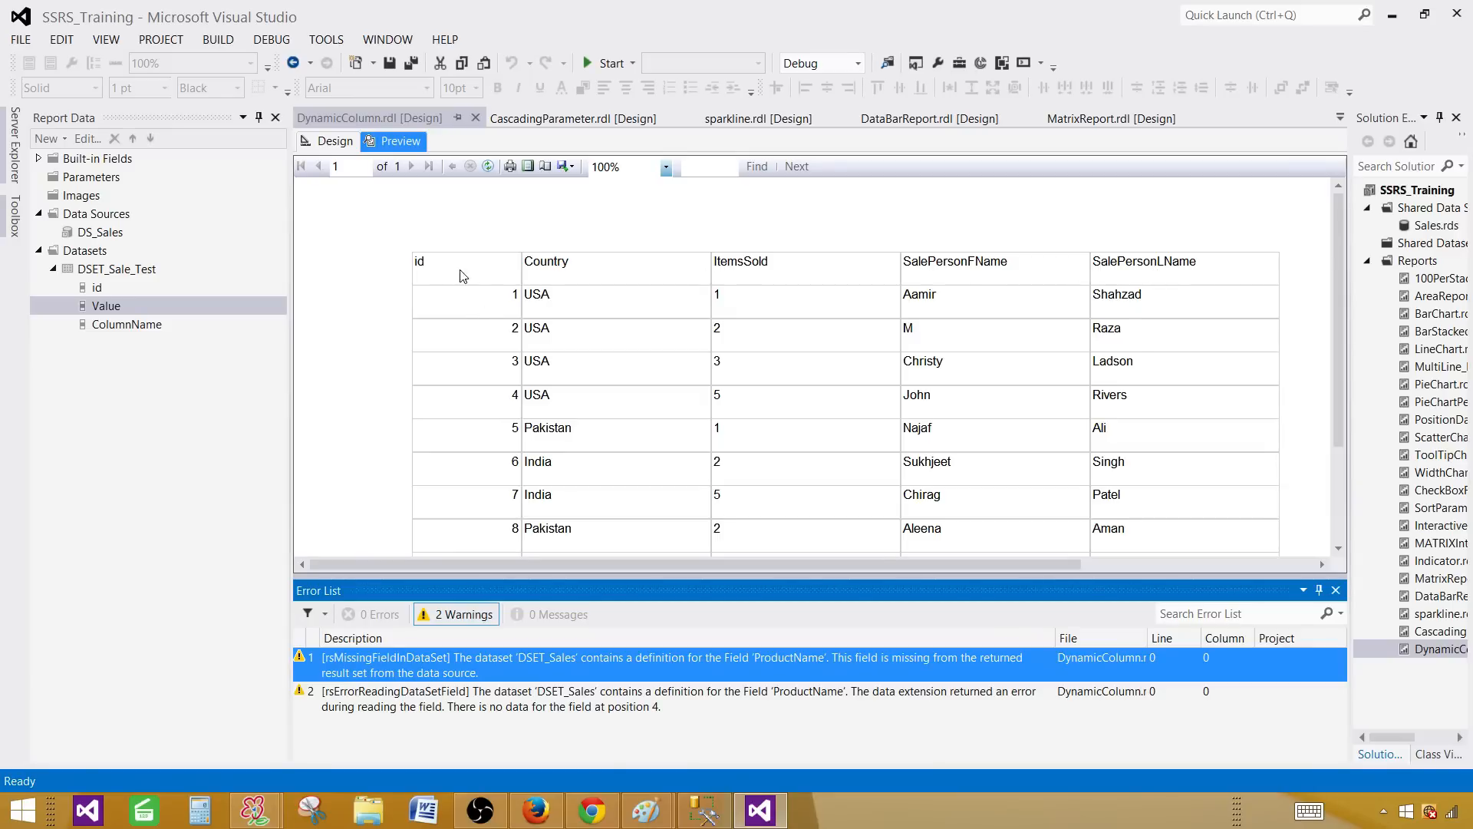
left_click(1336, 590)
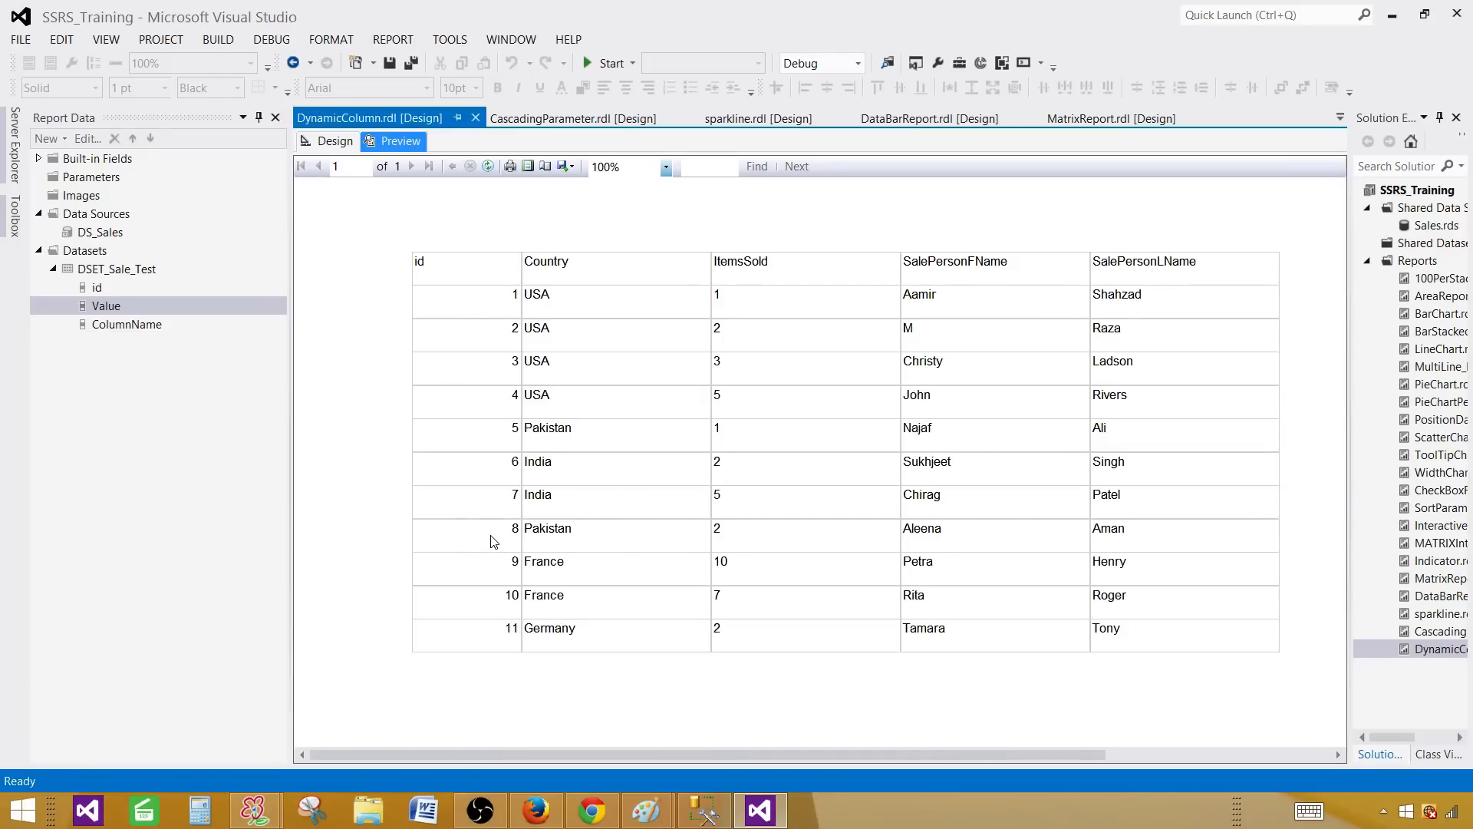
- Return to the report design and delete the matrix's id column with the Delete columns only option
left_click(332, 143)
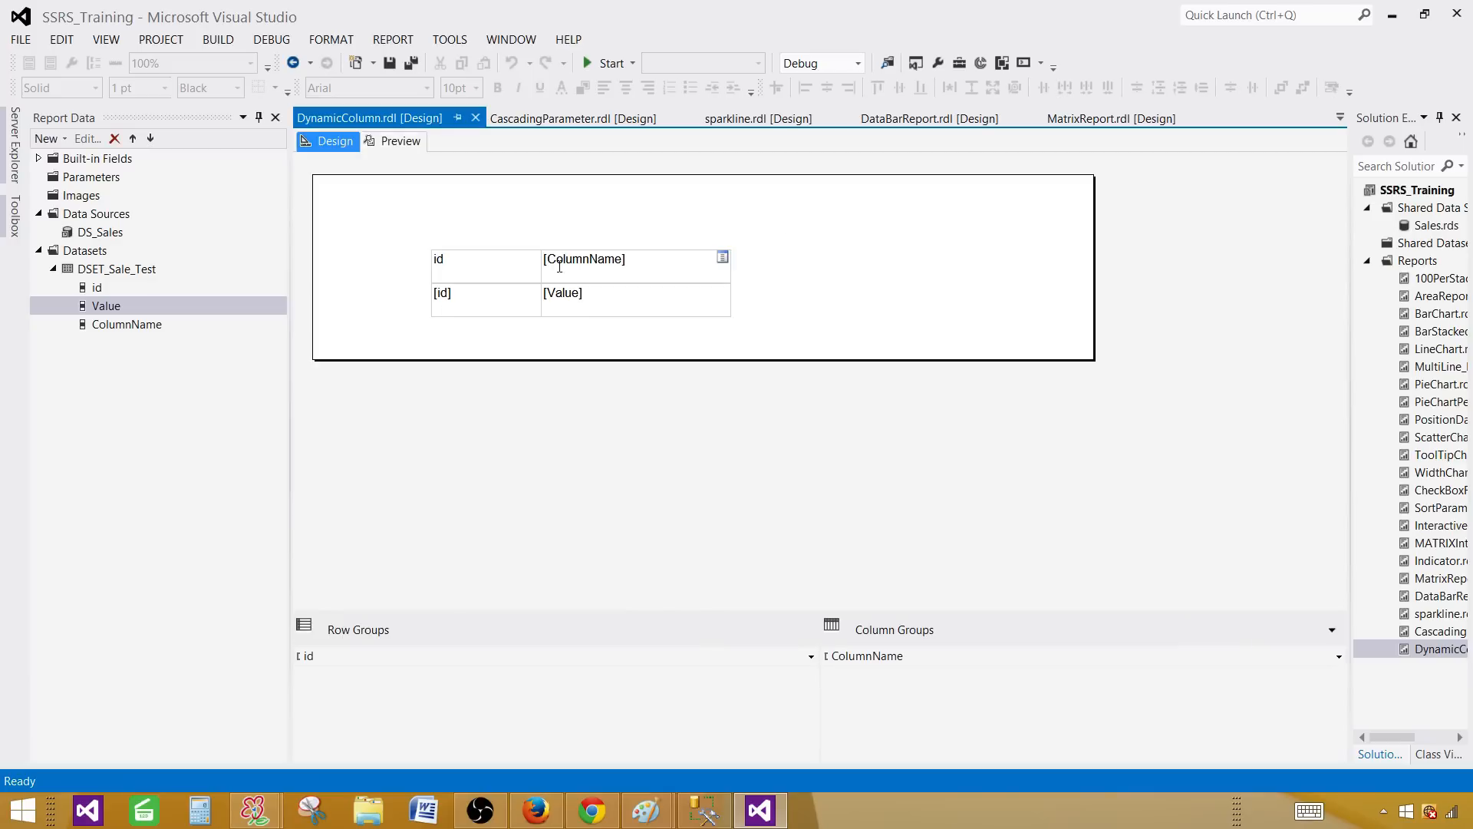
left_click(518, 269)
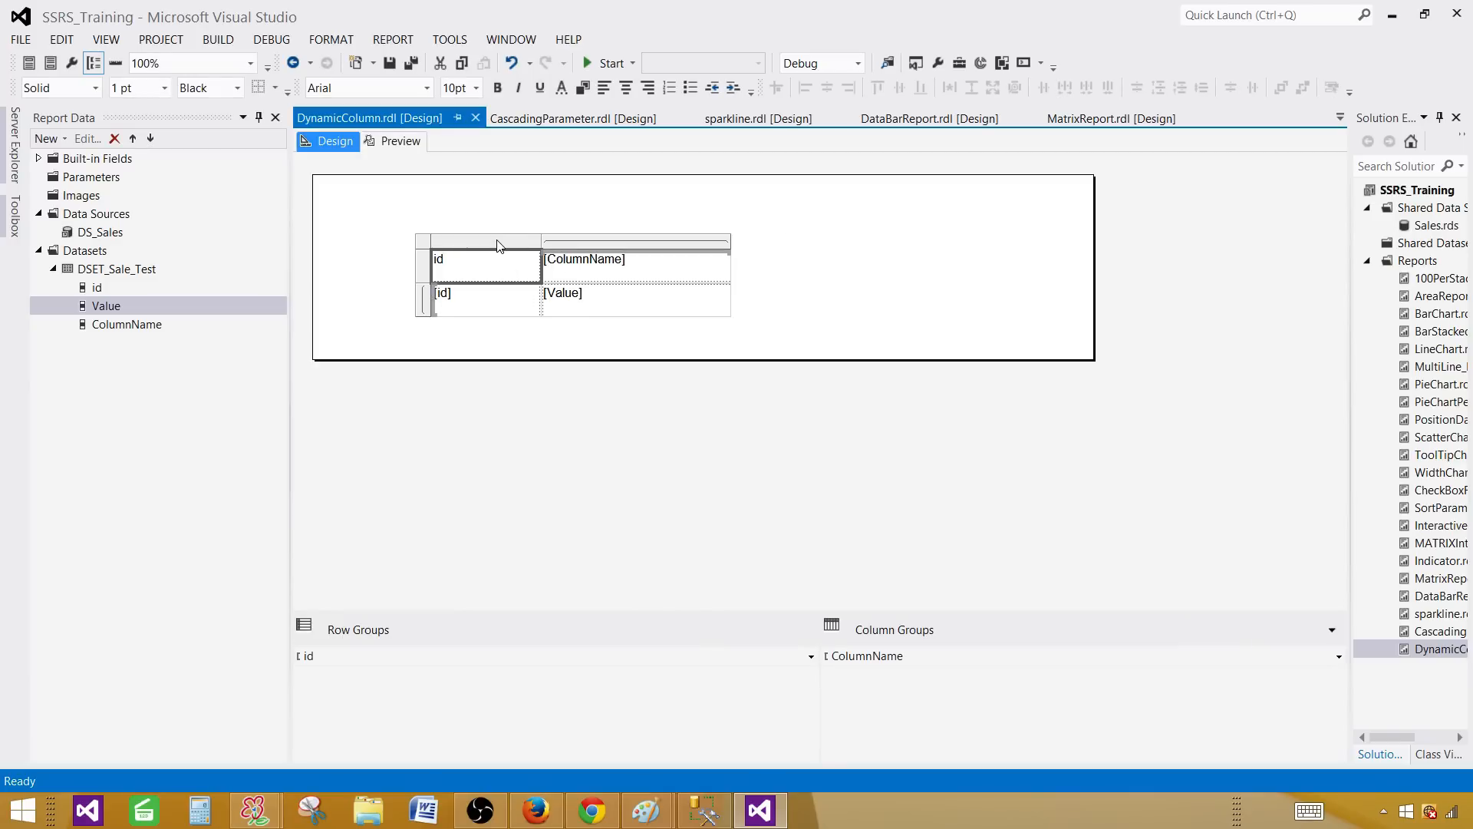
left_click(498, 241)
right_click(498, 240)
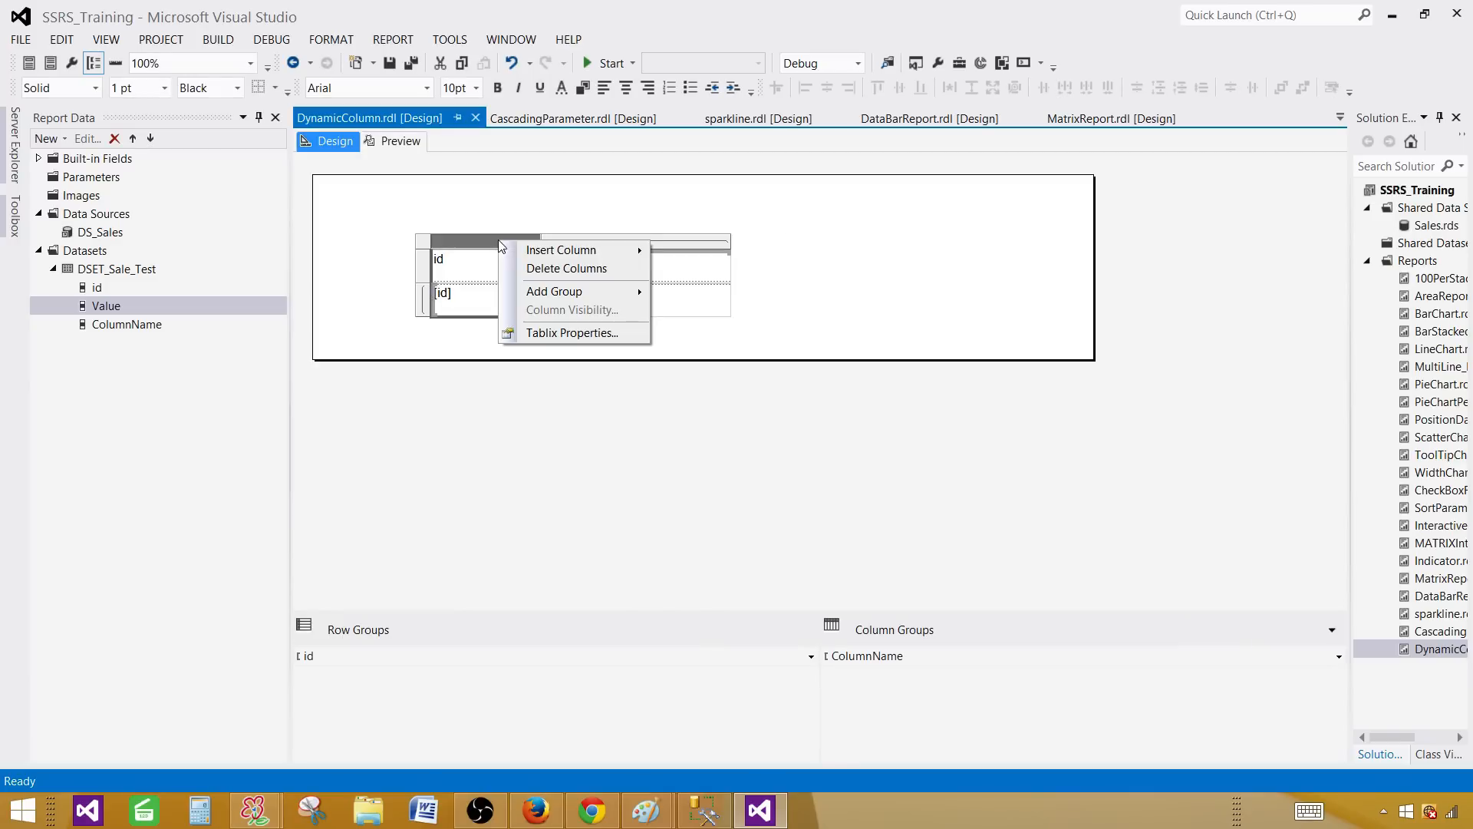
left_click(547, 270)
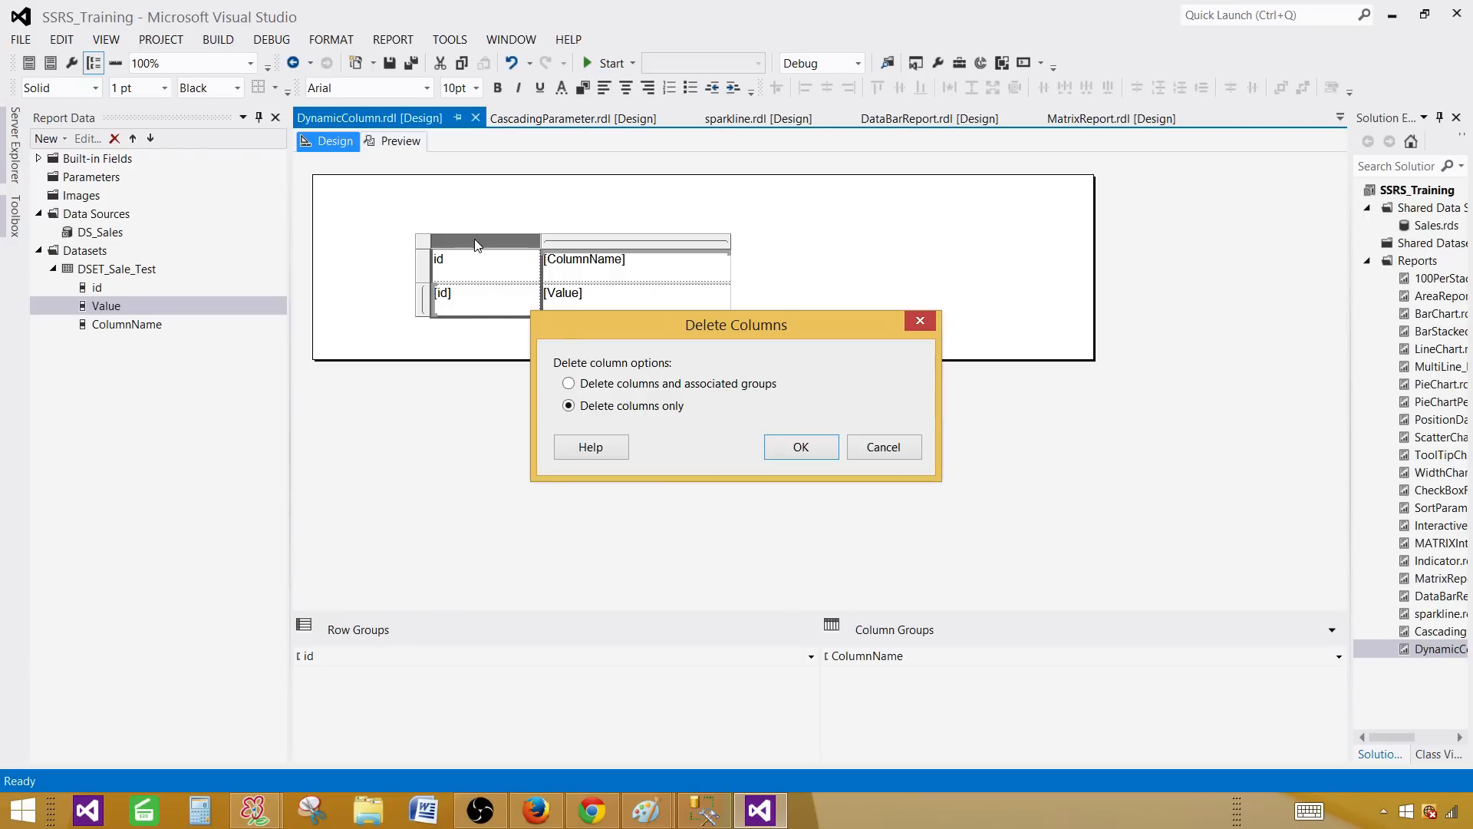
left_click(799, 445)
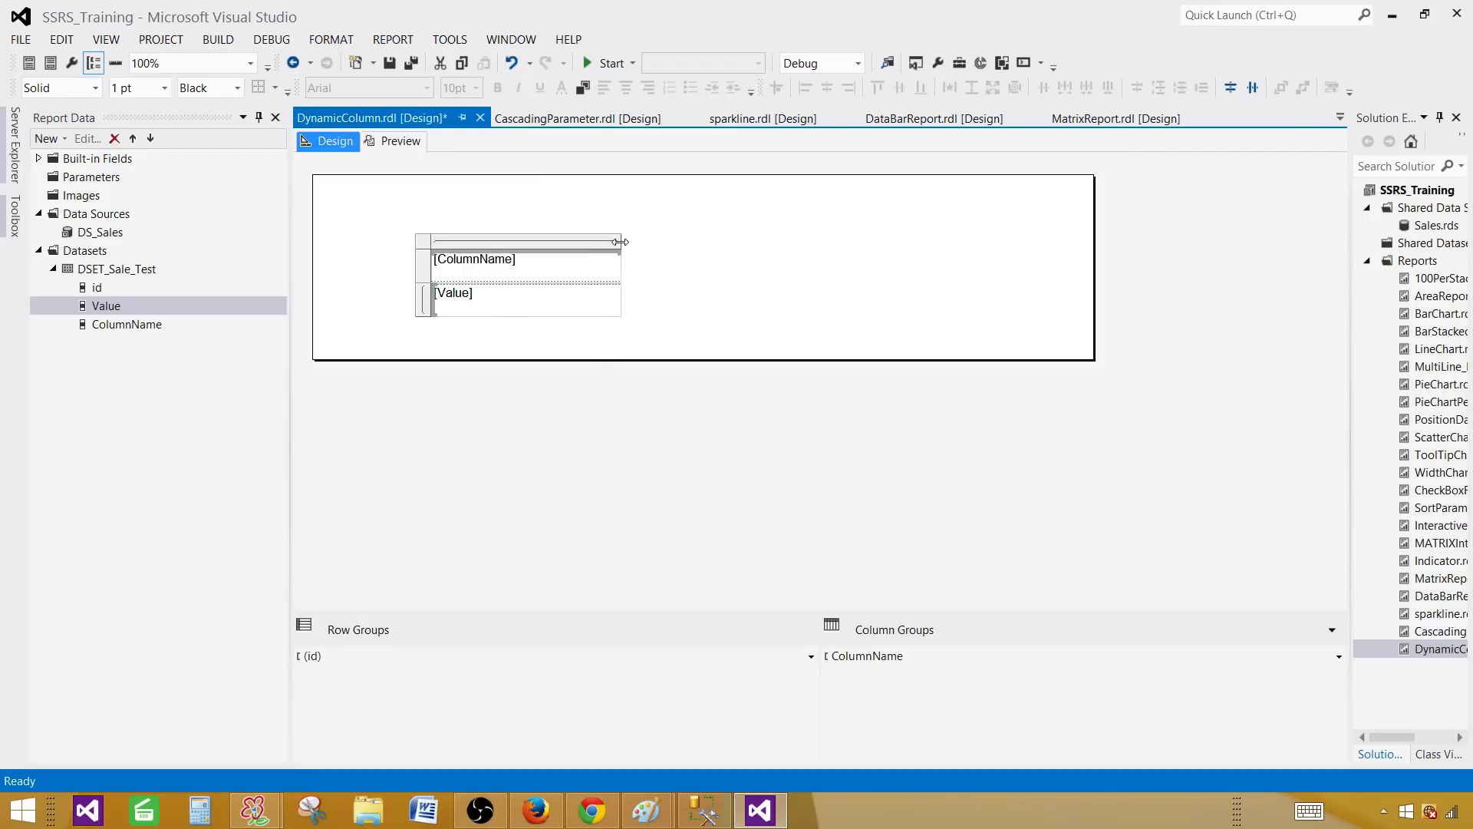
- Widen the remaining matrix column by about half and shorten the ColumnName header row to one text line
left_click_drag(620, 242, 712, 242)
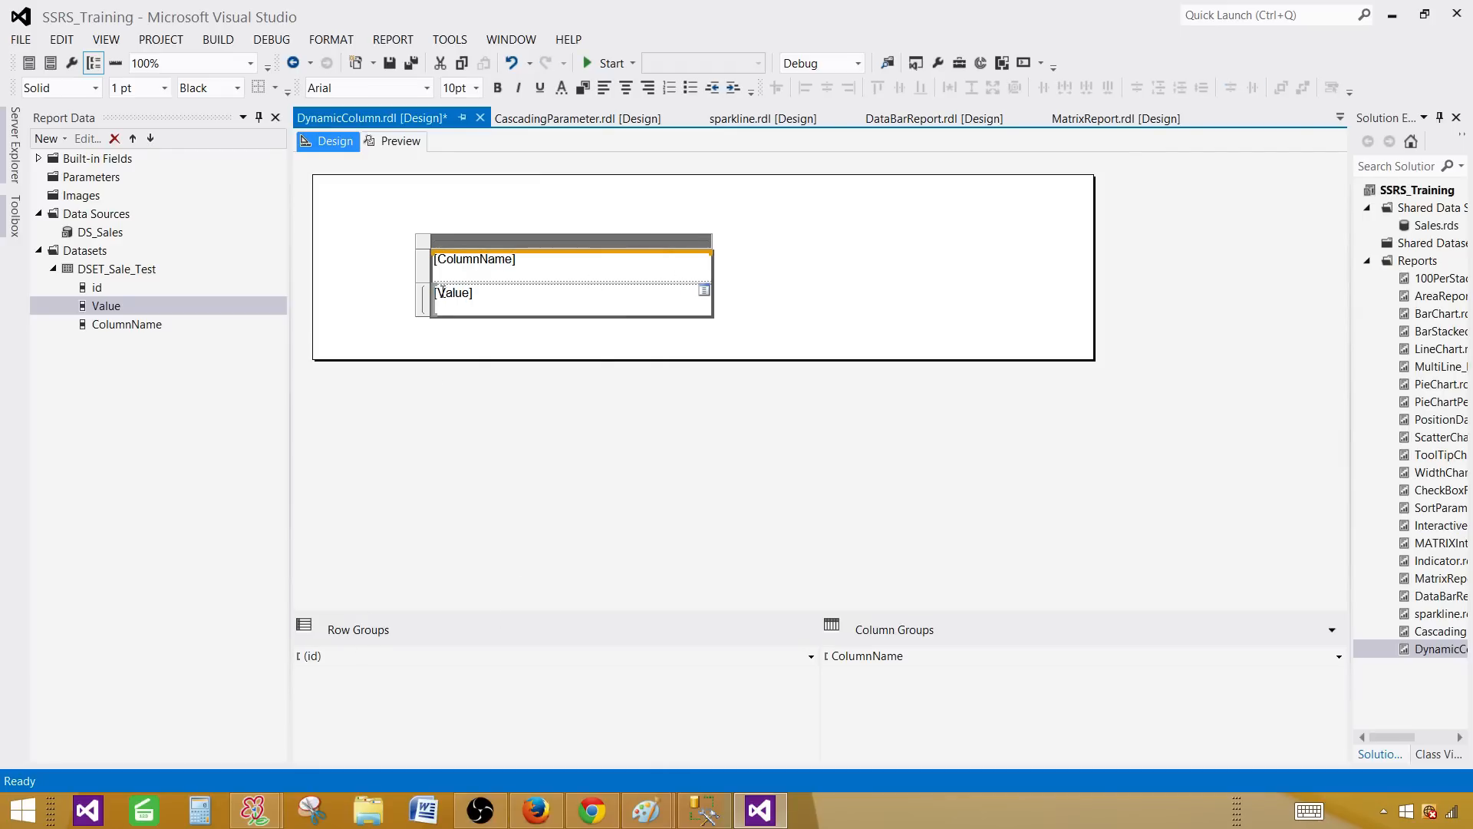
left_click_drag(425, 284, 425, 273)
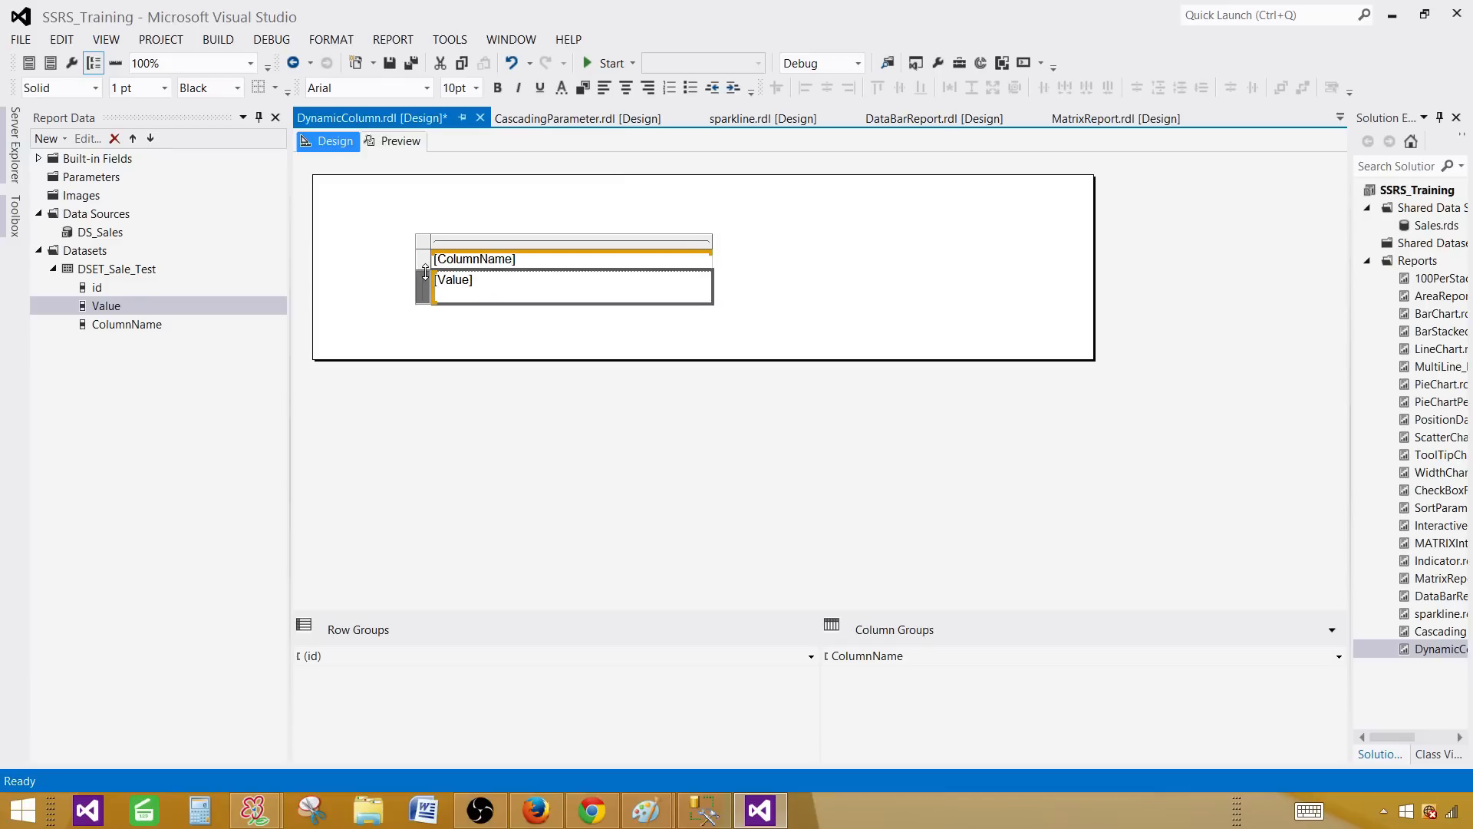
- Format the ColumnName header row in bold with an orange background
left_click(426, 262)
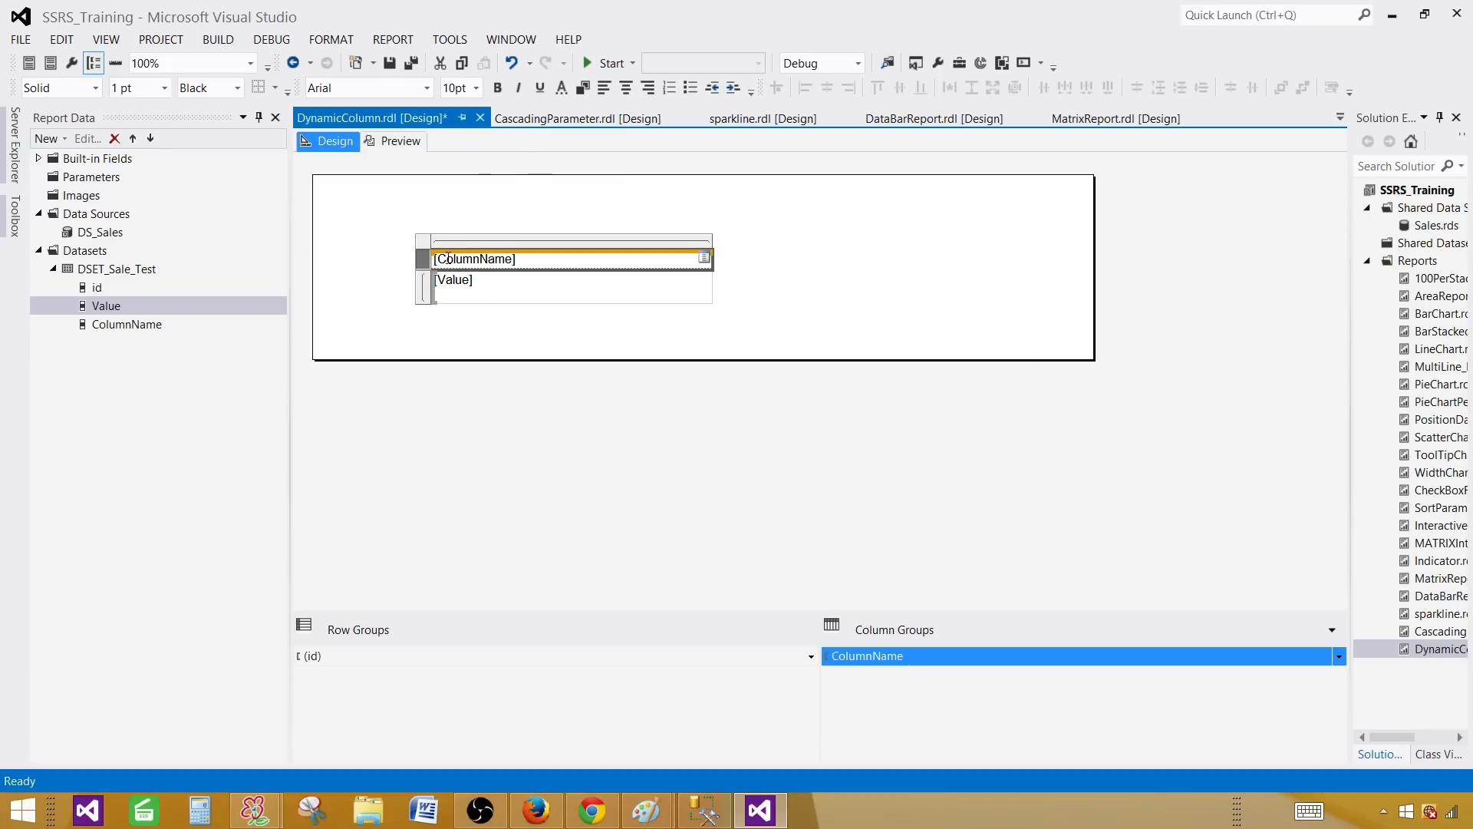
left_click(499, 89)
left_click(583, 88)
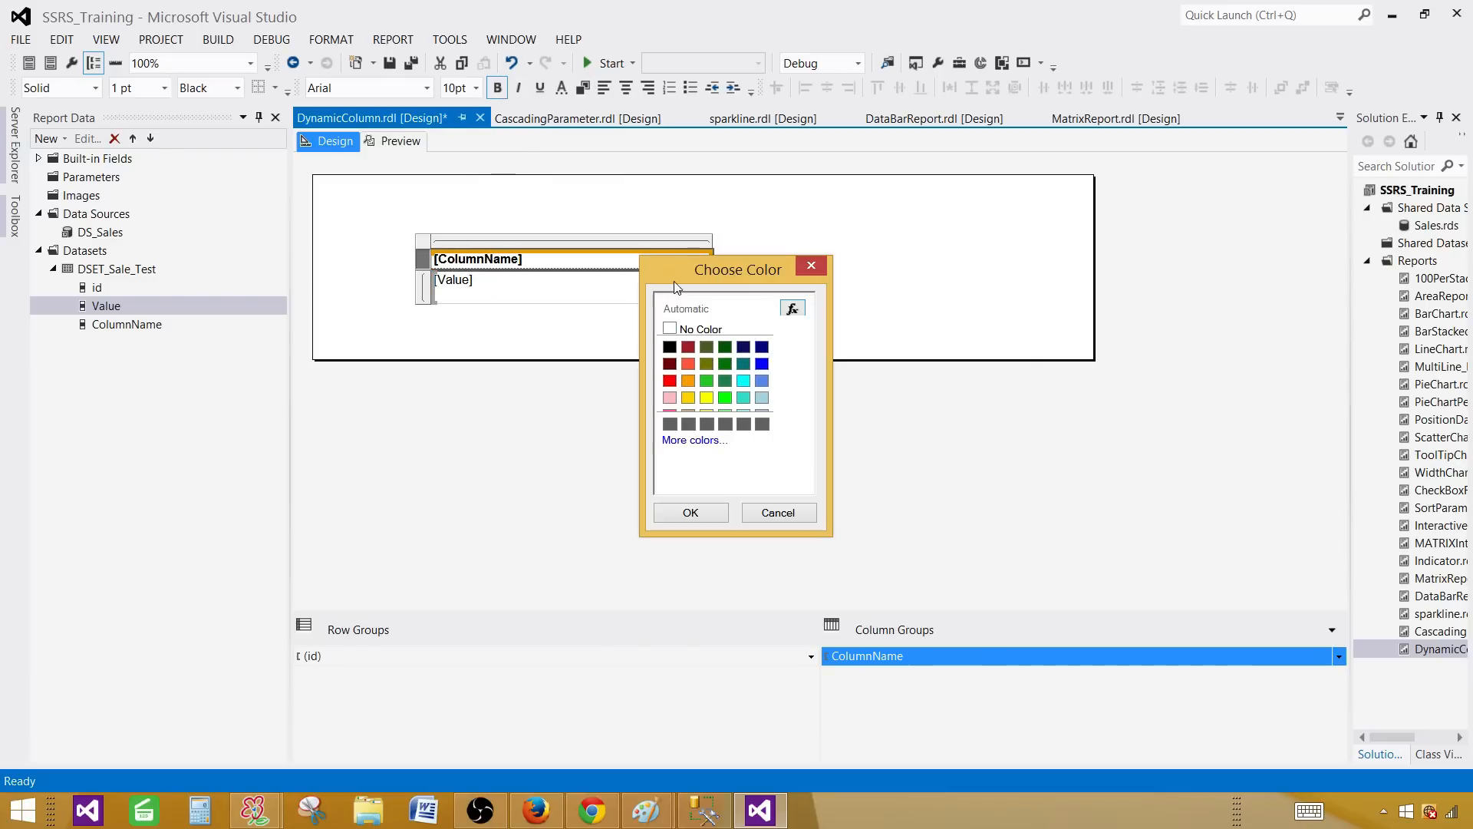
left_click(688, 383)
left_click(691, 513)
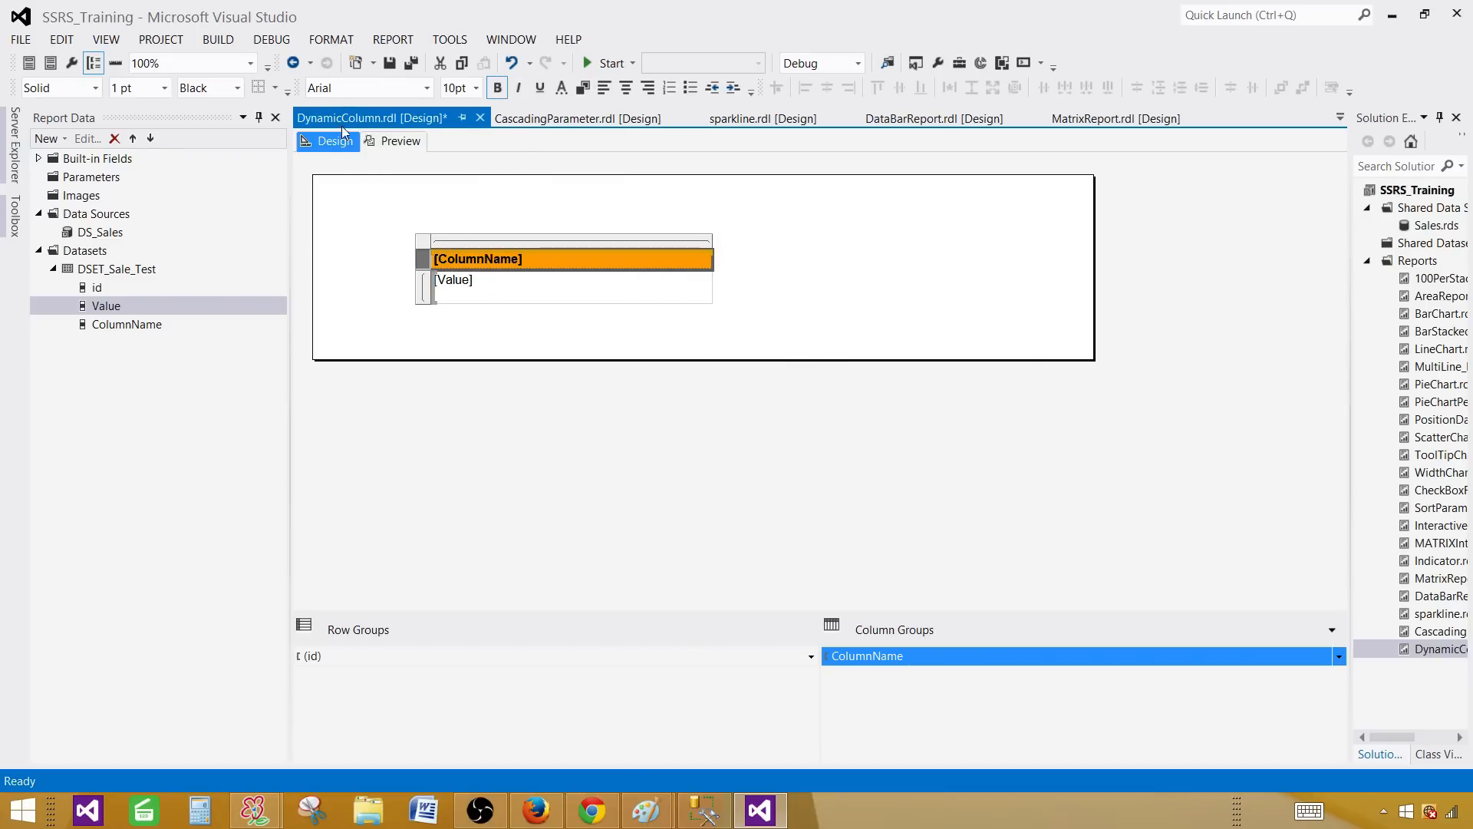
- Preview the report, narrow the matrix column to slightly less than half its width in the design, and preview it again
left_click(396, 142)
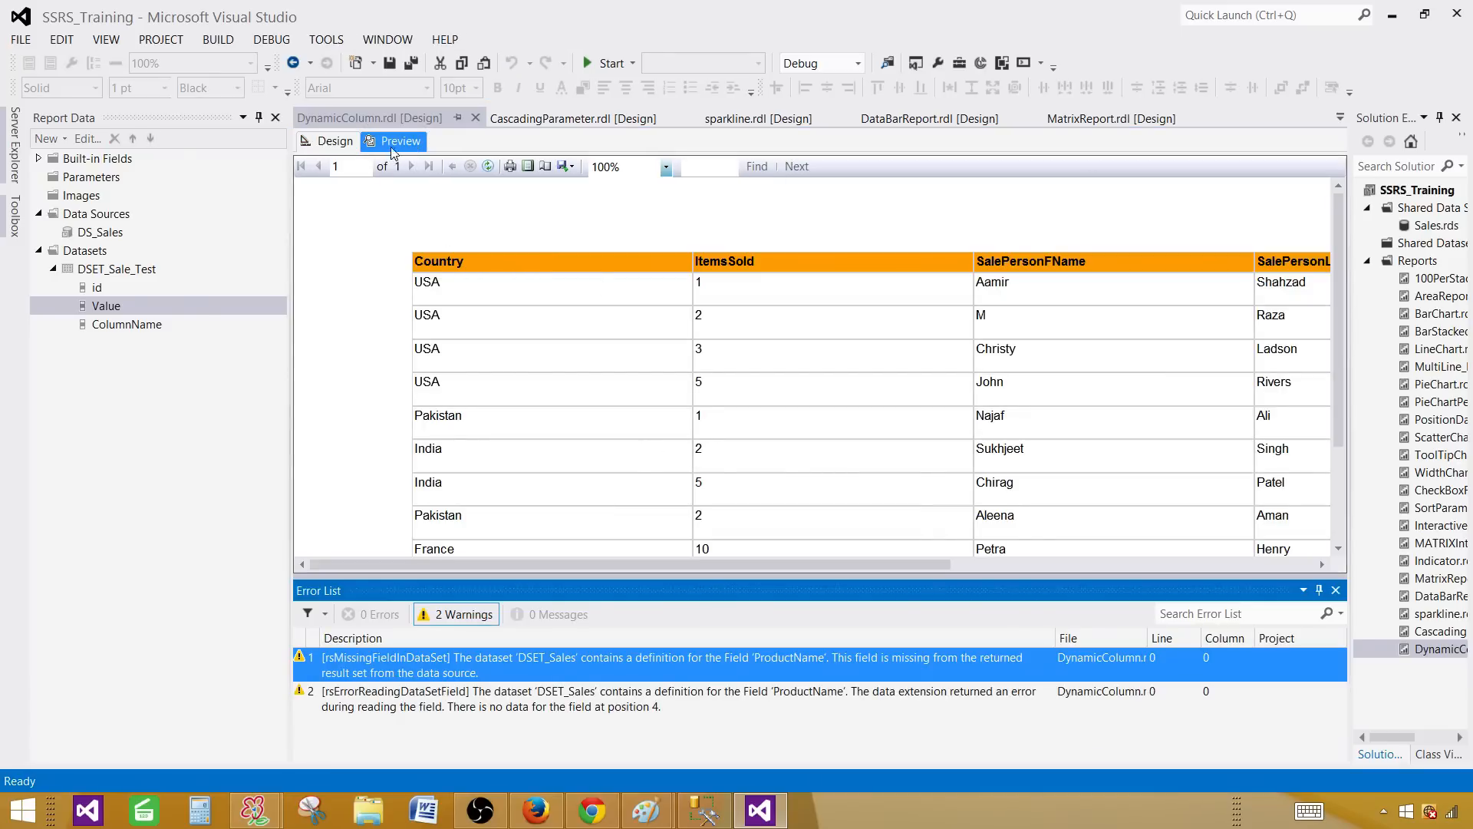
left_click(341, 146)
left_click(676, 261)
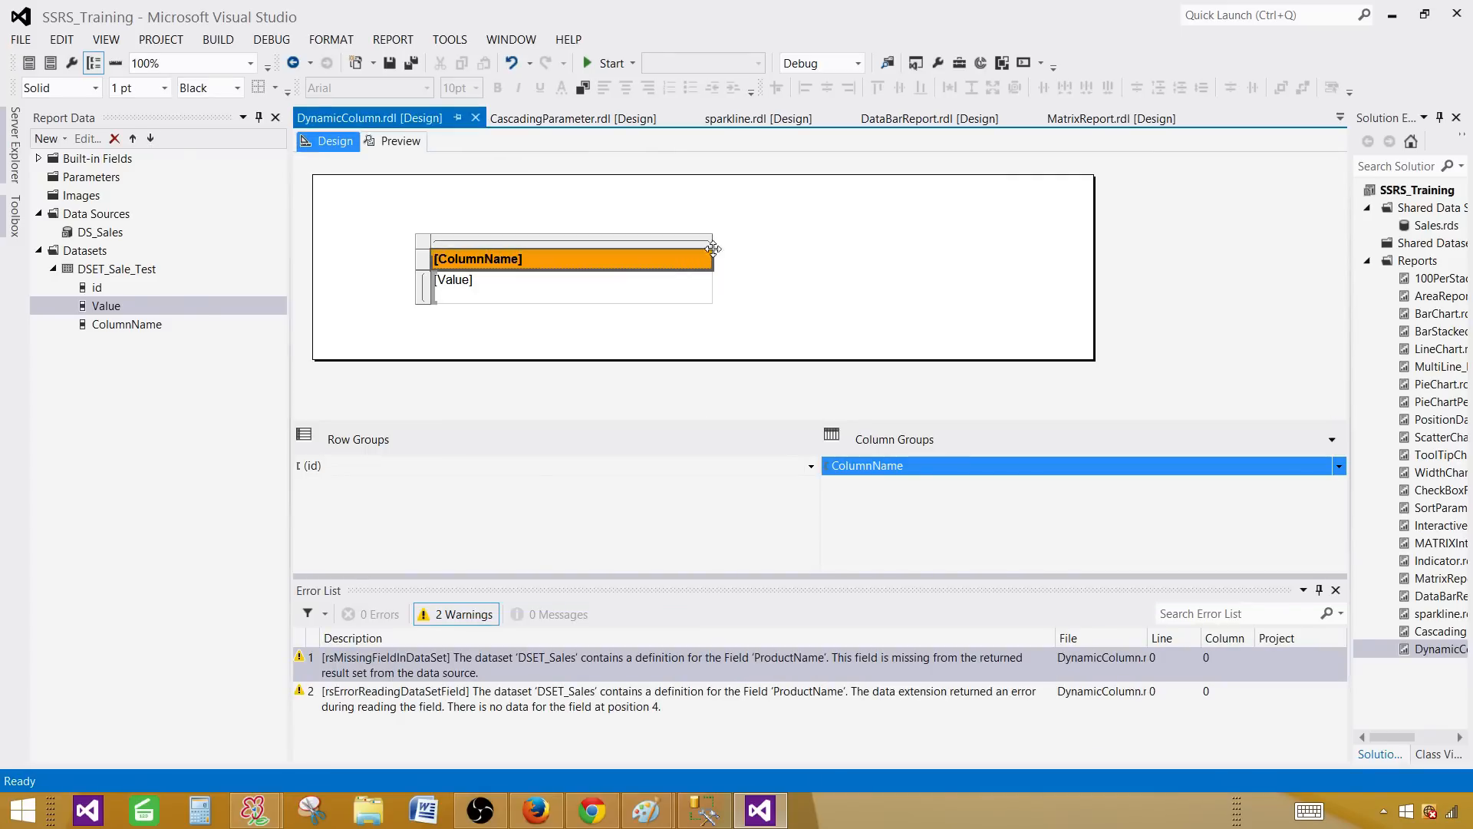
left_click(399, 141)
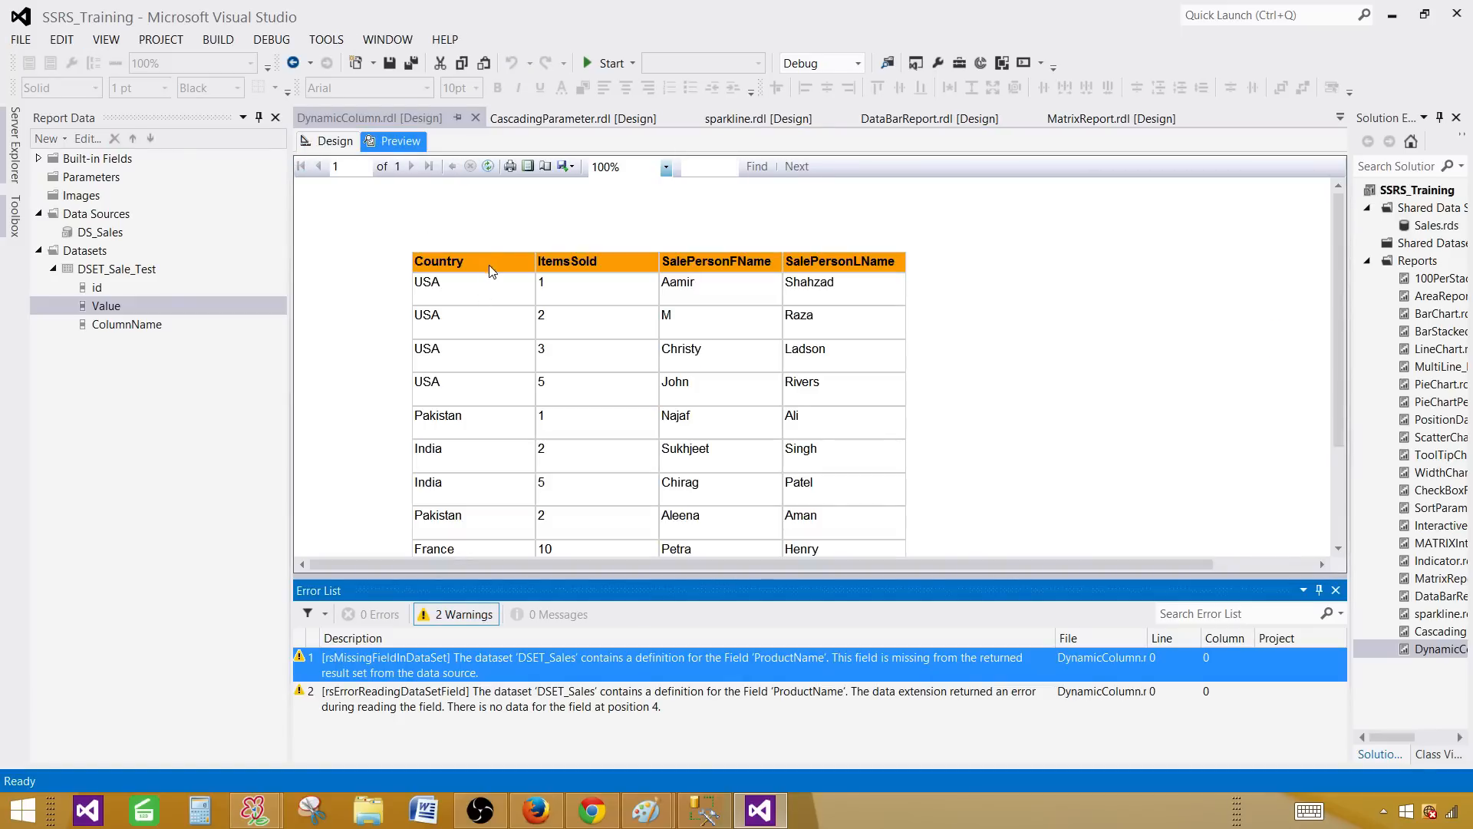
- In SQL Server Management Studio, replace the Select list of the dbo.vw_TotalSale Alter View statement with all columns of dbo.TotalSale
left_click(703, 810)
left_click(699, 108)
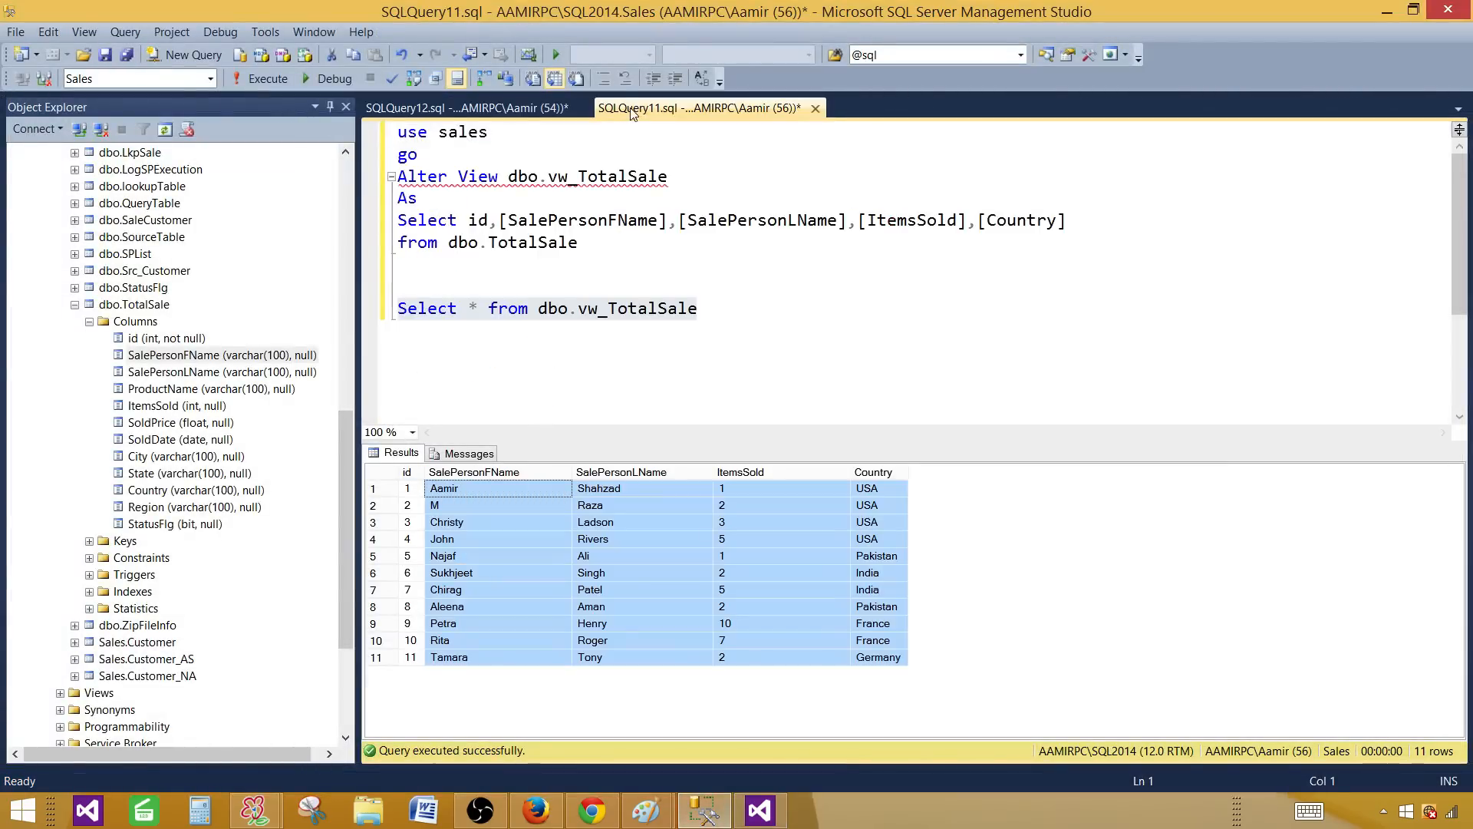
left_click(741, 249)
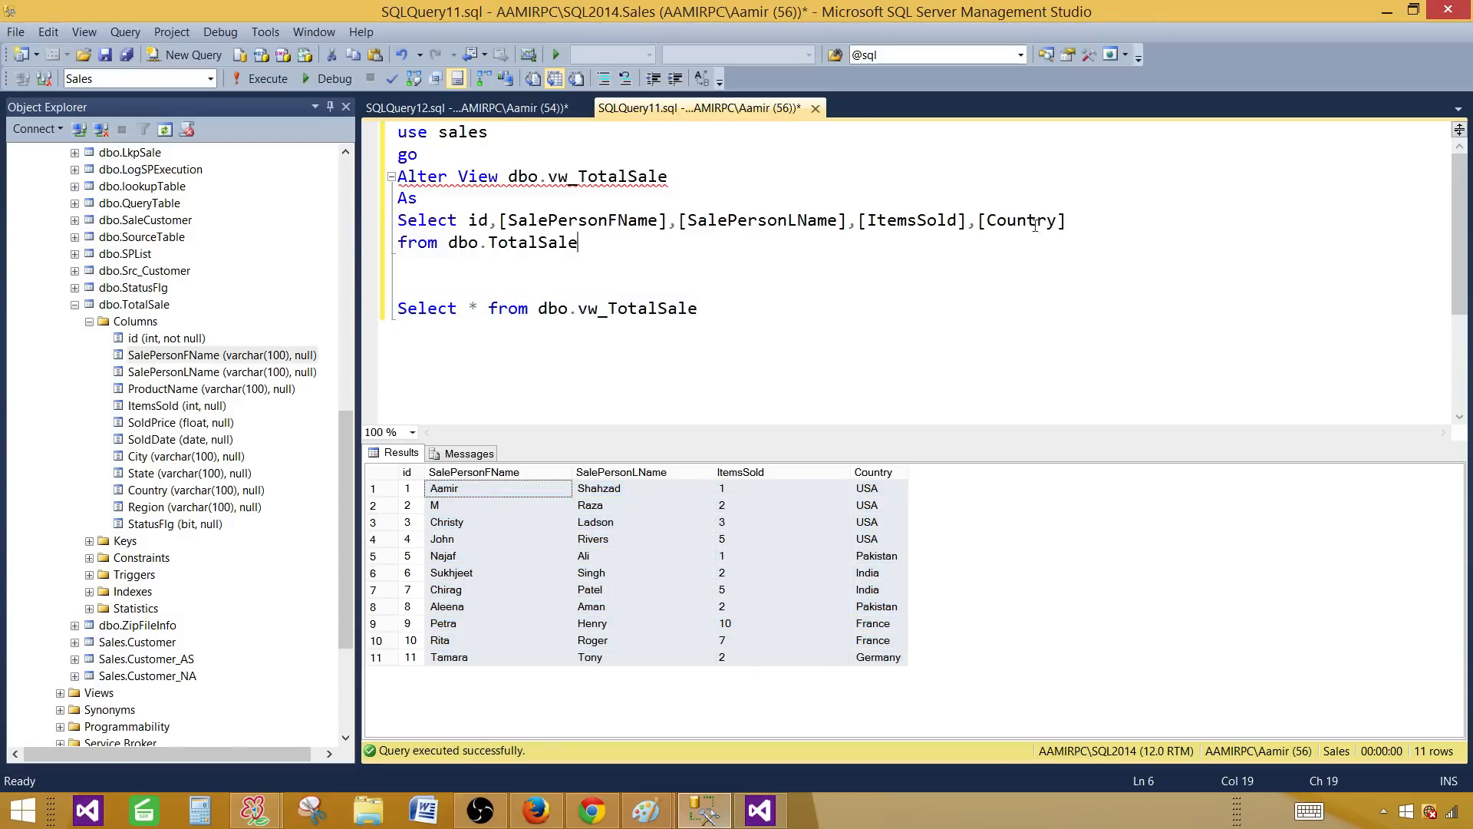
left_click_drag(1078, 221, 470, 221)
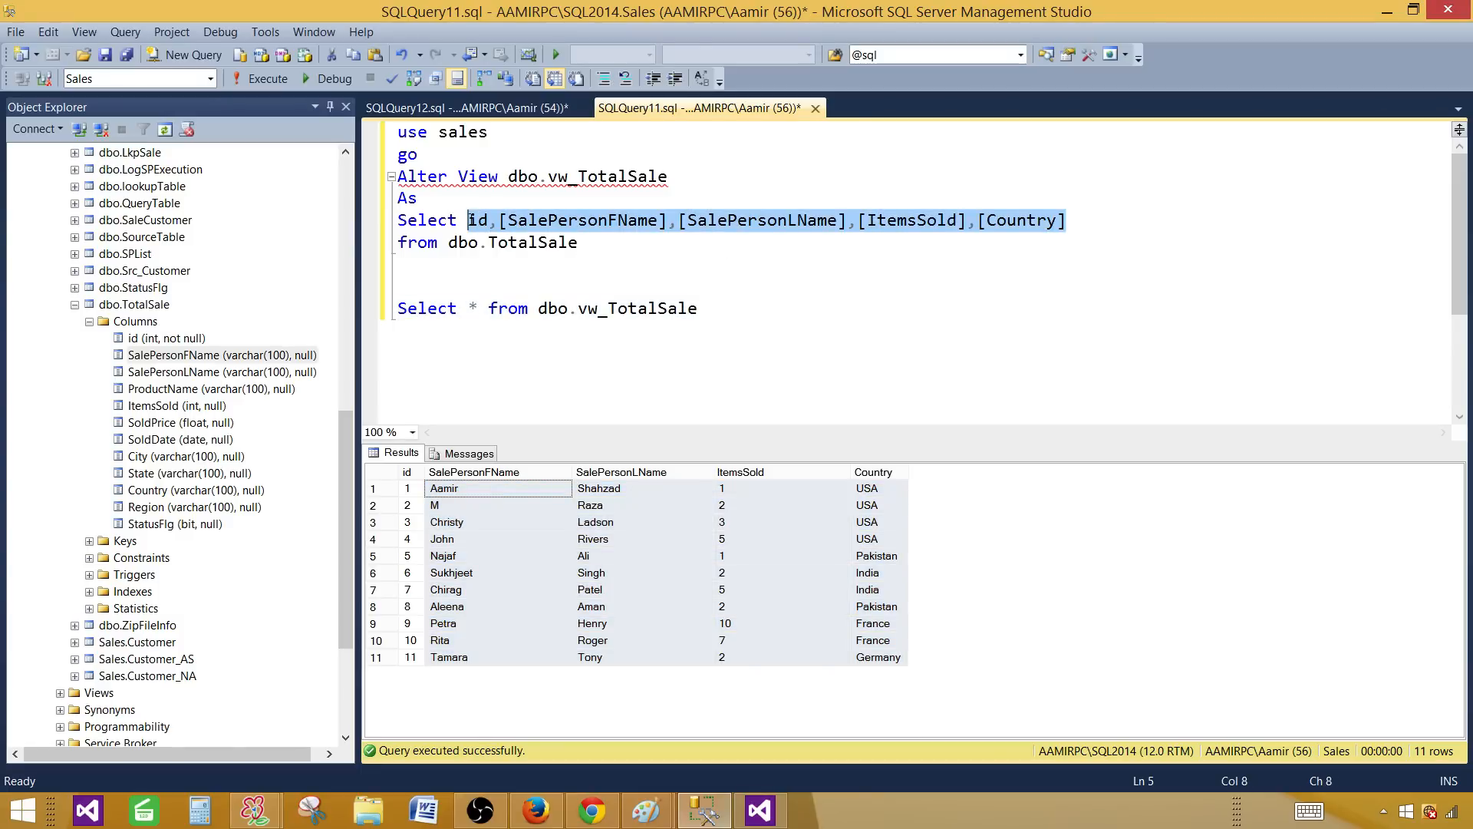
key("Delete")
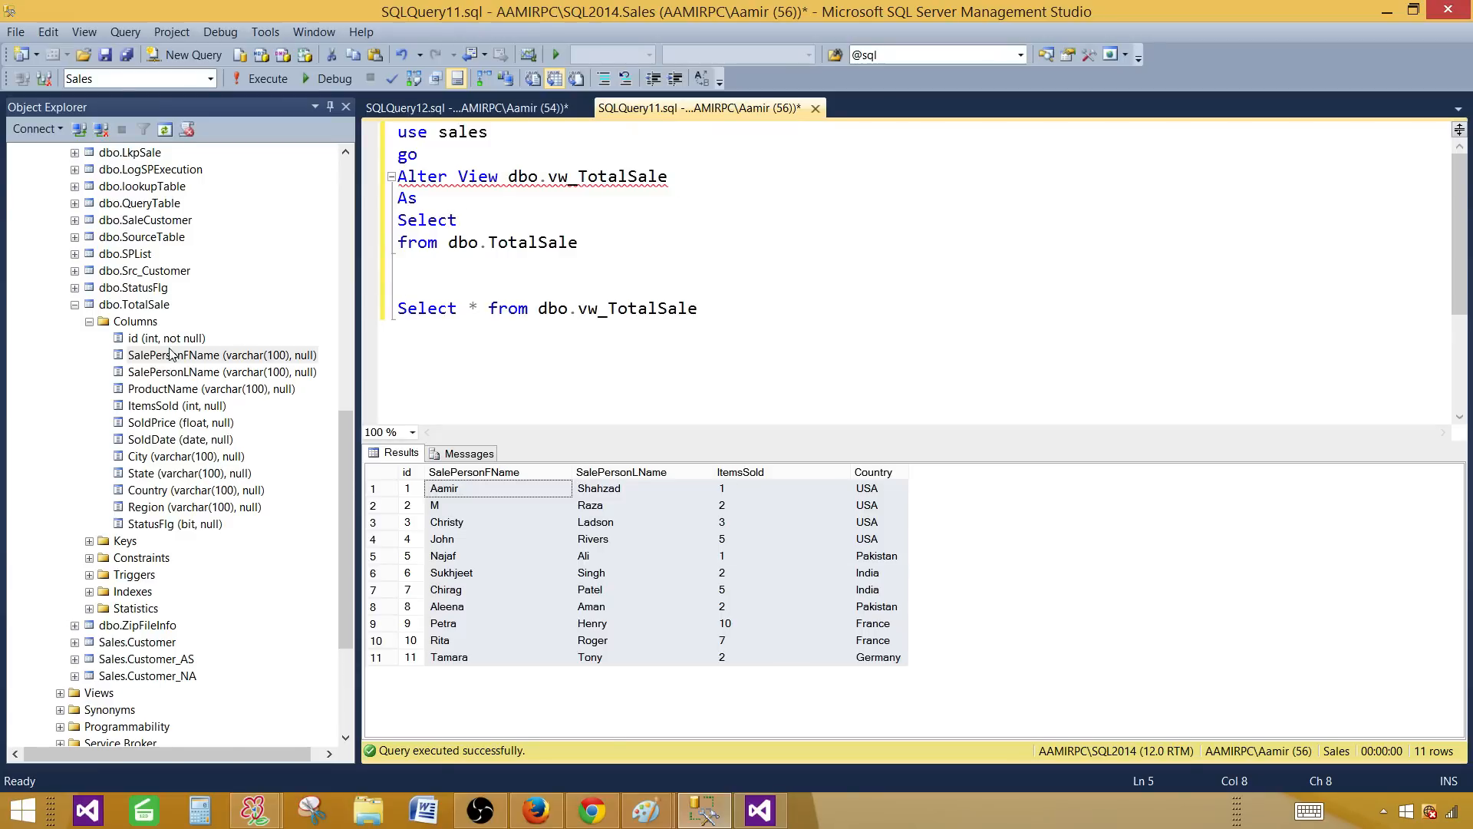
left_click_drag(145, 326, 485, 228)
left_click(642, 269)
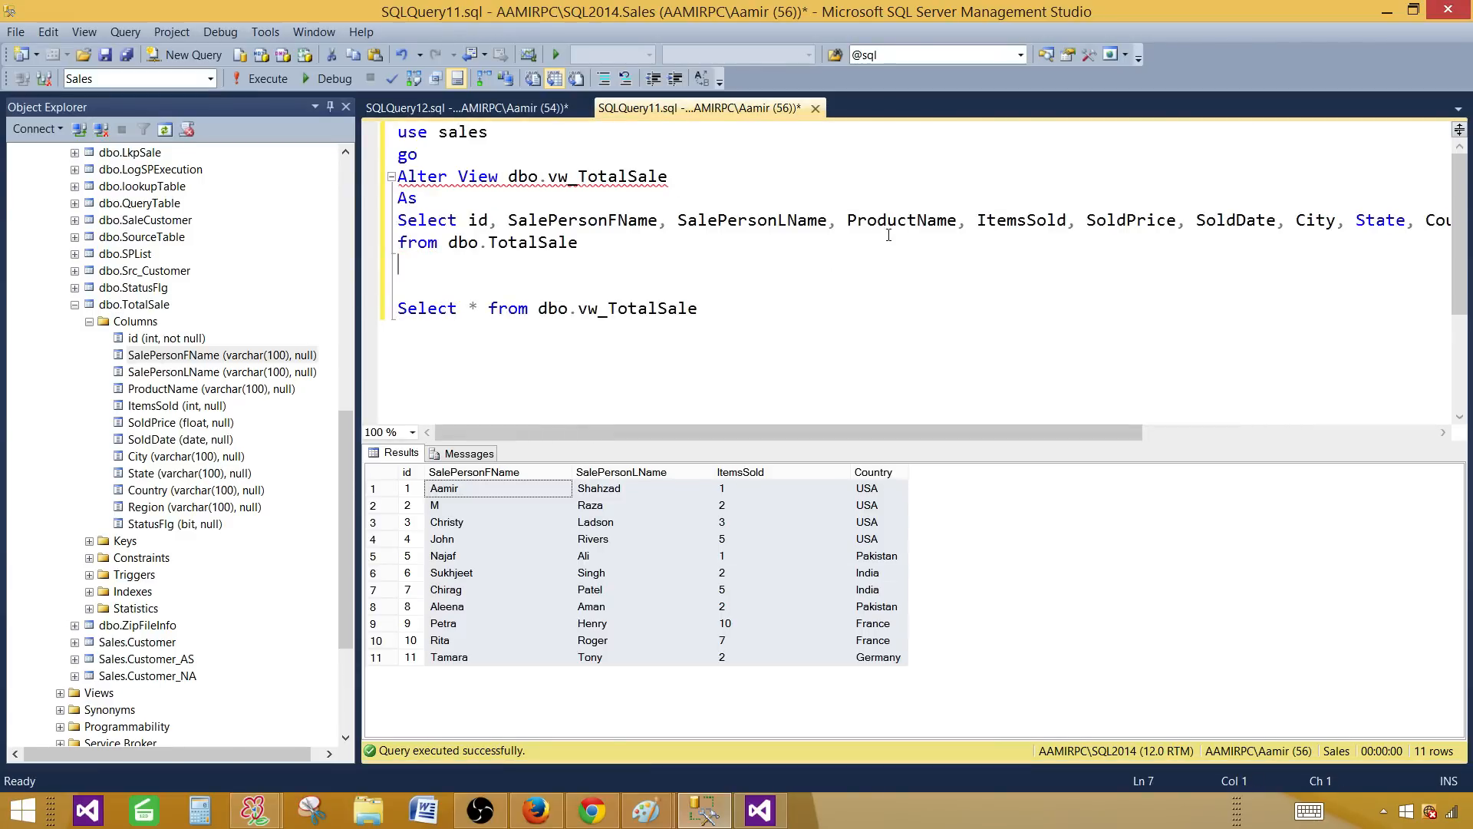
- Break the view's Select list onto new lines before ProductName and before State
left_click(848, 220)
key("Return")
left_click(896, 242)
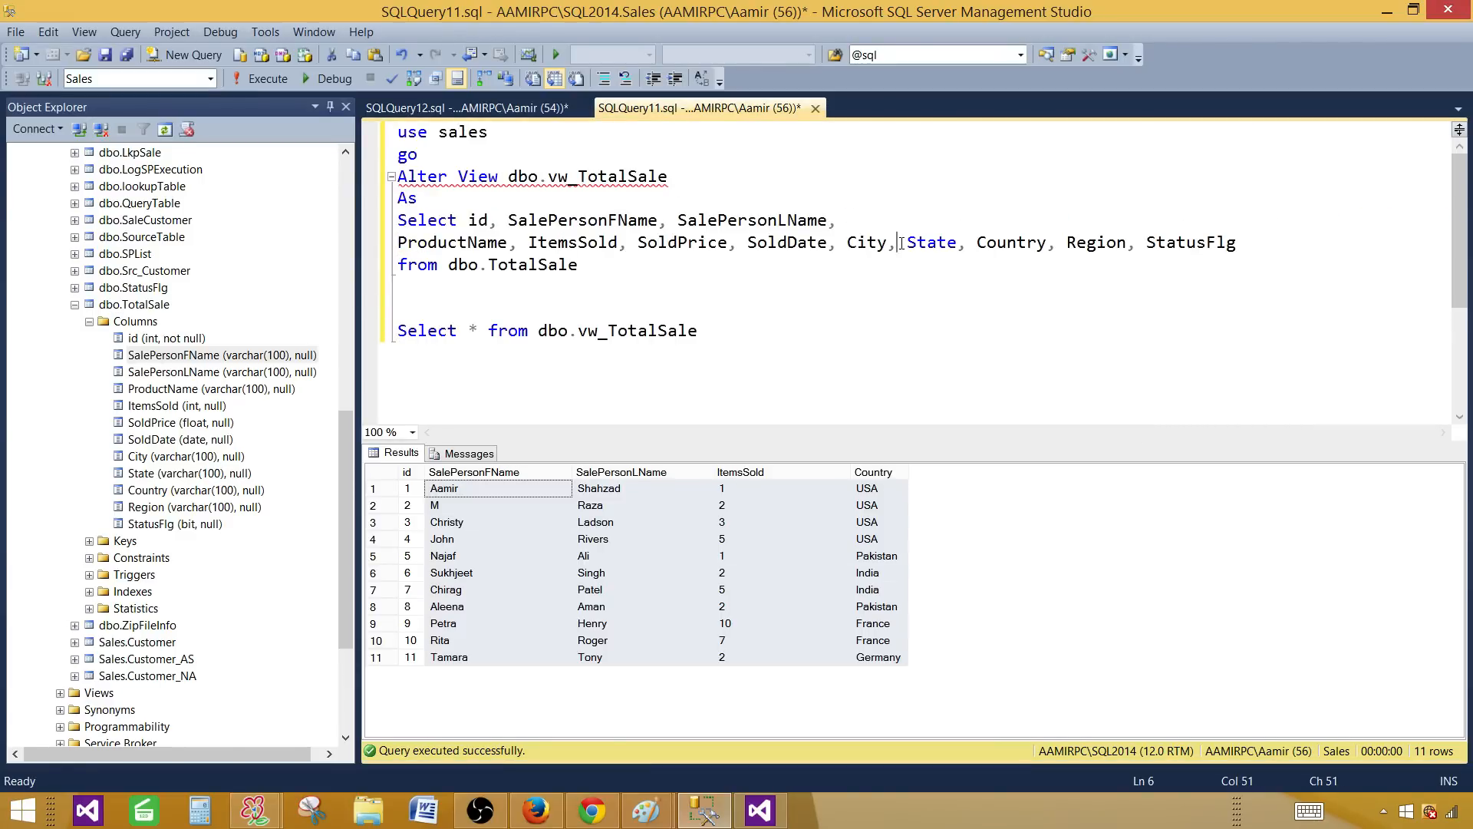
key("Return")
- Execute the Alter View script for dbo.vw_TotalSale, and run the Select * query on the view
left_click_drag(614, 295, 397, 131)
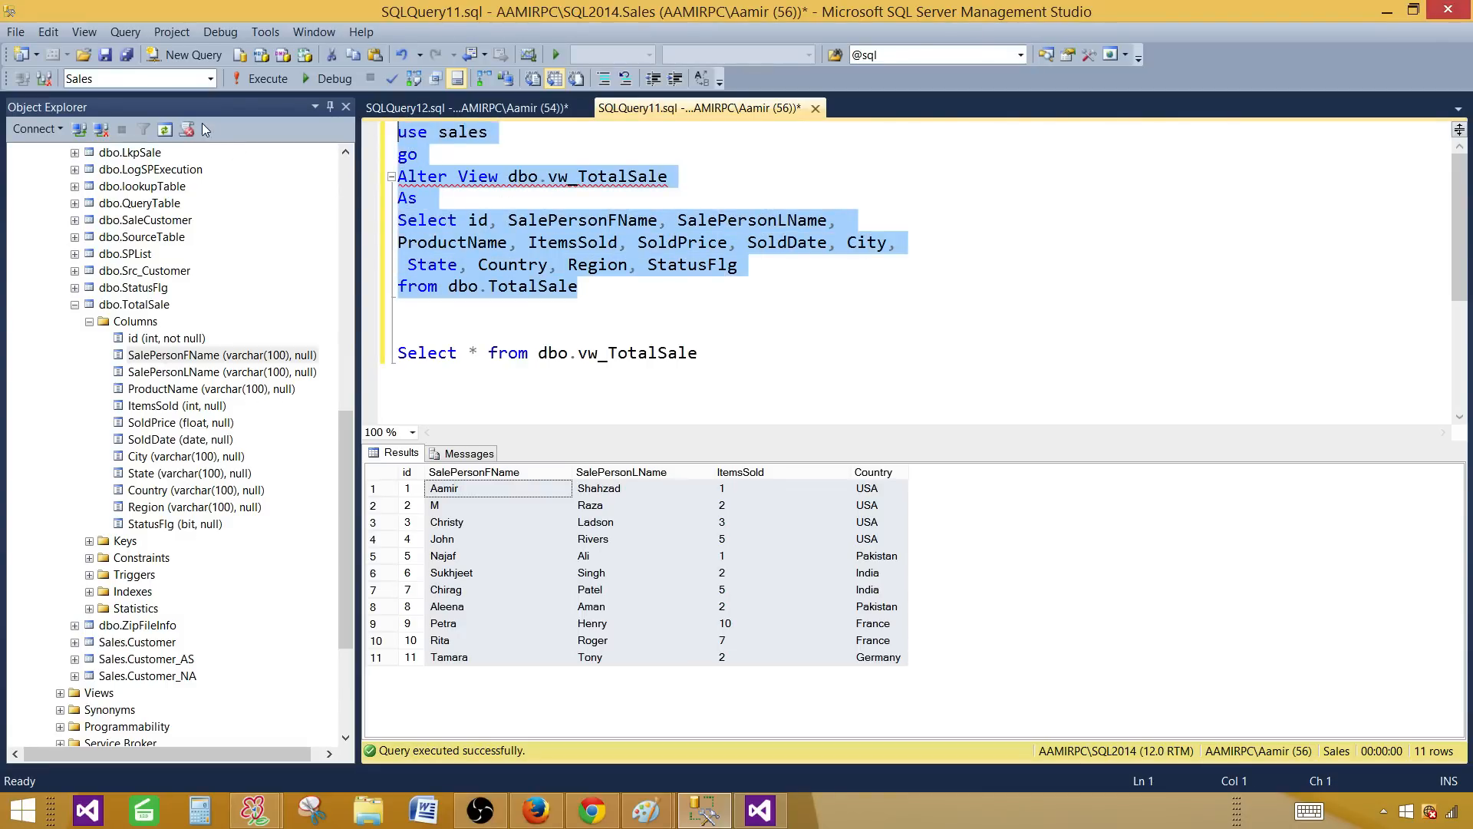
left_click(247, 76)
left_click_drag(700, 353, 370, 341)
left_click(261, 78)
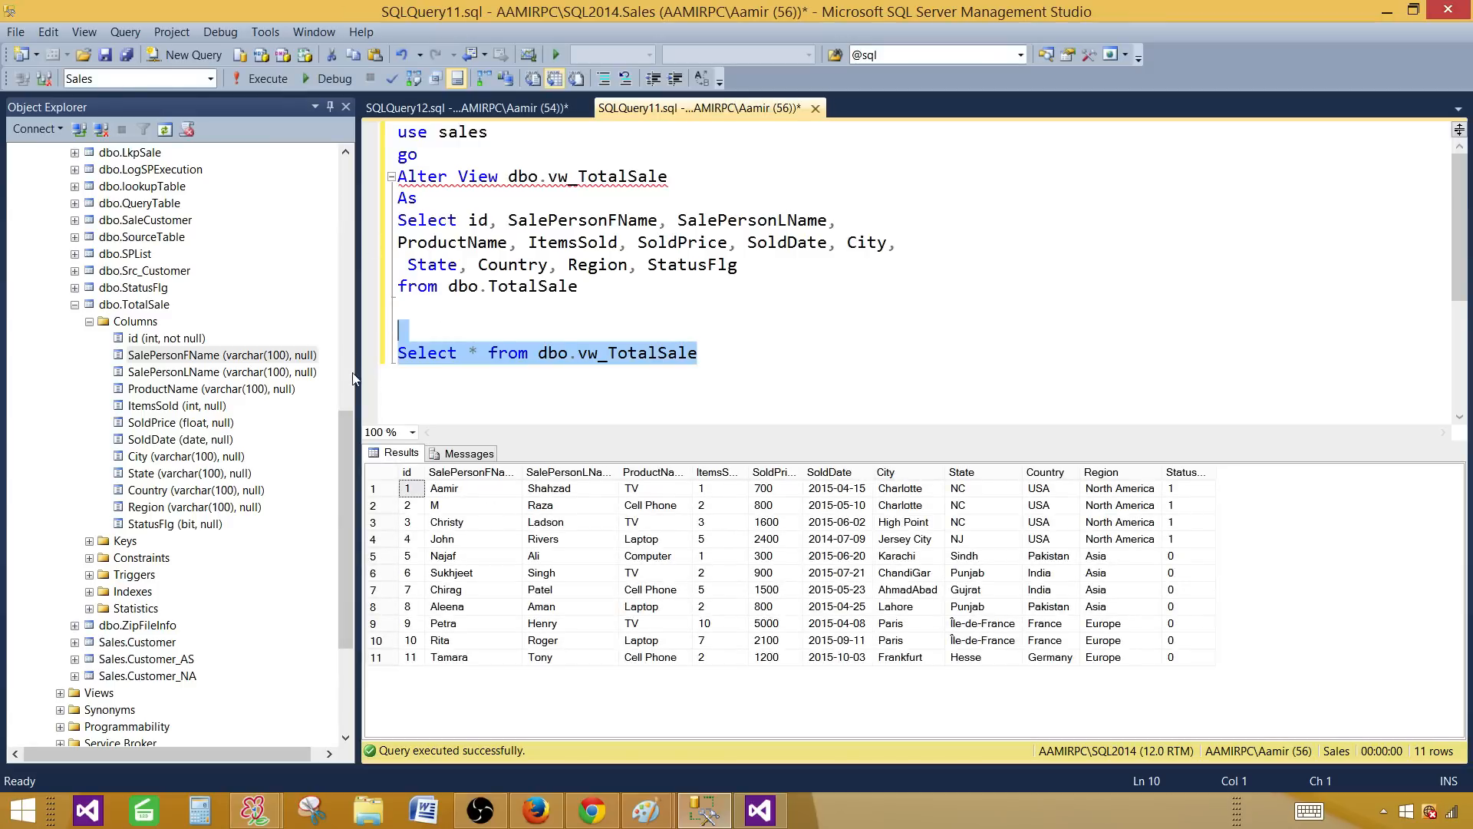
- Execute the unpivot script for vw_TotalSale in SQLQuery12 and look through the returned id, Value and ColumnName rows
left_click(491, 111)
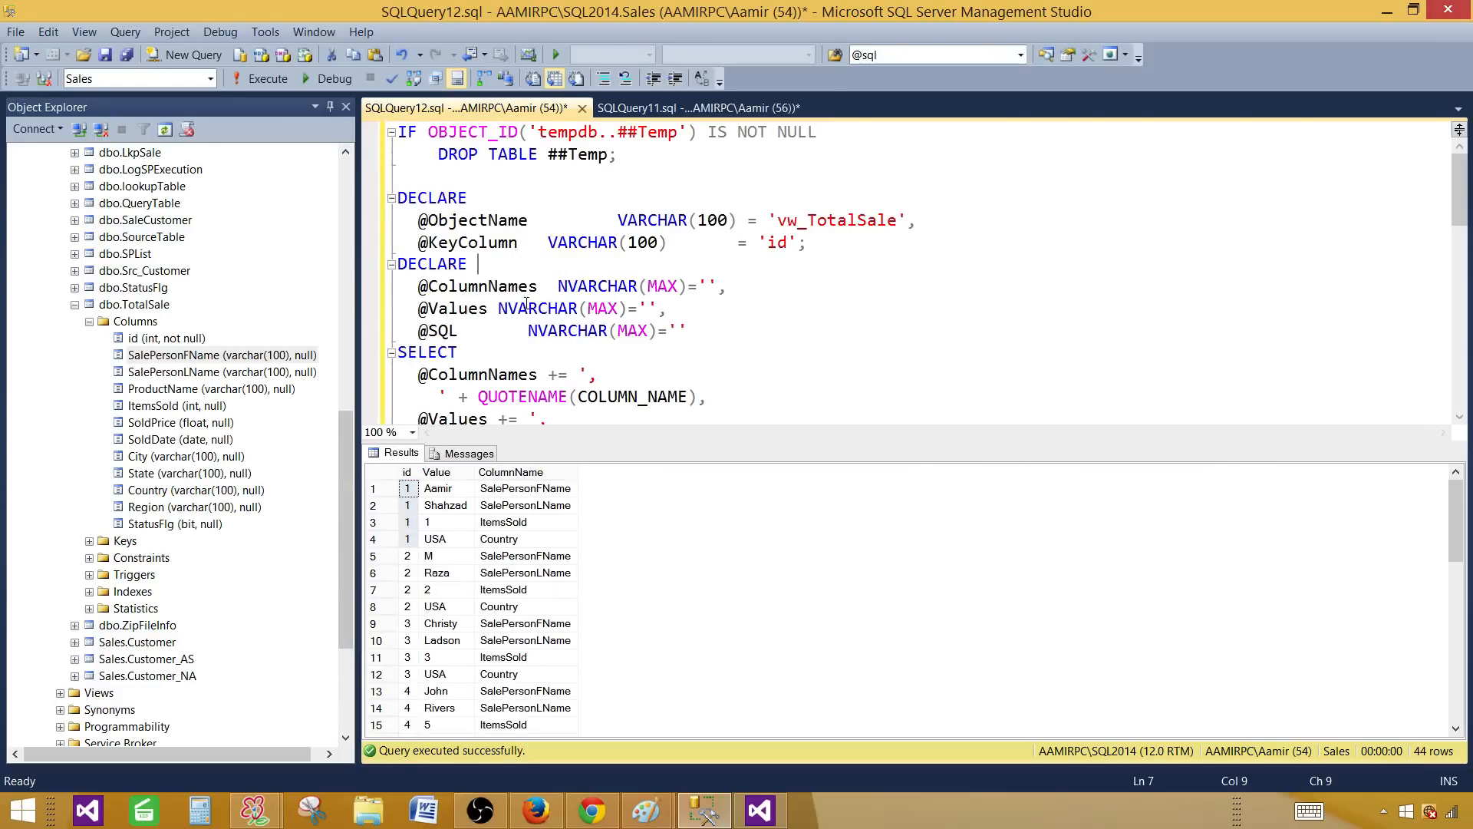
left_click(267, 79)
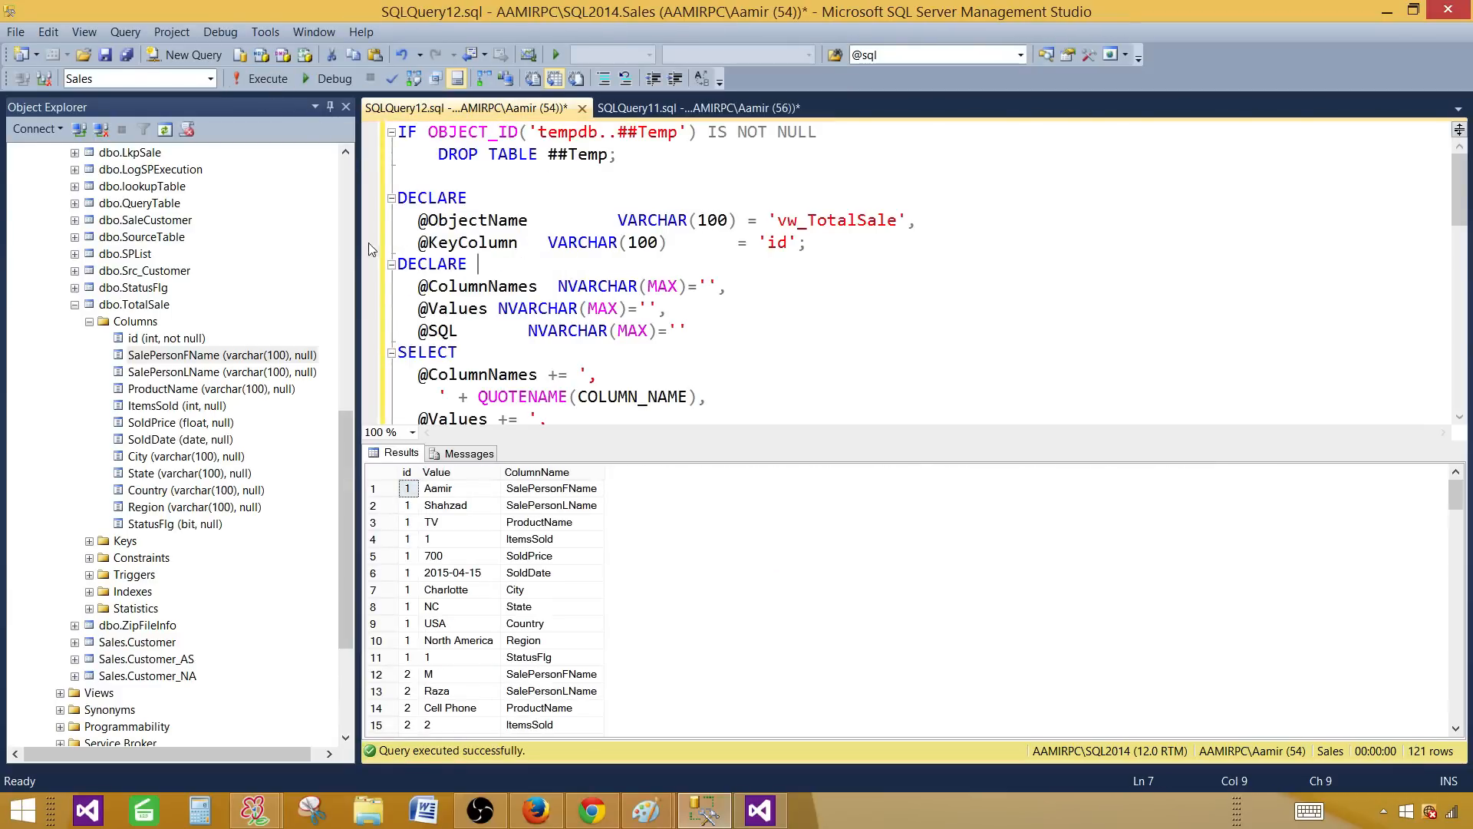
left_click(447, 505)
scroll(460, 547, "down", 9)
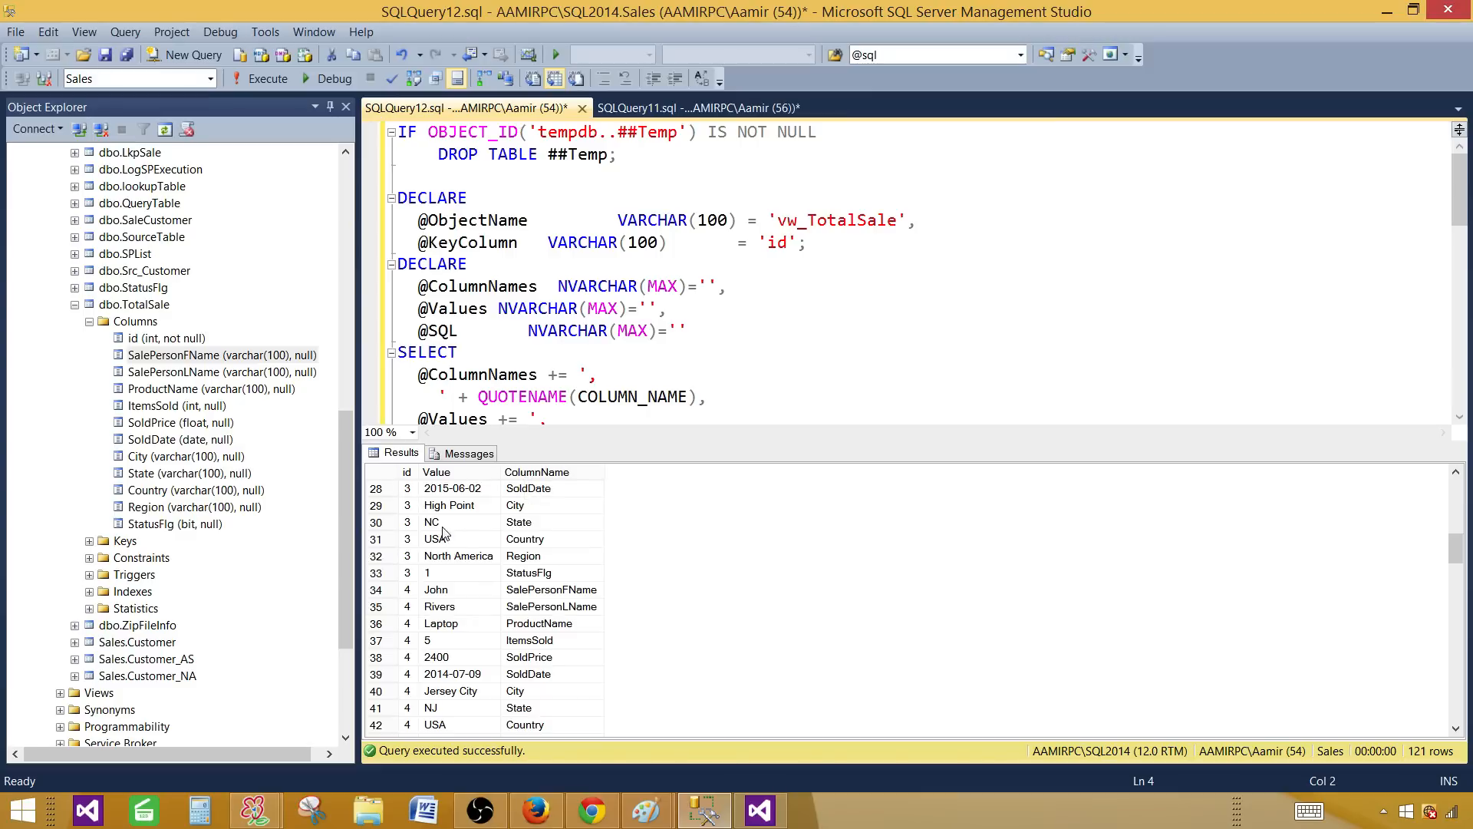
- Switch to Visual Studio, refresh the DynamicColumn report preview and check its columns
left_click(755, 816)
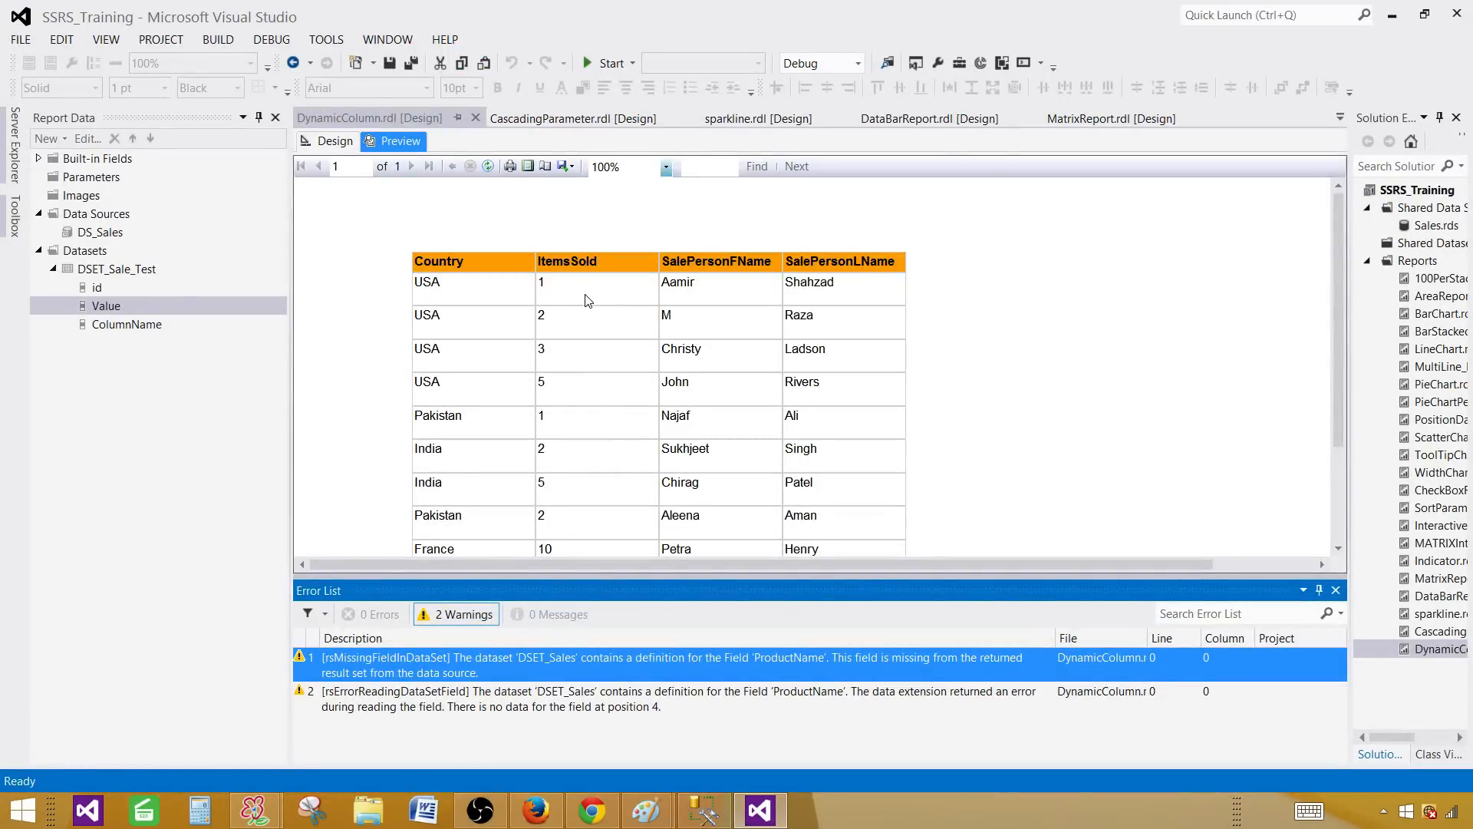
left_click(488, 166)
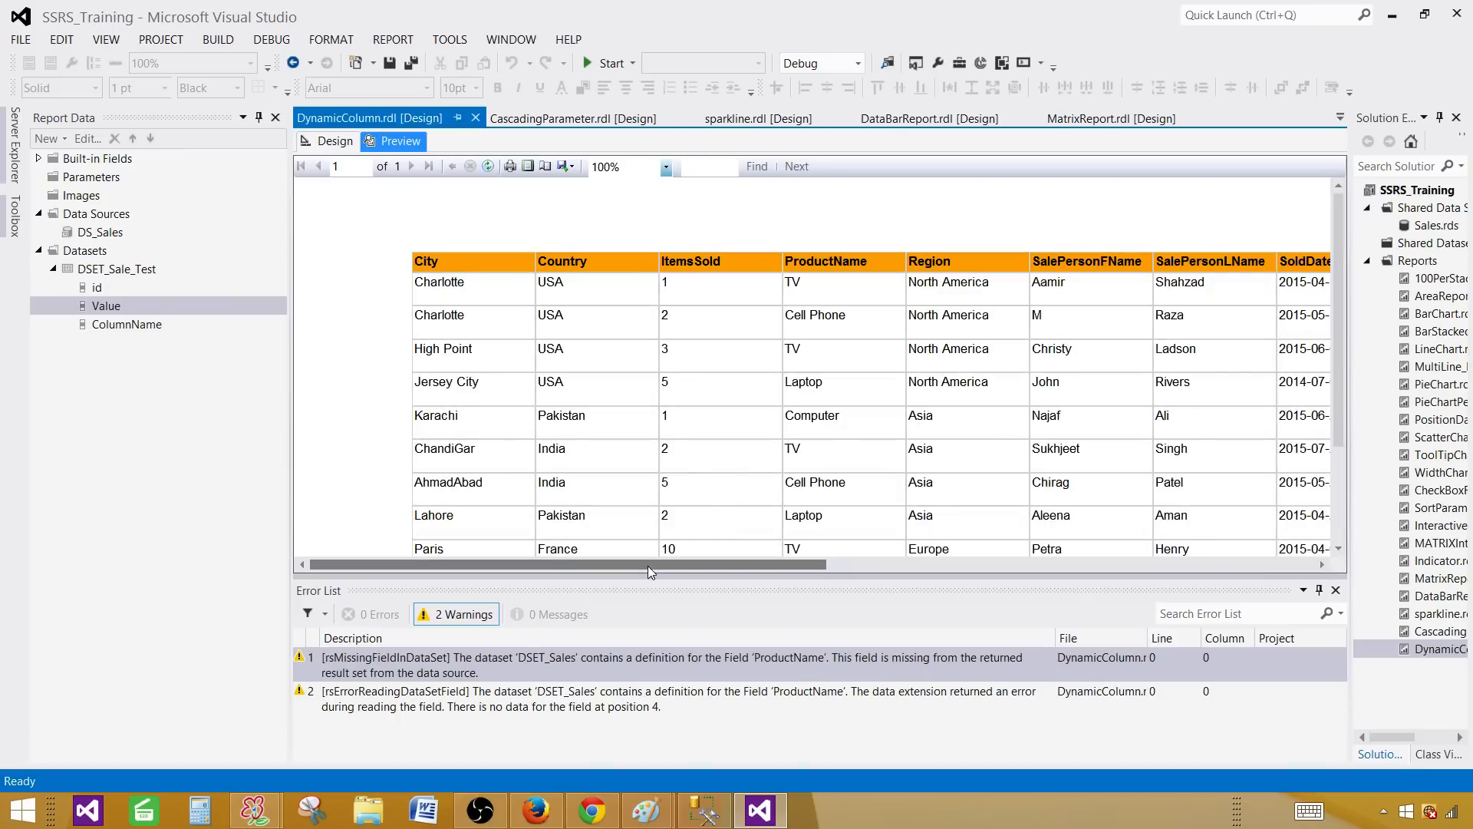
mouse_move(644, 565)
left_mouse_down()
mouse_move(957, 561)
mouse_move(798, 564)
mouse_move(639, 541)
left_mouse_up()
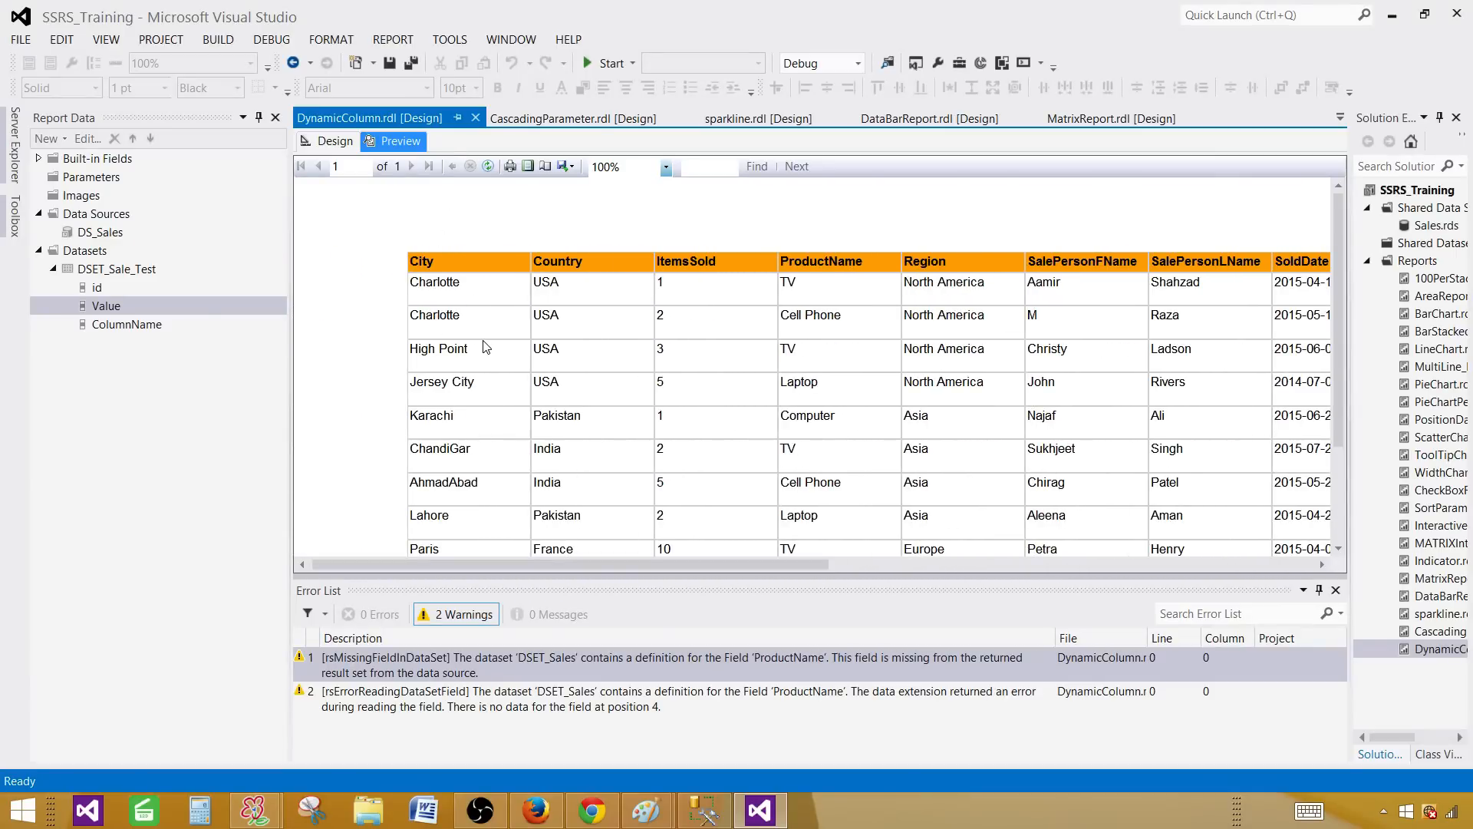
- In SQL Server Management Studio, reduce the dbo.vw_TotalSale Select list to id and SalePersonFName, and execute the Alter View script
left_click(703, 809)
left_click(699, 107)
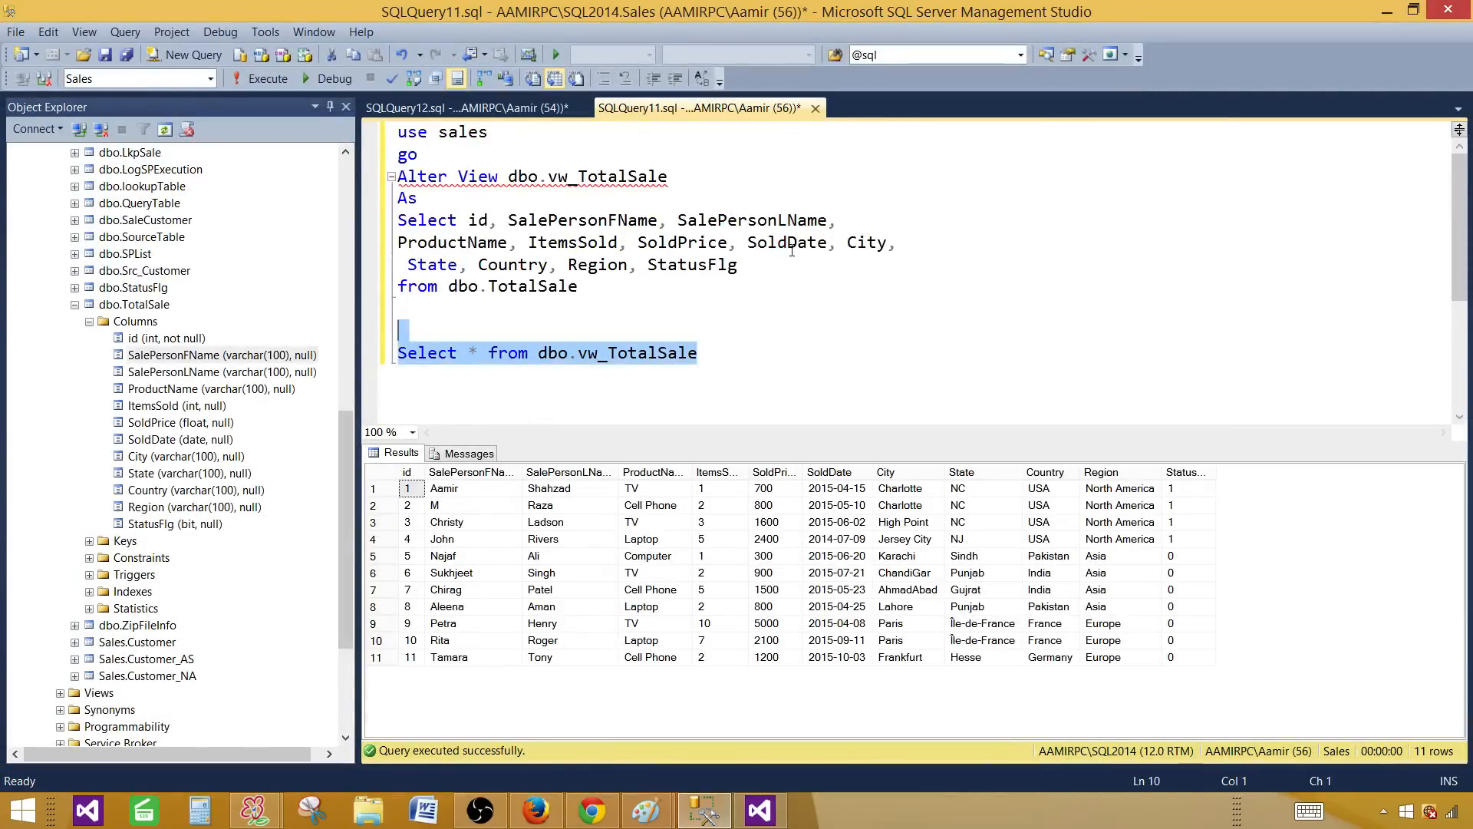
left_click(627, 284)
left_click_drag(756, 267, 403, 136)
key("Delete")
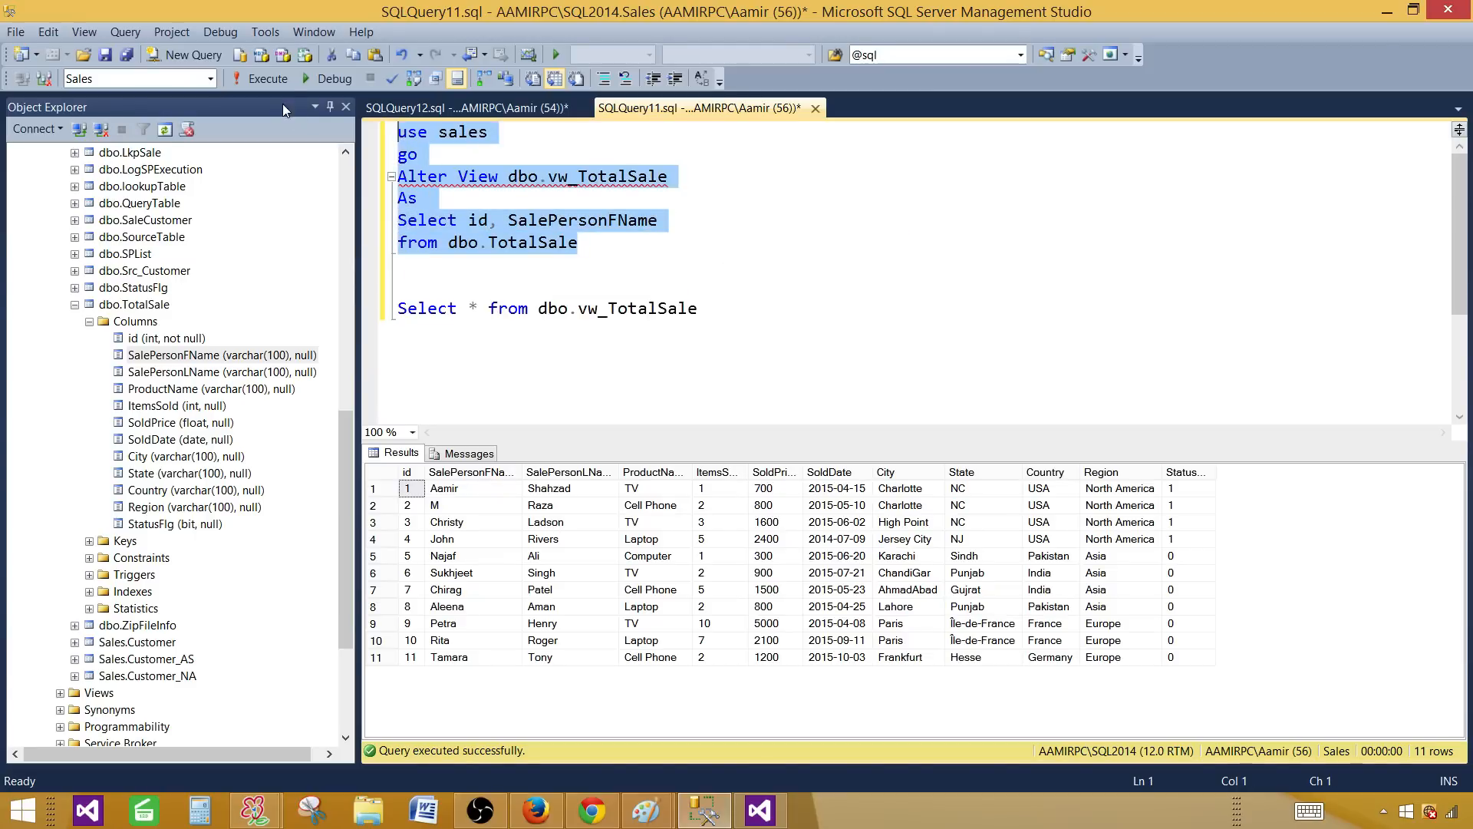
left_click(271, 80)
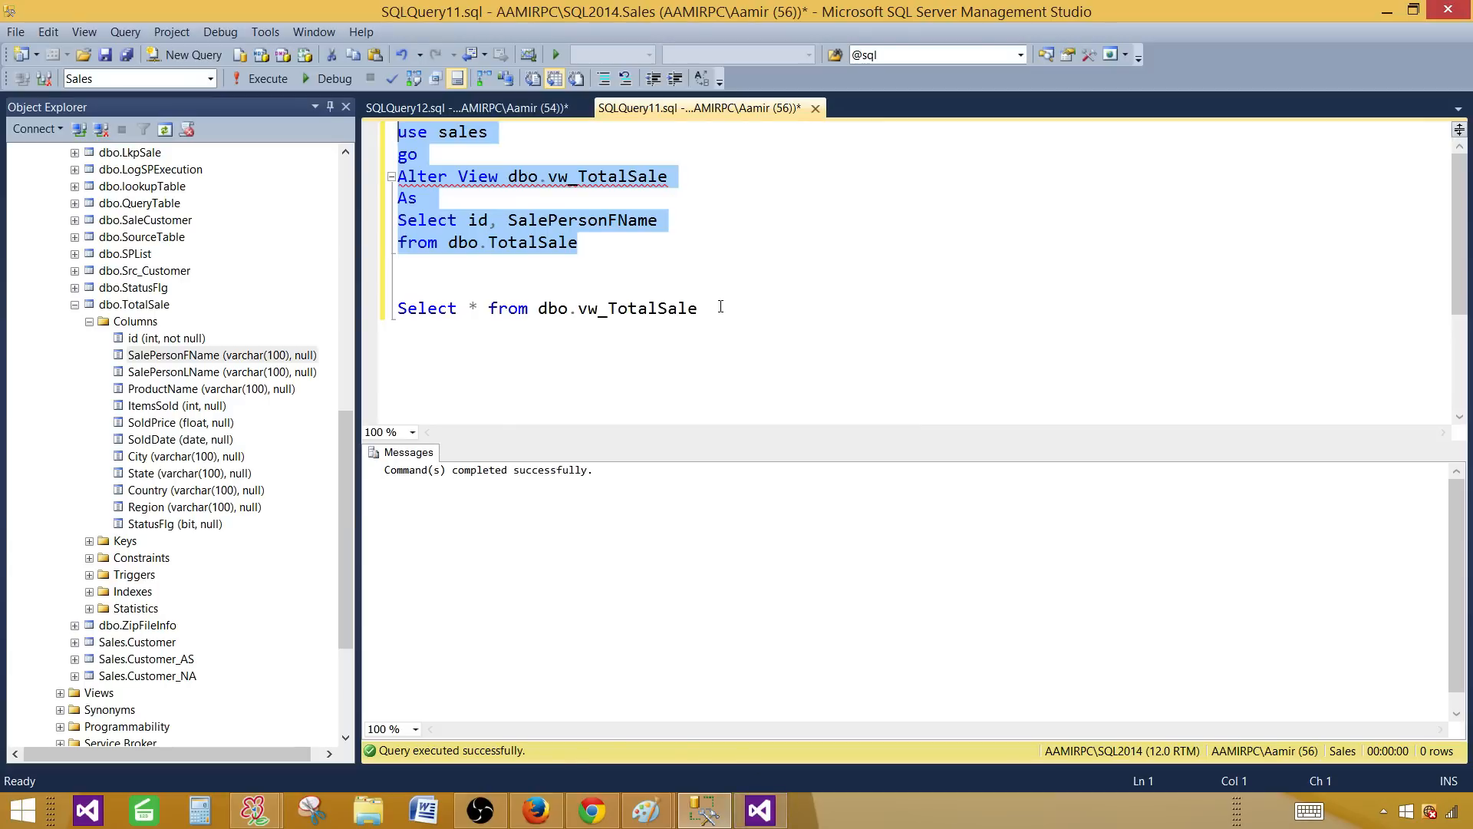
- Run the Select * query on dbo.vw_TotalSale and widen the SalePersonFName column in the results
left_click_drag(698, 309, 516, 292)
left_click(278, 79)
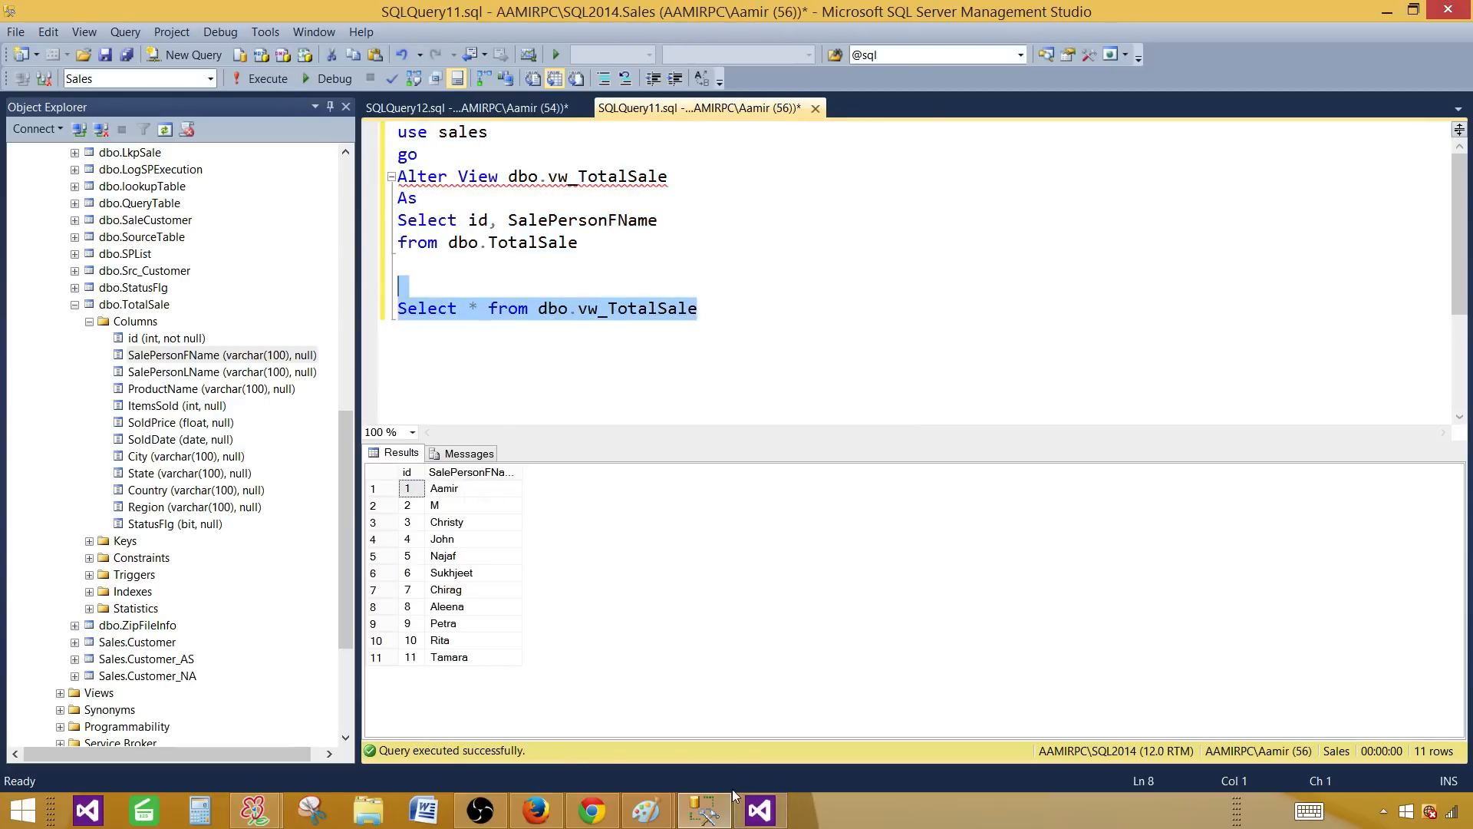
left_click_drag(522, 472, 601, 472)
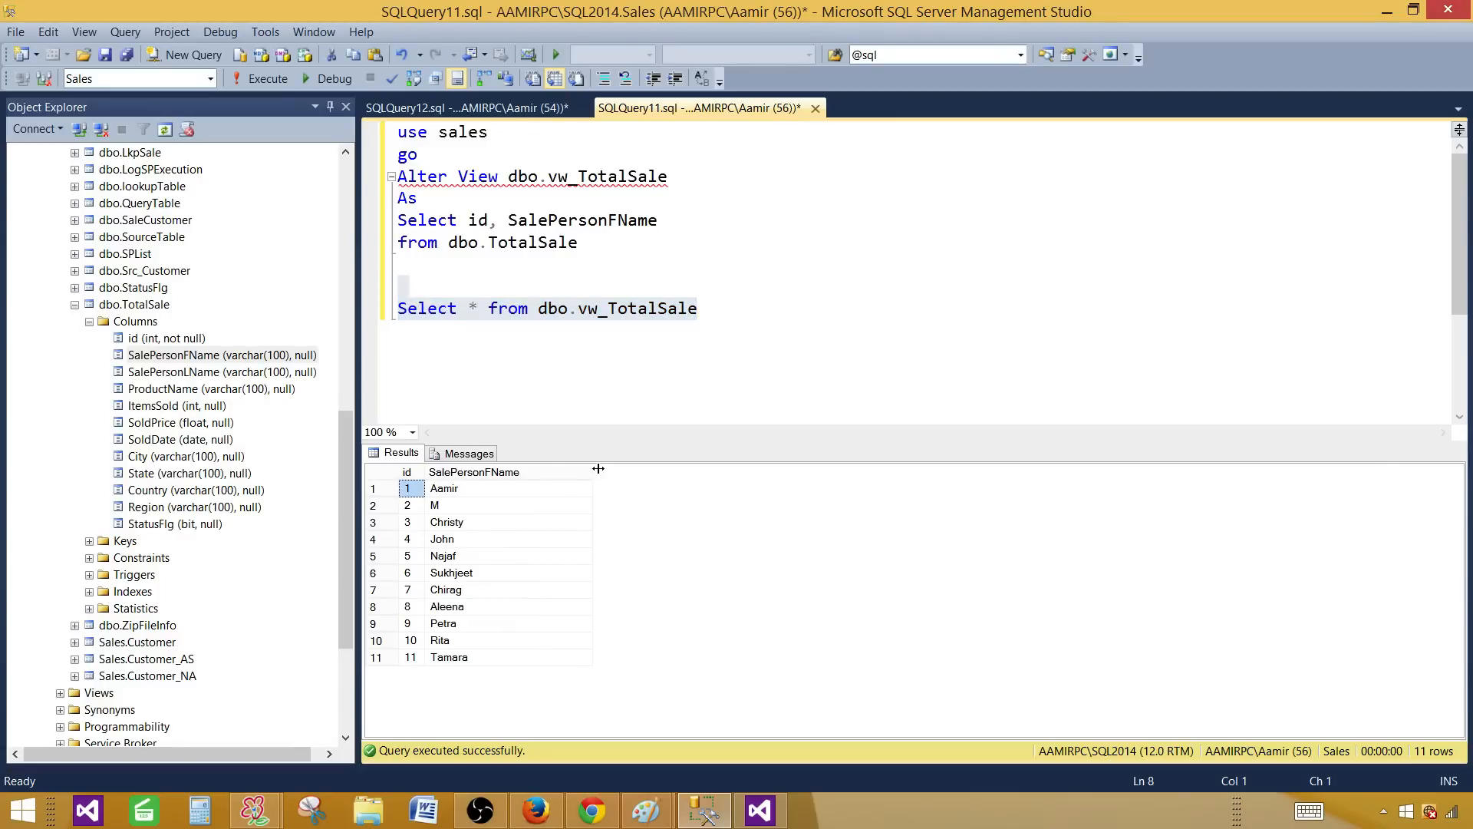
- In Visual Studio, refresh the DynamicColumn preview against the altered view, and return to the report design
left_click(777, 813)
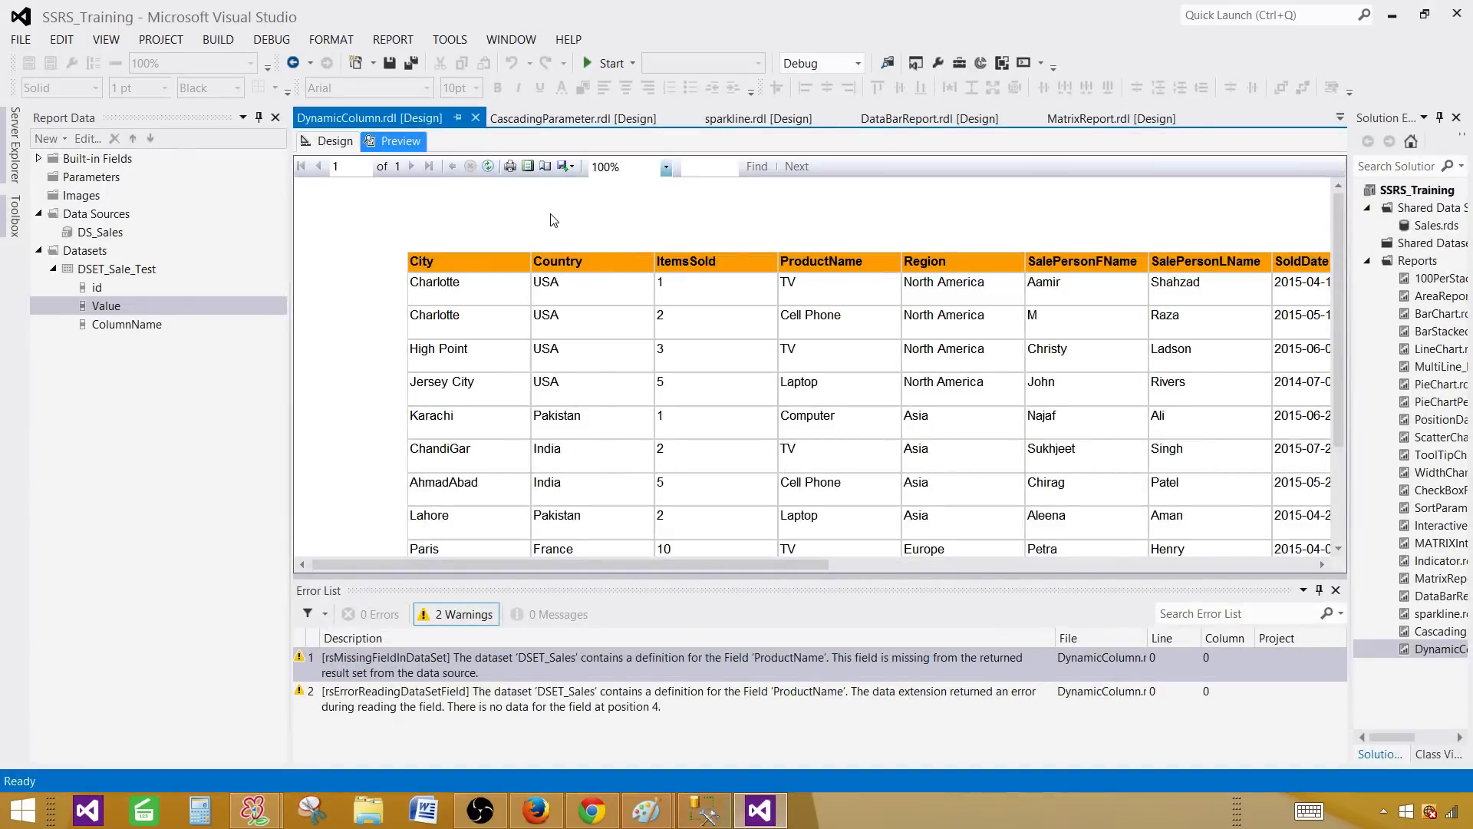
left_click(489, 168)
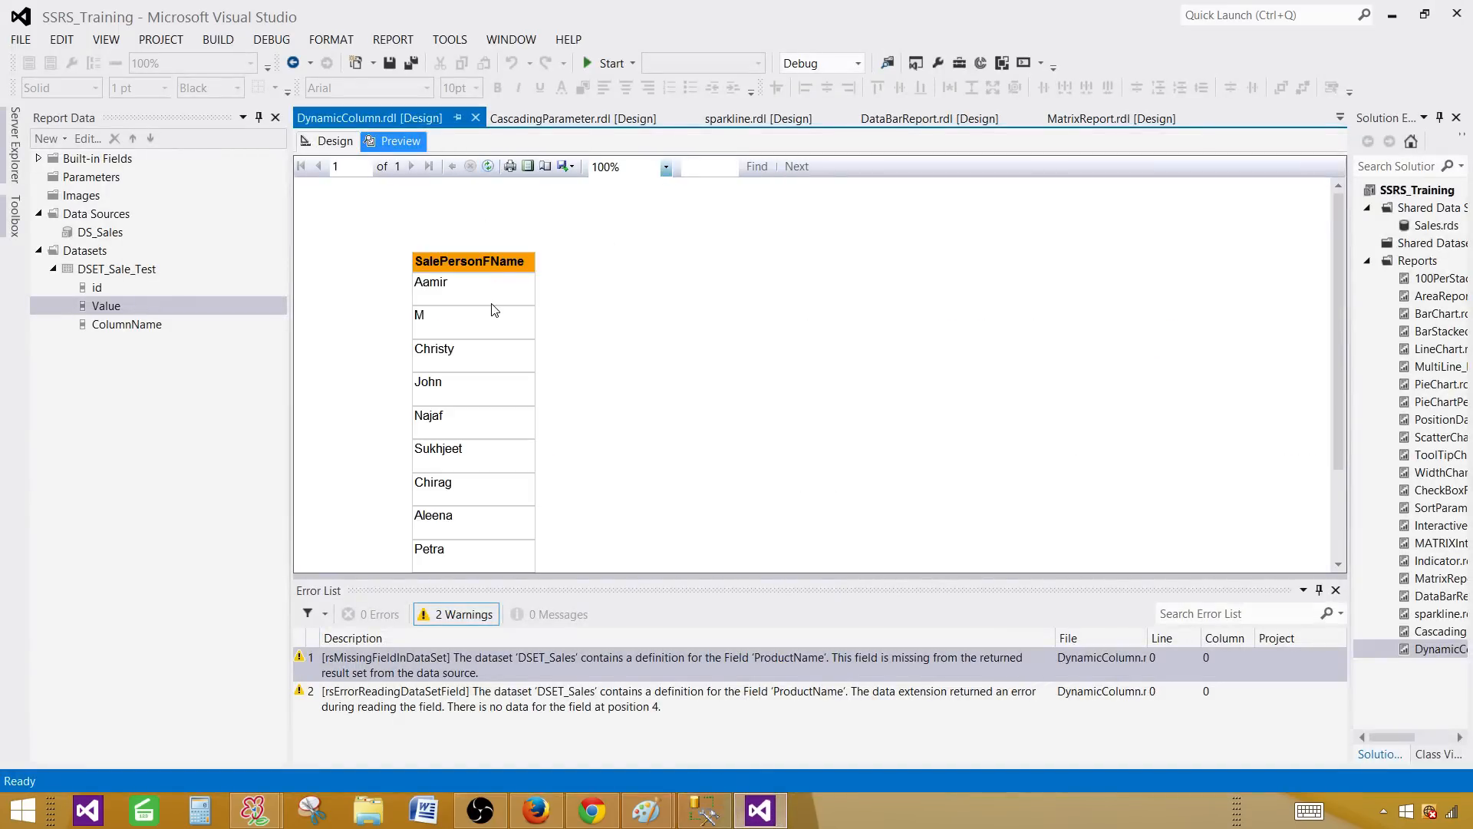
left_click(347, 146)
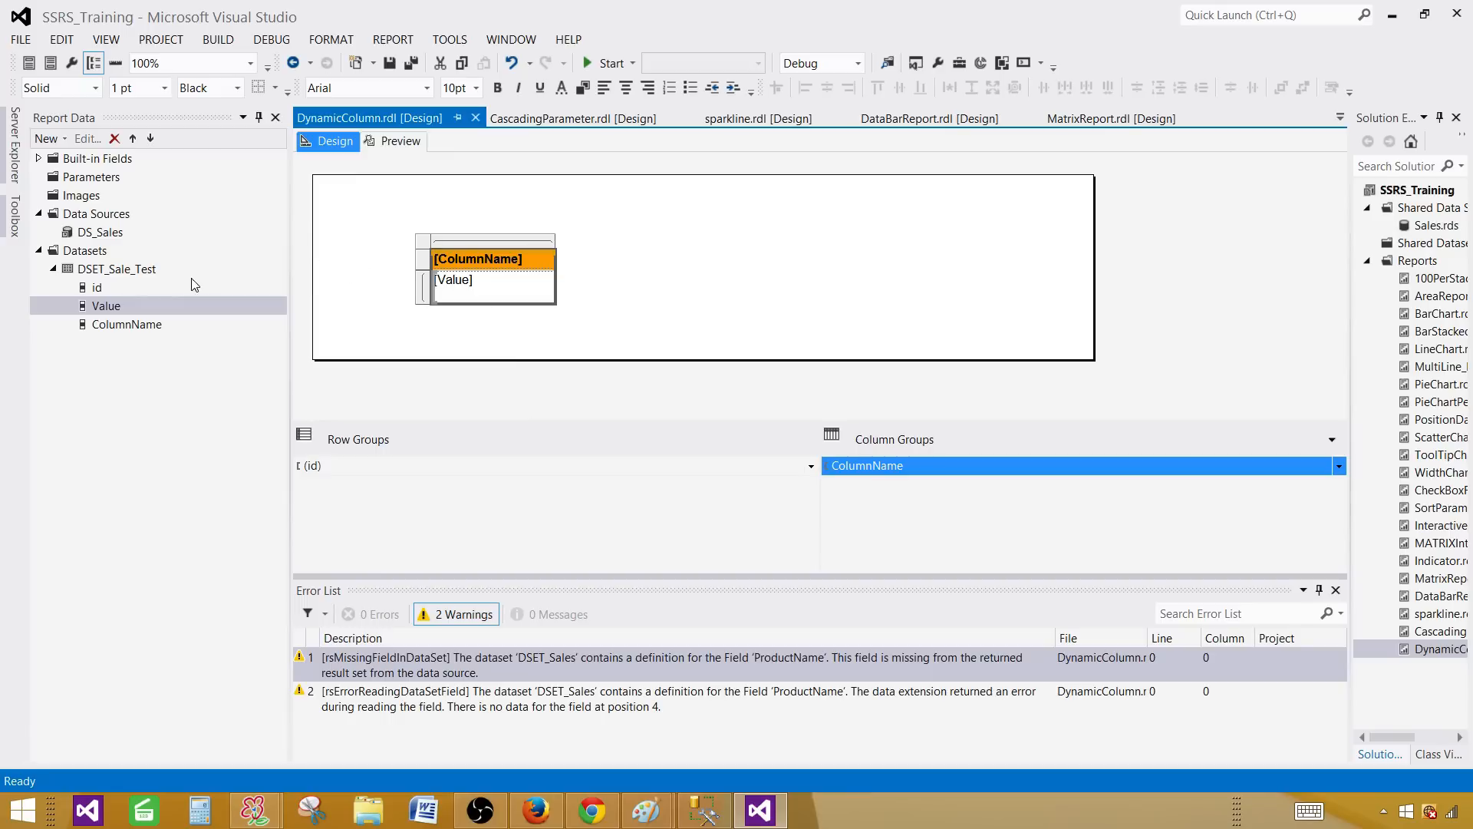
- In SQL Server Management Studio, add a Create Procedure dbo.Sp_TotalSale AS BEGIN header above the unpivot script in SQLQuery12
left_click(704, 810)
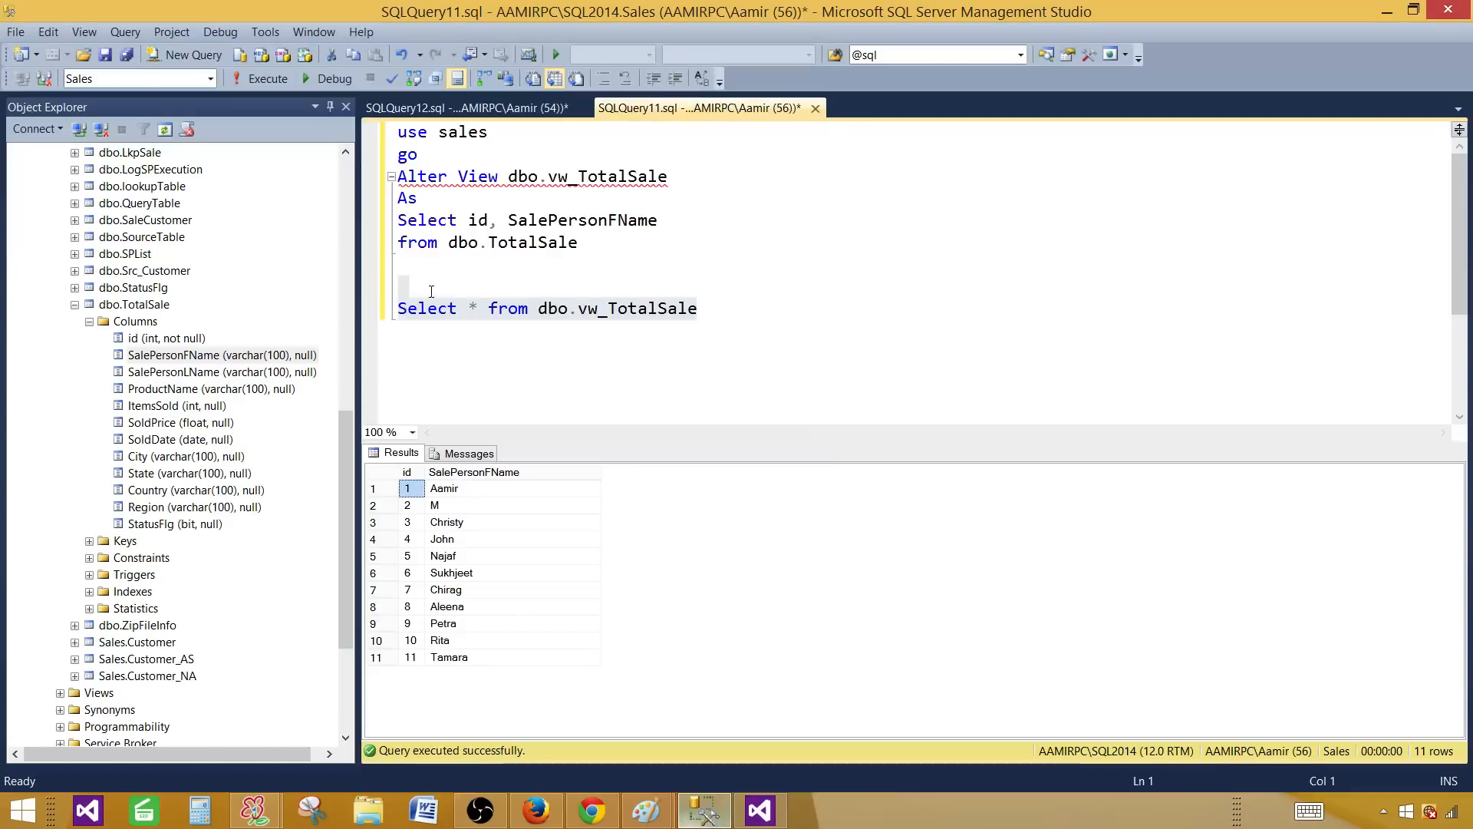
left_click(508, 109)
left_click(527, 178)
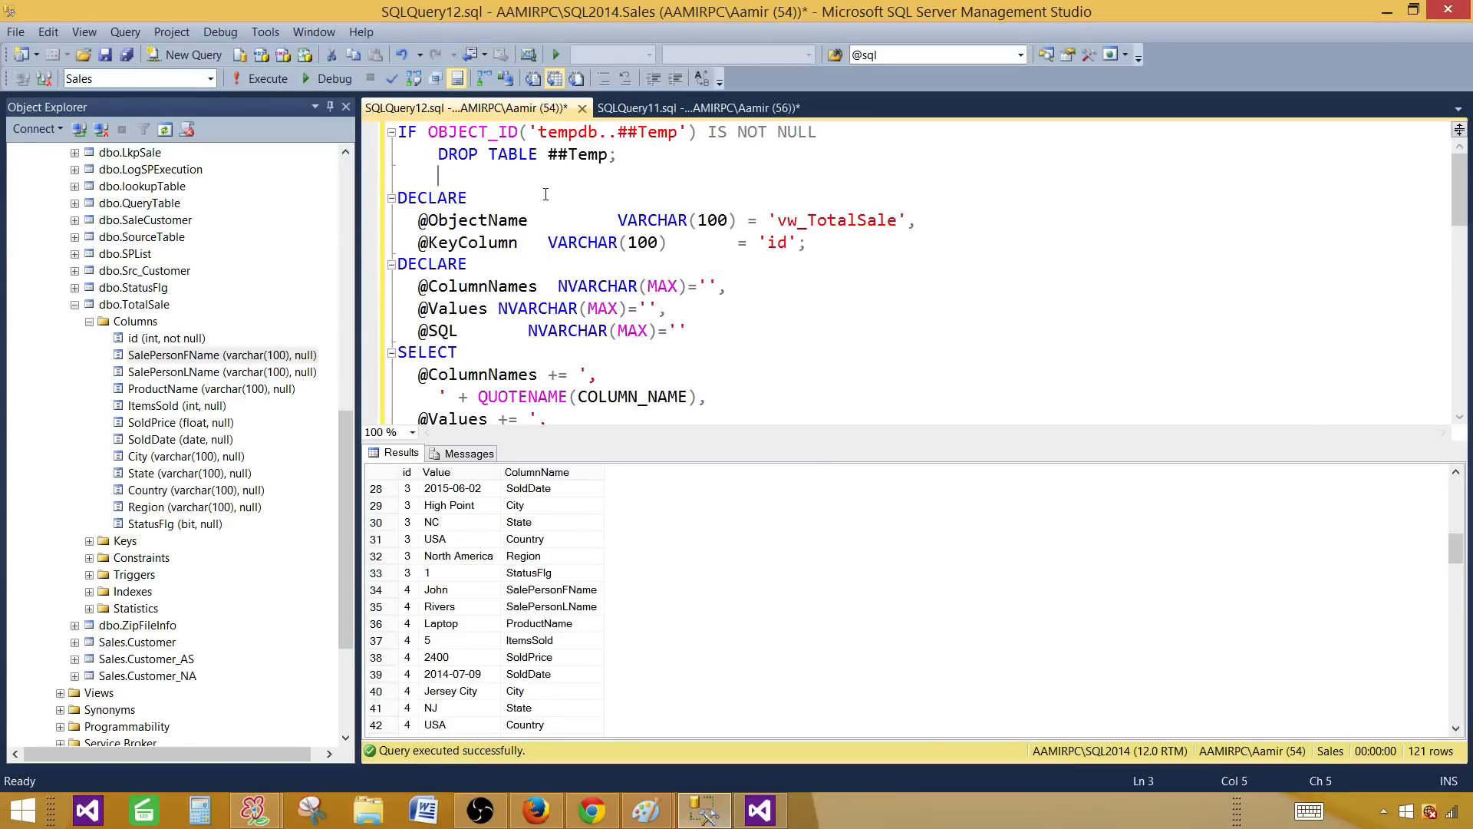
key("ctrl+Home")
key("Return")
key("Return")
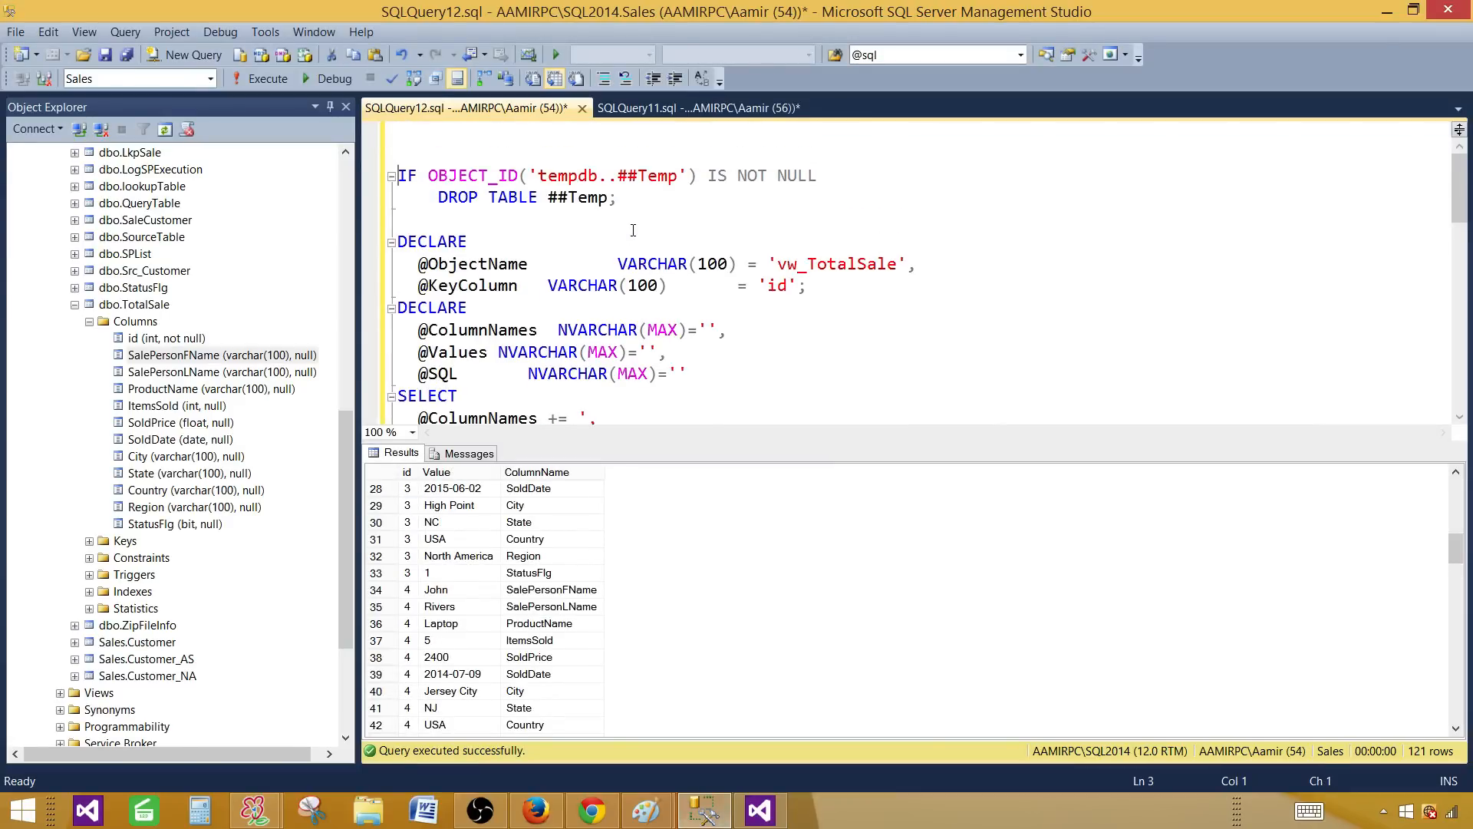
type("Create Procedure dbo.")
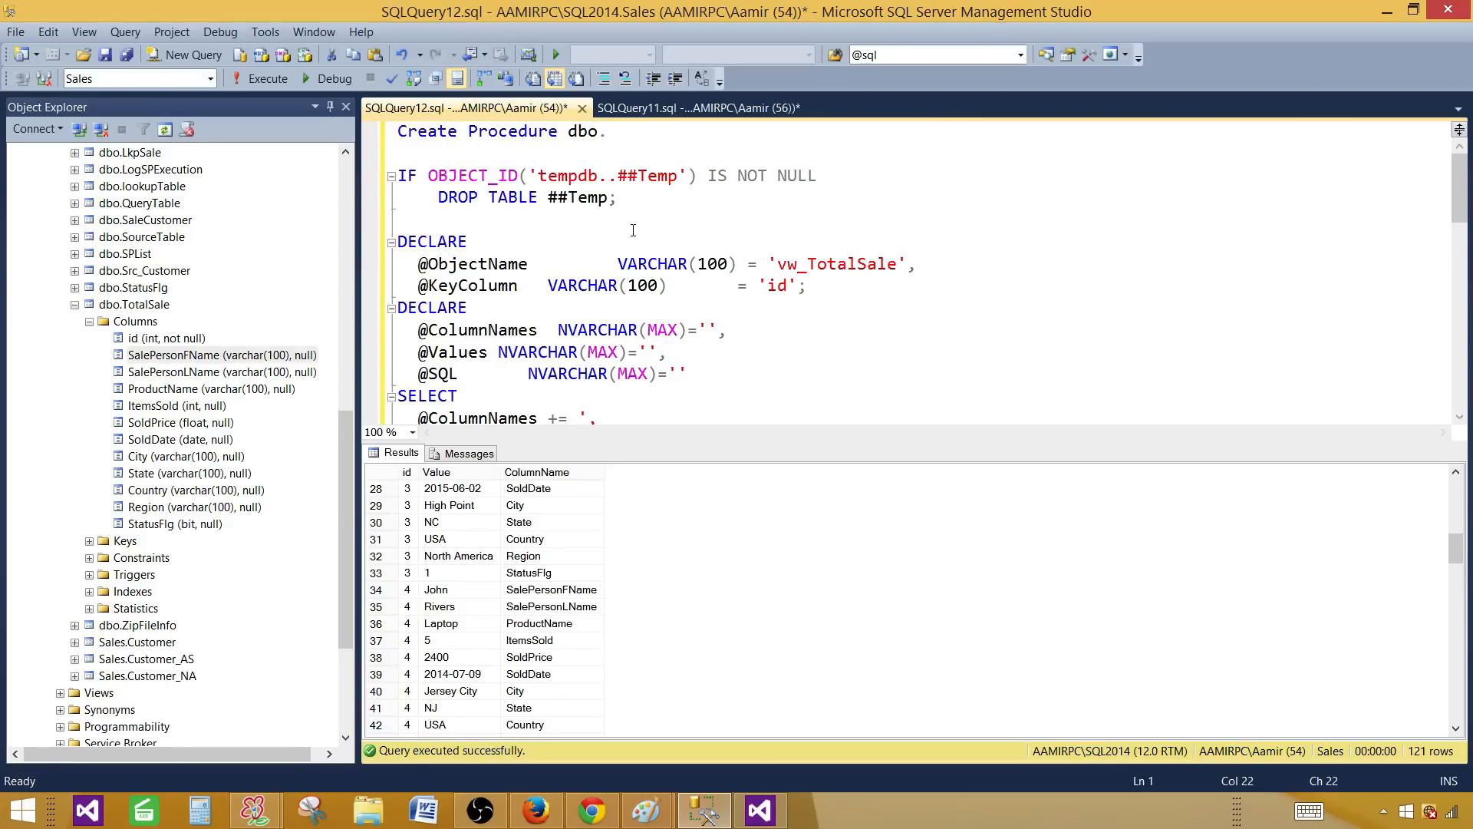
type("Sp_TotalSale")
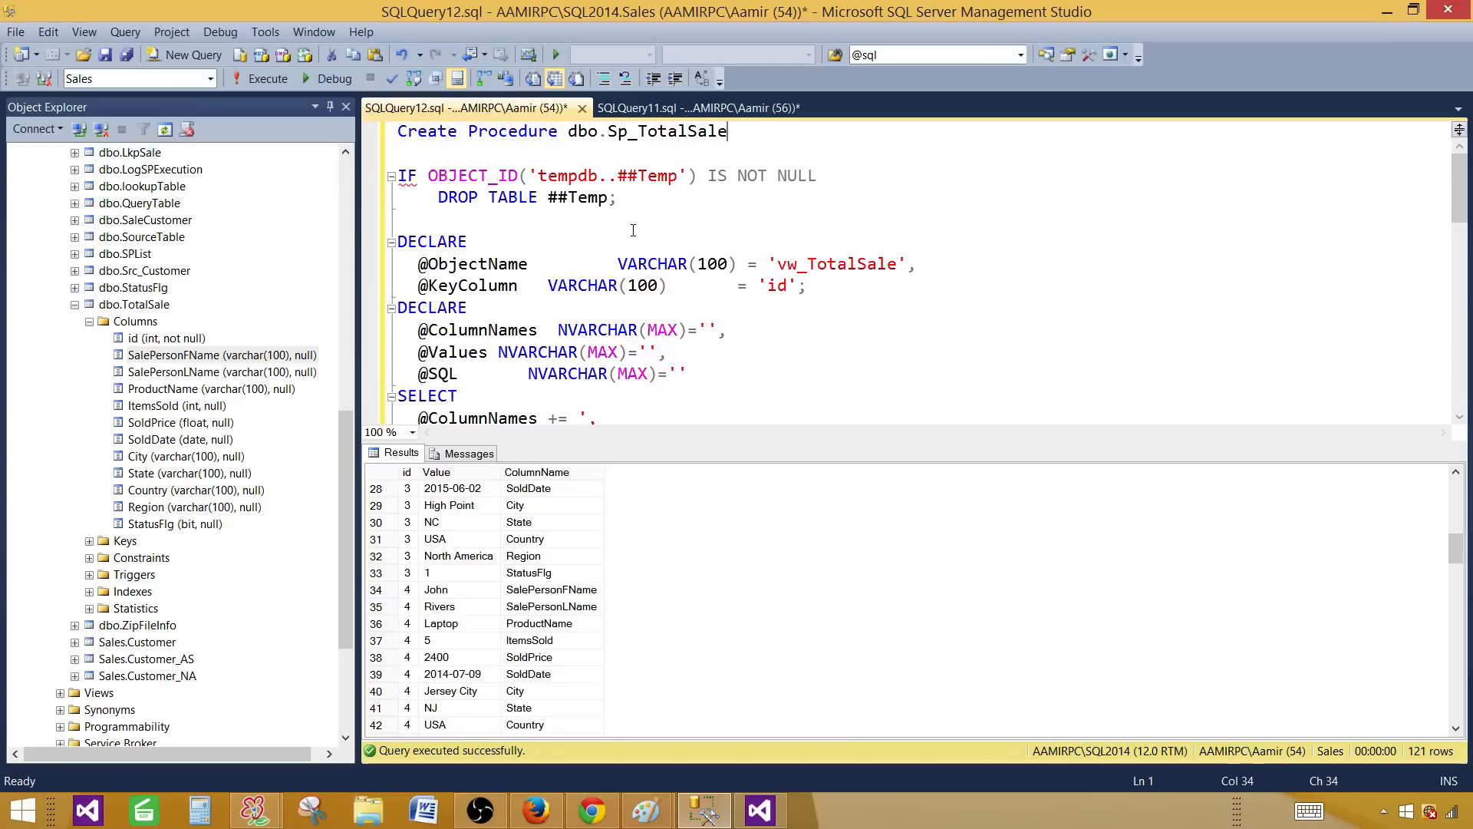
key("Return")
type("AS")
key("Return")
type("BEGIN")
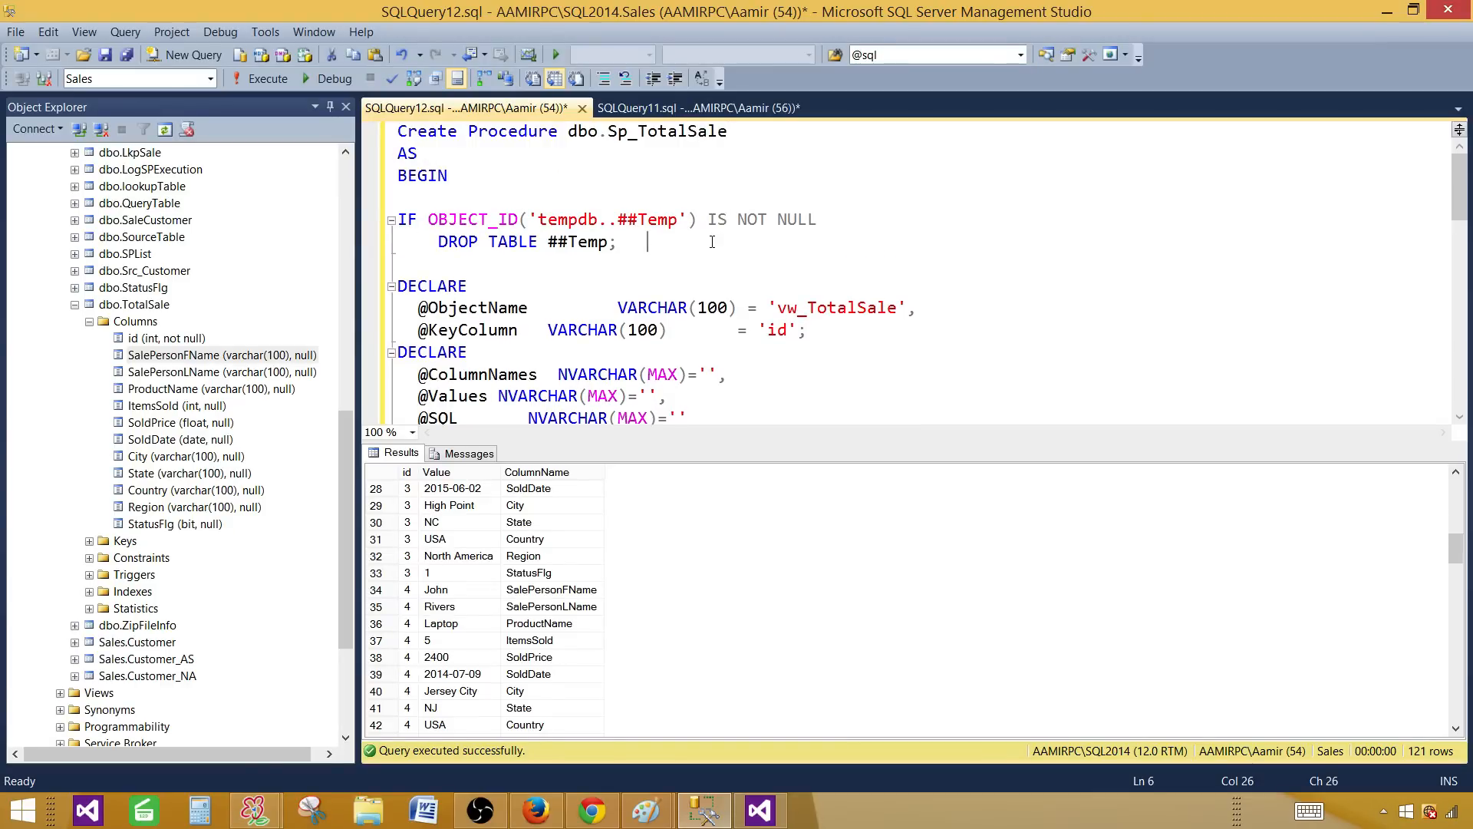
- Close the procedure body with END below the final Select from ##Temp
scroll(712, 241, "down", 12)
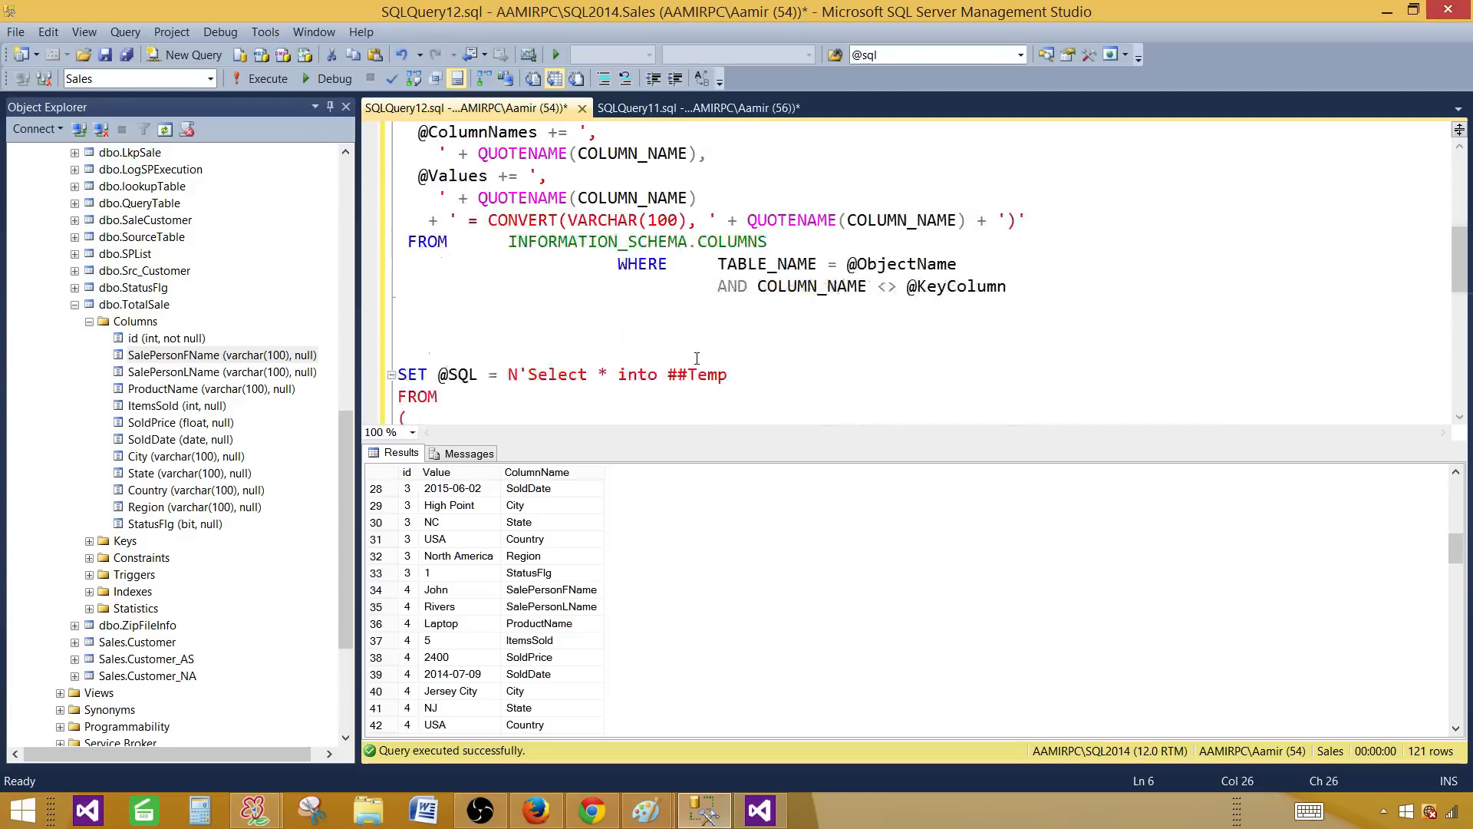
left_click(816, 153)
key("Return")
key("Return")
type("END")
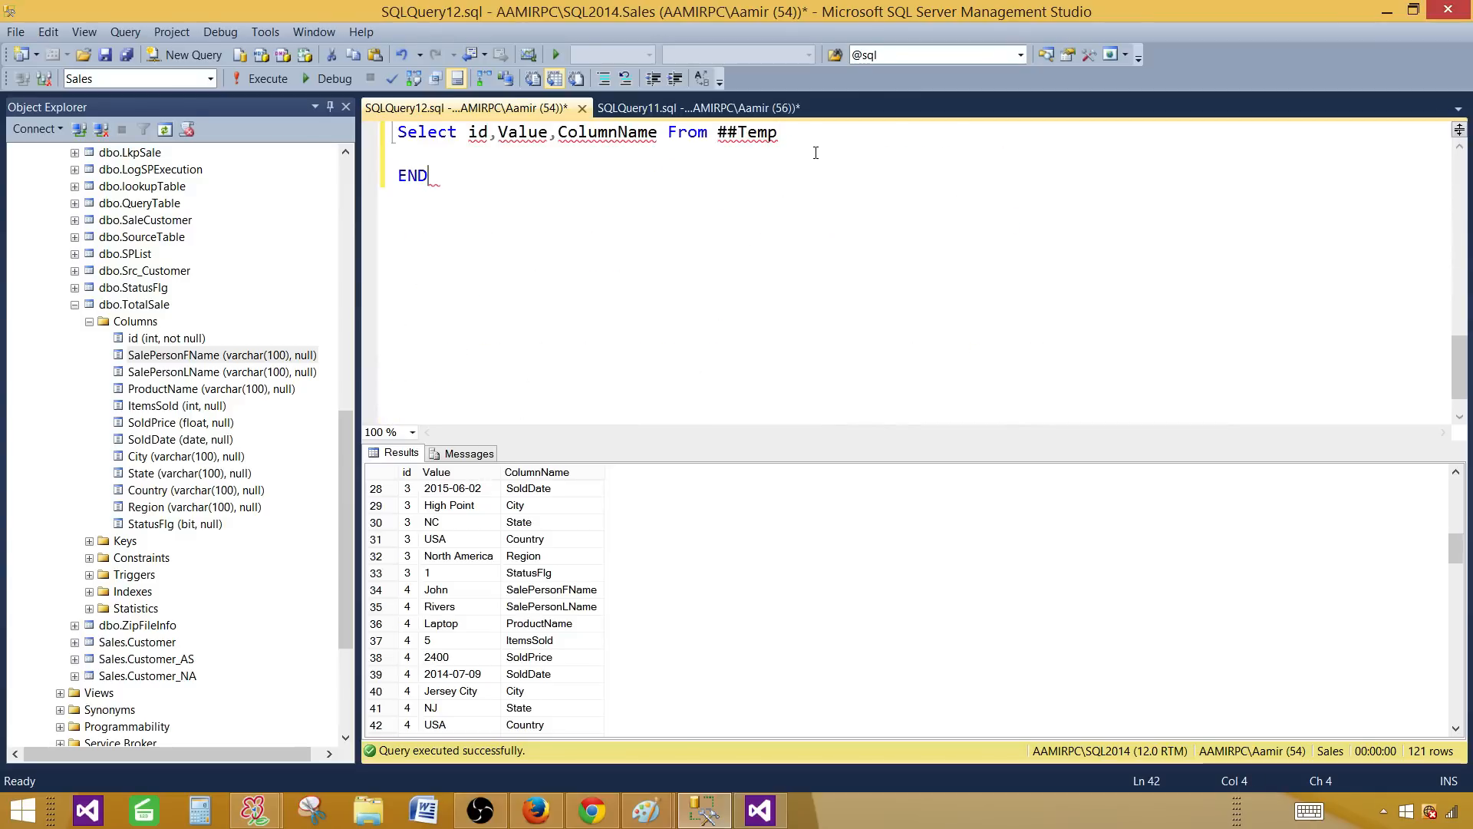
- Replace the final Select's column list with * and execute the script to create the stored procedure
scroll(815, 153, "up", 3)
left_click_drag(658, 331, 468, 330)
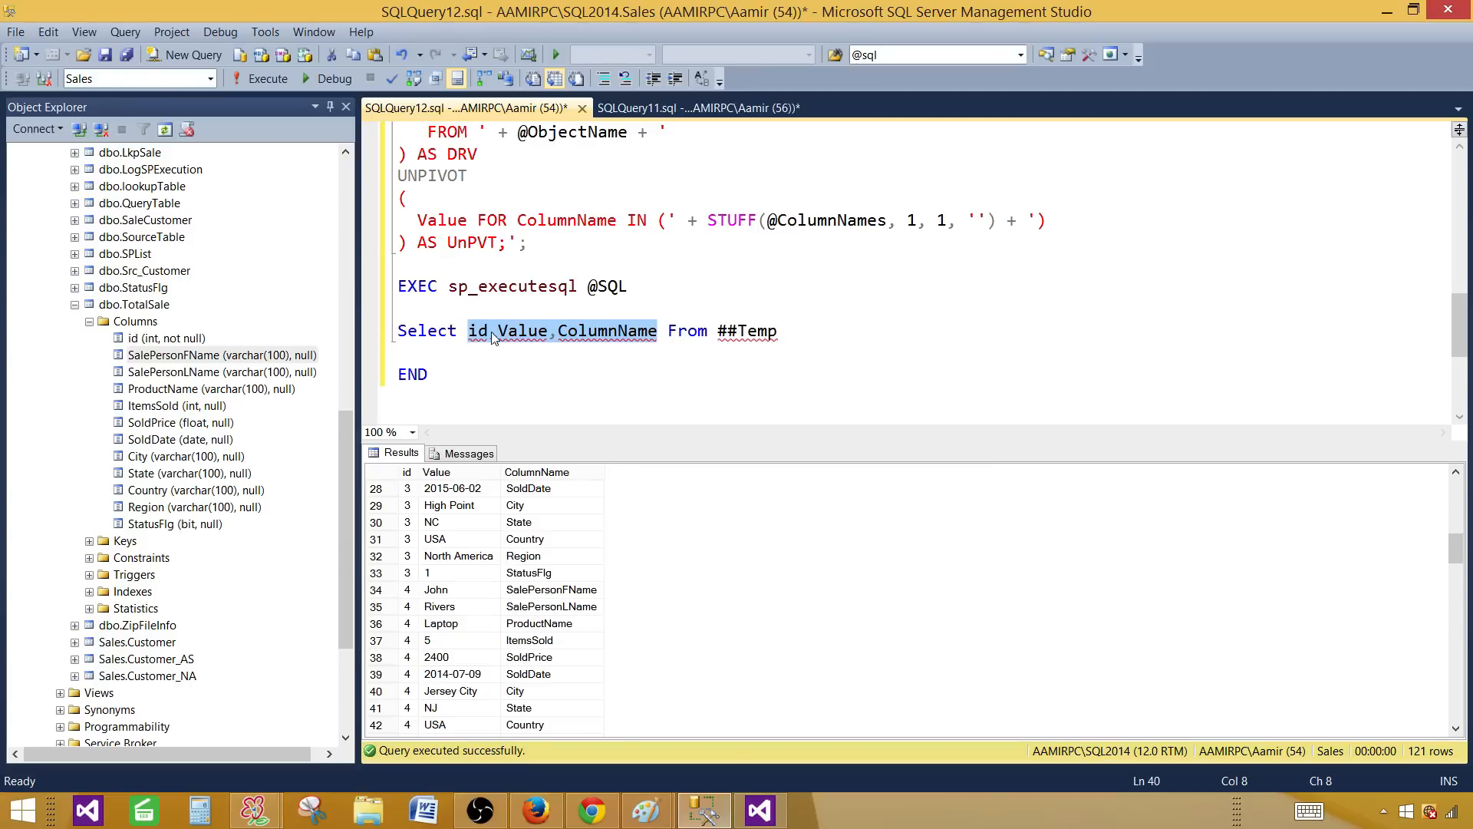
type("*")
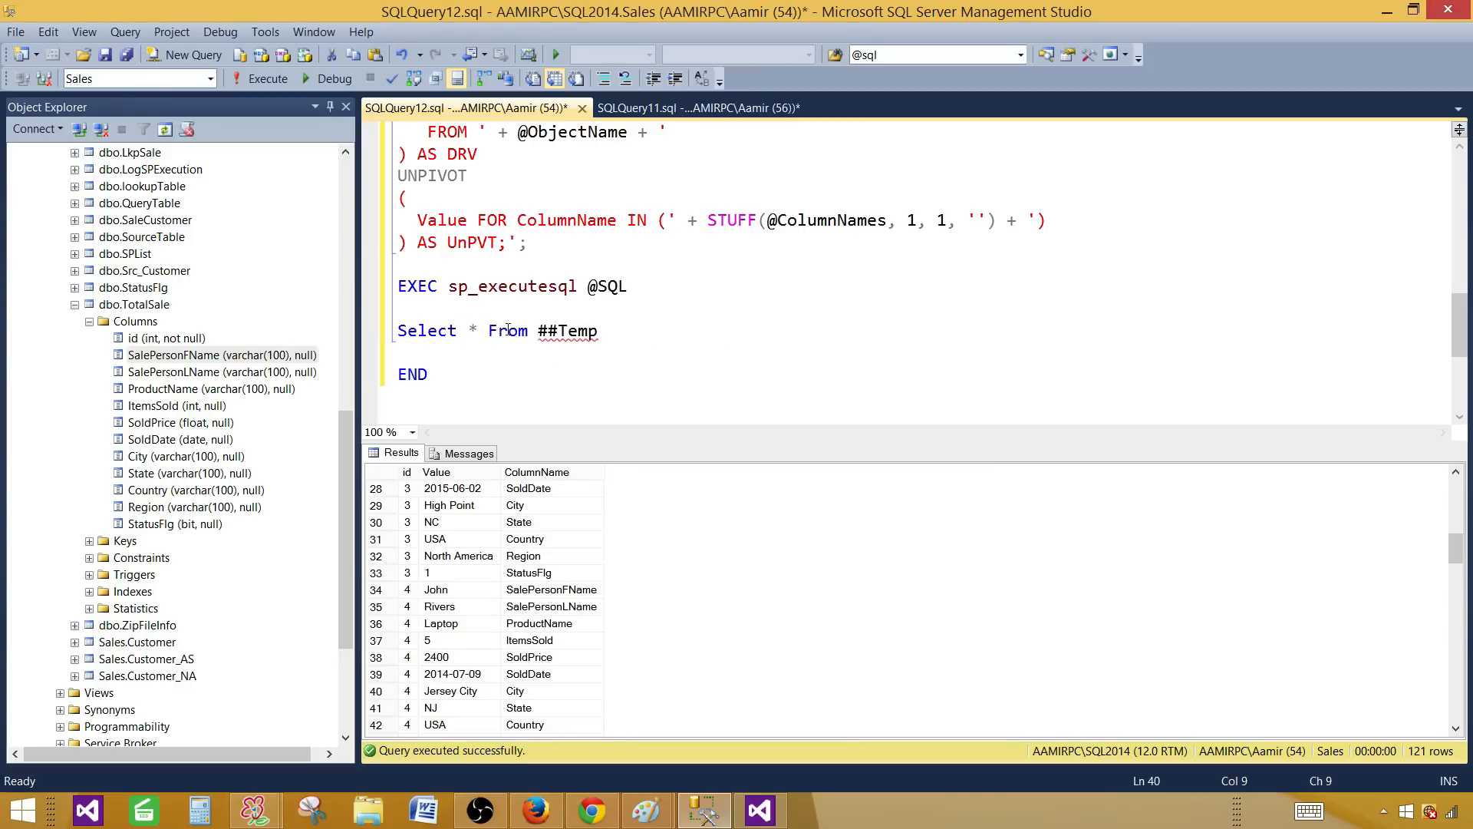
key("F5")
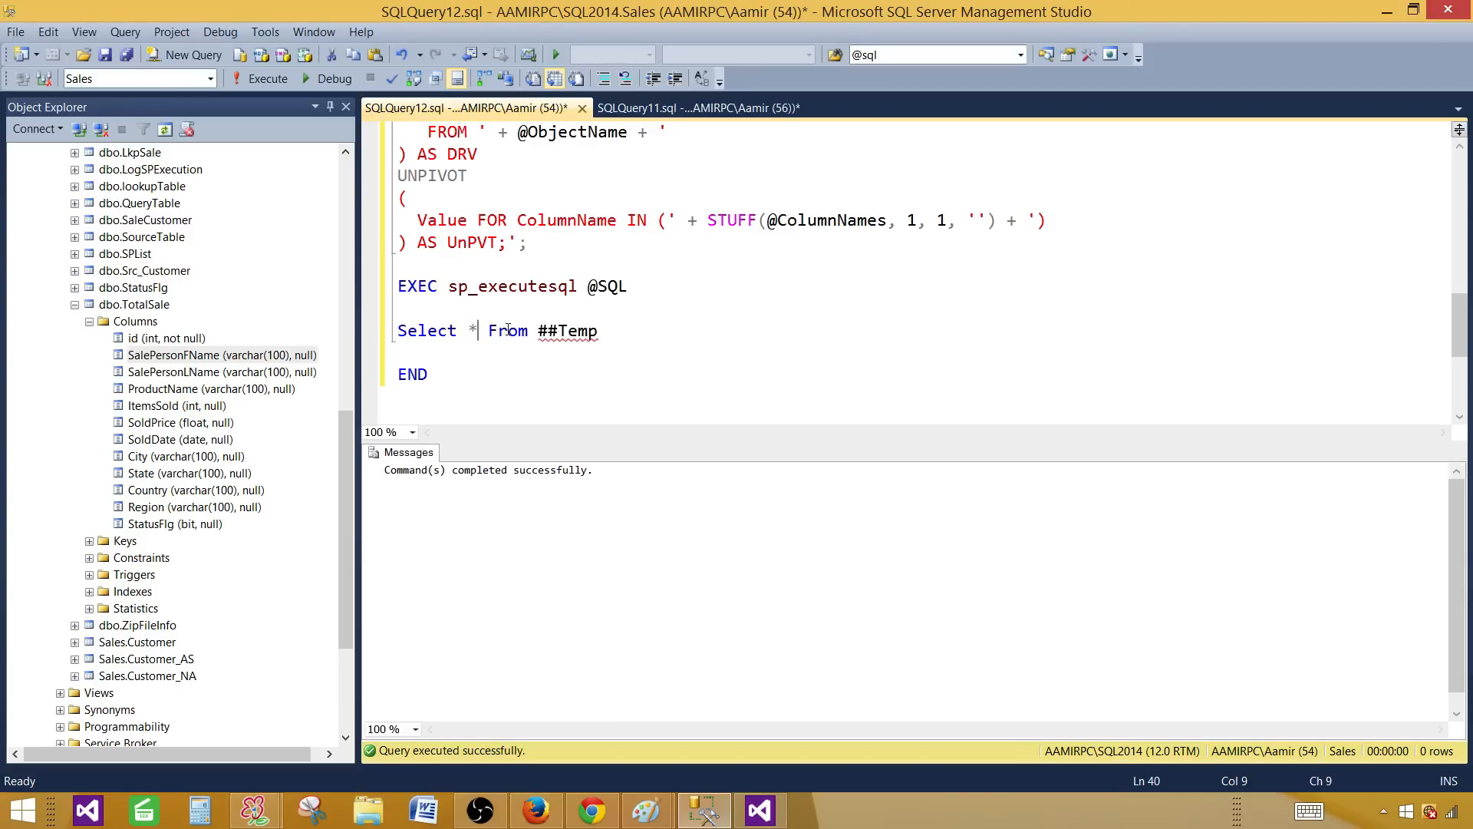
scroll(639, 267, "up", 10)
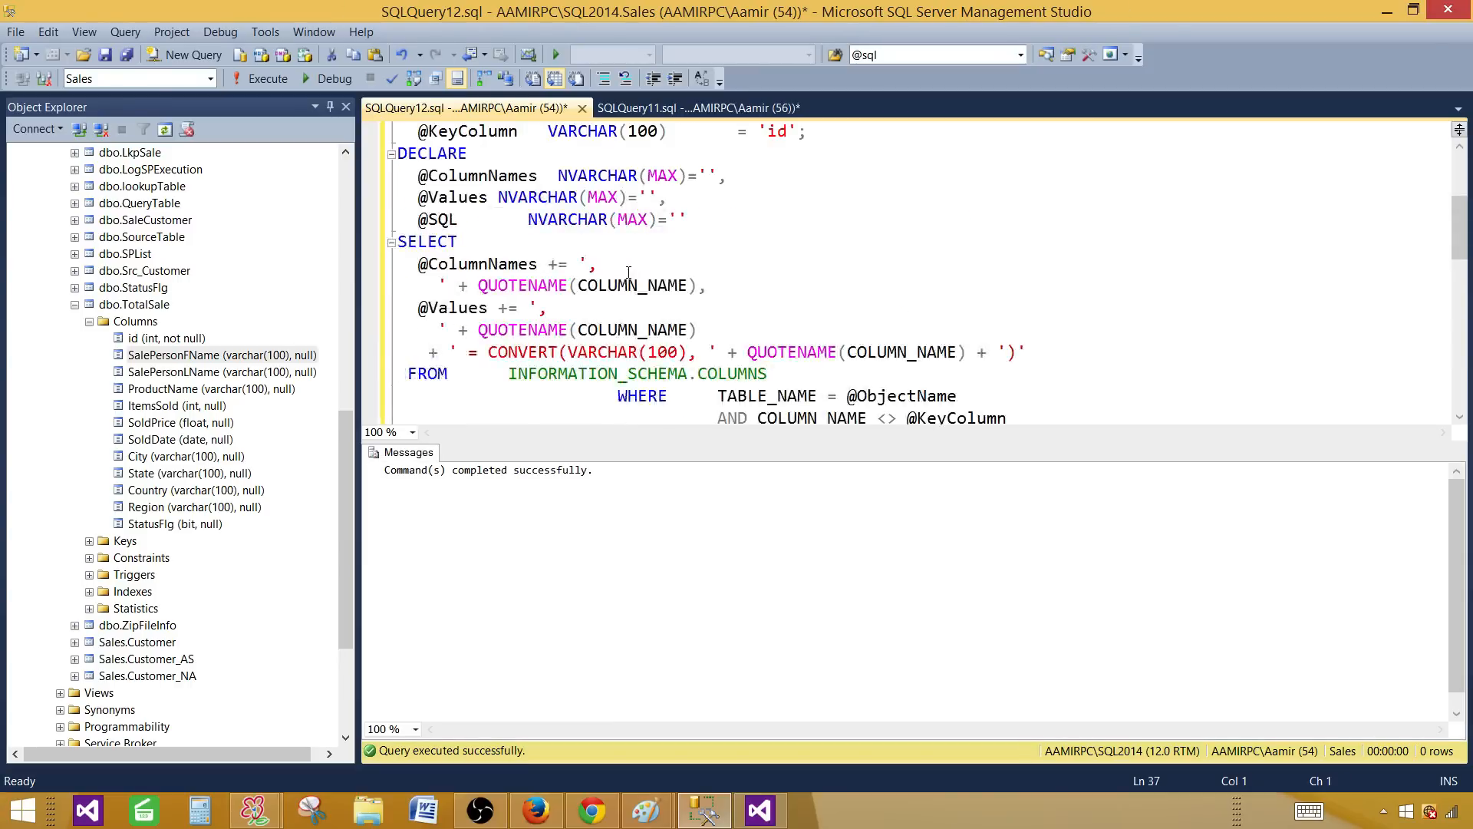
- In Visual Studio, delete the DSET_Sale_Test dataset from the DynamicColumn report
left_click(756, 811)
left_click(87, 269)
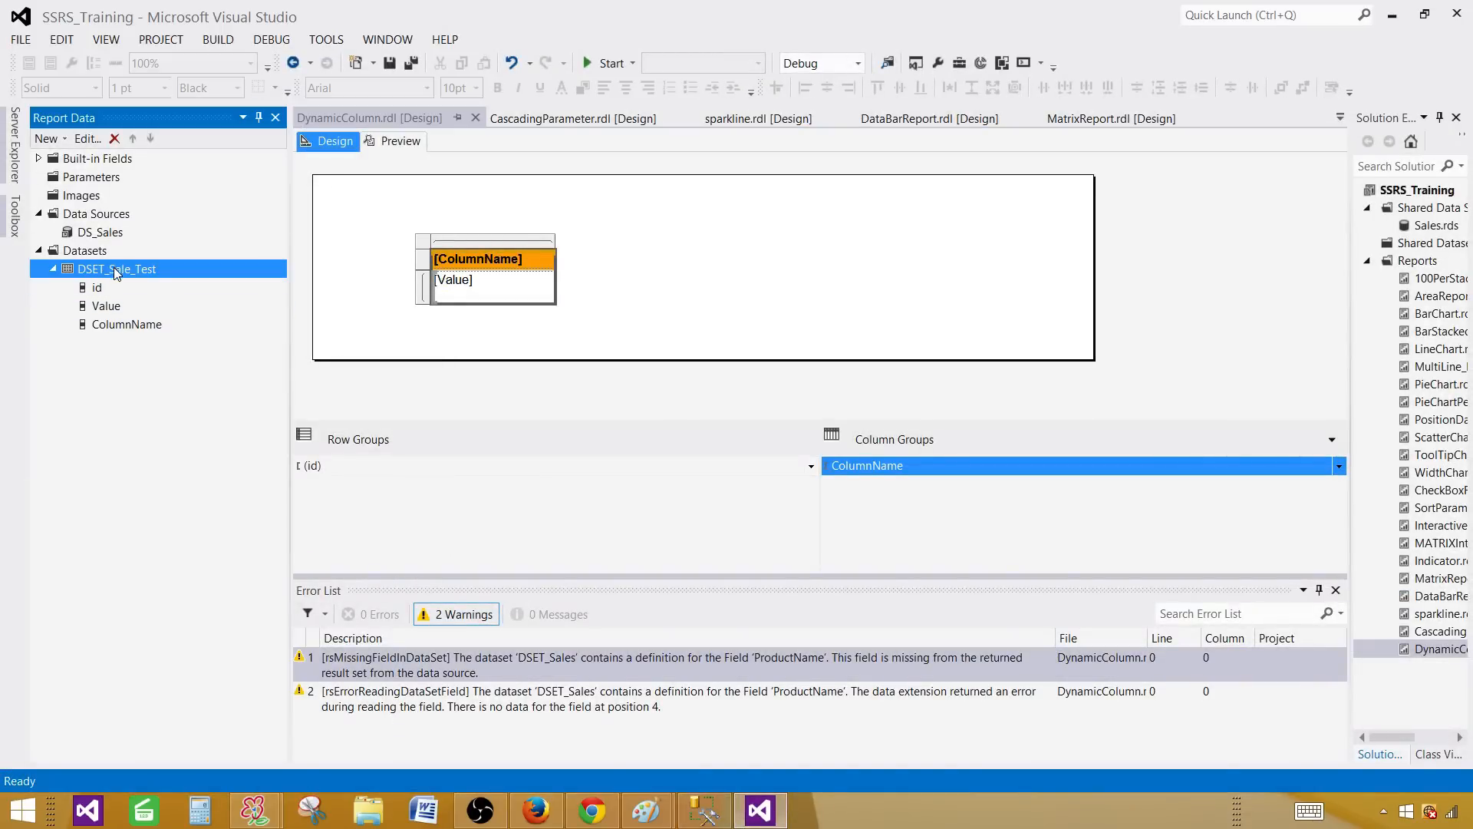
right_click(101, 269)
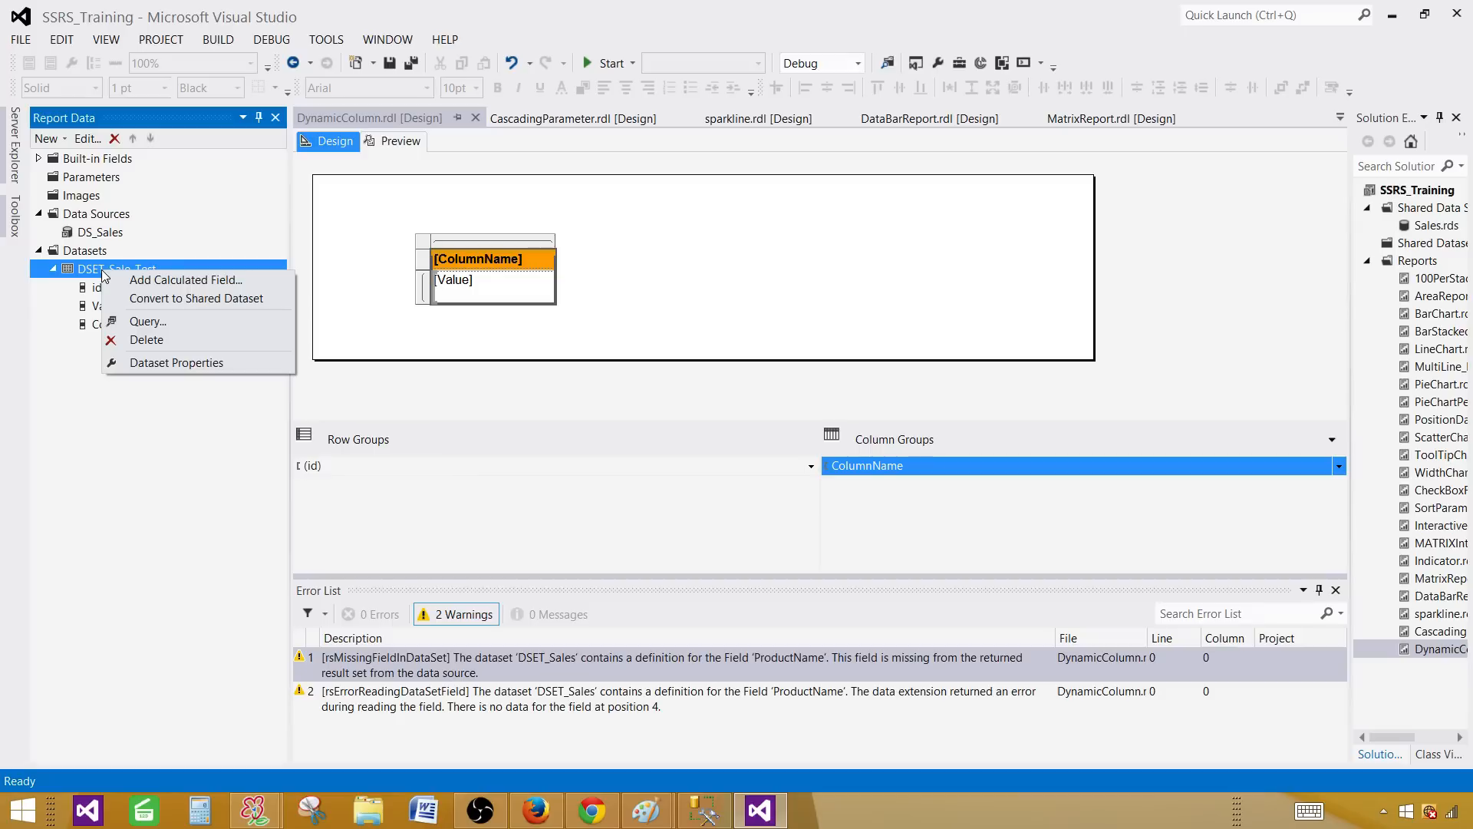
left_click(140, 345)
left_click(760, 482)
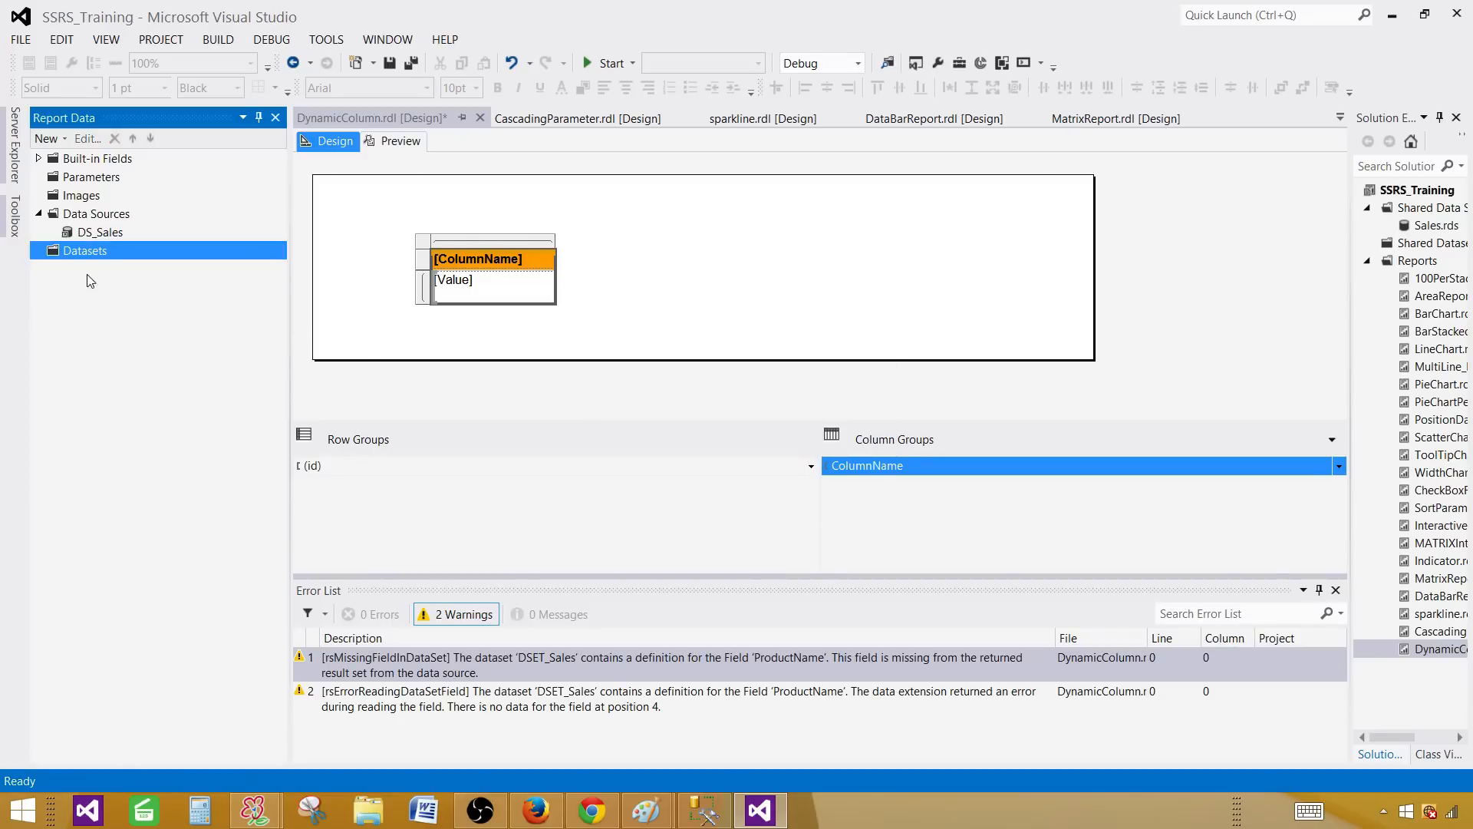
- Start a new dataset embedded in the report, using data source DS_Sales and query type Stored Procedure
right_click(80, 250)
left_click(131, 260)
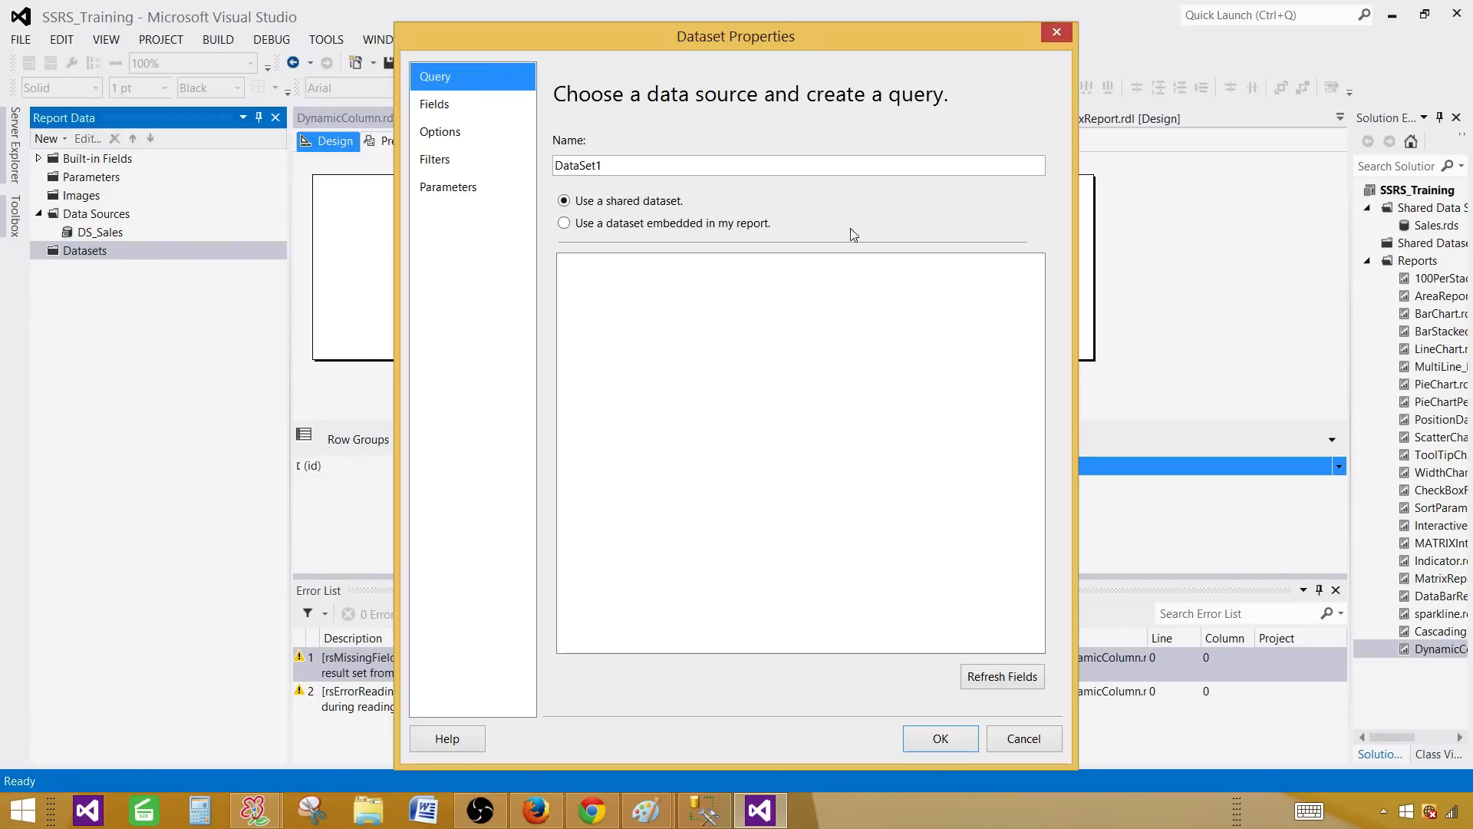
left_click(602, 222)
left_click(619, 299)
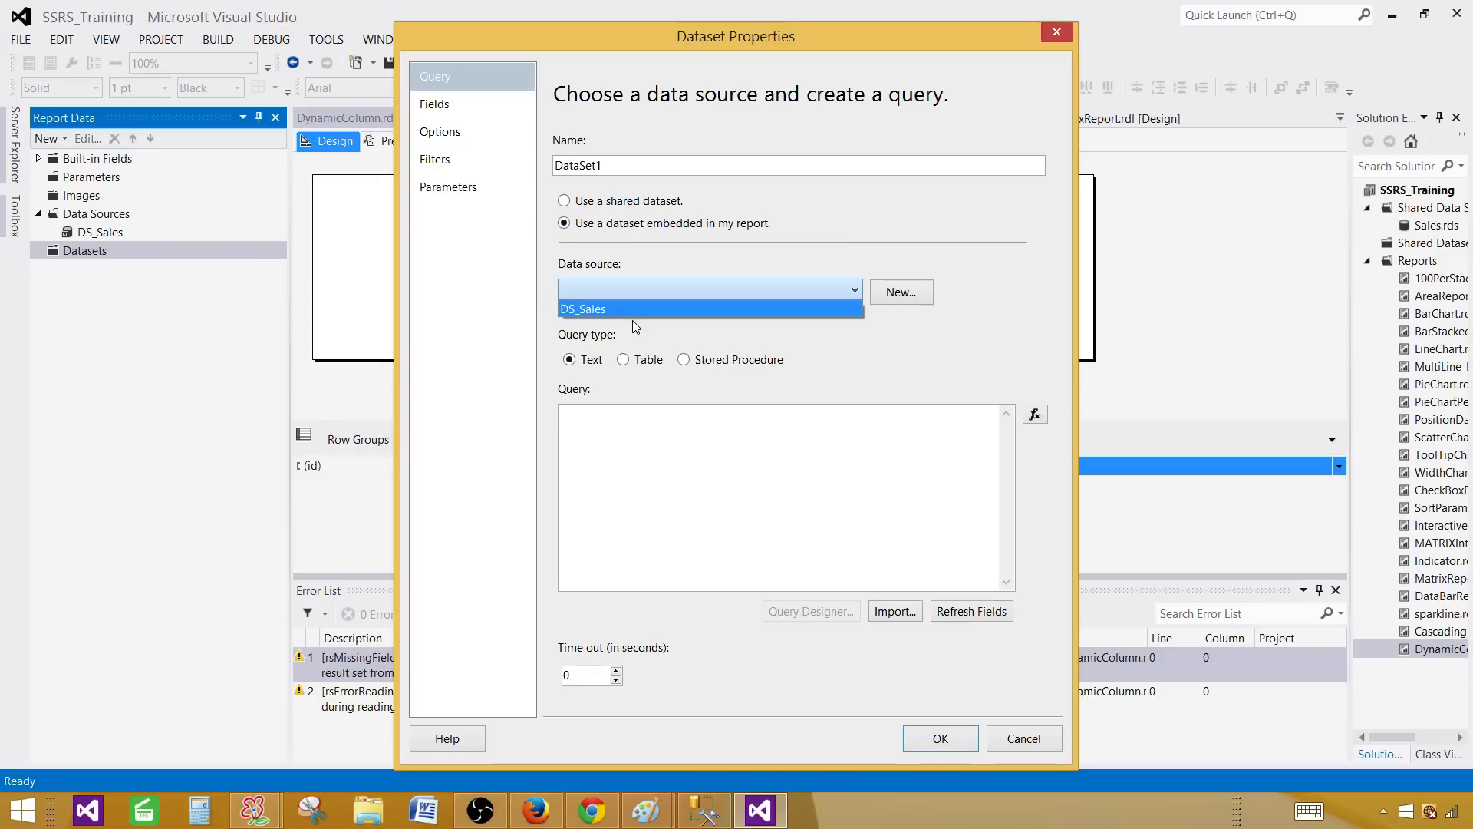
left_click(633, 313)
left_click(674, 454)
left_click(683, 360)
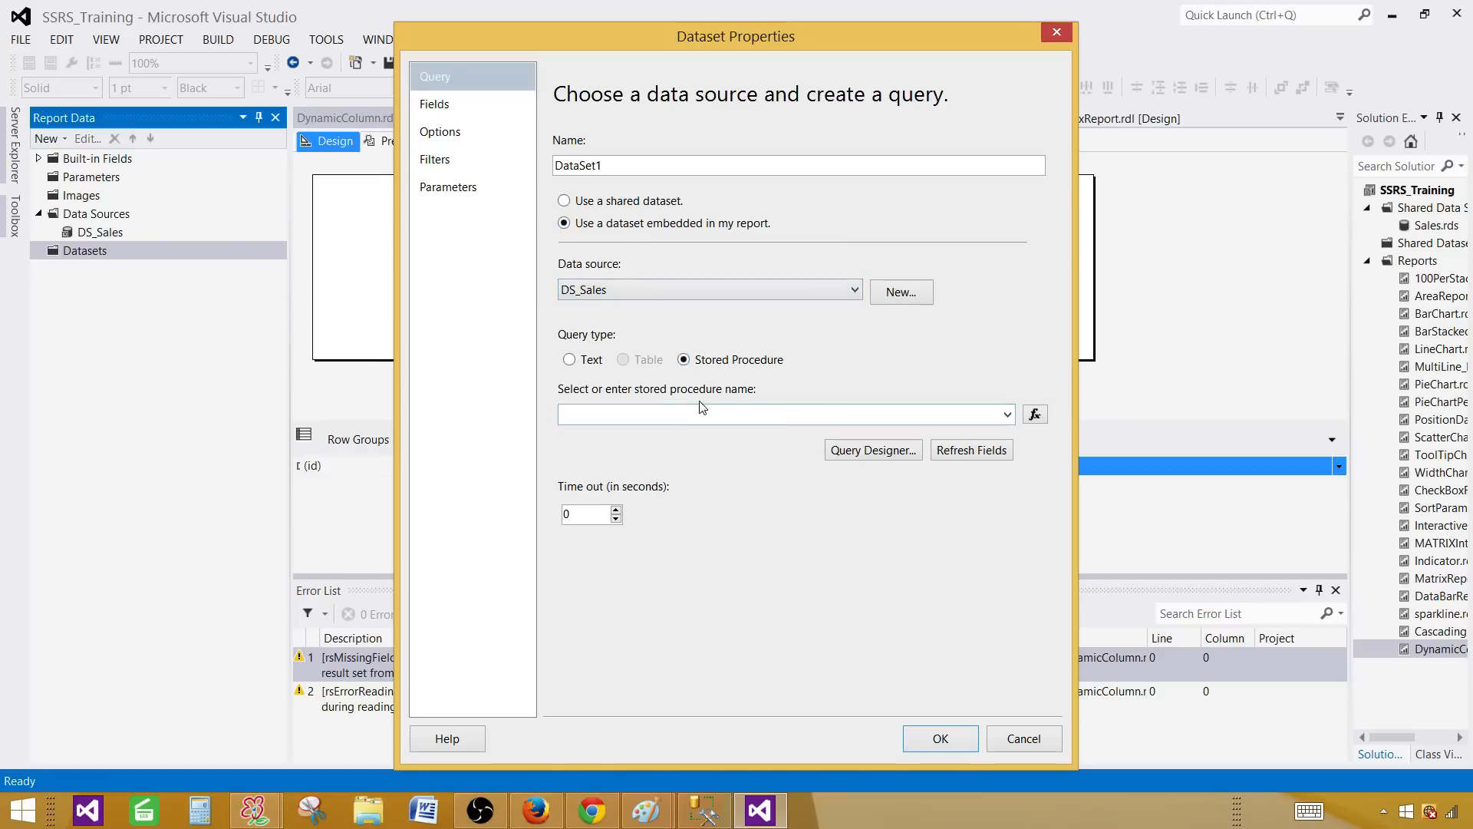
- Select stored procedure Sp_TotalSale for the new dataset, review its fields, and create the dataset
left_click(1007, 415)
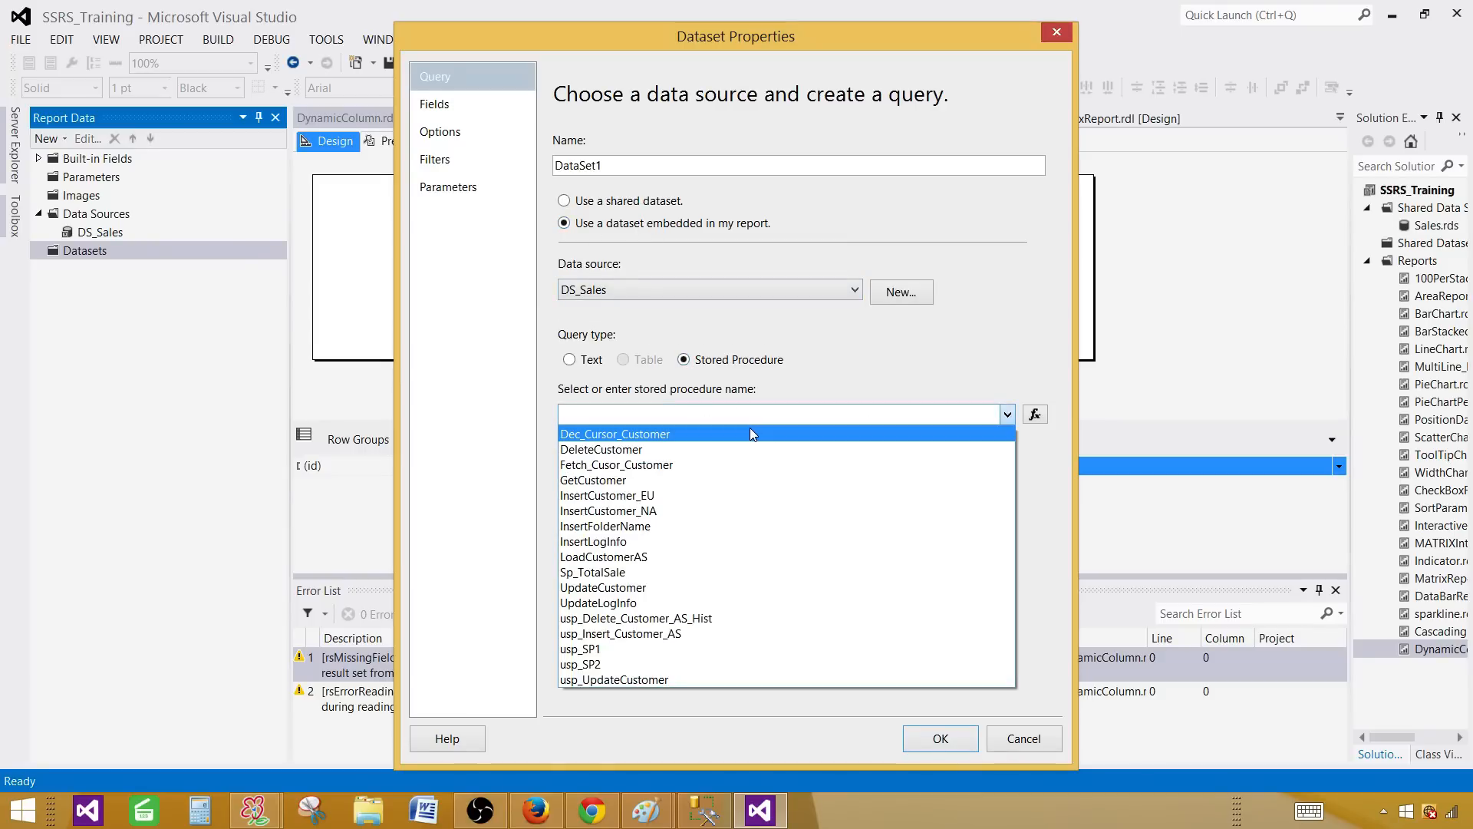
left_click(704, 811)
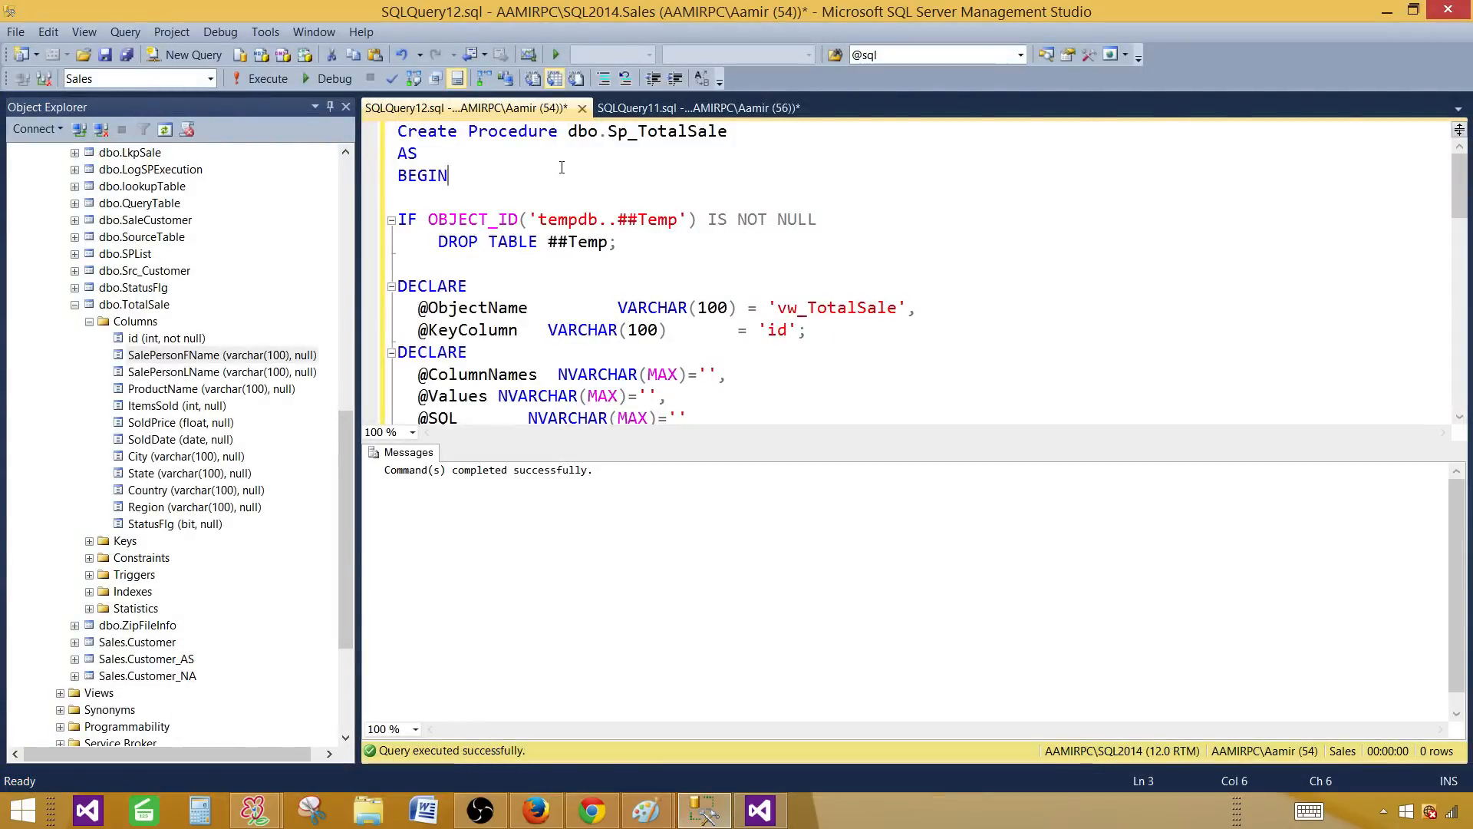
left_click_drag(726, 133, 572, 126)
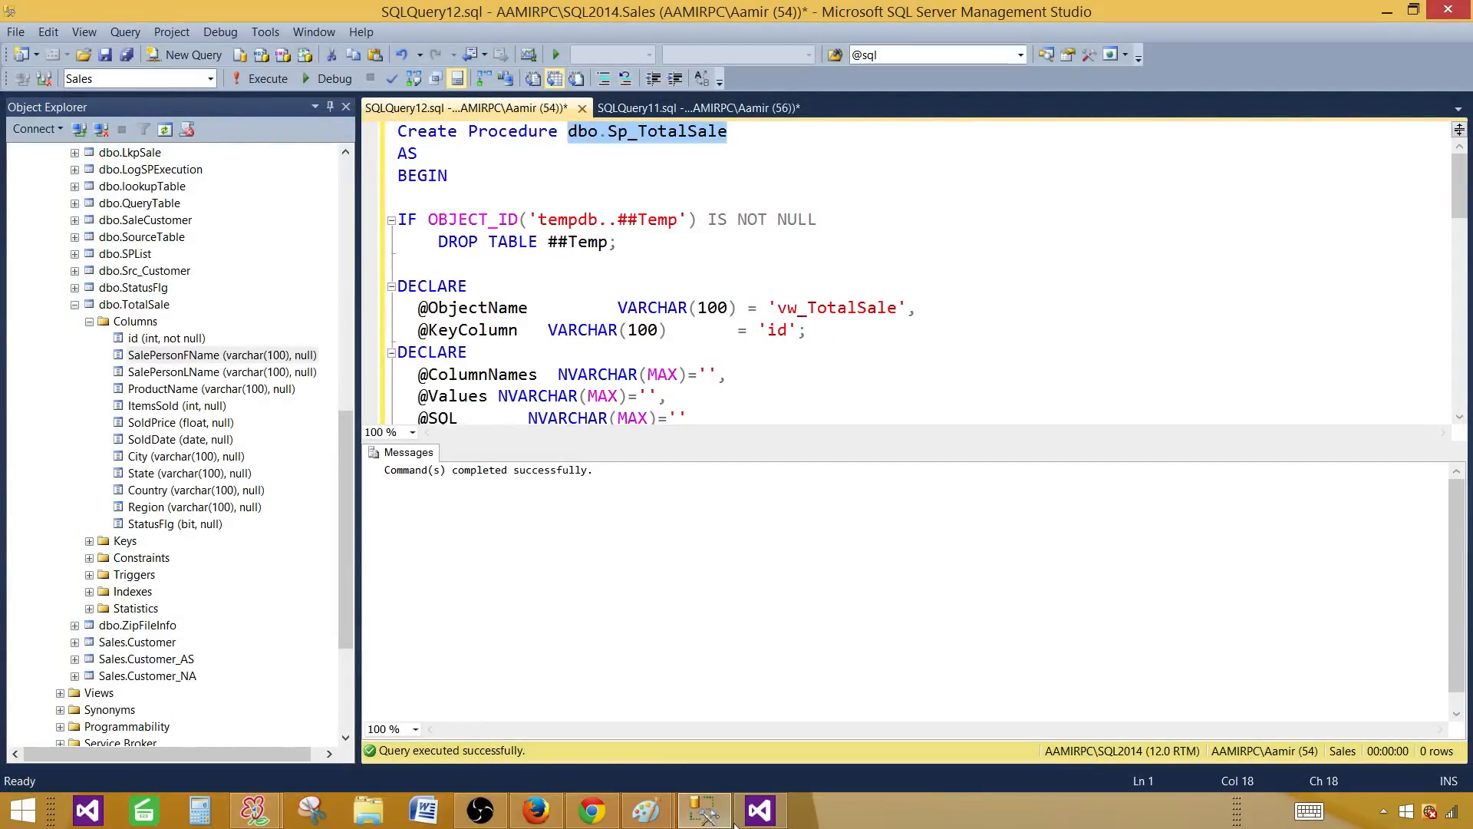
left_click(759, 810)
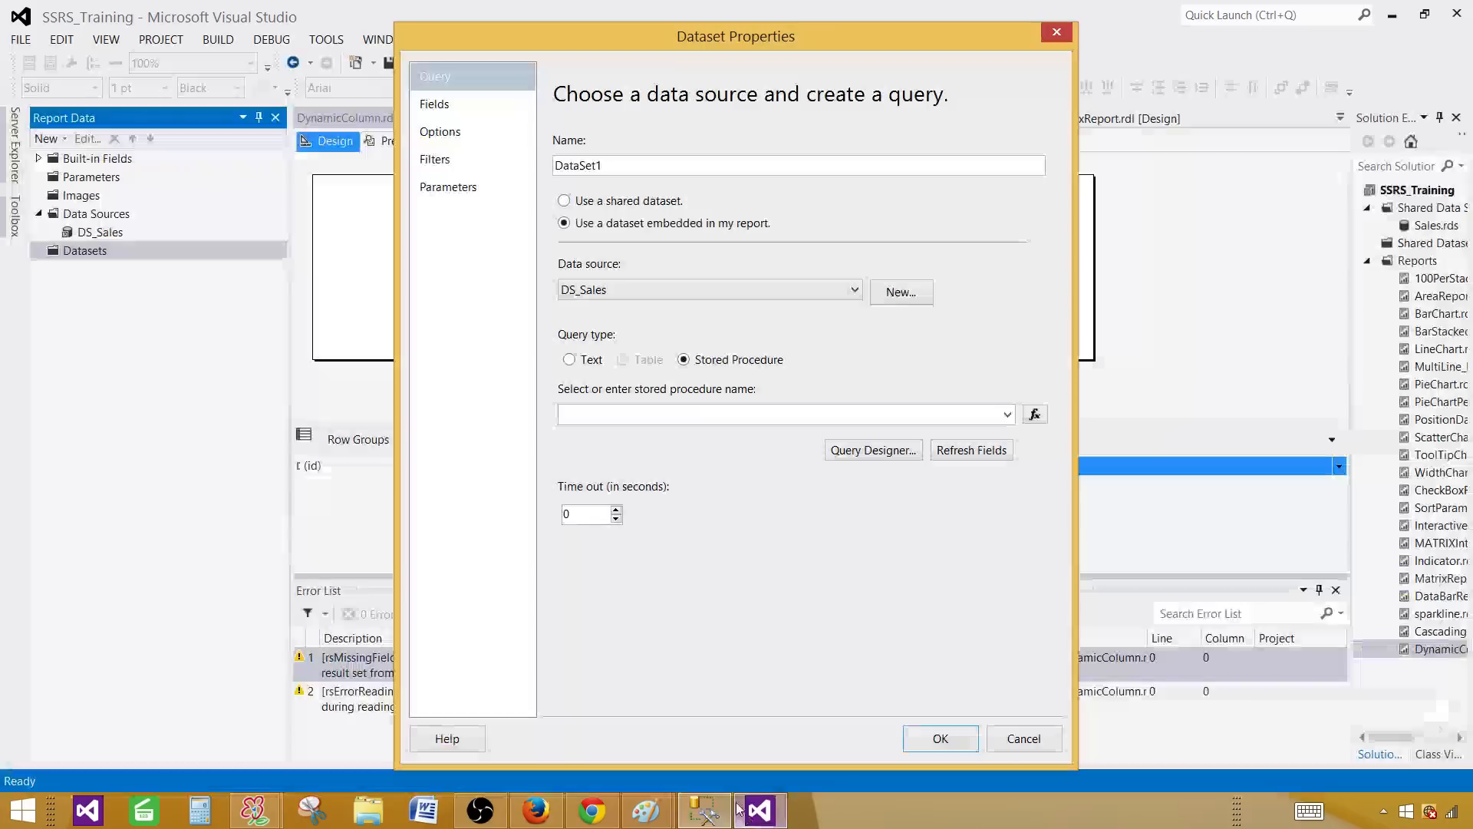
left_click(1006, 415)
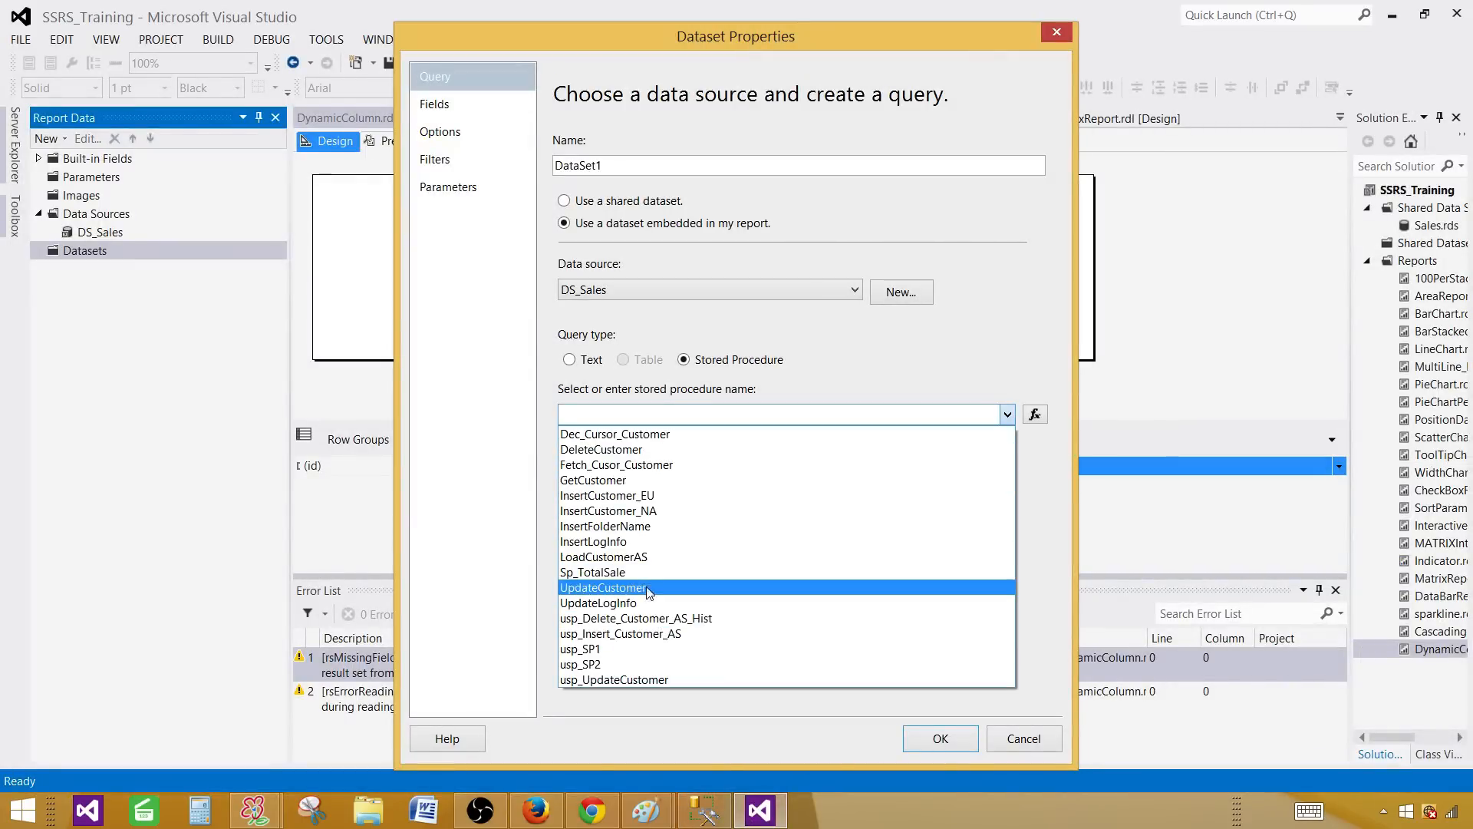
left_click(647, 588)
left_click(430, 104)
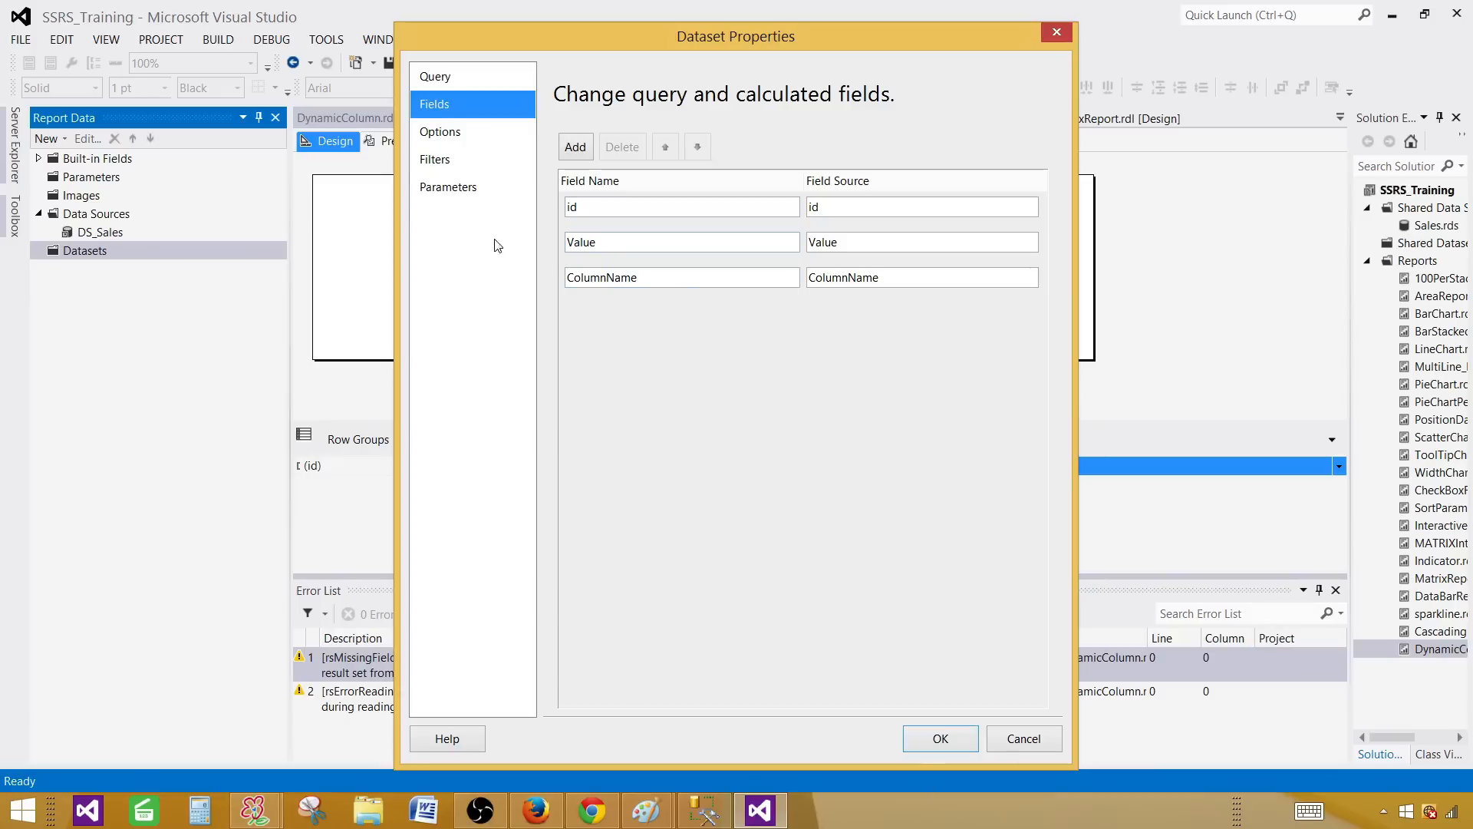
left_click(925, 737)
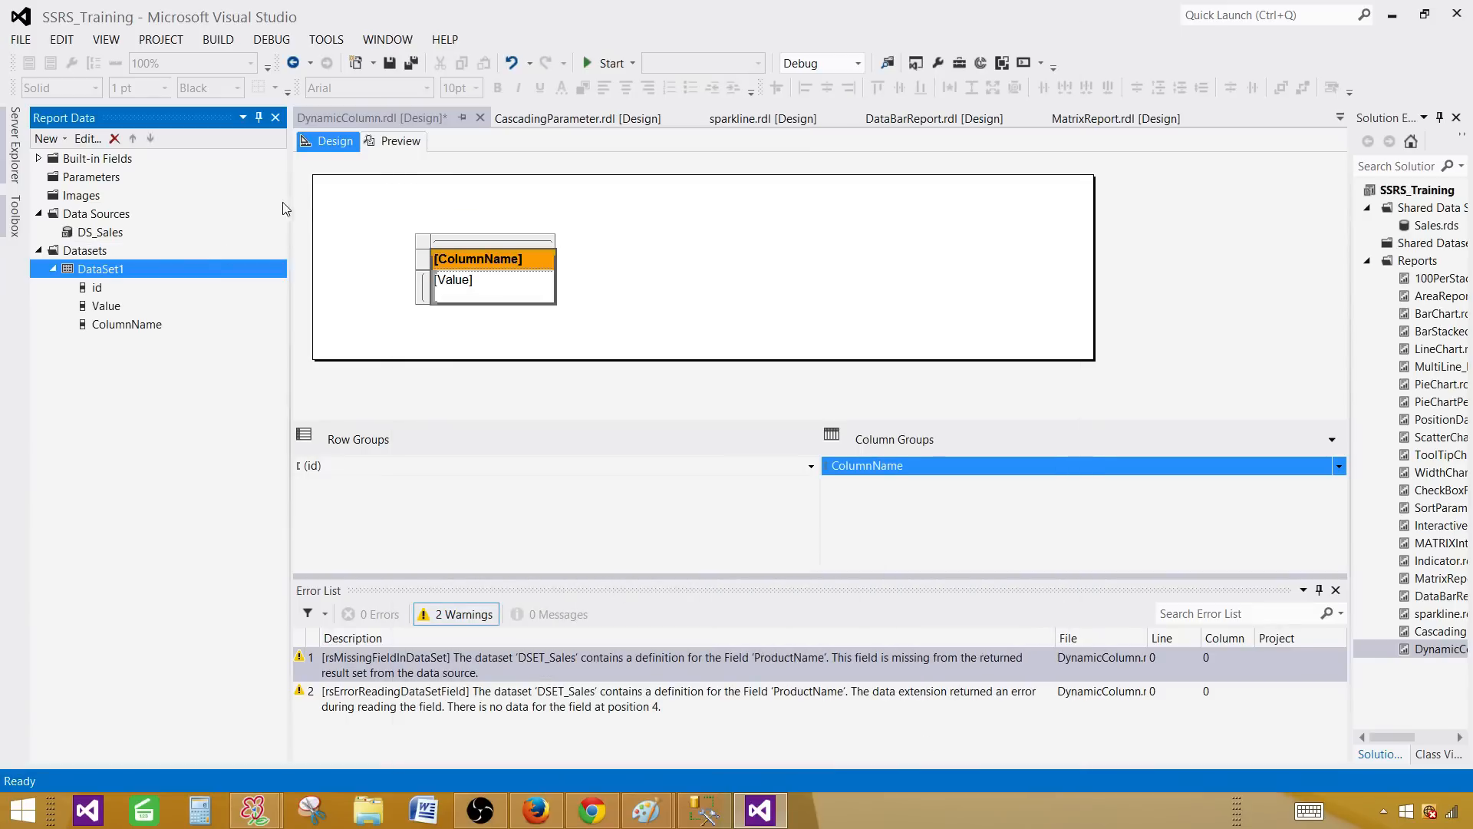
- Preview the DynamicColumn report, and delete the old matrix from its design
left_click(393, 141)
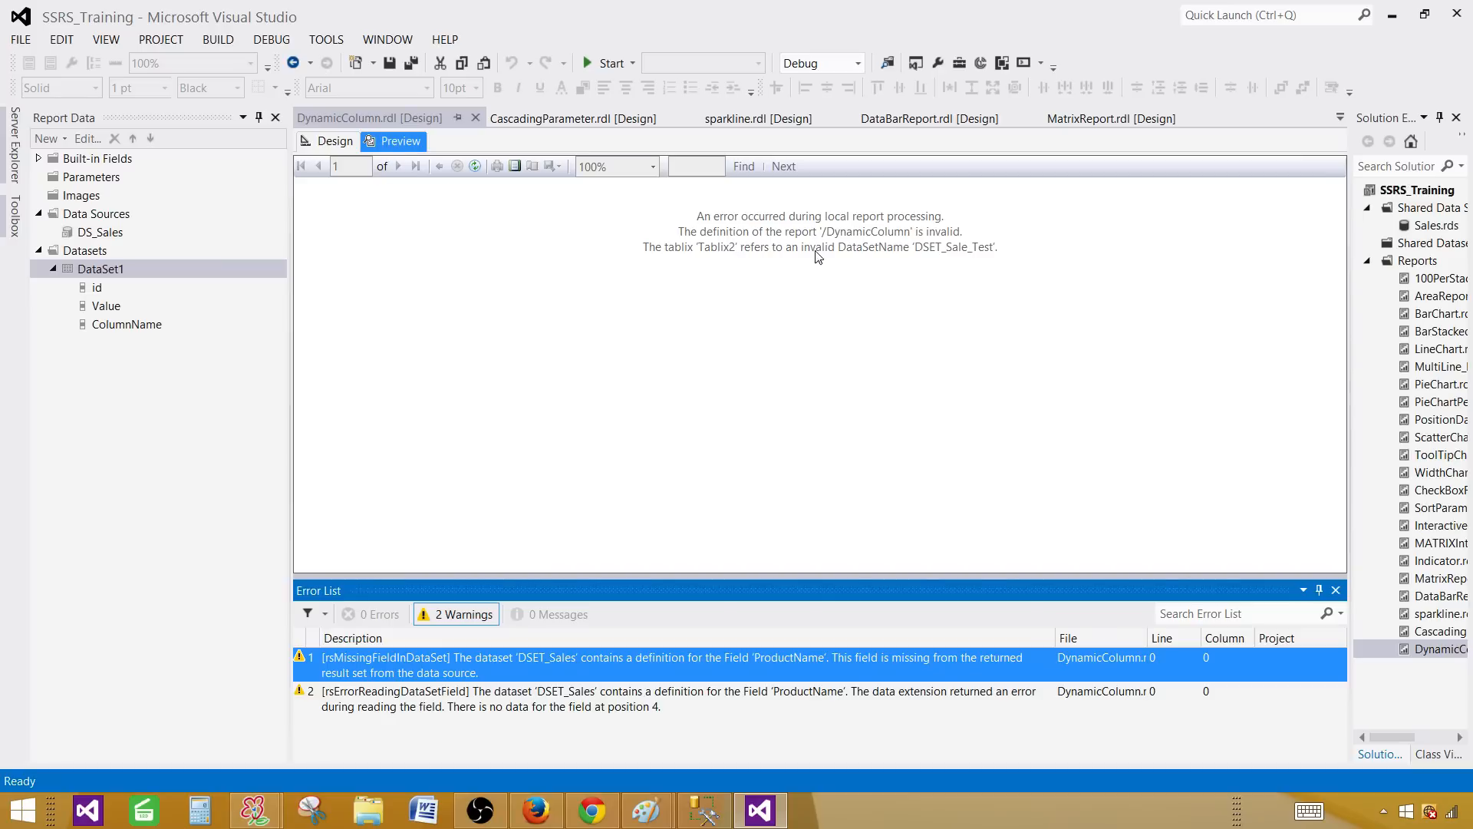
left_click(329, 143)
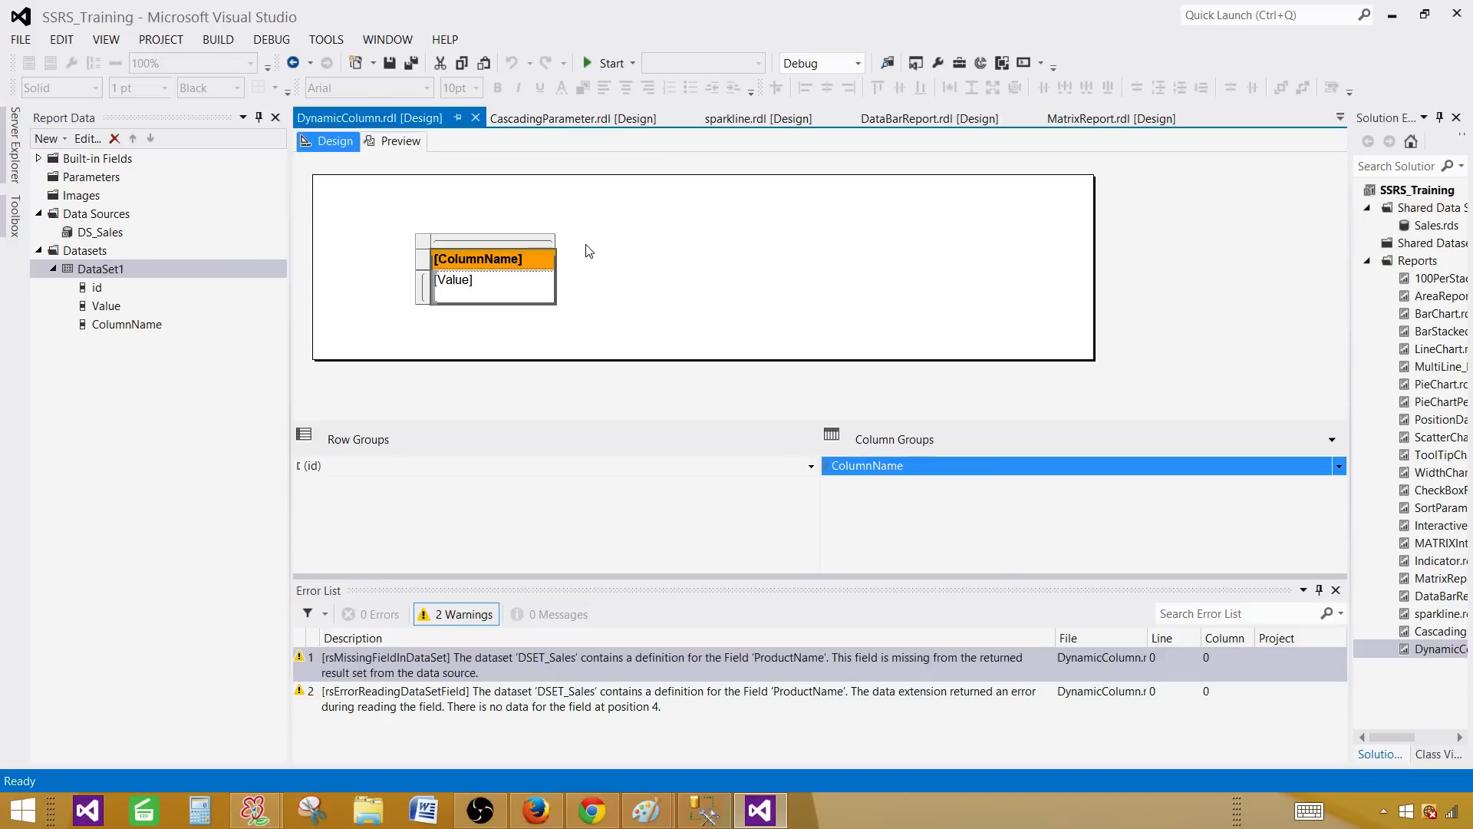
left_click(424, 244)
left_click_drag(557, 305, 704, 315)
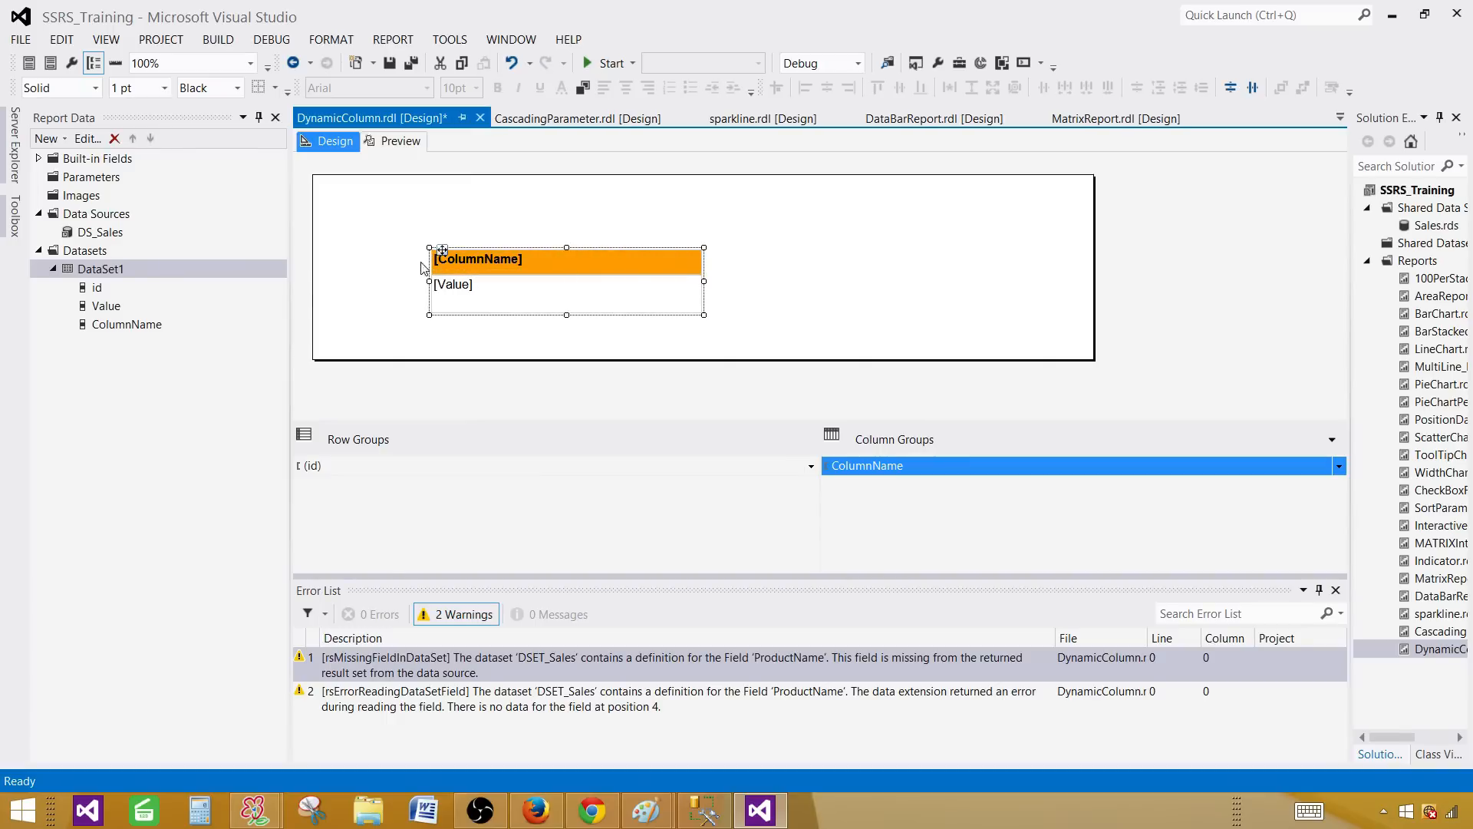
left_click(373, 267)
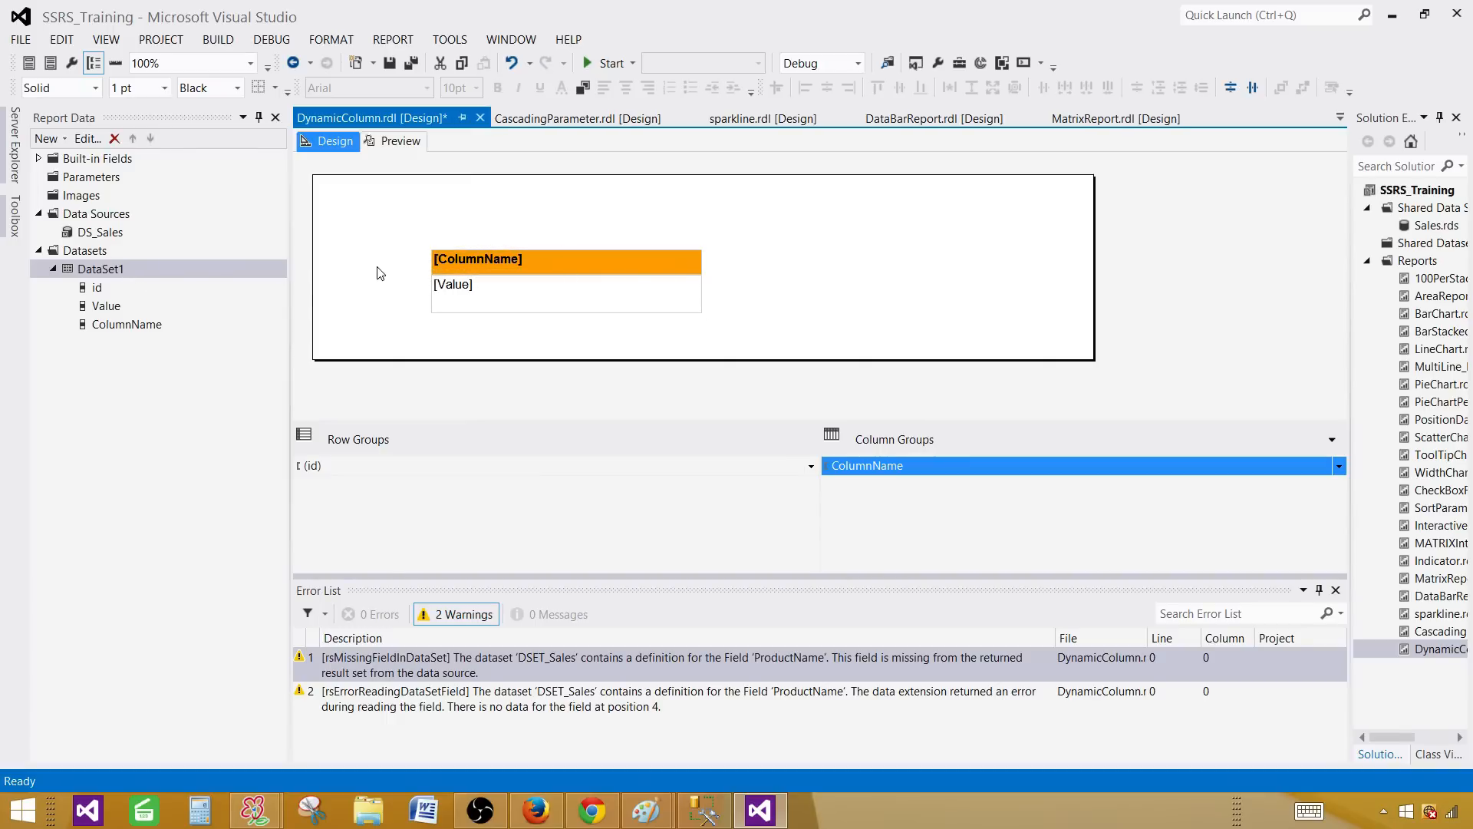
left_click(434, 256)
left_click(426, 247)
key("Delete")
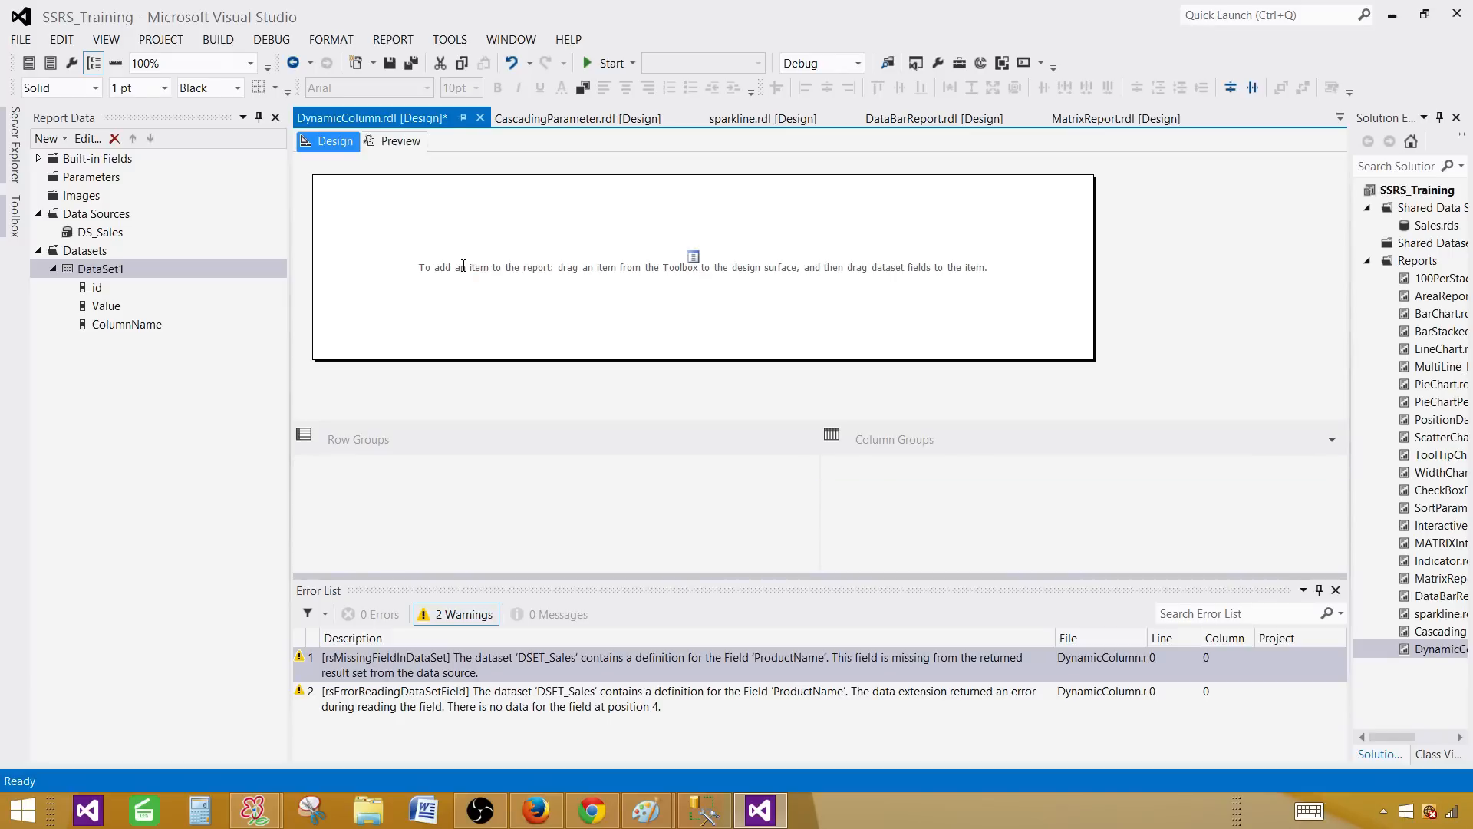
- Insert a new matrix with id as the row group, ColumnName as the column group and Value as the data
right_click(496, 225)
mouse_move(565, 288)
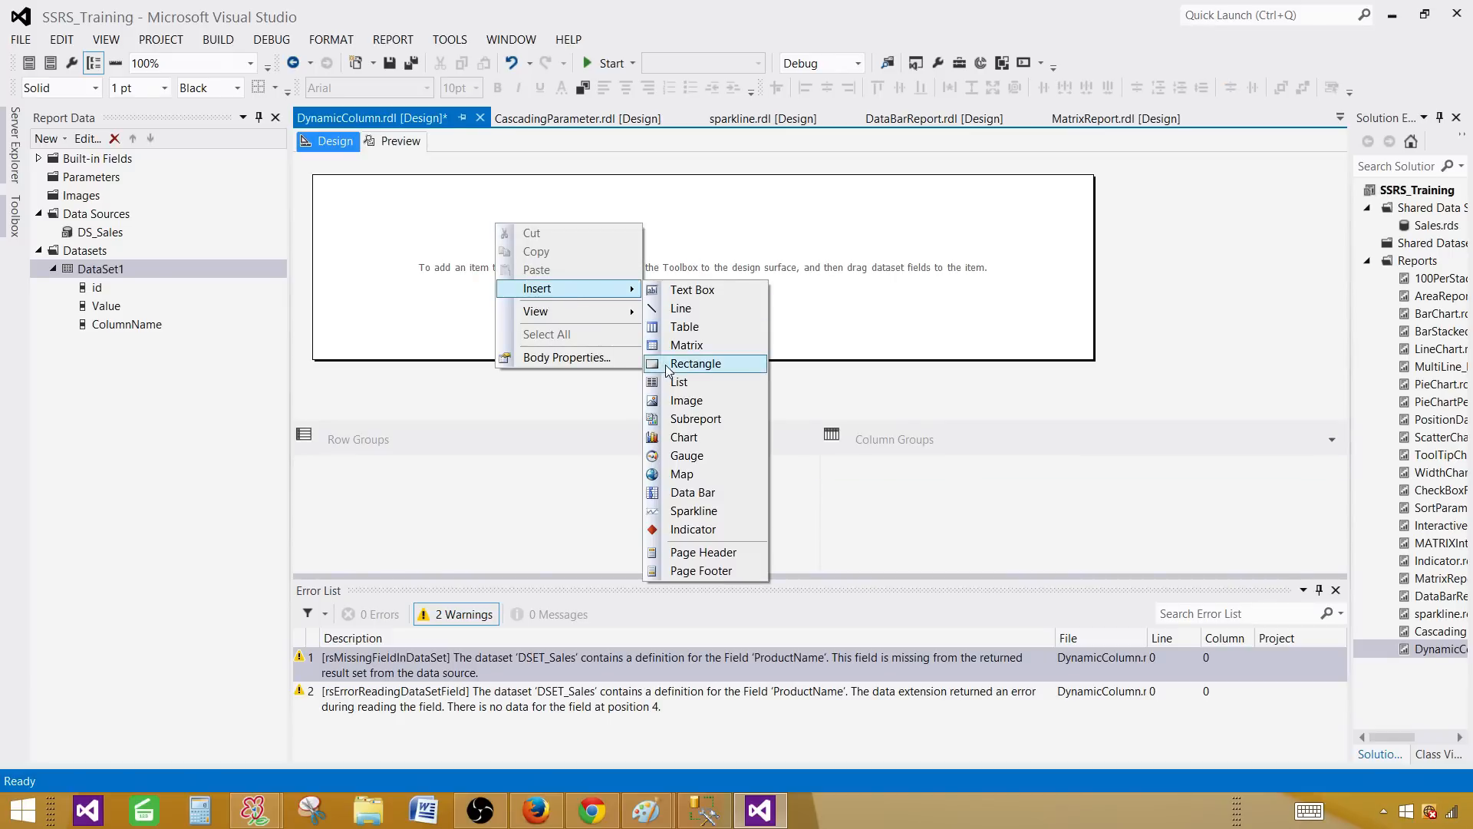
left_click(676, 344)
left_click_drag(96, 287, 537, 258)
left_click_drag(101, 307, 653, 257)
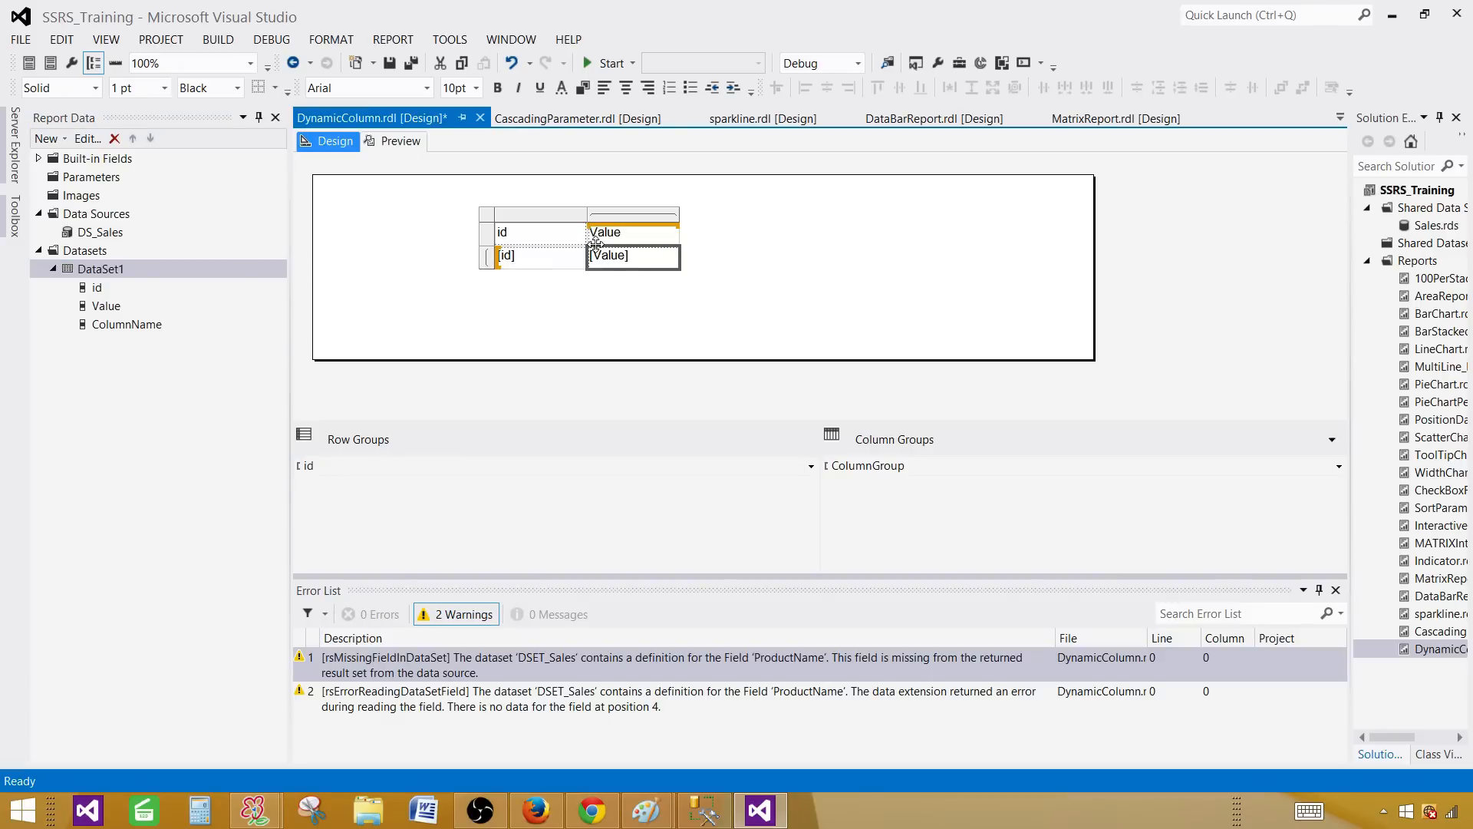
key("ctrl+z")
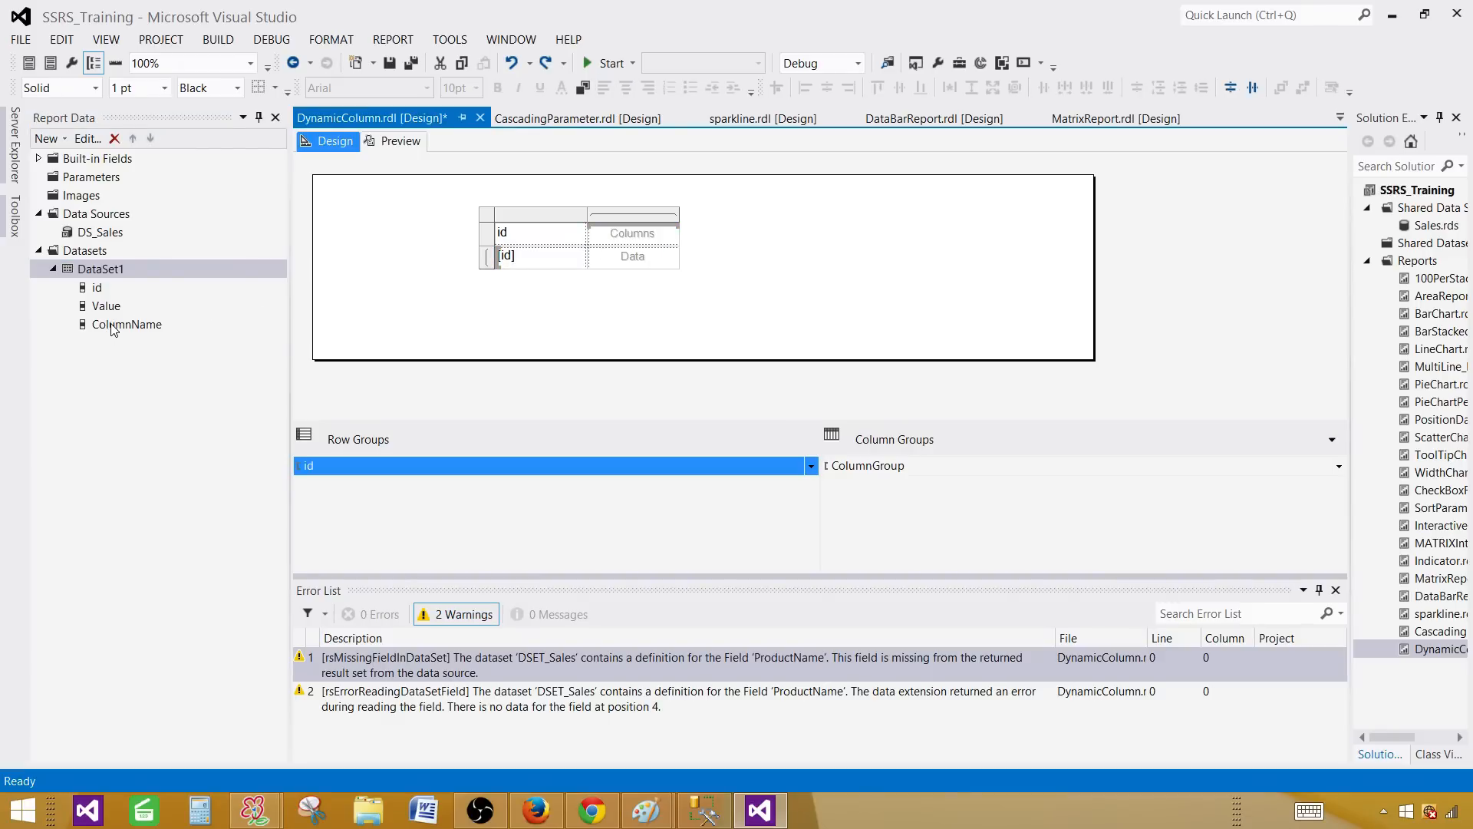
left_click_drag(115, 325, 632, 232)
left_click_drag(106, 305, 632, 256)
- Delete the id column from the new matrix using the Delete columns only option, so its row group is kept
left_click(516, 219)
right_click(516, 223)
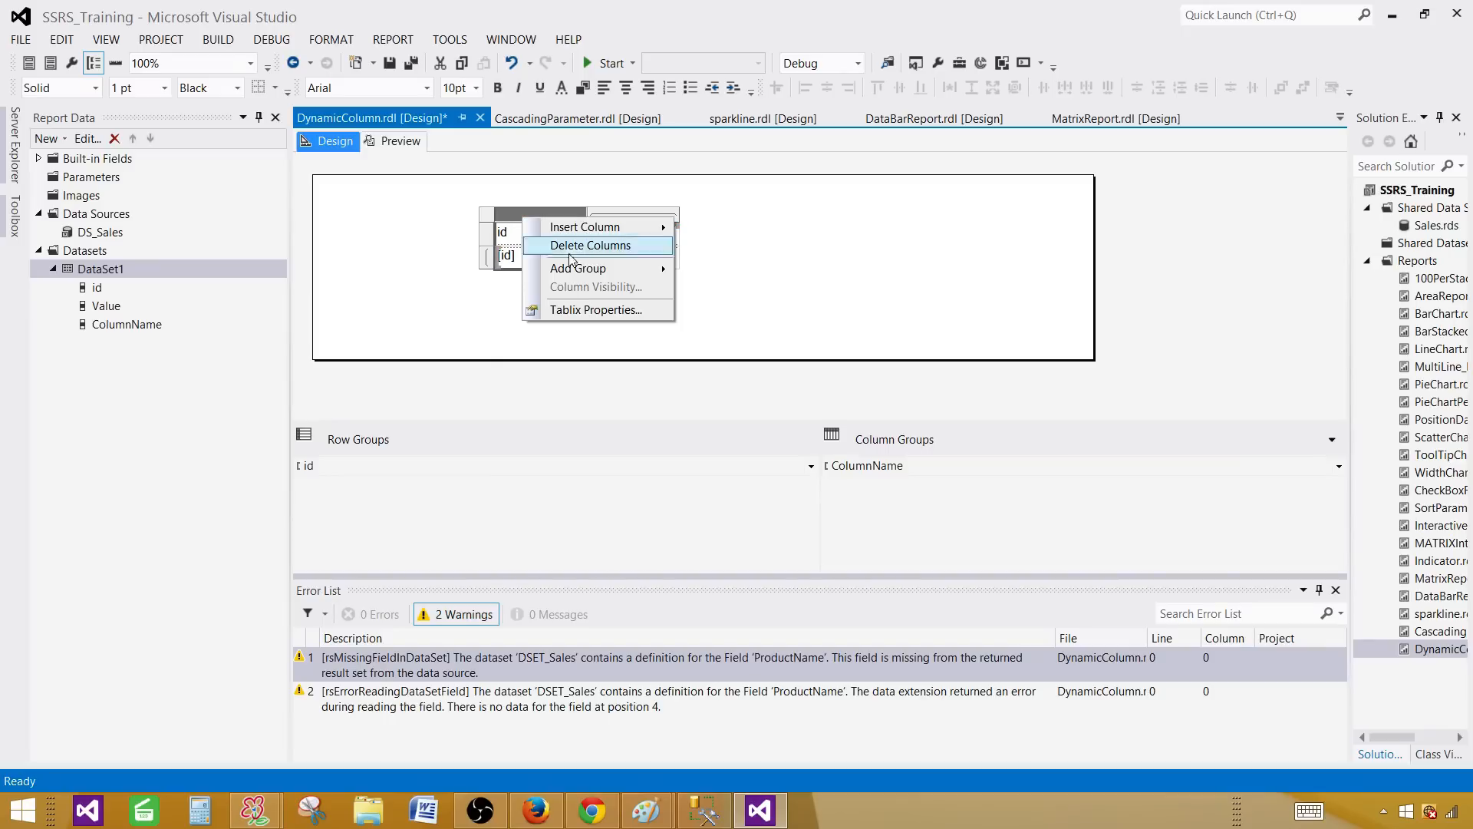
left_click(590, 248)
left_click(655, 408)
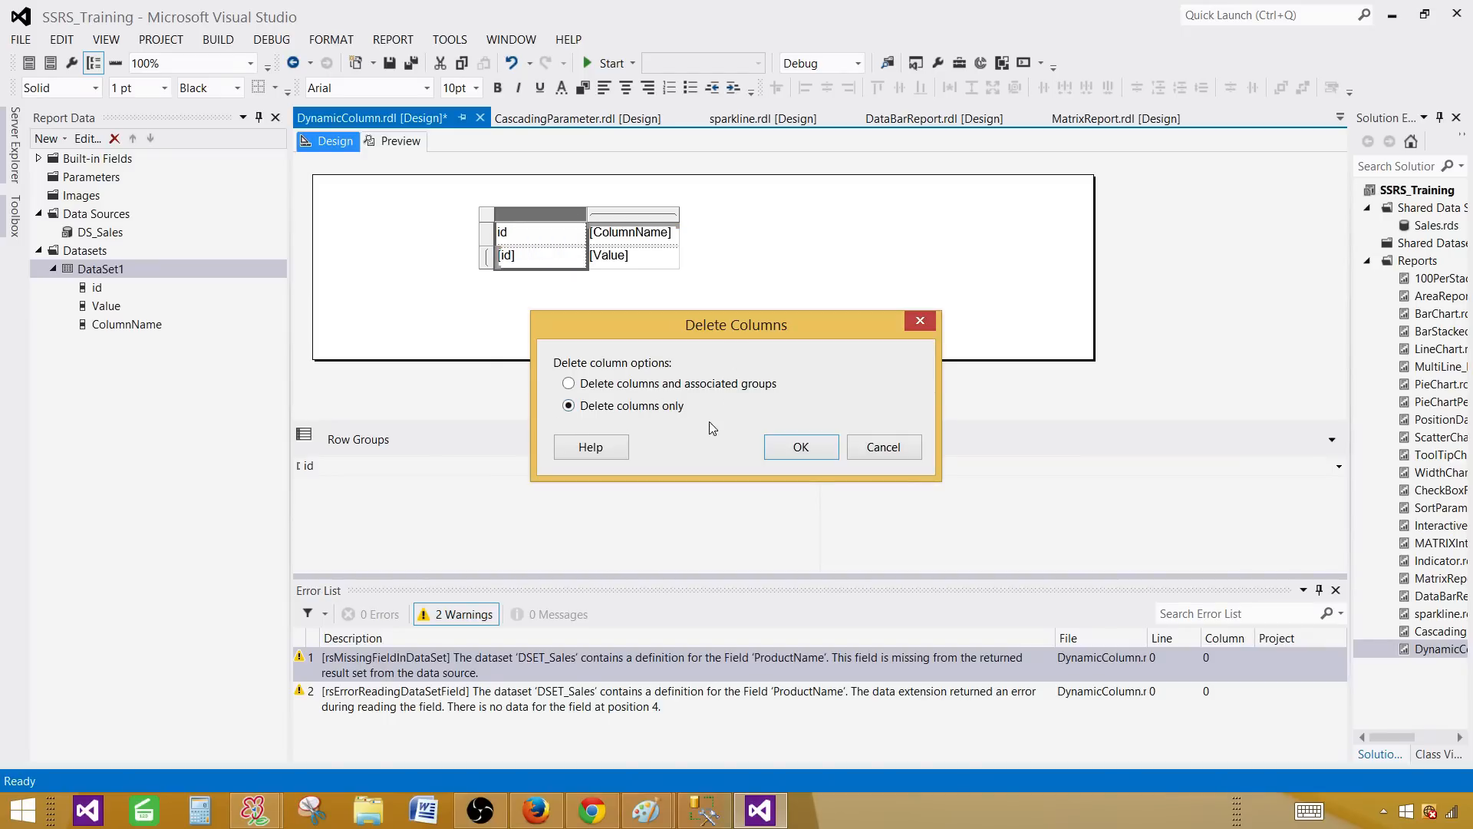
left_click(783, 451)
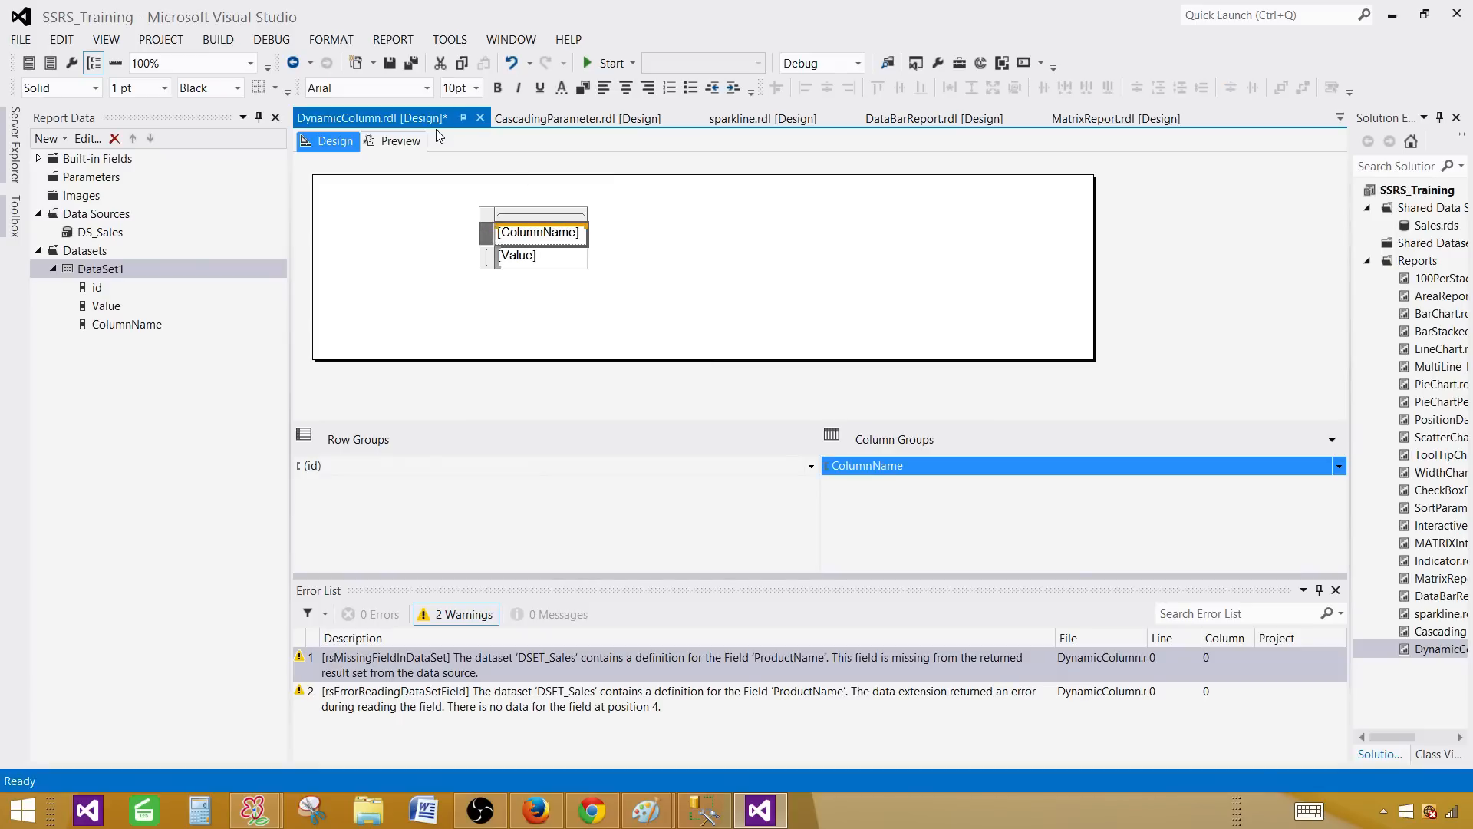
- Format the ColumnName header as bold with an orange background, and preview the report
left_click(498, 87)
left_click(584, 87)
left_click(694, 377)
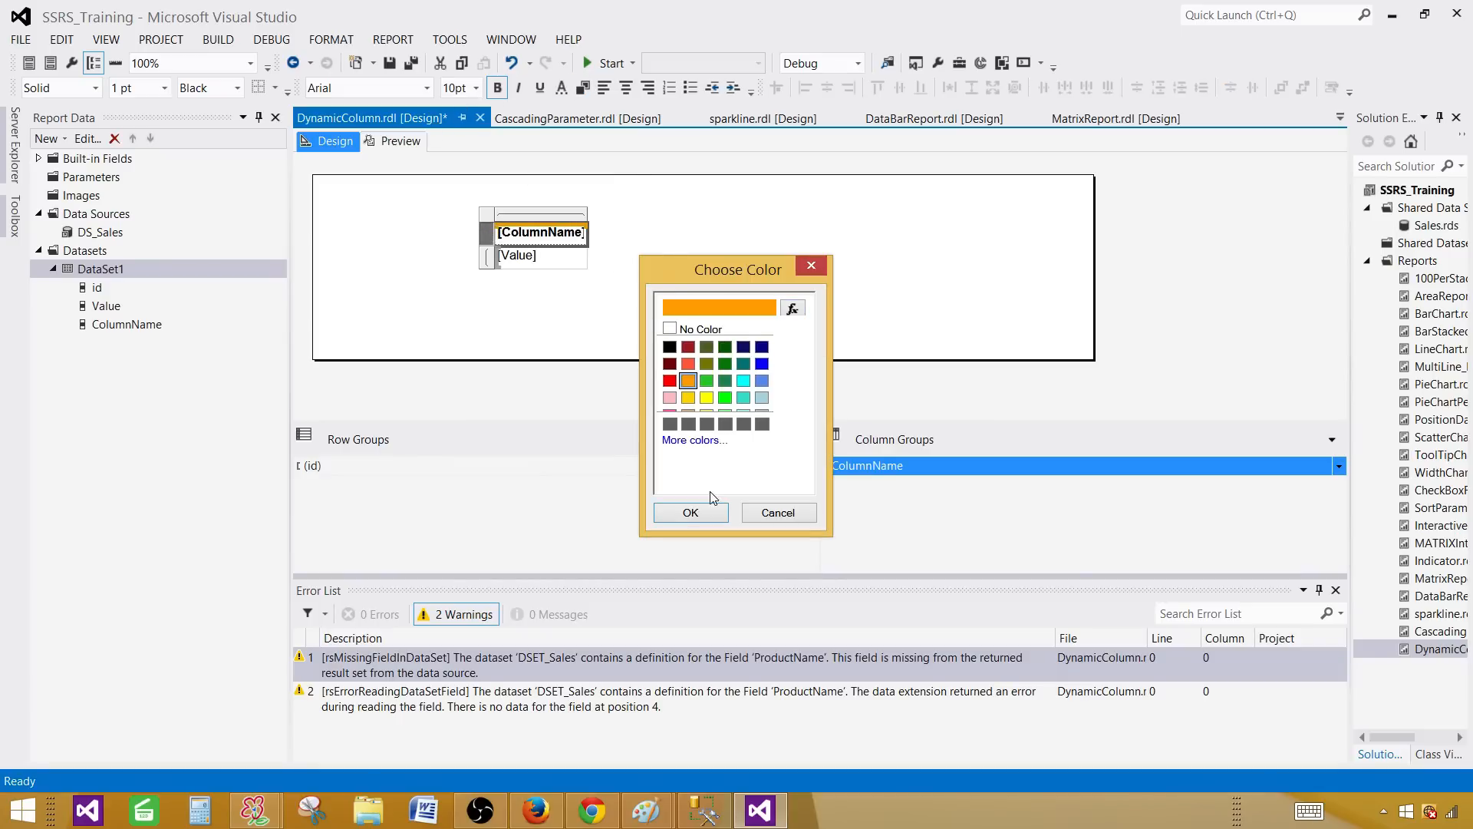
left_click(690, 513)
left_click(399, 141)
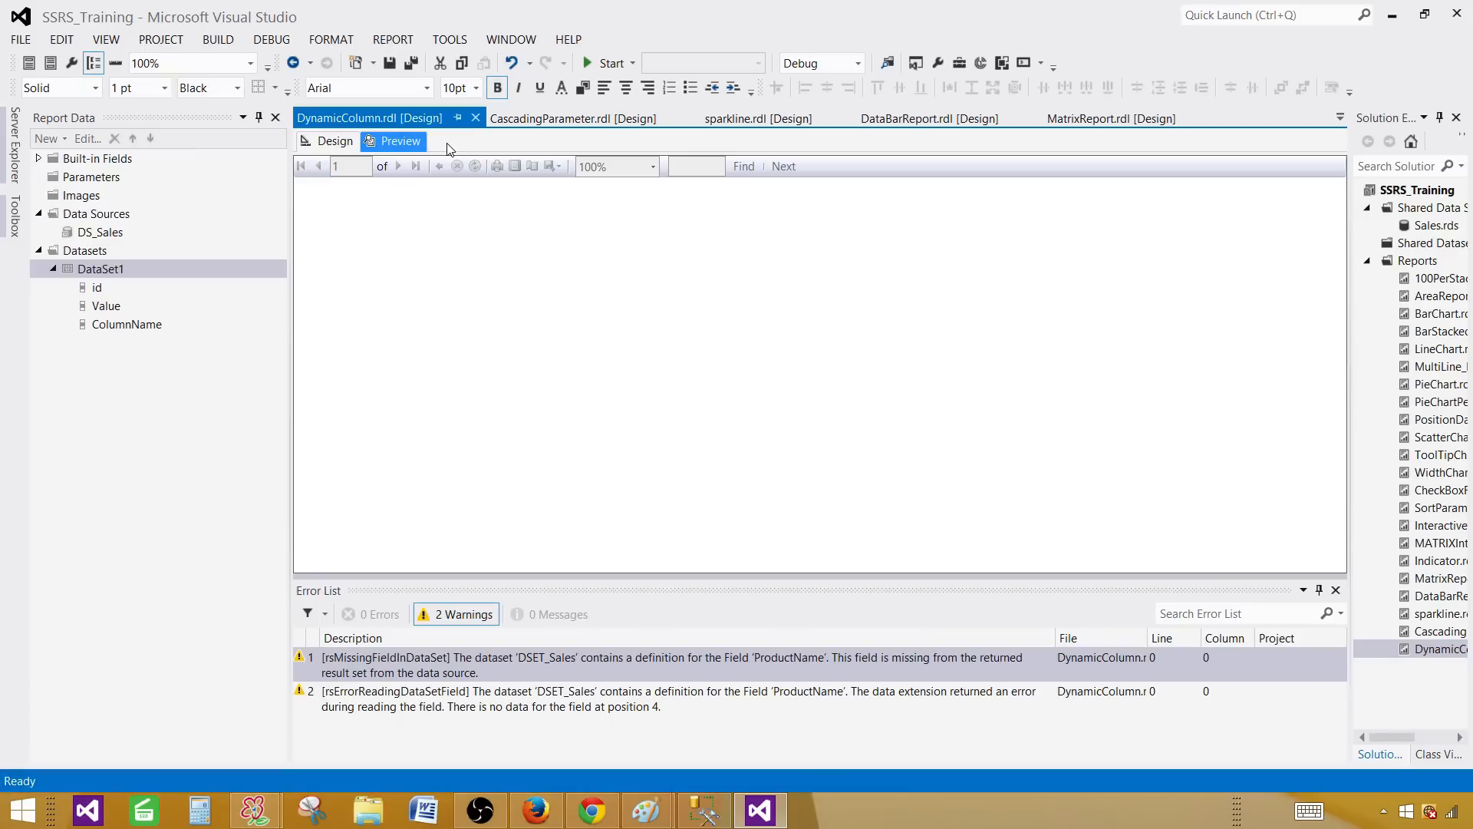
left_click(332, 143)
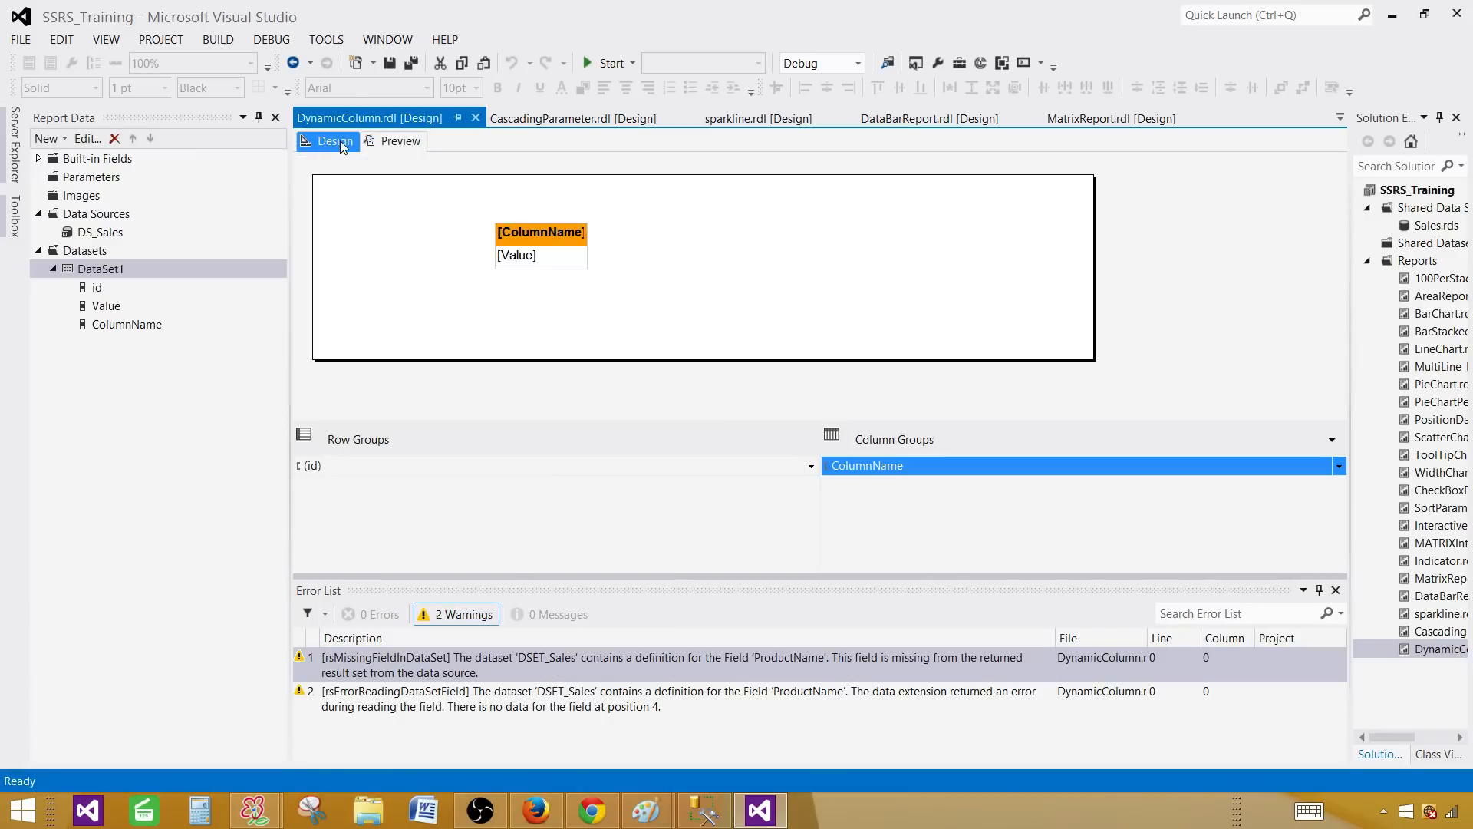
- In SQL Server Management Studio, replace the vw_TotalSale column list with all dbo.TotalSale columns, breaking the line before ProductName
left_click(703, 810)
left_click(618, 109)
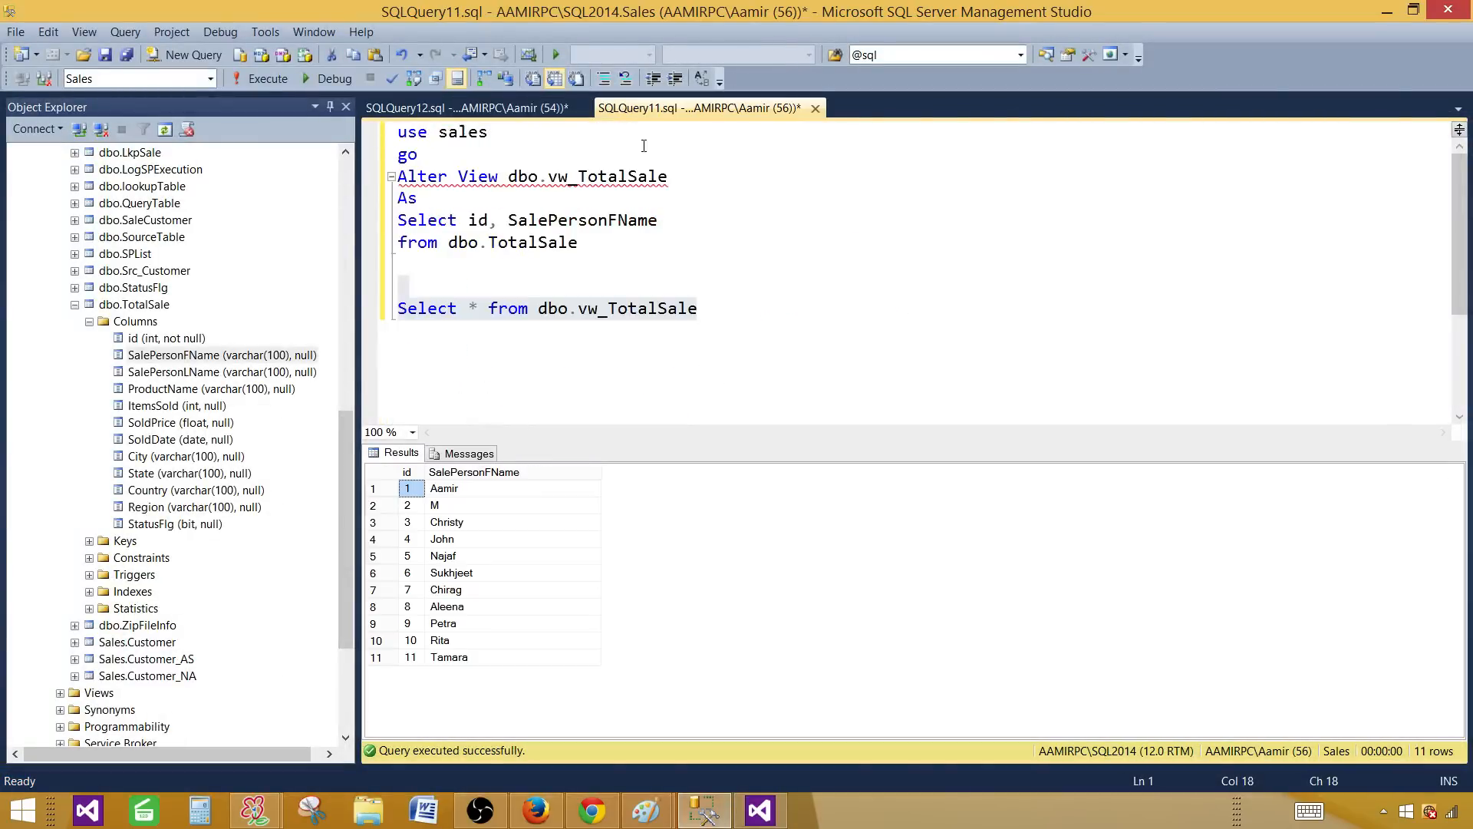
left_click(661, 201)
left_click_drag(665, 222, 473, 222)
key("Delete")
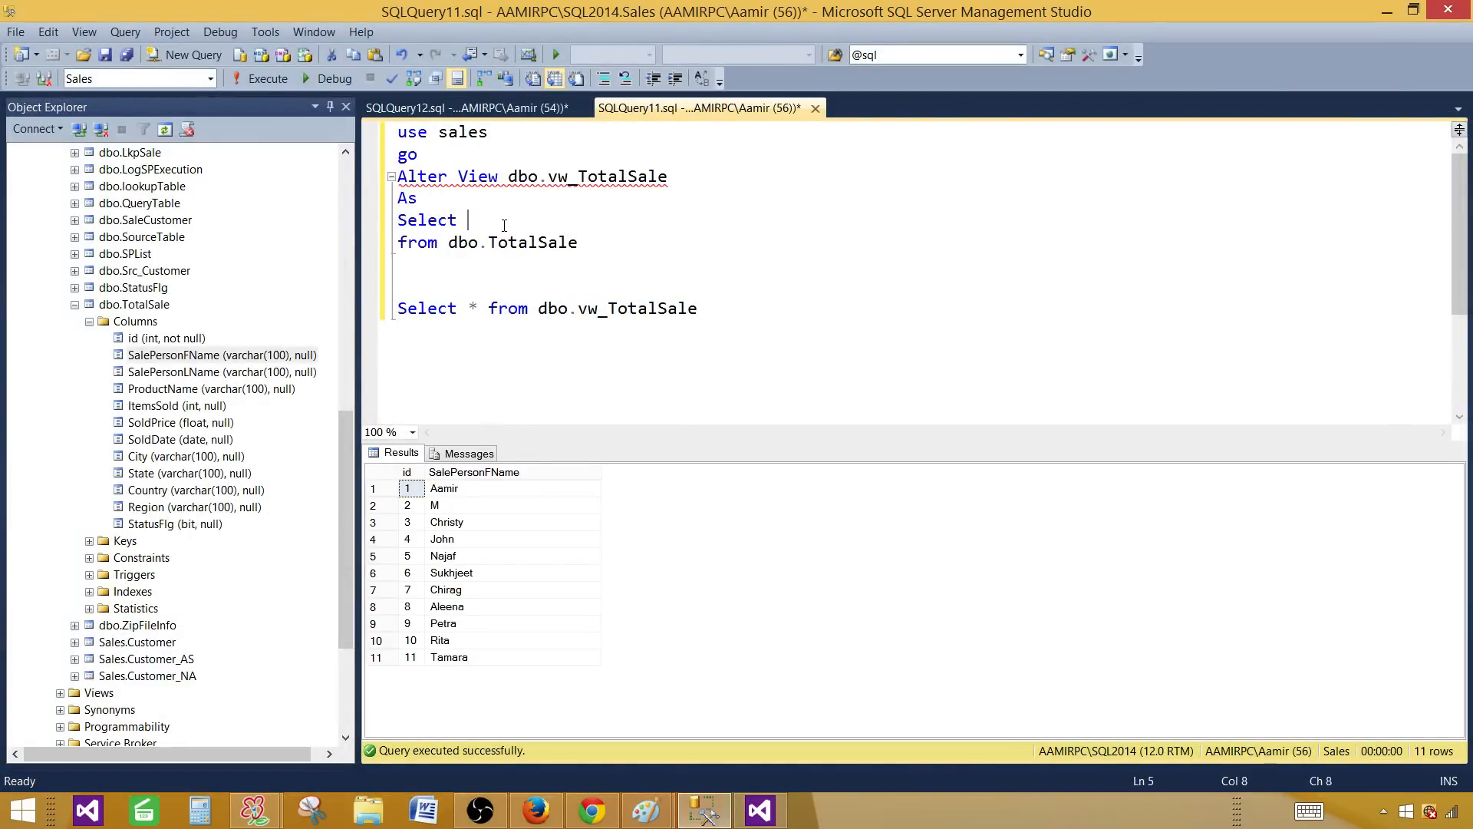
left_click(132, 324)
left_click_drag(132, 326, 477, 223)
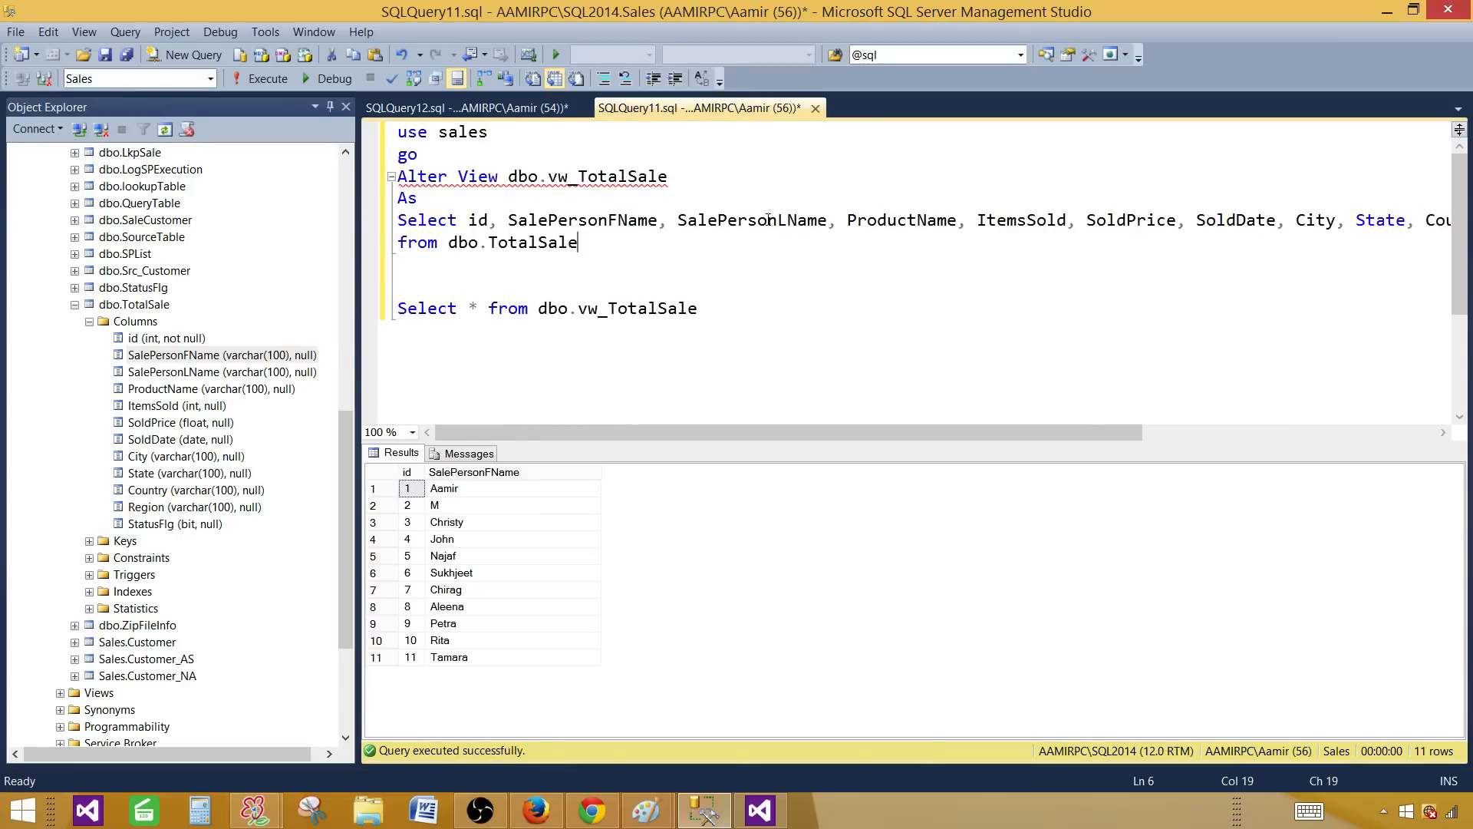
left_click(847, 221)
key("Return")
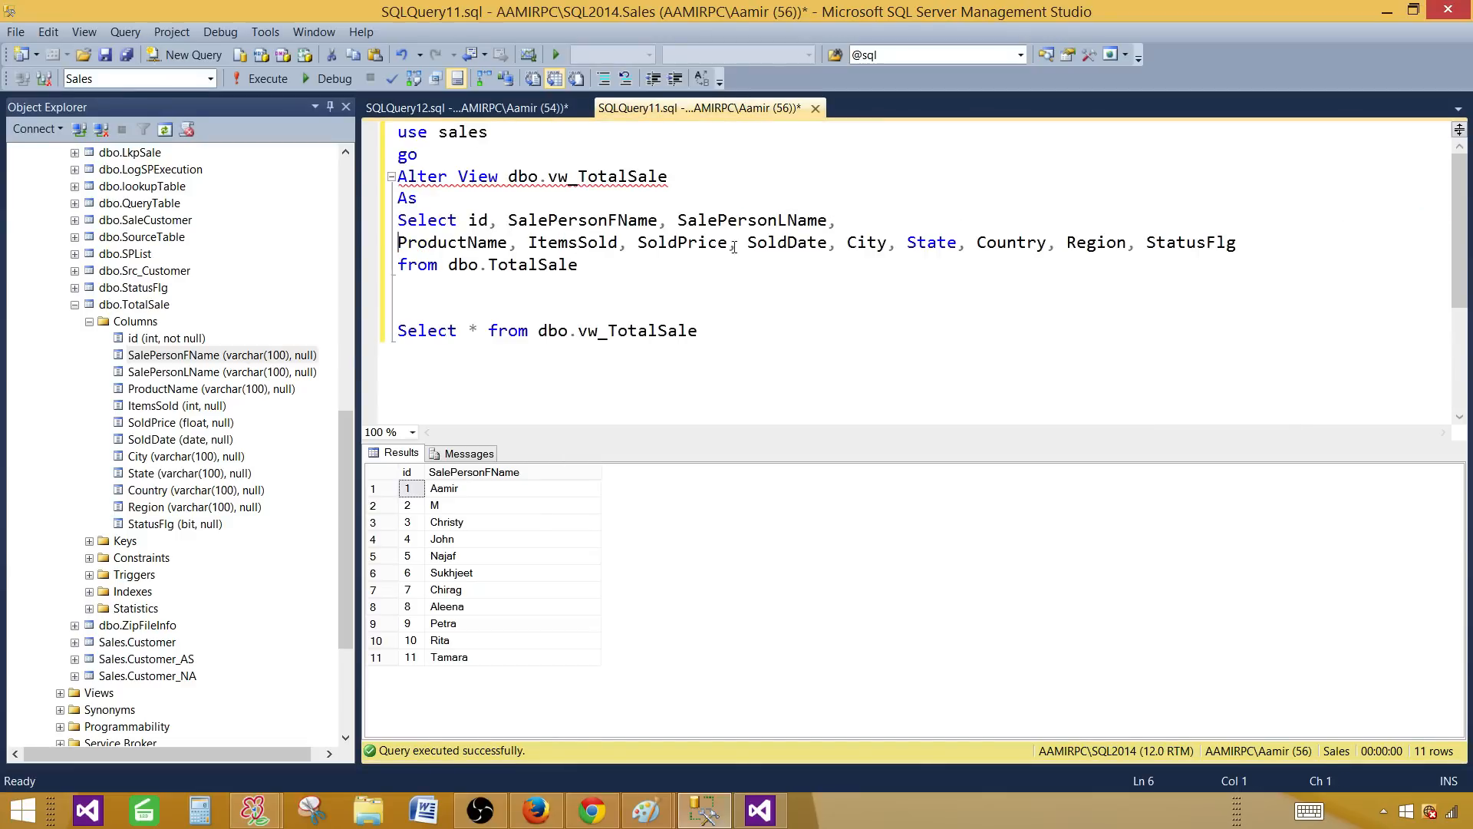
- Execute the Alter View script for dbo.vw_TotalSale, and run the Select * query on the view
left_click_drag(578, 265, 381, 130)
left_click(257, 78)
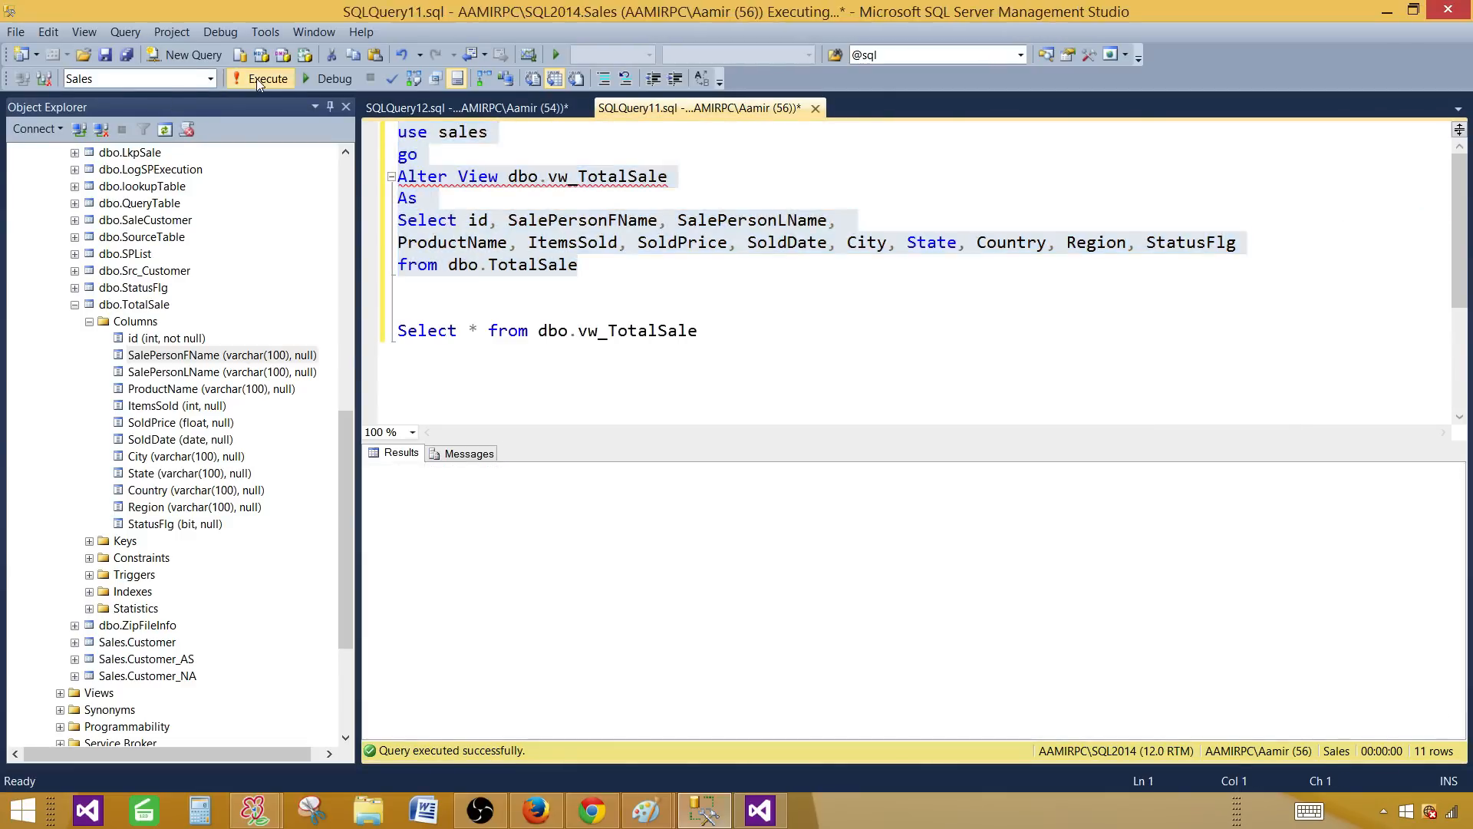
left_click_drag(749, 336, 360, 301)
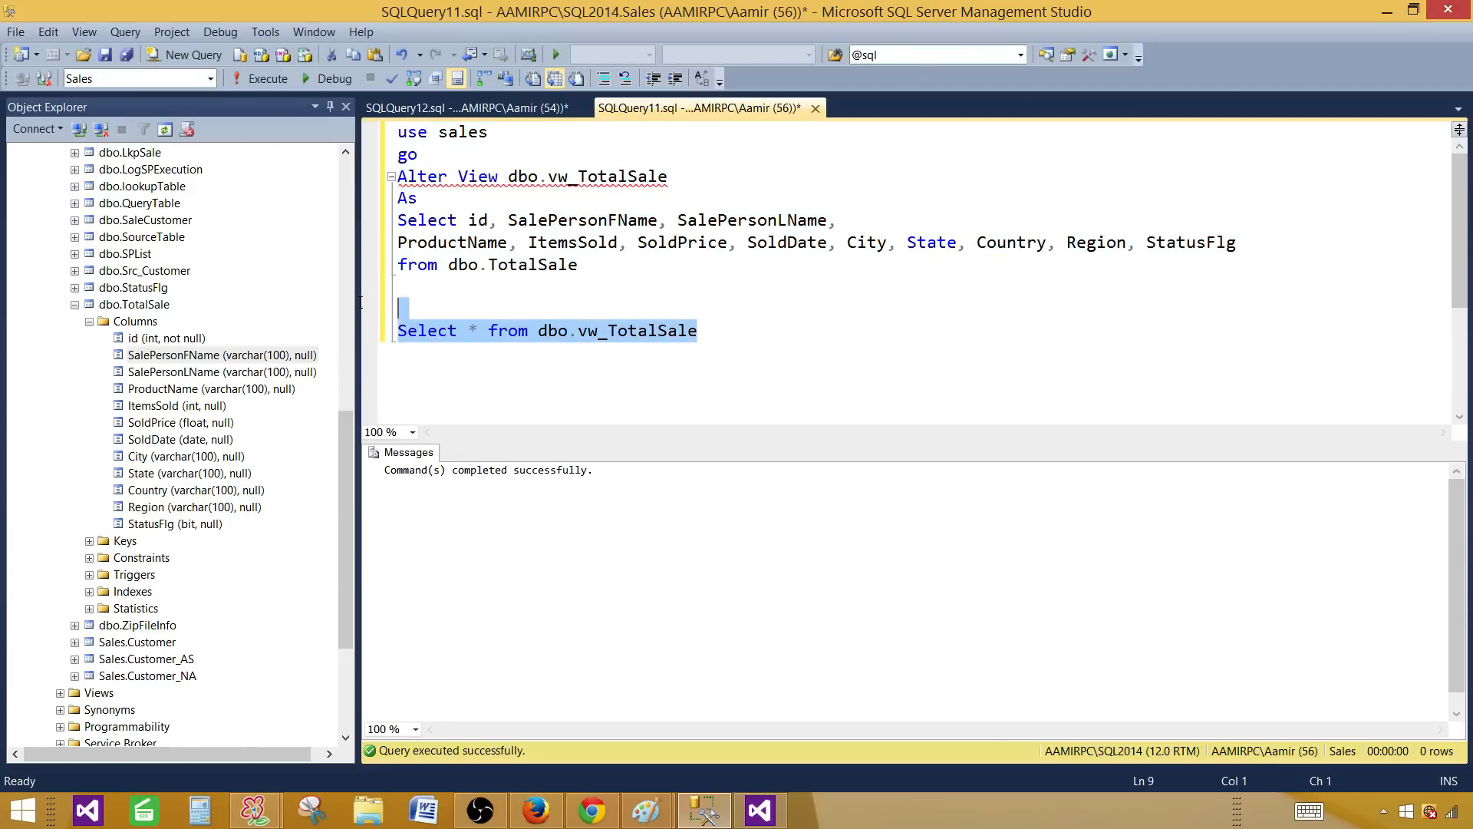
left_click(279, 79)
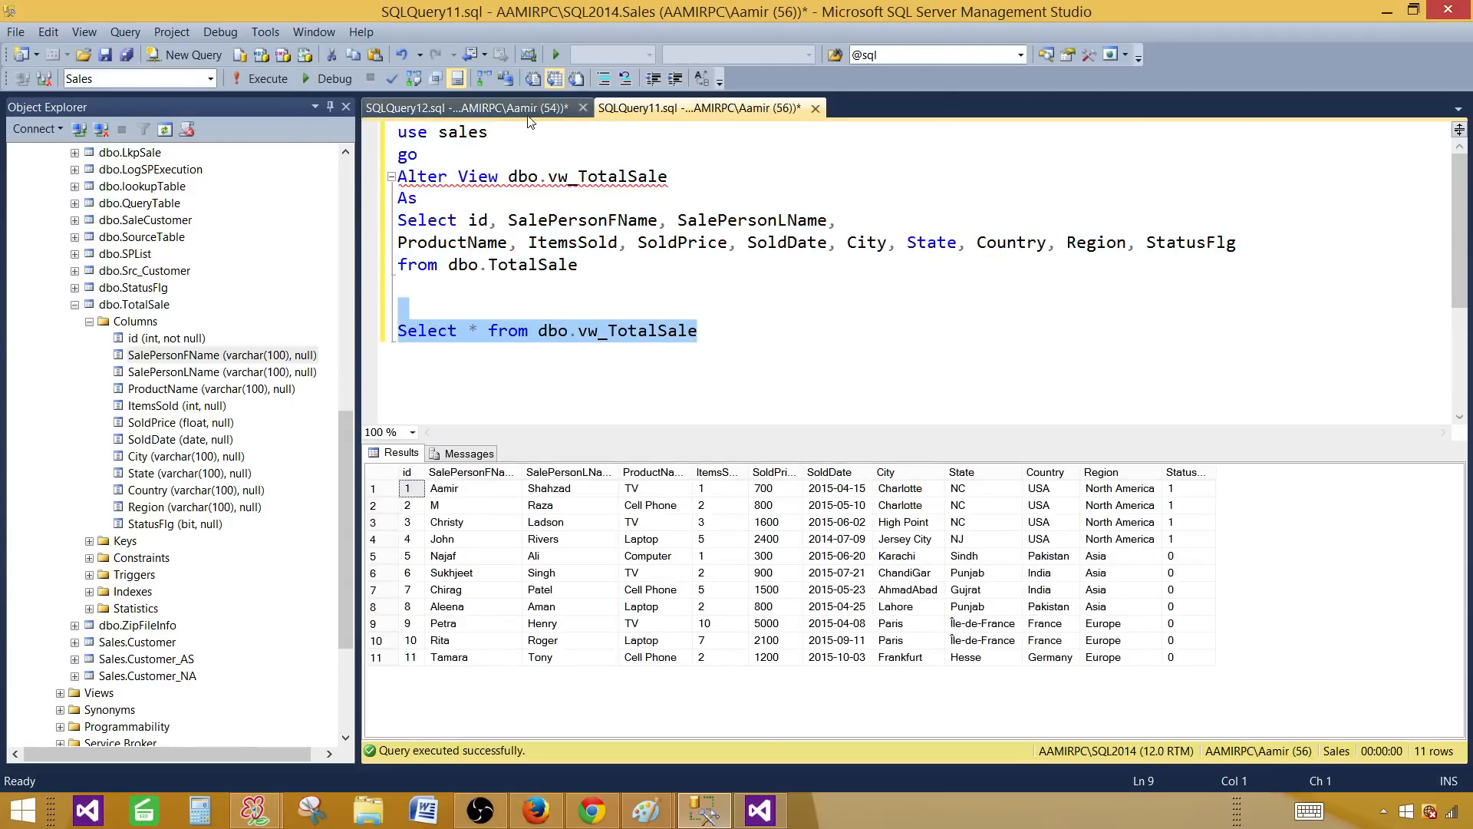
- Execute dbo.Sp_TotalSale from its name in the Create Procedure script to check the rows it returns
left_click(491, 108)
left_click_drag(727, 132, 560, 138)
left_click(268, 78)
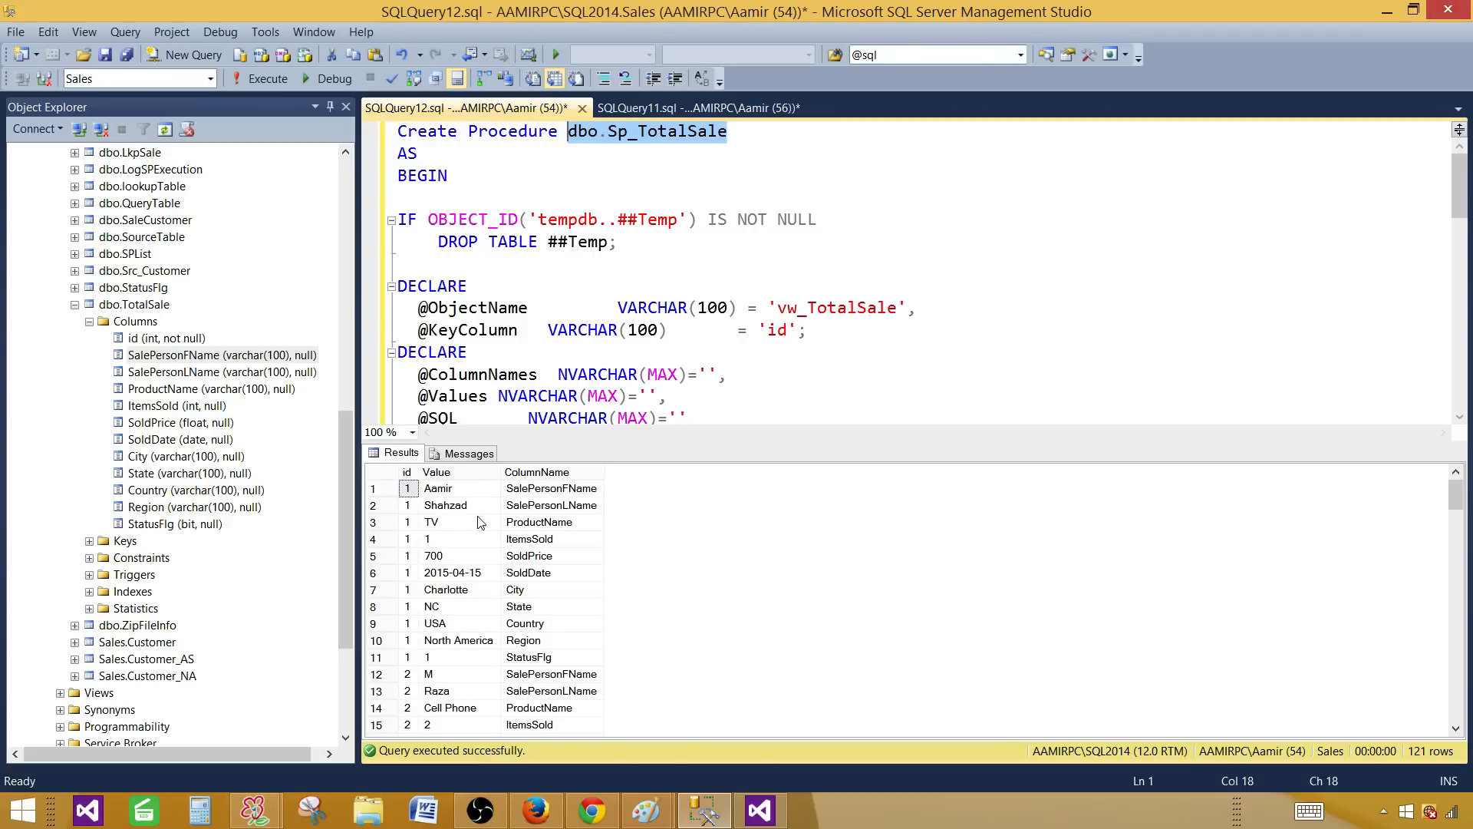
- In Visual Studio, preview the DynamicColumn report, refresh it, and examine the columns across to StatusFlg
left_click(759, 809)
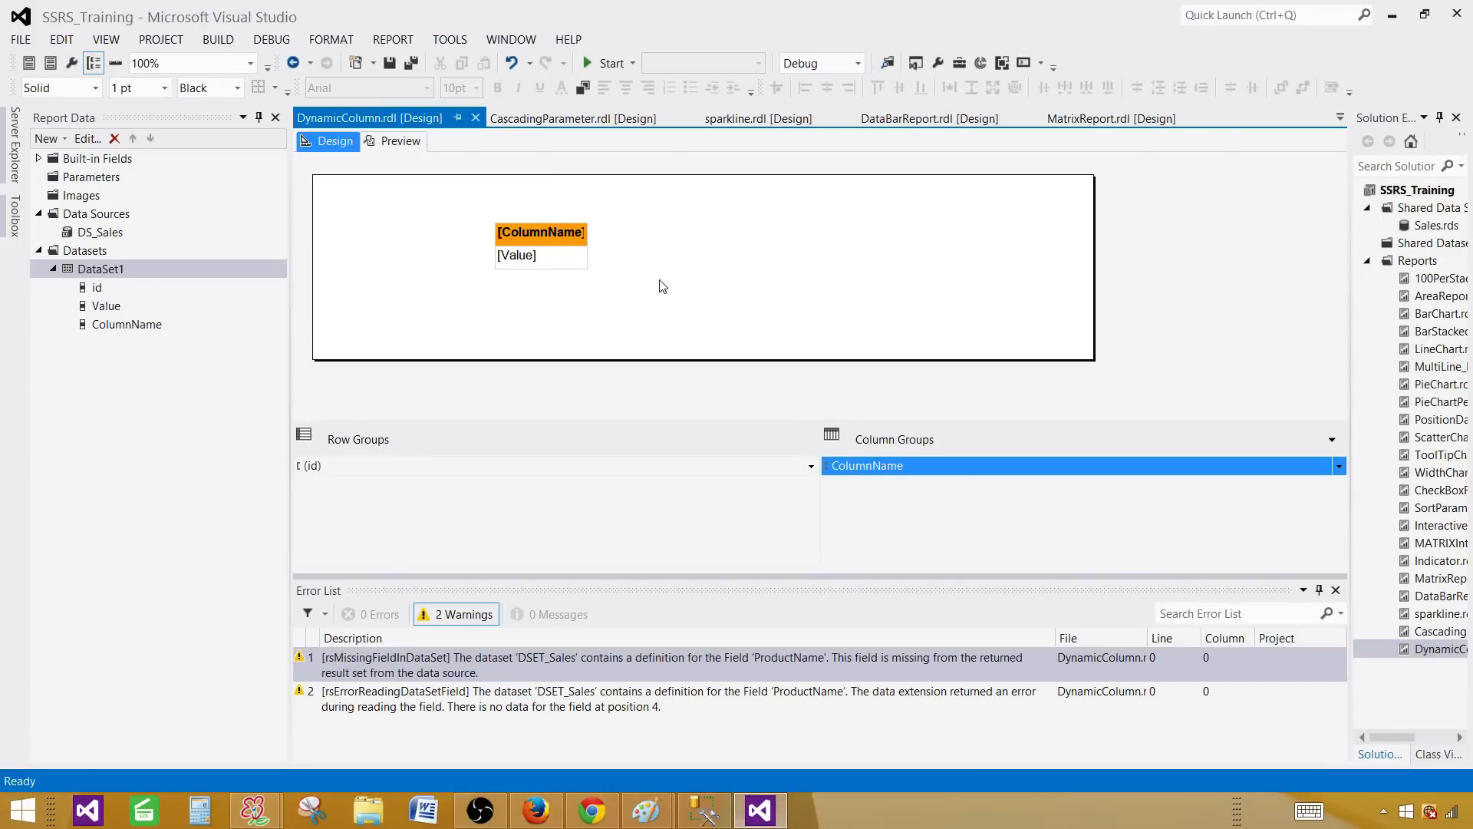
left_click(415, 144)
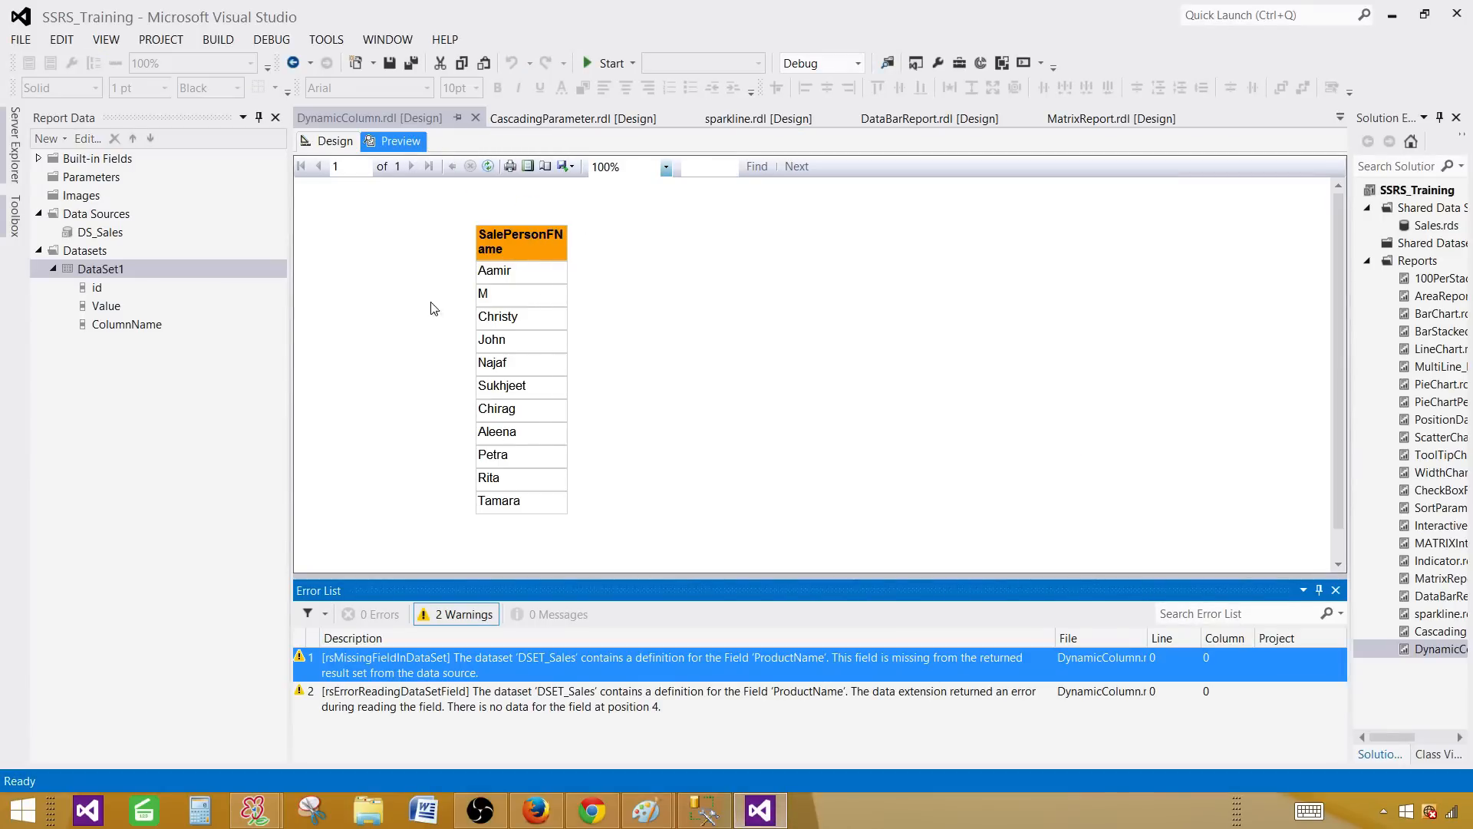
left_click(488, 167)
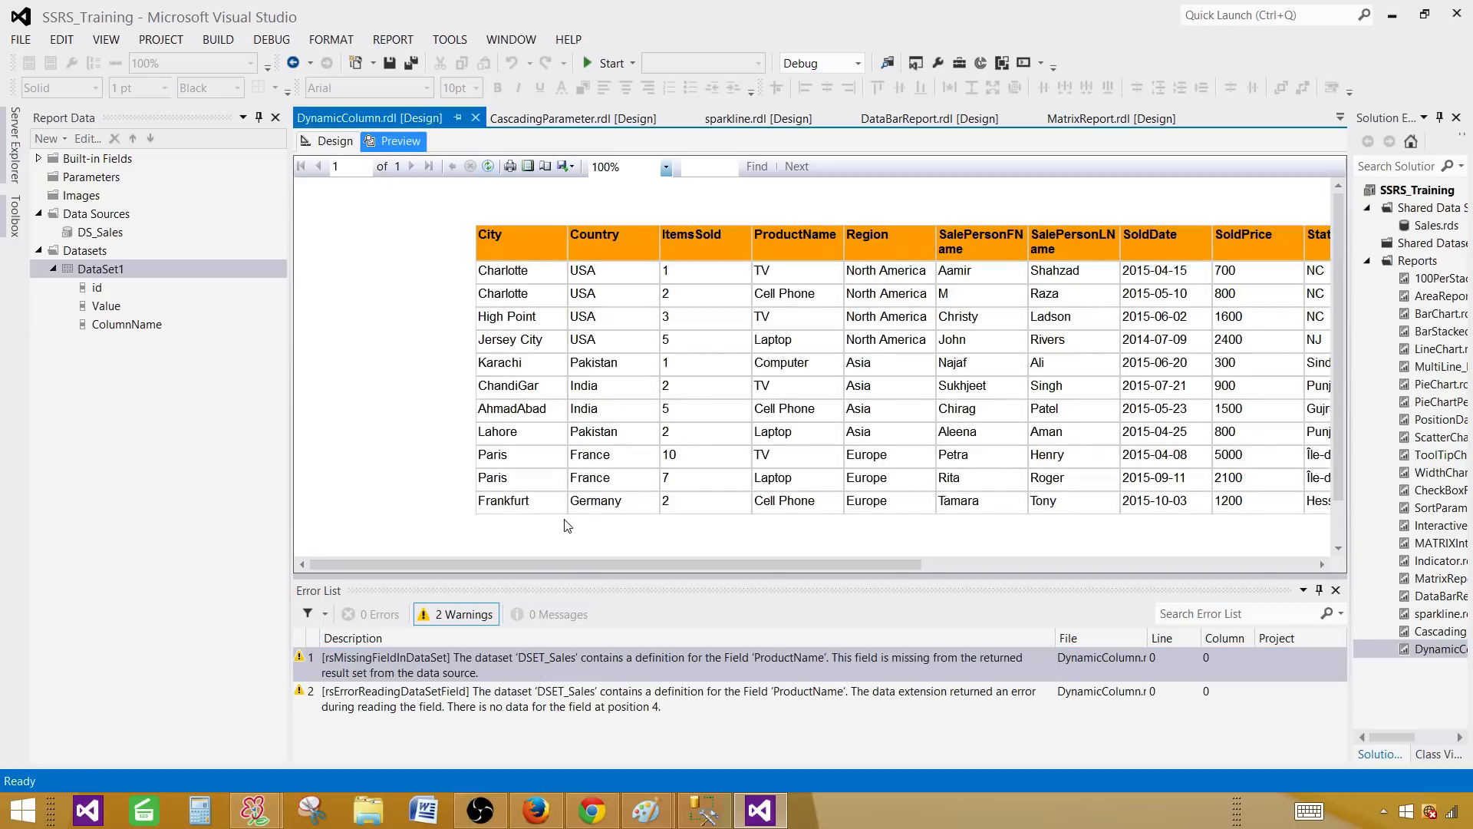
left_click_drag(534, 564, 590, 559)
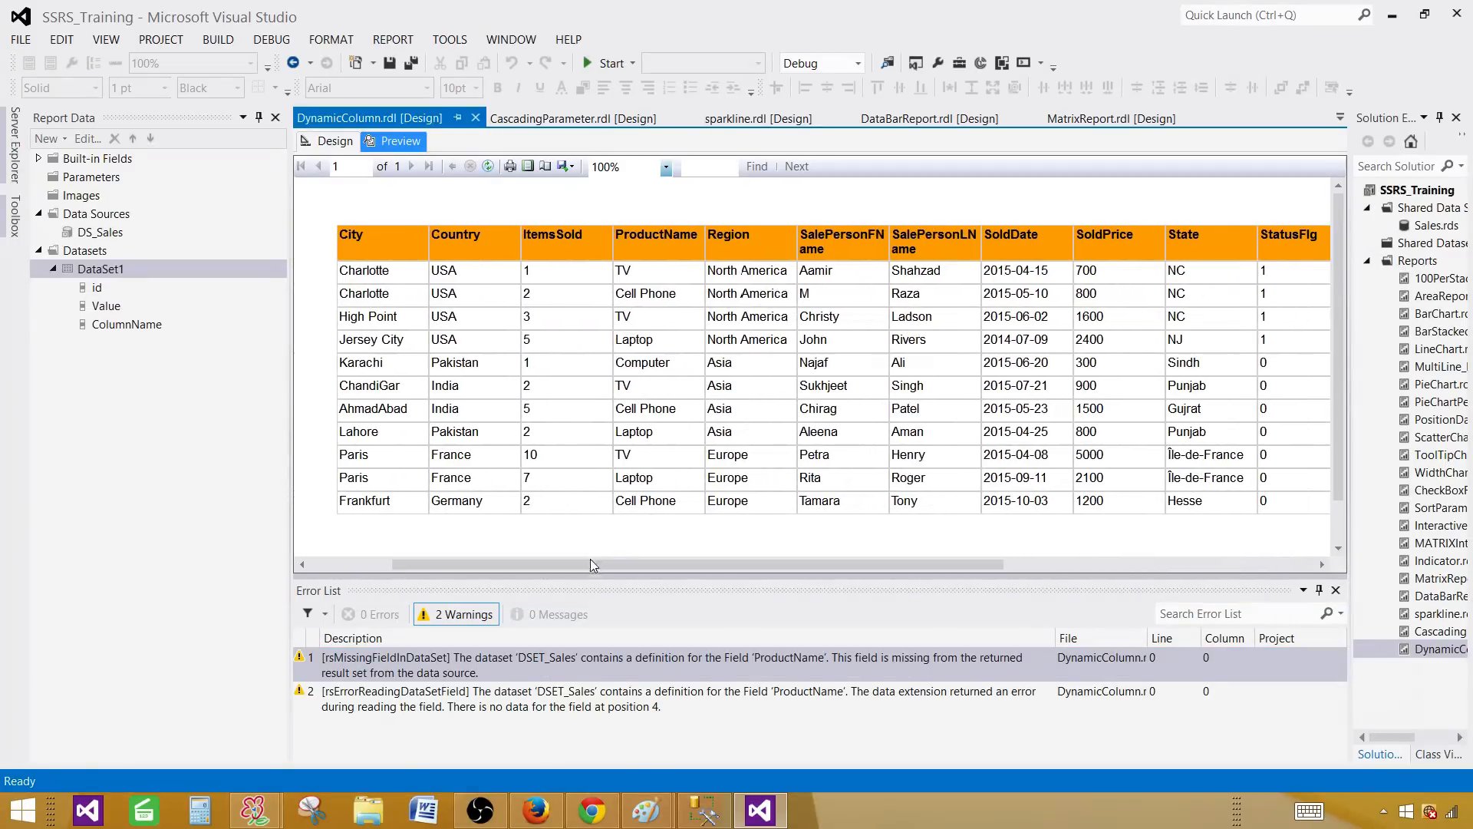